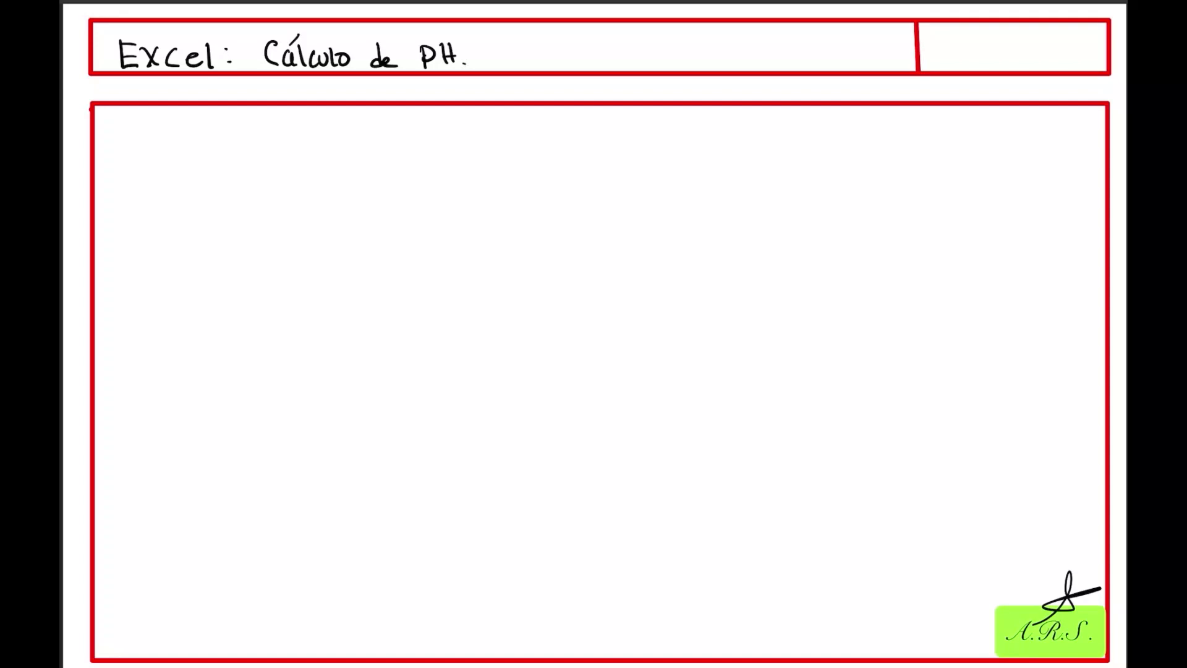
# - Draw the outline of a round-bottomed, long-necked flask in purple near the page's upper left corner
pyautogui.click(978, 2)
pyautogui.click(827, 101)
pyautogui.moveTo(190, 109); pyautogui.dragTo(197, 225)
pyautogui.moveTo(232, 108)
pyautogui.mouseDown()
pyautogui.moveTo(242, 219)
pyautogui.moveTo(174, 239)
pyautogui.moveTo(144, 303)
pyautogui.moveTo(172, 350)
pyautogui.moveTo(234, 351)
pyautogui.moveTo(295, 324)
pyautogui.moveTo(307, 292)
pyautogui.moveTo(245, 213)
pyautogui.mouseUp()
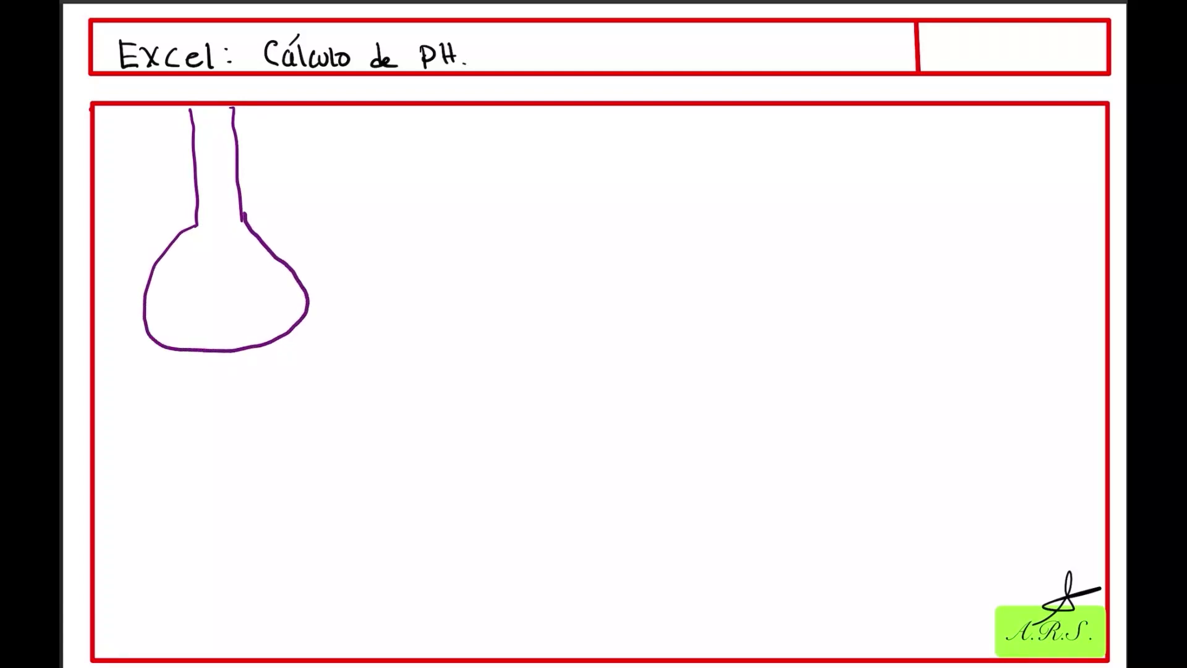
# - Mark the liquid level in the flask's neck and add an arrow into the flask labelled H3PO4
pyautogui.moveTo(195, 145)
pyautogui.mouseDown()
pyautogui.moveTo(235, 138)
pyautogui.moveTo(210, 232)
pyautogui.moveTo(221, 230)
pyautogui.mouseUp()
pyautogui.moveTo(286, 141); pyautogui.dragTo(286, 158)
pyautogui.moveTo(294, 140); pyautogui.dragTo(301, 160)
pyautogui.moveTo(313, 143); pyautogui.dragTo(315, 151)
pyautogui.moveTo(324, 140); pyautogui.dragTo(345, 145)
pyautogui.moveTo(343, 131); pyautogui.dragTo(344, 152)
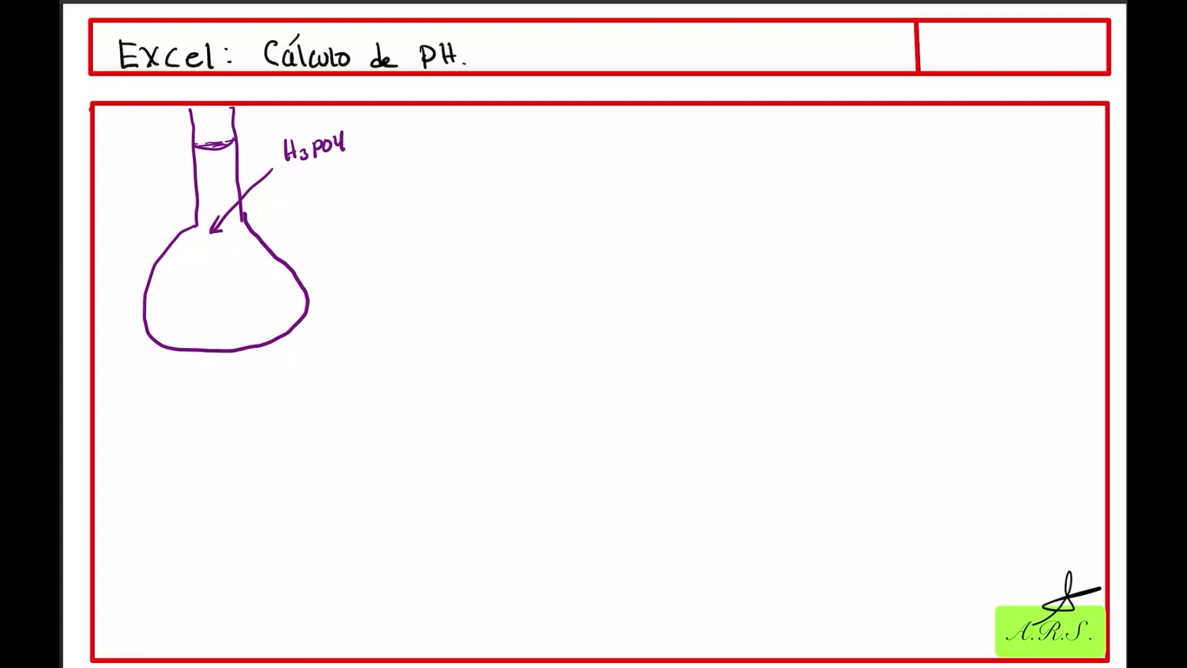
# - Write the first dissociation, H3PO4 = H+ + H2PO4-, in black inside the flask
pyautogui.click(940, 3)
pyautogui.click(827, 201)
pyautogui.moveTo(175, 249)
pyautogui.mouseDown()
pyautogui.moveTo(175, 265)
pyautogui.moveTo(200, 255)
pyautogui.mouseUp()
pyautogui.moveTo(208, 253); pyautogui.dragTo(213, 259)
pyautogui.moveTo(211, 251)
pyautogui.mouseDown()
pyautogui.moveTo(211, 264)
pyautogui.moveTo(234, 250)
pyautogui.mouseUp()
pyautogui.moveTo(218, 257); pyautogui.dragTo(239, 260)
pyautogui.moveTo(245, 246)
pyautogui.mouseDown()
pyautogui.moveTo(244, 259)
pyautogui.moveTo(254, 247)
pyautogui.mouseUp()
pyautogui.moveTo(250, 243); pyautogui.dragTo(251, 252)
pyautogui.moveTo(262, 242); pyautogui.dragTo(267, 251)
pyautogui.moveTo(269, 242); pyautogui.dragTo(277, 255)
pyautogui.moveTo(270, 249); pyautogui.dragTo(289, 259)
pyautogui.moveTo(291, 250)
pyautogui.mouseDown()
pyautogui.moveTo(291, 260)
pyautogui.moveTo(309, 256)
pyautogui.moveTo(308, 238)
pyautogui.mouseUp()
# - Write the second dissociation, H2PO4- = H+ + HPO4=, below the first one in the flask
pyautogui.moveTo(159, 283); pyautogui.dragTo(164, 296)
pyautogui.moveTo(160, 290); pyautogui.dragTo(230, 293)
pyautogui.moveTo(236, 280); pyautogui.dragTo(239, 287)
pyautogui.moveTo(240, 277); pyautogui.dragTo(250, 288)
pyautogui.moveTo(246, 287); pyautogui.dragTo(261, 291)
pyautogui.moveTo(265, 277); pyautogui.dragTo(274, 289)
pyautogui.moveTo(276, 283); pyautogui.dragTo(287, 288)
pyautogui.moveTo(288, 282); pyautogui.dragTo(288, 292)
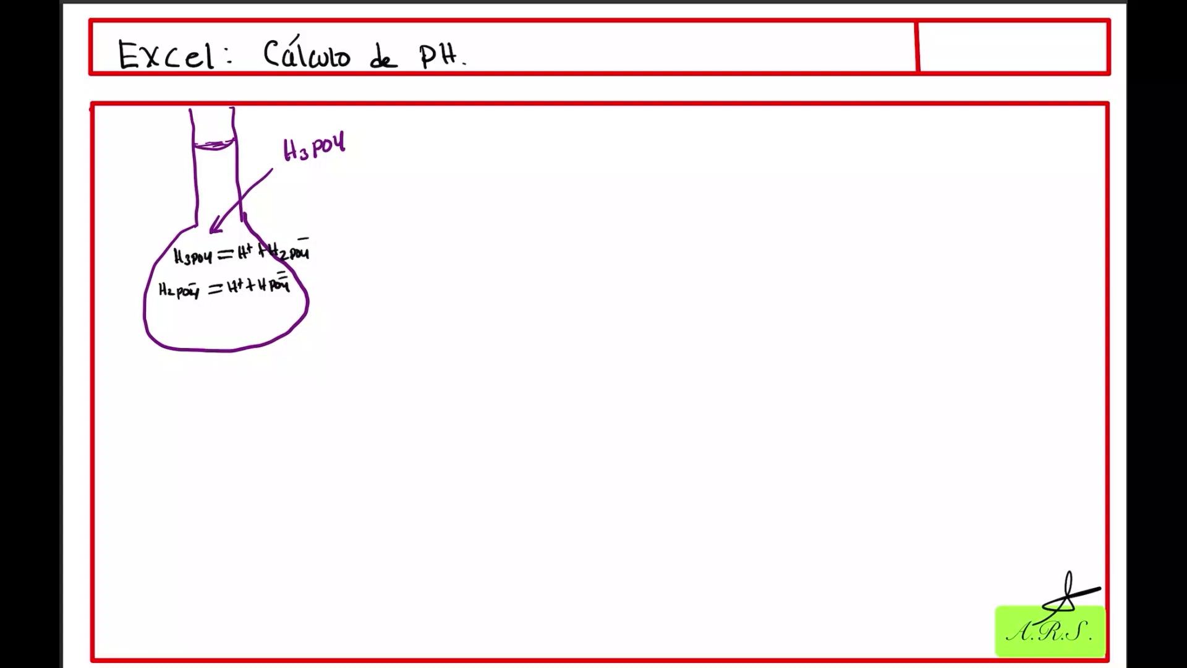
# - Write the third dissociation, from HPO4= to H+ + PO4 with three negative charges, as the flask's last line
pyautogui.moveTo(160, 317); pyautogui.dragTo(161, 332)
pyautogui.moveTo(165, 317); pyautogui.dragTo(172, 337)
pyautogui.moveTo(172, 324); pyautogui.dragTo(184, 329)
pyautogui.moveTo(184, 323); pyautogui.dragTo(189, 334)
pyautogui.moveTo(183, 314); pyautogui.dragTo(219, 325)
pyautogui.moveTo(207, 328); pyautogui.dragTo(227, 326)
pyautogui.moveTo(233, 316); pyautogui.dragTo(253, 323)
pyautogui.moveTo(249, 318); pyautogui.dragTo(269, 318)
pyautogui.moveTo(273, 314); pyautogui.dragTo(288, 318)
pyautogui.moveTo(284, 312)
pyautogui.mouseDown()
pyautogui.moveTo(285, 322)
pyautogui.moveTo(289, 304)
pyautogui.mouseUp()
pyautogui.moveTo(279, 309); pyautogui.dragTo(288, 299)
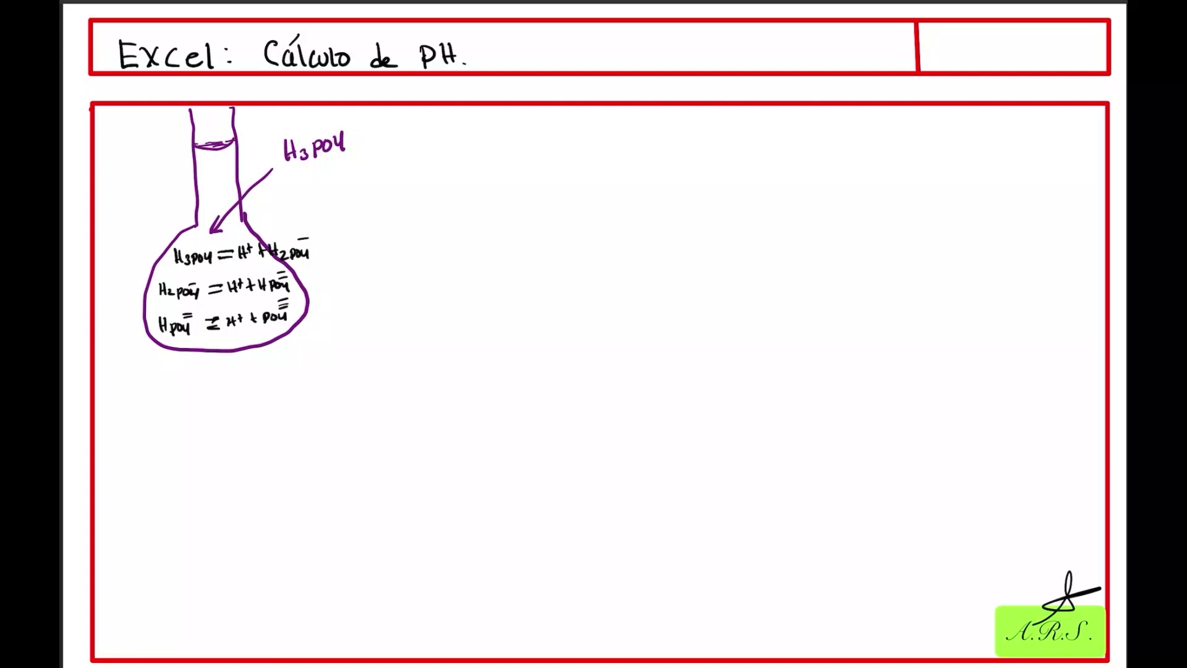
# - Label the three dissociations beside the flask with Ka1, Ka2 and Ka3
pyautogui.moveTo(338, 239); pyautogui.dragTo(346, 254)
pyautogui.moveTo(355, 247); pyautogui.dragTo(337, 285)
pyautogui.moveTo(344, 280)
pyautogui.mouseDown()
pyautogui.moveTo(356, 285)
pyautogui.moveTo(330, 316)
pyautogui.mouseUp()
pyautogui.moveTo(339, 306); pyautogui.dragTo(349, 314)
pyautogui.moveTo(353, 308); pyautogui.dragTo(350, 321)
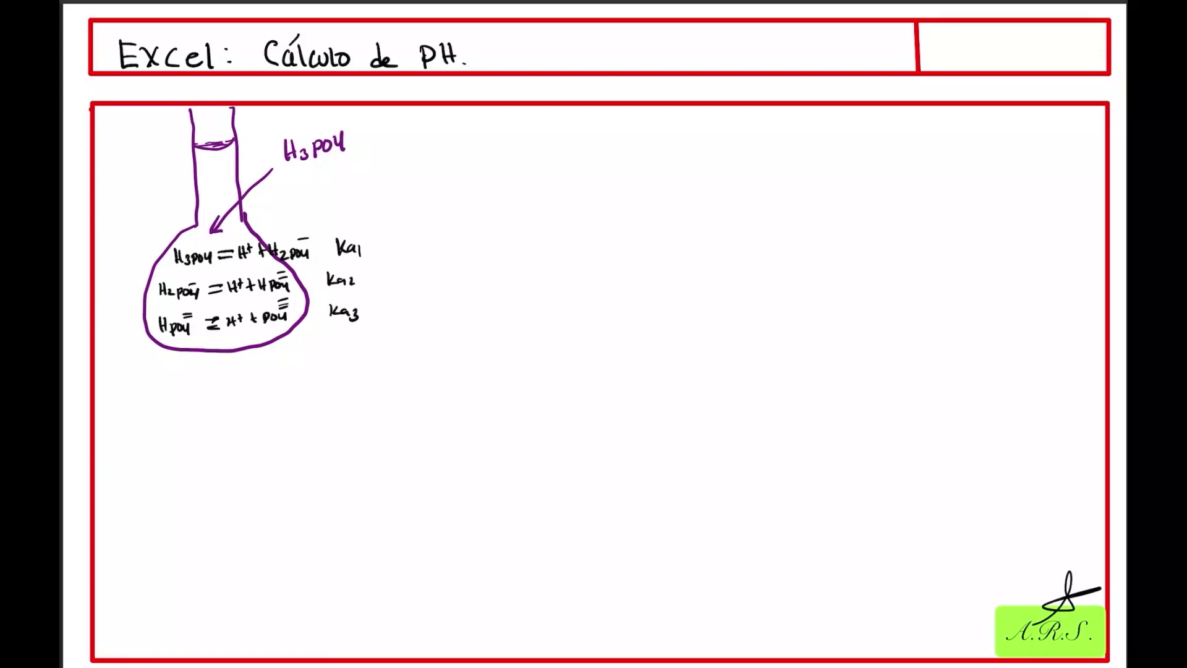
# - Close the flask's mouth with a black line and write H3PO4 ⇌ H+ + H2PO4- followed by Ka1 = across the page top
pyautogui.click(979, 3)
pyautogui.moveTo(189, 112)
pyautogui.mouseDown()
pyautogui.moveTo(235, 111)
pyautogui.moveTo(193, 109)
pyautogui.mouseUp()
pyautogui.moveTo(486, 115); pyautogui.dragTo(487, 134)
pyautogui.moveTo(496, 114); pyautogui.dragTo(497, 123)
pyautogui.moveTo(502, 122)
pyautogui.mouseDown()
pyautogui.moveTo(504, 137)
pyautogui.moveTo(523, 139)
pyautogui.mouseUp()
pyautogui.moveTo(523, 122); pyautogui.dragTo(540, 132)
pyautogui.moveTo(545, 126)
pyautogui.mouseDown()
pyautogui.moveTo(556, 142)
pyautogui.moveTo(600, 123)
pyautogui.moveTo(579, 137)
pyautogui.moveTo(637, 133)
pyautogui.mouseUp()
pyautogui.moveTo(637, 126); pyautogui.dragTo(646, 125)
pyautogui.moveTo(646, 117)
pyautogui.mouseDown()
pyautogui.moveTo(646, 133)
pyautogui.moveTo(658, 128)
pyautogui.mouseUp()
pyautogui.moveTo(651, 121); pyautogui.dragTo(694, 123)
pyautogui.moveTo(688, 117)
pyautogui.mouseDown()
pyautogui.moveTo(686, 134)
pyautogui.moveTo(712, 133)
pyautogui.mouseUp()
pyautogui.moveTo(713, 126); pyautogui.dragTo(720, 125)
pyautogui.moveTo(721, 116); pyautogui.dragTo(738, 138)
pyautogui.moveTo(741, 127)
pyautogui.mouseDown()
pyautogui.moveTo(743, 140)
pyautogui.moveTo(748, 131)
pyautogui.mouseUp()
pyautogui.moveTo(752, 126)
pyautogui.mouseDown()
pyautogui.moveTo(770, 137)
pyautogui.moveTo(787, 116)
pyautogui.moveTo(839, 134)
pyautogui.mouseUp()
pyautogui.moveTo(849, 120)
pyautogui.mouseDown()
pyautogui.moveTo(868, 143)
pyautogui.moveTo(887, 126)
pyautogui.mouseUp()
pyautogui.moveTo(876, 133); pyautogui.dragTo(888, 132)
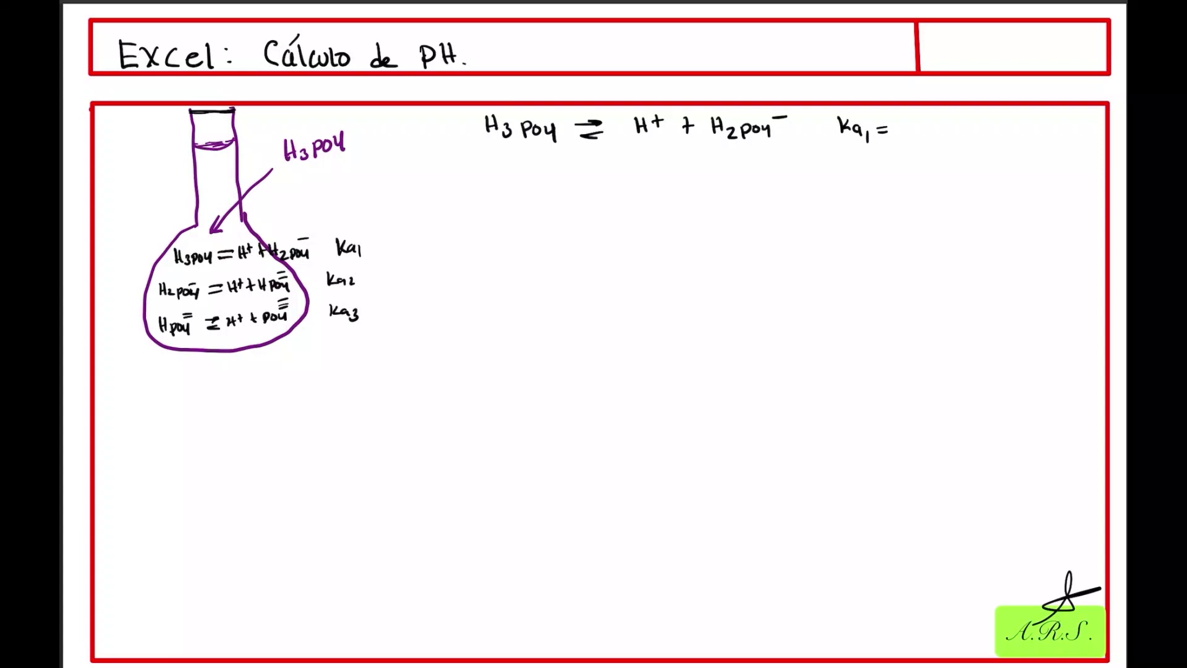
# - Write the "Inicial" row under the equation, with Ci for H3PO4 and 0 for both products
pyautogui.moveTo(414, 159); pyautogui.dragTo(415, 177)
pyautogui.moveTo(420, 167); pyautogui.dragTo(440, 174)
pyautogui.moveTo(449, 164); pyautogui.dragTo(458, 175)
pyautogui.moveTo(460, 158)
pyautogui.mouseDown()
pyautogui.moveTo(461, 174)
pyautogui.moveTo(530, 177)
pyautogui.mouseUp()
pyautogui.moveTo(649, 155); pyautogui.dragTo(650, 156)
pyautogui.moveTo(739, 153); pyautogui.dragTo(739, 153)
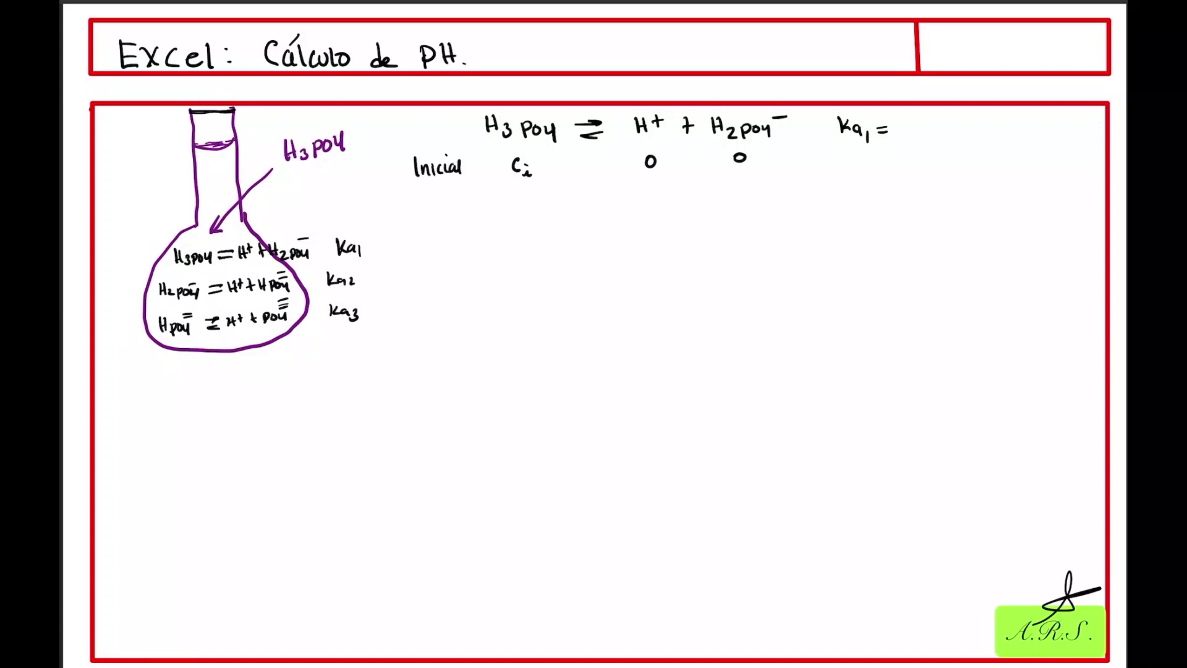
# - Write the "Disocia reacciona forma" row, with -x for H3PO4 and x for both products
pyautogui.moveTo(410, 194)
pyautogui.mouseDown()
pyautogui.moveTo(410, 209)
pyautogui.moveTo(469, 204)
pyautogui.moveTo(413, 230)
pyautogui.moveTo(480, 223)
pyautogui.moveTo(420, 250)
pyautogui.mouseUp()
pyautogui.moveTo(428, 243); pyautogui.dragTo(473, 245)
pyautogui.moveTo(526, 210); pyautogui.dragTo(539, 211)
pyautogui.moveTo(544, 203); pyautogui.dragTo(546, 217)
pyautogui.moveTo(654, 190); pyautogui.dragTo(671, 204)
pyautogui.moveTo(672, 190); pyautogui.dragTo(657, 204)
pyautogui.moveTo(736, 177)
pyautogui.mouseDown()
pyautogui.moveTo(751, 191)
pyautogui.moveTo(737, 191)
pyautogui.mouseUp()
# - Write the equilibrium row "Eq", with Ci - x for H3PO4 and x for both products
pyautogui.moveTo(444, 263)
pyautogui.mouseDown()
pyautogui.moveTo(457, 285)
pyautogui.moveTo(454, 265)
pyautogui.mouseUp()
pyautogui.moveTo(444, 274); pyautogui.dragTo(452, 274)
pyautogui.moveTo(466, 271); pyautogui.dragTo(464, 288)
pyautogui.moveTo(547, 262)
pyautogui.mouseDown()
pyautogui.moveTo(544, 278)
pyautogui.moveTo(574, 273)
pyautogui.mouseUp()
pyautogui.moveTo(580, 265)
pyautogui.mouseDown()
pyautogui.moveTo(594, 277)
pyautogui.moveTo(583, 276)
pyautogui.mouseUp()
pyautogui.moveTo(661, 251)
pyautogui.mouseDown()
pyautogui.moveTo(678, 264)
pyautogui.moveTo(663, 264)
pyautogui.mouseUp()
pyautogui.moveTo(733, 241); pyautogui.dragTo(749, 254)
pyautogui.moveTo(748, 239); pyautogui.dragTo(738, 255)
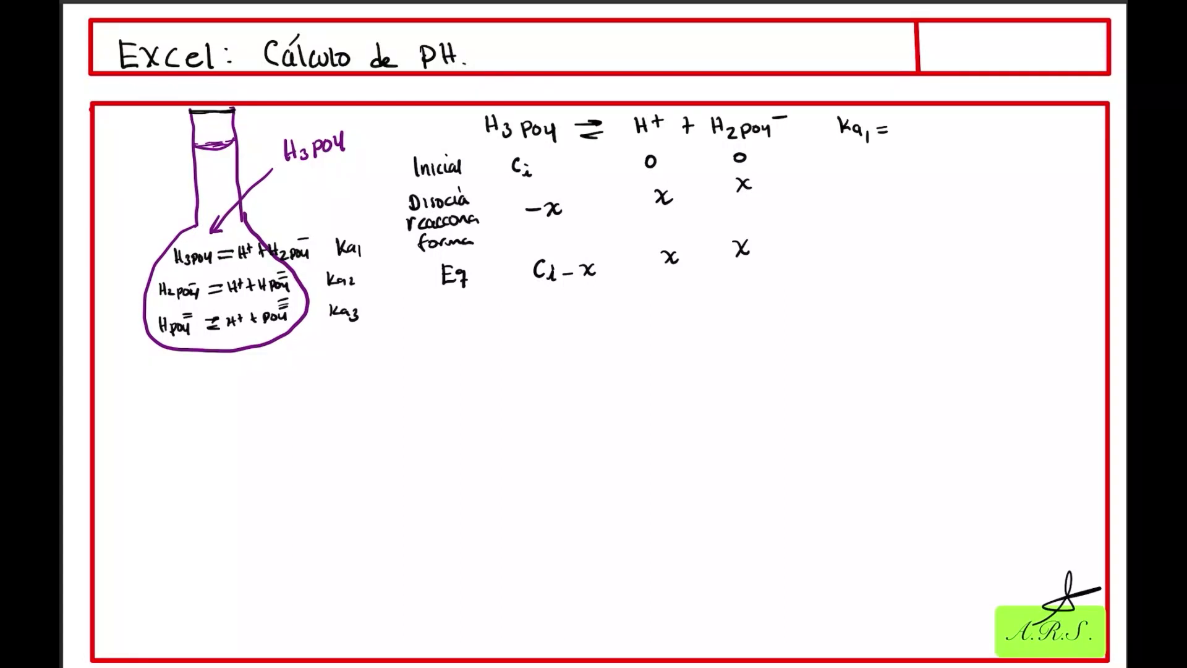
# - Complete the Ka1 expression with the fraction [H+][H2PO4-] over [H3PO4]
pyautogui.moveTo(909, 117); pyautogui.dragTo(916, 131)
pyautogui.moveTo(924, 119)
pyautogui.mouseDown()
pyautogui.moveTo(925, 129)
pyautogui.moveTo(935, 122)
pyautogui.mouseUp()
pyautogui.moveTo(931, 117); pyautogui.dragTo(938, 131)
pyautogui.moveTo(958, 118); pyautogui.dragTo(967, 130)
pyautogui.moveTo(974, 116); pyautogui.dragTo(986, 136)
pyautogui.moveTo(992, 120); pyautogui.dragTo(997, 132)
pyautogui.moveTo(1004, 124); pyautogui.dragTo(1013, 135)
pyautogui.moveTo(1012, 120); pyautogui.dragTo(1025, 131)
pyautogui.moveTo(901, 144); pyautogui.dragTo(1042, 143)
pyautogui.moveTo(939, 153); pyautogui.dragTo(946, 172)
pyautogui.moveTo(950, 165); pyautogui.dragTo(960, 178)
pyautogui.moveTo(971, 162)
pyautogui.mouseDown()
pyautogui.moveTo(974, 174)
pyautogui.moveTo(993, 166)
pyautogui.mouseUp()
pyautogui.moveTo(995, 157); pyautogui.dragTo(1004, 175)
pyautogui.moveTo(1006, 154); pyautogui.dragTo(1010, 174)
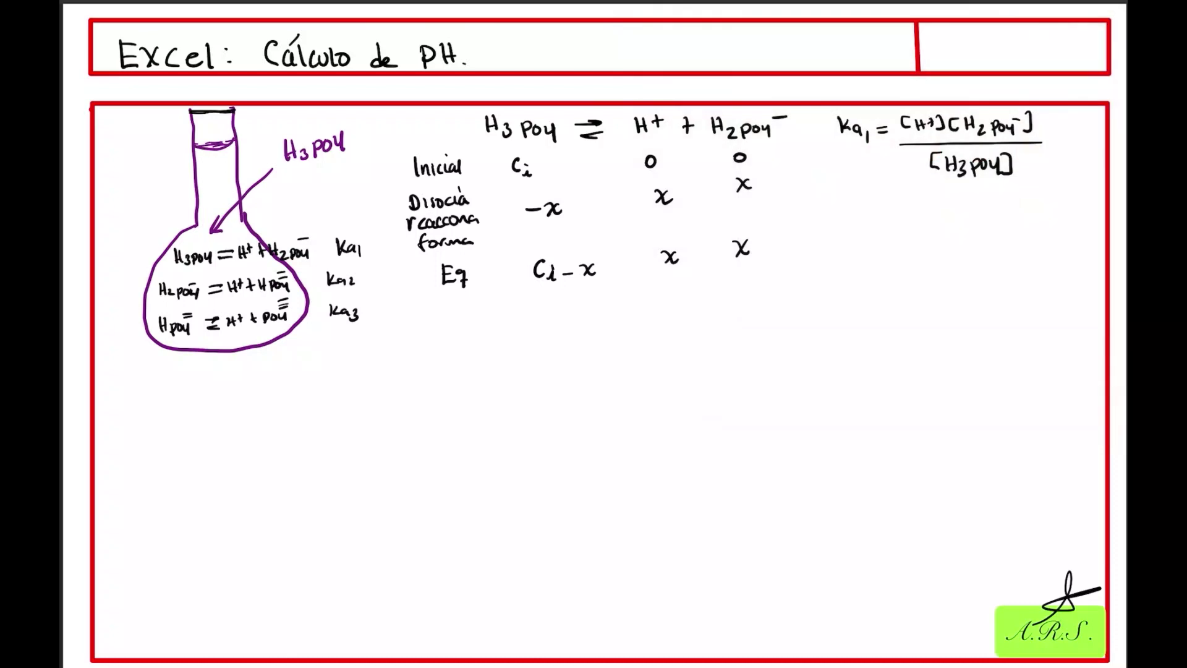
# - Underline the equilibrium row in red and write Ka1 = x(x) / (Ci - x) below the Ka1 expression
pyautogui.moveTo(439, 297); pyautogui.dragTo(763, 280)
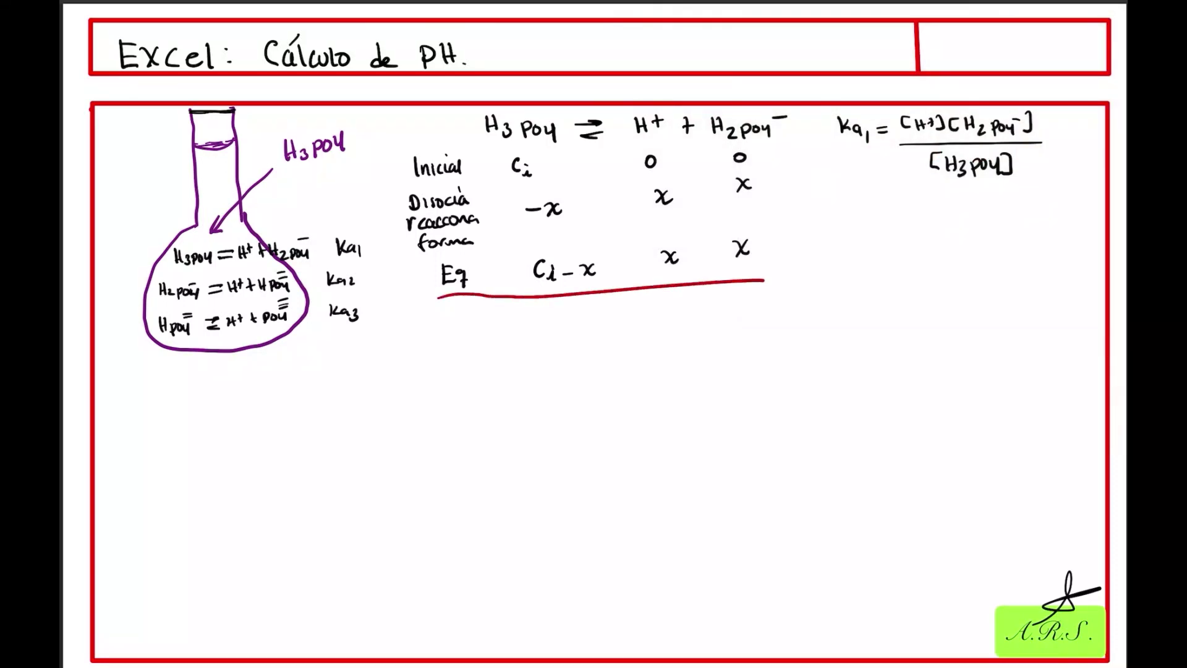
pyautogui.moveTo(839, 238); pyautogui.dragTo(840, 266)
pyautogui.moveTo(852, 247); pyautogui.dragTo(864, 265)
pyautogui.moveTo(861, 260)
pyautogui.mouseDown()
pyautogui.moveTo(864, 273)
pyautogui.moveTo(887, 257)
pyautogui.mouseUp()
pyautogui.moveTo(877, 264); pyautogui.dragTo(920, 257)
pyautogui.moveTo(922, 242)
pyautogui.mouseDown()
pyautogui.moveTo(909, 258)
pyautogui.moveTo(959, 252)
pyautogui.mouseUp()
pyautogui.moveTo(962, 237)
pyautogui.mouseDown()
pyautogui.moveTo(948, 253)
pyautogui.moveTo(993, 263)
pyautogui.mouseUp()
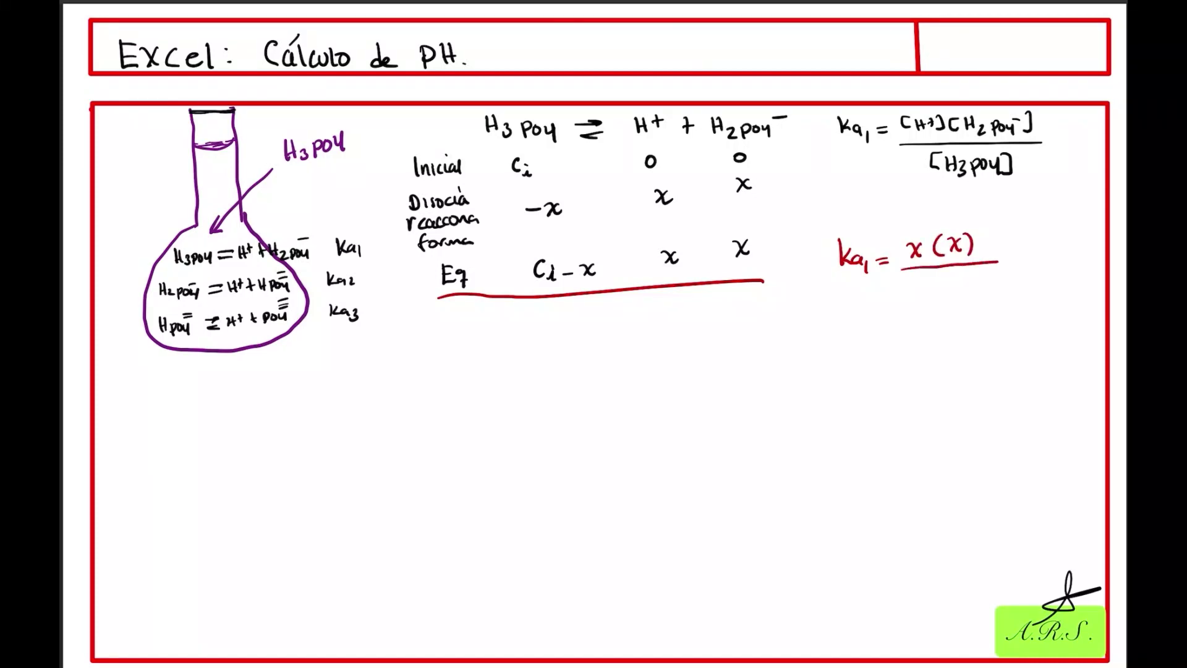
pyautogui.moveTo(930, 283)
pyautogui.mouseDown()
pyautogui.moveTo(940, 299)
pyautogui.moveTo(938, 288)
pyautogui.mouseUp()
pyautogui.moveTo(951, 290); pyautogui.dragTo(984, 294)
pyautogui.moveTo(984, 282); pyautogui.dragTo(970, 294)
# - Draw a black arrow from the red Ka1 formula and write the quadratic x² + Ka x - Ka1 Ci = 0 beneath it
pyautogui.moveTo(890, 293)
pyautogui.mouseDown()
pyautogui.moveTo(856, 331)
pyautogui.moveTo(606, 332)
pyautogui.moveTo(607, 352)
pyautogui.mouseUp()
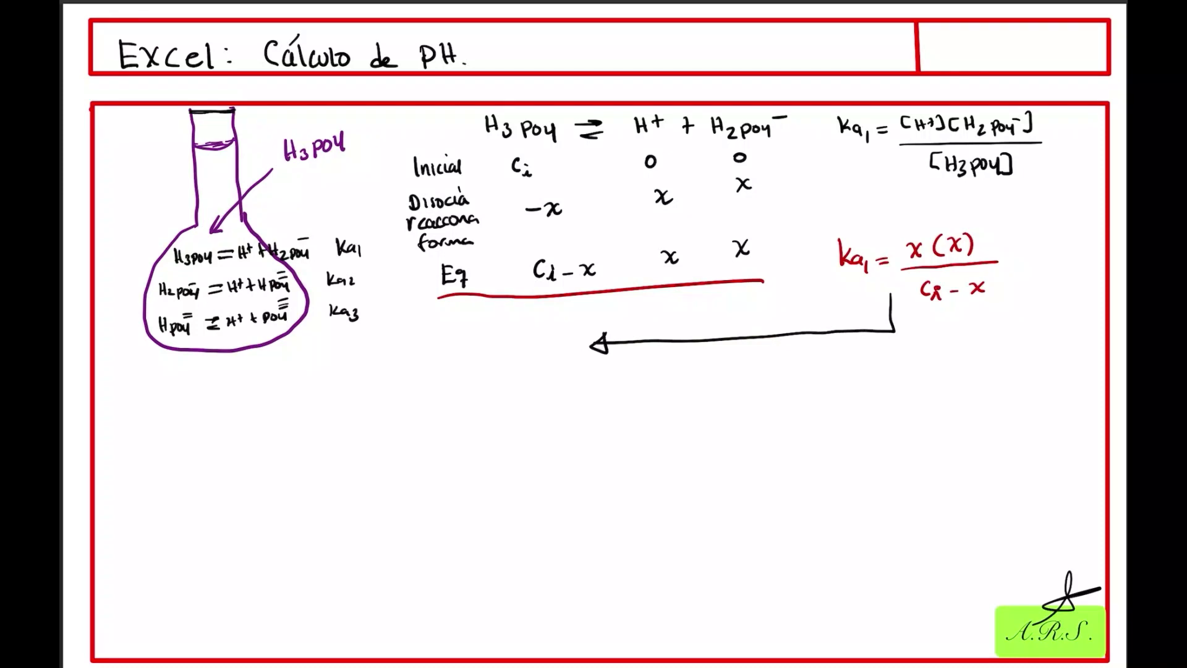
pyautogui.moveTo(485, 369); pyautogui.dragTo(502, 388)
pyautogui.moveTo(500, 372)
pyautogui.mouseDown()
pyautogui.moveTo(488, 390)
pyautogui.moveTo(514, 375)
pyautogui.moveTo(531, 388)
pyautogui.mouseUp()
pyautogui.moveTo(527, 379); pyautogui.dragTo(556, 385)
pyautogui.moveTo(573, 376)
pyautogui.mouseDown()
pyautogui.moveTo(576, 387)
pyautogui.moveTo(599, 384)
pyautogui.mouseUp()
pyautogui.moveTo(599, 370)
pyautogui.mouseDown()
pyautogui.moveTo(588, 385)
pyautogui.moveTo(626, 379)
pyautogui.mouseUp()
pyautogui.moveTo(637, 368)
pyautogui.mouseDown()
pyautogui.moveTo(635, 384)
pyautogui.moveTo(664, 385)
pyautogui.mouseUp()
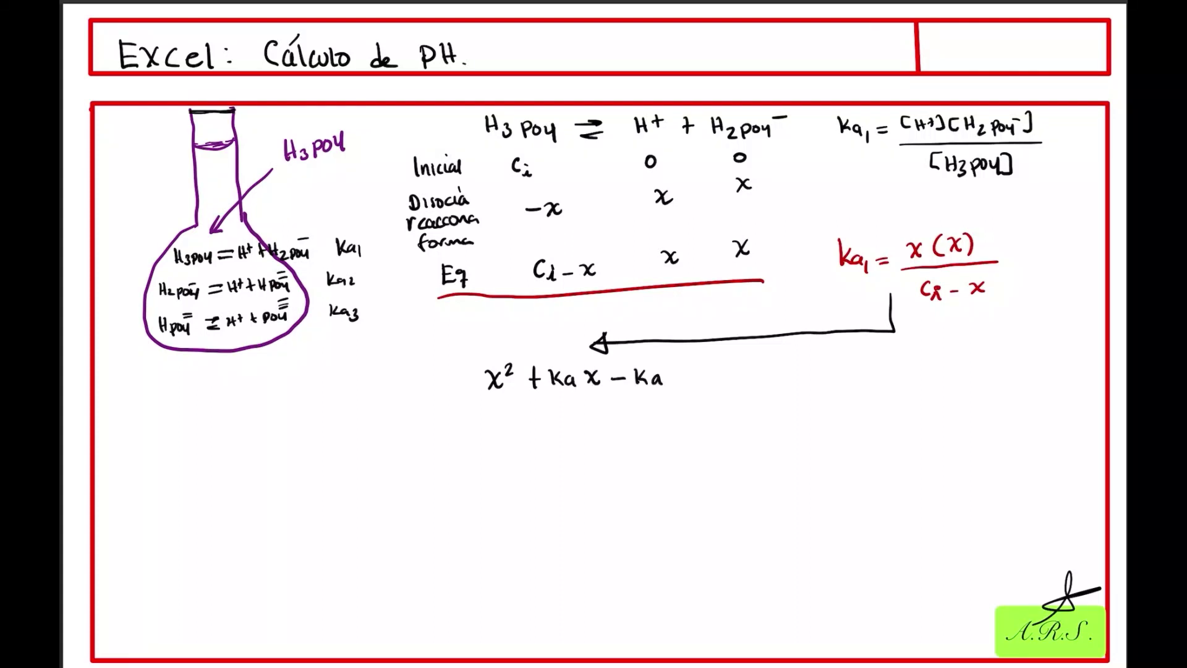
pyautogui.moveTo(669, 383); pyautogui.dragTo(671, 391)
pyautogui.moveTo(667, 393); pyautogui.dragTo(723, 372)
pyautogui.click(698, 370)
pyautogui.moveTo(713, 376); pyautogui.dragTo(727, 376)
pyautogui.moveTo(738, 366); pyautogui.dragTo(737, 367)
# - List the quadratic's coefficients below it as a = 1, b = Ka and c = -Ka1 Ci
pyautogui.click(933, 2)
pyautogui.click(594, 445)
pyautogui.moveTo(396, 423)
pyautogui.mouseDown()
pyautogui.moveTo(433, 437)
pyautogui.moveTo(400, 472)
pyautogui.moveTo(444, 469)
pyautogui.mouseUp()
pyautogui.moveTo(454, 461)
pyautogui.mouseDown()
pyautogui.moveTo(458, 471)
pyautogui.moveTo(408, 507)
pyautogui.mouseUp()
pyautogui.moveTo(413, 498); pyautogui.dragTo(423, 498)
pyautogui.moveTo(414, 502); pyautogui.dragTo(444, 500)
pyautogui.moveTo(453, 489)
pyautogui.mouseDown()
pyautogui.moveTo(453, 502)
pyautogui.moveTo(473, 502)
pyautogui.mouseUp()
pyautogui.moveTo(476, 492)
pyautogui.mouseDown()
pyautogui.moveTo(478, 508)
pyautogui.moveTo(497, 502)
pyautogui.mouseUp()
pyautogui.moveTo(502, 497); pyautogui.dragTo(505, 503)
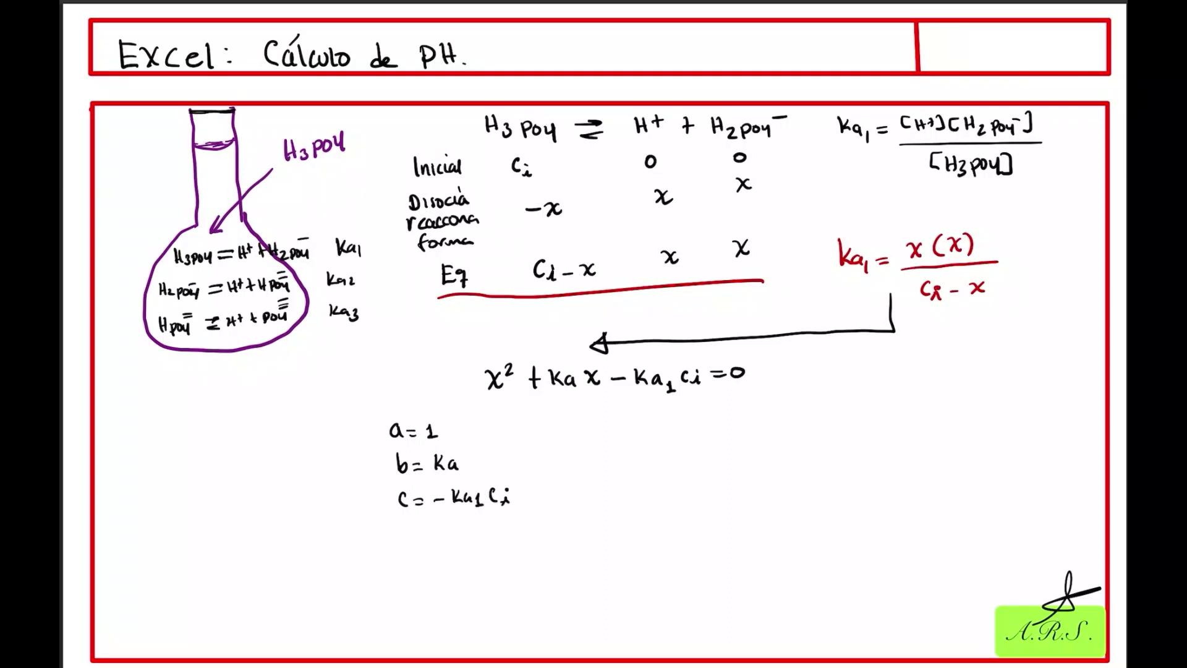
# - Write the quadratic formula x = (-b ± √(b² - 4ac)) / 2a below the coefficients
pyautogui.moveTo(388, 560); pyautogui.dragTo(399, 578)
pyautogui.moveTo(399, 560)
pyautogui.mouseDown()
pyautogui.moveTo(386, 579)
pyautogui.moveTo(414, 569)
pyautogui.mouseUp()
pyautogui.moveTo(404, 575); pyautogui.dragTo(481, 559)
pyautogui.moveTo(473, 554)
pyautogui.mouseDown()
pyautogui.moveTo(484, 570)
pyautogui.moveTo(527, 536)
pyautogui.moveTo(509, 566)
pyautogui.mouseUp()
pyautogui.moveTo(518, 550); pyautogui.dragTo(537, 556)
pyautogui.moveTo(543, 548); pyautogui.dragTo(548, 562)
pyautogui.moveTo(563, 553)
pyautogui.mouseDown()
pyautogui.moveTo(578, 561)
pyautogui.moveTo(545, 535)
pyautogui.moveTo(584, 547)
pyautogui.mouseUp()
pyautogui.moveTo(441, 584); pyautogui.dragTo(587, 570)
pyautogui.moveTo(524, 592); pyautogui.dragTo(550, 605)
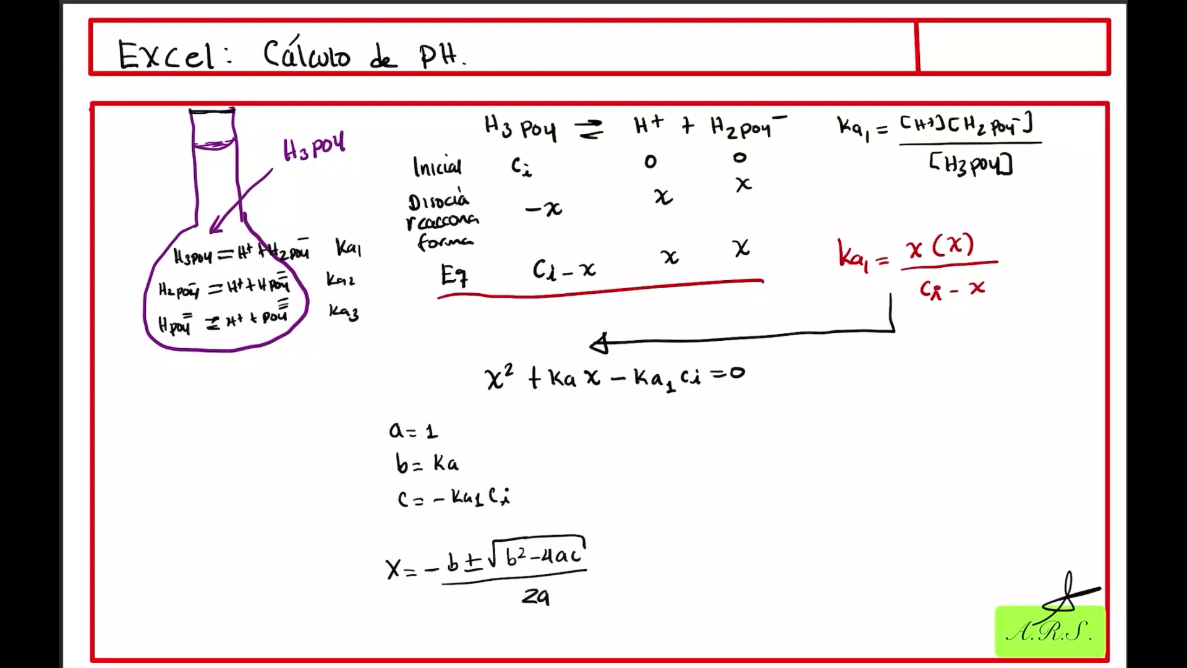
# - Write the roots x1 and x2 beside the quadratic formula, tick both and double-underline x2
pyautogui.moveTo(303, 610); pyautogui.dragTo(299, 627)
pyautogui.moveTo(313, 621)
pyautogui.mouseDown()
pyautogui.moveTo(313, 634)
pyautogui.moveTo(354, 626)
pyautogui.mouseUp()
pyautogui.moveTo(352, 614)
pyautogui.mouseDown()
pyautogui.moveTo(342, 627)
pyautogui.moveTo(362, 630)
pyautogui.moveTo(369, 584)
pyautogui.moveTo(330, 583)
pyautogui.mouseUp()
pyautogui.moveTo(337, 637); pyautogui.dragTo(364, 641)
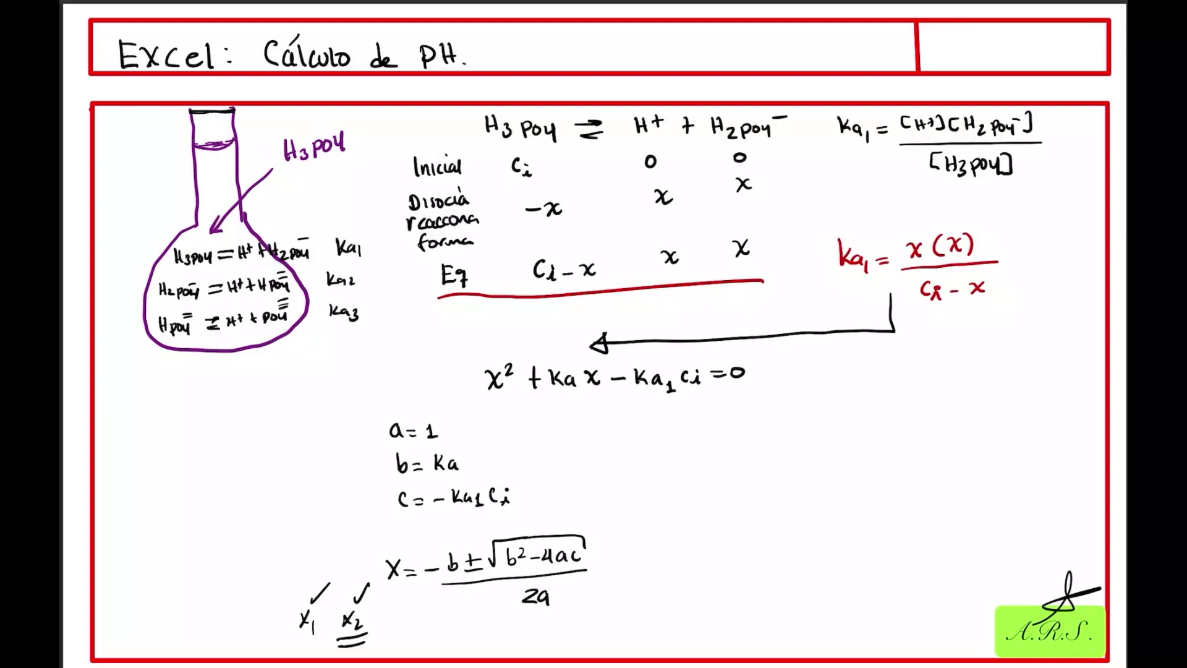
# - Group the coefficients and formula with a large brace and label it with an underlined "Excel"
pyautogui.moveTo(266, 408)
pyautogui.mouseDown()
pyautogui.moveTo(248, 416)
pyautogui.moveTo(245, 638)
pyautogui.mouseUp()
pyautogui.moveTo(133, 525); pyautogui.dragTo(141, 552)
pyautogui.moveTo(131, 526)
pyautogui.mouseDown()
pyautogui.moveTo(146, 524)
pyautogui.moveTo(155, 548)
pyautogui.moveTo(144, 548)
pyautogui.mouseUp()
pyautogui.moveTo(165, 534)
pyautogui.mouseDown()
pyautogui.moveTo(160, 544)
pyautogui.moveTo(178, 544)
pyautogui.mouseUp()
pyautogui.moveTo(176, 543)
pyautogui.mouseDown()
pyautogui.moveTo(161, 560)
pyautogui.moveTo(183, 552)
pyautogui.mouseUp()
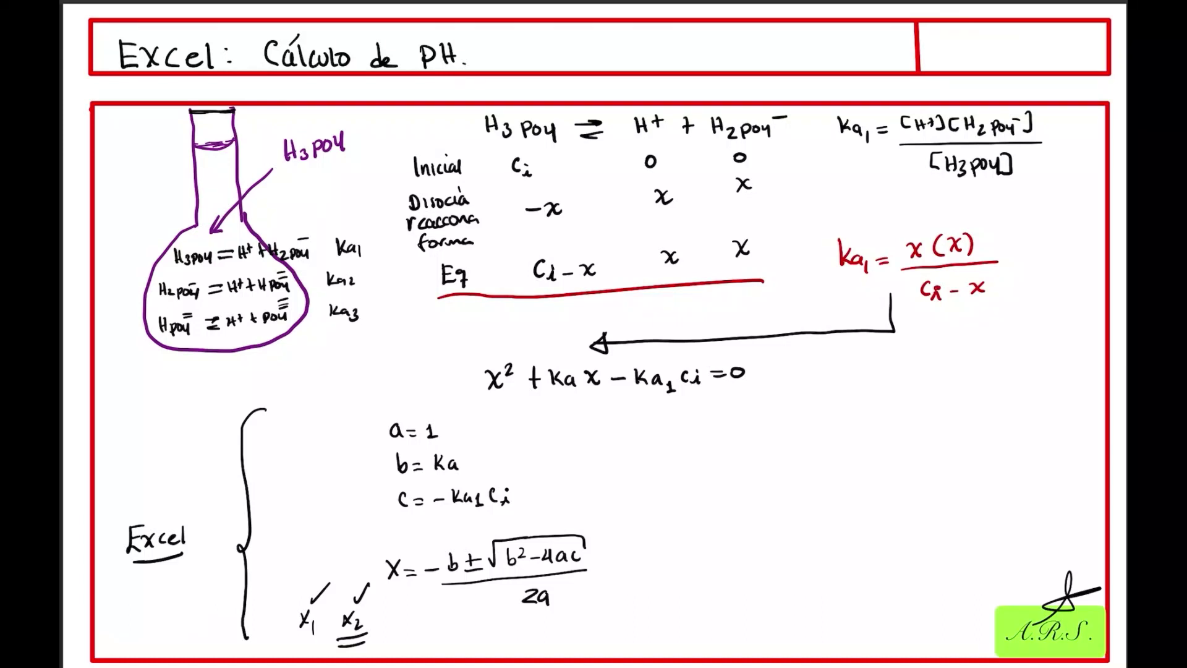
# - On the next blank page, write the reactant H2PO4⁻ in black near the top
pyautogui.hscroll(5, 593, 334)
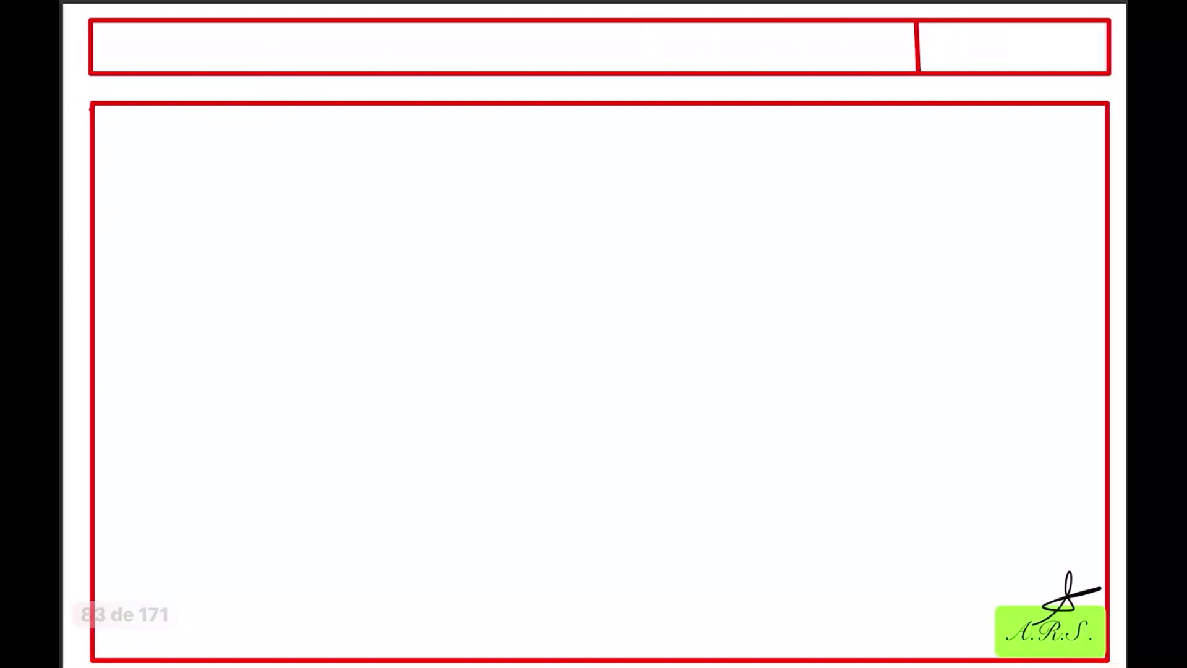
pyautogui.click(978, 2)
pyautogui.click(828, 101)
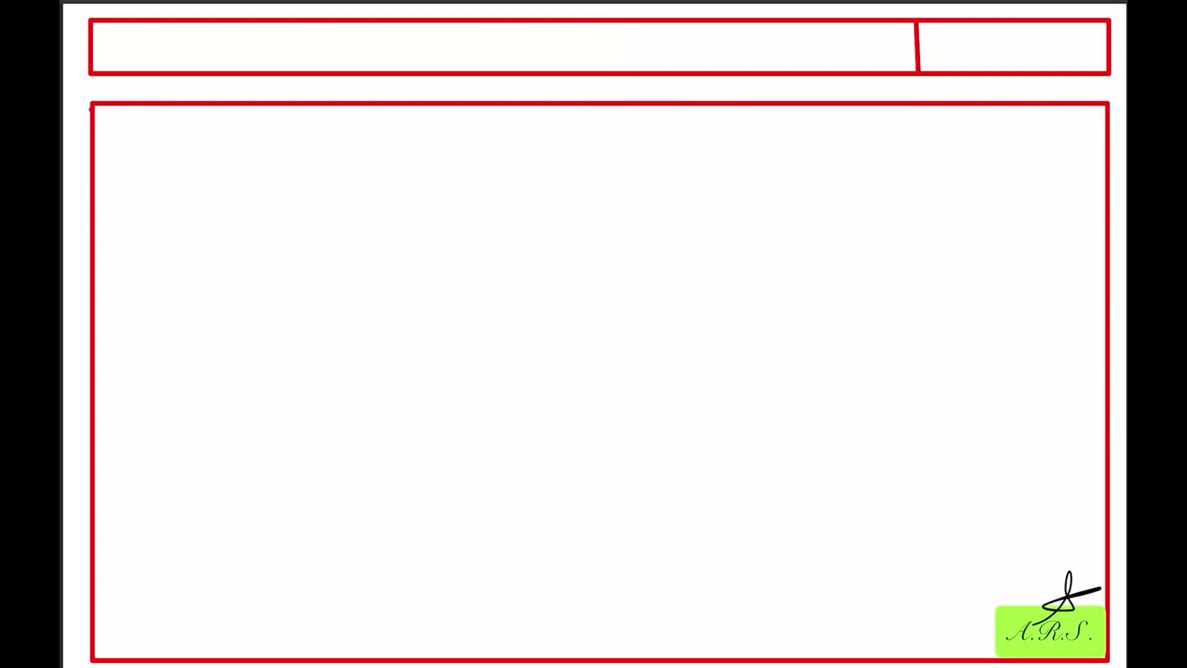
pyautogui.moveTo(120, 128)
pyautogui.mouseDown()
pyautogui.moveTo(123, 152)
pyautogui.moveTo(136, 148)
pyautogui.mouseUp()
pyautogui.moveTo(124, 142)
pyautogui.mouseDown()
pyautogui.moveTo(159, 152)
pyautogui.moveTo(178, 141)
pyautogui.mouseUp()
pyautogui.moveTo(187, 141); pyautogui.dragTo(201, 153)
pyautogui.moveTo(192, 126)
pyautogui.mouseDown()
pyautogui.moveTo(210, 125)
pyautogui.moveTo(127, 143)
pyautogui.moveTo(225, 125)
pyautogui.moveTo(295, 156)
pyautogui.mouseUp()
pyautogui.moveTo(284, 153); pyautogui.dragTo(316, 166)
pyautogui.moveTo(321, 151); pyautogui.dragTo(323, 159)
pyautogui.moveTo(337, 150); pyautogui.dragTo(355, 156)
# - Complete the second dissociation with equilibrium arrows and the products H⁺ + HPO4⁼, and write Ka2 beside it
pyautogui.moveTo(354, 149)
pyautogui.mouseDown()
pyautogui.moveTo(353, 166)
pyautogui.moveTo(365, 142)
pyautogui.moveTo(422, 147)
pyautogui.mouseUp()
pyautogui.moveTo(426, 156)
pyautogui.mouseDown()
pyautogui.moveTo(397, 160)
pyautogui.moveTo(459, 154)
pyautogui.mouseUp()
pyautogui.moveTo(450, 145); pyautogui.dragTo(470, 140)
pyautogui.moveTo(466, 131)
pyautogui.mouseDown()
pyautogui.moveTo(466, 146)
pyautogui.moveTo(501, 141)
pyautogui.mouseUp()
pyautogui.moveTo(498, 133)
pyautogui.mouseDown()
pyautogui.moveTo(495, 152)
pyautogui.moveTo(536, 149)
pyautogui.mouseUp()
pyautogui.moveTo(526, 141); pyautogui.dragTo(550, 144)
pyautogui.moveTo(568, 137)
pyautogui.mouseDown()
pyautogui.moveTo(562, 147)
pyautogui.moveTo(568, 137)
pyautogui.mouseUp()
pyautogui.moveTo(578, 136); pyautogui.dragTo(586, 143)
pyautogui.moveTo(588, 135)
pyautogui.mouseDown()
pyautogui.moveTo(587, 152)
pyautogui.moveTo(595, 127)
pyautogui.mouseUp()
pyautogui.moveTo(700, 122)
pyautogui.mouseDown()
pyautogui.moveTo(700, 142)
pyautogui.moveTo(712, 142)
pyautogui.mouseUp()
pyautogui.moveTo(723, 133); pyautogui.dragTo(725, 141)
pyautogui.moveTo(728, 132); pyautogui.dragTo(740, 143)
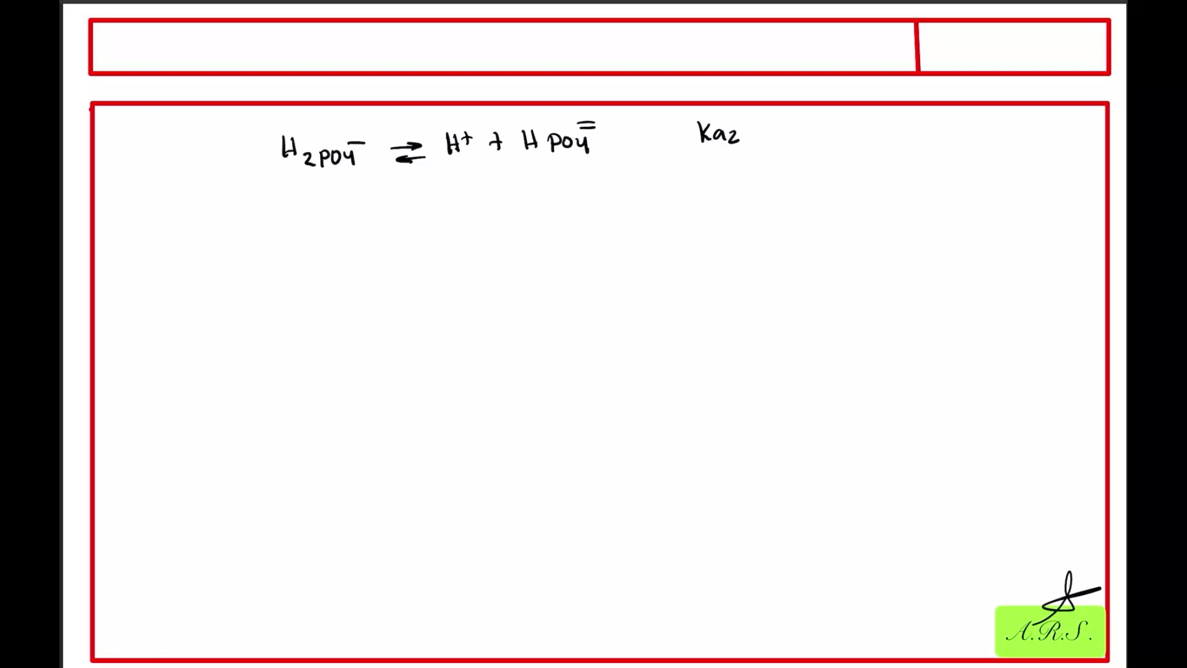
# - Start an "Inicio" row below the equation with H1 as the initial concentration of H2PO4⁻
pyautogui.moveTo(108, 193); pyautogui.dragTo(108, 213)
pyautogui.moveTo(114, 212); pyautogui.dragTo(129, 210)
pyautogui.moveTo(140, 201); pyautogui.dragTo(143, 210)
pyautogui.moveTo(155, 199); pyautogui.dragTo(155, 200)
pyautogui.moveTo(299, 184); pyautogui.dragTo(299, 204)
pyautogui.moveTo(305, 185); pyautogui.dragTo(311, 198)
pyautogui.moveTo(314, 194); pyautogui.dragTo(326, 208)
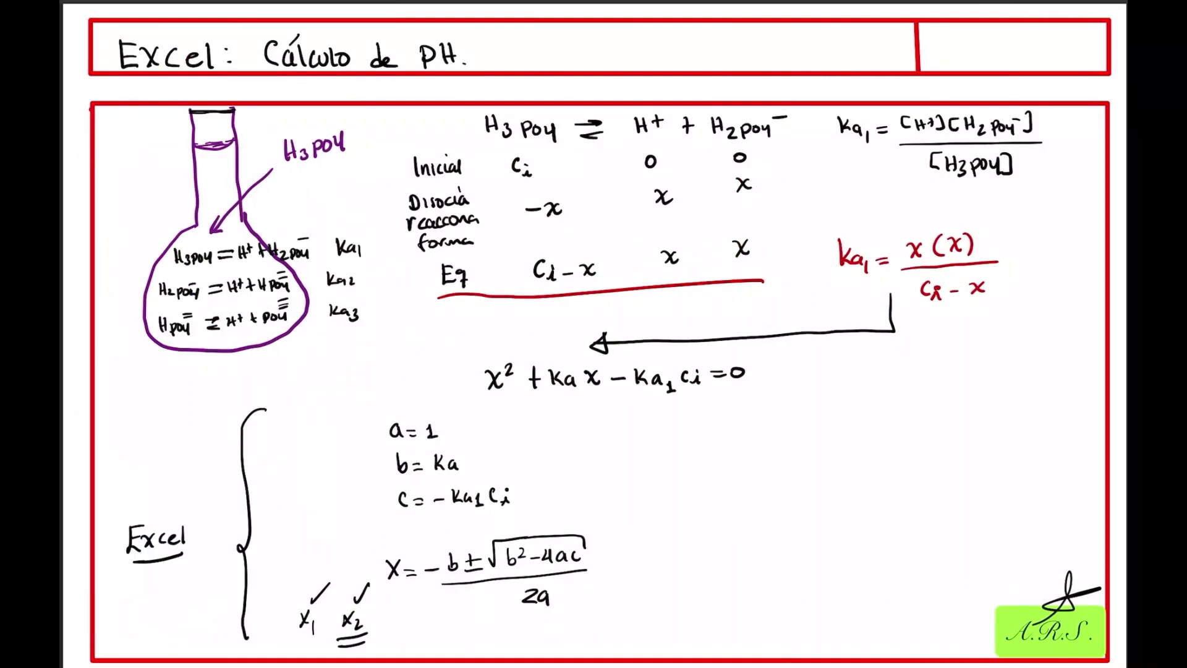
# - On the previous page, draw an arrow from the roots and write x = H1 with H1 underlined
pyautogui.moveTo(421, 627); pyautogui.dragTo(467, 636)
pyautogui.moveTo(429, 643); pyautogui.dragTo(556, 643)
pyautogui.moveTo(568, 626); pyautogui.dragTo(574, 645)
pyautogui.moveTo(568, 636)
pyautogui.mouseDown()
pyautogui.moveTo(602, 651)
pyautogui.moveTo(576, 644)
pyautogui.mouseUp()
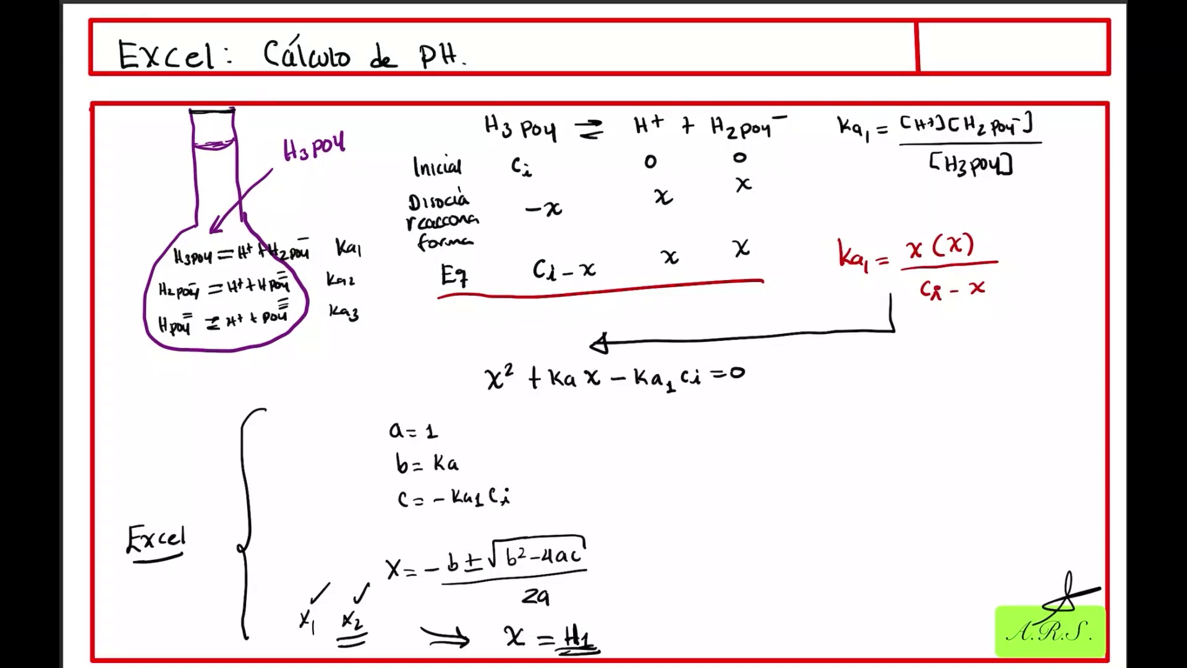
# - Complete the "Inicio" row of the second dissociation with H1 under H⁺ and 0 under HPO4⁼
pyautogui.hscroll(5, 593, 334)
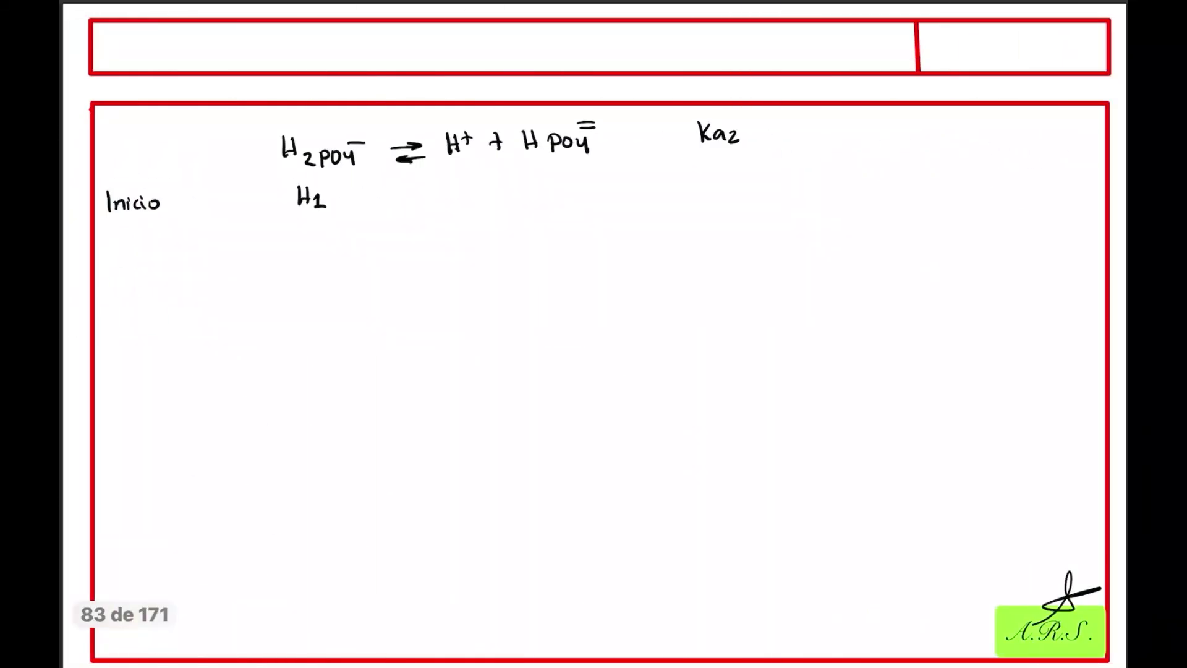
pyautogui.click(978, 3)
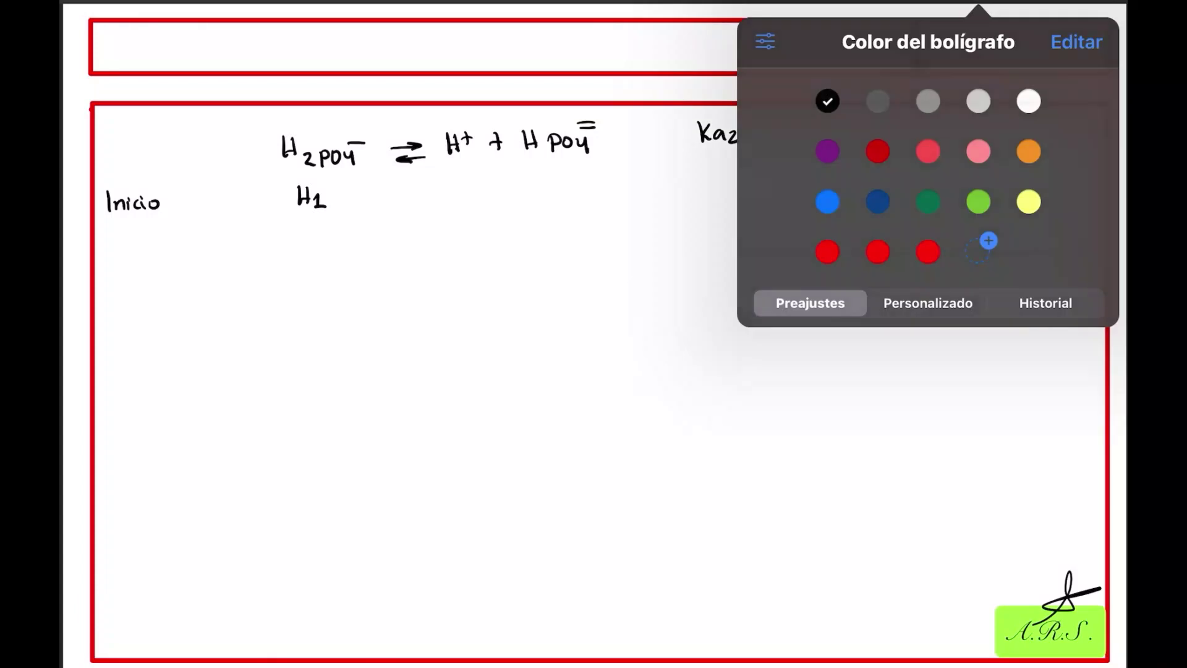
pyautogui.press('Escape')
pyautogui.moveTo(440, 182); pyautogui.dragTo(442, 202)
pyautogui.moveTo(452, 184); pyautogui.dragTo(452, 192)
pyautogui.moveTo(459, 192); pyautogui.dragTo(461, 204)
pyautogui.moveTo(560, 176)
pyautogui.mouseDown()
pyautogui.moveTo(555, 189)
pyautogui.moveTo(560, 176)
pyautogui.mouseUp()
# - Add a "D/R/F" row with -x under H2PO4⁻ and x under each of the two products
pyautogui.moveTo(108, 234); pyautogui.dragTo(115, 253)
pyautogui.moveTo(124, 238)
pyautogui.mouseDown()
pyautogui.moveTo(125, 253)
pyautogui.moveTo(147, 252)
pyautogui.mouseUp()
pyautogui.moveTo(146, 233); pyautogui.dragTo(159, 231)
pyautogui.moveTo(298, 238); pyautogui.dragTo(313, 237)
pyautogui.moveTo(320, 229); pyautogui.dragTo(332, 246)
pyautogui.moveTo(338, 231); pyautogui.dragTo(323, 246)
pyautogui.moveTo(452, 223); pyautogui.dragTo(465, 237)
pyautogui.moveTo(470, 223); pyautogui.dragTo(455, 237)
pyautogui.moveTo(568, 212)
pyautogui.mouseDown()
pyautogui.moveTo(578, 228)
pyautogui.moveTo(568, 229)
pyautogui.mouseUp()
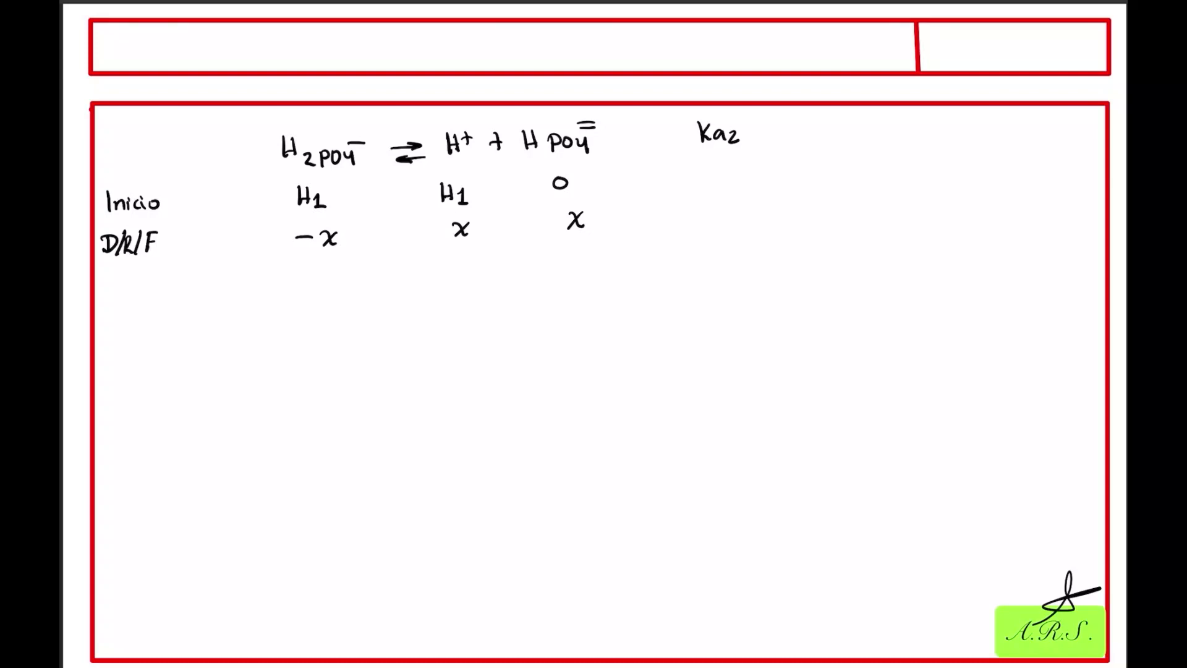
# - Start an "Eq." row below with H1 - x under H2PO4⁻
pyautogui.moveTo(117, 280); pyautogui.dragTo(117, 300)
pyautogui.moveTo(109, 290); pyautogui.dragTo(131, 307)
pyautogui.click(138, 296)
pyautogui.moveTo(295, 274); pyautogui.dragTo(295, 293)
pyautogui.moveTo(305, 274); pyautogui.dragTo(305, 283)
pyautogui.moveTo(311, 285); pyautogui.dragTo(318, 297)
pyautogui.moveTo(323, 288); pyautogui.dragTo(350, 293)
pyautogui.moveTo(350, 282); pyautogui.dragTo(336, 293)
# - Fill in x + H1 and x for the products in the equilibrium row and outline the whole row
pyautogui.moveTo(447, 270); pyautogui.dragTo(462, 287)
pyautogui.moveTo(462, 270); pyautogui.dragTo(446, 287)
pyautogui.moveTo(564, 261)
pyautogui.mouseDown()
pyautogui.moveTo(577, 274)
pyautogui.moveTo(564, 275)
pyautogui.mouseUp()
pyautogui.moveTo(471, 267)
pyautogui.mouseDown()
pyautogui.moveTo(472, 284)
pyautogui.moveTo(478, 276)
pyautogui.mouseUp()
pyautogui.moveTo(482, 265); pyautogui.dragTo(482, 286)
pyautogui.moveTo(490, 264); pyautogui.dragTo(491, 275)
pyautogui.moveTo(495, 270); pyautogui.dragTo(506, 283)
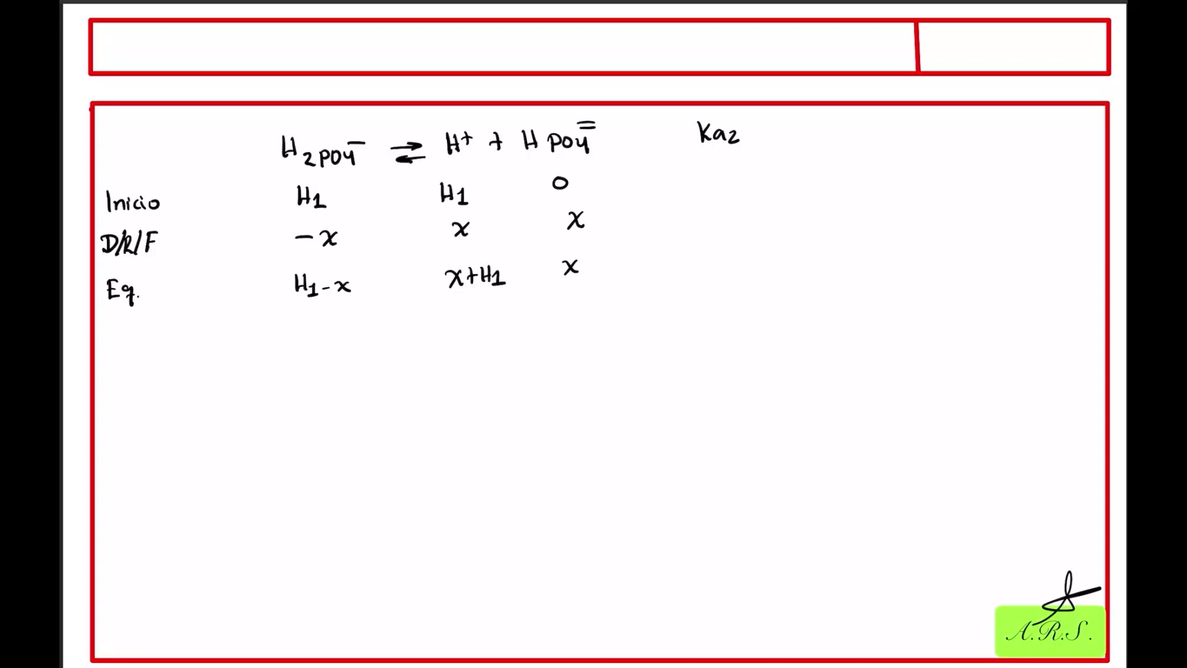
pyautogui.moveTo(101, 319)
pyautogui.mouseDown()
pyautogui.moveTo(588, 296)
pyautogui.moveTo(542, 250)
pyautogui.moveTo(187, 260)
pyautogui.moveTo(102, 320)
pyautogui.mouseUp()
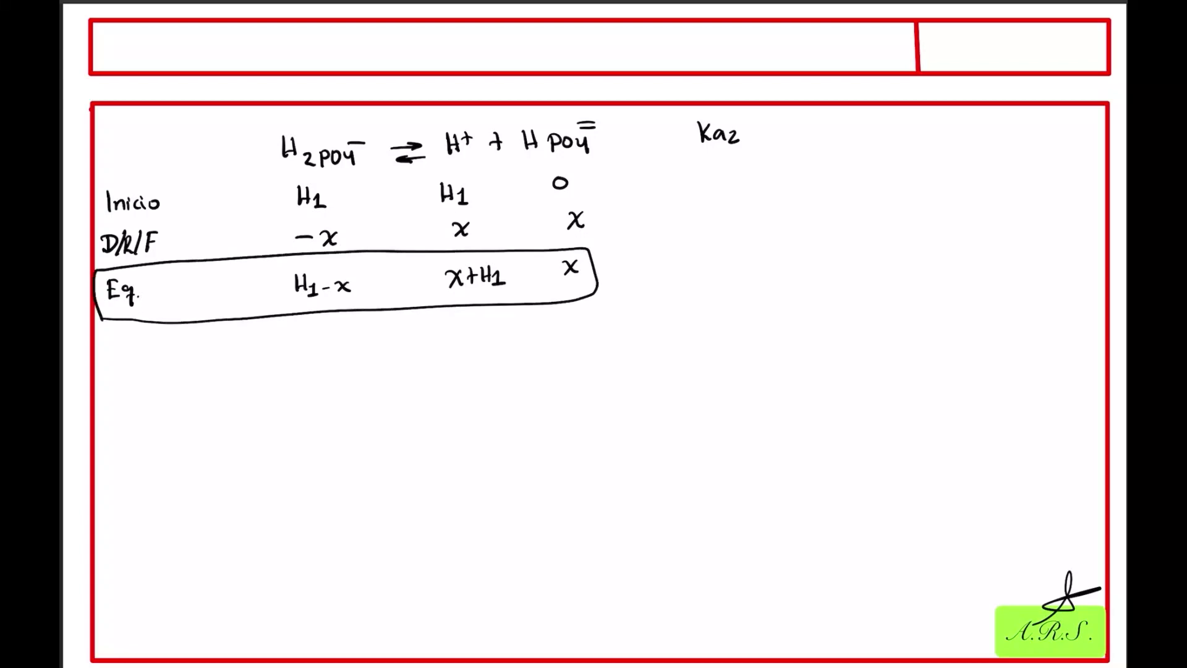
# - Write = [H⁺][HPO4⁼] after Ka2 as the numerator of the equilibrium expression
pyautogui.moveTo(754, 132); pyautogui.dragTo(804, 141)
pyautogui.moveTo(805, 132); pyautogui.dragTo(816, 132)
pyautogui.moveTo(816, 124); pyautogui.dragTo(825, 135)
pyautogui.moveTo(819, 128); pyautogui.dragTo(861, 140)
pyautogui.moveTo(868, 123)
pyautogui.mouseDown()
pyautogui.moveTo(868, 137)
pyautogui.moveTo(878, 129)
pyautogui.mouseUp()
pyautogui.moveTo(878, 123)
pyautogui.mouseDown()
pyautogui.moveTo(878, 138)
pyautogui.moveTo(903, 127)
pyautogui.mouseUp()
pyautogui.moveTo(911, 125)
pyautogui.mouseDown()
pyautogui.moveTo(918, 140)
pyautogui.moveTo(931, 116)
pyautogui.mouseUp()
pyautogui.moveTo(923, 123); pyautogui.dragTo(936, 142)
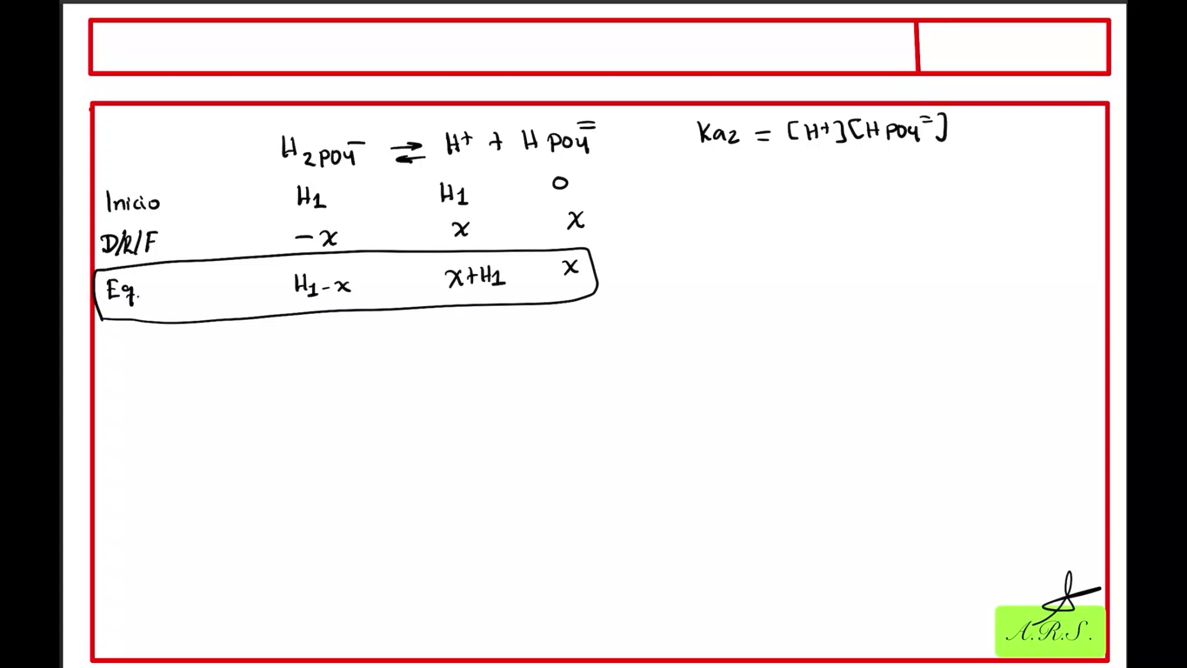
# - Add a red fraction bar and the denominator [H2PO4⁻] to the Ka2 expression
pyautogui.click(938, 3)
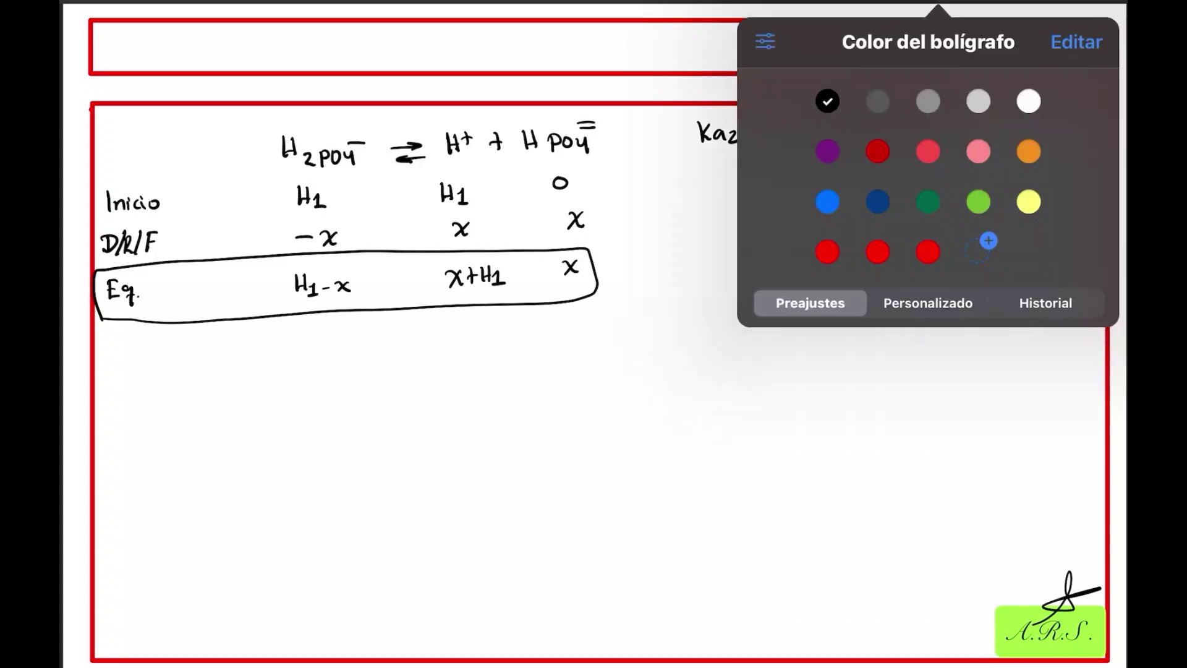
pyautogui.press('Escape')
pyautogui.moveTo(784, 150); pyautogui.dragTo(953, 145)
pyautogui.moveTo(846, 158)
pyautogui.mouseDown()
pyautogui.moveTo(848, 178)
pyautogui.moveTo(909, 181)
pyautogui.mouseUp()
pyautogui.moveTo(903, 161)
pyautogui.mouseDown()
pyautogui.moveTo(916, 159)
pyautogui.moveTo(921, 182)
pyautogui.mouseUp()
pyautogui.moveTo(837, 155)
pyautogui.mouseDown()
pyautogui.moveTo(827, 168)
pyautogui.moveTo(846, 187)
pyautogui.mouseUp()
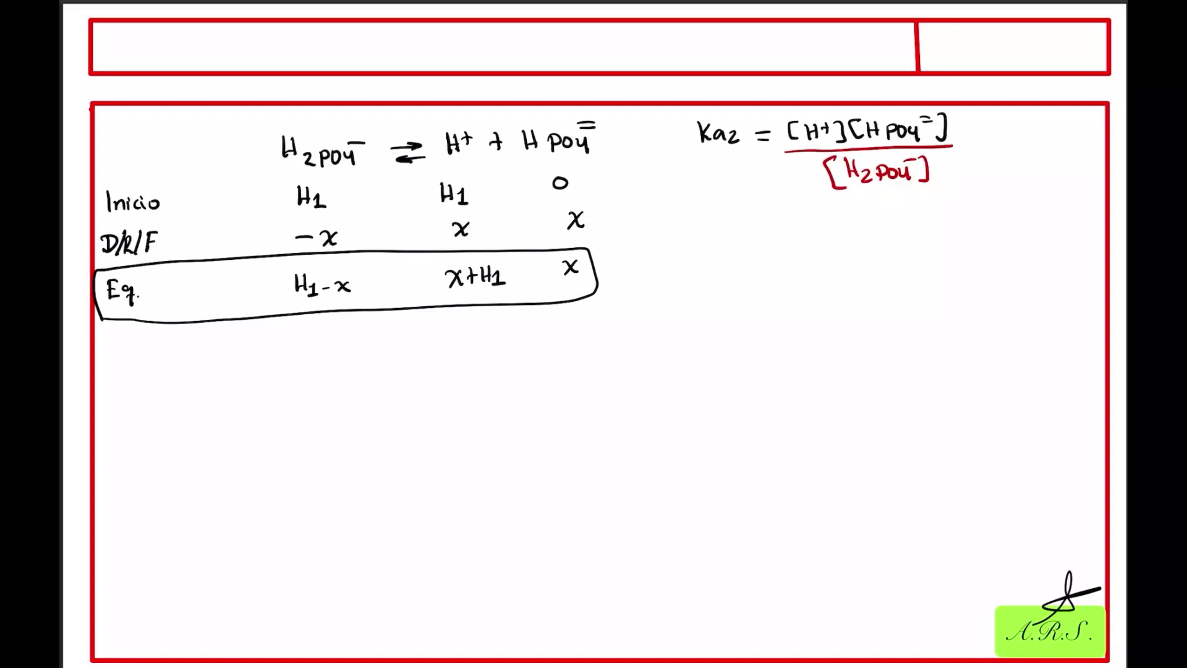
# - Trace over the red denominator and fraction bar of the Ka2 expression in black
pyautogui.moveTo(833, 155)
pyautogui.mouseDown()
pyautogui.moveTo(826, 178)
pyautogui.moveTo(839, 189)
pyautogui.moveTo(888, 167)
pyautogui.moveTo(908, 183)
pyautogui.moveTo(916, 159)
pyautogui.mouseUp()
pyautogui.moveTo(919, 155); pyautogui.dragTo(922, 184)
pyautogui.moveTo(785, 154); pyautogui.dragTo(979, 141)
# - Extend Ka2 with = (x + H1)x / (H1 - x) and draw a red arrow from that fraction to the space below
pyautogui.moveTo(966, 148); pyautogui.dragTo(1011, 147)
pyautogui.moveTo(1010, 131)
pyautogui.mouseDown()
pyautogui.moveTo(998, 148)
pyautogui.moveTo(1018, 146)
pyautogui.mouseUp()
pyautogui.moveTo(1012, 139); pyautogui.dragTo(1028, 145)
pyautogui.moveTo(1027, 137); pyautogui.dragTo(1037, 137)
pyautogui.moveTo(1037, 128)
pyautogui.mouseDown()
pyautogui.moveTo(1036, 144)
pyautogui.moveTo(1053, 148)
pyautogui.mouseUp()
pyautogui.moveTo(1064, 126); pyautogui.dragTo(1079, 144)
pyautogui.moveTo(1078, 127); pyautogui.dragTo(1068, 143)
pyautogui.moveTo(985, 158); pyautogui.dragTo(1092, 153)
pyautogui.moveTo(1006, 166)
pyautogui.mouseDown()
pyautogui.moveTo(1007, 184)
pyautogui.moveTo(1015, 175)
pyautogui.mouseUp()
pyautogui.moveTo(1015, 166); pyautogui.dragTo(1021, 185)
pyautogui.moveTo(1016, 186); pyautogui.dragTo(1044, 179)
pyautogui.moveTo(1049, 173)
pyautogui.mouseDown()
pyautogui.moveTo(1064, 184)
pyautogui.moveTo(947, 241)
pyautogui.moveTo(849, 244)
pyautogui.moveTo(852, 254)
pyautogui.mouseUp()
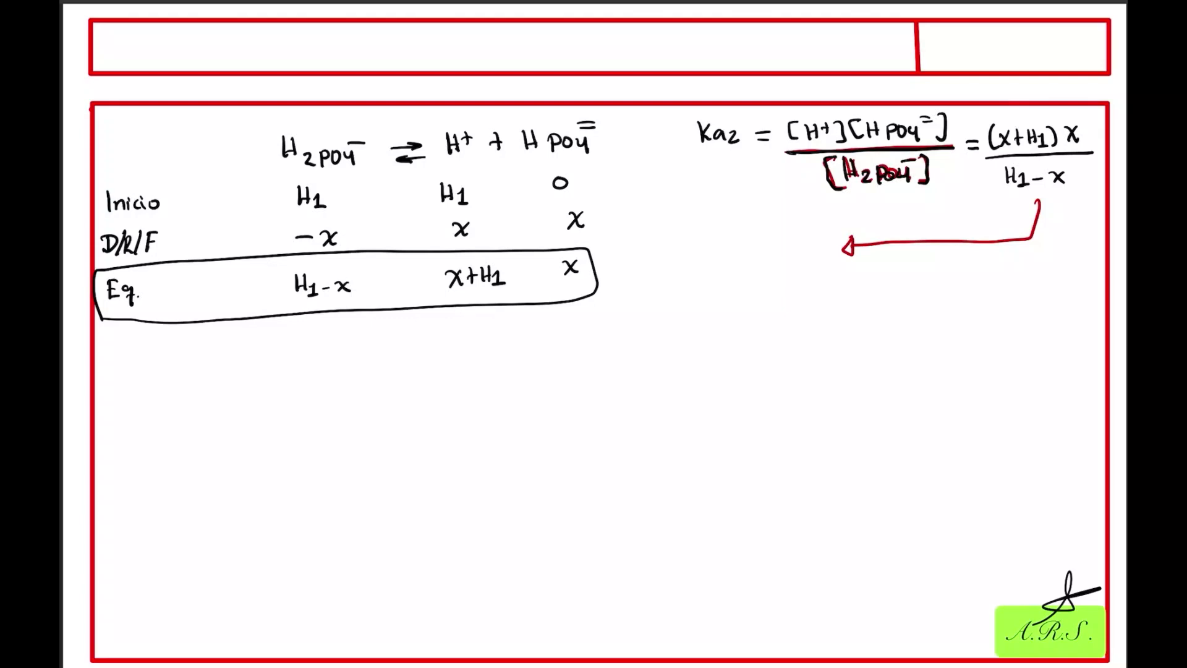
# - Write the quadratic x² + (H1 + Ka2)x - Ka2 H1 = 0 in red below the arrow
pyautogui.moveTo(691, 262); pyautogui.dragTo(691, 281)
pyautogui.moveTo(691, 272); pyautogui.dragTo(700, 271)
pyautogui.moveTo(700, 262); pyautogui.dragTo(710, 283)
pyautogui.moveTo(706, 284); pyautogui.dragTo(715, 283)
pyautogui.moveTo(728, 280)
pyautogui.mouseDown()
pyautogui.moveTo(687, 272)
pyautogui.moveTo(713, 285)
pyautogui.moveTo(702, 287)
pyautogui.moveTo(728, 270)
pyautogui.moveTo(741, 285)
pyautogui.mouseUp()
pyautogui.moveTo(735, 279); pyautogui.dragTo(777, 287)
pyautogui.moveTo(789, 267)
pyautogui.mouseDown()
pyautogui.moveTo(799, 288)
pyautogui.moveTo(820, 276)
pyautogui.mouseUp()
pyautogui.moveTo(827, 268); pyautogui.dragTo(835, 283)
pyautogui.moveTo(846, 273)
pyautogui.mouseDown()
pyautogui.moveTo(865, 288)
pyautogui.moveTo(897, 283)
pyautogui.mouseUp()
pyautogui.moveTo(895, 265)
pyautogui.mouseDown()
pyautogui.moveTo(885, 283)
pyautogui.moveTo(925, 281)
pyautogui.mouseUp()
pyautogui.moveTo(936, 265)
pyautogui.mouseDown()
pyautogui.moveTo(936, 283)
pyautogui.moveTo(947, 283)
pyautogui.mouseUp()
pyautogui.moveTo(958, 273); pyautogui.dragTo(982, 281)
pyautogui.moveTo(989, 263)
pyautogui.mouseDown()
pyautogui.moveTo(988, 281)
pyautogui.moveTo(1005, 286)
pyautogui.moveTo(1034, 272)
pyautogui.mouseUp()
pyautogui.moveTo(1023, 280); pyautogui.dragTo(1045, 271)
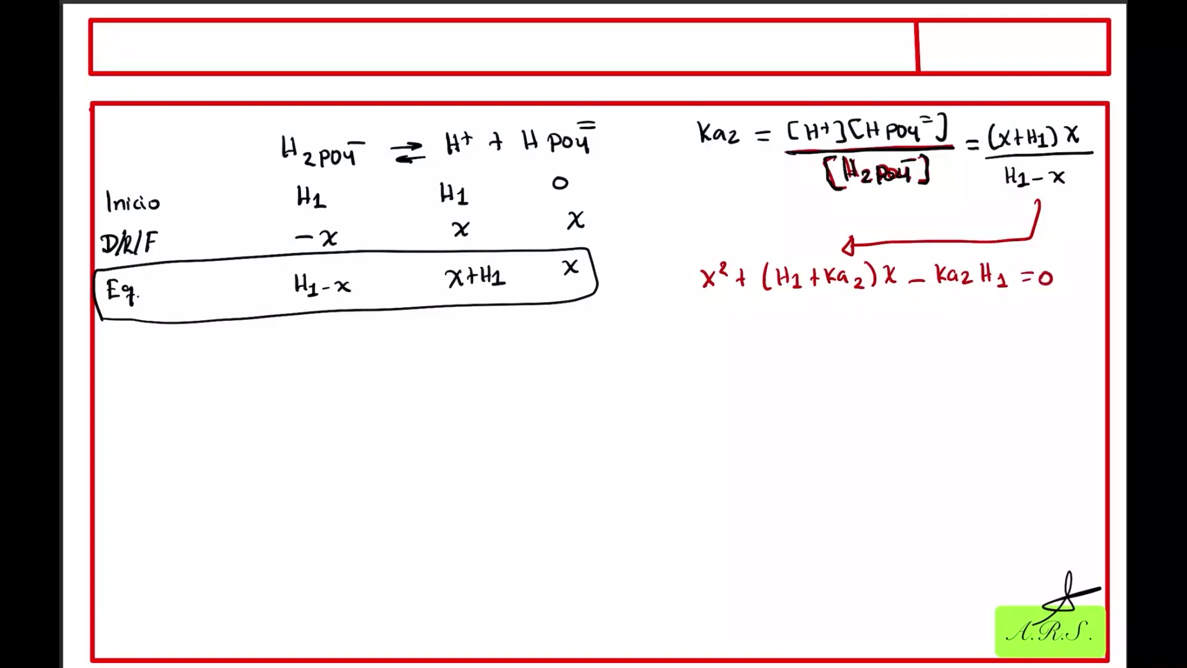
# - Write a = 1, b = and c = below the quadratic, bracing the two coefficient terms and pointing b to (H1 + Ka2)
pyautogui.moveTo(683, 328)
pyautogui.mouseDown()
pyautogui.moveTo(685, 340)
pyautogui.moveTo(704, 333)
pyautogui.mouseUp()
pyautogui.moveTo(695, 338); pyautogui.dragTo(704, 338)
pyautogui.moveTo(713, 326)
pyautogui.mouseDown()
pyautogui.moveTo(723, 352)
pyautogui.moveTo(765, 340)
pyautogui.mouseUp()
pyautogui.moveTo(774, 334)
pyautogui.mouseDown()
pyautogui.moveTo(787, 340)
pyautogui.moveTo(827, 298)
pyautogui.moveTo(855, 297)
pyautogui.moveTo(896, 338)
pyautogui.mouseUp()
pyautogui.moveTo(902, 331)
pyautogui.mouseDown()
pyautogui.moveTo(920, 337)
pyautogui.moveTo(958, 297)
pyautogui.moveTo(1004, 296)
pyautogui.mouseUp()
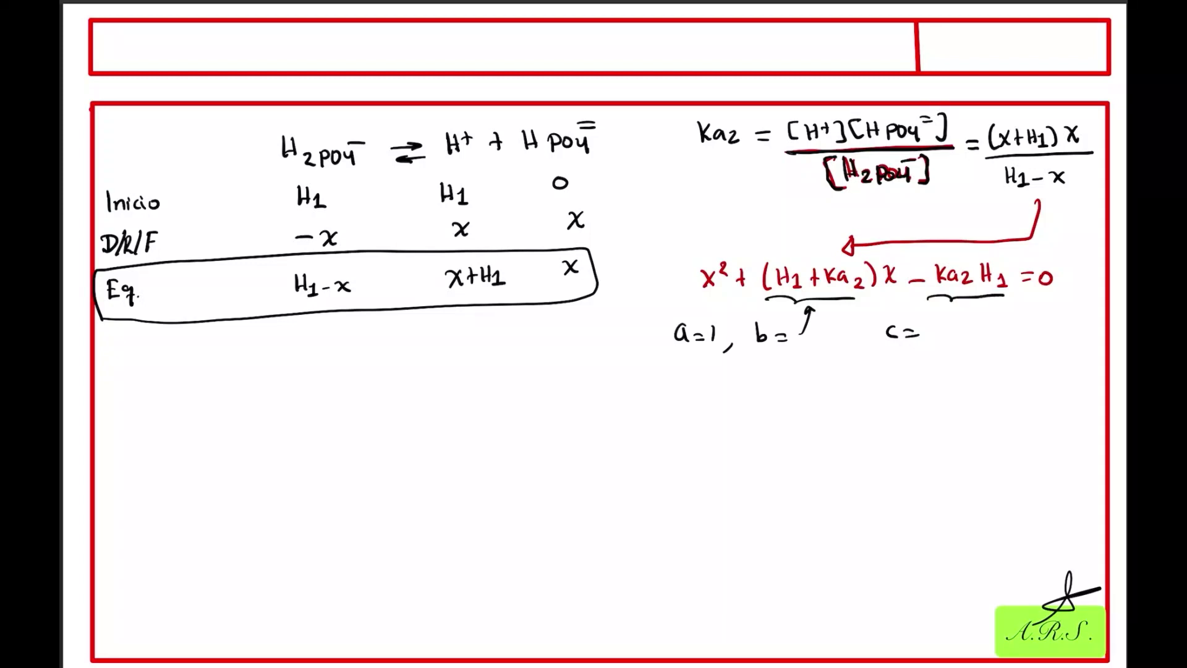
# - Write the quadratic formula x = (-b ± √(b² - 4ac)) / 2a below the coefficients
pyautogui.moveTo(749, 374); pyautogui.dragTo(761, 390)
pyautogui.moveTo(761, 375)
pyautogui.mouseDown()
pyautogui.moveTo(749, 390)
pyautogui.moveTo(777, 381)
pyautogui.mouseUp()
pyautogui.moveTo(767, 389); pyautogui.dragTo(799, 384)
pyautogui.moveTo(806, 369); pyautogui.dragTo(814, 379)
pyautogui.moveTo(825, 371); pyautogui.dragTo(836, 375)
pyautogui.moveTo(820, 385)
pyautogui.mouseDown()
pyautogui.moveTo(840, 384)
pyautogui.moveTo(865, 353)
pyautogui.mouseUp()
pyautogui.moveTo(862, 363); pyautogui.dragTo(870, 371)
pyautogui.moveTo(871, 361); pyautogui.dragTo(897, 369)
pyautogui.moveTo(909, 361)
pyautogui.mouseDown()
pyautogui.moveTo(901, 370)
pyautogui.moveTo(913, 375)
pyautogui.mouseUp()
pyautogui.moveTo(928, 366); pyautogui.dragTo(935, 371)
pyautogui.moveTo(864, 351); pyautogui.dragTo(943, 359)
pyautogui.moveTo(802, 401); pyautogui.dragTo(947, 388)
pyautogui.moveTo(882, 408); pyautogui.dragTo(910, 420)
# - Write the roots x1 and x2 below the formula and strike through x2
pyautogui.moveTo(747, 431)
pyautogui.mouseDown()
pyautogui.moveTo(757, 445)
pyautogui.moveTo(746, 447)
pyautogui.mouseUp()
pyautogui.moveTo(759, 439)
pyautogui.mouseDown()
pyautogui.moveTo(764, 459)
pyautogui.moveTo(790, 448)
pyautogui.mouseUp()
pyautogui.moveTo(791, 433)
pyautogui.mouseDown()
pyautogui.moveTo(780, 448)
pyautogui.moveTo(803, 450)
pyautogui.moveTo(801, 434)
pyautogui.mouseUp()
pyautogui.moveTo(795, 429); pyautogui.dragTo(785, 454)
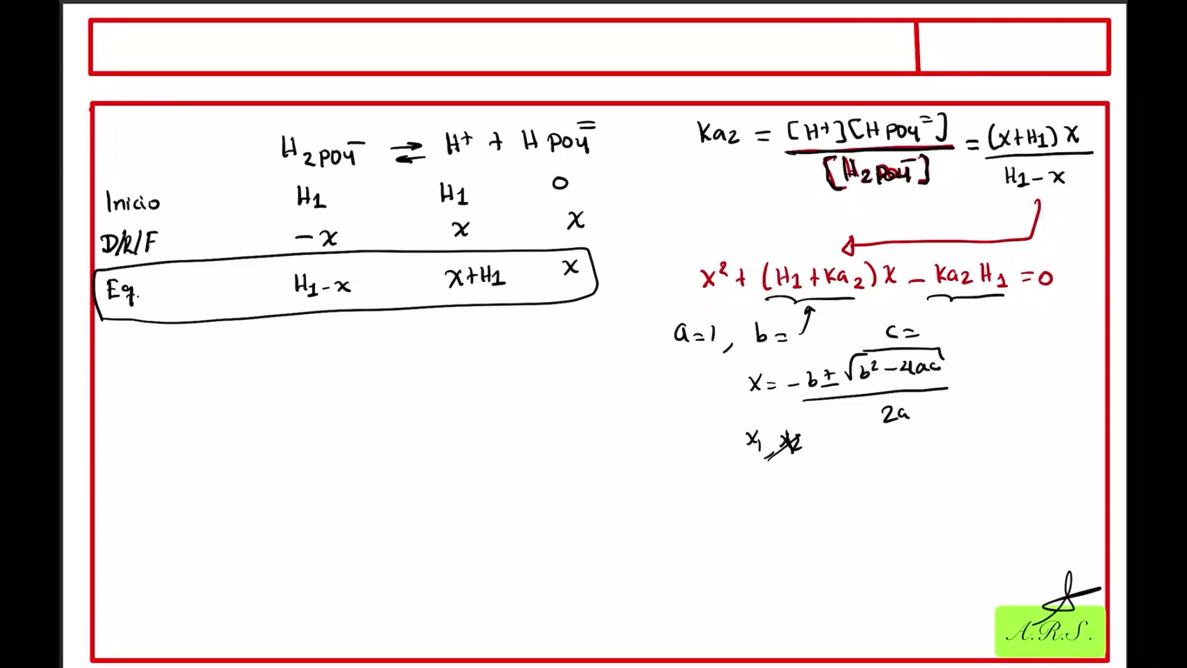
# - Draw an arrow from the roots to a double-underlined H2
pyautogui.moveTo(749, 473)
pyautogui.mouseDown()
pyautogui.moveTo(720, 495)
pyautogui.moveTo(730, 497)
pyautogui.mouseUp()
pyautogui.moveTo(641, 472)
pyautogui.mouseDown()
pyautogui.moveTo(639, 500)
pyautogui.moveTo(650, 486)
pyautogui.mouseUp()
pyautogui.moveTo(655, 492); pyautogui.dragTo(667, 515)
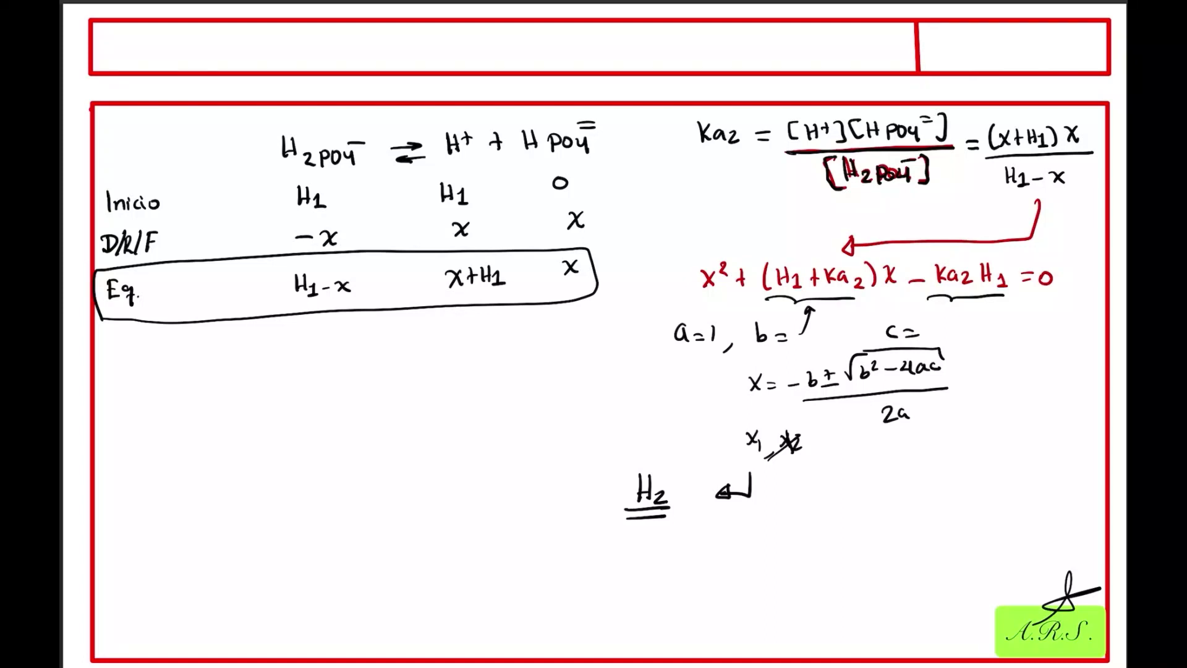
# - On the next blank page, write the reactant HPO4⁼ in red near the top
pyautogui.hscroll(5, 593, 334)
pyautogui.moveTo(114, 128)
pyautogui.mouseDown()
pyautogui.moveTo(115, 154)
pyautogui.moveTo(126, 154)
pyautogui.mouseUp()
pyautogui.moveTo(116, 143); pyautogui.dragTo(137, 159)
pyautogui.moveTo(138, 138); pyautogui.dragTo(174, 158)
pyautogui.moveTo(174, 128); pyautogui.dragTo(192, 135)
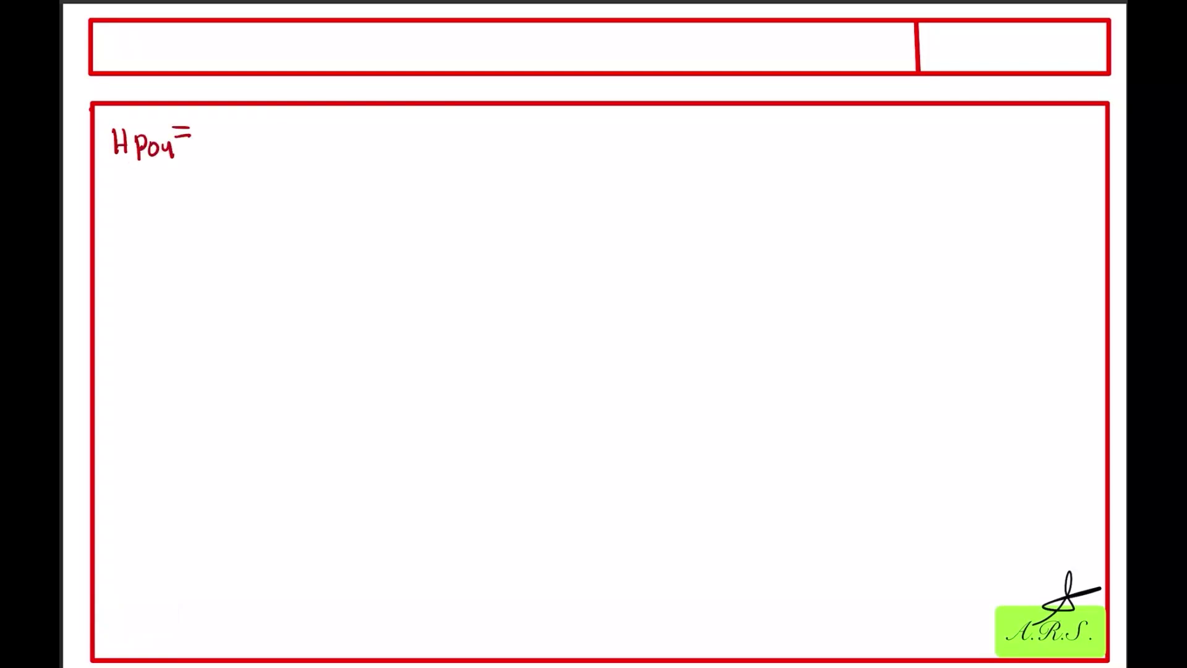
# - Complete the third dissociation with equilibrium arrows and the products H⁺ + PO4 with a triple negative charge
pyautogui.hscroll(-5, 593, 334)
pyautogui.hscroll(5, 594, 334)
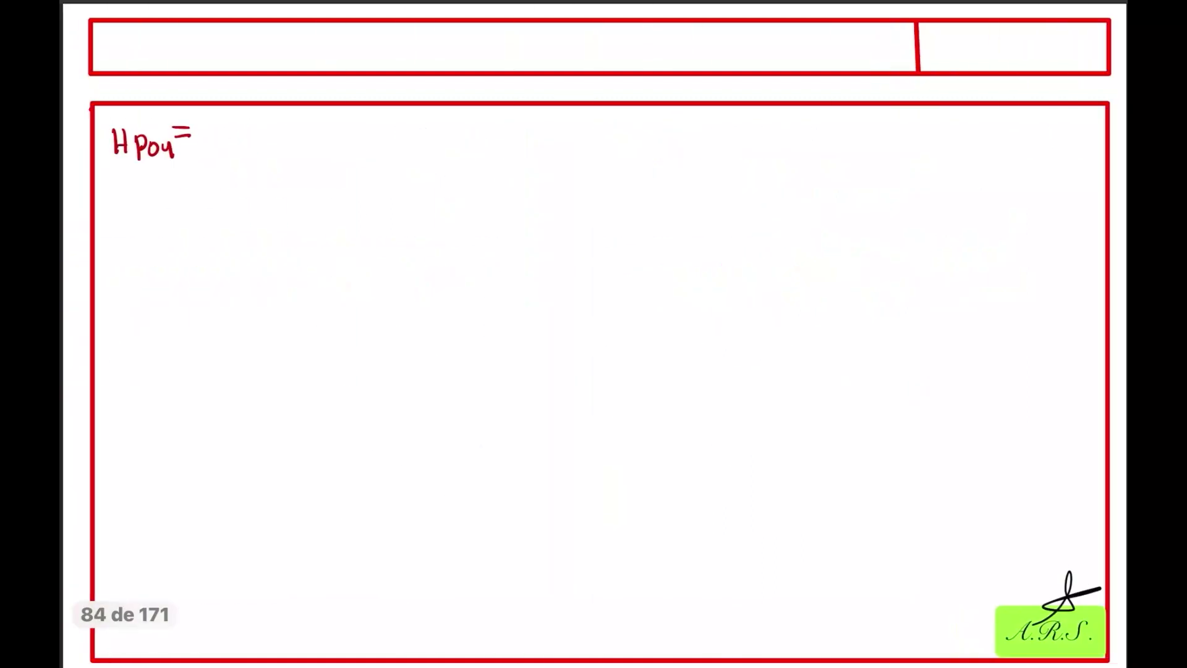
pyautogui.moveTo(241, 126); pyautogui.dragTo(239, 155)
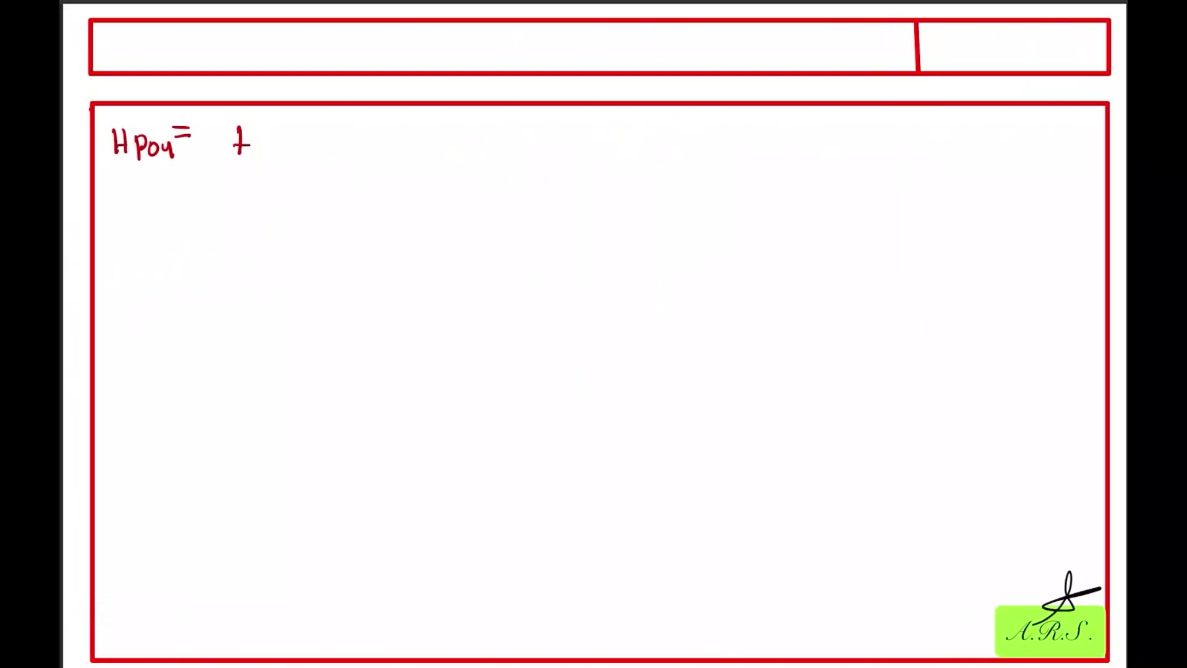
pyautogui.hotkey('ctrl', 'z')
pyautogui.moveTo(237, 139)
pyautogui.mouseDown()
pyautogui.moveTo(275, 134)
pyautogui.moveTo(266, 142)
pyautogui.mouseUp()
pyautogui.moveTo(247, 155); pyautogui.dragTo(306, 159)
pyautogui.moveTo(308, 149); pyautogui.dragTo(331, 152)
pyautogui.moveTo(327, 146); pyautogui.dragTo(374, 154)
pyautogui.moveTo(368, 148); pyautogui.dragTo(407, 160)
pyautogui.moveTo(407, 139)
pyautogui.mouseDown()
pyautogui.moveTo(409, 151)
pyautogui.moveTo(428, 143)
pyautogui.mouseUp()
pyautogui.moveTo(437, 139)
pyautogui.mouseDown()
pyautogui.moveTo(450, 157)
pyautogui.moveTo(467, 117)
pyautogui.mouseUp()
pyautogui.moveTo(451, 127); pyautogui.dragTo(467, 129)
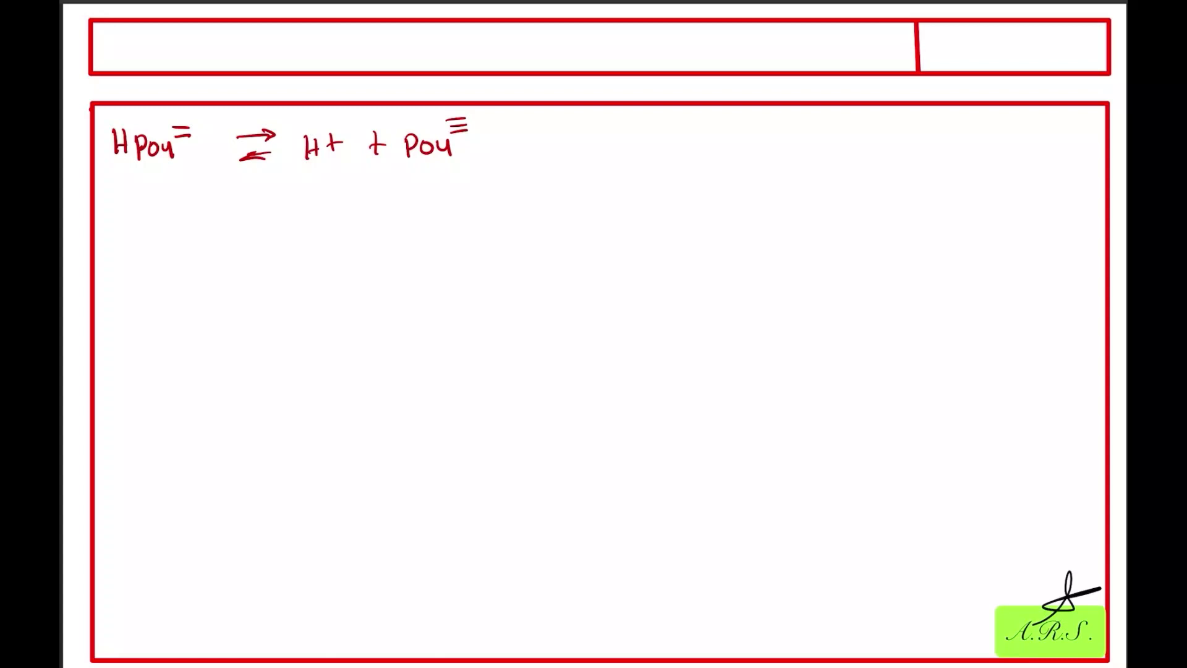
# - Shift the reaction away from the frame's edge and start the Inicio row with H2 under HPO4⁼
pyautogui.moveTo(152, 116)
pyautogui.mouseDown()
pyautogui.moveTo(99, 141)
pyautogui.moveTo(399, 183)
pyautogui.moveTo(485, 114)
pyautogui.moveTo(152, 116)
pyautogui.mouseUp()
pyautogui.moveTo(297, 148); pyautogui.dragTo(373, 165)
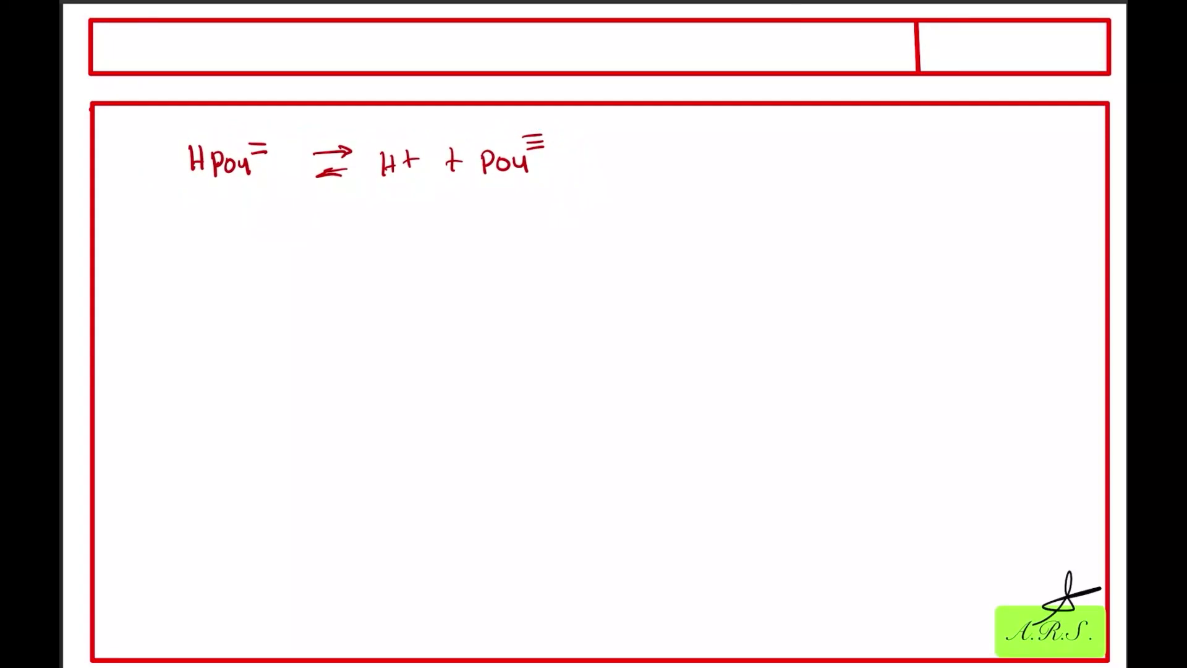
pyautogui.moveTo(102, 218)
pyautogui.mouseDown()
pyautogui.moveTo(120, 232)
pyautogui.moveTo(148, 230)
pyautogui.mouseUp()
pyautogui.moveTo(221, 208); pyautogui.dragTo(222, 224)
pyautogui.moveTo(230, 207)
pyautogui.mouseDown()
pyautogui.moveTo(230, 226)
pyautogui.moveTo(247, 231)
pyautogui.mouseUp()
pyautogui.scroll(10, 594, 370)
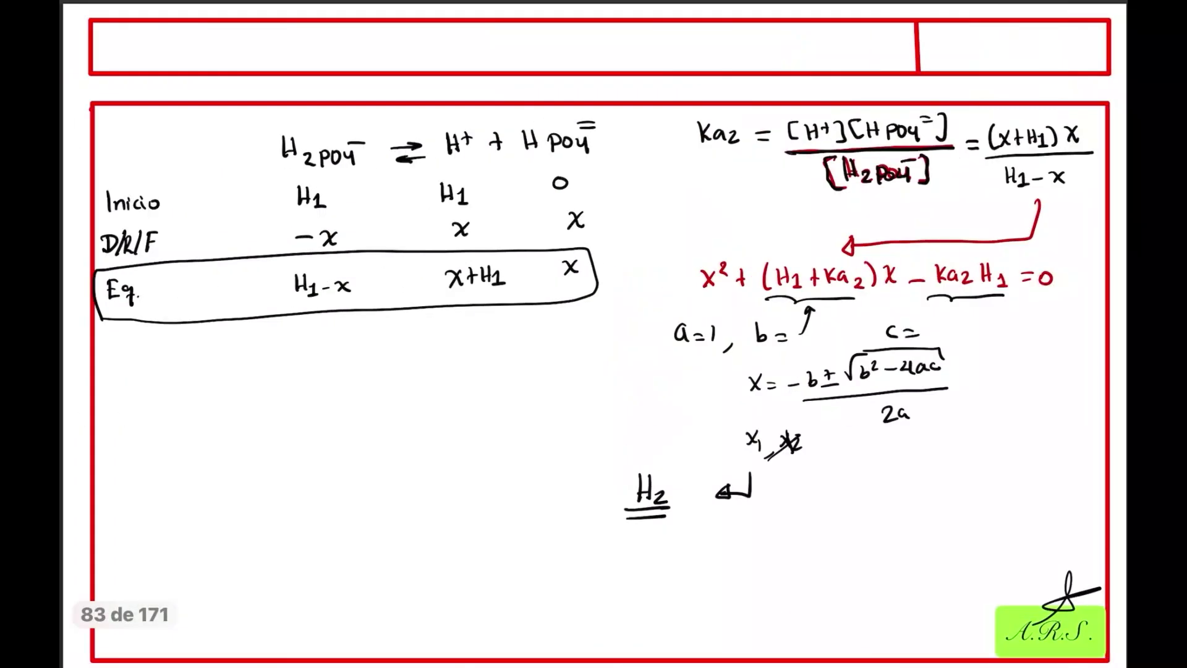
pyautogui.scroll(-10, 593, 371)
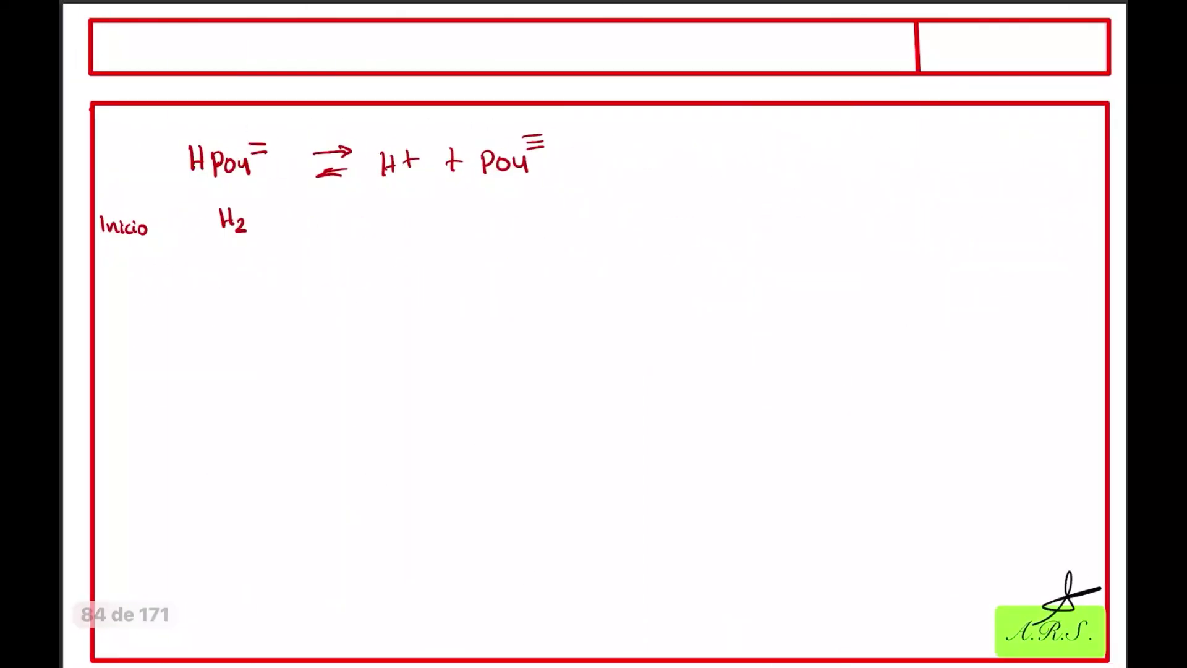
# - Fill the rest of the Inicio row with H1+H2 under H⁺ and 0 under the phosphate ion
pyautogui.moveTo(381, 208); pyautogui.dragTo(382, 226)
pyautogui.moveTo(389, 207); pyautogui.dragTo(389, 216)
pyautogui.moveTo(394, 214)
pyautogui.mouseDown()
pyautogui.moveTo(400, 227)
pyautogui.moveTo(414, 215)
pyautogui.mouseUp()
pyautogui.moveTo(421, 209); pyautogui.dragTo(429, 224)
pyautogui.moveTo(421, 216); pyautogui.dragTo(443, 227)
pyautogui.moveTo(513, 203)
pyautogui.mouseDown()
pyautogui.moveTo(507, 218)
pyautogui.moveTo(513, 203)
pyautogui.mouseUp()
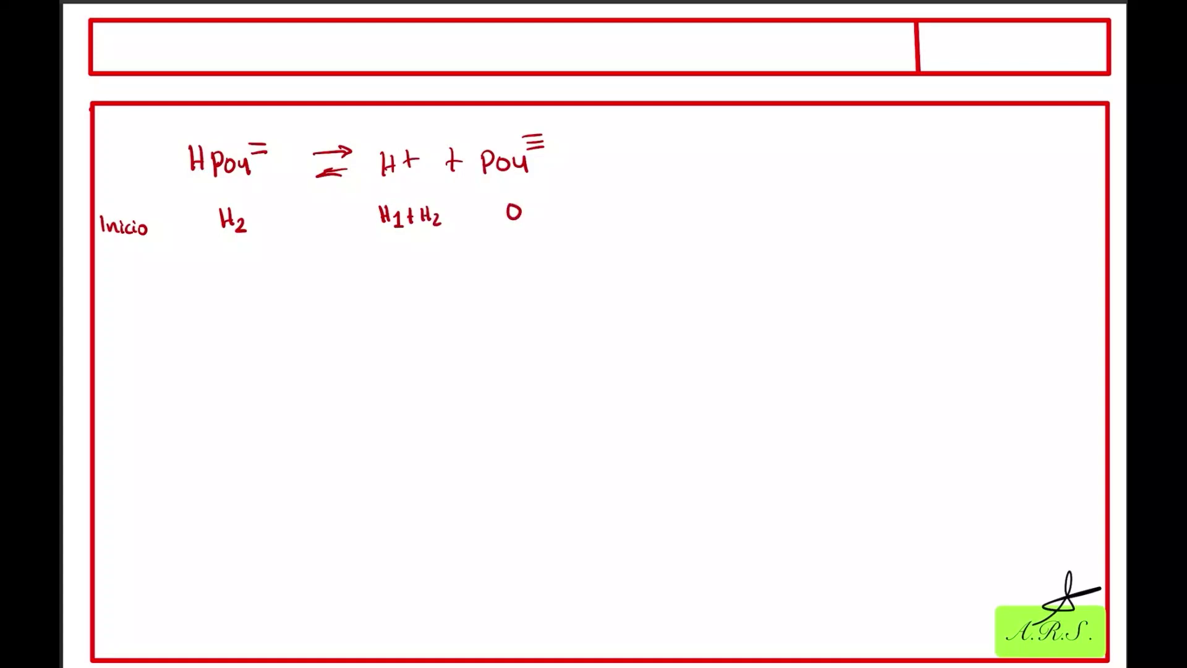
# - Write the D/R/F row with −x under the reactant and x under each product
pyautogui.moveTo(100, 267); pyautogui.dragTo(100, 286)
pyautogui.moveTo(101, 269)
pyautogui.mouseDown()
pyautogui.moveTo(102, 286)
pyautogui.moveTo(133, 286)
pyautogui.mouseUp()
pyautogui.moveTo(137, 262)
pyautogui.mouseDown()
pyautogui.moveTo(132, 289)
pyautogui.moveTo(144, 286)
pyautogui.mouseUp()
pyautogui.moveTo(143, 267); pyautogui.dragTo(154, 267)
pyautogui.moveTo(143, 275); pyautogui.dragTo(151, 275)
pyautogui.moveTo(225, 272)
pyautogui.mouseDown()
pyautogui.moveTo(266, 277)
pyautogui.moveTo(253, 280)
pyautogui.mouseUp()
pyautogui.moveTo(411, 252); pyautogui.dragTo(429, 266)
pyautogui.moveTo(428, 249); pyautogui.dragTo(413, 266)
pyautogui.moveTo(525, 242)
pyautogui.mouseDown()
pyautogui.moveTo(542, 255)
pyautogui.moveTo(525, 256)
pyautogui.mouseUp()
# - Label the Eq. row and write H2−x under the reactant
pyautogui.moveTo(105, 321); pyautogui.dragTo(105, 342)
pyautogui.moveTo(104, 322); pyautogui.dragTo(115, 320)
pyautogui.moveTo(105, 332); pyautogui.dragTo(113, 330)
pyautogui.moveTo(105, 341); pyautogui.dragTo(121, 338)
pyautogui.moveTo(125, 329); pyautogui.dragTo(126, 350)
pyautogui.moveTo(232, 320); pyautogui.dragTo(232, 338)
pyautogui.moveTo(243, 318); pyautogui.dragTo(242, 327)
pyautogui.moveTo(247, 330)
pyautogui.mouseDown()
pyautogui.moveTo(260, 341)
pyautogui.moveTo(272, 330)
pyautogui.mouseUp()
pyautogui.moveTo(279, 322)
pyautogui.mouseDown()
pyautogui.moveTo(297, 338)
pyautogui.moveTo(282, 337)
pyautogui.mouseUp()
# - Complete the Eq. row with H1+H2+x and x under the products, and outline the whole row in blue
pyautogui.moveTo(413, 311); pyautogui.dragTo(413, 324)
pyautogui.moveTo(423, 311)
pyautogui.mouseDown()
pyautogui.moveTo(423, 325)
pyautogui.moveTo(438, 326)
pyautogui.mouseUp()
pyautogui.moveTo(433, 317); pyautogui.dragTo(444, 317)
pyautogui.moveTo(448, 311); pyautogui.dragTo(458, 325)
pyautogui.moveTo(464, 315); pyautogui.dragTo(475, 325)
pyautogui.moveTo(480, 309); pyautogui.dragTo(480, 326)
pyautogui.moveTo(475, 318); pyautogui.dragTo(506, 323)
pyautogui.moveTo(505, 312)
pyautogui.mouseDown()
pyautogui.moveTo(490, 323)
pyautogui.moveTo(561, 318)
pyautogui.moveTo(542, 318)
pyautogui.mouseUp()
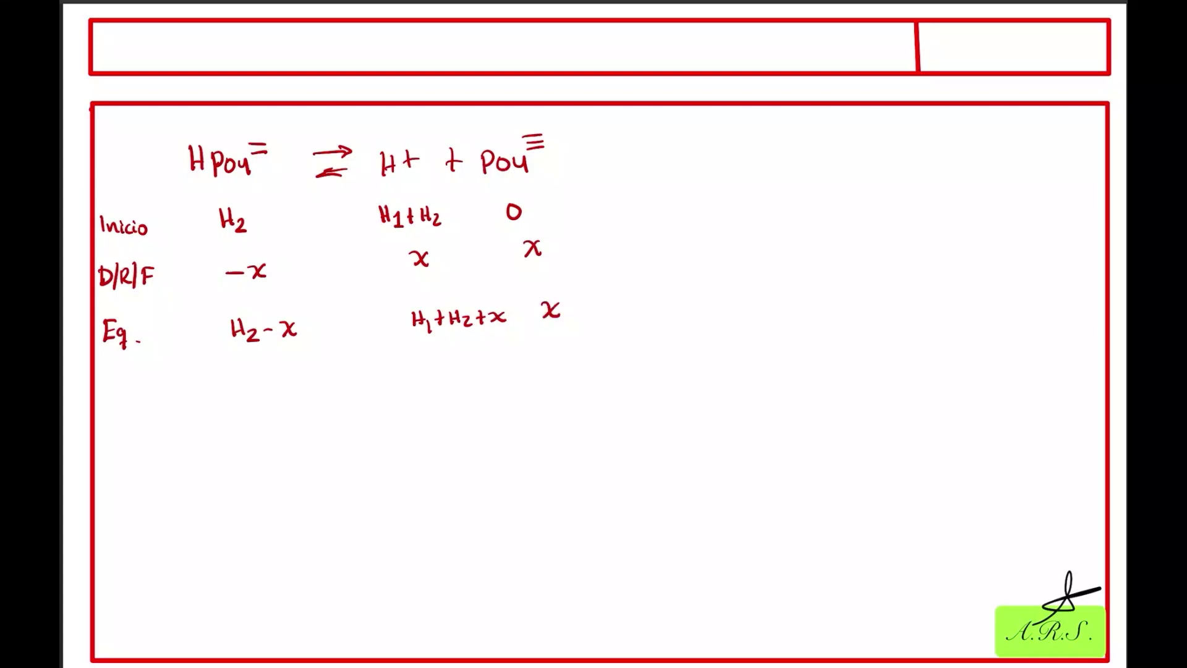
pyautogui.moveTo(105, 364)
pyautogui.mouseDown()
pyautogui.moveTo(415, 349)
pyautogui.moveTo(573, 319)
pyautogui.moveTo(465, 285)
pyautogui.moveTo(152, 297)
pyautogui.moveTo(102, 364)
pyautogui.mouseUp()
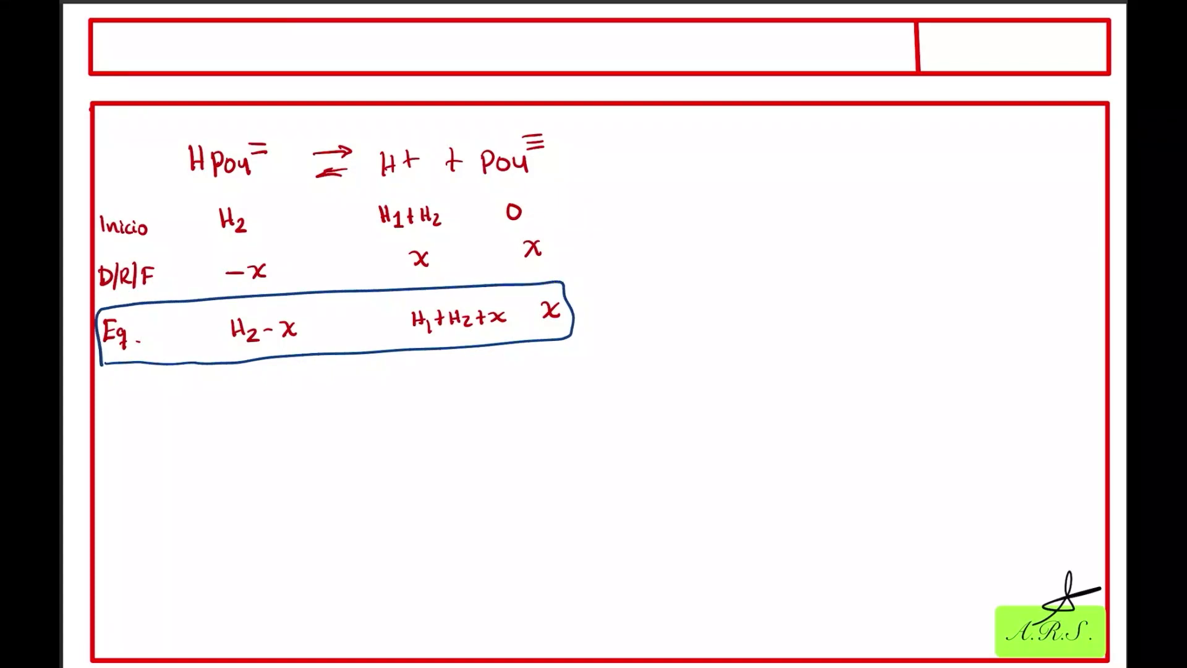
# - Beside the table, write Ka3 = [H⁺][PO4] in blue, giving PO4 a triple negative charge
pyautogui.moveTo(642, 131); pyautogui.dragTo(644, 156)
pyautogui.moveTo(656, 134)
pyautogui.mouseDown()
pyautogui.moveTo(654, 155)
pyautogui.moveTo(672, 159)
pyautogui.mouseUp()
pyautogui.moveTo(688, 149); pyautogui.dragTo(738, 151)
pyautogui.moveTo(745, 131); pyautogui.dragTo(755, 148)
pyautogui.moveTo(768, 126)
pyautogui.mouseDown()
pyautogui.moveTo(766, 139)
pyautogui.moveTo(772, 131)
pyautogui.mouseUp()
pyautogui.moveTo(776, 126)
pyautogui.mouseDown()
pyautogui.moveTo(789, 151)
pyautogui.moveTo(811, 146)
pyautogui.mouseUp()
pyautogui.moveTo(820, 128)
pyautogui.mouseDown()
pyautogui.moveTo(819, 147)
pyautogui.moveTo(822, 137)
pyautogui.mouseUp()
pyautogui.moveTo(835, 130); pyautogui.dragTo(853, 138)
pyautogui.moveTo(851, 128)
pyautogui.mouseDown()
pyautogui.moveTo(852, 147)
pyautogui.moveTo(870, 118)
pyautogui.mouseUp()
pyautogui.moveTo(859, 126)
pyautogui.mouseDown()
pyautogui.moveTo(871, 125)
pyautogui.moveTo(875, 146)
pyautogui.moveTo(872, 113)
pyautogui.mouseUp()
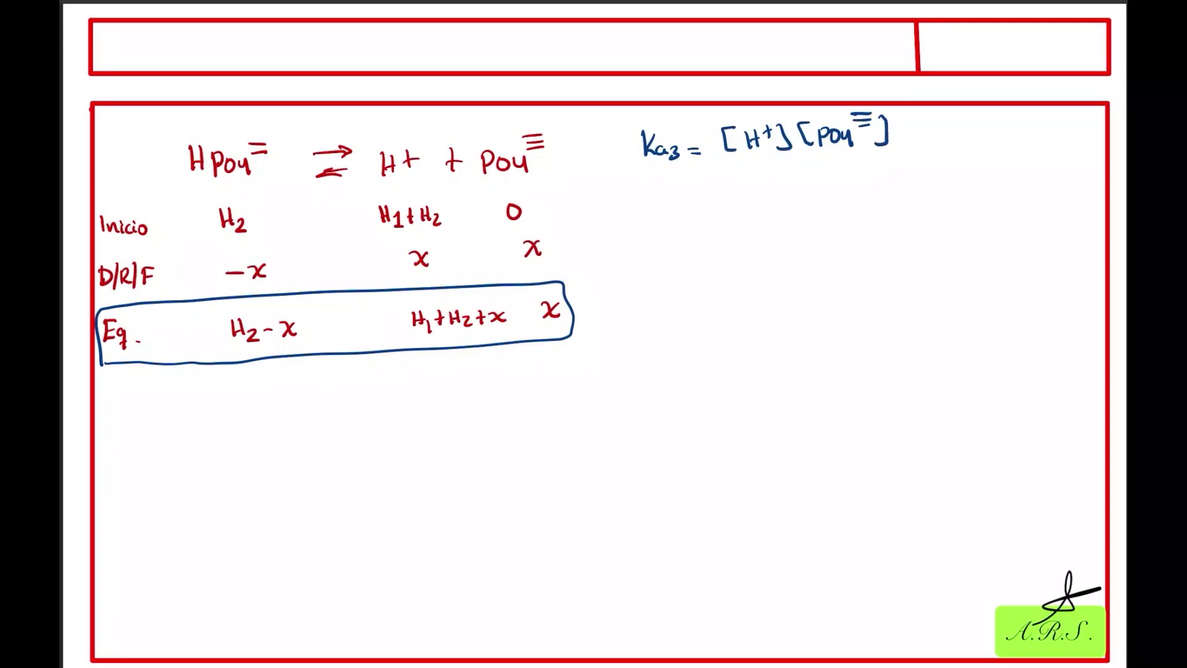
# - Draw the fraction bar of the Ka3 expression and write [HPO4⁼] as its denominator
pyautogui.moveTo(718, 163); pyautogui.dragTo(902, 154)
pyautogui.moveTo(780, 173)
pyautogui.mouseDown()
pyautogui.moveTo(769, 177)
pyautogui.moveTo(780, 188)
pyautogui.mouseUp()
pyautogui.moveTo(795, 173)
pyautogui.mouseDown()
pyautogui.moveTo(796, 189)
pyautogui.moveTo(820, 194)
pyautogui.mouseUp()
pyautogui.moveTo(820, 175); pyautogui.dragTo(838, 187)
pyautogui.moveTo(844, 178)
pyautogui.mouseDown()
pyautogui.moveTo(853, 192)
pyautogui.moveTo(864, 165)
pyautogui.mouseUp()
pyautogui.moveTo(849, 173)
pyautogui.mouseDown()
pyautogui.moveTo(865, 170)
pyautogui.moveTo(883, 189)
pyautogui.moveTo(873, 198)
pyautogui.mouseUp()
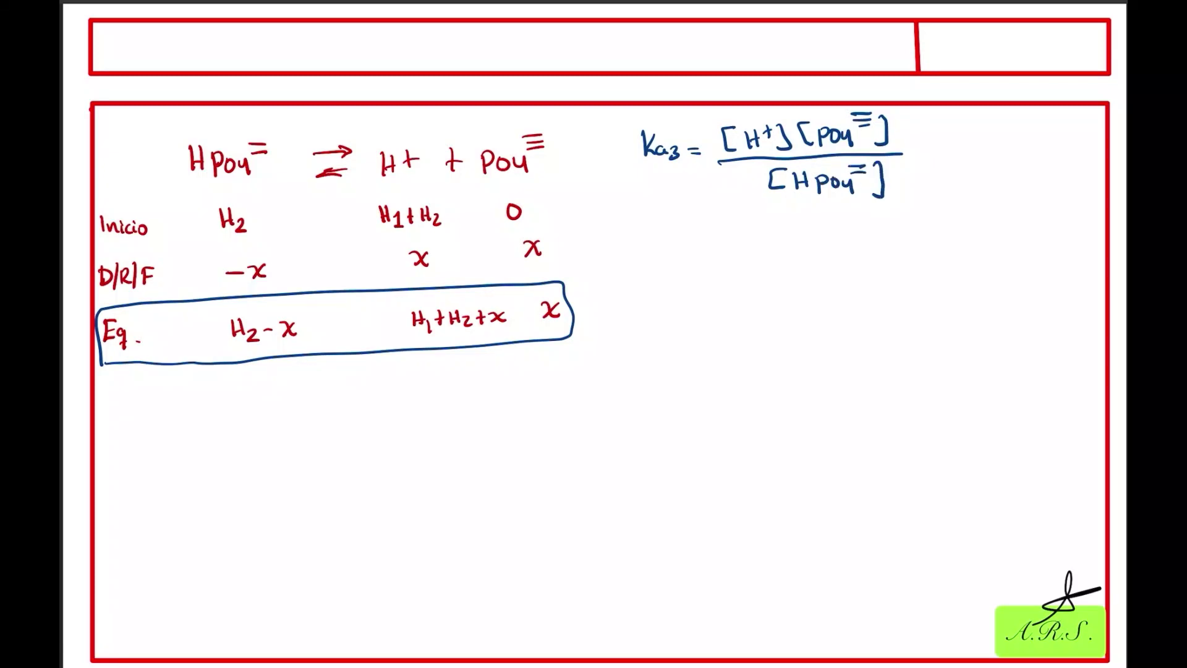
# - Extend the Ka3 expression in black with = (H1+H2+H3)
pyautogui.moveTo(917, 149); pyautogui.dragTo(955, 151)
pyautogui.moveTo(963, 144)
pyautogui.mouseDown()
pyautogui.moveTo(963, 155)
pyautogui.moveTo(976, 143)
pyautogui.mouseUp()
pyautogui.moveTo(972, 135); pyautogui.dragTo(973, 152)
pyautogui.moveTo(983, 131); pyautogui.dragTo(993, 148)
pyautogui.moveTo(984, 139); pyautogui.dragTo(1005, 150)
pyautogui.moveTo(1007, 129); pyautogui.dragTo(1008, 149)
pyautogui.moveTo(1004, 140); pyautogui.dragTo(1016, 146)
pyautogui.moveTo(1025, 127); pyautogui.dragTo(1025, 146)
pyautogui.moveTo(1017, 139); pyautogui.dragTo(1042, 150)
pyautogui.moveTo(942, 129); pyautogui.dragTo(941, 153)
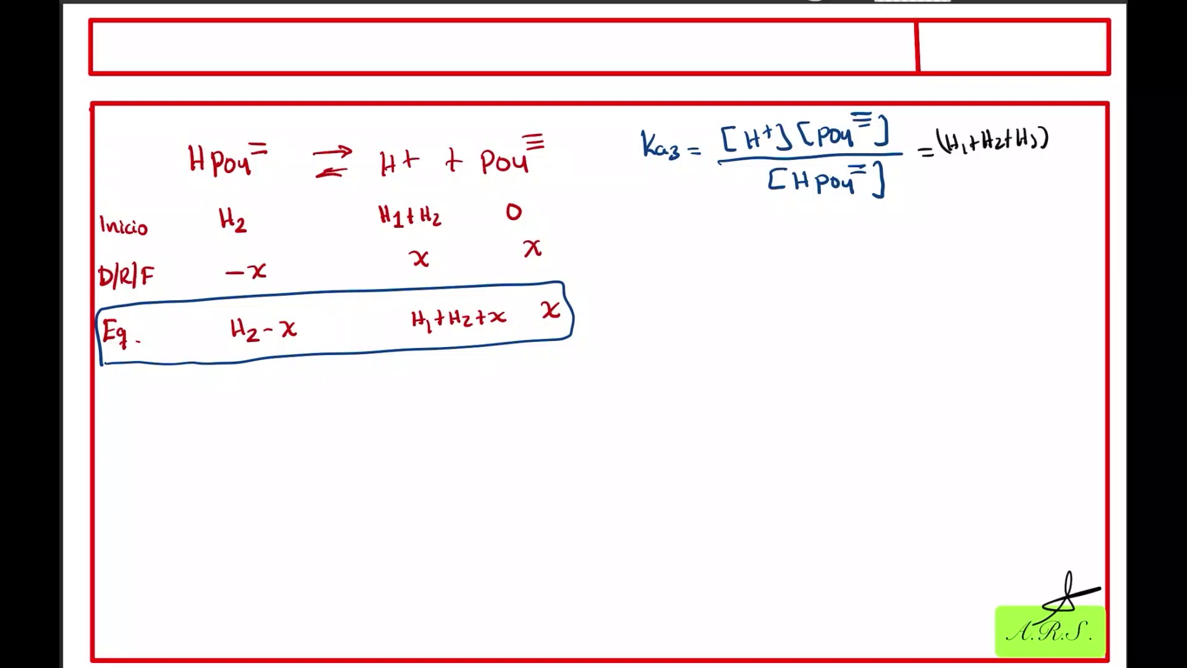
# - Replace the H3 term in the parentheses with x and multiply the parentheses by x
pyautogui.moveTo(1050, 143)
pyautogui.mouseDown()
pyautogui.moveTo(1027, 138)
pyautogui.moveTo(1031, 147)
pyautogui.mouseUp()
pyautogui.moveTo(1031, 133)
pyautogui.mouseDown()
pyautogui.moveTo(1022, 147)
pyautogui.moveTo(1038, 148)
pyautogui.mouseUp()
pyautogui.moveTo(943, 127); pyautogui.dragTo(946, 155)
pyautogui.moveTo(1059, 126); pyautogui.dragTo(1071, 143)
pyautogui.moveTo(1068, 130); pyautogui.dragTo(1057, 142)
# - Draw a fraction bar under the substituted numerator and write H2−x as the denominator
pyautogui.moveTo(932, 165); pyautogui.dragTo(1085, 157)
pyautogui.moveTo(983, 175)
pyautogui.mouseDown()
pyautogui.moveTo(984, 194)
pyautogui.moveTo(1015, 198)
pyautogui.mouseUp()
pyautogui.moveTo(1019, 185); pyautogui.dragTo(1057, 189)
pyautogui.moveTo(1056, 176); pyautogui.dragTo(1042, 191)
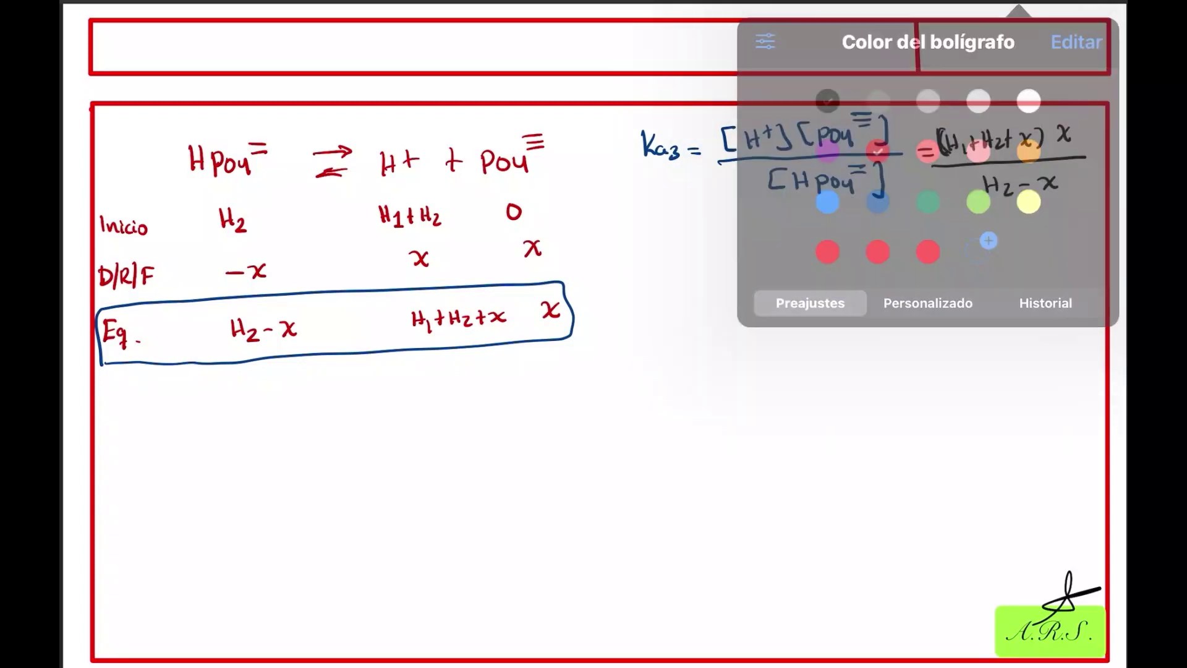
# - Draw a red arrow from the fraction down to a new line and write x² + (H1+H2+Ka3)x
pyautogui.moveTo(1027, 210)
pyautogui.mouseDown()
pyautogui.moveTo(1024, 266)
pyautogui.moveTo(841, 286)
pyautogui.mouseUp()
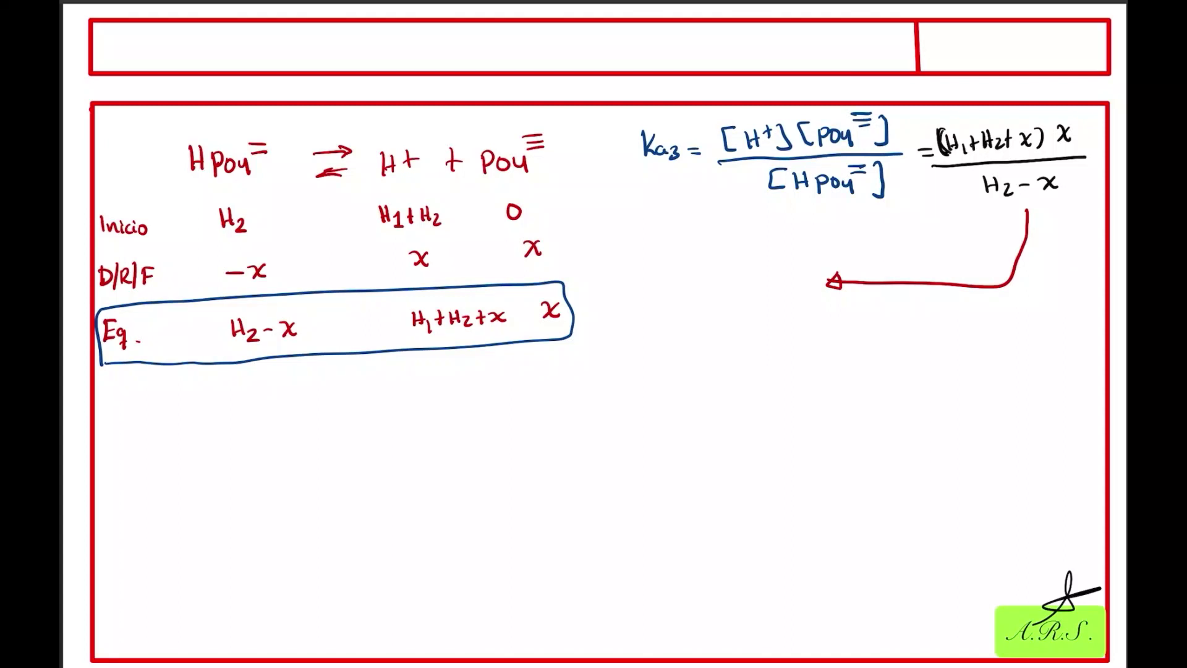
pyautogui.moveTo(680, 292); pyautogui.dragTo(678, 314)
pyautogui.moveTo(686, 289); pyautogui.dragTo(713, 299)
pyautogui.moveTo(710, 292)
pyautogui.mouseDown()
pyautogui.moveTo(709, 312)
pyautogui.moveTo(750, 316)
pyautogui.mouseUp()
pyautogui.moveTo(760, 295); pyautogui.dragTo(766, 319)
pyautogui.moveTo(783, 299); pyautogui.dragTo(787, 308)
pyautogui.moveTo(798, 297)
pyautogui.mouseDown()
pyautogui.moveTo(799, 316)
pyautogui.moveTo(807, 306)
pyautogui.mouseUp()
pyautogui.moveTo(807, 298); pyautogui.dragTo(807, 315)
pyautogui.moveTo(809, 306); pyautogui.dragTo(830, 318)
pyautogui.moveTo(826, 307); pyautogui.dragTo(873, 317)
pyautogui.moveTo(877, 305); pyautogui.dragTo(875, 321)
pyautogui.moveTo(889, 295); pyautogui.dragTo(892, 320)
pyautogui.moveTo(906, 297)
pyautogui.mouseDown()
pyautogui.moveTo(923, 314)
pyautogui.moveTo(906, 313)
pyautogui.moveTo(957, 315)
pyautogui.mouseUp()
# - Complete the red quadratic equation with the term −Ka3H2 and = 0
pyautogui.moveTo(968, 299); pyautogui.dragTo(959, 308)
pyautogui.moveTo(960, 308); pyautogui.dragTo(999, 316)
pyautogui.click(996, 299)
pyautogui.moveTo(1008, 299)
pyautogui.mouseDown()
pyautogui.moveTo(1021, 319)
pyautogui.moveTo(1045, 303)
pyautogui.mouseUp()
pyautogui.moveTo(1032, 311); pyautogui.dragTo(1059, 301)
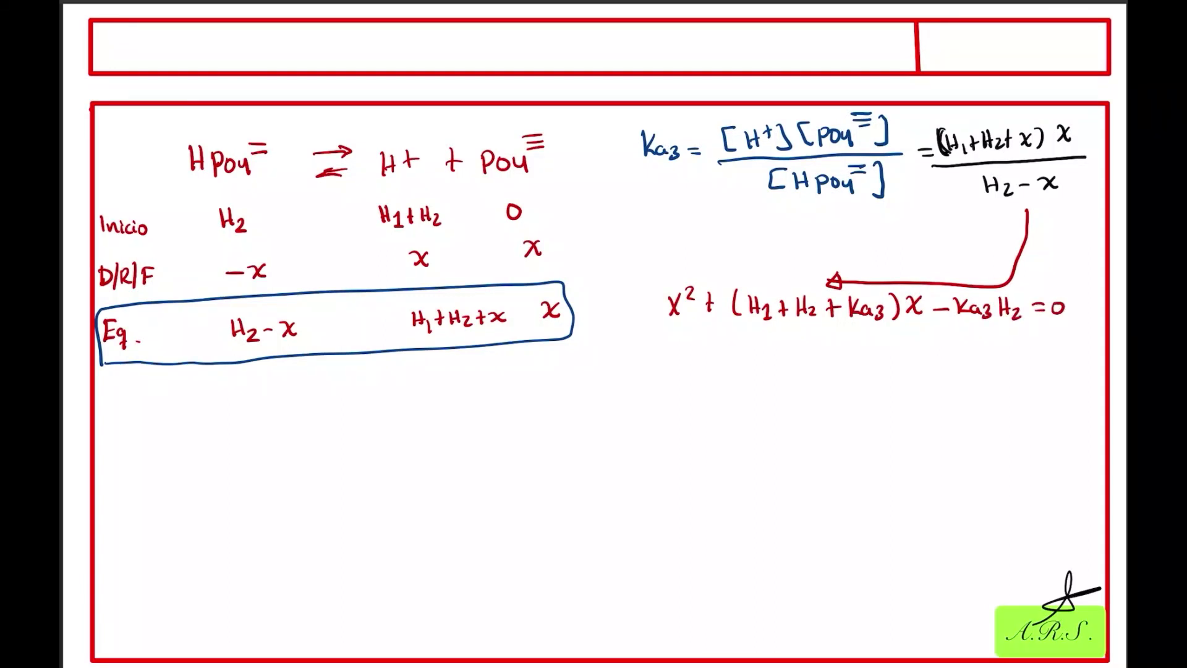
# - Label the quadratic's coefficients in black: a=1, with braces marking b under the parenthesized term and c under Ka3H2
pyautogui.moveTo(659, 356)
pyautogui.mouseDown()
pyautogui.moveTo(661, 370)
pyautogui.moveTo(676, 362)
pyautogui.mouseUp()
pyautogui.moveTo(667, 367); pyautogui.dragTo(690, 369)
pyautogui.moveTo(757, 345)
pyautogui.mouseDown()
pyautogui.moveTo(767, 365)
pyautogui.moveTo(791, 356)
pyautogui.mouseUp()
pyautogui.moveTo(778, 364); pyautogui.dragTo(792, 363)
pyautogui.moveTo(737, 330); pyautogui.dragTo(836, 322)
pyautogui.moveTo(800, 358); pyautogui.dragTo(814, 342)
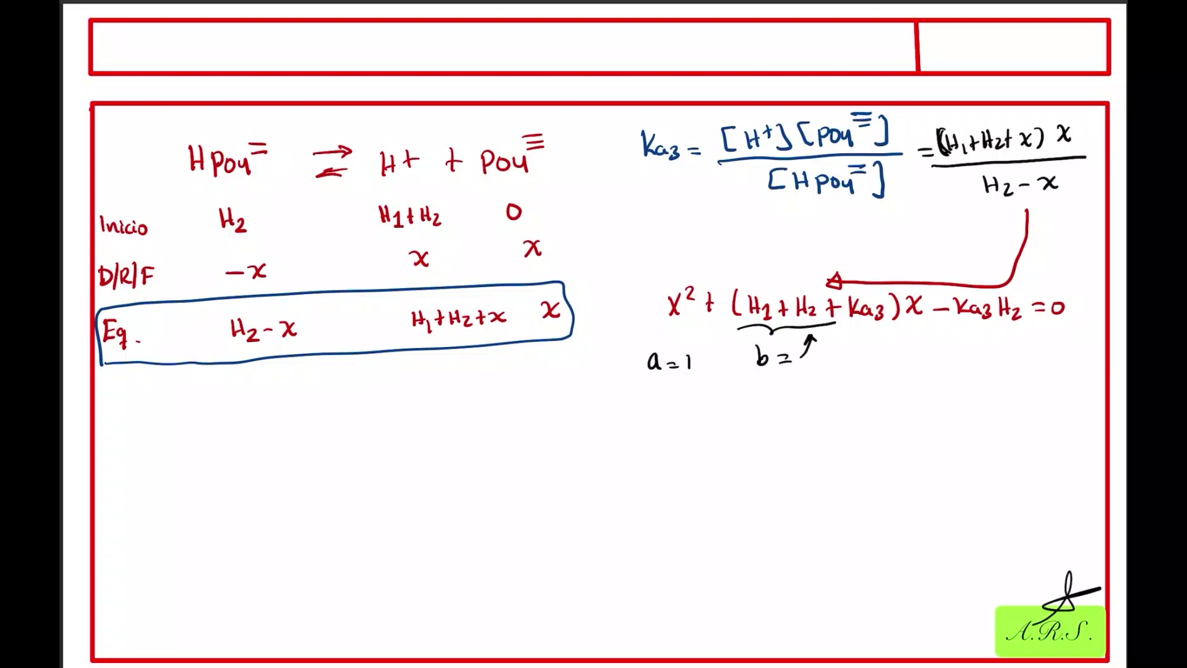
pyautogui.moveTo(954, 324)
pyautogui.mouseDown()
pyautogui.moveTo(1016, 327)
pyautogui.moveTo(988, 351)
pyautogui.mouseUp()
# - Write the quadratic formula x = (−b ± √(b²−4ac)) / 2a below the coefficients
pyautogui.moveTo(610, 429)
pyautogui.mouseDown()
pyautogui.moveTo(622, 449)
pyautogui.moveTo(675, 443)
pyautogui.mouseUp()
pyautogui.moveTo(681, 426)
pyautogui.mouseDown()
pyautogui.moveTo(683, 442)
pyautogui.moveTo(694, 440)
pyautogui.mouseUp()
pyautogui.moveTo(702, 426)
pyautogui.mouseDown()
pyautogui.moveTo(706, 442)
pyautogui.moveTo(753, 408)
pyautogui.moveTo(747, 440)
pyautogui.moveTo(764, 429)
pyautogui.mouseUp()
pyautogui.moveTo(767, 430); pyautogui.dragTo(773, 430)
pyautogui.moveTo(788, 419); pyautogui.dragTo(795, 437)
pyautogui.moveTo(800, 435)
pyautogui.mouseDown()
pyautogui.moveTo(806, 423)
pyautogui.moveTo(811, 435)
pyautogui.mouseUp()
pyautogui.moveTo(826, 425); pyautogui.dragTo(816, 432)
pyautogui.moveTo(749, 408)
pyautogui.mouseDown()
pyautogui.moveTo(830, 402)
pyautogui.moveTo(841, 420)
pyautogui.mouseUp()
pyautogui.moveTo(663, 463); pyautogui.dragTo(840, 442)
pyautogui.moveTo(764, 471)
pyautogui.mouseDown()
pyautogui.moveTo(763, 483)
pyautogui.moveTo(785, 482)
pyautogui.mouseUp()
pyautogui.moveTo(794, 471); pyautogui.dragTo(795, 482)
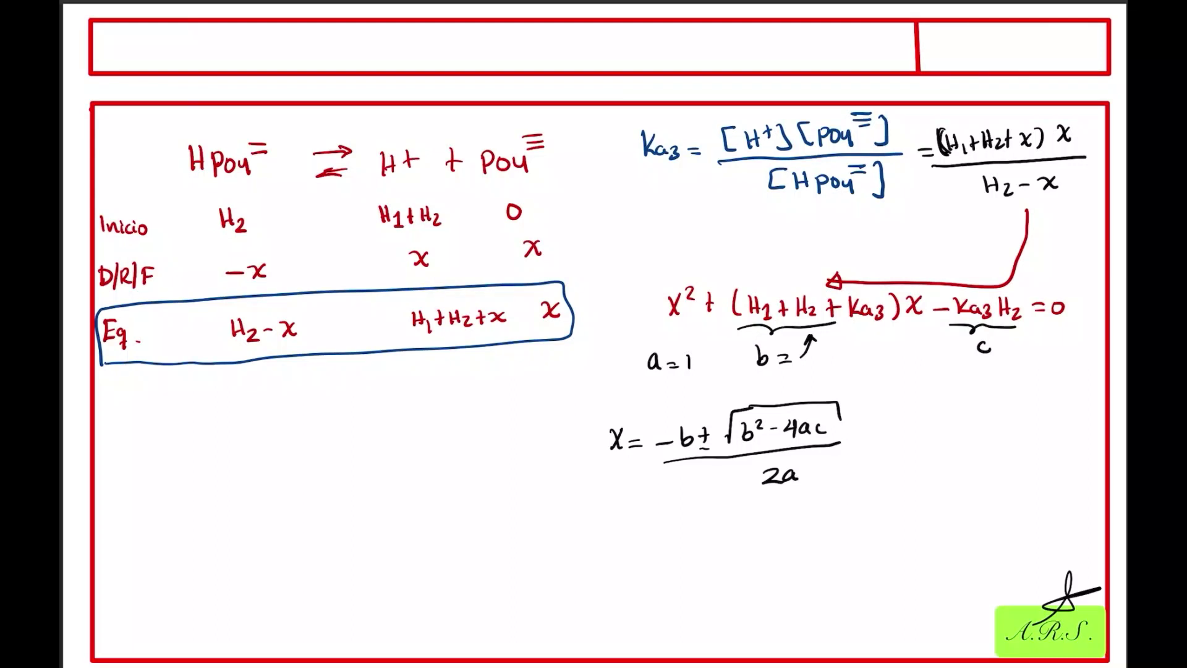
# - Write the roots x1 and x2 under the quadratic formula and cross out x2
pyautogui.moveTo(612, 524); pyautogui.dragTo(625, 543)
pyautogui.moveTo(624, 522)
pyautogui.mouseDown()
pyautogui.moveTo(612, 544)
pyautogui.moveTo(629, 547)
pyautogui.mouseUp()
pyautogui.moveTo(649, 544)
pyautogui.mouseDown()
pyautogui.moveTo(641, 558)
pyautogui.moveTo(676, 542)
pyautogui.moveTo(660, 542)
pyautogui.mouseUp()
pyautogui.moveTo(683, 533)
pyautogui.mouseDown()
pyautogui.moveTo(695, 544)
pyautogui.moveTo(680, 535)
pyautogui.moveTo(689, 545)
pyautogui.moveTo(661, 586)
pyautogui.moveTo(670, 581)
pyautogui.mouseUp()
# - Finish the double arrow below the roots and write a double-underlined H3 at its end
pyautogui.moveTo(657, 576)
pyautogui.mouseDown()
pyautogui.moveTo(668, 592)
pyautogui.moveTo(682, 576)
pyautogui.moveTo(700, 610)
pyautogui.mouseUp()
pyautogui.moveTo(705, 588); pyautogui.dragTo(711, 602)
pyautogui.moveTo(714, 598)
pyautogui.mouseDown()
pyautogui.moveTo(726, 605)
pyautogui.moveTo(712, 616)
pyautogui.moveTo(730, 618)
pyautogui.mouseUp()
pyautogui.moveTo(687, 632); pyautogui.dragTo(734, 625)
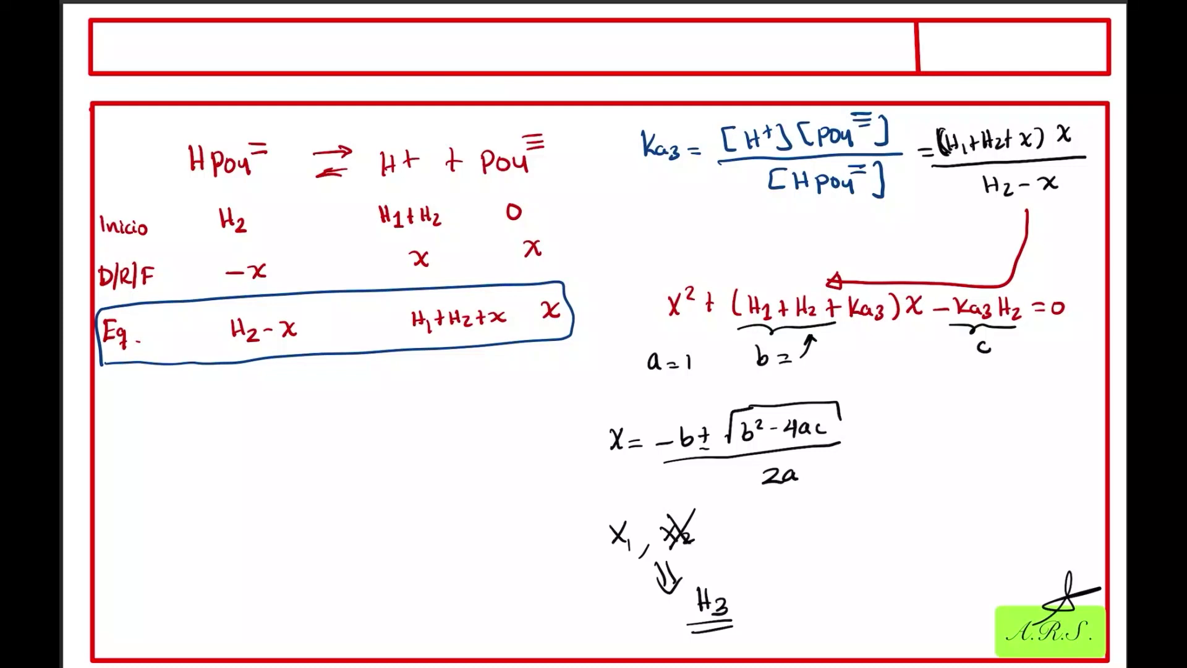
# - Draw a red double arrow pointing away from the roots and write pH = −log[[H⁺]T] beneath the table
pyautogui.moveTo(533, 506); pyautogui.dragTo(481, 515)
pyautogui.moveTo(494, 497); pyautogui.dragTo(497, 526)
pyautogui.moveTo(172, 488)
pyautogui.mouseDown()
pyautogui.moveTo(174, 526)
pyautogui.moveTo(176, 508)
pyautogui.mouseUp()
pyautogui.moveTo(195, 500); pyautogui.dragTo(206, 521)
pyautogui.moveTo(215, 510); pyautogui.dragTo(256, 513)
pyautogui.moveTo(267, 485)
pyautogui.mouseDown()
pyautogui.moveTo(262, 520)
pyautogui.moveTo(277, 507)
pyautogui.moveTo(284, 529)
pyautogui.mouseUp()
pyautogui.moveTo(324, 470)
pyautogui.mouseDown()
pyautogui.moveTo(324, 521)
pyautogui.moveTo(352, 507)
pyautogui.mouseUp()
pyautogui.moveTo(362, 485)
pyautogui.mouseDown()
pyautogui.moveTo(362, 506)
pyautogui.moveTo(366, 495)
pyautogui.mouseUp()
pyautogui.moveTo(371, 484)
pyautogui.mouseDown()
pyautogui.moveTo(392, 519)
pyautogui.moveTo(404, 505)
pyautogui.mouseUp()
pyautogui.moveTo(402, 466)
pyautogui.mouseDown()
pyautogui.moveTo(423, 470)
pyautogui.moveTo(410, 515)
pyautogui.mouseUp()
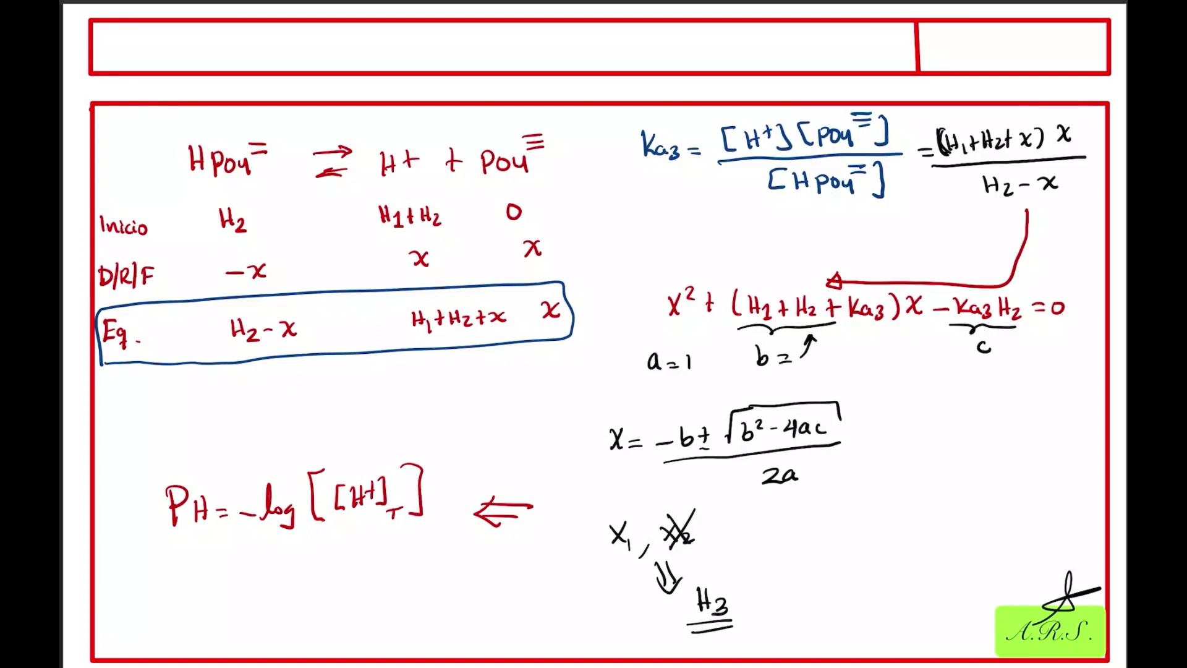
# - Below the pH formula, start the total hydrogen ion equation with [H⁺]T =
pyautogui.moveTo(154, 584); pyautogui.dragTo(162, 615)
pyautogui.moveTo(166, 608); pyautogui.dragTo(175, 605)
pyautogui.moveTo(175, 592)
pyautogui.mouseDown()
pyautogui.moveTo(174, 613)
pyautogui.moveTo(182, 603)
pyautogui.mouseUp()
pyautogui.moveTo(177, 596); pyautogui.dragTo(200, 582)
pyautogui.moveTo(200, 582); pyautogui.dragTo(209, 622)
pyautogui.moveTo(197, 612); pyautogui.dragTo(246, 598)
# - Write [H⁺]1 + [H⁺]2 as the first two terms of the total hydrogen ion sum
pyautogui.moveTo(231, 610)
pyautogui.mouseDown()
pyautogui.moveTo(268, 612)
pyautogui.moveTo(279, 599)
pyautogui.mouseUp()
pyautogui.moveTo(281, 587)
pyautogui.mouseDown()
pyautogui.moveTo(281, 610)
pyautogui.moveTo(317, 614)
pyautogui.mouseUp()
pyautogui.moveTo(312, 599); pyautogui.dragTo(341, 587)
pyautogui.moveTo(341, 587)
pyautogui.mouseDown()
pyautogui.moveTo(343, 611)
pyautogui.moveTo(376, 596)
pyautogui.mouseUp()
pyautogui.moveTo(373, 589)
pyautogui.mouseDown()
pyautogui.moveTo(384, 613)
pyautogui.moveTo(409, 618)
pyautogui.mouseUp()
pyautogui.moveTo(281, 576); pyautogui.dragTo(281, 591)
pyautogui.moveTo(277, 583)
pyautogui.mouseDown()
pyautogui.moveTo(292, 620)
pyautogui.moveTo(264, 615)
pyautogui.moveTo(278, 602)
pyautogui.moveTo(270, 612)
pyautogui.mouseUp()
pyautogui.moveTo(276, 589); pyautogui.dragTo(301, 626)
pyautogui.moveTo(298, 626); pyautogui.dragTo(309, 626)
# - Add the term [H⁺]3 to the sum and double-underline all three terms
pyautogui.moveTo(423, 587)
pyautogui.mouseDown()
pyautogui.moveTo(422, 609)
pyautogui.moveTo(432, 597)
pyautogui.mouseUp()
pyautogui.moveTo(453, 587)
pyautogui.mouseDown()
pyautogui.moveTo(442, 609)
pyautogui.moveTo(453, 612)
pyautogui.mouseUp()
pyautogui.moveTo(462, 587); pyautogui.dragTo(469, 608)
pyautogui.moveTo(478, 584); pyautogui.dragTo(484, 590)
pyautogui.moveTo(484, 582)
pyautogui.mouseDown()
pyautogui.moveTo(485, 609)
pyautogui.moveTo(507, 614)
pyautogui.moveTo(491, 622)
pyautogui.mouseUp()
pyautogui.moveTo(251, 641); pyautogui.dragTo(507, 633)
pyautogui.moveTo(260, 650); pyautogui.dragTo(508, 638)
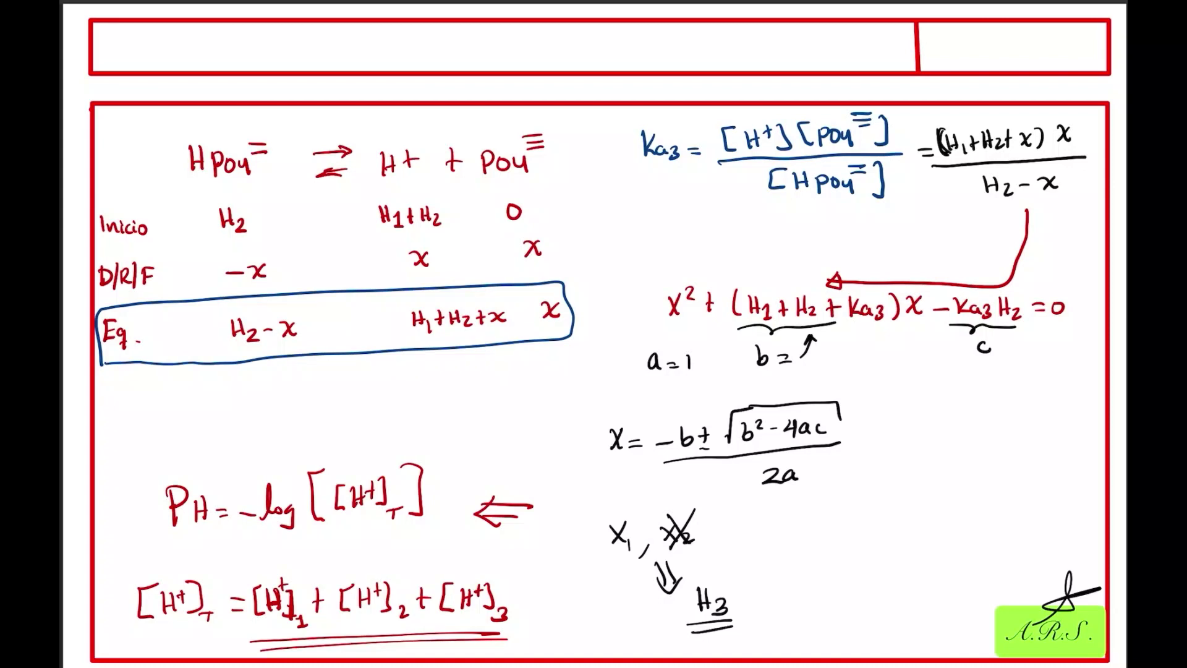
# - On the next blank page, write "Balance final de masa" and "Balance de carga", joined by a brace with a double underline
pyautogui.hscroll(10, 593, 334)
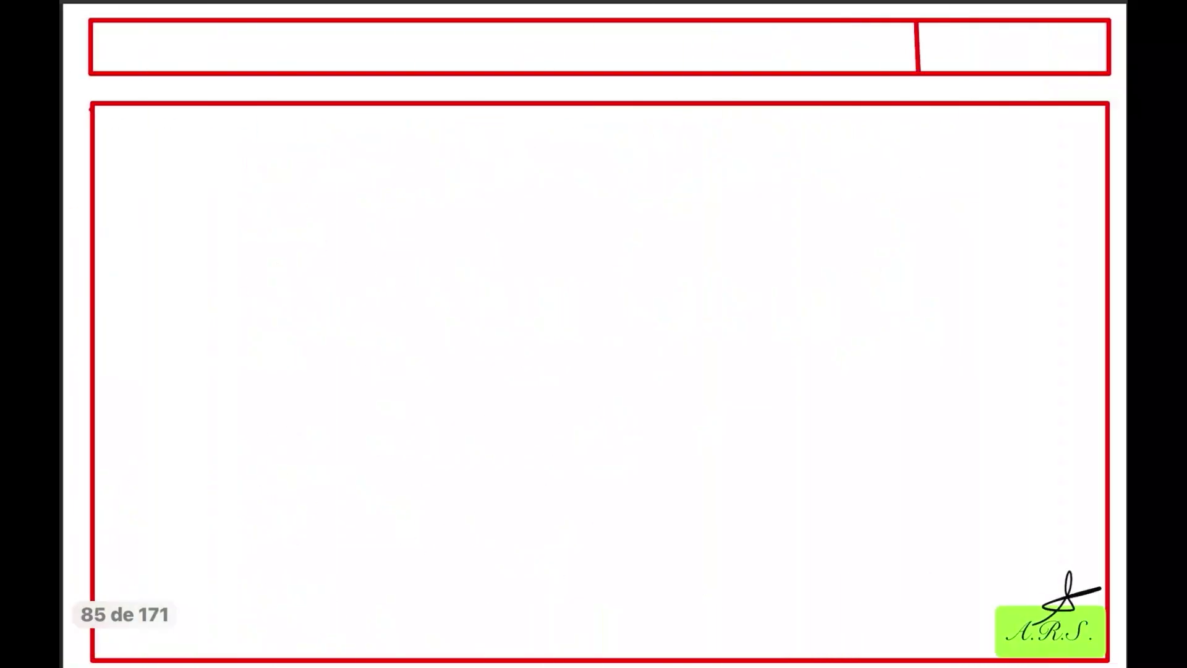
pyautogui.moveTo(126, 115)
pyautogui.mouseDown()
pyautogui.moveTo(207, 131)
pyautogui.moveTo(235, 120)
pyautogui.moveTo(299, 146)
pyautogui.mouseUp()
pyautogui.moveTo(345, 114)
pyautogui.mouseDown()
pyautogui.moveTo(362, 132)
pyautogui.moveTo(445, 133)
pyautogui.mouseUp()
pyautogui.moveTo(131, 170)
pyautogui.mouseDown()
pyautogui.moveTo(131, 189)
pyautogui.moveTo(186, 179)
pyautogui.moveTo(357, 189)
pyautogui.moveTo(380, 174)
pyautogui.mouseUp()
pyautogui.moveTo(452, 114)
pyautogui.mouseDown()
pyautogui.moveTo(465, 147)
pyautogui.moveTo(455, 170)
pyautogui.moveTo(485, 192)
pyautogui.mouseUp()
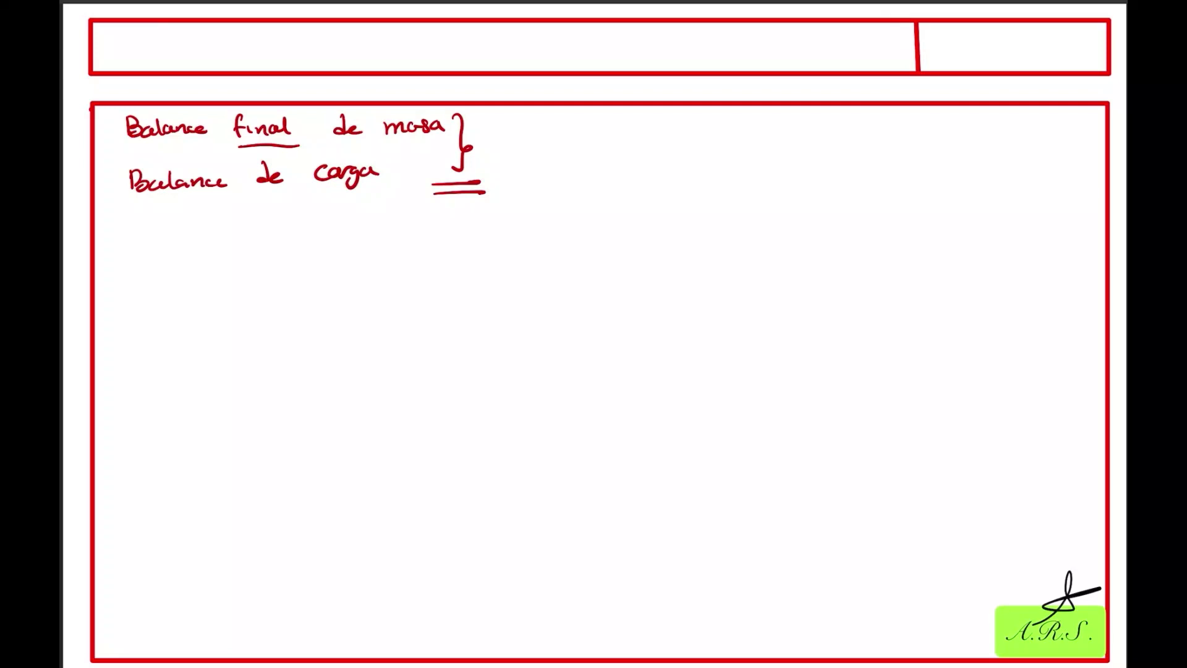
# - Switch to the Excel workbook and look over the H2O2 sheet's pH calculation and data table
pyautogui.press('Left')
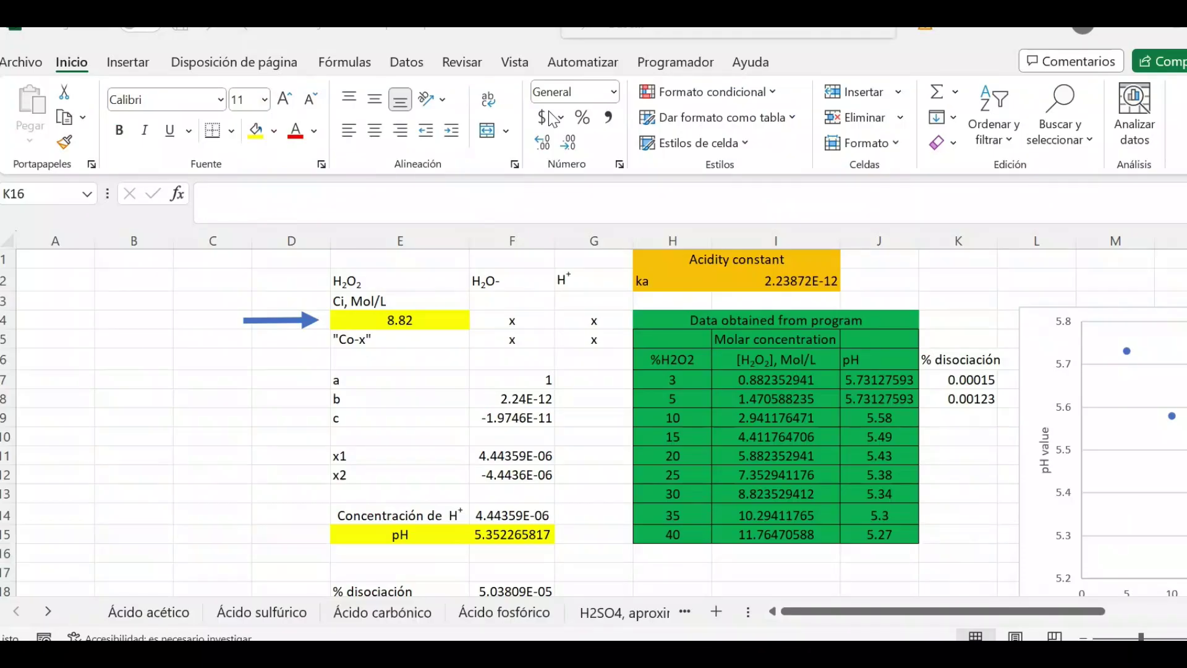
pyautogui.click(148, 618)
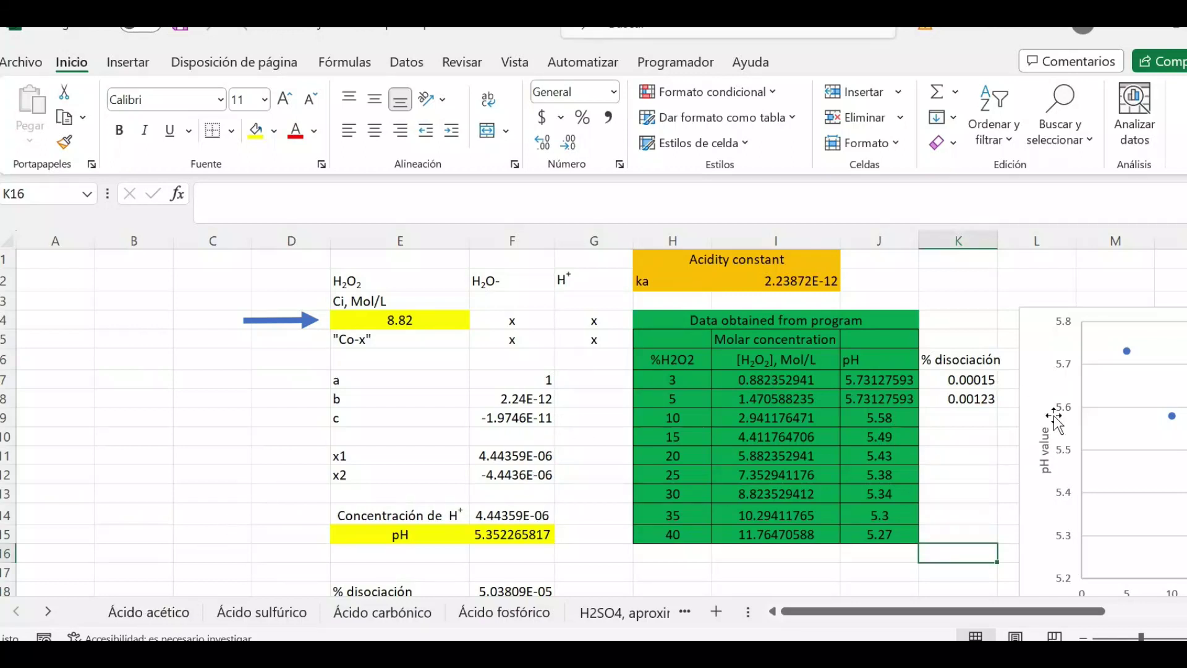
pyautogui.scroll(-1, 1156, 377)
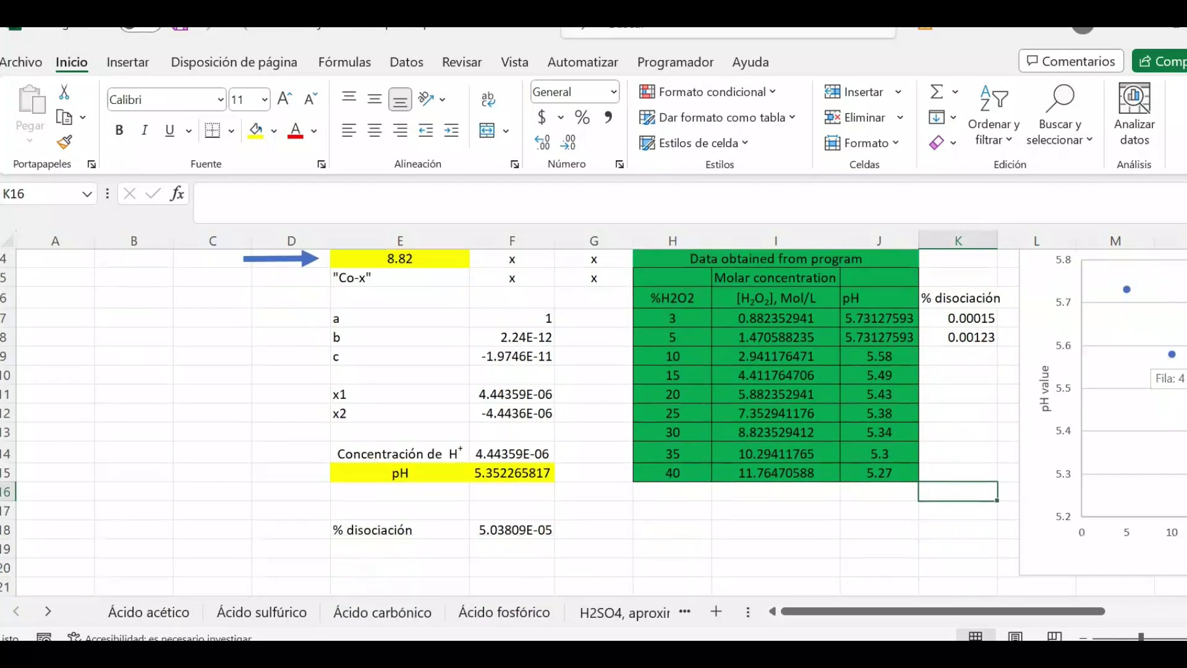
pyautogui.scroll(1, 1156, 377)
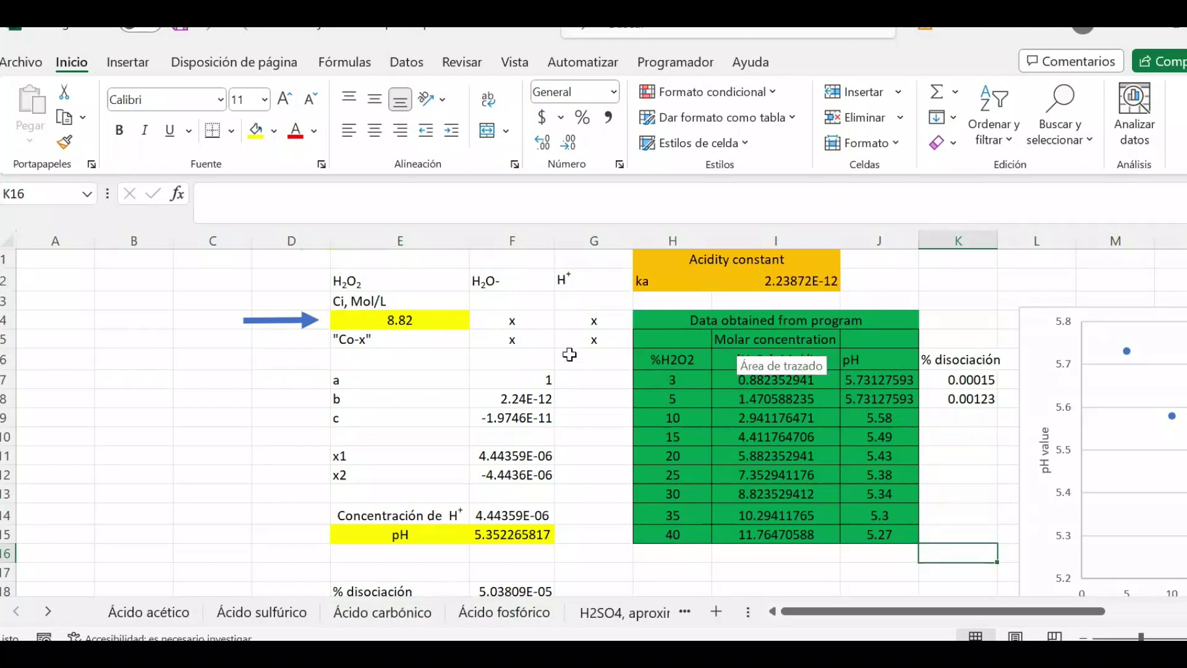
# - Open the Ácido acético sheet and examine its Ka constant and the initial concentrations of each species
pyautogui.click(162, 615)
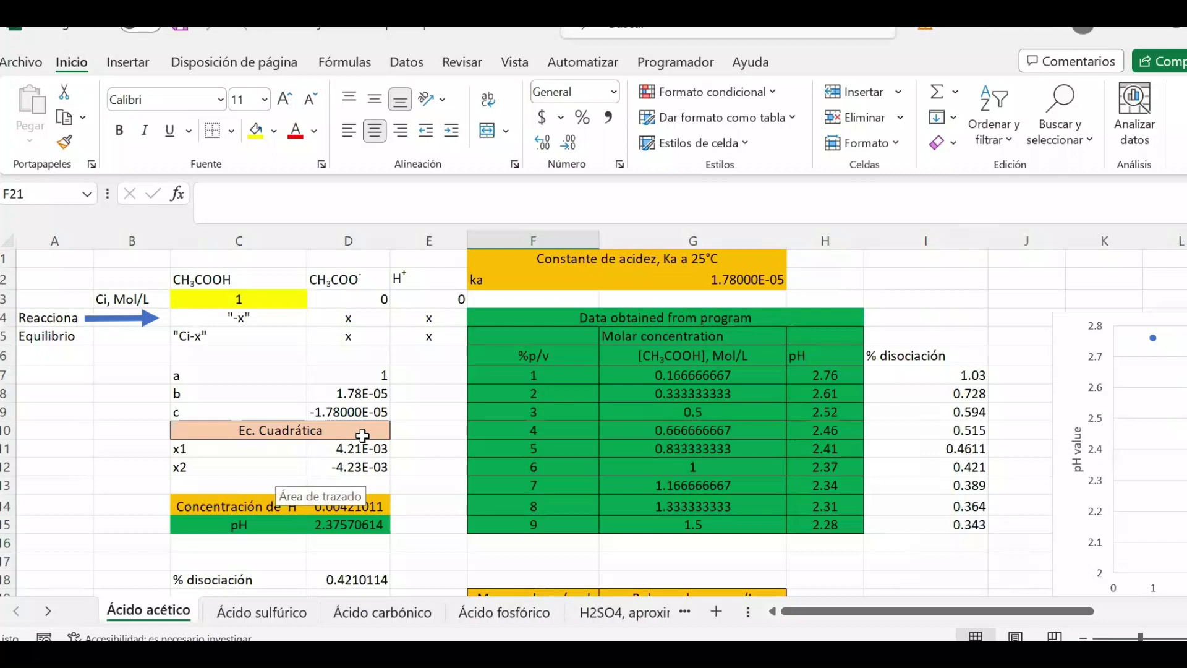
pyautogui.click(713, 282)
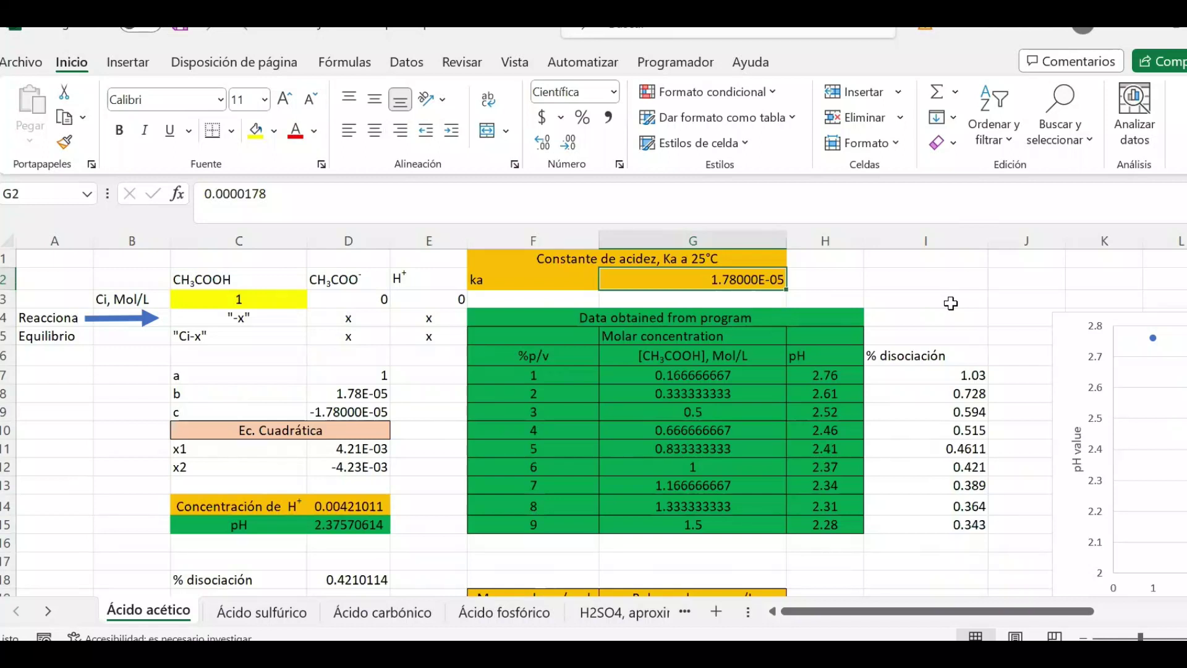
pyautogui.click(246, 296)
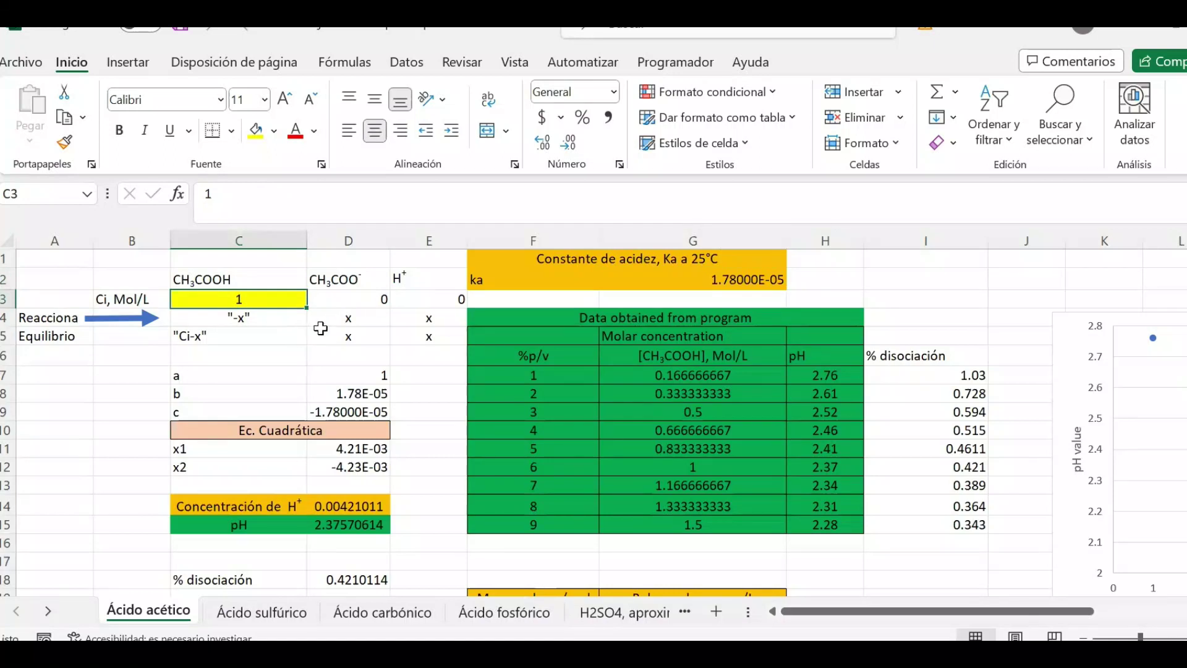
pyautogui.click(364, 302)
pyautogui.press('Right')
pyautogui.press('Left')
pyautogui.click(418, 299)
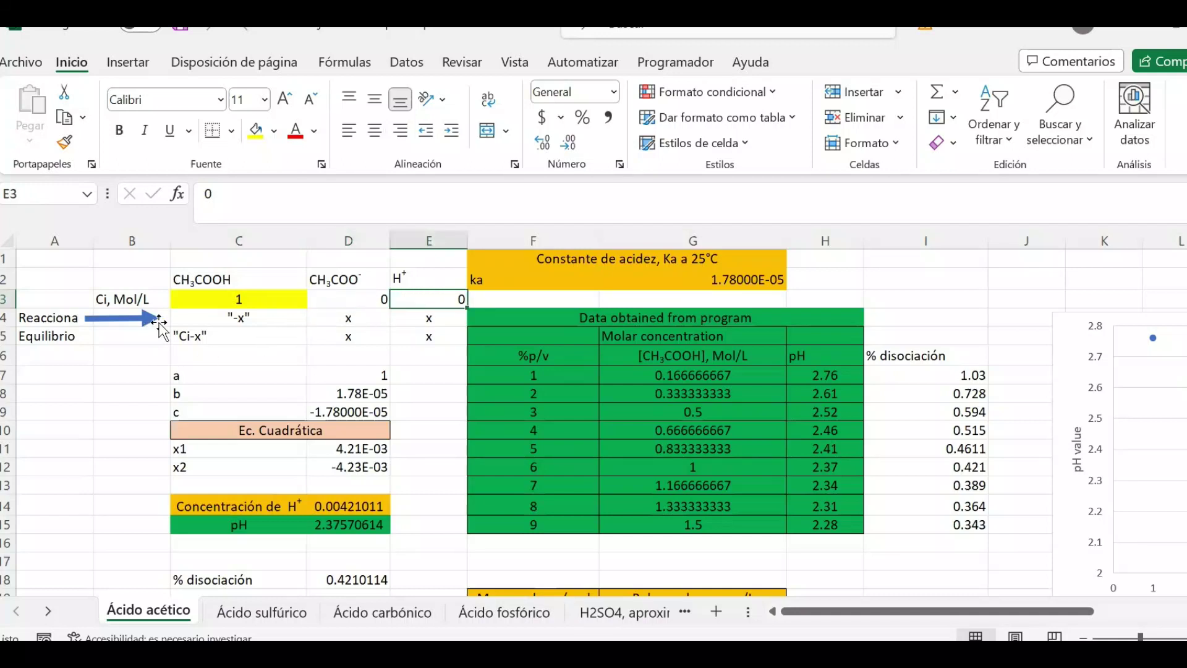
# - Look over the Reacciona and Equilibrio rows for CH₃COOH, CH₃COO⁻ and H⁺
pyautogui.click(250, 319)
pyautogui.click(331, 319)
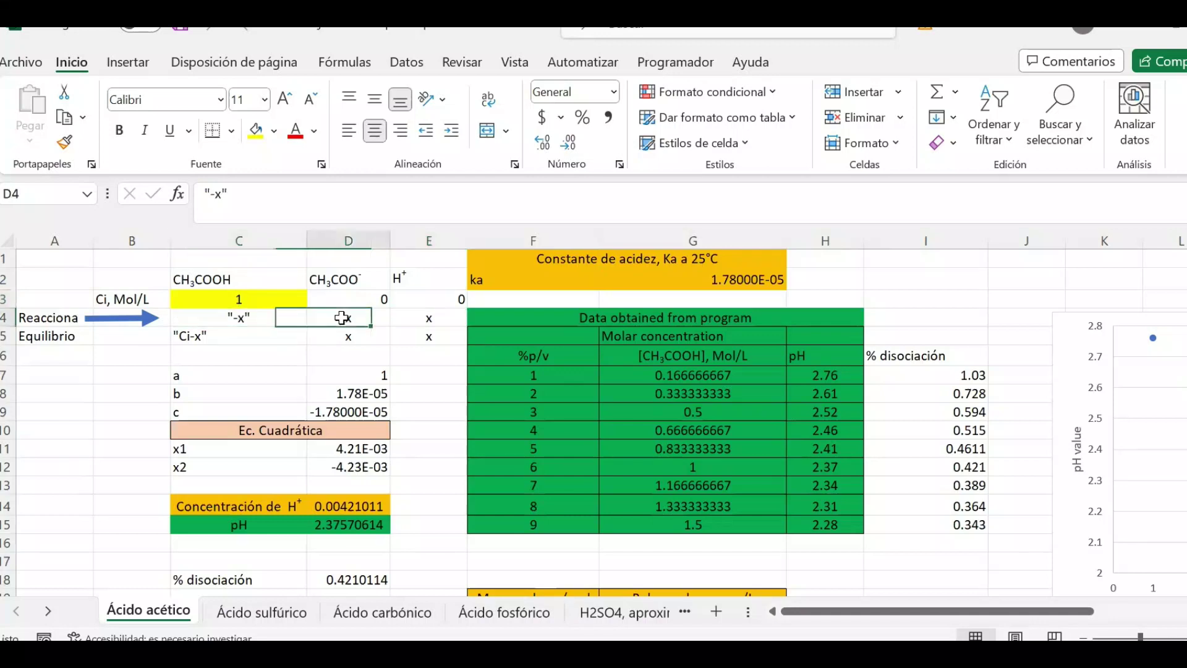
pyautogui.click(424, 318)
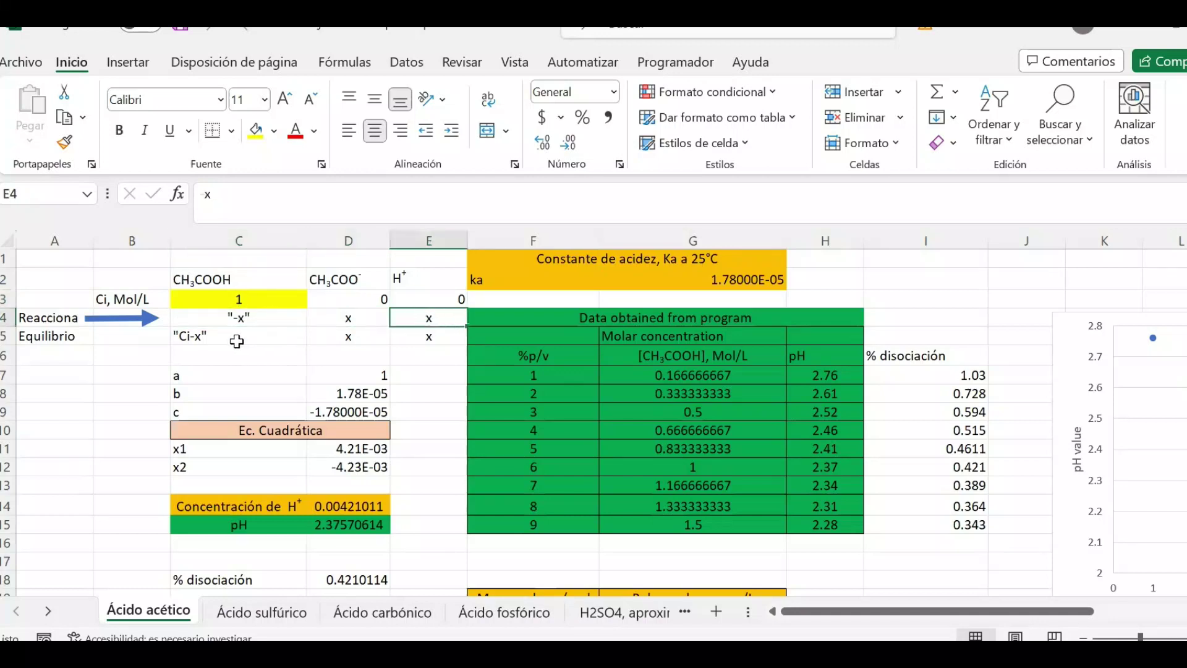
pyautogui.click(288, 335)
pyautogui.moveTo(288, 335); pyautogui.dragTo(408, 336)
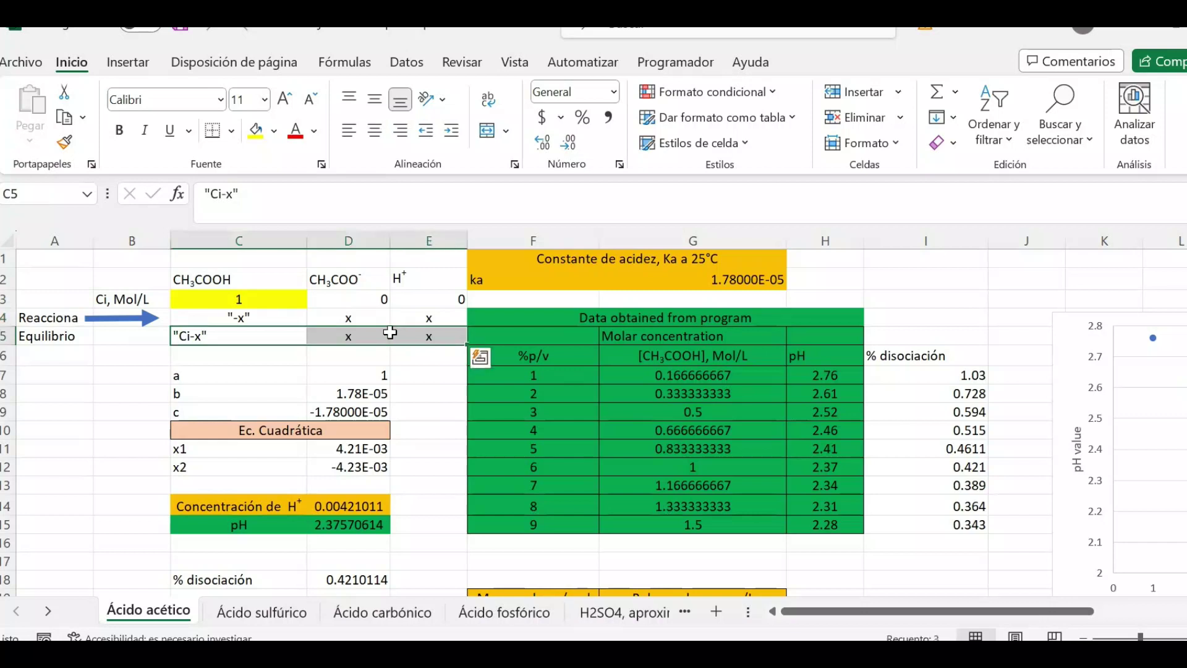
# - Check the content of cell D7, which holds the quadratic coefficient a
pyautogui.click(350, 374)
pyautogui.write('=1')
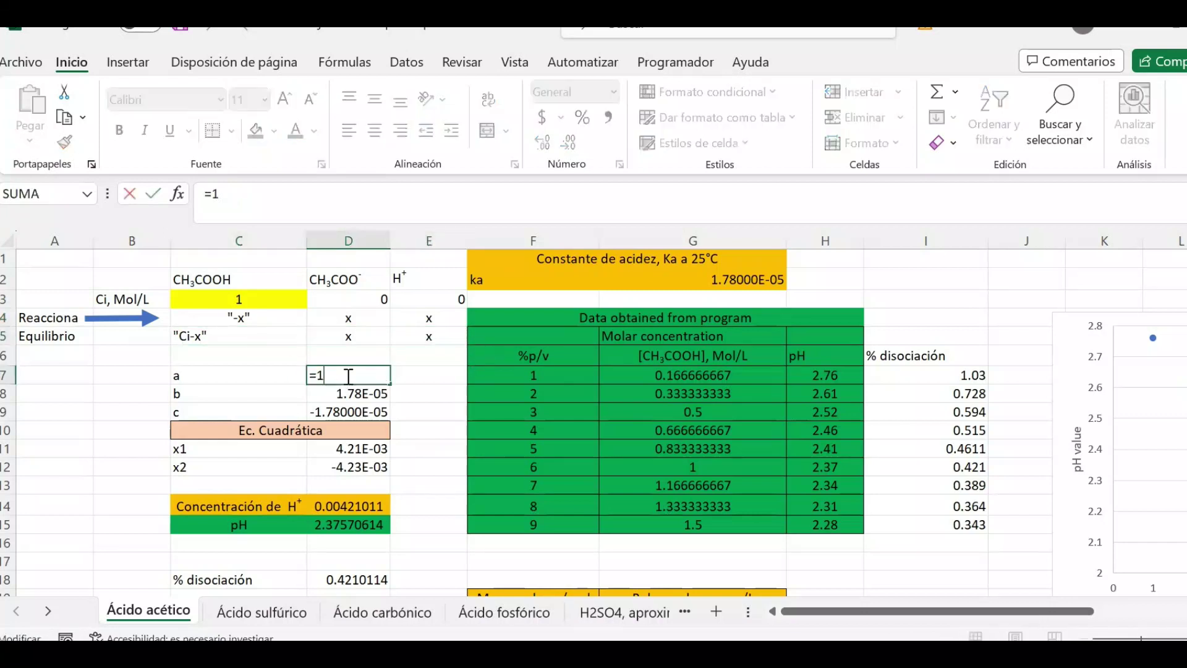
pyautogui.press('Return')
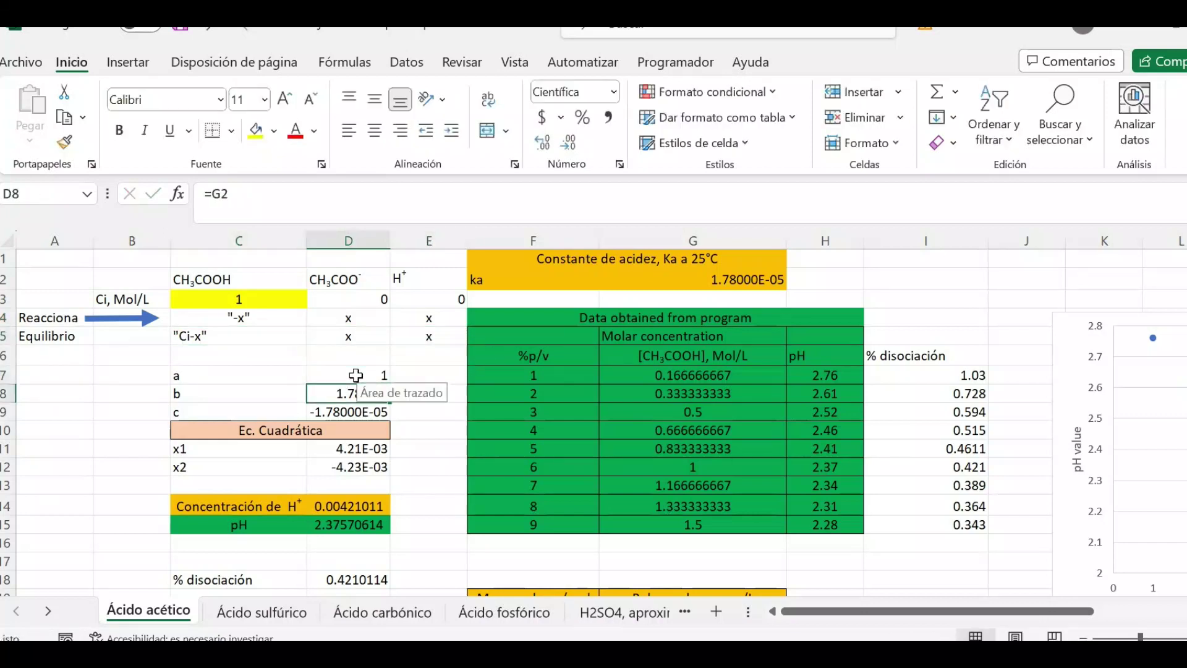
# - Add the heading "Ec. Cuadrática" in cell C6 above the coefficients and fill it with light green
pyautogui.click(271, 353)
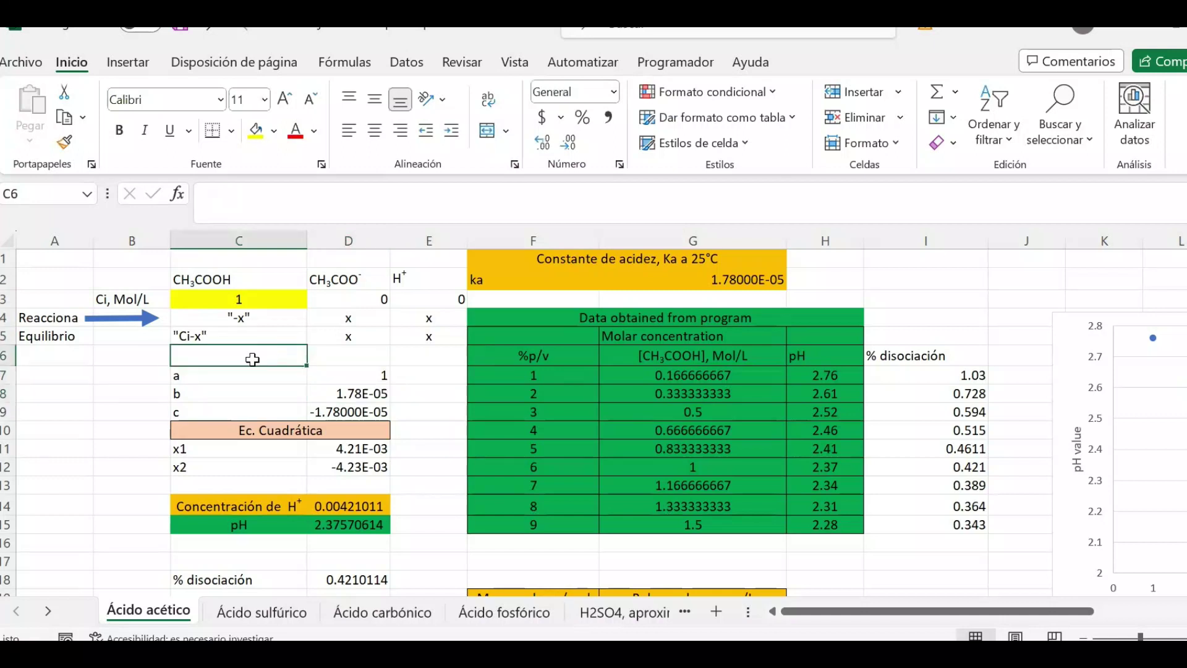
pyautogui.write('Ec. Cuadrática')
pyautogui.press('Return')
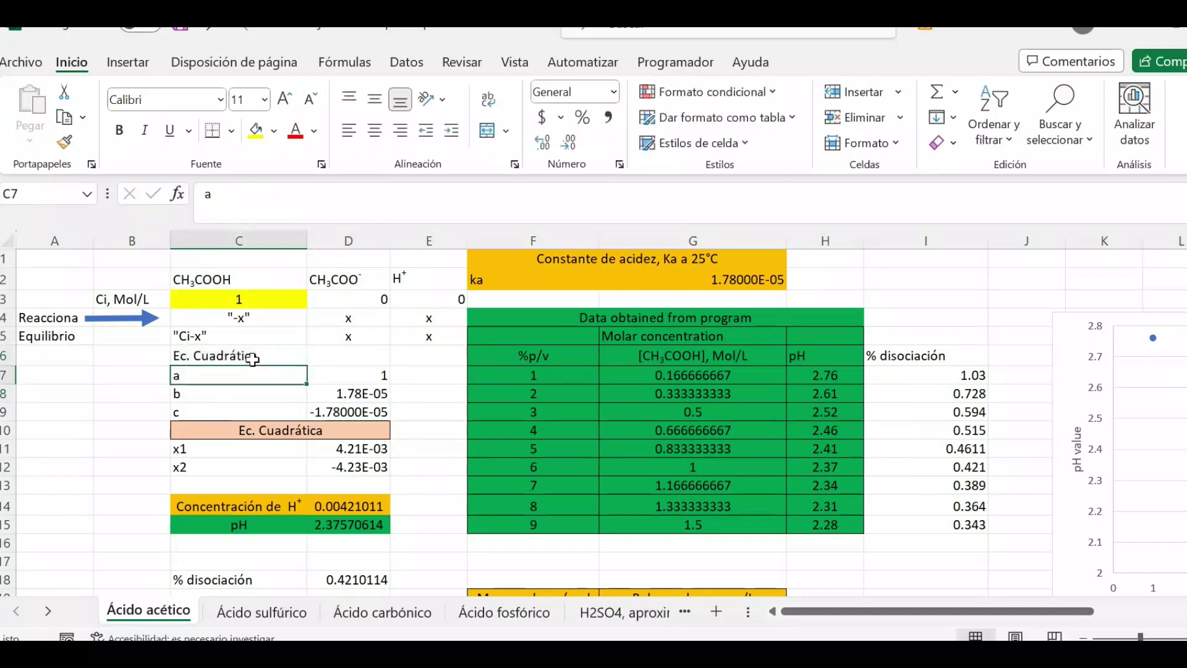
pyautogui.click(252, 359)
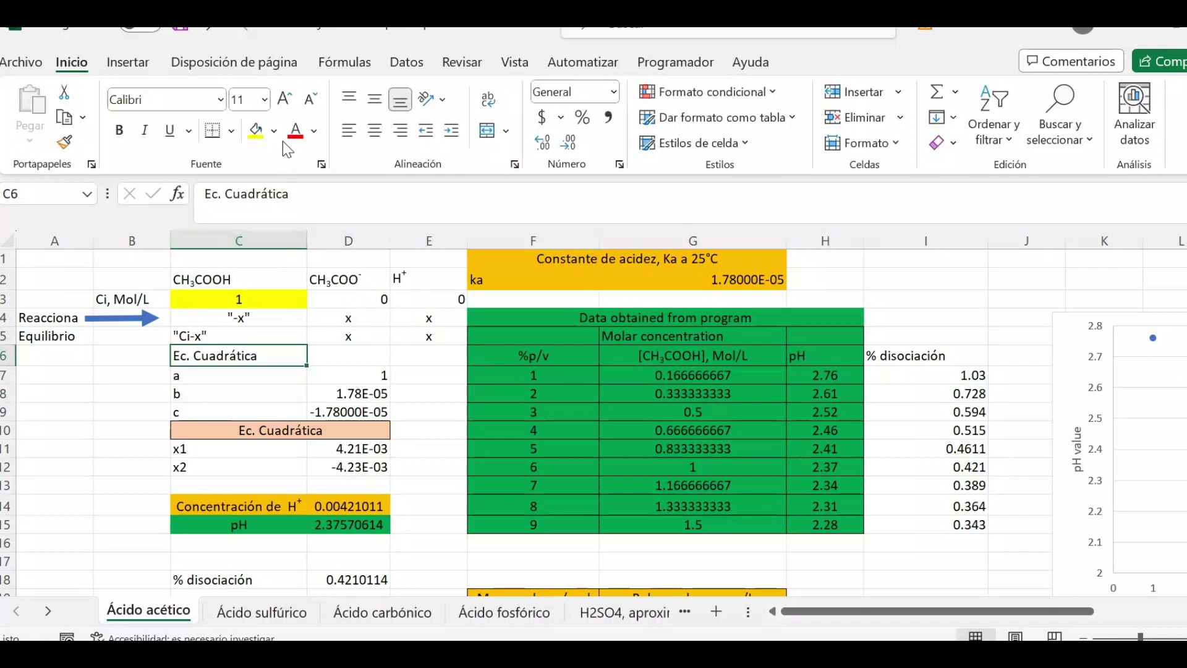
pyautogui.click(279, 138)
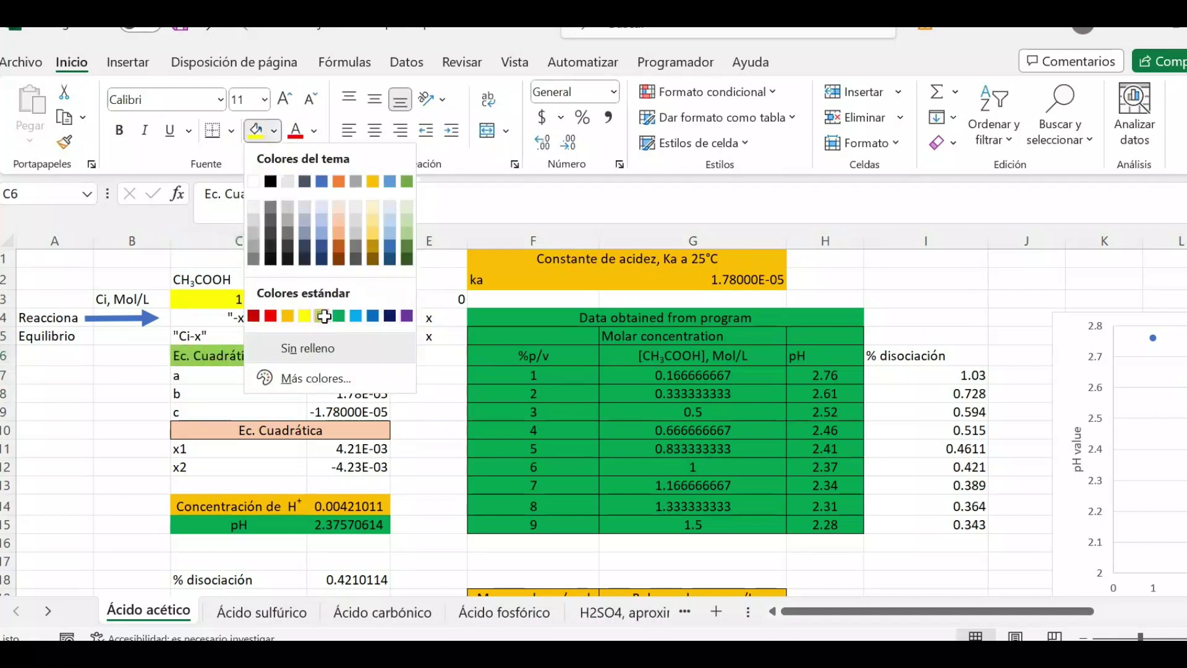
pyautogui.click(321, 317)
pyautogui.click(440, 374)
pyautogui.click(411, 353)
# - Inspect the formulas behind the coefficients a, b and c and the roots x1 and x2
pyautogui.doubleClick(378, 374)
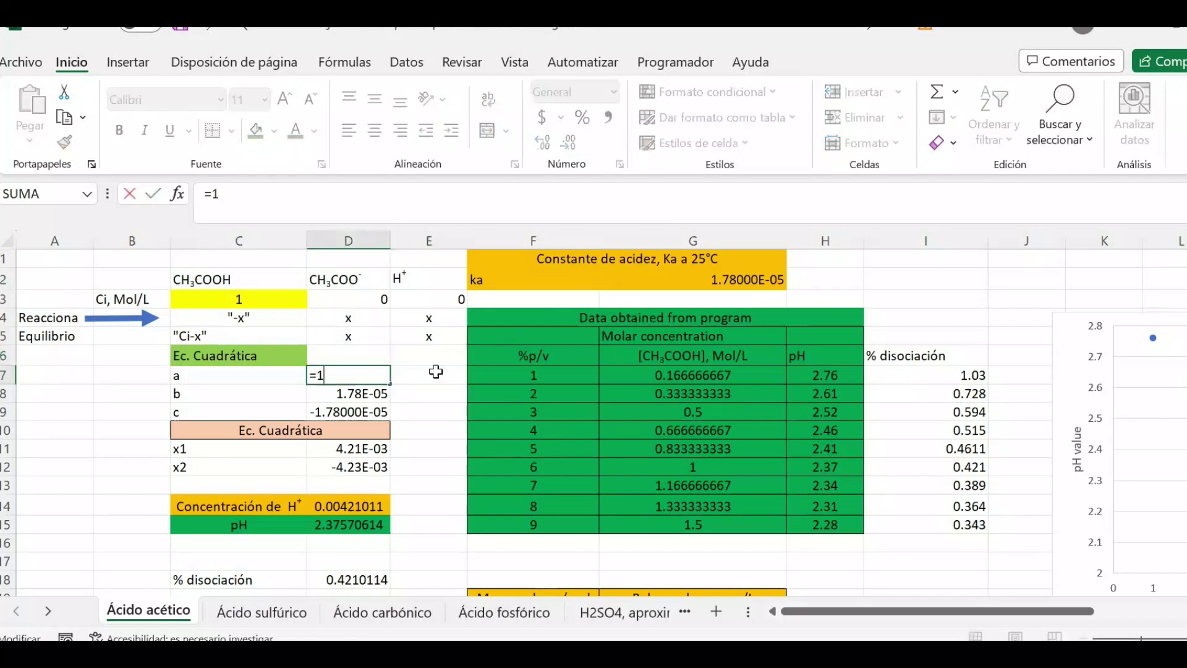
pyautogui.press('Return')
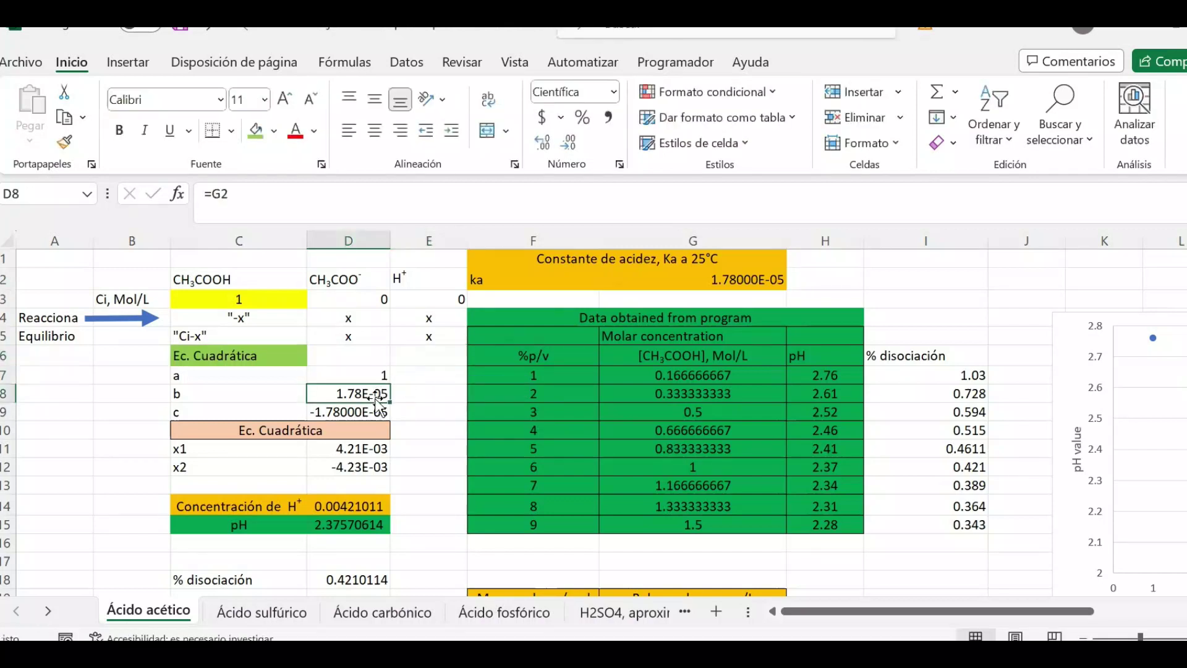
pyautogui.doubleClick(375, 391)
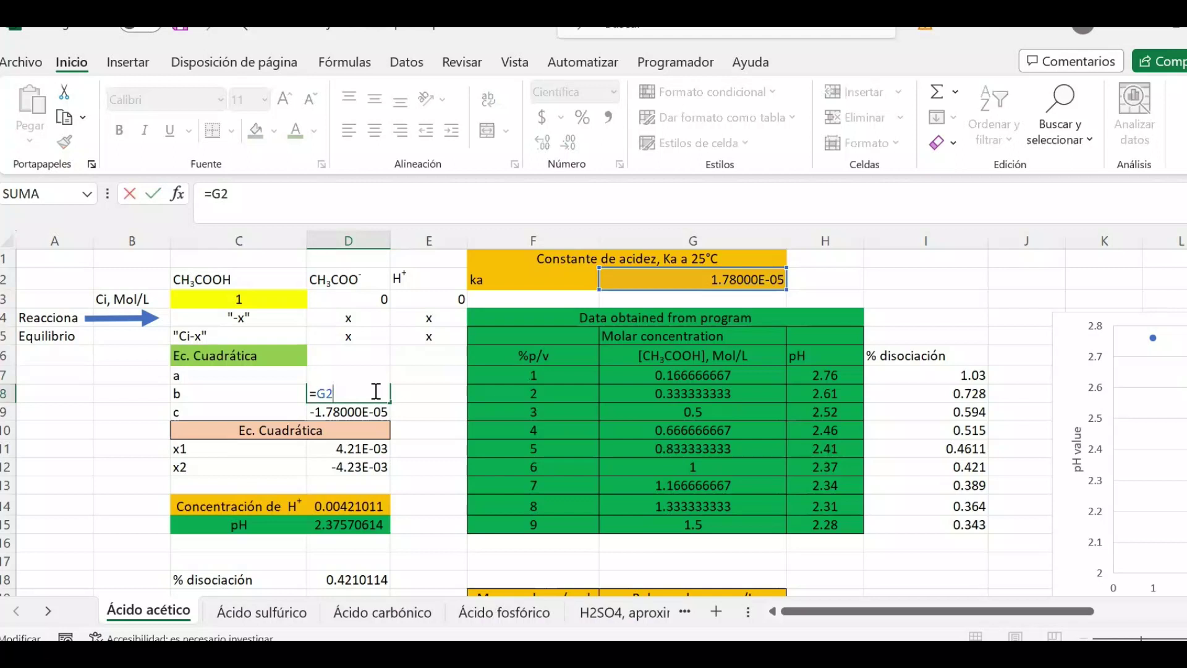
pyautogui.press('Return')
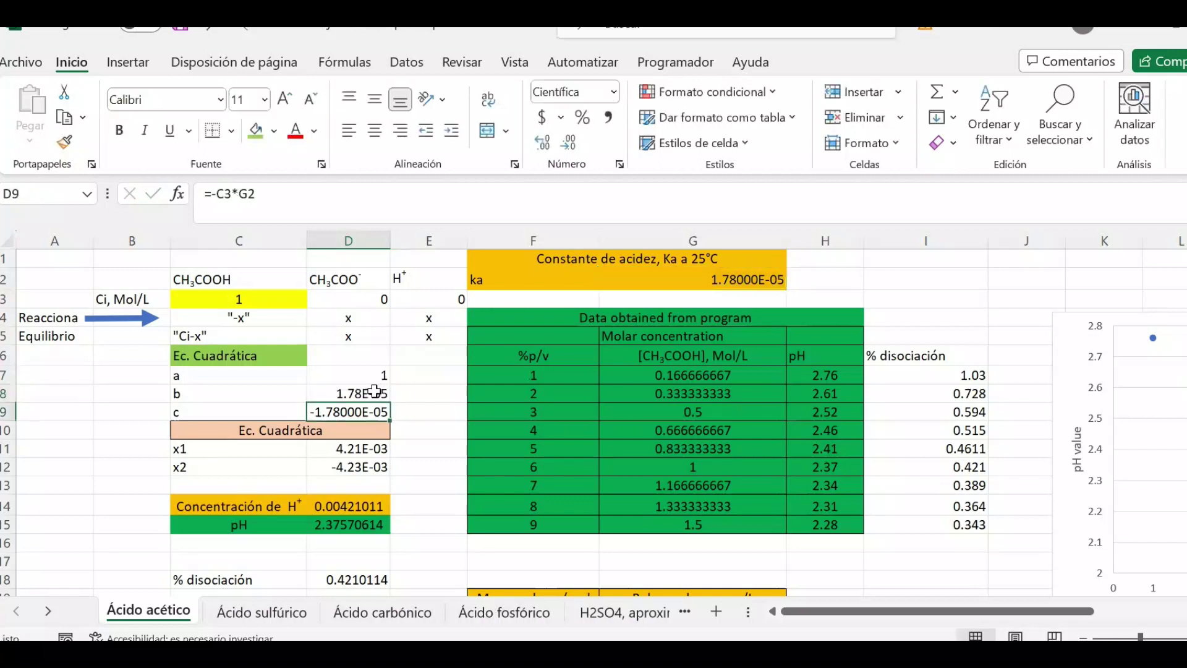
pyautogui.doubleClick(378, 412)
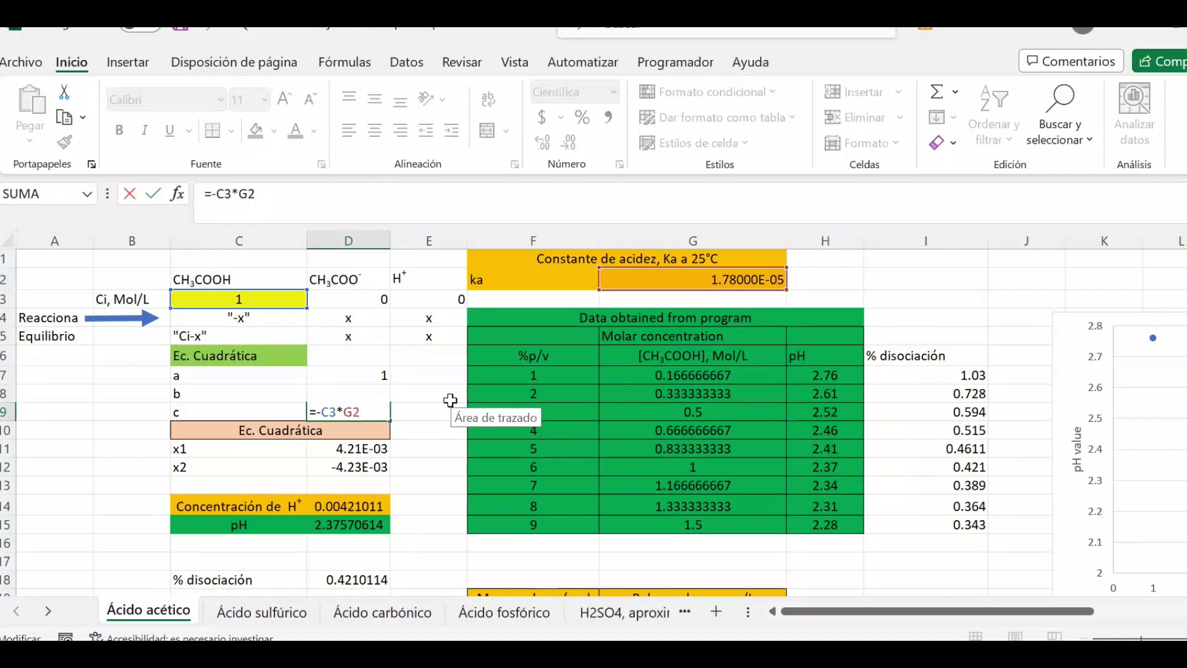
pyautogui.press('Return')
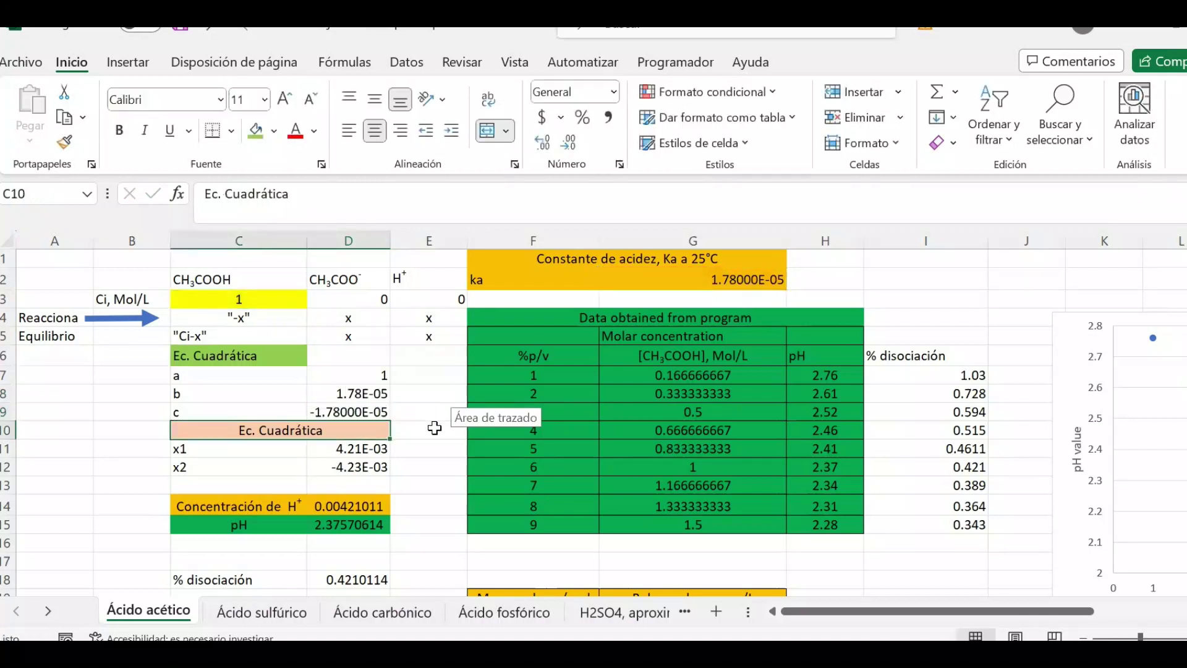
pyautogui.doubleClick(383, 450)
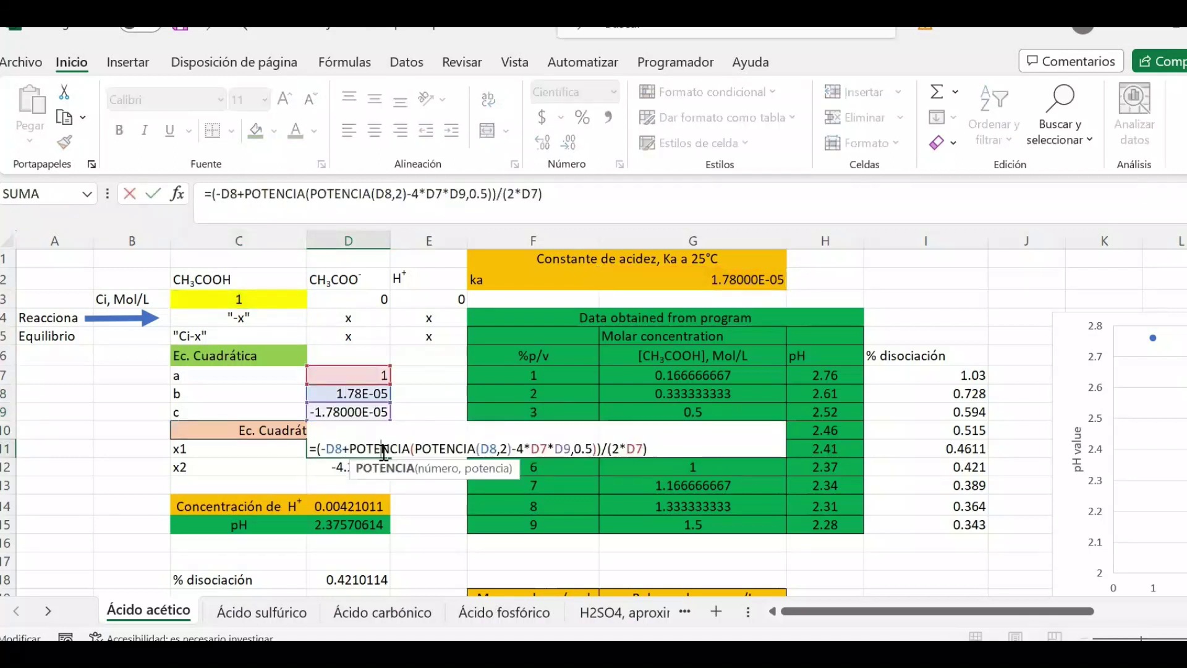
pyautogui.click(372, 468)
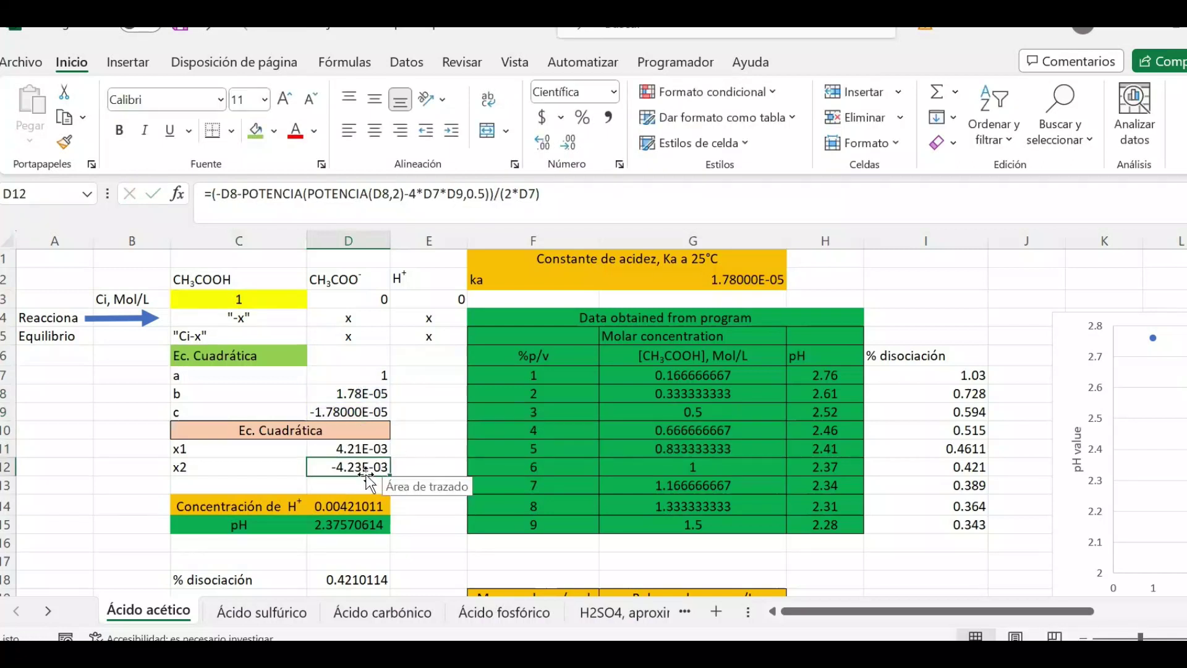
# - Fill the x2 label and value in cells C12:D12 with red
pyautogui.moveTo(287, 467); pyautogui.dragTo(349, 467)
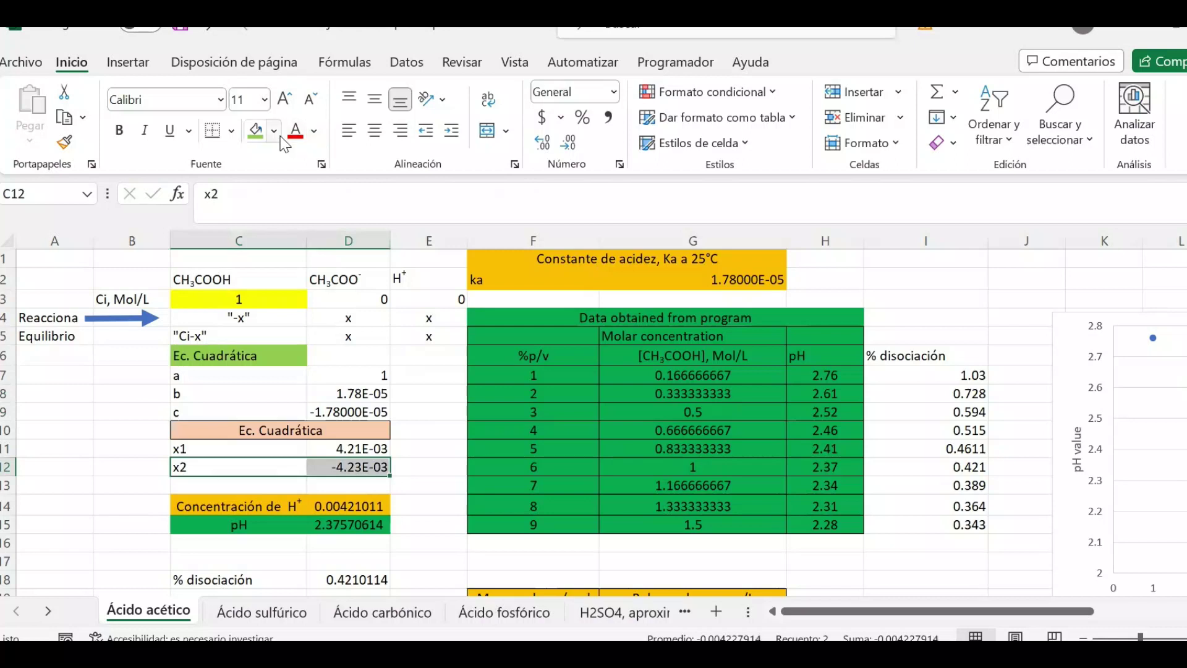
pyautogui.click(274, 131)
pyautogui.click(271, 317)
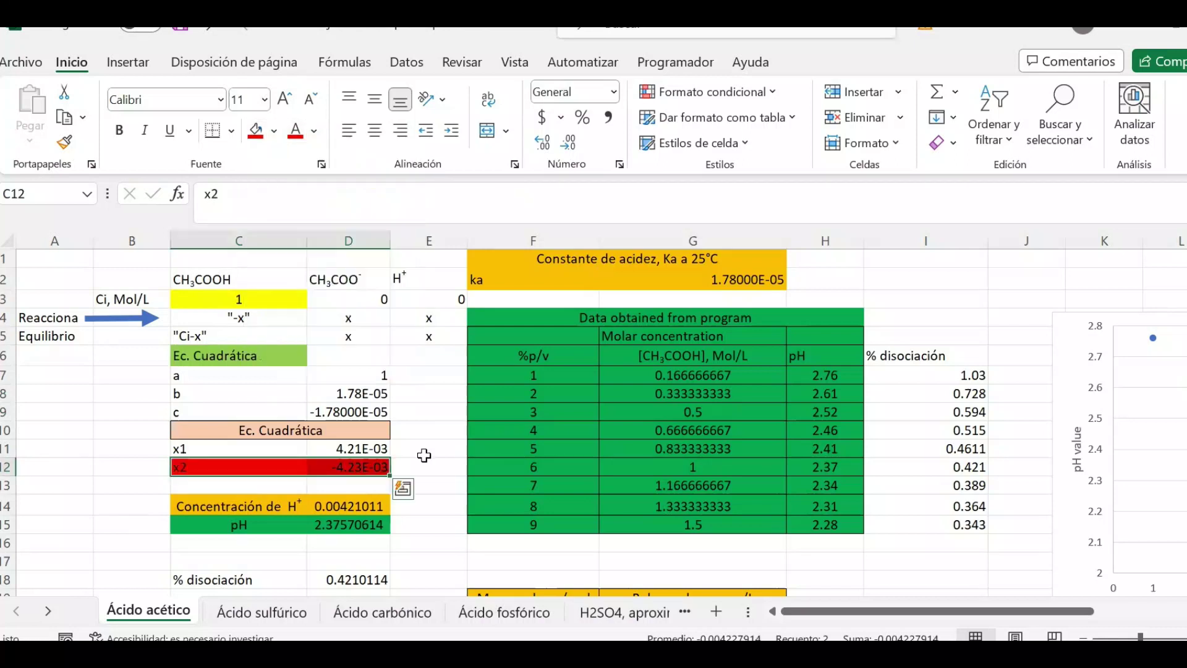
pyautogui.click(425, 453)
# - Re-enter the H⁺ concentration formula =D11 in cell D14
pyautogui.scroll(-1, 424, 456)
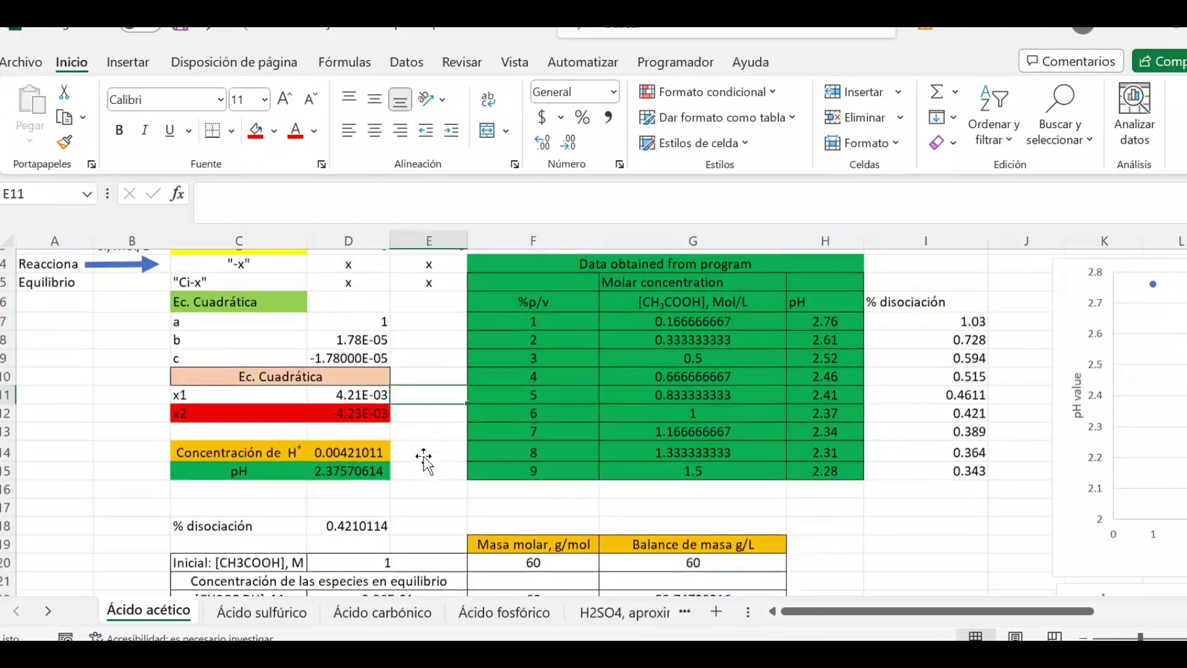
pyautogui.doubleClick(364, 452)
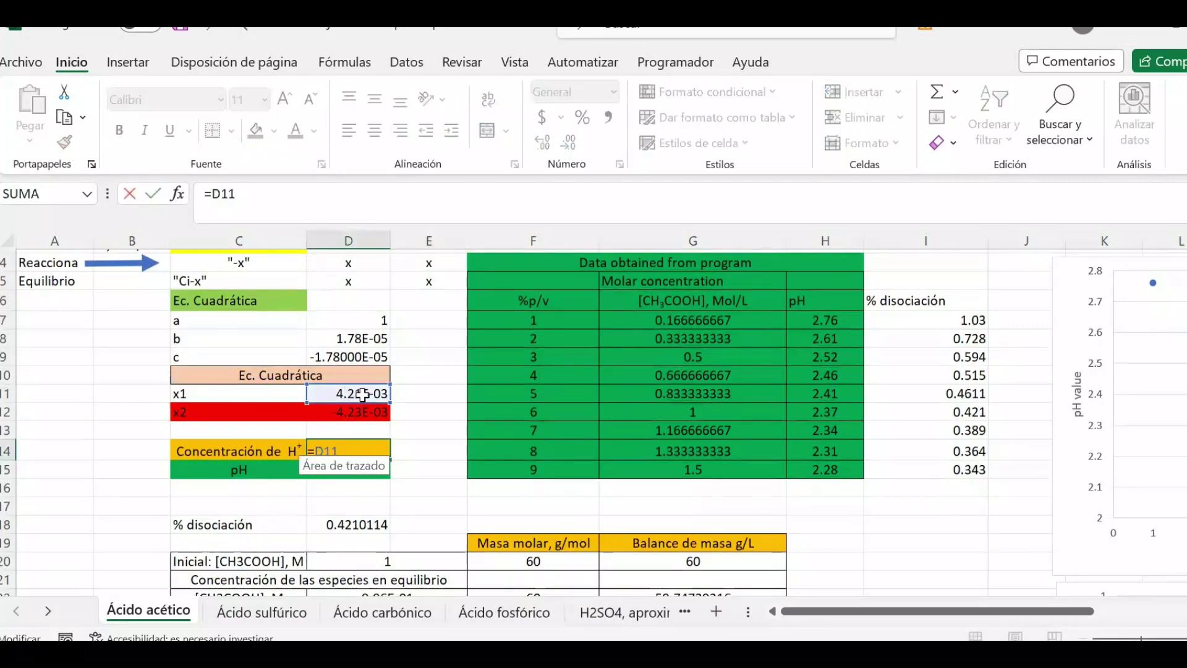
pyautogui.press('Return')
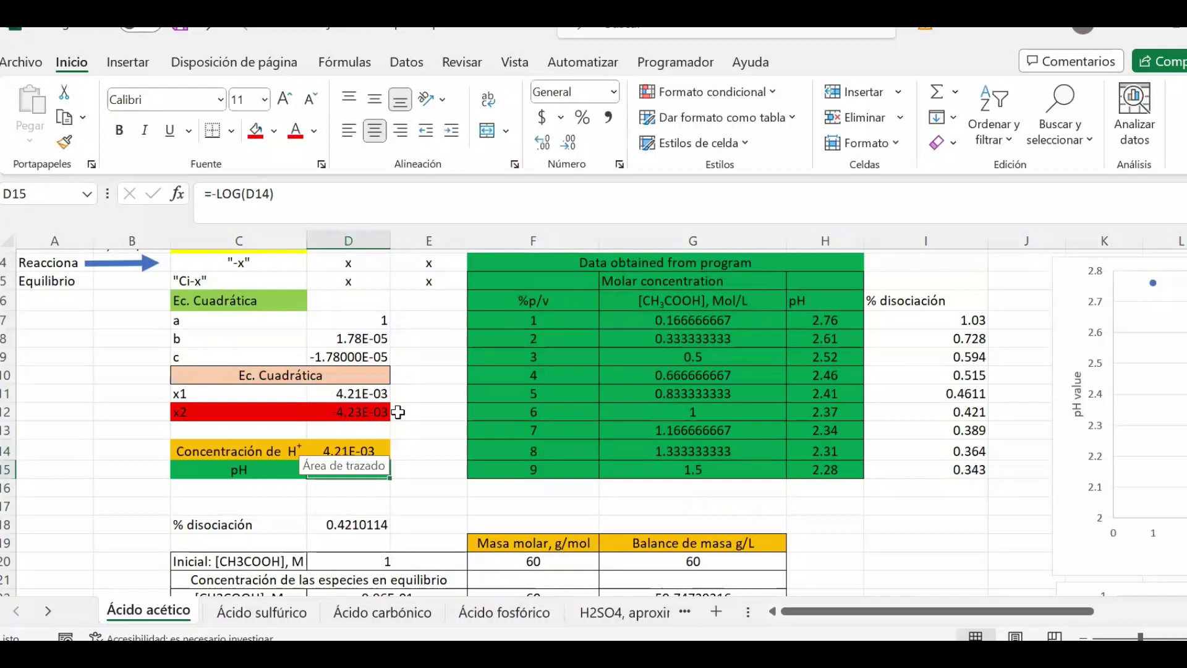
pyautogui.scroll(1, 419, 415)
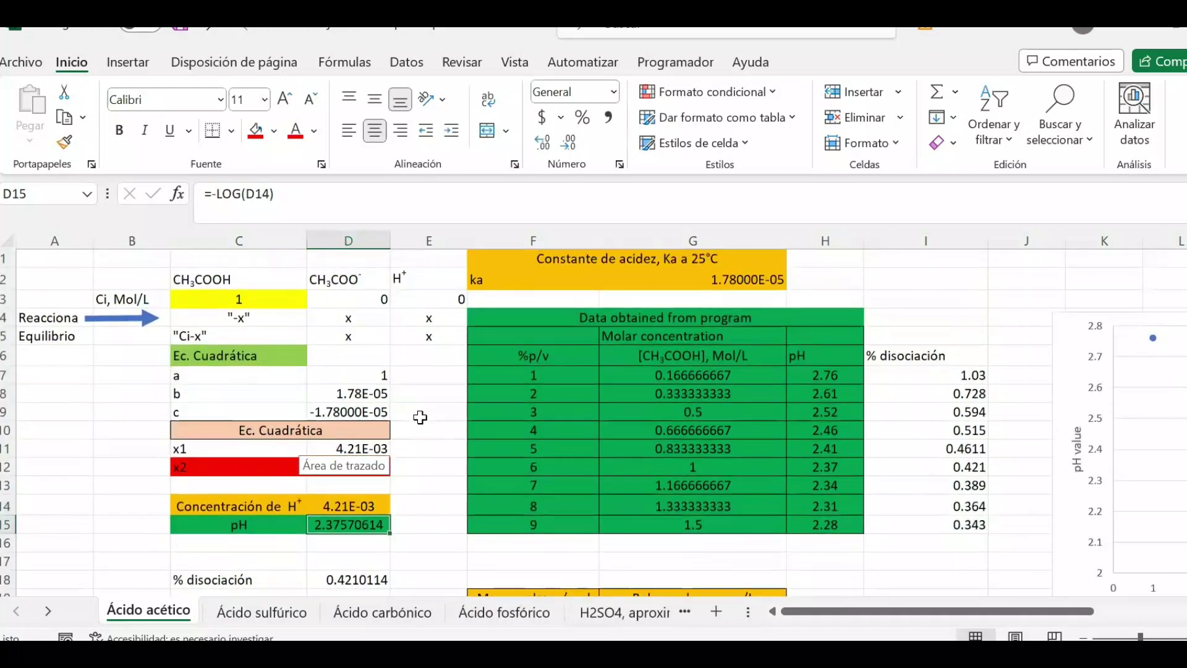
# - Label cell E11 "H1" and enter =D11 in E12 beneath it to reference the x1 root
pyautogui.click(423, 456)
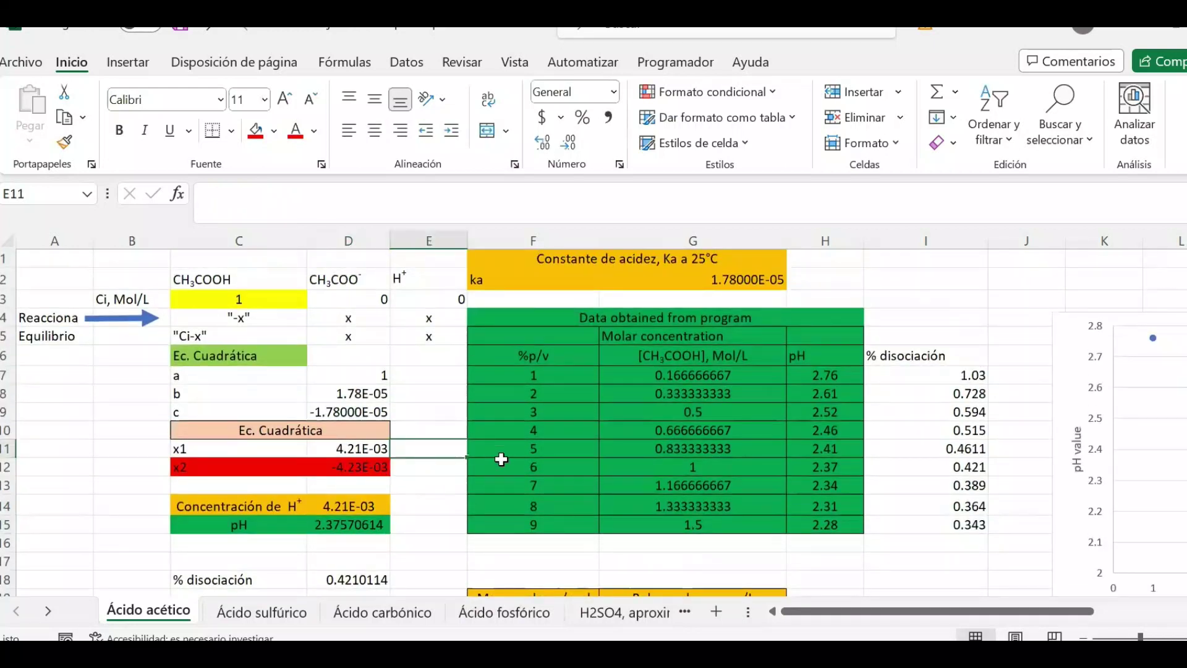
pyautogui.write('H1')
pyautogui.press('Return')
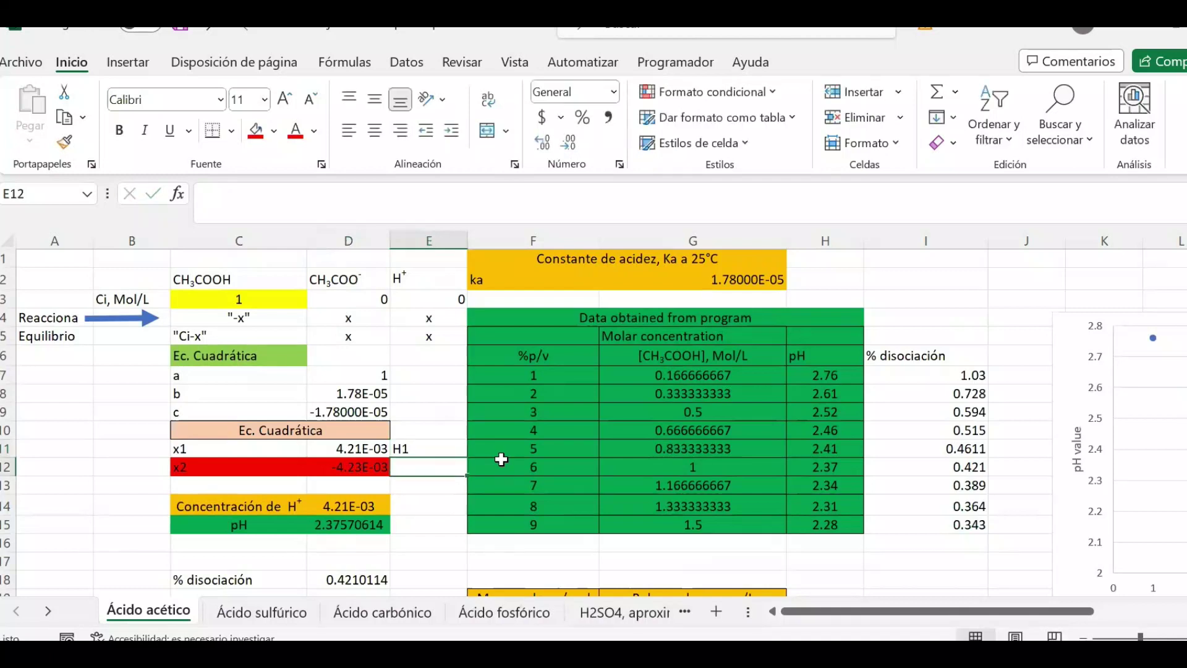
pyautogui.write('=')
pyautogui.click(380, 445)
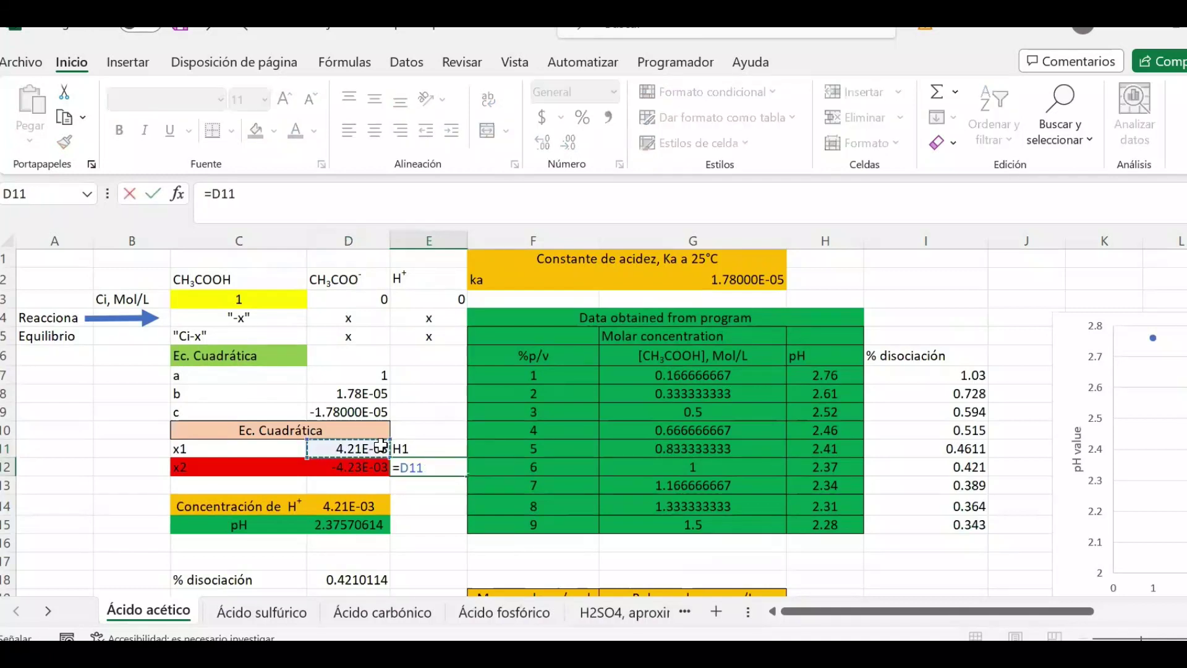
pyautogui.press('Return')
# - Examine the H⁺ concentration label in C14 and the pH formula in D15
pyautogui.doubleClick(296, 509)
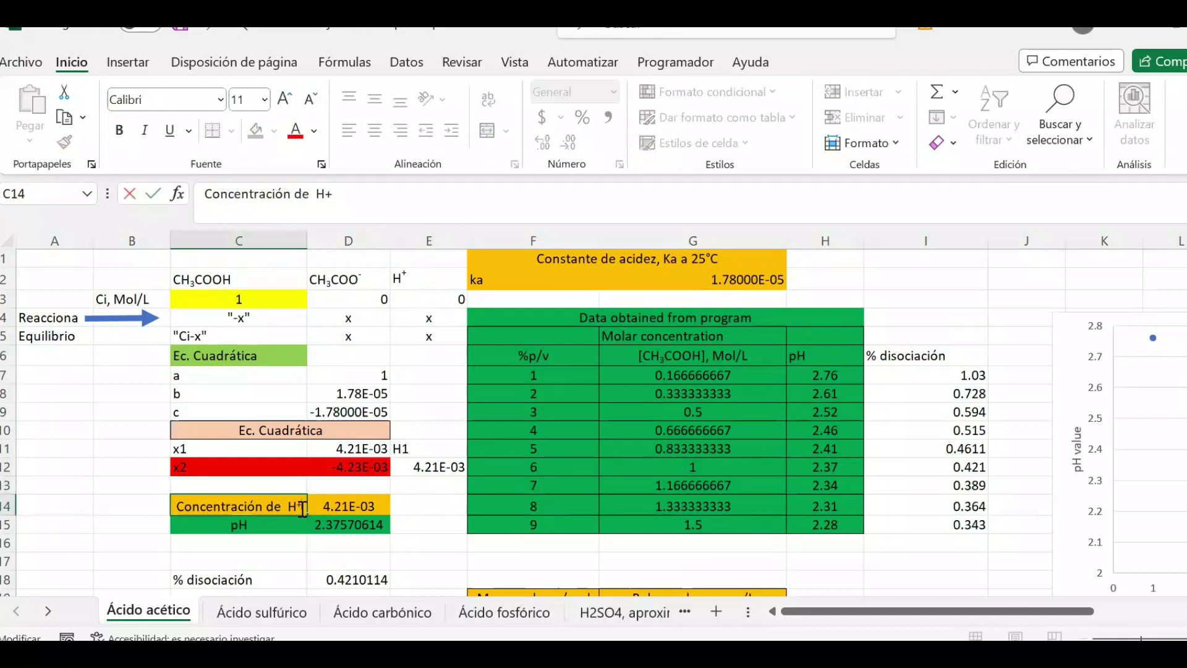
pyautogui.press('Escape')
pyautogui.click(411, 520)
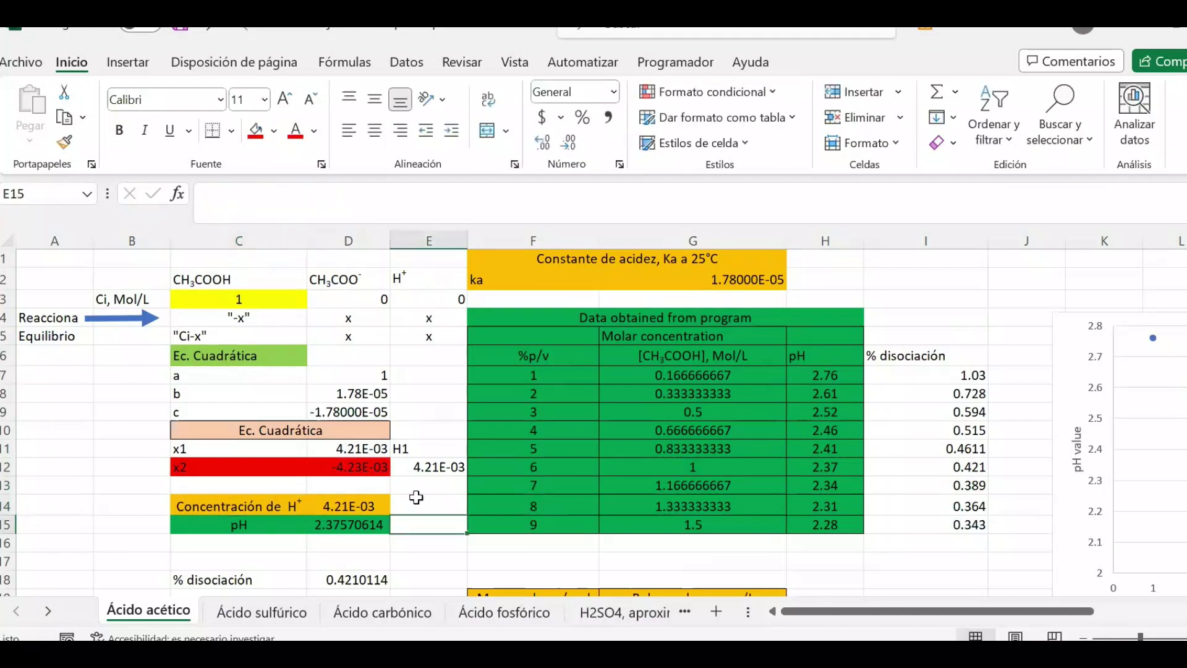
pyautogui.scroll(-1, 433, 475)
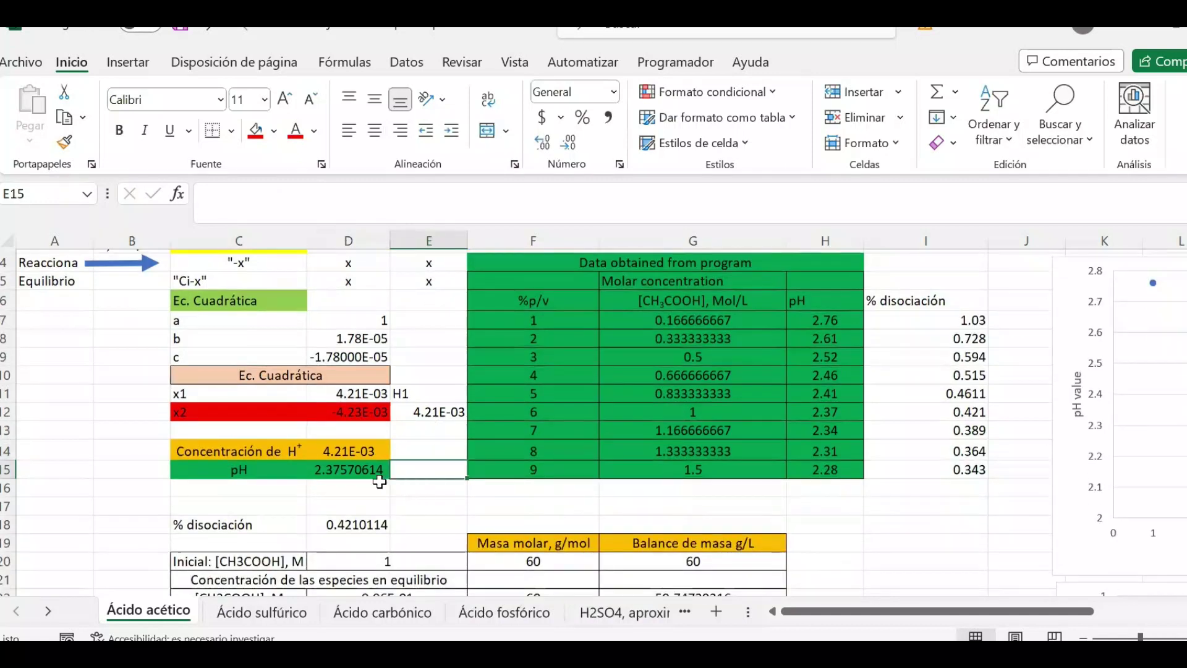
pyautogui.click(369, 471)
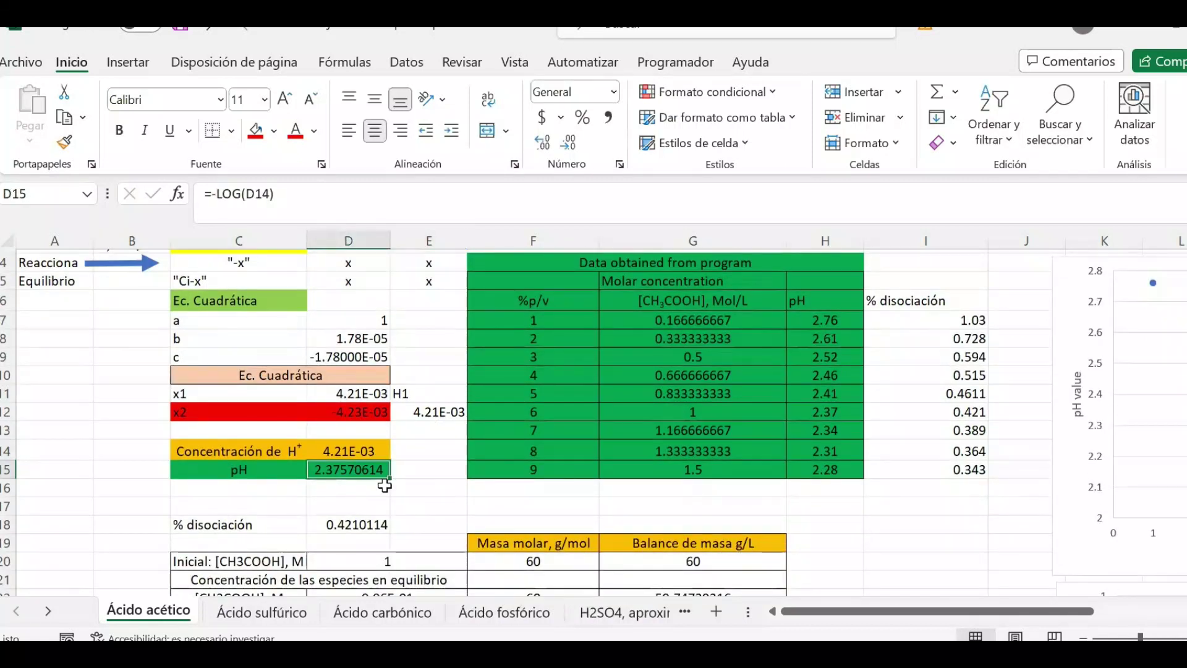
pyautogui.scroll(1, 385, 486)
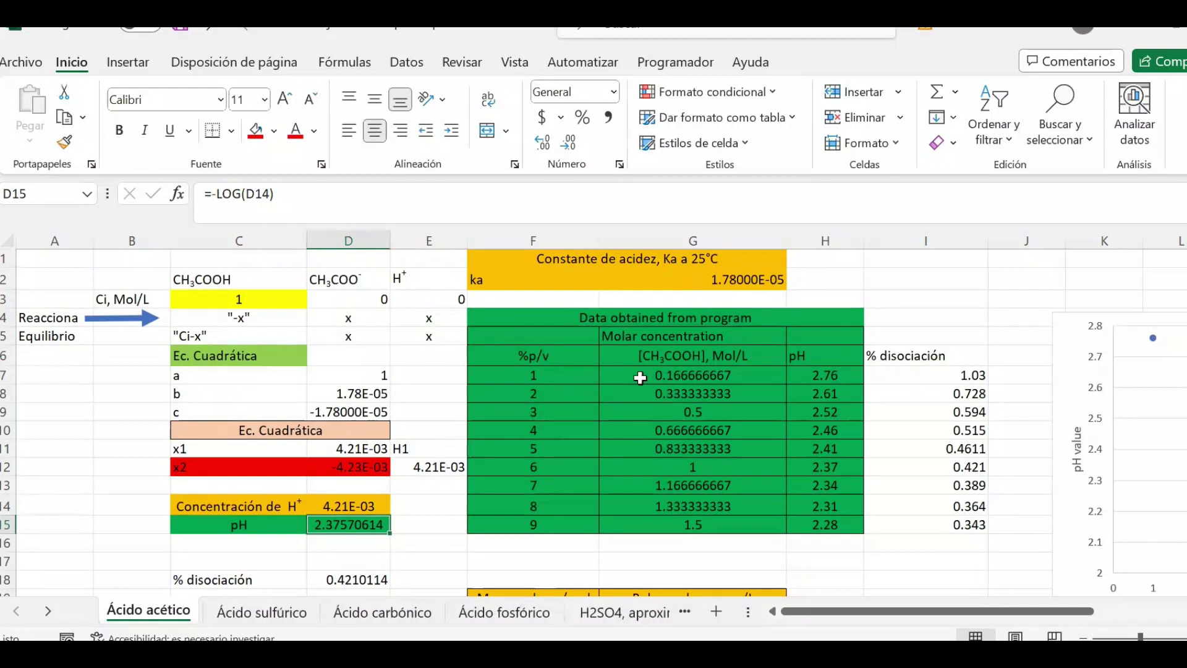
# - Examine the cell references in the % dissociation formula in D18
pyautogui.scroll(-1, 473, 438)
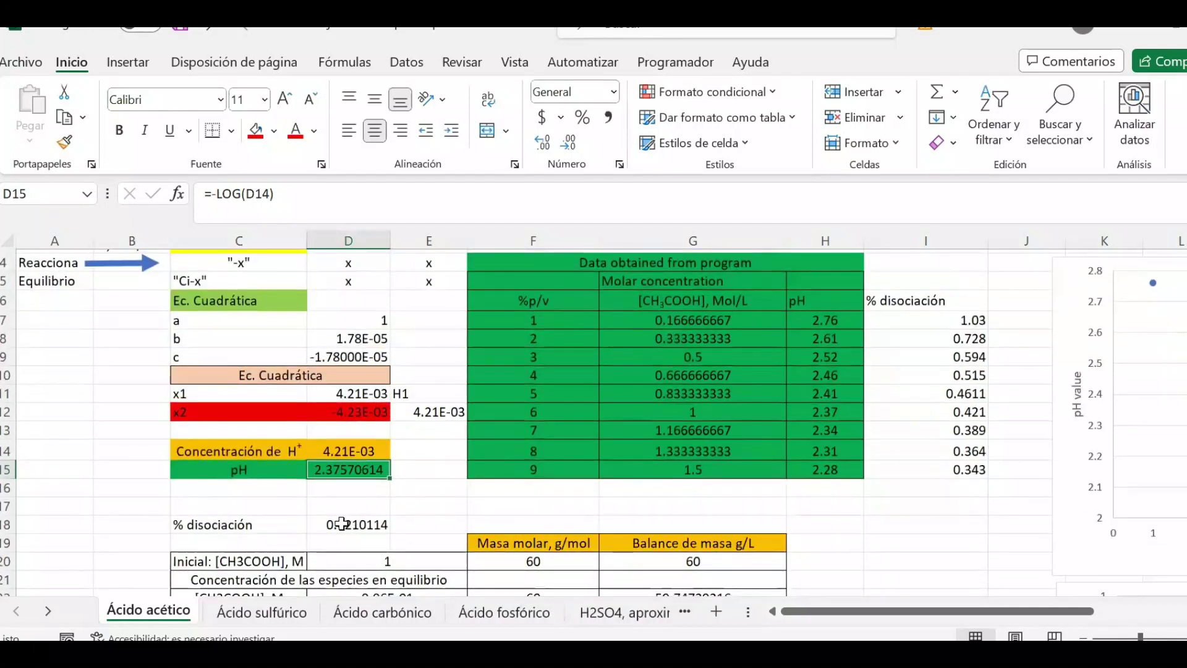
pyautogui.doubleClick(333, 526)
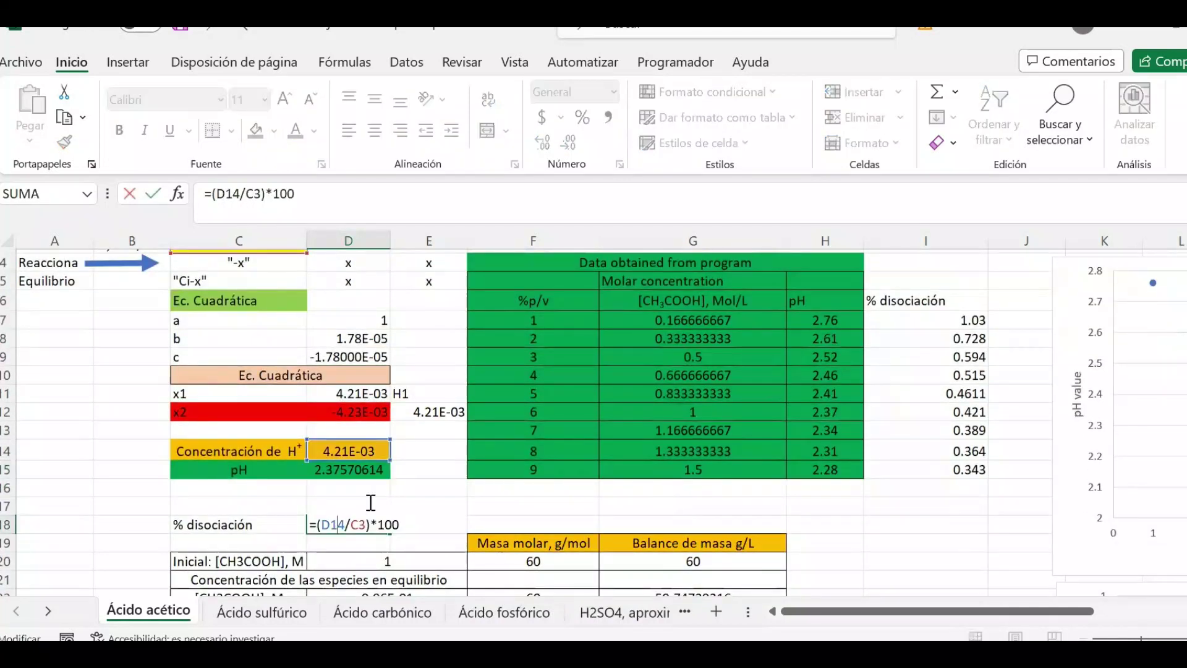
pyautogui.scroll(1, 378, 502)
pyautogui.scroll(-1, 378, 502)
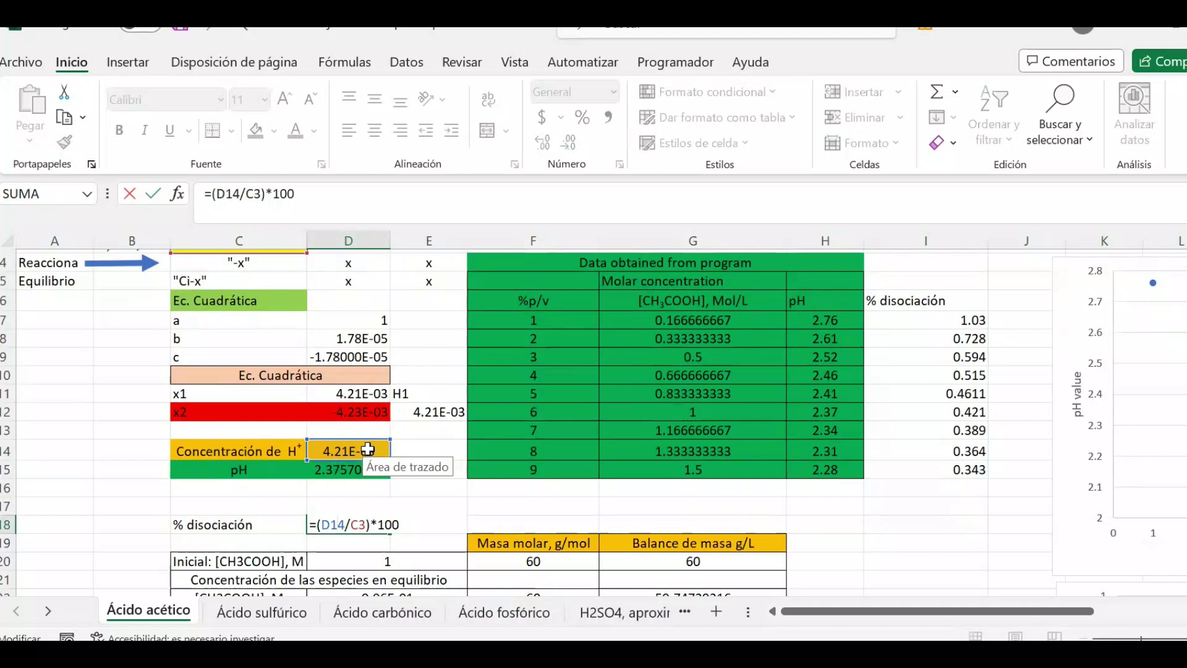
# - Center the H1 label and its value in cells E11:E12
pyautogui.moveTo(422, 395); pyautogui.dragTo(426, 421)
pyautogui.click(376, 139)
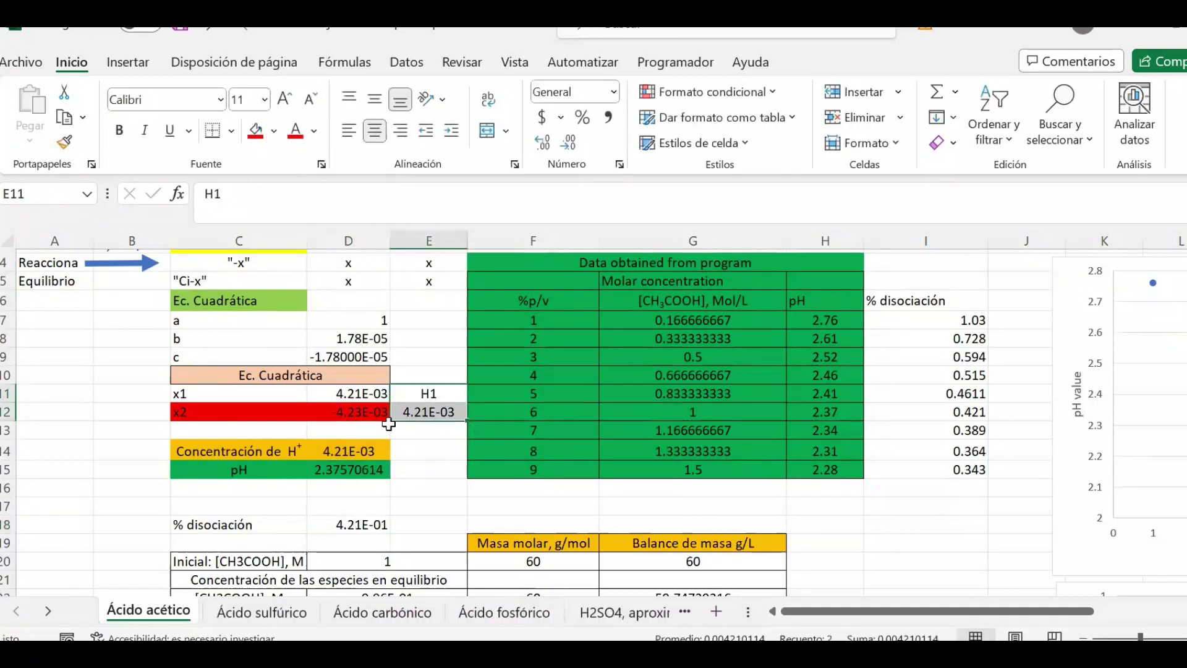
# - Review the pH formula in D15 and how the % dissociation formula in D18 uses the initial concentration in C3
pyautogui.doubleClick(348, 471)
pyautogui.doubleClick(348, 473)
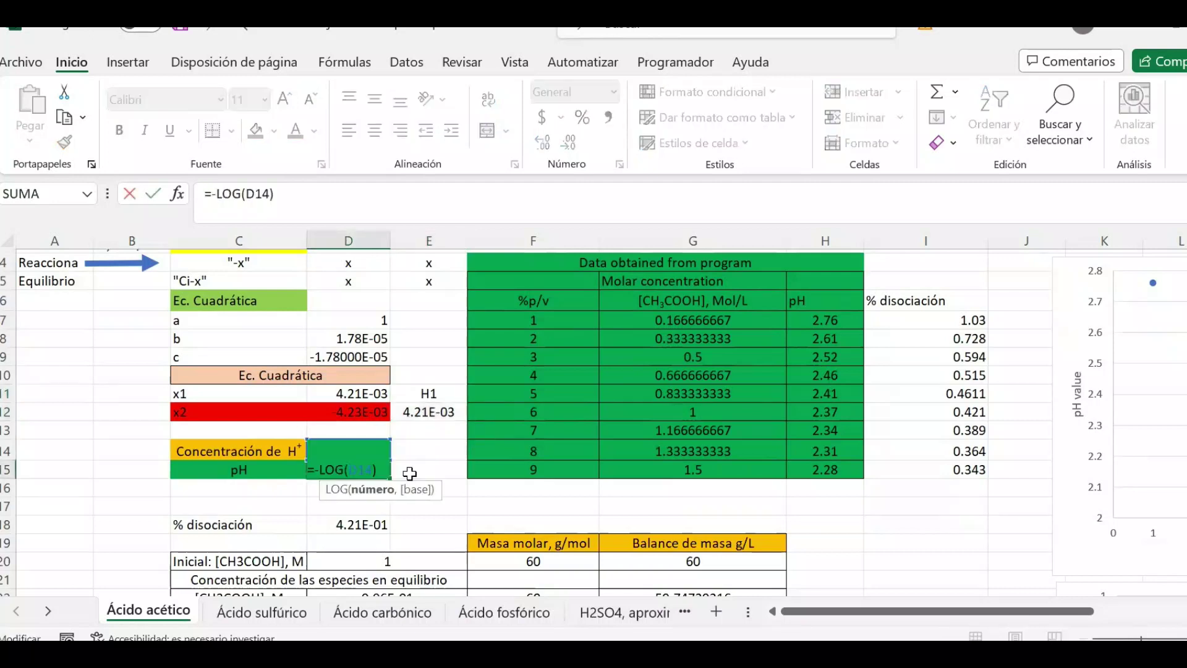
pyautogui.doubleClick(348, 525)
pyautogui.scroll(3, 347, 495)
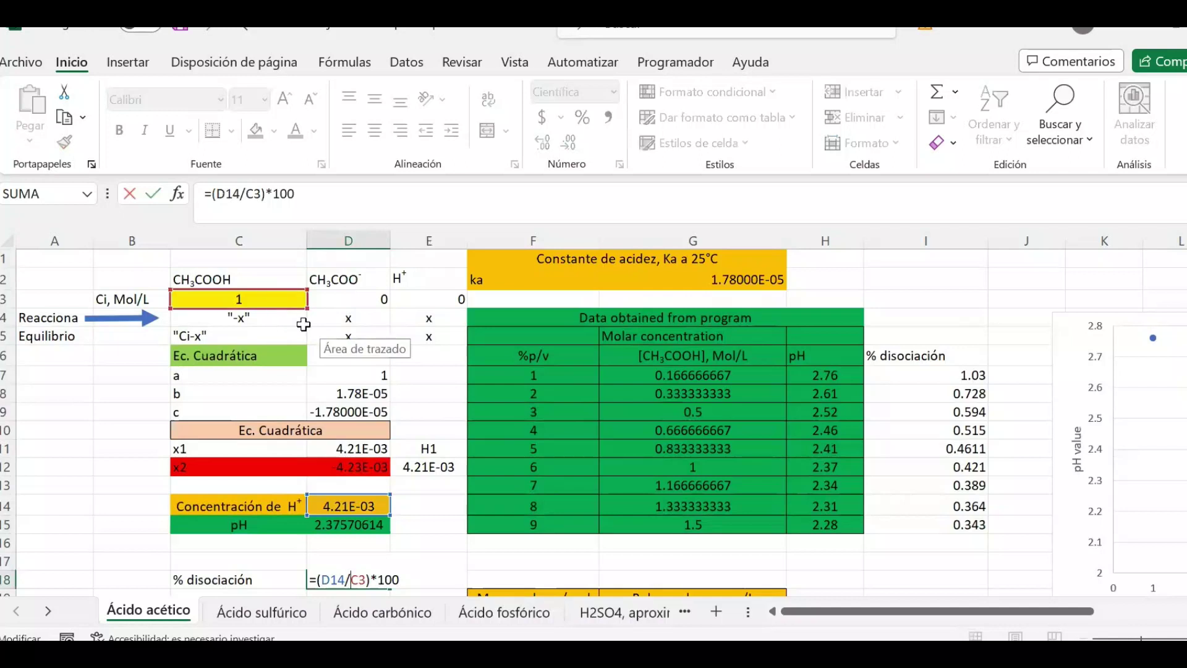
pyautogui.press('Return')
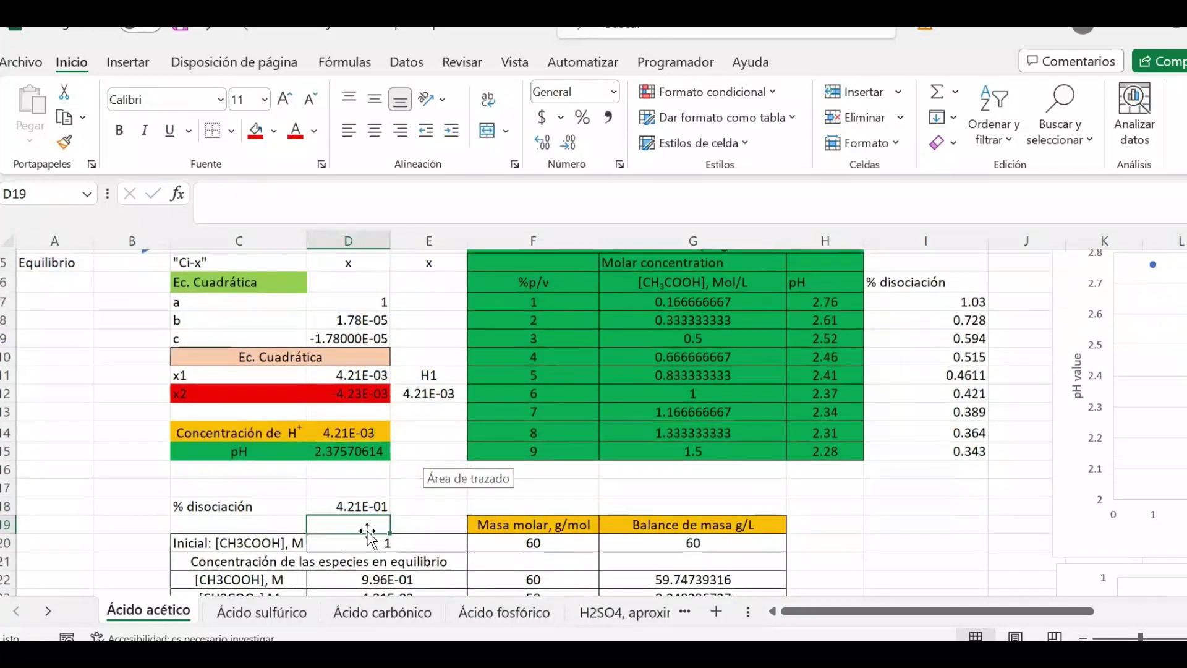
# - Change the number format of the % dissociation value in D18 to General
pyautogui.click(377, 507)
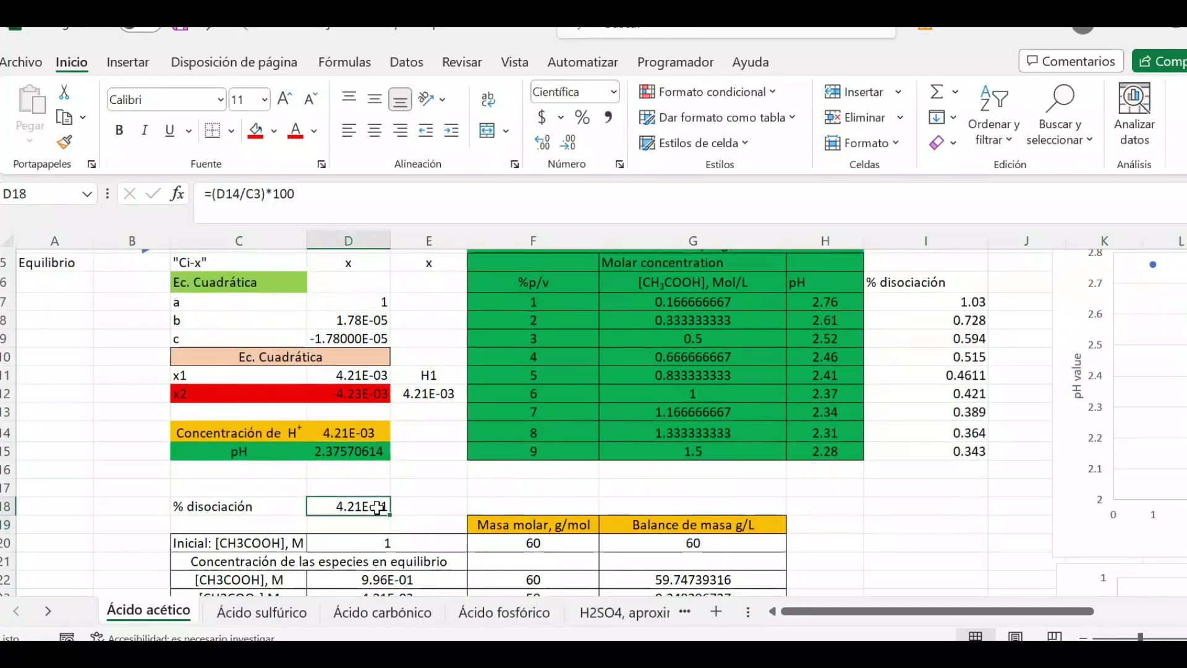
pyautogui.rightClick(378, 506)
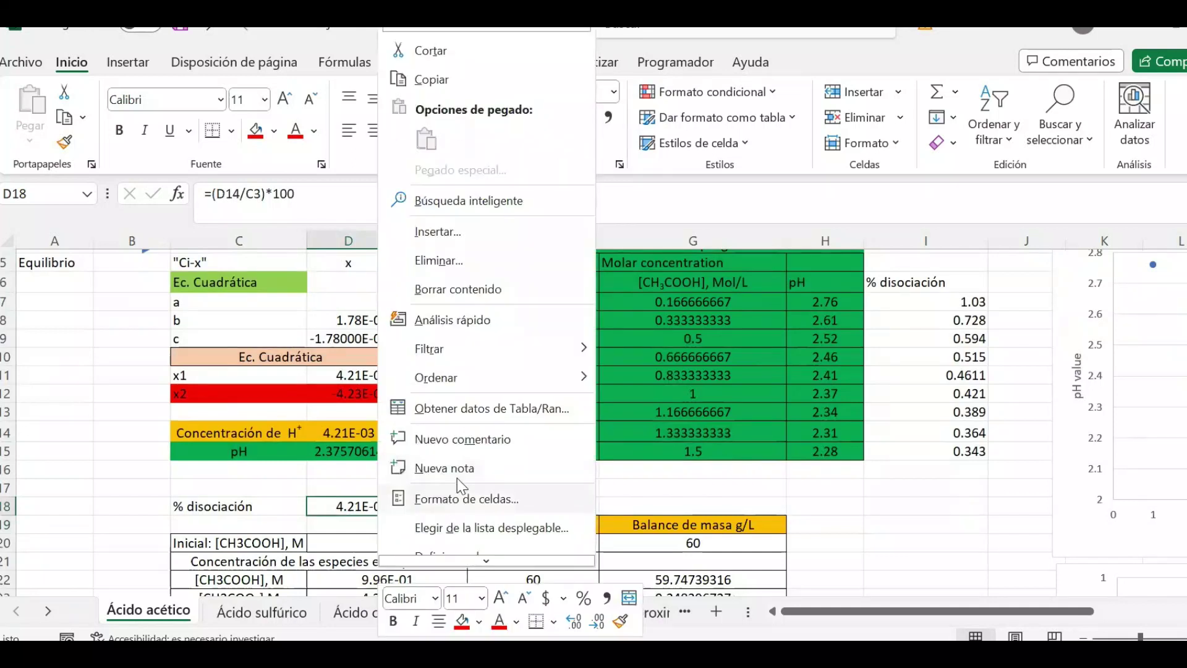
pyautogui.click(460, 494)
pyautogui.click(232, 233)
pyautogui.click(568, 624)
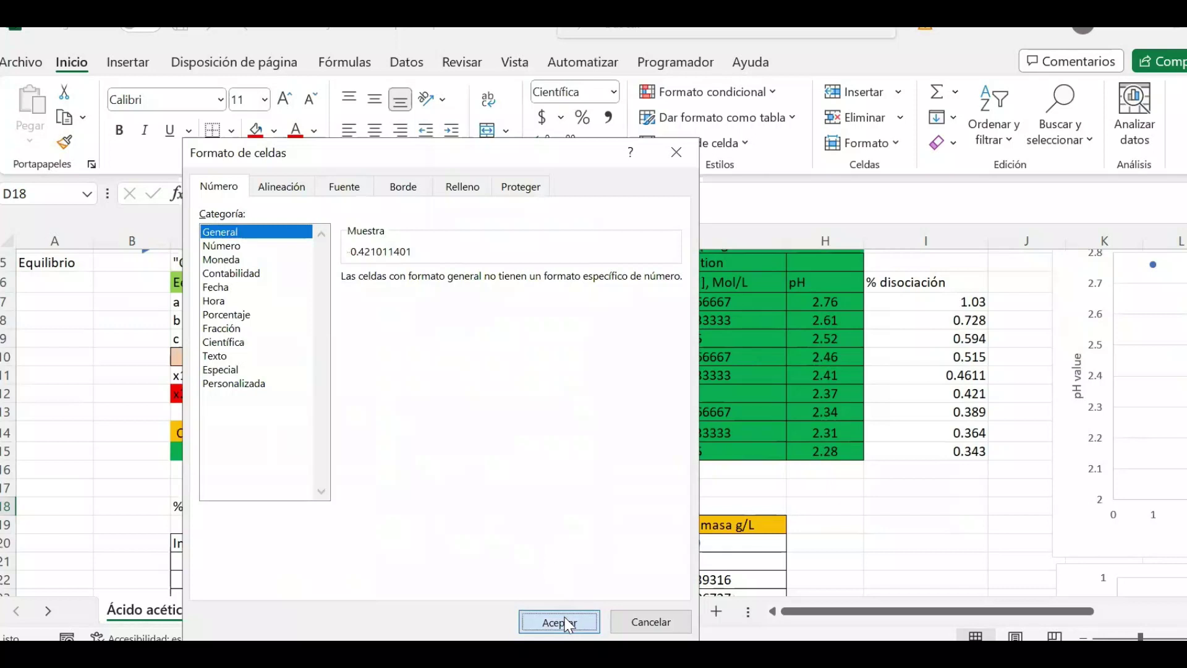
pyautogui.click(428, 488)
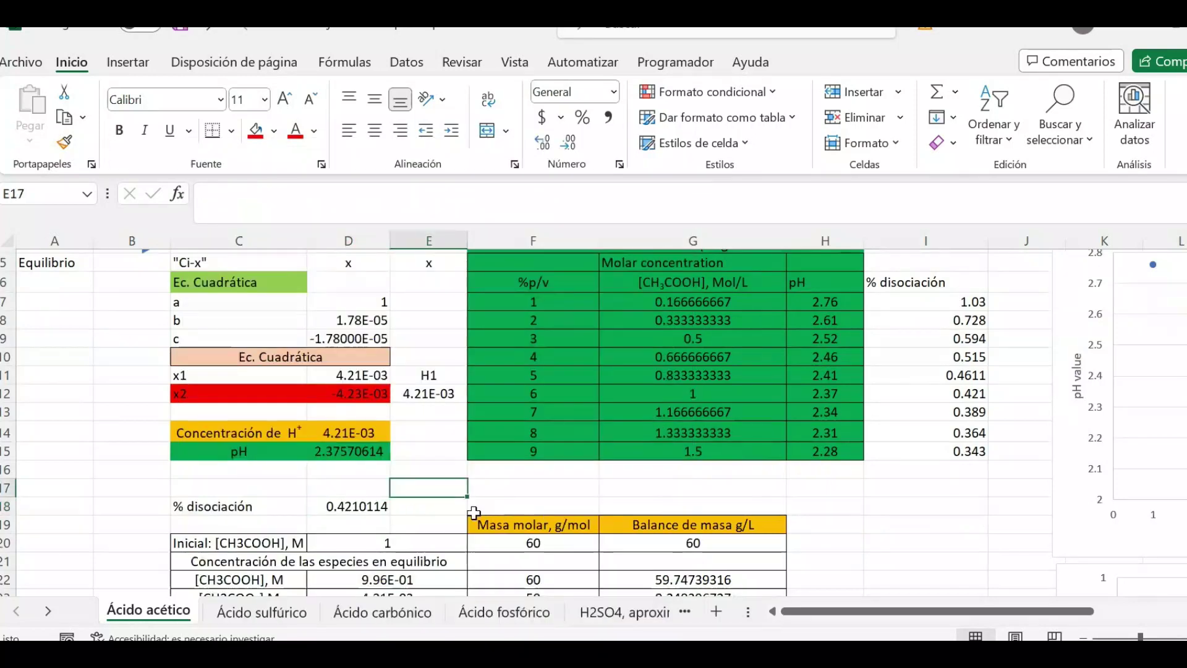
# - Review the initial concentration in C3 alongside the calculated results and the program data table
pyautogui.scroll(2, 474, 513)
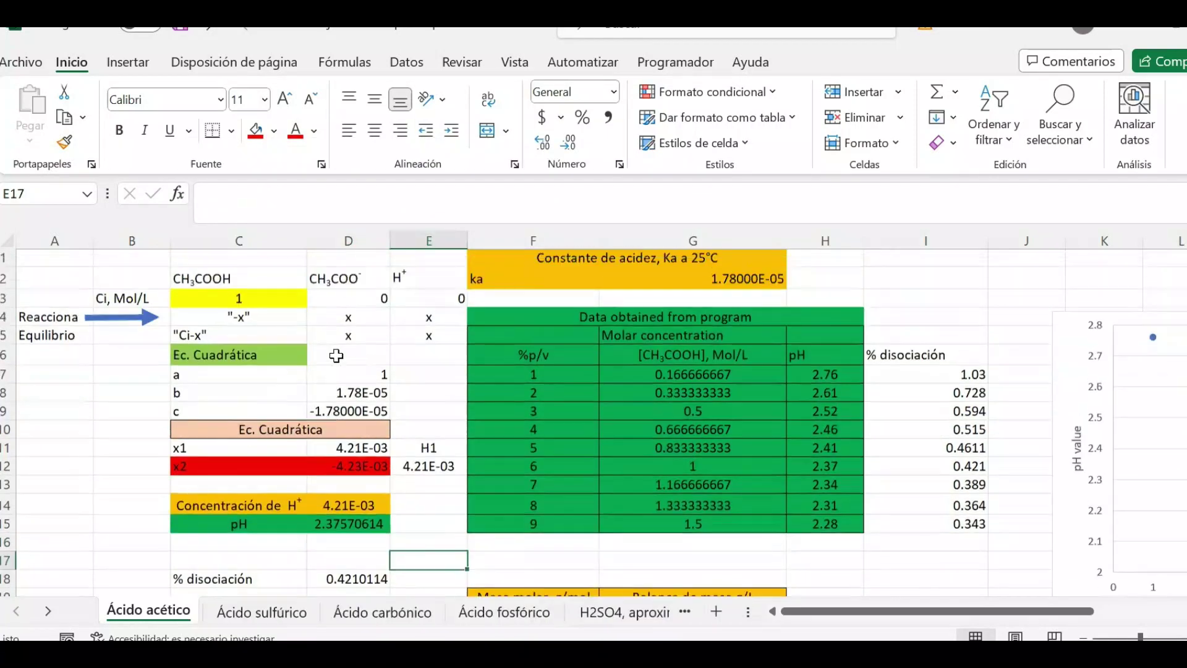
pyautogui.click(281, 303)
pyautogui.scroll(-2, 406, 455)
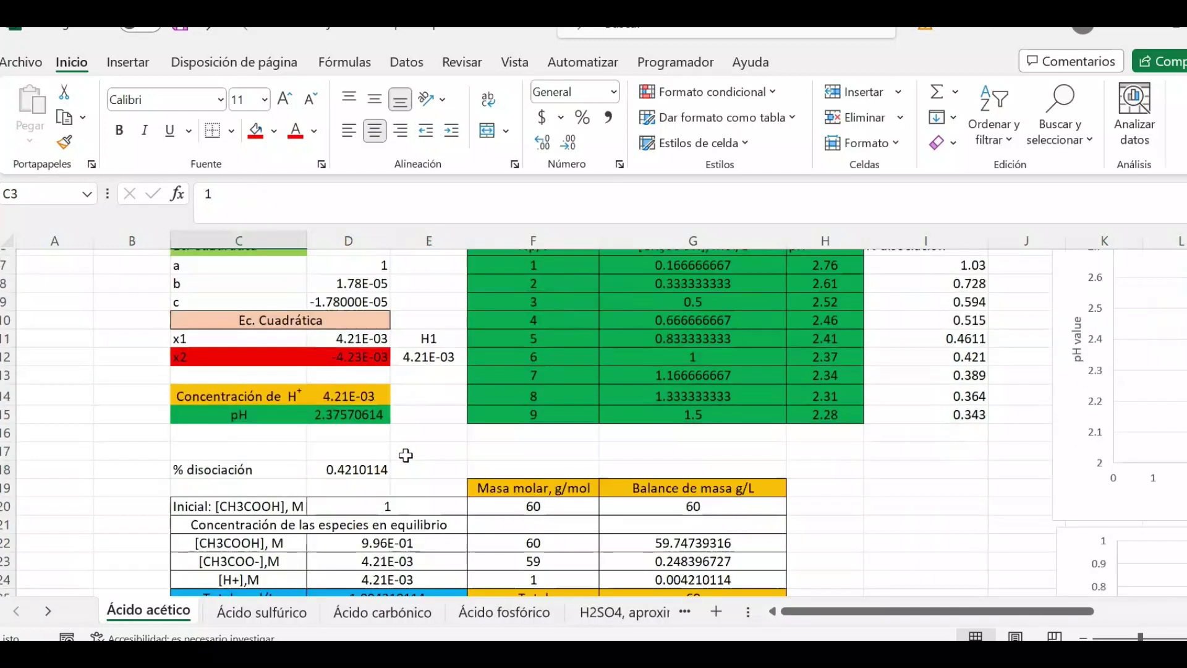
pyautogui.scroll(1, 406, 455)
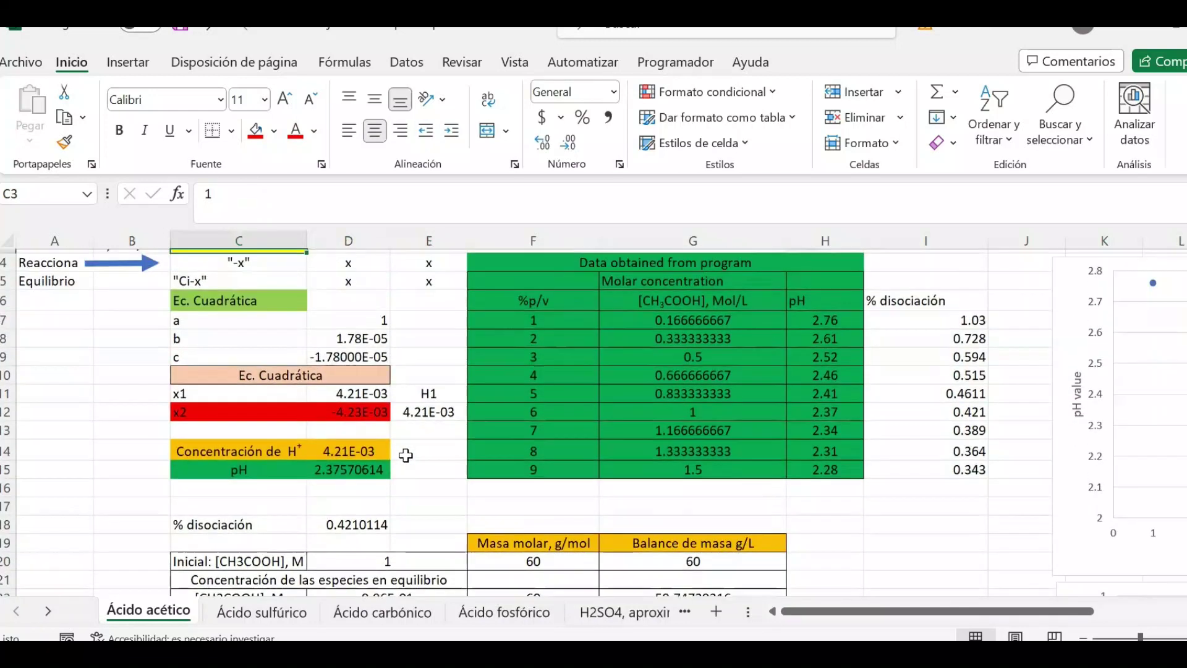
pyautogui.scroll(1, 362, 402)
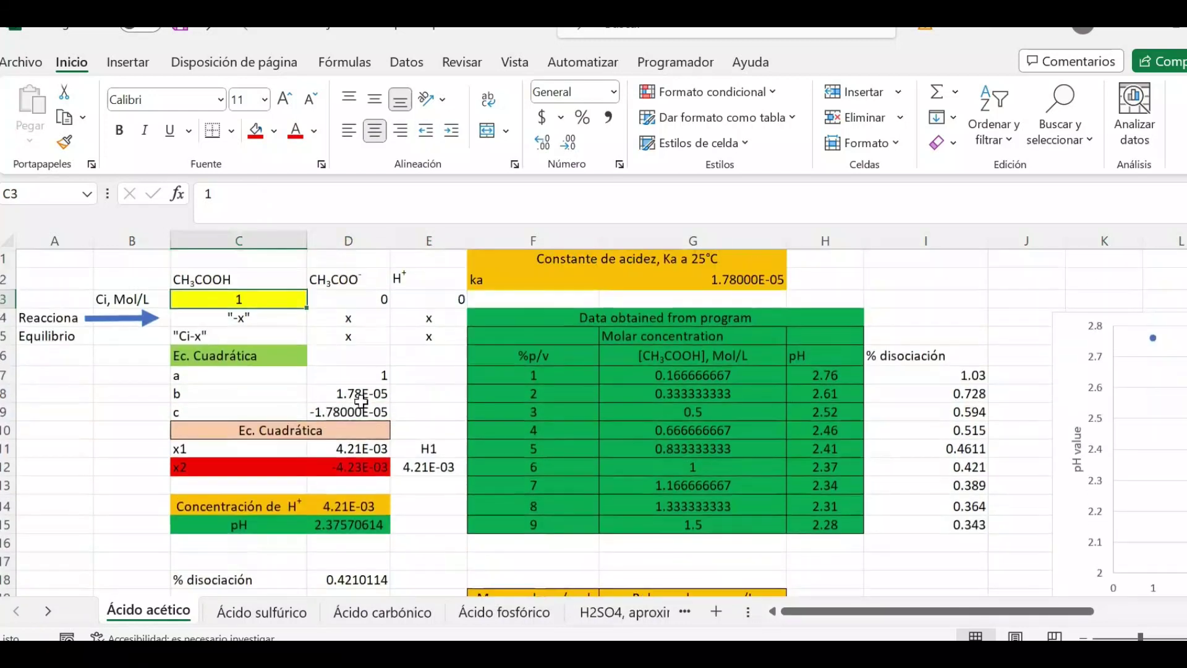
pyautogui.click(683, 369)
# - Fill the 5 %p/v row of the data table, cells F11:H11, with red
pyautogui.moveTo(550, 450); pyautogui.dragTo(825, 444)
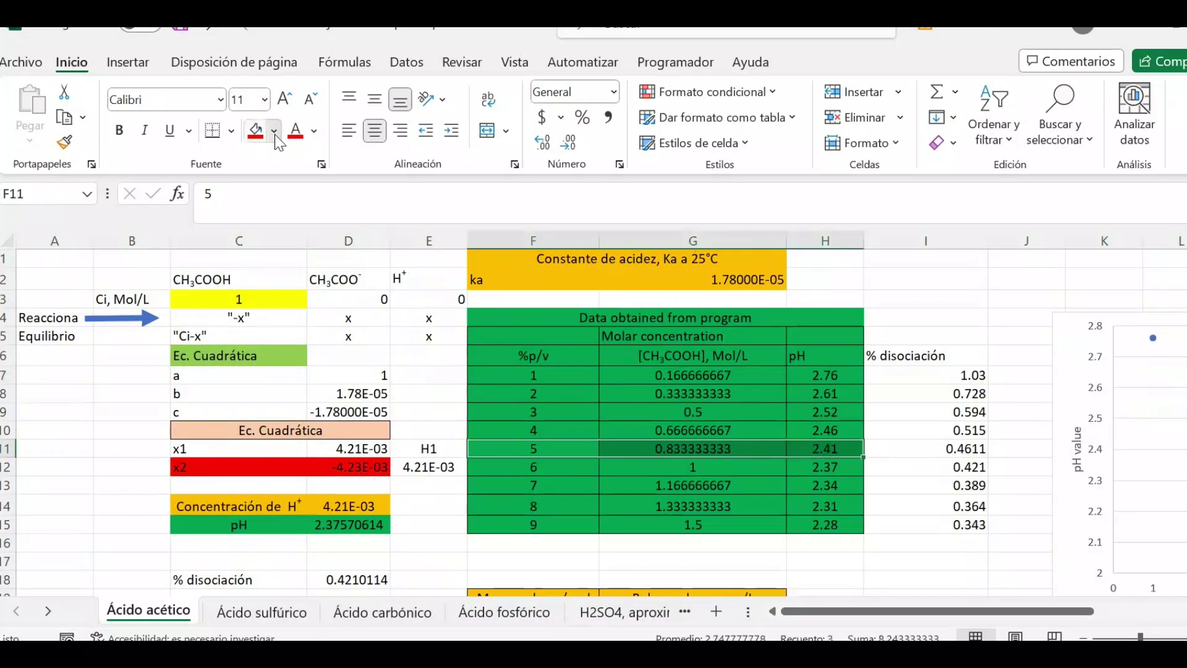
pyautogui.click(273, 136)
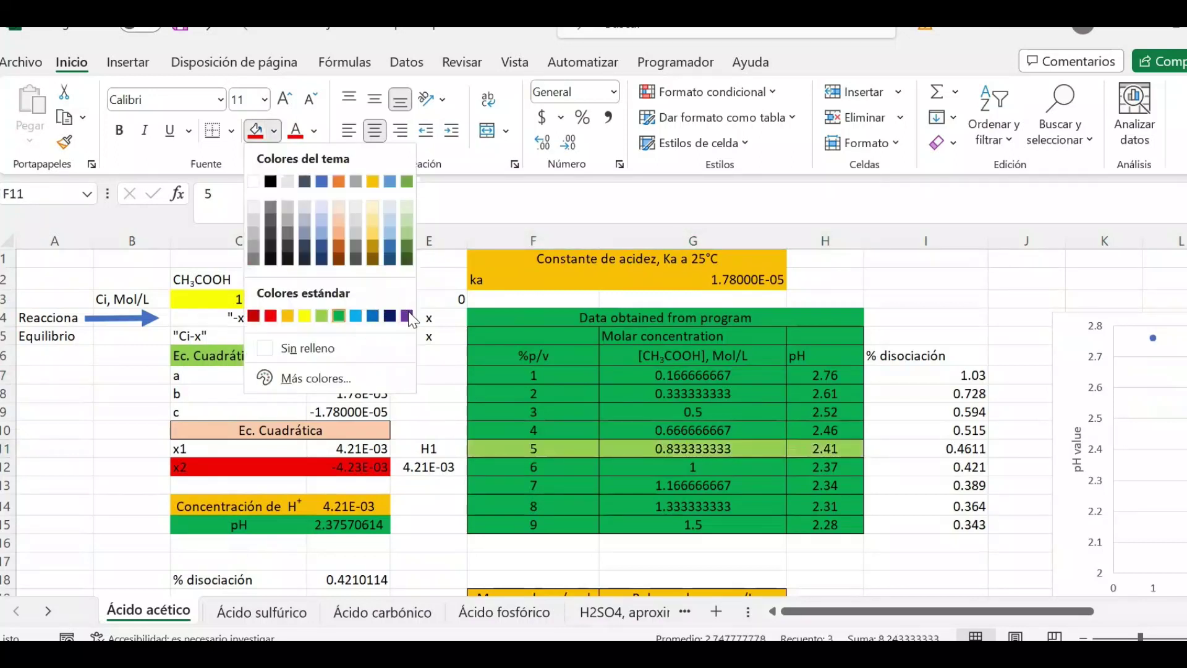
pyautogui.click(581, 451)
pyautogui.moveTo(553, 446); pyautogui.dragTo(804, 449)
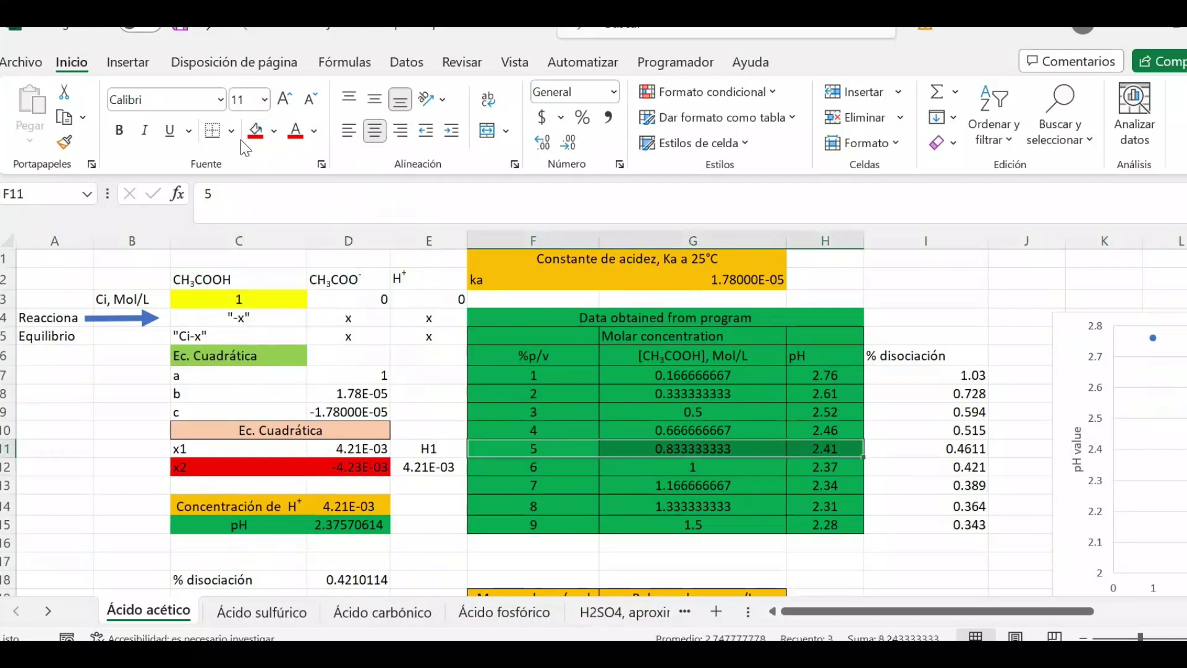
pyautogui.click(255, 132)
pyautogui.click(906, 296)
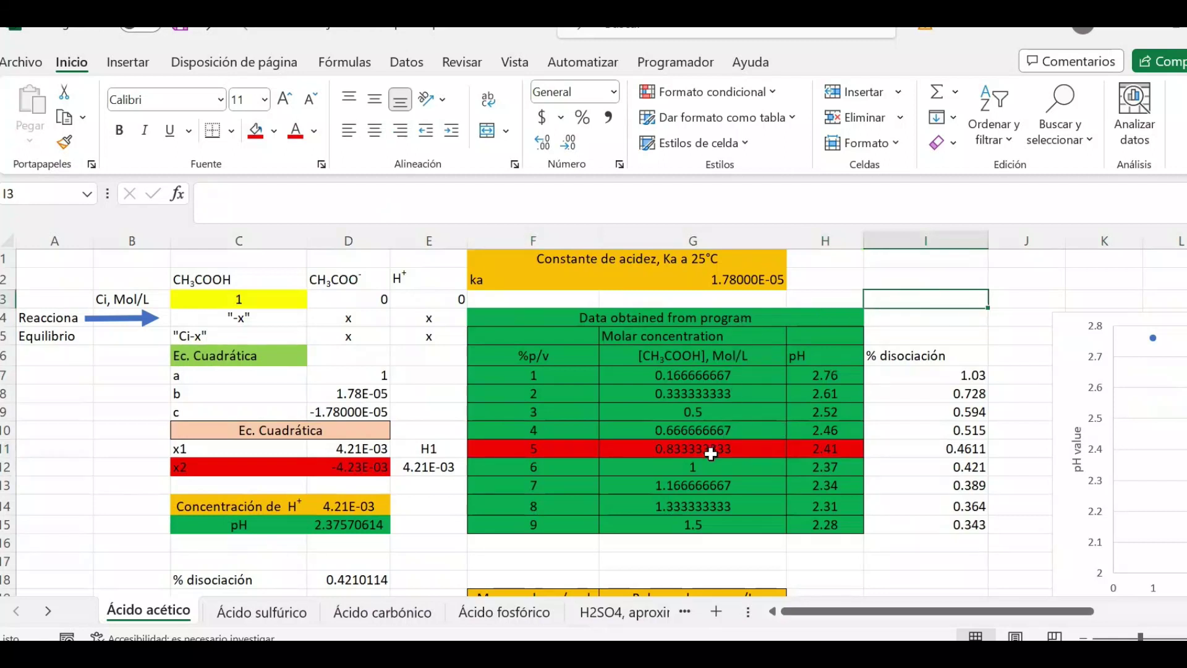
# - Examine the %p/v values in F7:F15 and the molar concentration formulas beside them in column G
pyautogui.click(710, 453)
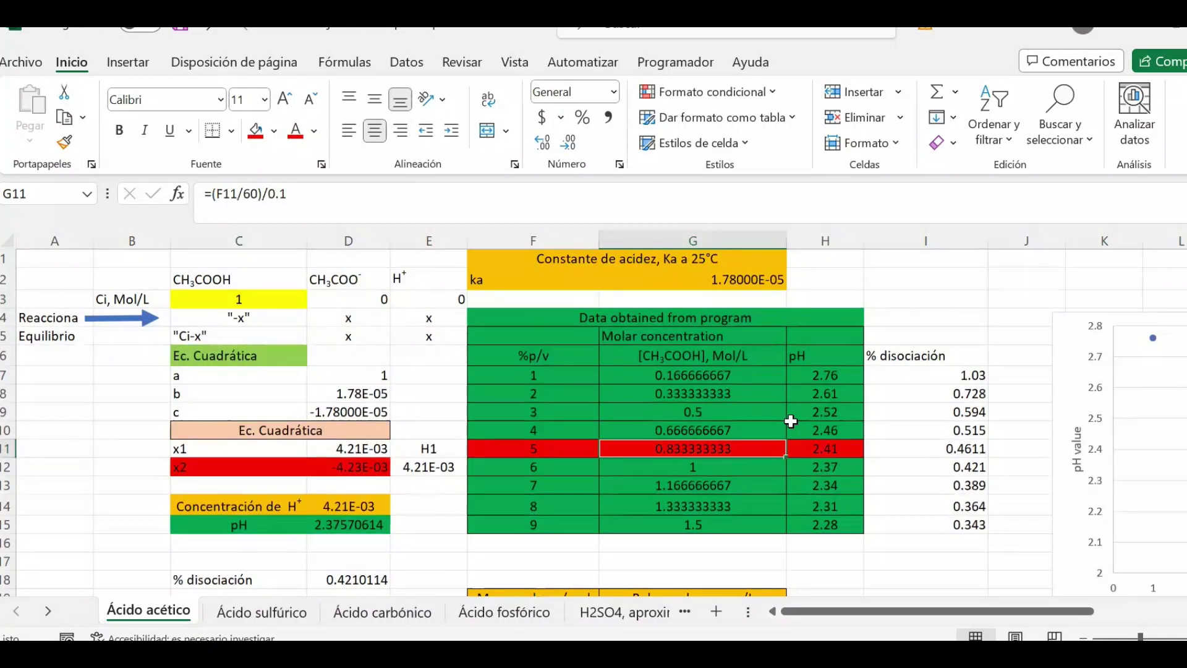
pyautogui.click(551, 451)
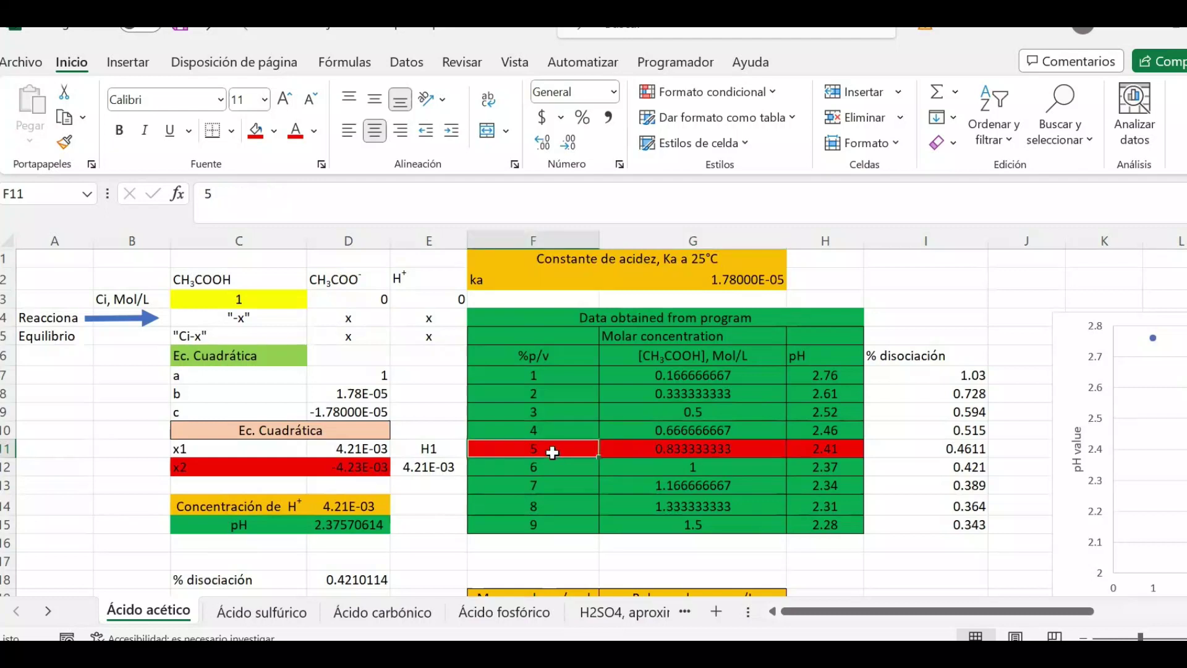
pyautogui.moveTo(574, 376); pyautogui.dragTo(567, 523)
pyautogui.click(646, 377)
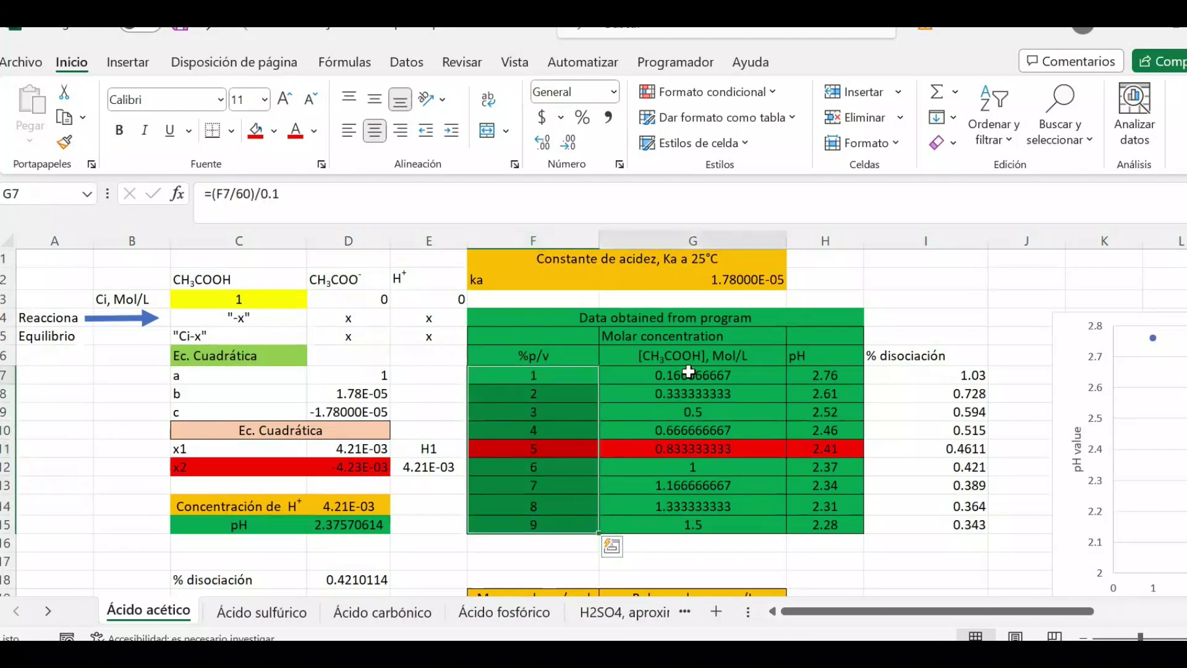
pyautogui.click(699, 389)
pyautogui.click(709, 424)
pyautogui.click(727, 466)
pyautogui.click(726, 487)
pyautogui.click(717, 507)
pyautogui.click(715, 523)
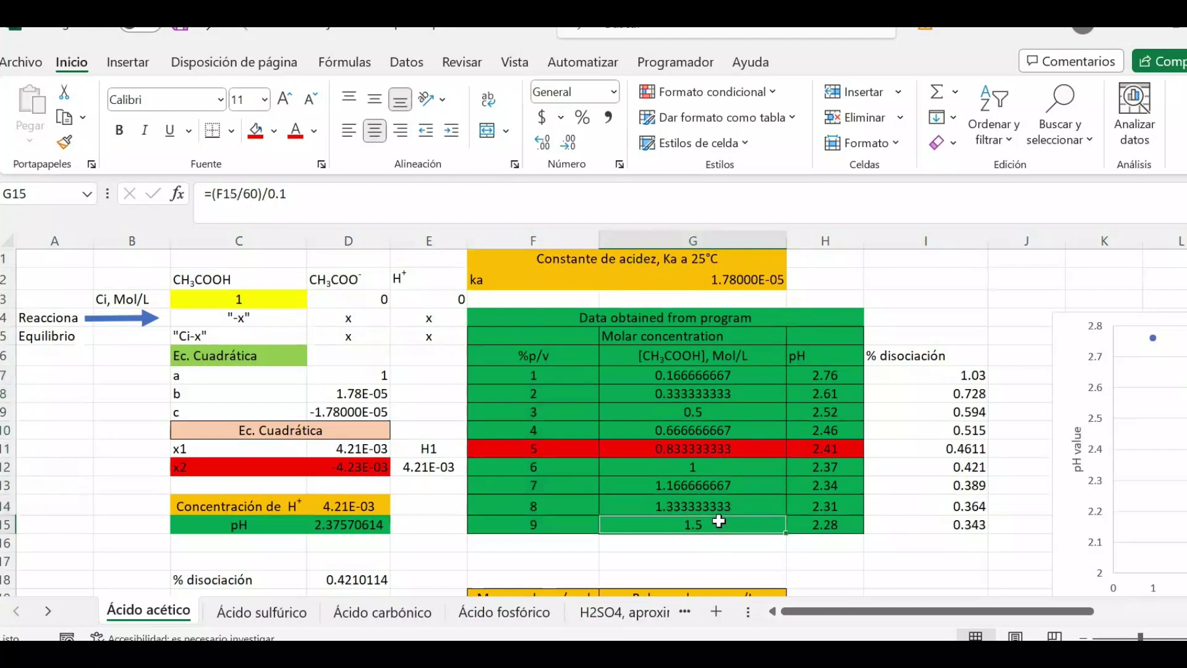
# - Set the initial CH₃COOH concentration in C3 to 0.8333
pyautogui.click(256, 302)
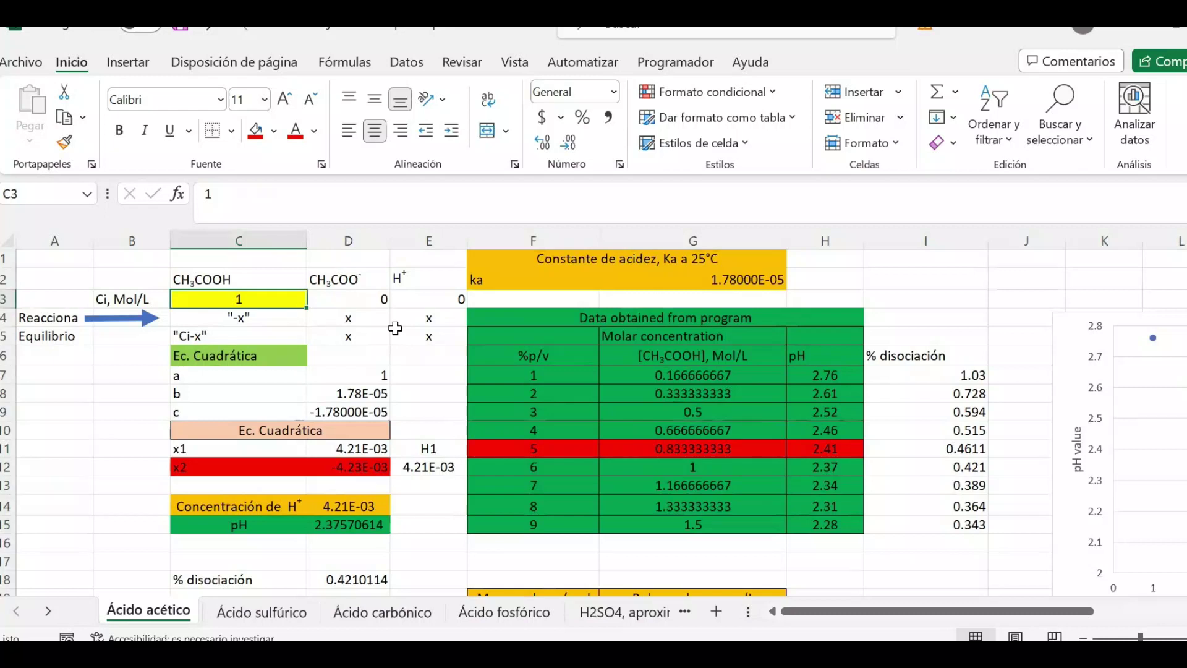
pyautogui.write('0.8333')
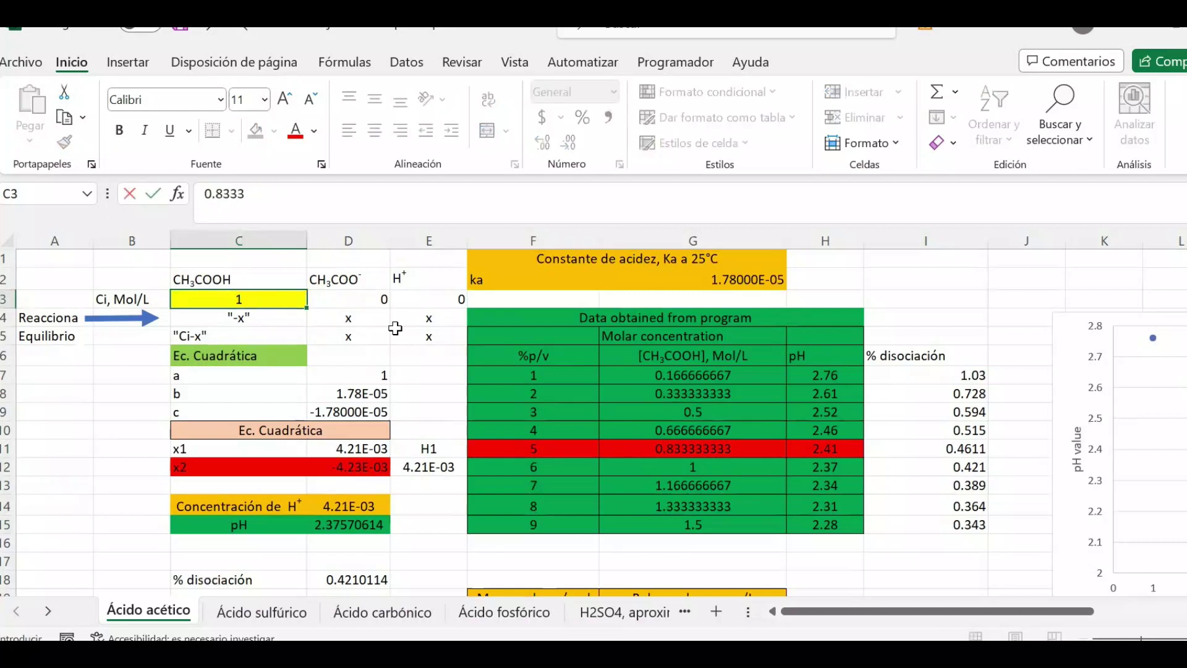
pyautogui.press('Return')
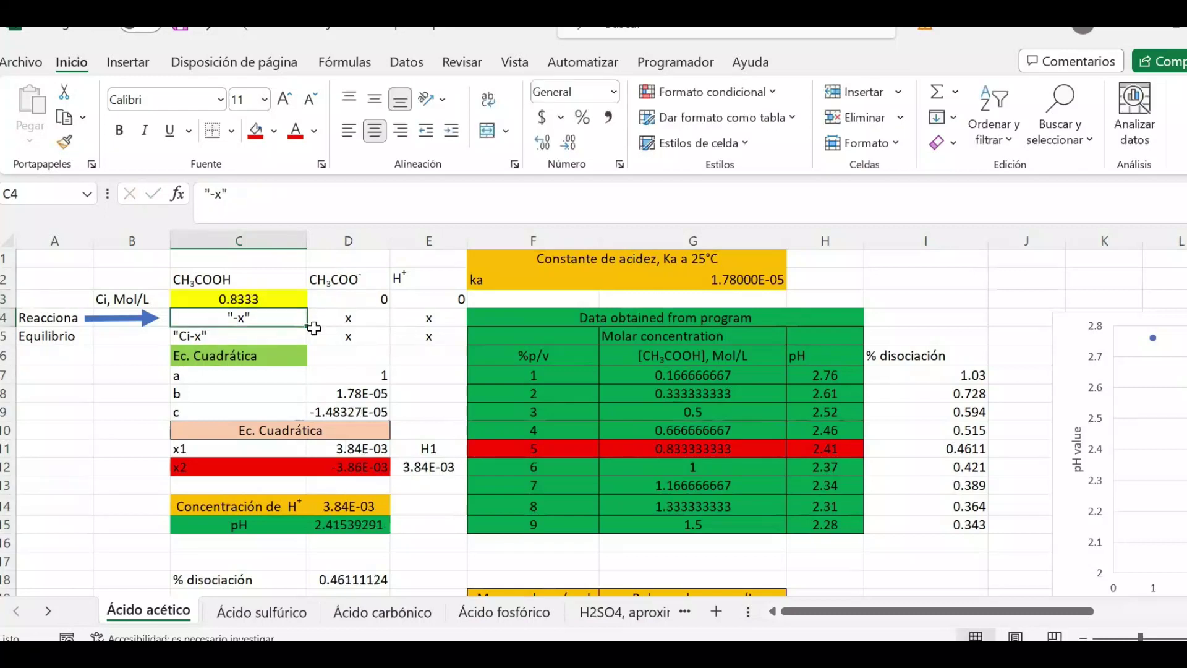
# - Compare the calculated pH in D15 and % dissociation in D18 with the tabulated values for the 5 %p/v row
pyautogui.scroll(-1, 319, 355)
pyautogui.click(349, 524)
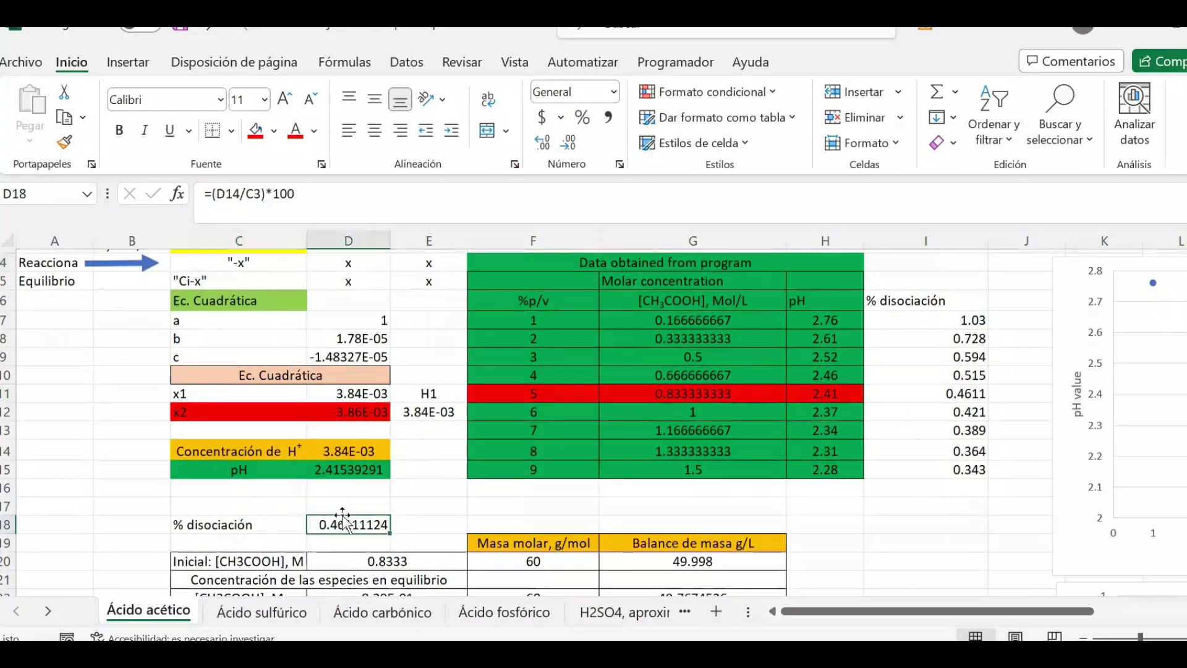
pyautogui.scroll(1, 378, 463)
pyautogui.click(353, 524)
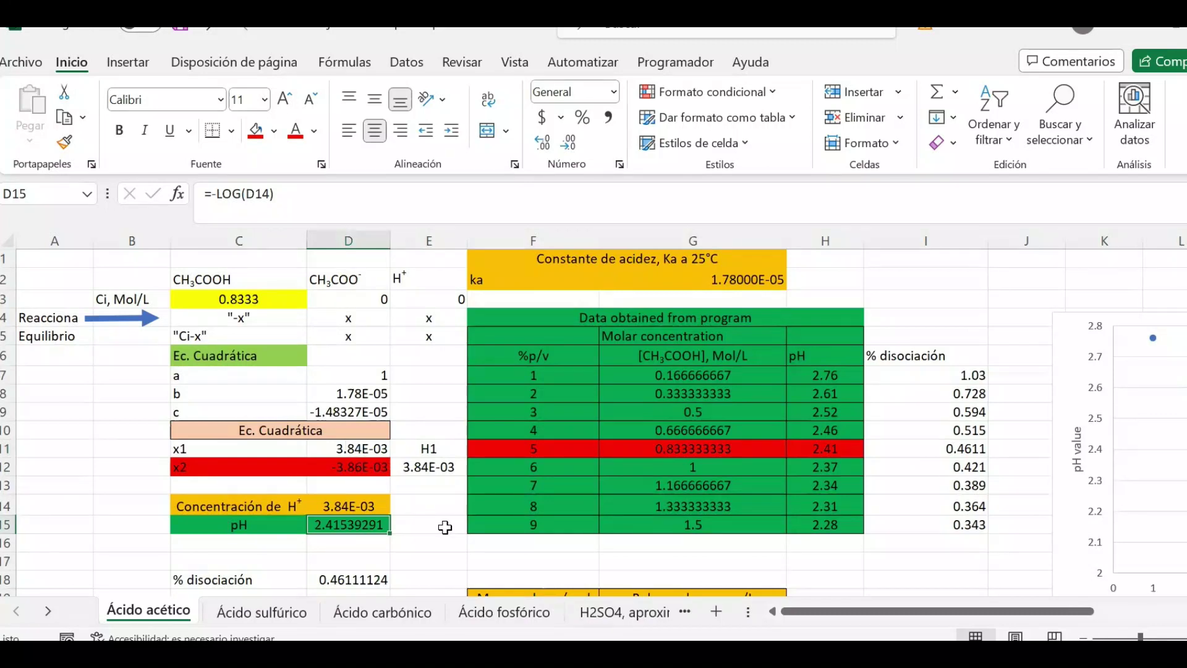
pyautogui.click(972, 452)
pyautogui.press('Down')
pyautogui.click(959, 449)
pyautogui.click(963, 411)
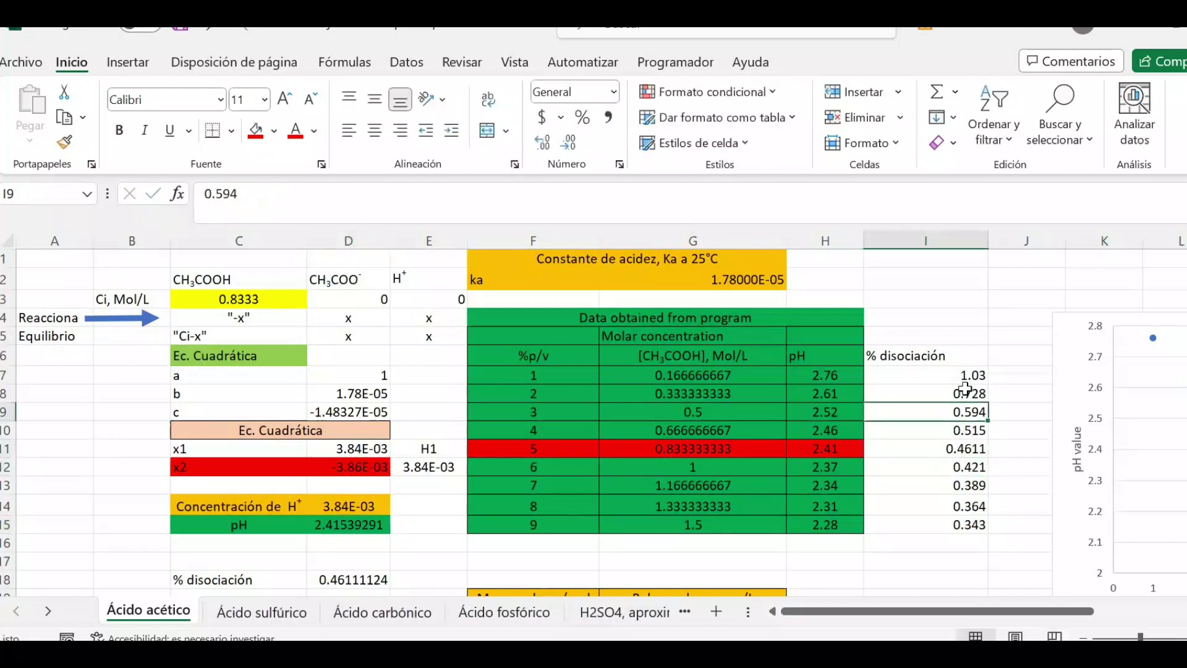
pyautogui.click(340, 581)
pyautogui.click(918, 452)
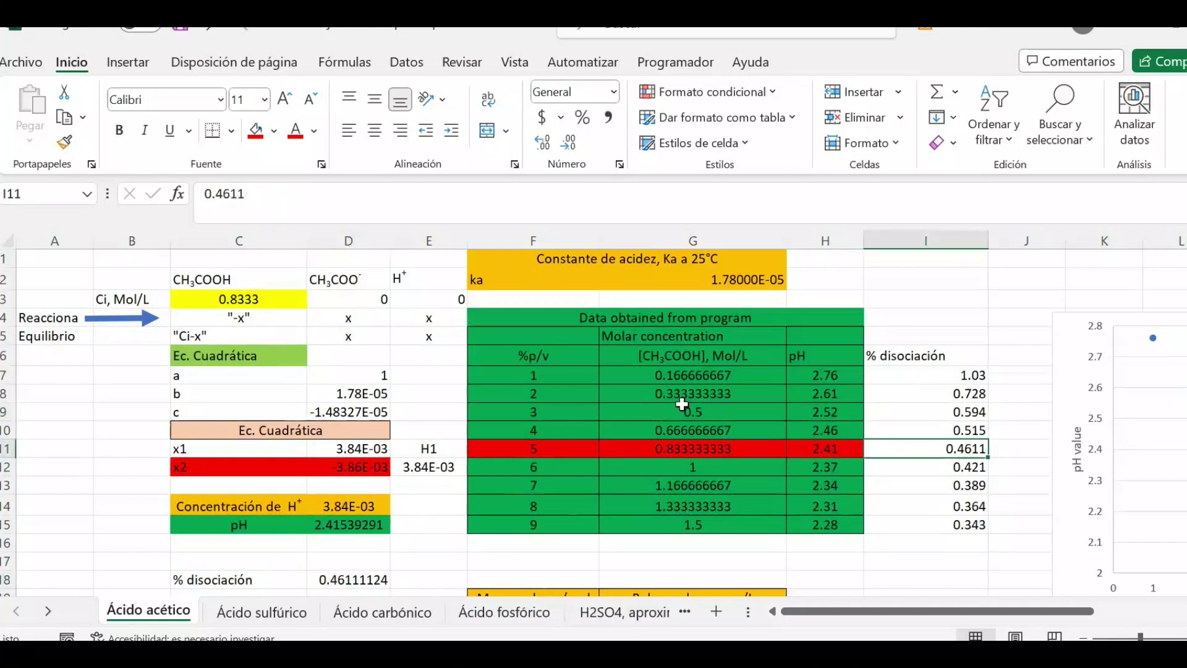
# - Review the tabulated pH values in H7:H15 and the % dissociation values in I7:I15
pyautogui.click(851, 378)
pyautogui.moveTo(838, 398); pyautogui.dragTo(837, 524)
pyautogui.moveTo(926, 381); pyautogui.dragTo(925, 524)
# - Examine the scatter charts of pH and % dissociation, including the [CH3COOH],% p/v axis title of the pH chart
pyautogui.moveTo(945, 611); pyautogui.dragTo(1144, 588)
pyautogui.click(1122, 522)
pyautogui.scroll(-2, 970, 436)
pyautogui.scroll(-4, 969, 431)
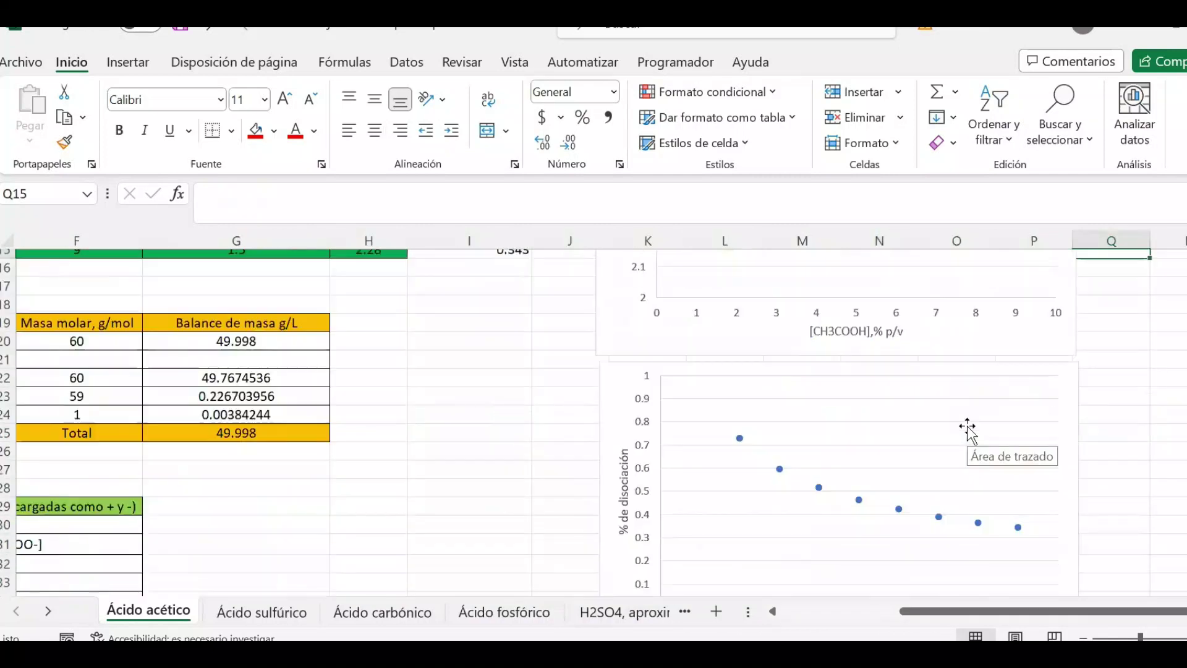
pyautogui.scroll(6, 970, 428)
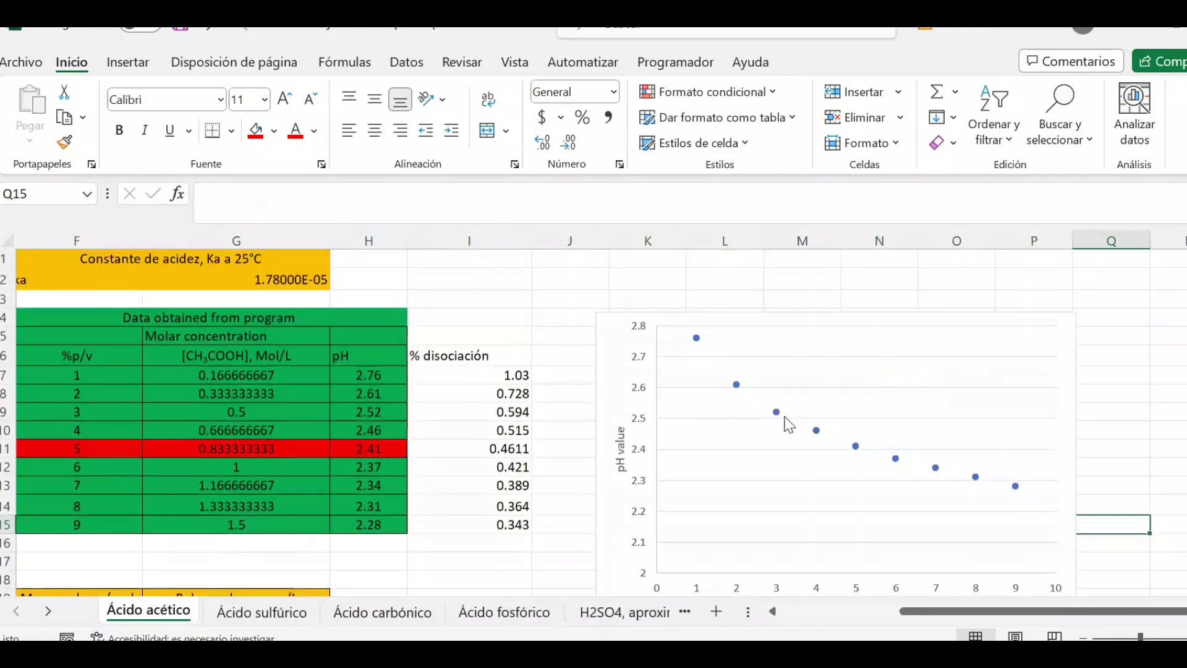
pyautogui.scroll(-1, 778, 420)
pyautogui.click(785, 457)
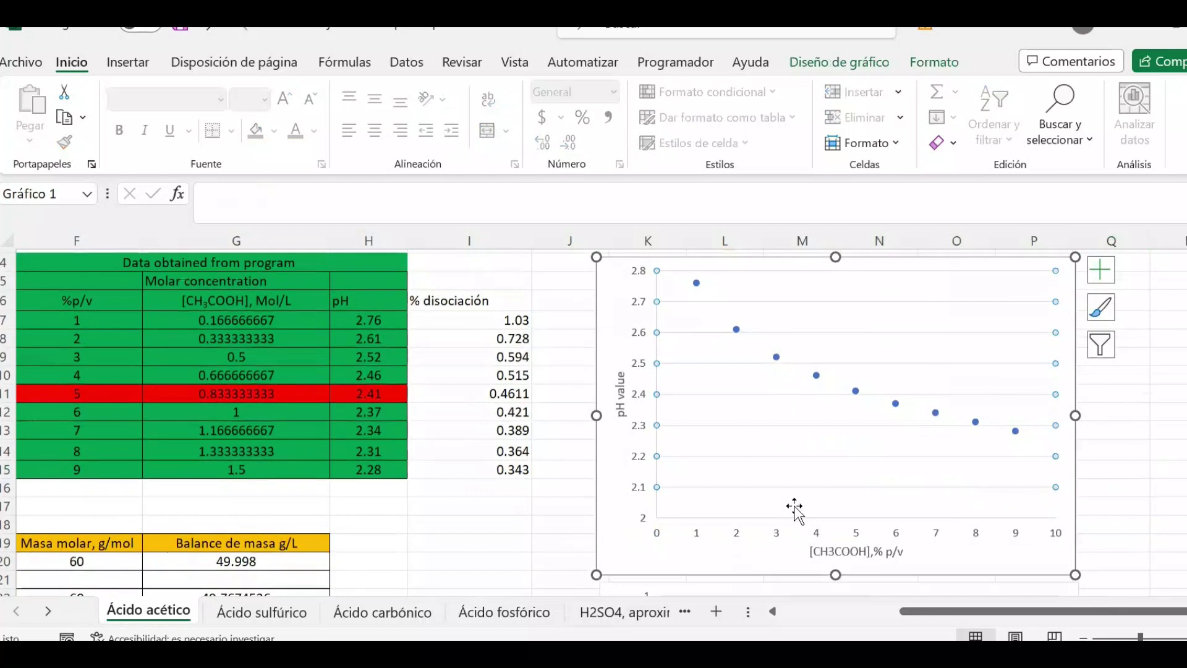
pyautogui.click(1088, 526)
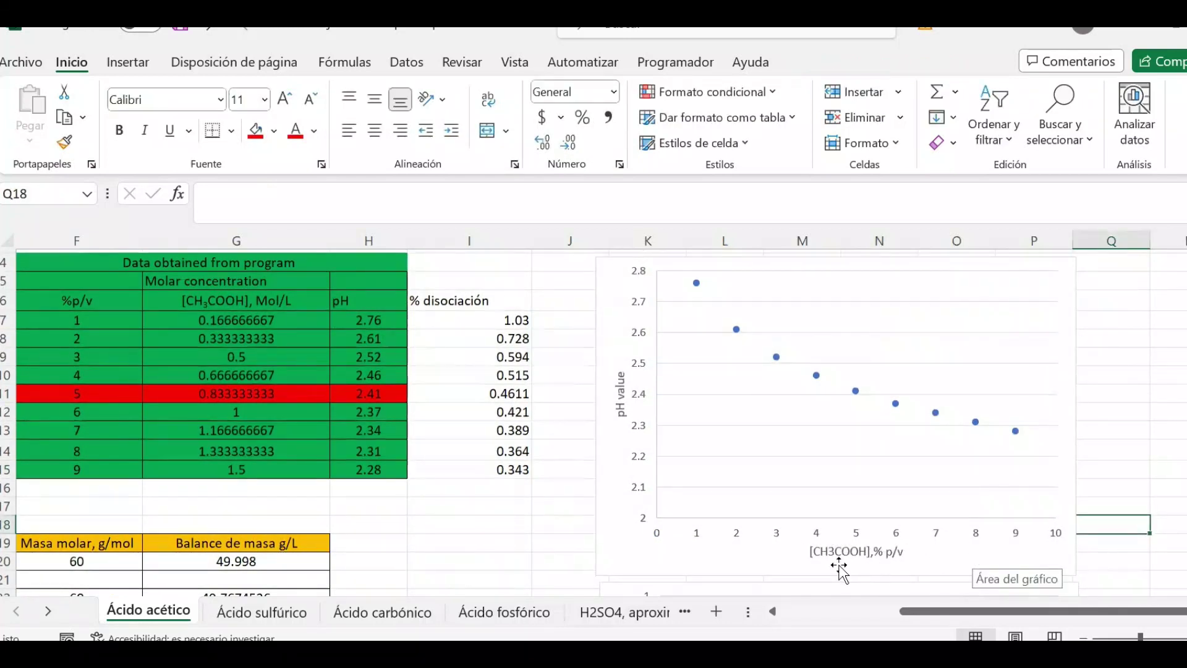
pyautogui.click(876, 547)
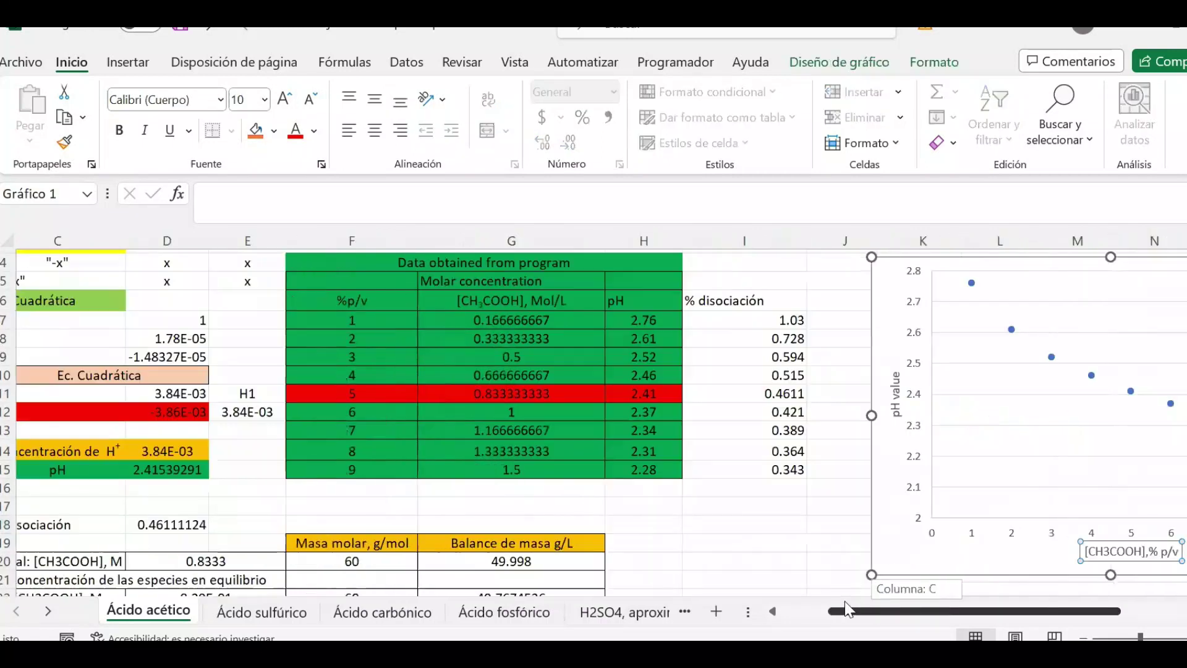
# - Change the X values of the pH scatter chart's series to the molar concentrations in G7:G15
pyautogui.moveTo(924, 611); pyautogui.dragTo(853, 611)
pyautogui.click(475, 320)
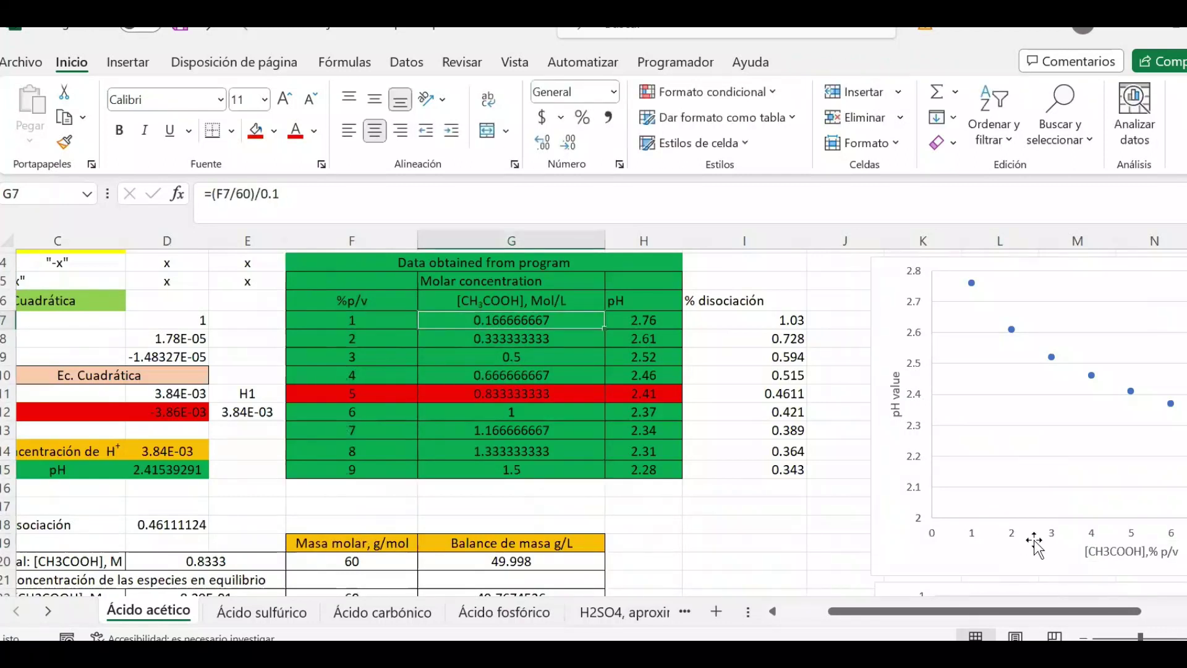
pyautogui.doubleClick(1010, 532)
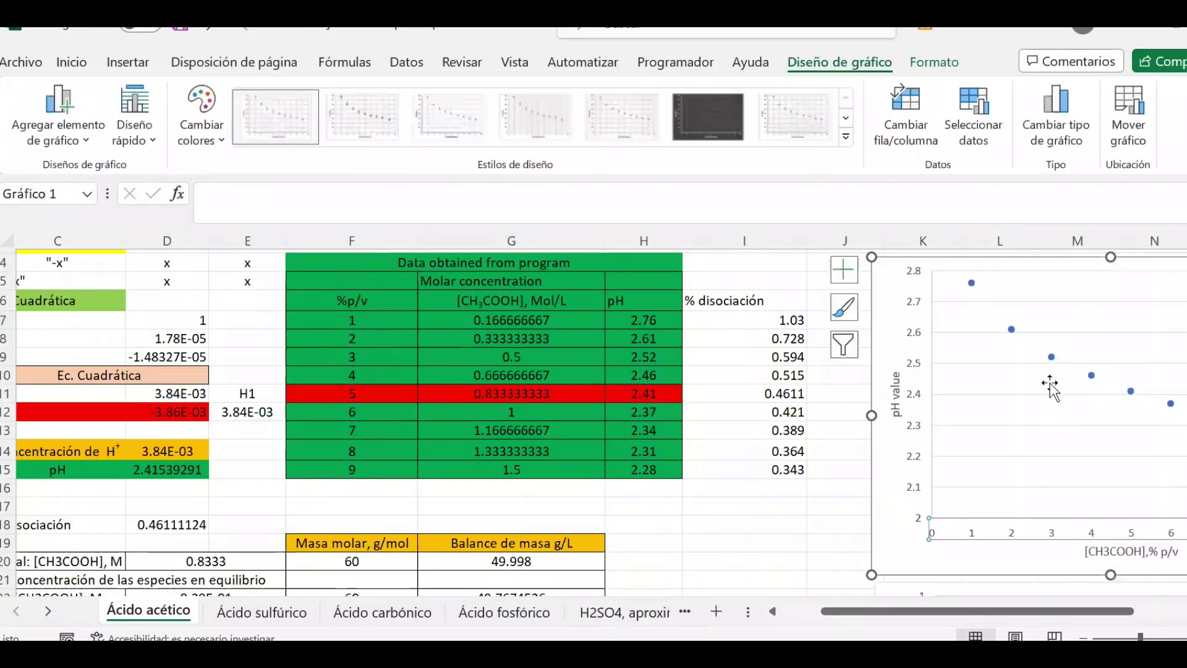
pyautogui.click(1050, 353)
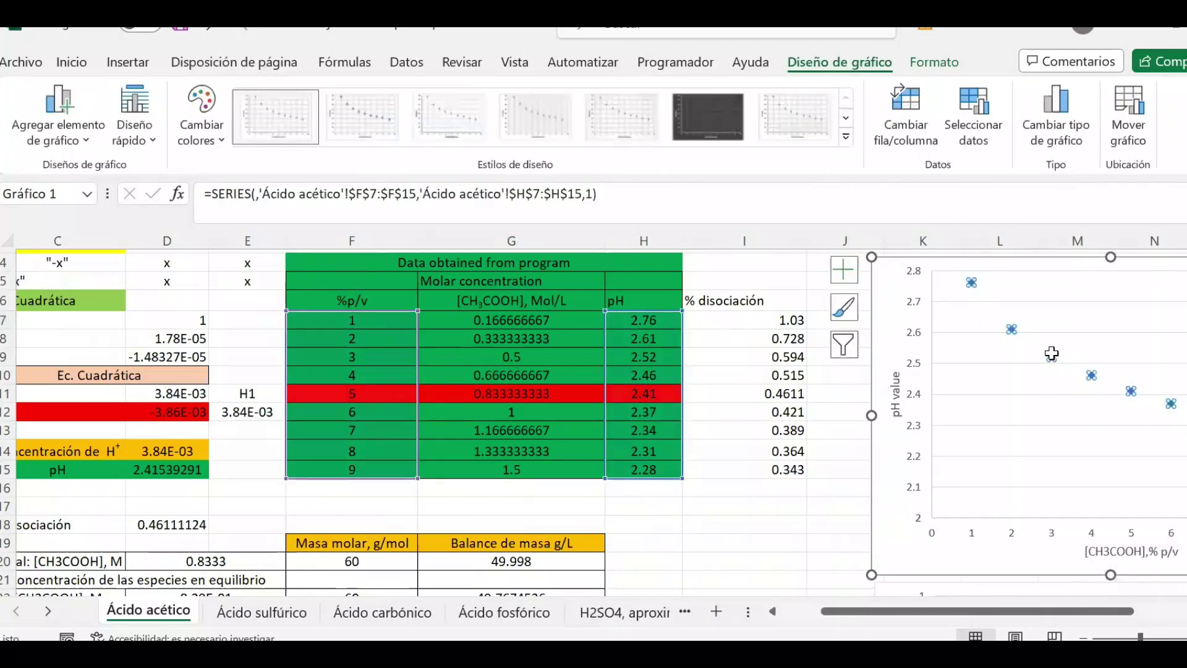
pyautogui.rightClick(1051, 355)
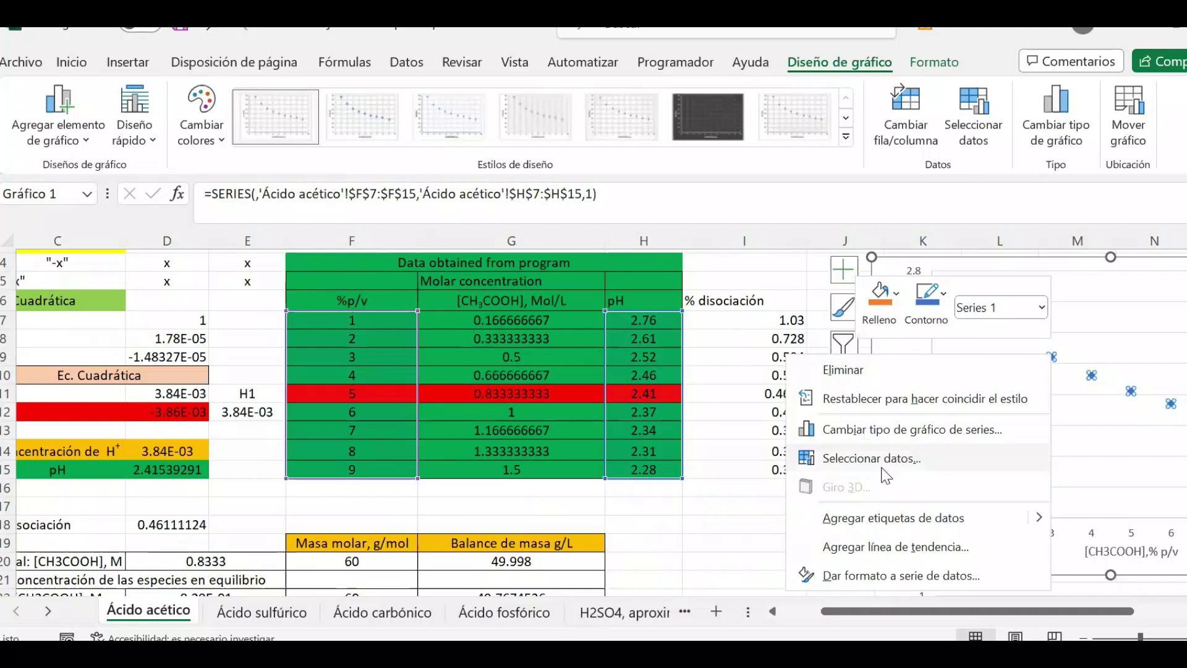
pyautogui.click(871, 458)
pyautogui.click(630, 419)
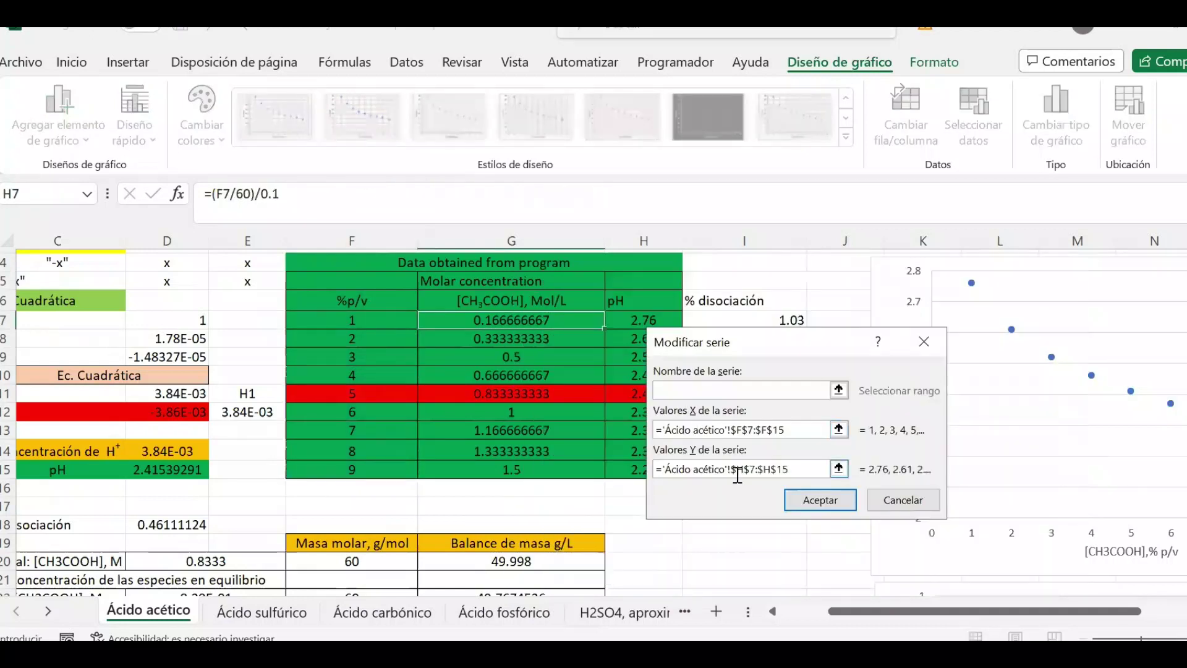
pyautogui.click(751, 430)
pyautogui.moveTo(788, 430); pyautogui.dragTo(660, 411)
pyautogui.press('BackSpace')
pyautogui.press('BackSpace')
pyautogui.press('BackSpace')
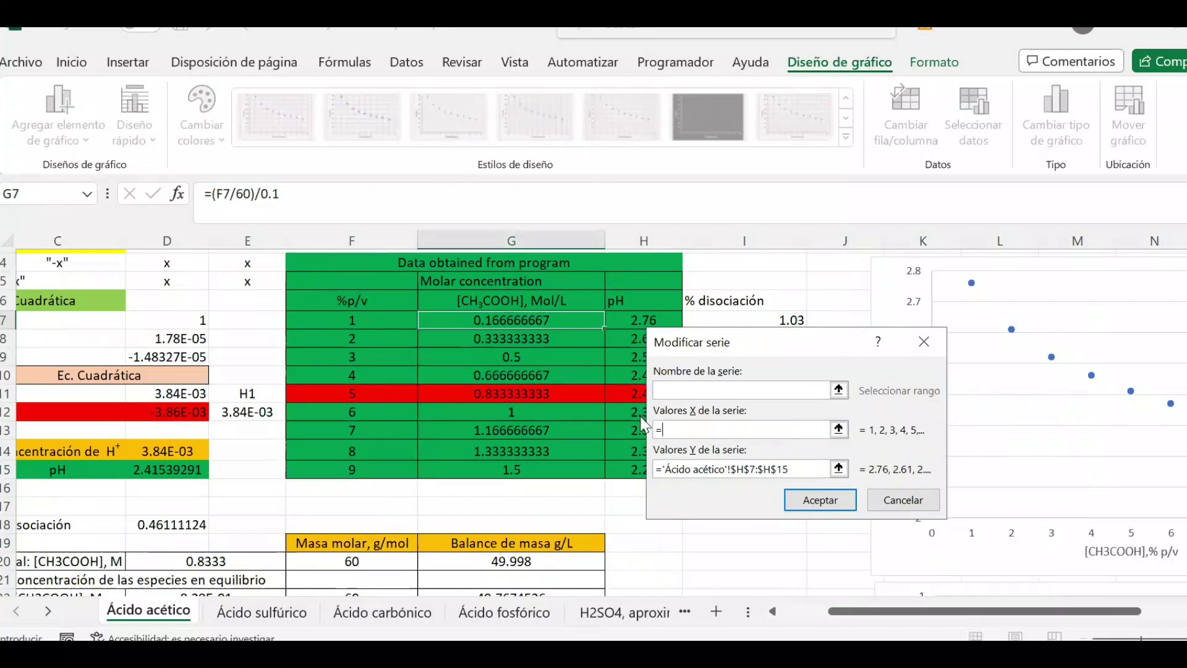
pyautogui.click(572, 323)
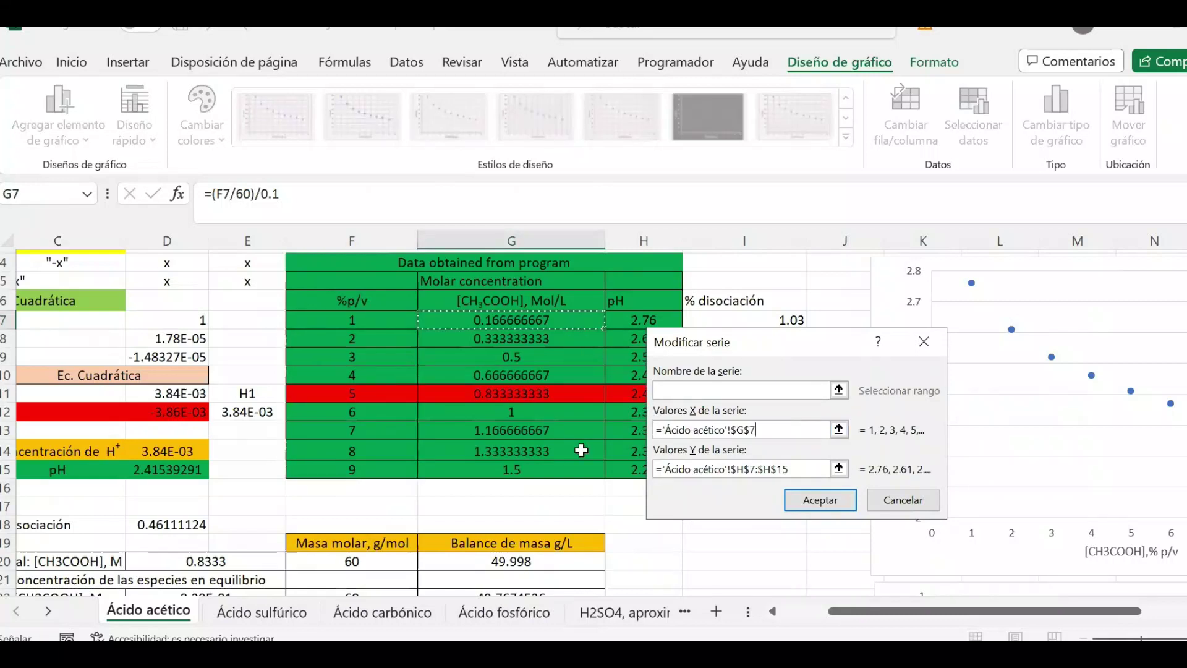
pyautogui.moveTo(581, 450); pyautogui.dragTo(575, 467)
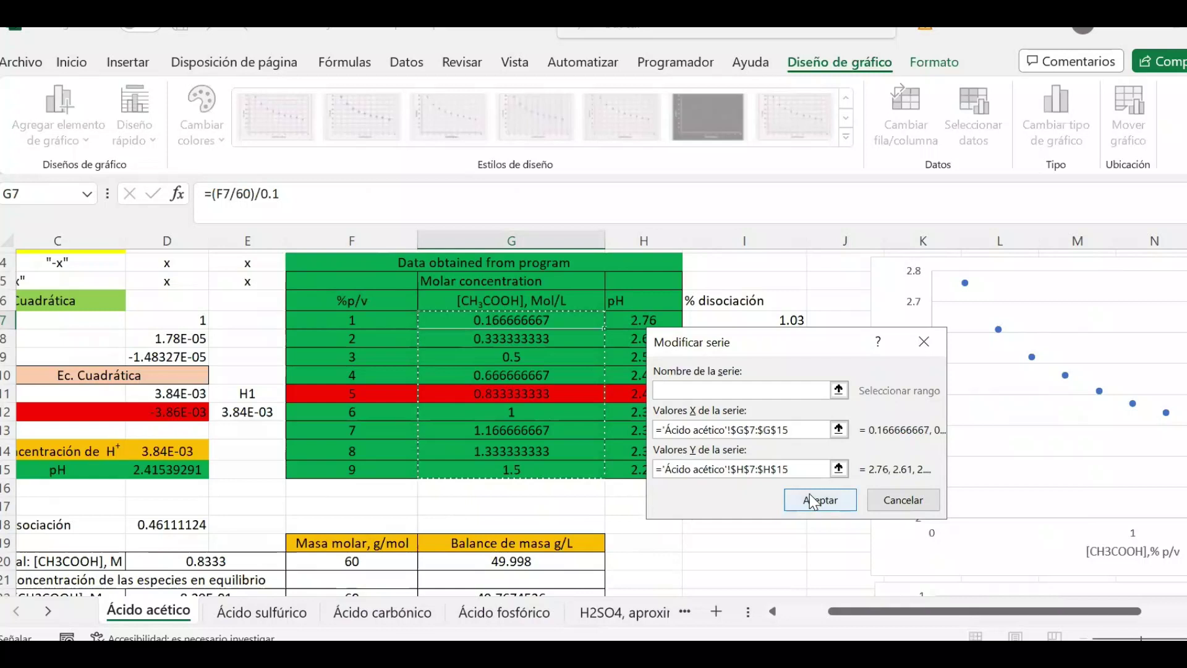
pyautogui.click(811, 501)
# - Change the unit in the pH chart's horizontal axis title so it reads [CH3COOH],M
pyautogui.click(954, 567)
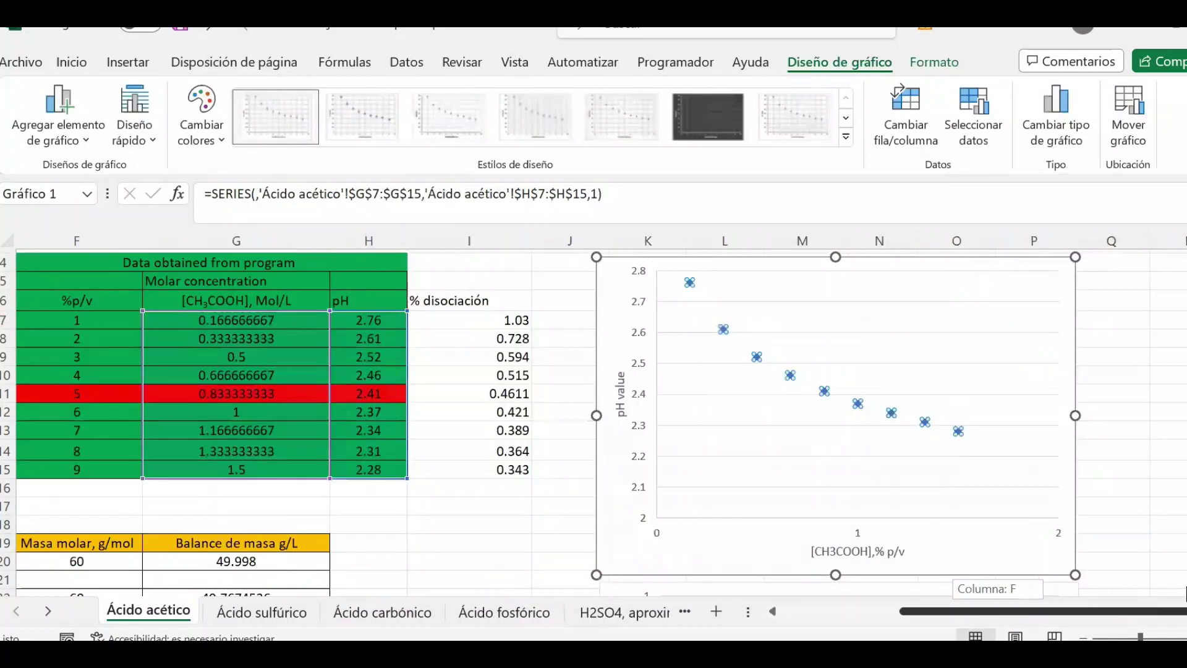
pyautogui.click(901, 552)
pyautogui.moveTo(906, 552); pyautogui.dragTo(882, 552)
pyautogui.press('BackSpace')
pyautogui.press('BackSpace')
pyautogui.press('BackSpace')
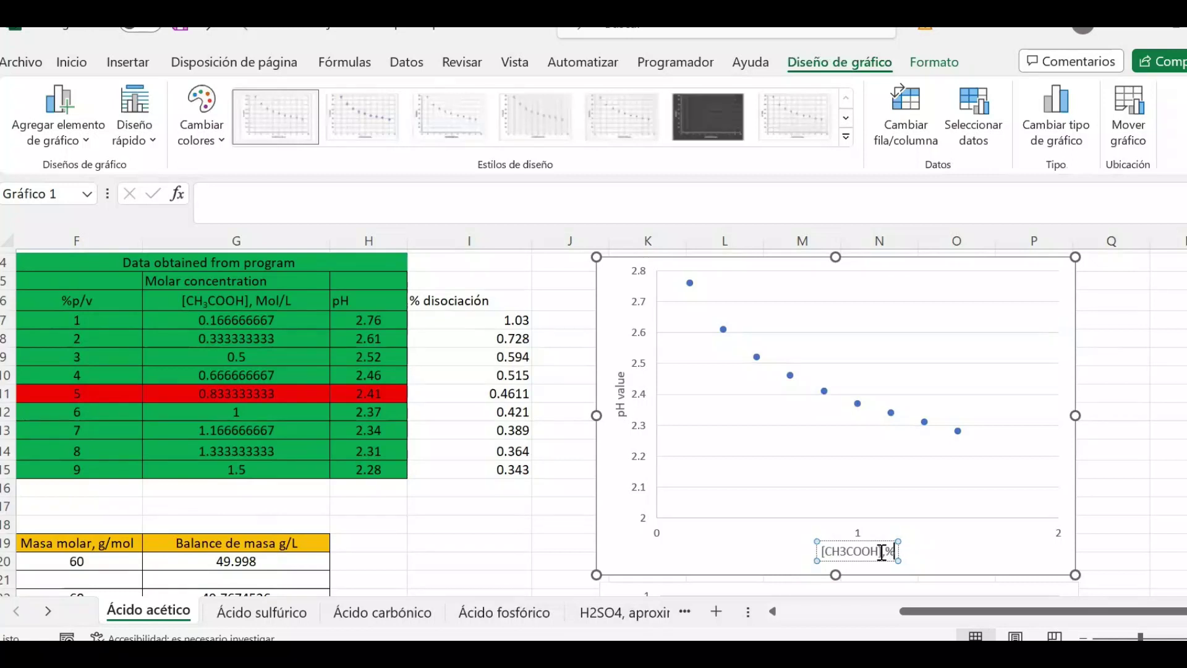
pyautogui.write('M')
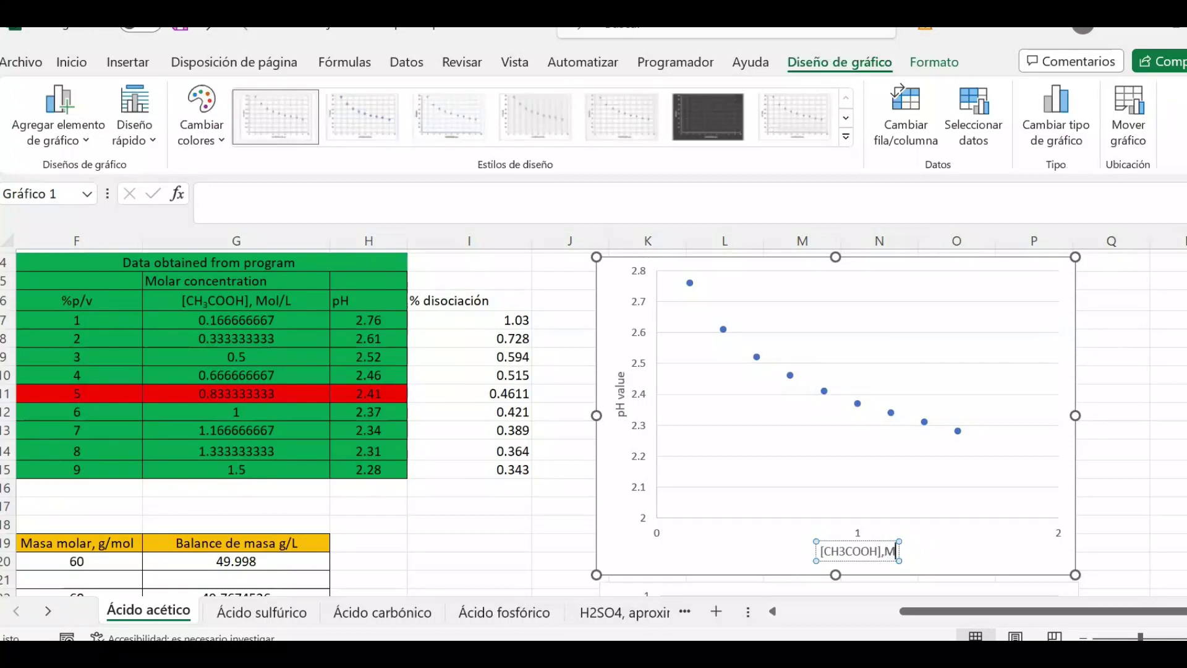
pyautogui.click(1125, 519)
# - Review the pH chart against molar concentration and the % dissociation values in I7:I15
pyautogui.scroll(1, 767, 445)
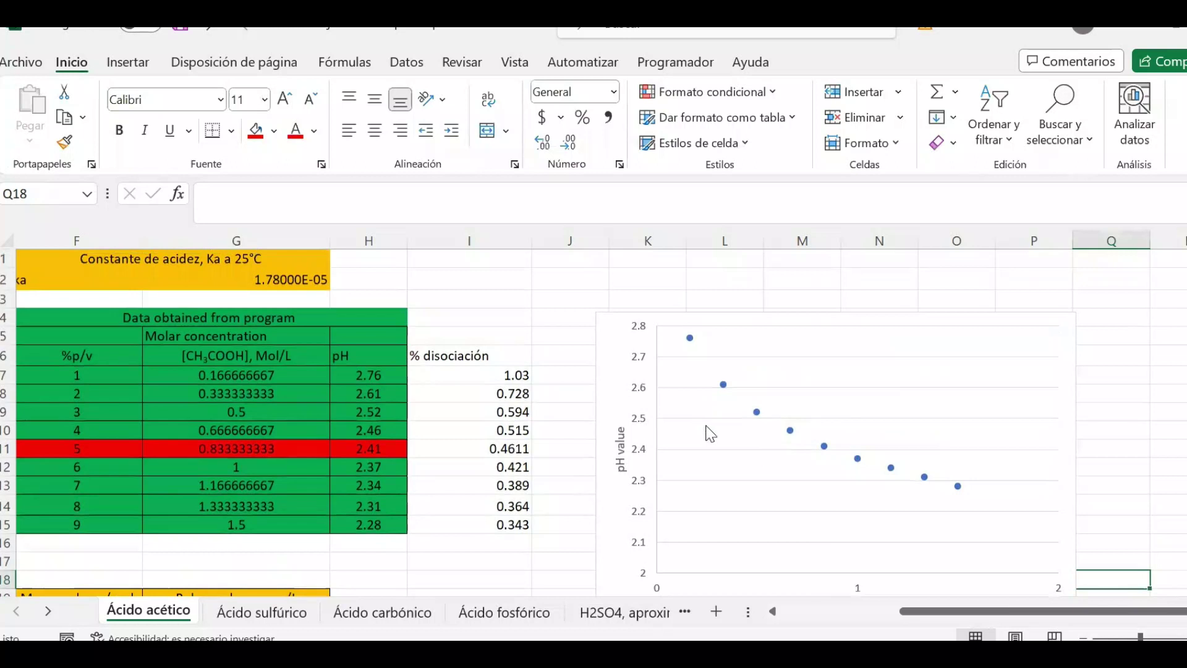
pyautogui.scroll(-1, 710, 433)
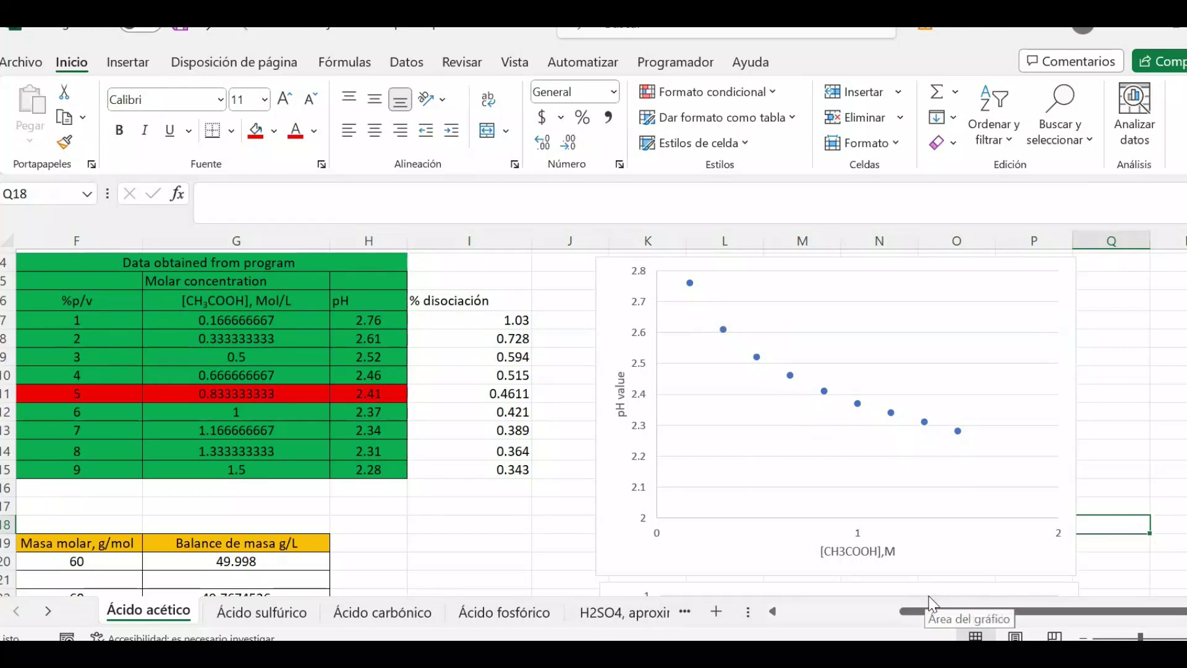
pyautogui.click(507, 318)
pyautogui.moveTo(508, 318); pyautogui.dragTo(520, 468)
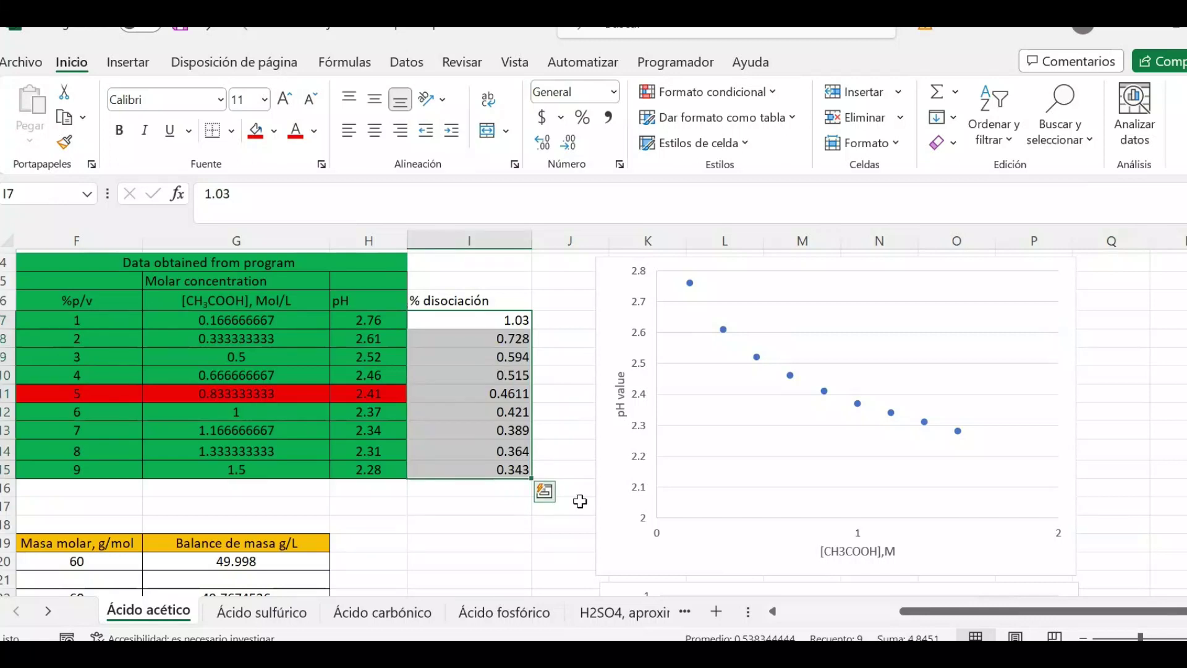
# - Review the equilibrium species listed in C22:C24: [CH3COOH], [CH3COO-] and [H+]
pyautogui.moveTo(910, 612); pyautogui.dragTo(737, 605)
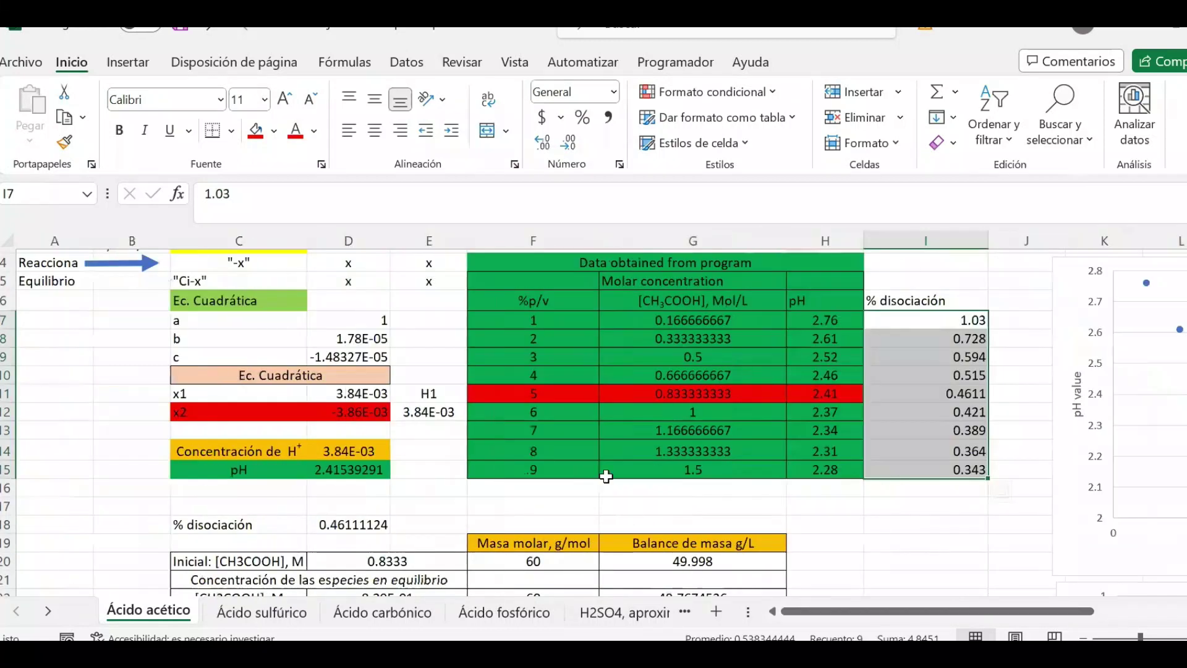
pyautogui.scroll(-3, 608, 469)
pyautogui.scroll(-2, 608, 470)
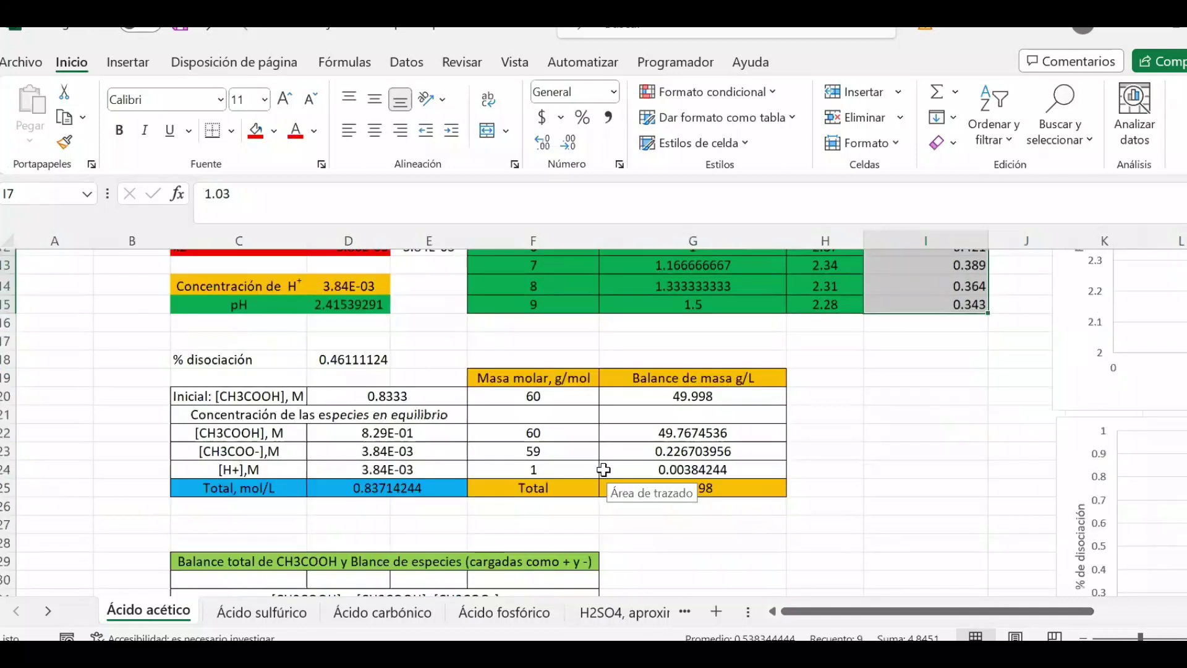
pyautogui.scroll(-1, 604, 470)
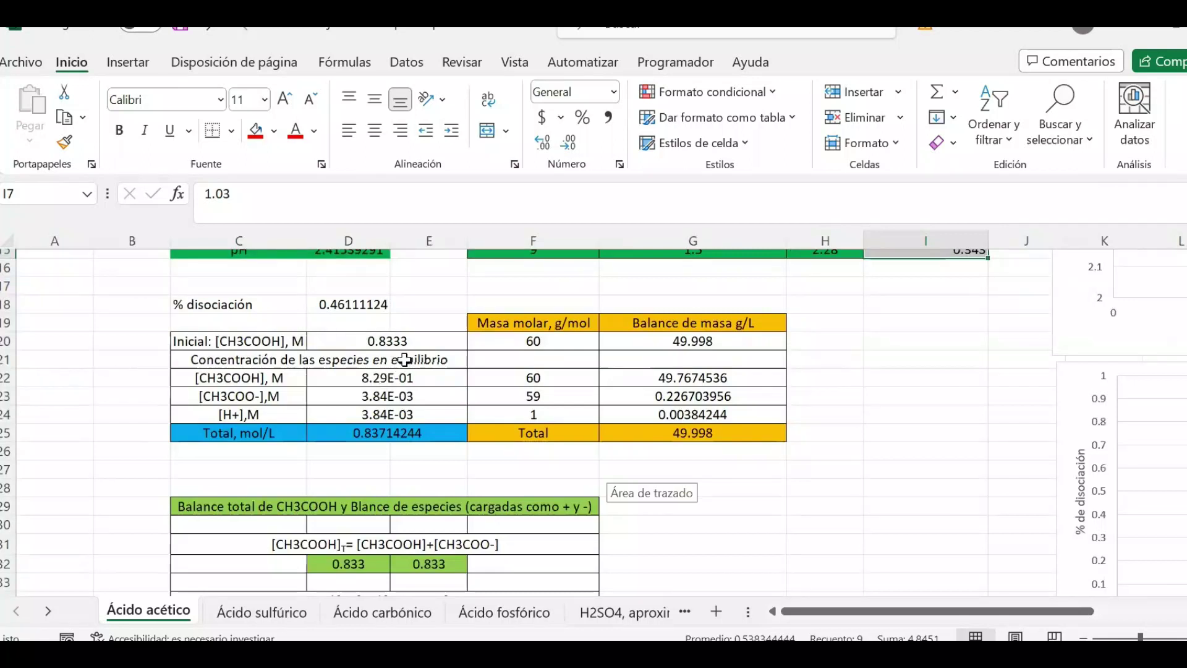
pyautogui.click(276, 377)
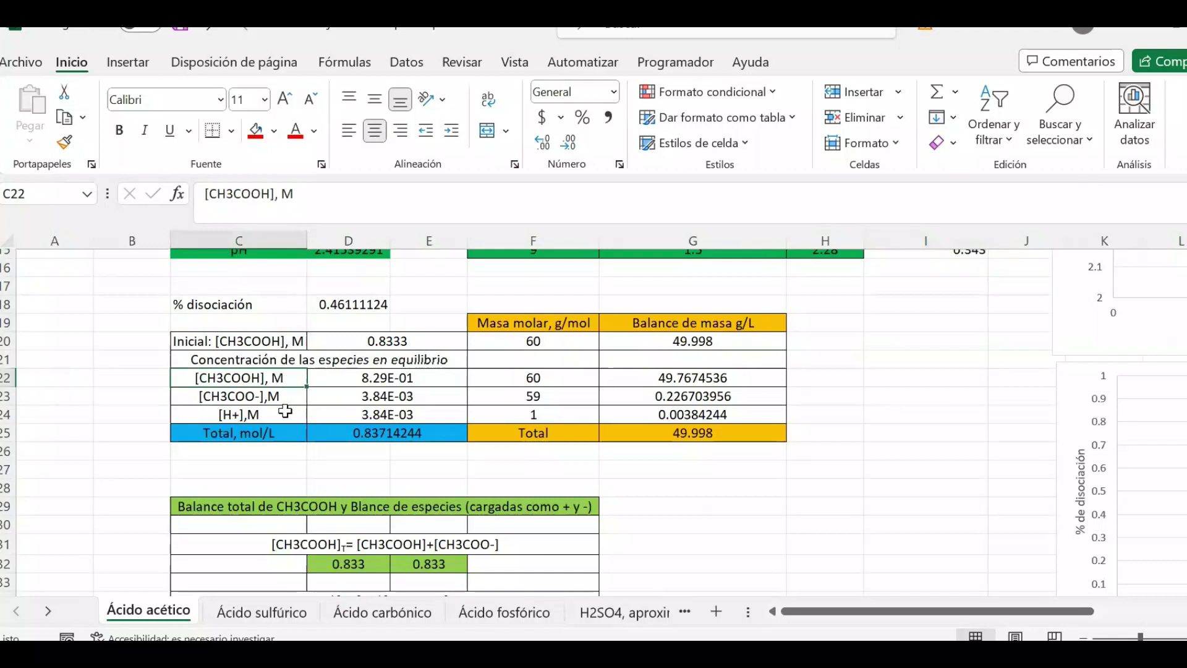
pyautogui.click(282, 394)
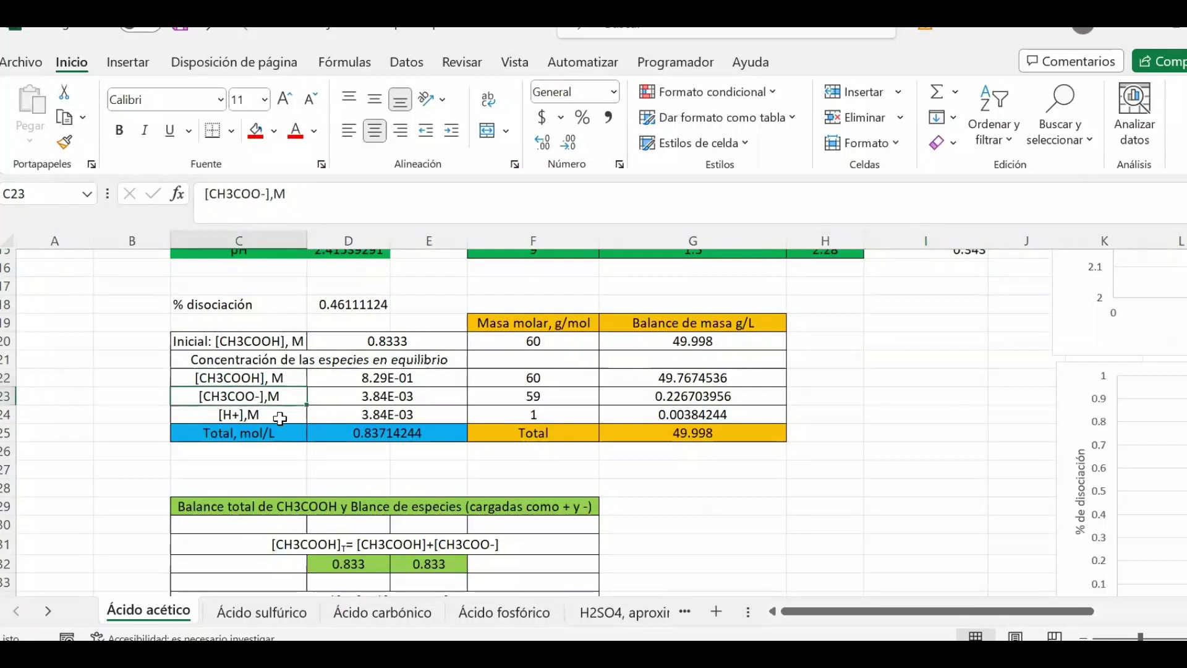
pyautogui.click(280, 418)
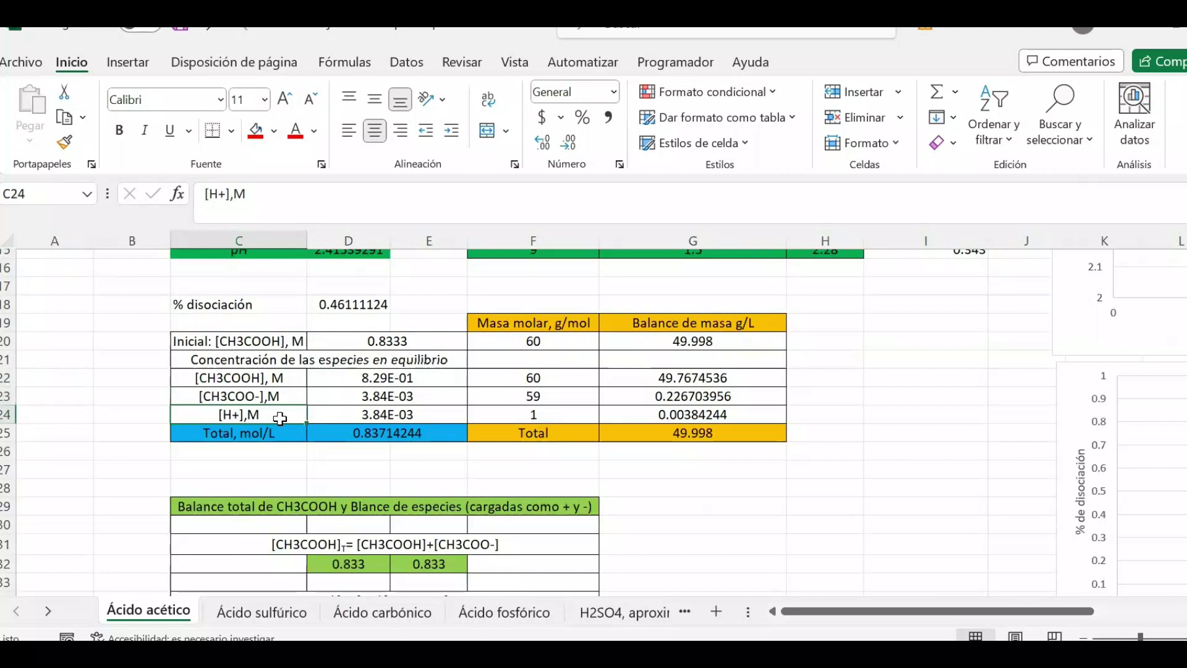
# - Compare the total mol/L in D25 with the initial concentration in D20 and the equilibrium concentrations in D22:D24
pyautogui.scroll(5, 443, 363)
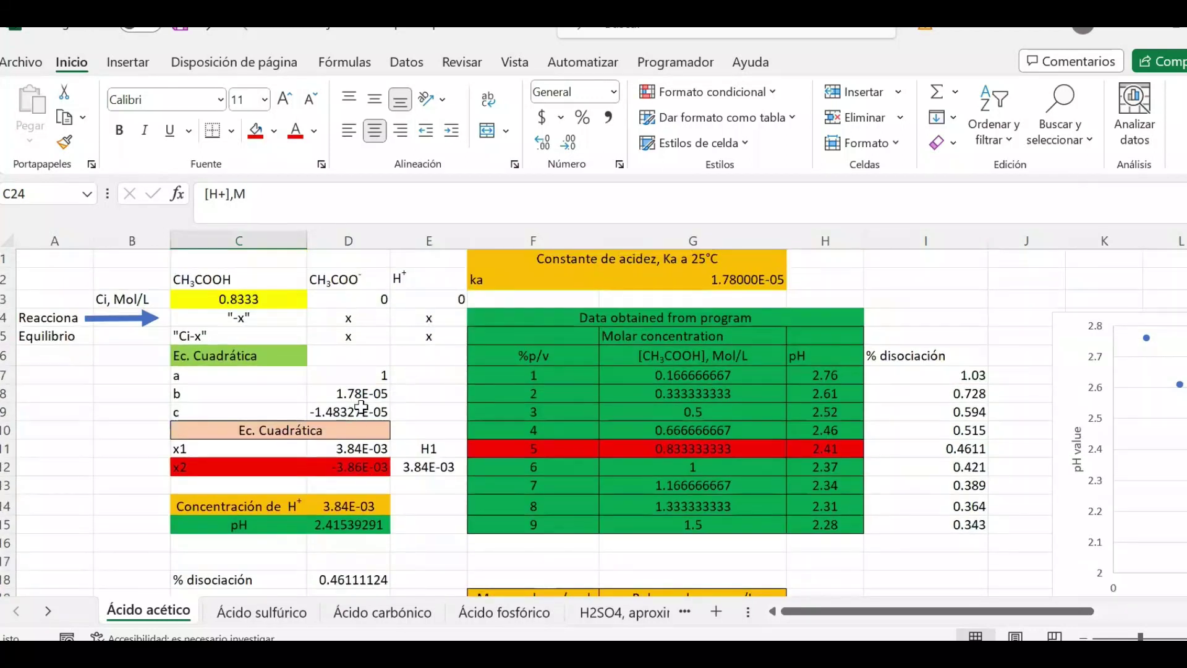
pyautogui.scroll(-5, 365, 442)
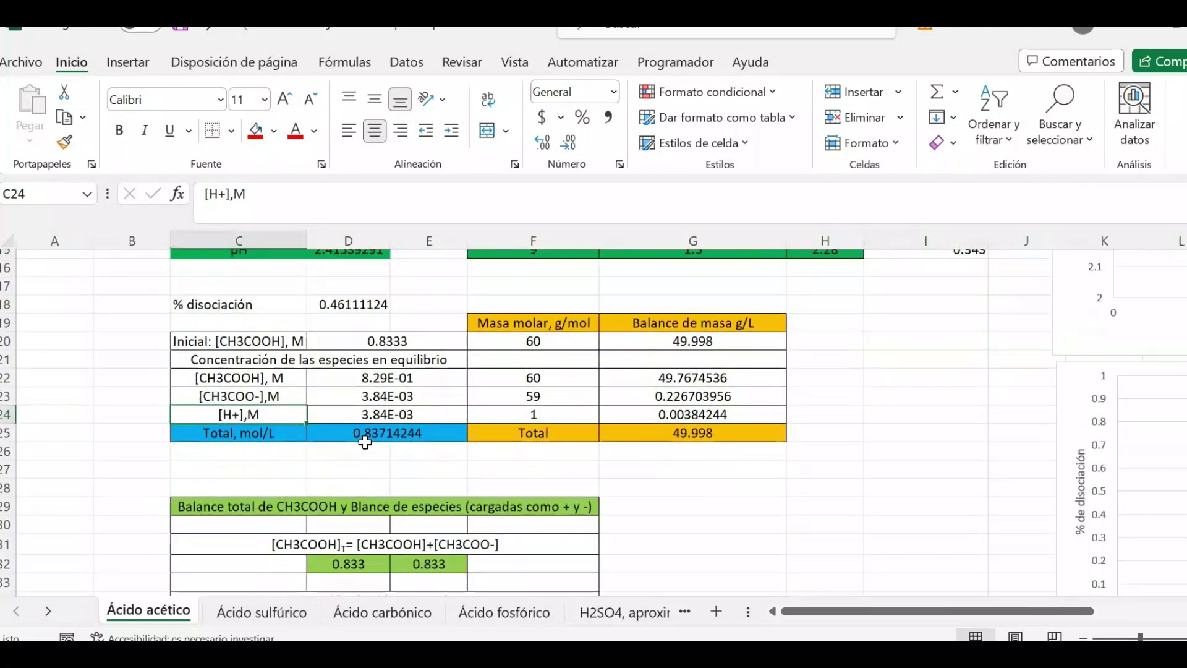
pyautogui.click(403, 435)
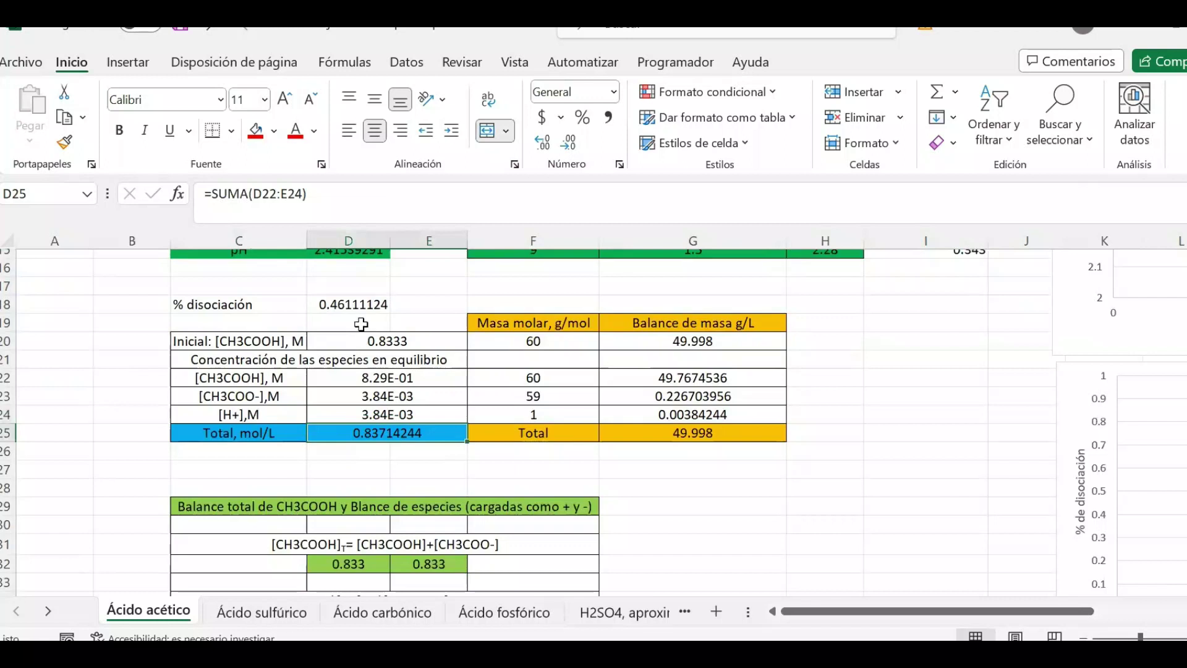
pyautogui.click(403, 342)
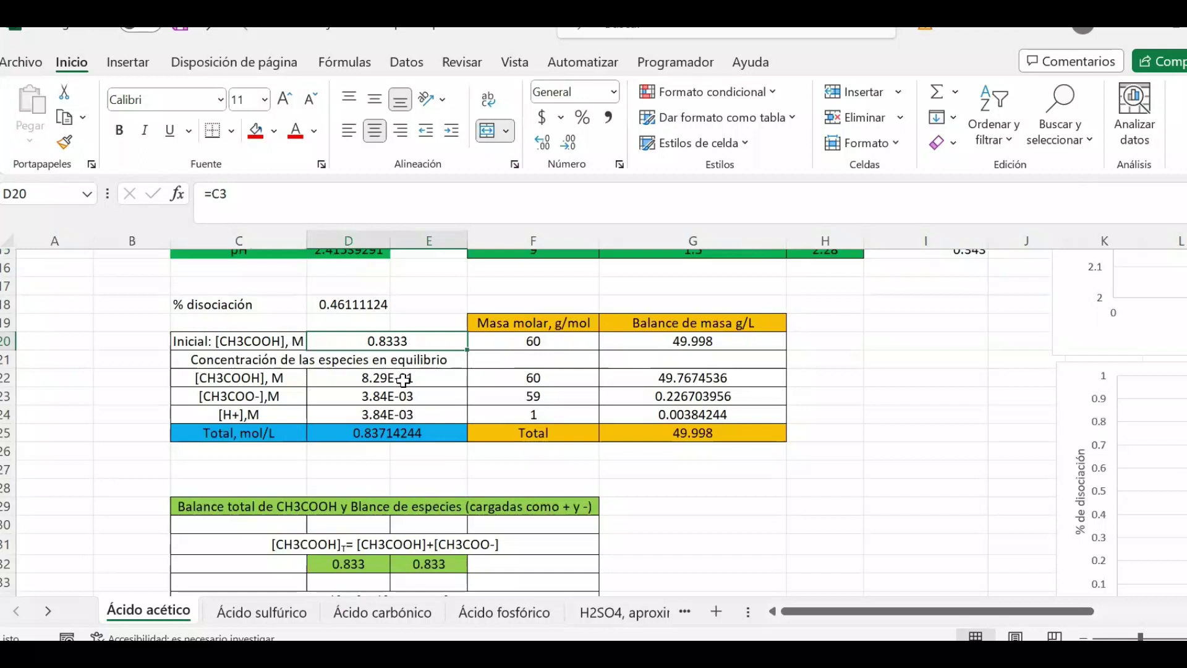
pyautogui.moveTo(403, 379); pyautogui.dragTo(403, 415)
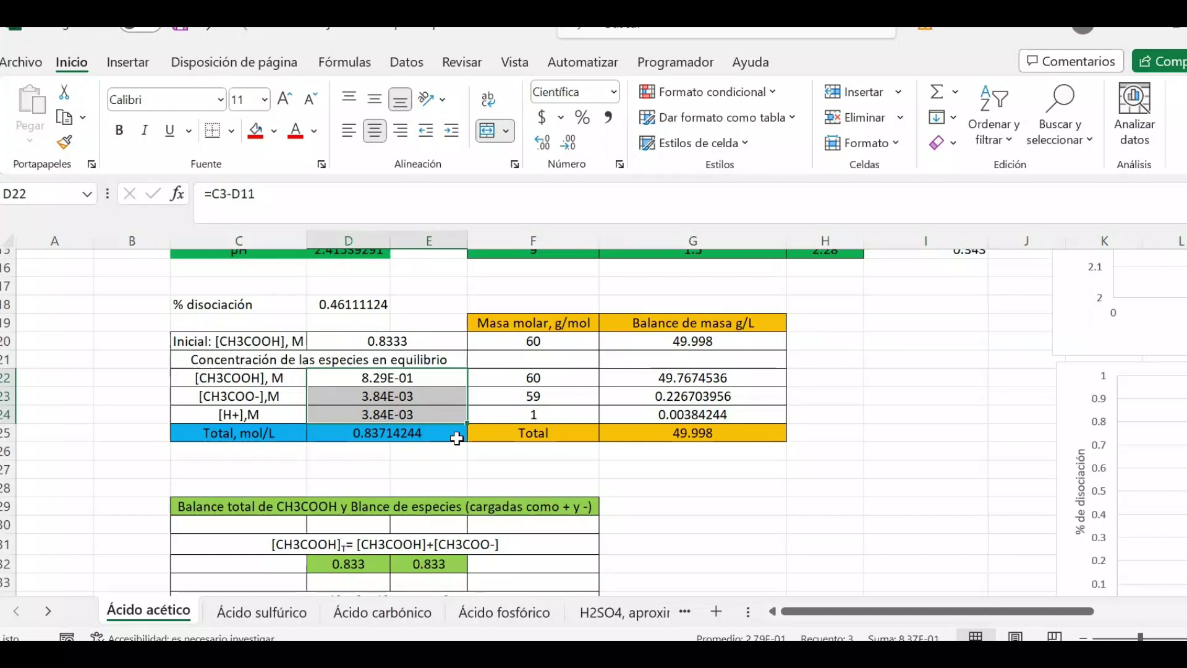
# - Compare the mass total in G25 with the initial mass in G20, checking the concentration and molar mass behind it
pyautogui.click(719, 427)
pyautogui.click(718, 340)
pyautogui.moveTo(570, 340); pyautogui.dragTo(674, 346)
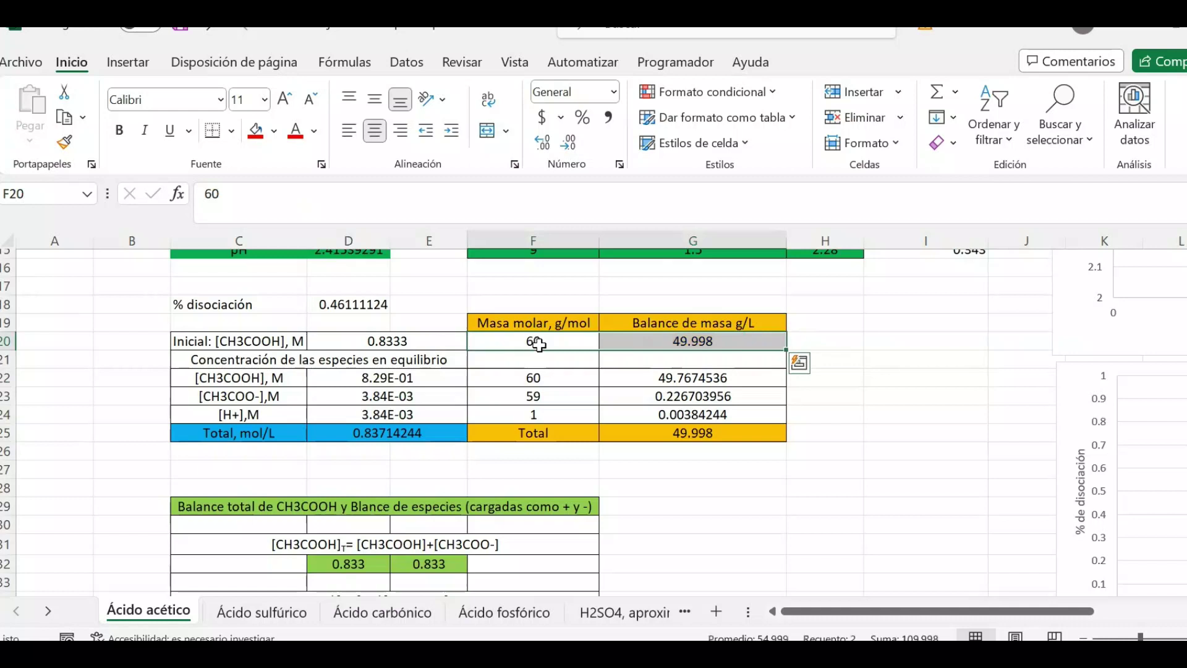
pyautogui.moveTo(442, 343); pyautogui.dragTo(475, 347)
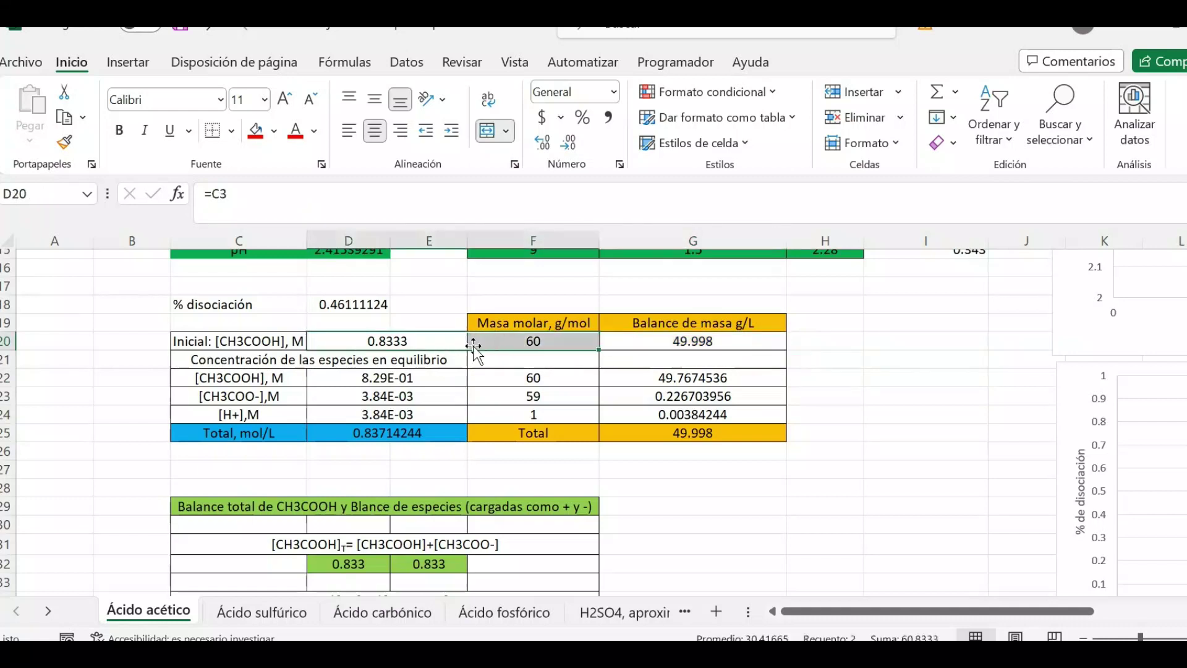
pyautogui.click(695, 343)
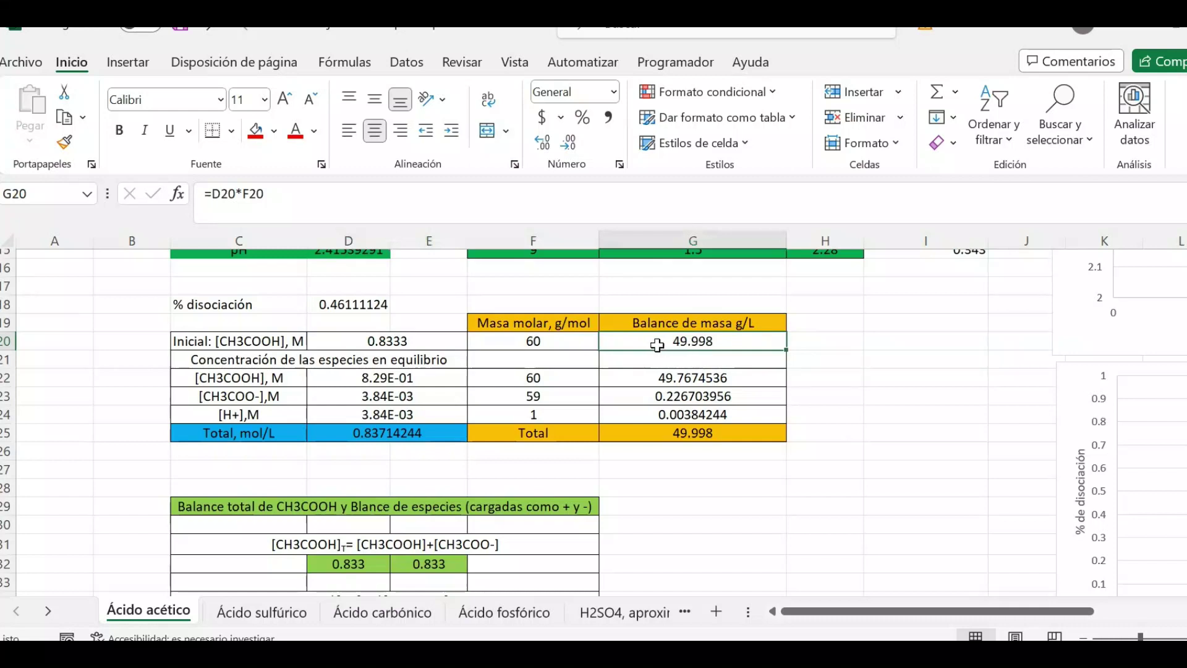
# - Review the equilibrium species labels, the summed mass balance in G25 and the molar concentrations in D22:D25
pyautogui.click(288, 377)
pyautogui.click(285, 395)
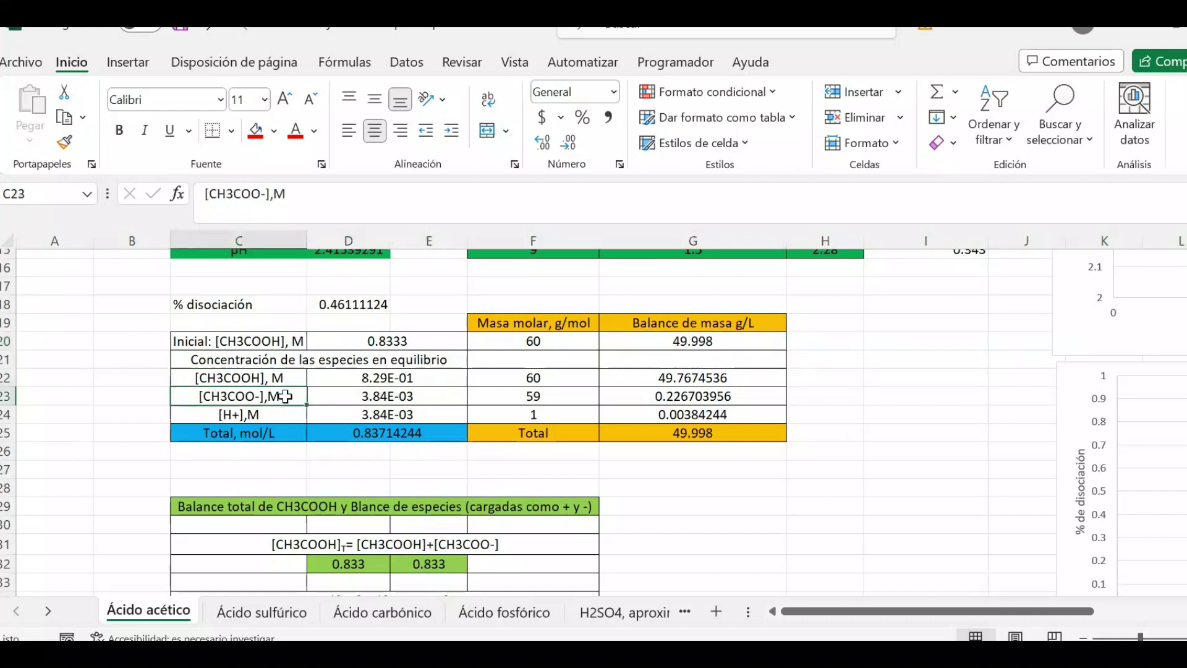
pyautogui.click(282, 414)
pyautogui.click(278, 435)
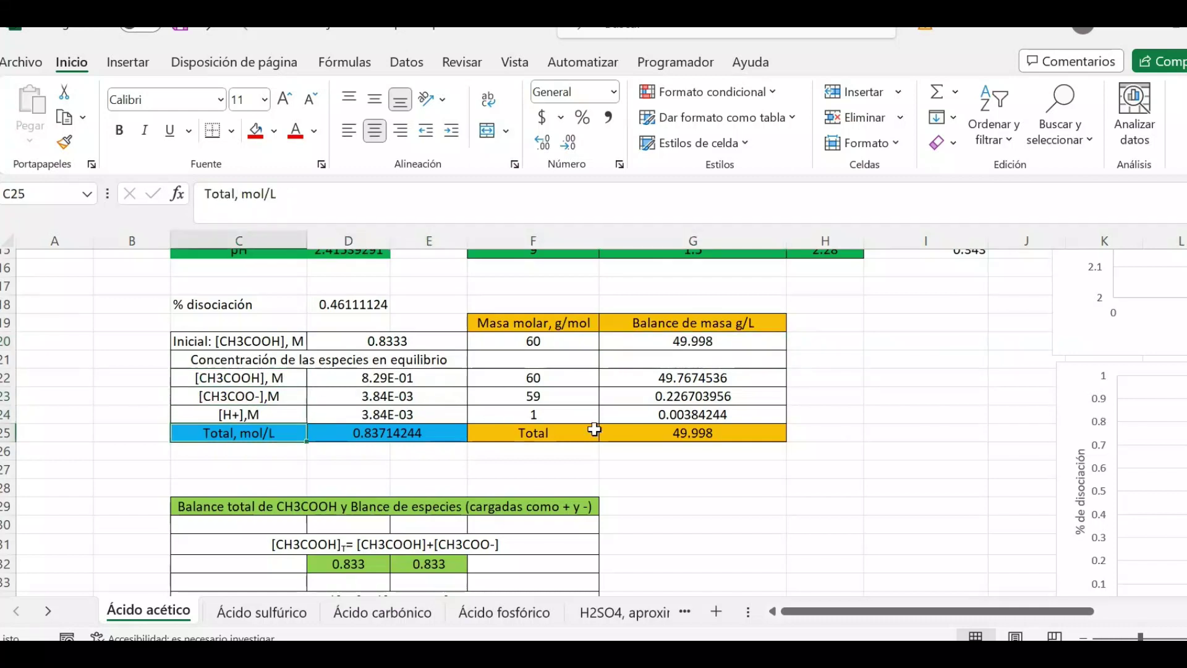
pyautogui.click(721, 434)
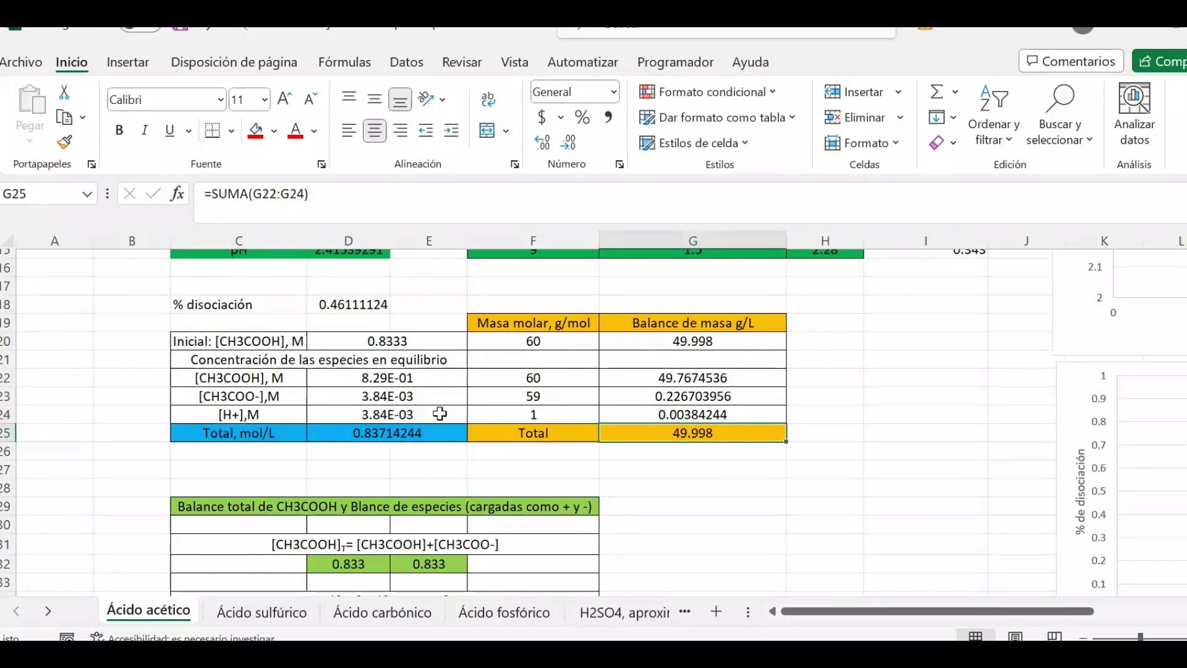
pyautogui.moveTo(407, 377); pyautogui.dragTo(408, 427)
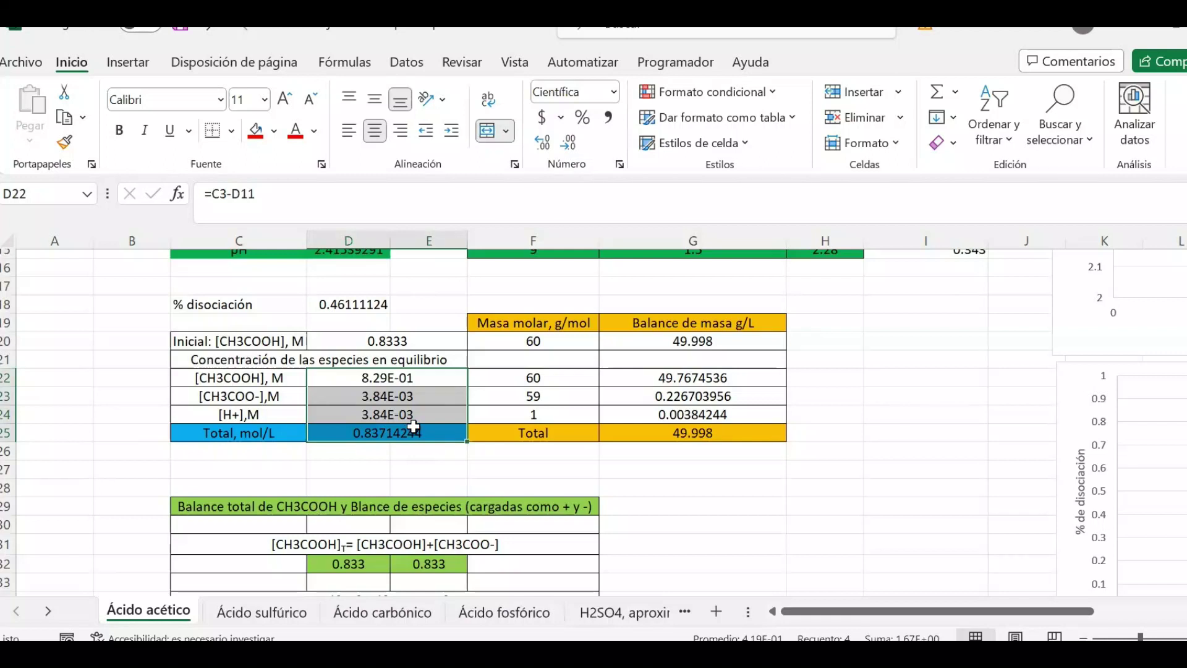
# - Calculate the difference between the total and initial concentrations in E27 with =D25-D20, and clear it after checking
pyautogui.click(429, 464)
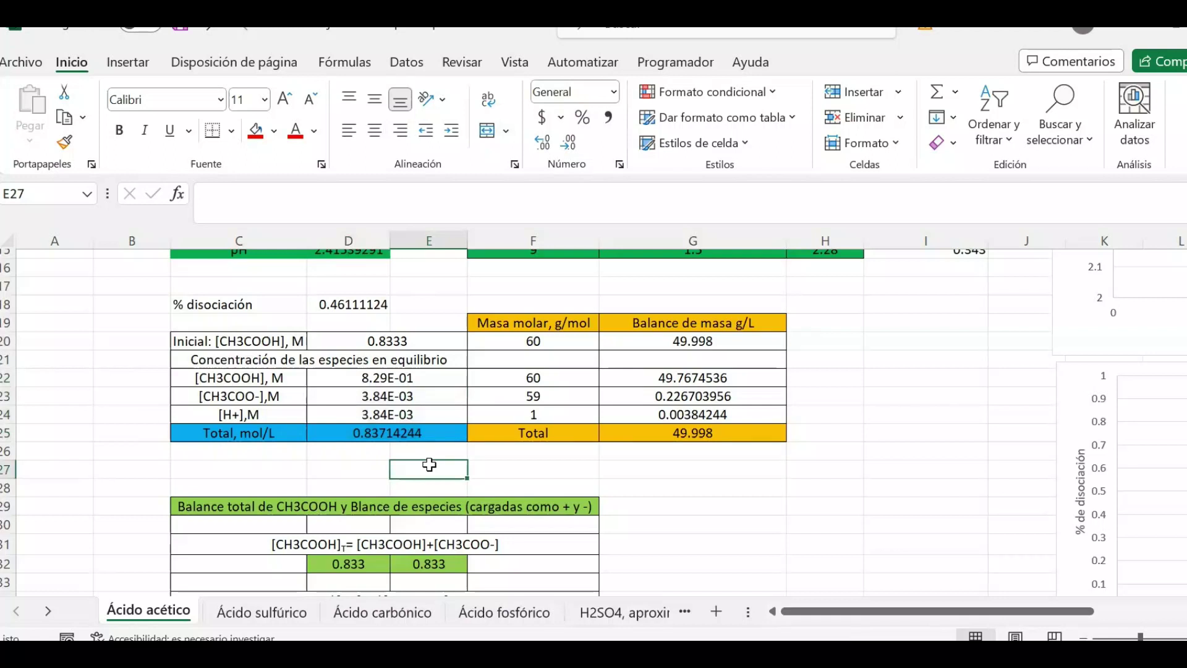
pyautogui.write('=')
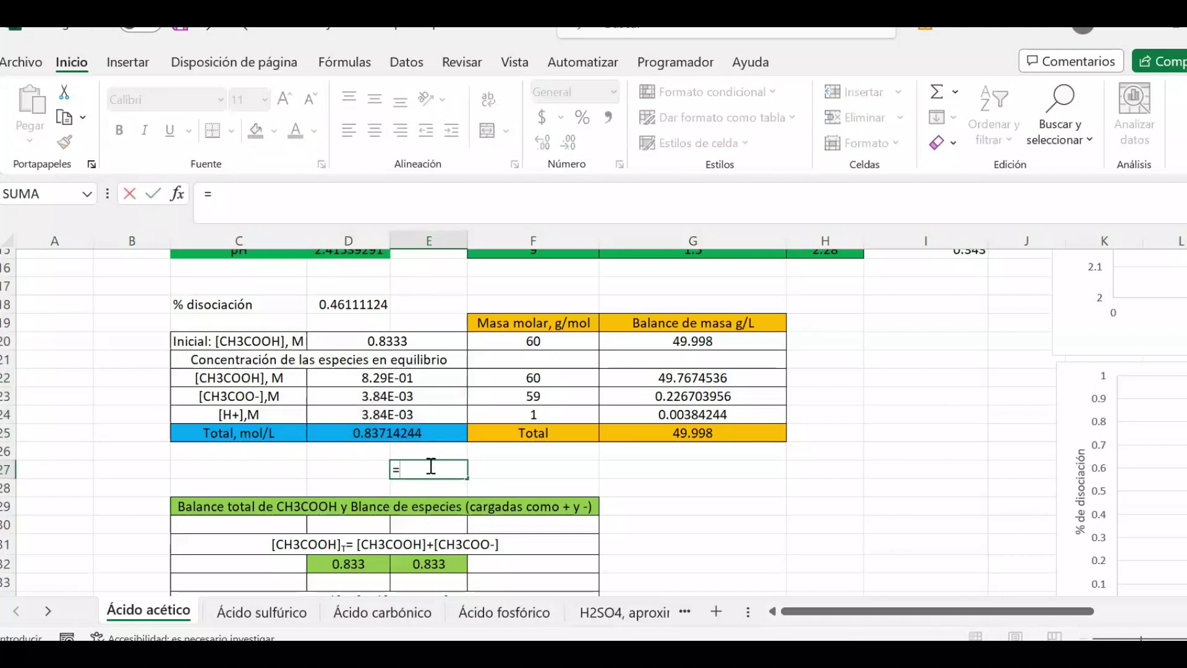
pyautogui.click(404, 432)
pyautogui.write('-')
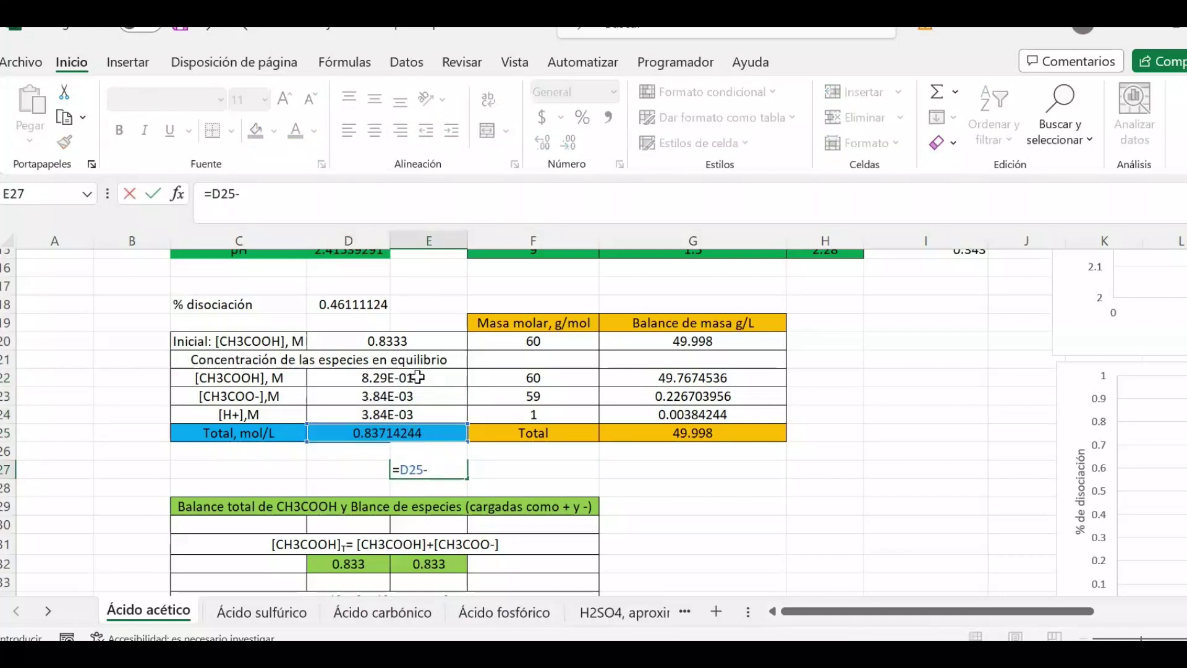
pyautogui.click(411, 341)
pyautogui.press('Return')
pyautogui.click(441, 468)
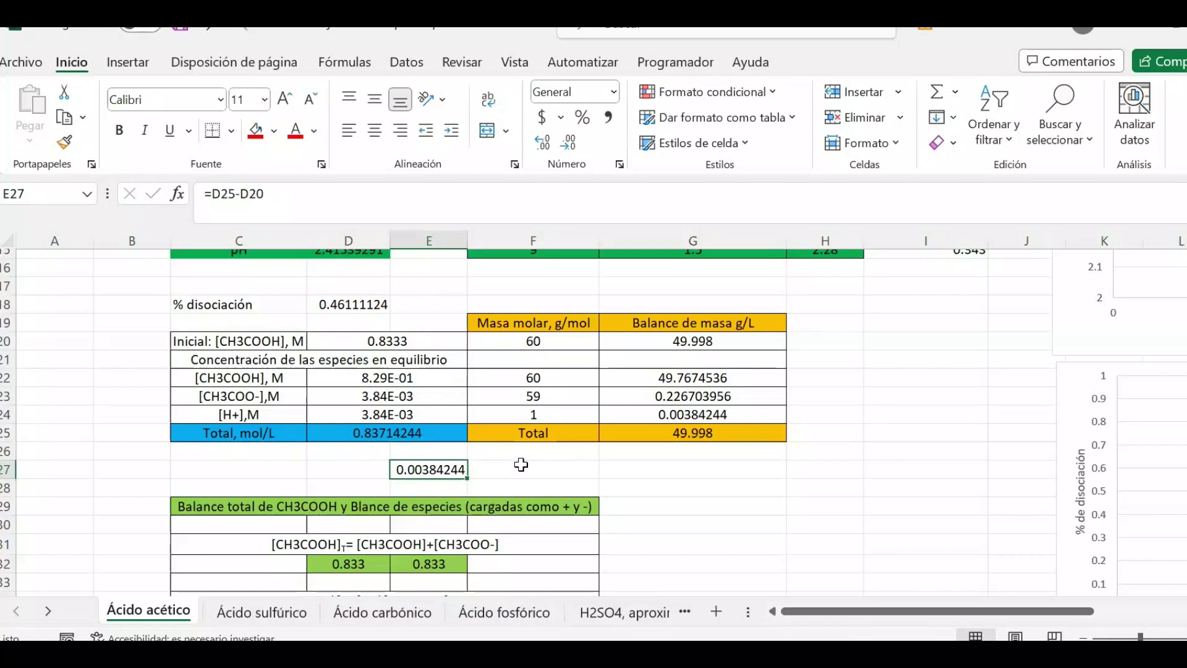
pyautogui.click(521, 466)
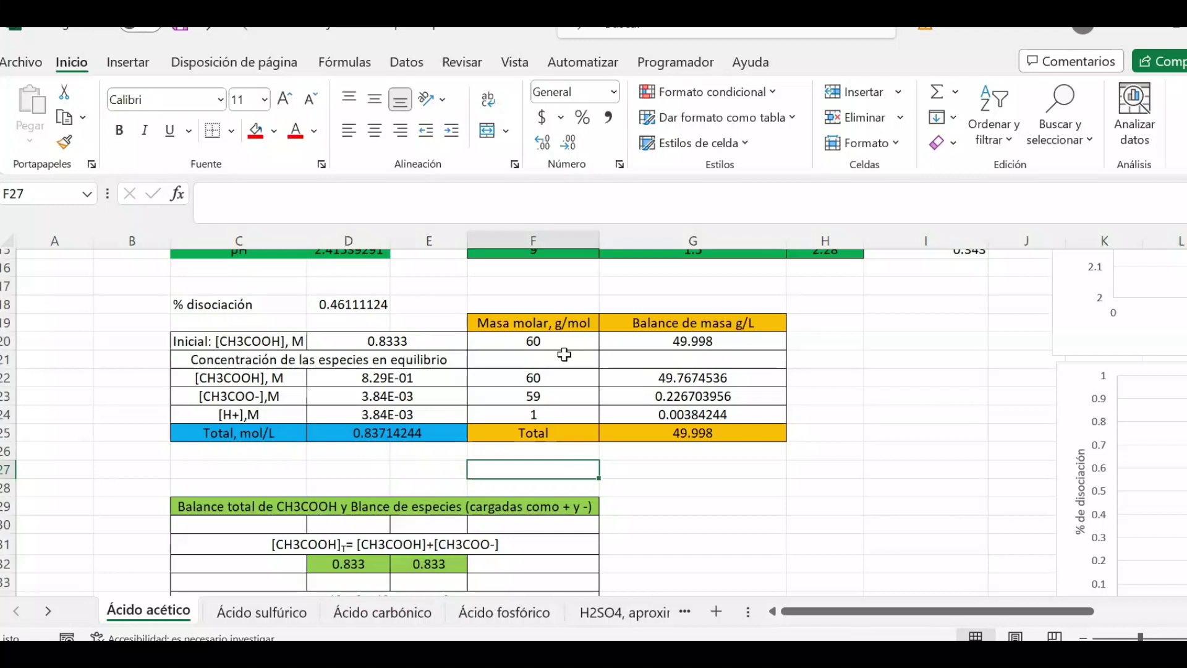
# - Review the CH3COOH total balance in D32:E32 and the charge balance in D35:E35 against the mass total in G25
pyautogui.scroll(-2, 559, 383)
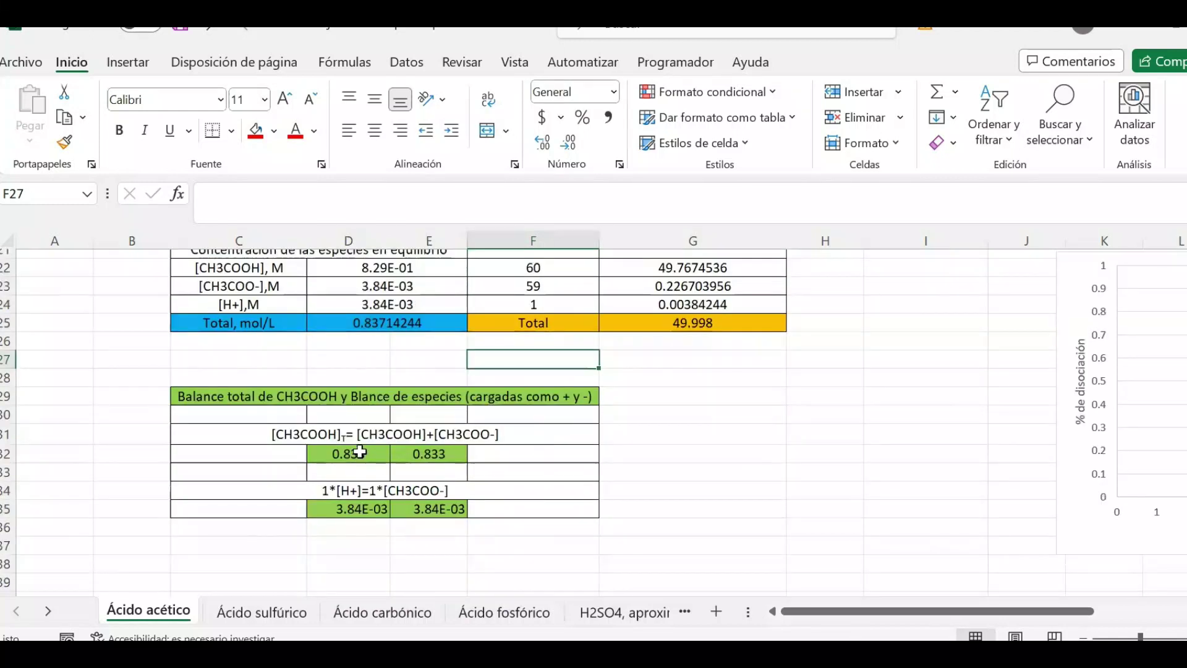
pyautogui.click(357, 453)
pyautogui.scroll(5, 457, 395)
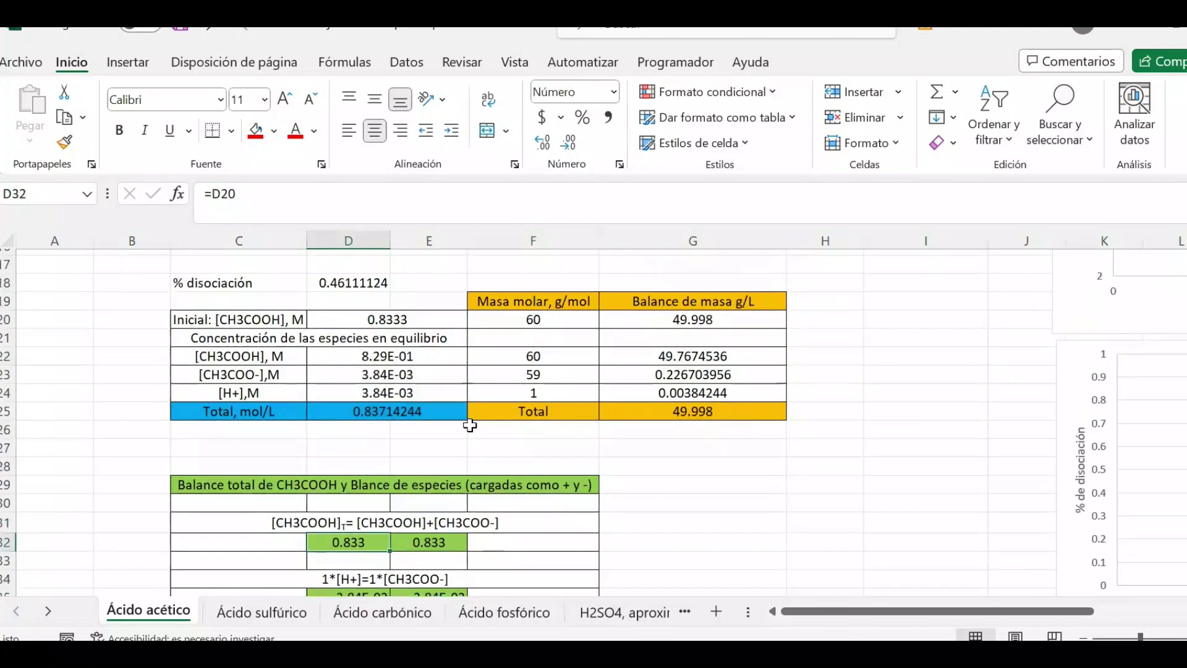
pyautogui.scroll(2, 482, 374)
pyautogui.scroll(-8, 482, 374)
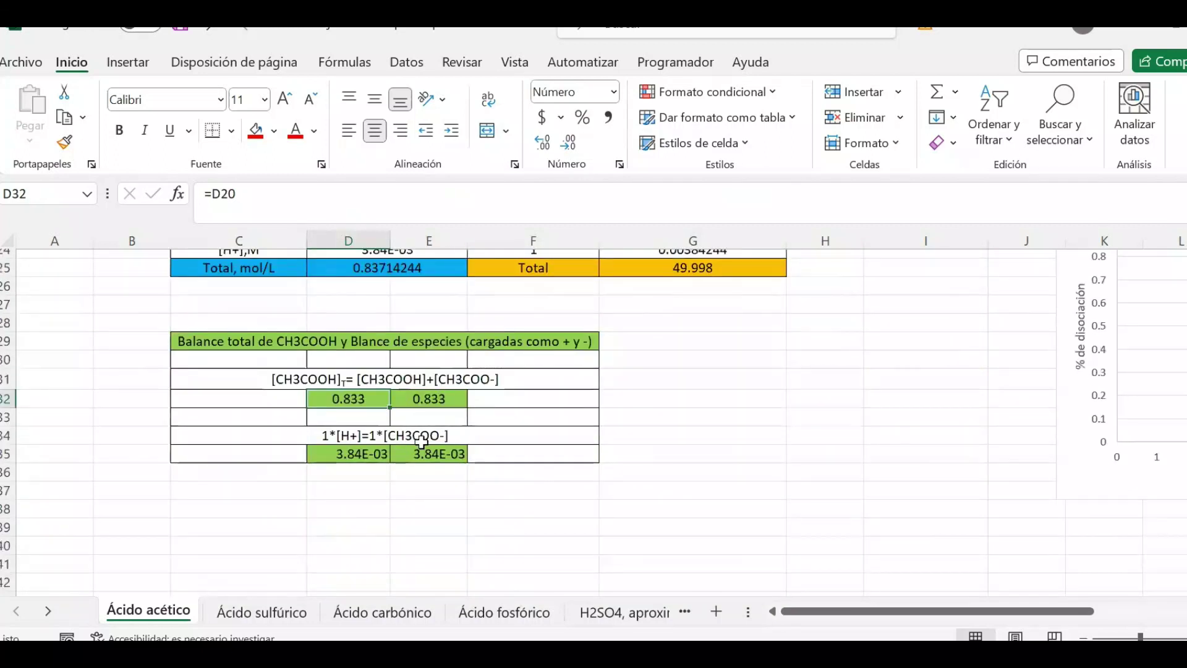
pyautogui.scroll(1, 455, 395)
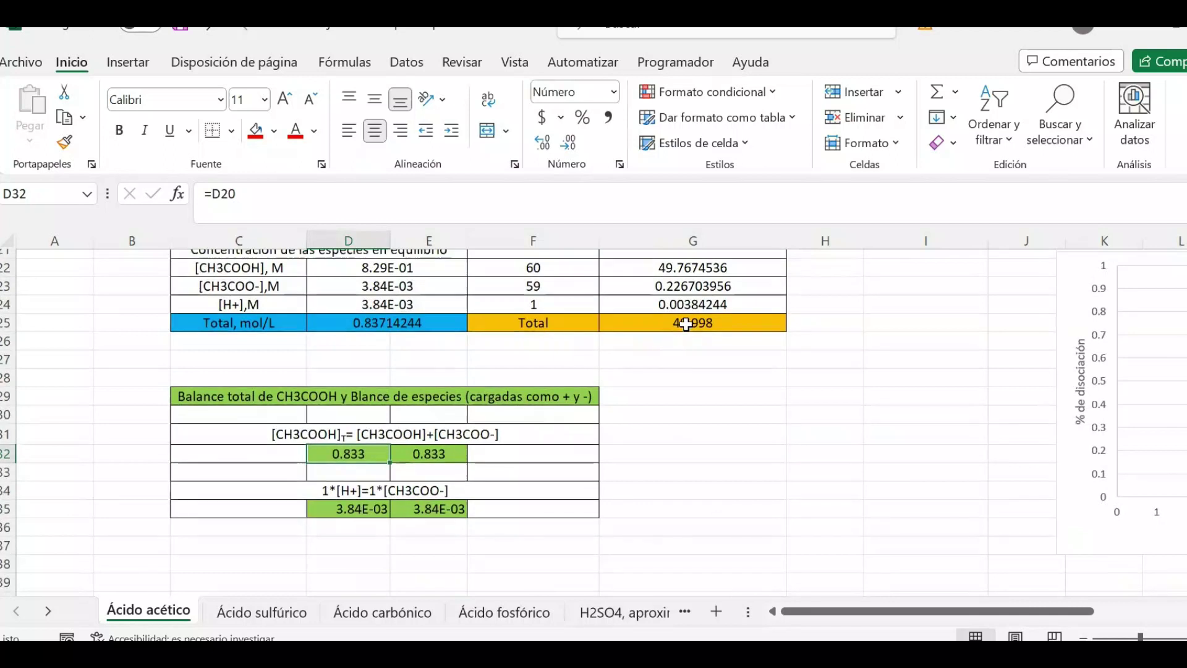
pyautogui.click(686, 323)
pyautogui.click(445, 509)
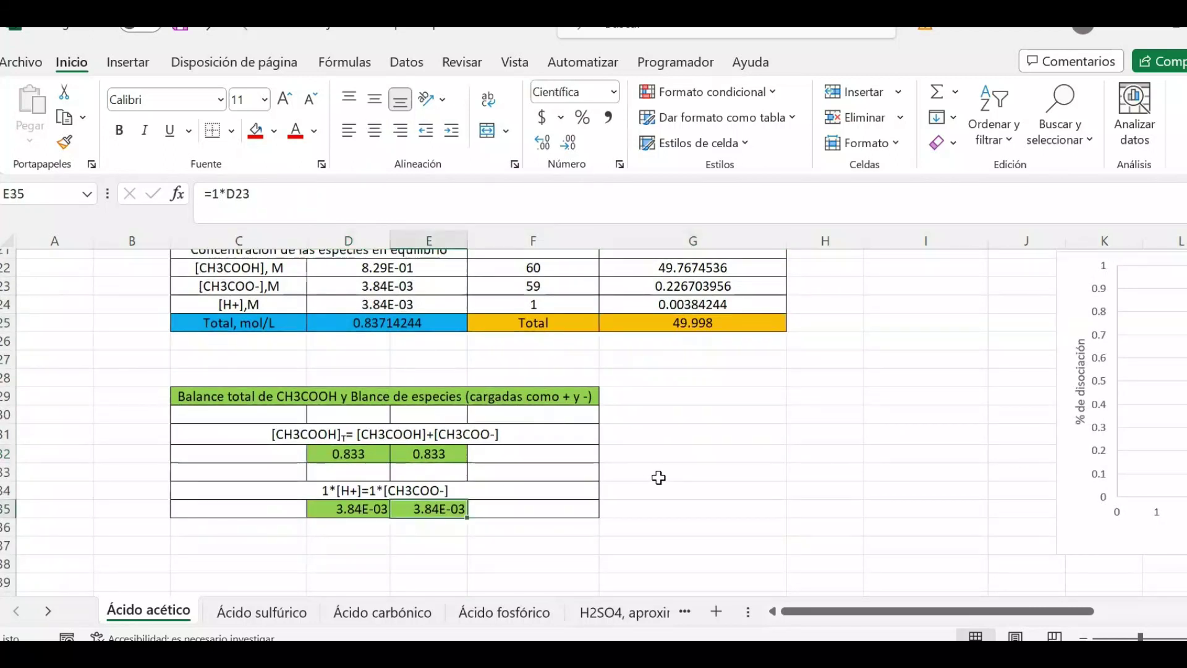
# - Examine the pH and % dissociation charts against acetic acid concentration, together with the tabulated data behind them
pyautogui.scroll(1, 659, 476)
pyautogui.scroll(6, 659, 476)
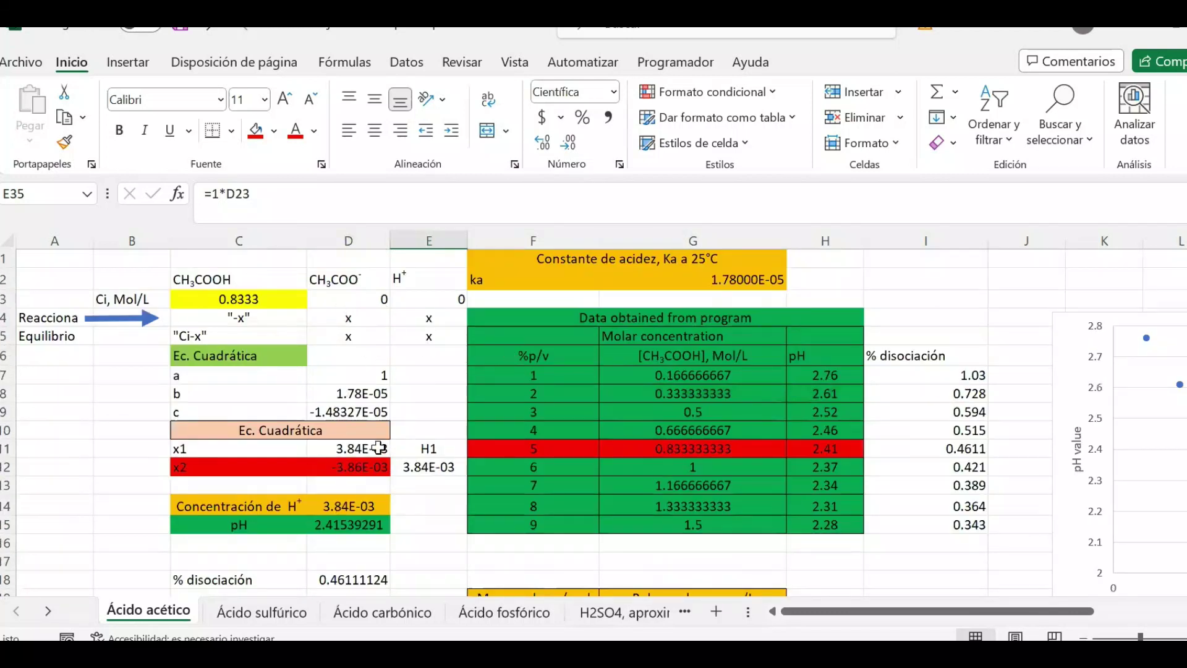
pyautogui.moveTo(865, 617); pyautogui.dragTo(960, 615)
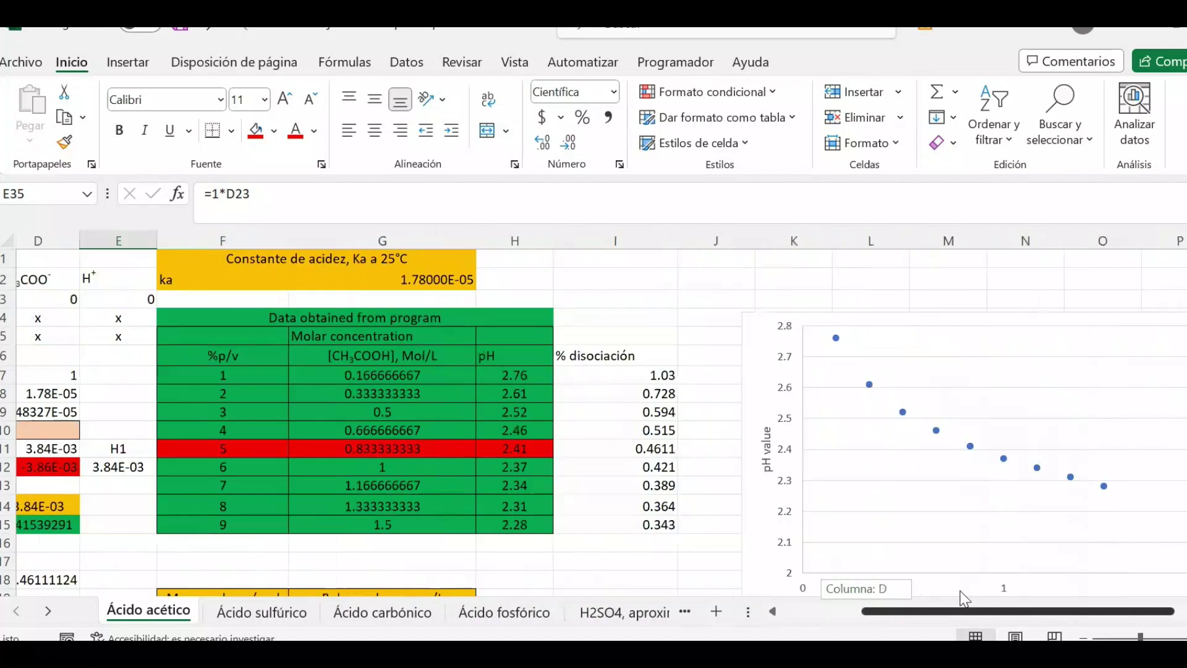
pyautogui.scroll(-4, 927, 482)
pyautogui.scroll(-4, 943, 470)
pyautogui.scroll(2, 1001, 529)
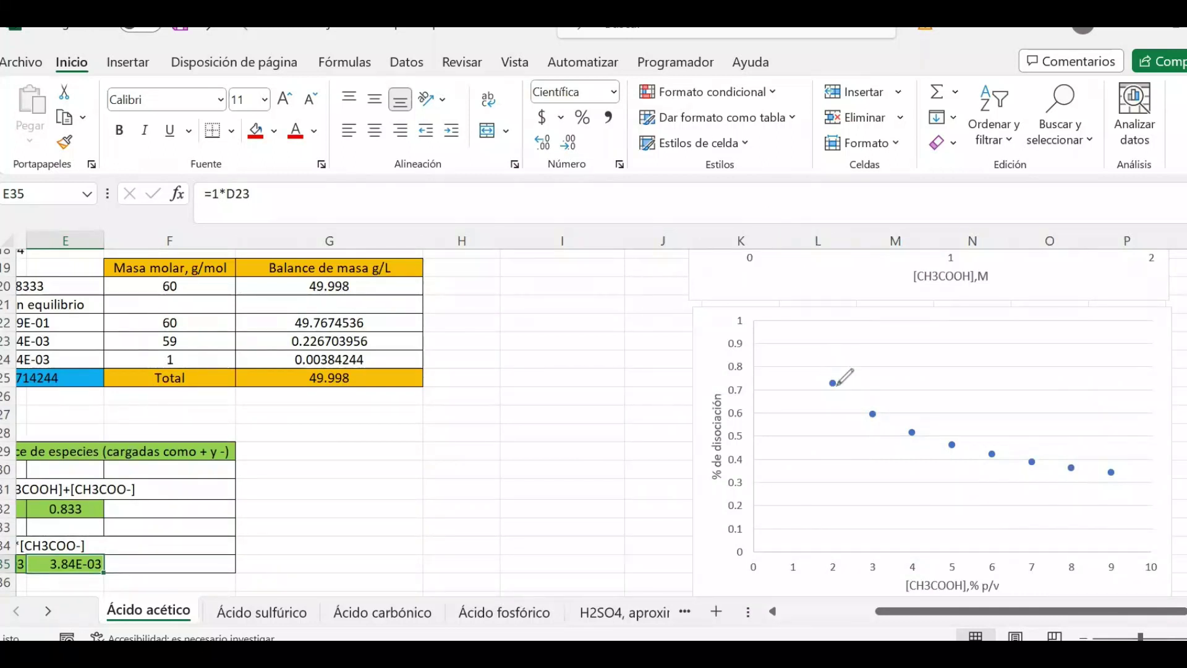
pyautogui.click(790, 327)
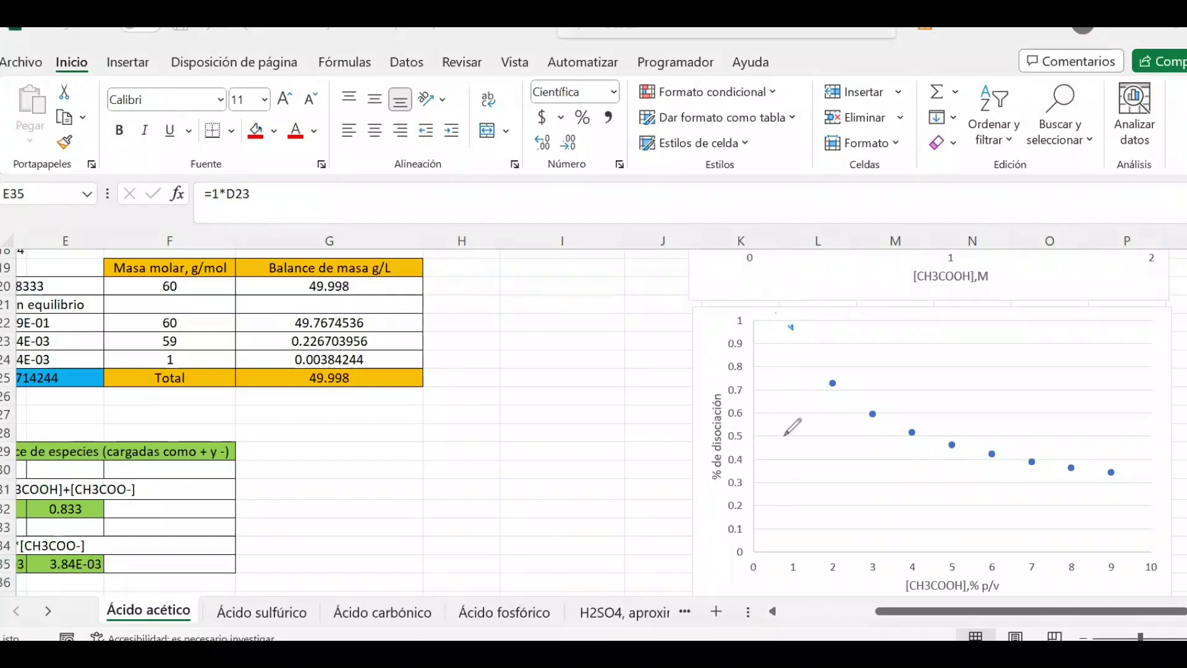
pyautogui.click(786, 323)
pyautogui.scroll(6, 900, 414)
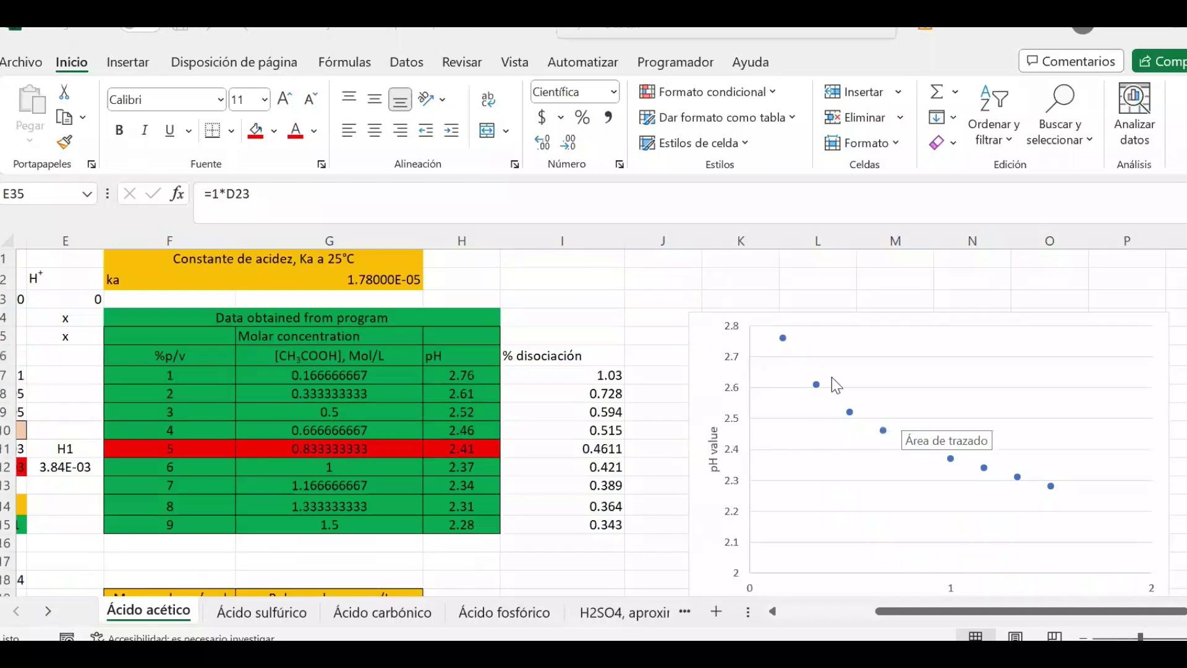
pyautogui.scroll(-2, 1063, 514)
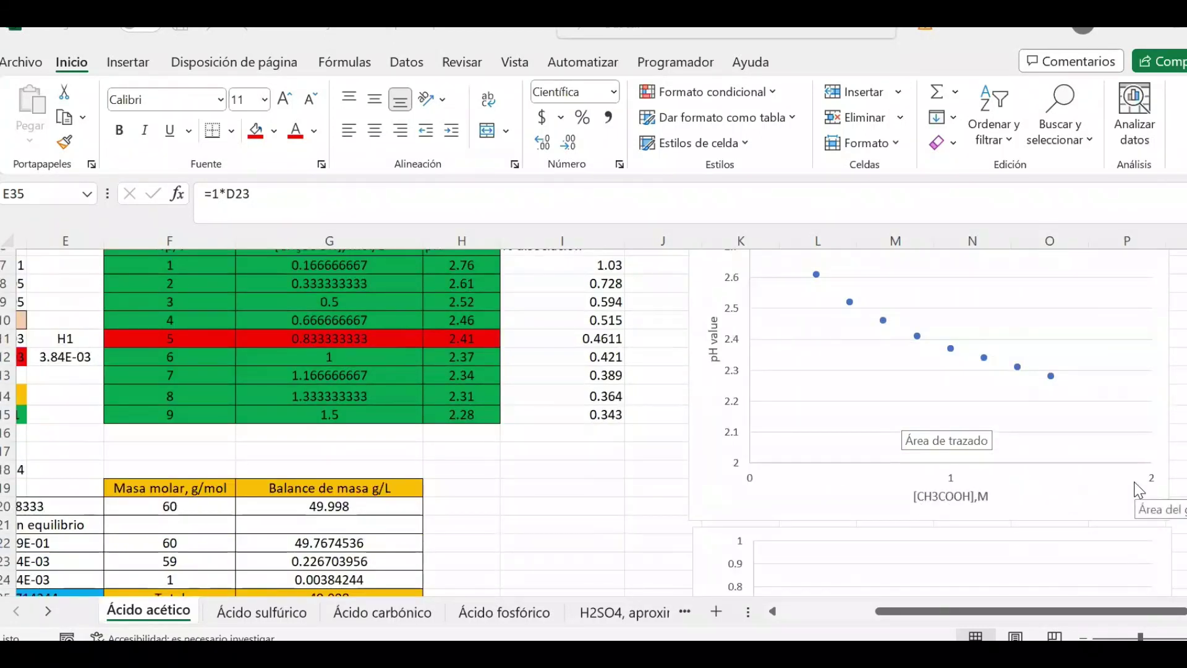
pyautogui.scroll(2, 1139, 490)
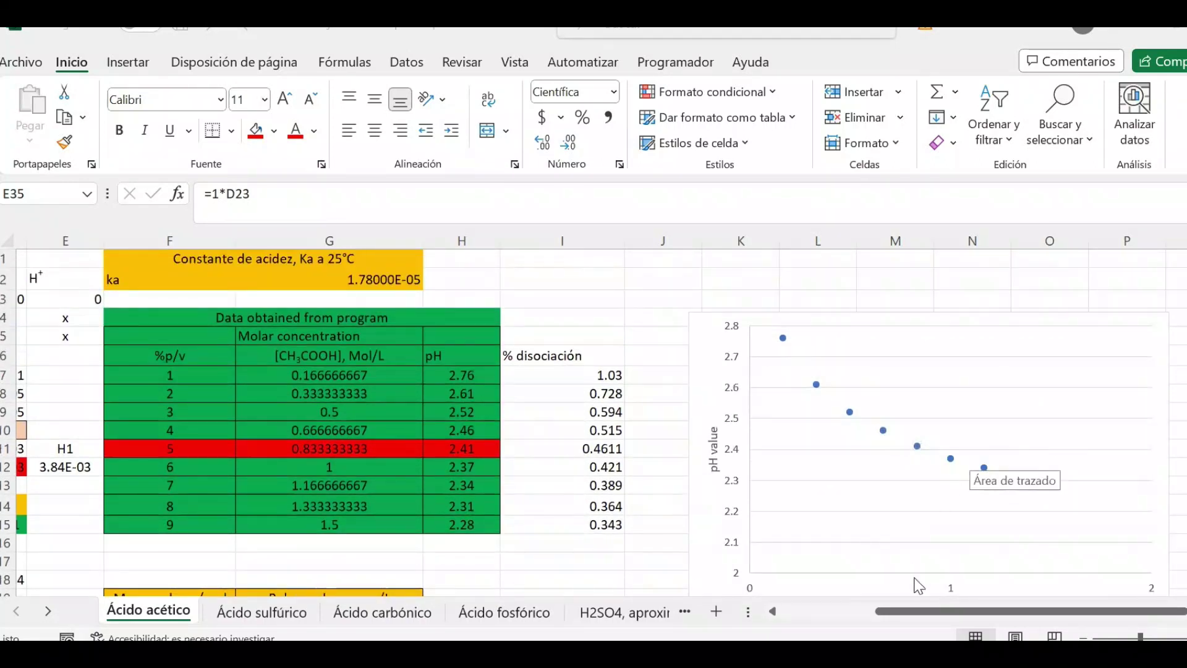
pyautogui.click(806, 624)
pyautogui.hscroll(-4, 799, 617)
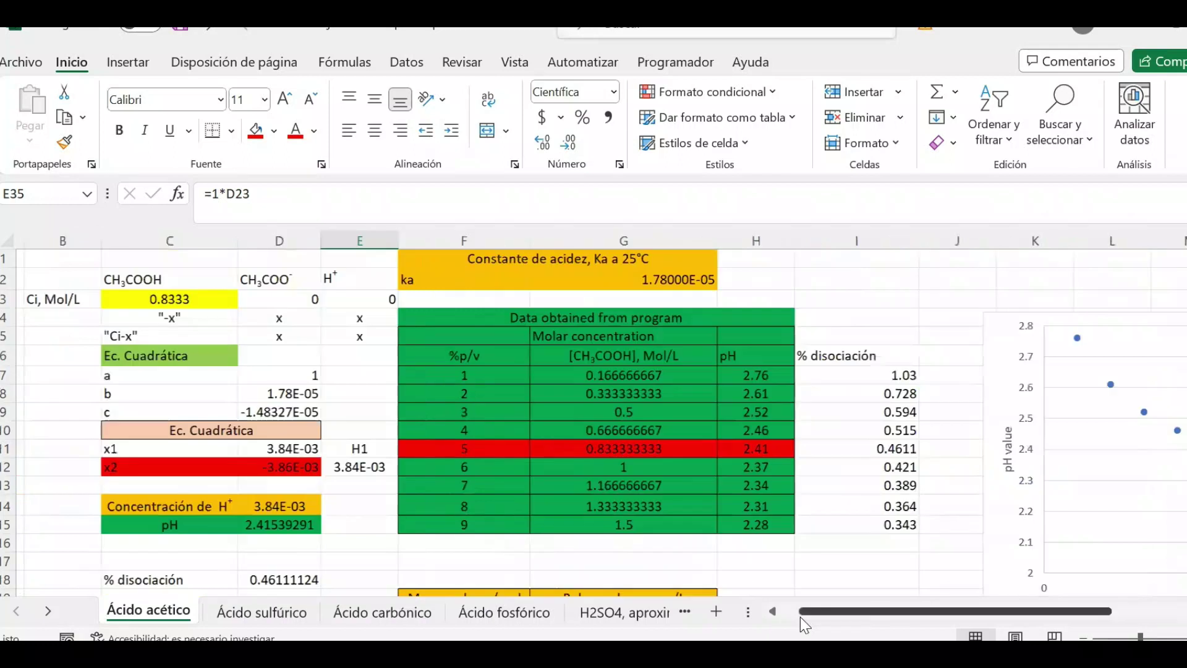
pyautogui.scroll(-3, 750, 501)
pyautogui.scroll(2, 389, 411)
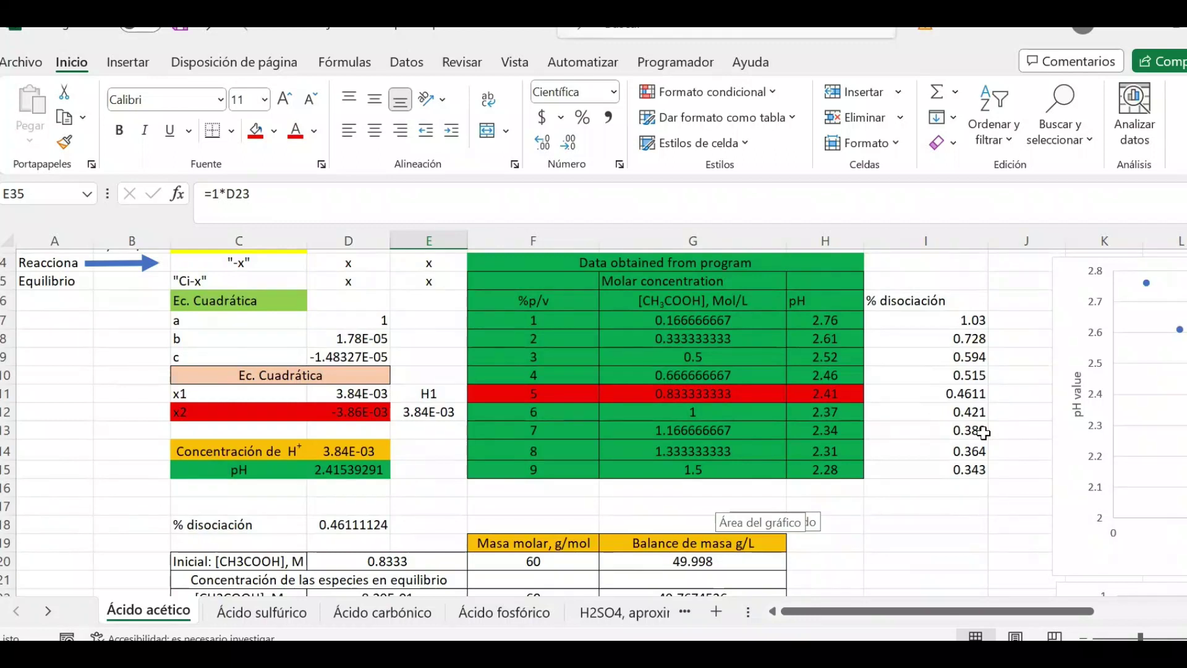
pyautogui.scroll(1, 810, 414)
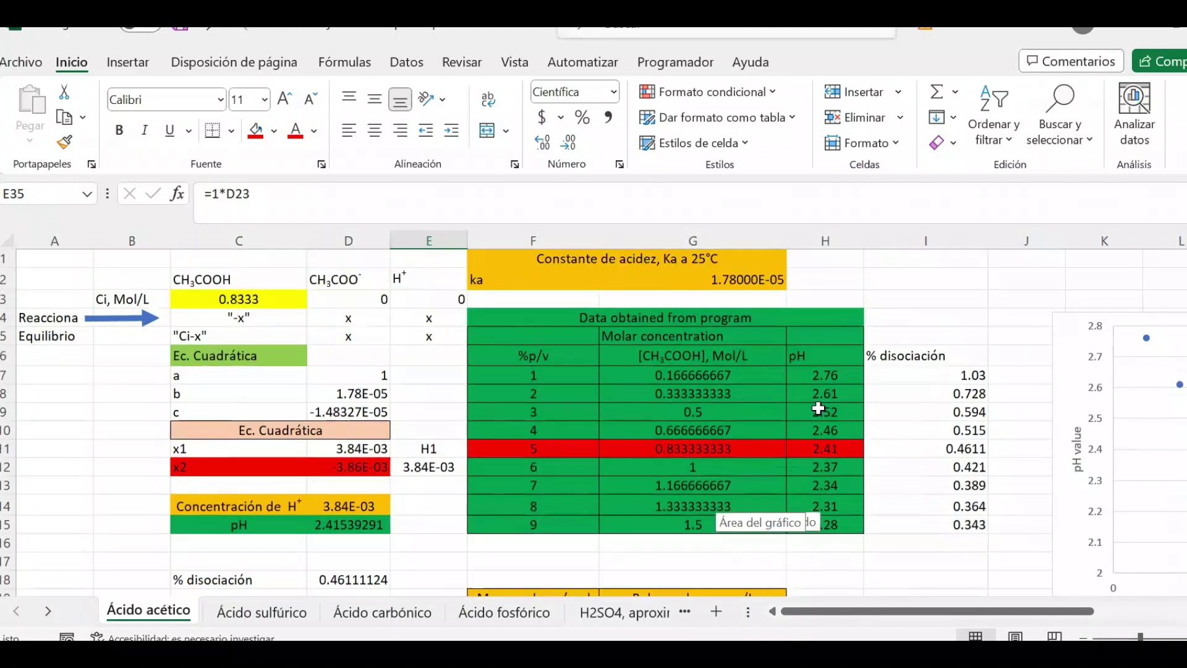
pyautogui.scroll(-1, 817, 408)
# - Open the Ácido sulfúrico sheet and review the first dissociation's species in E2:G2 and concentrations in E4:G4
pyautogui.click(303, 612)
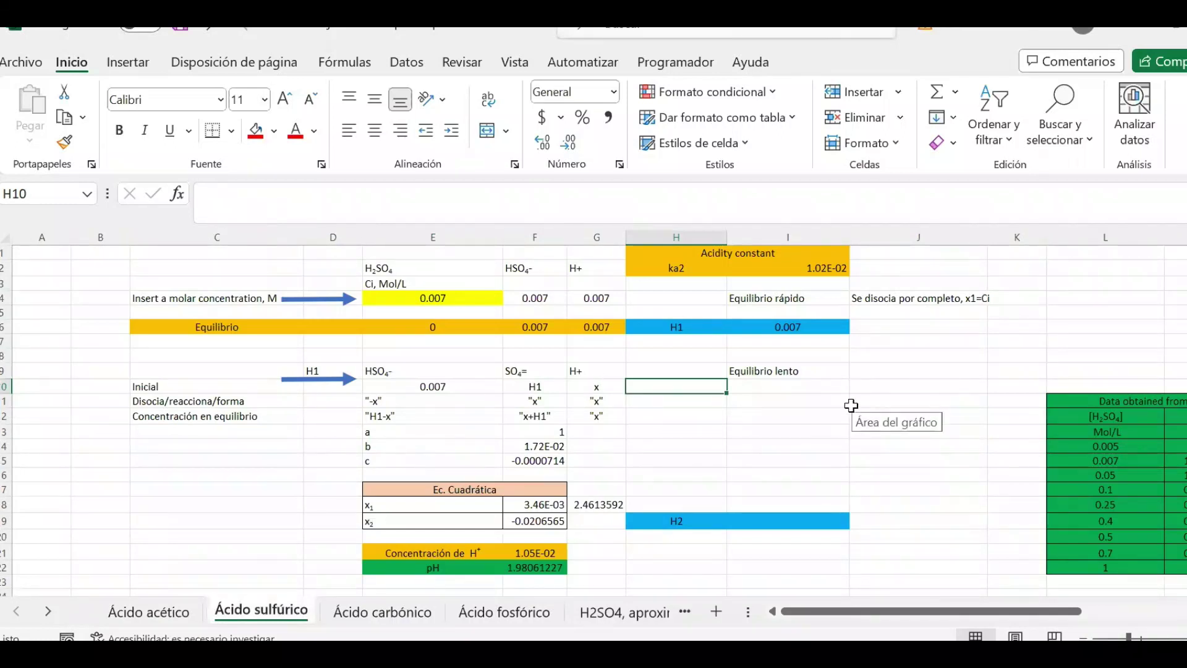
pyautogui.moveTo(451, 263); pyautogui.dragTo(586, 264)
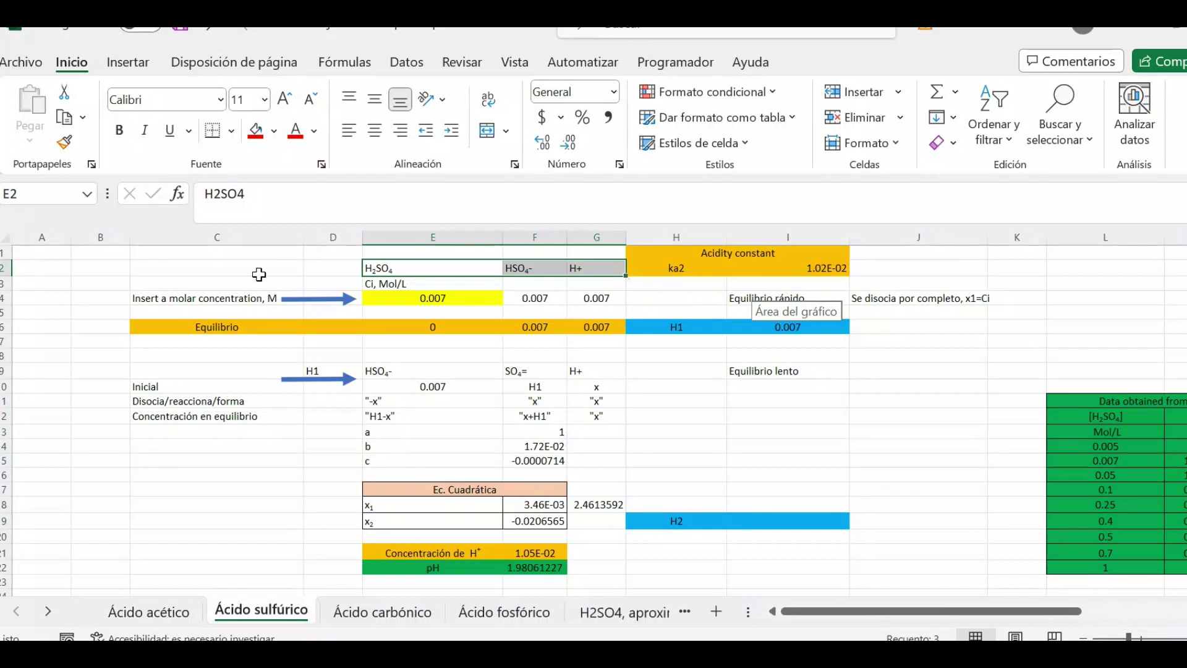
pyautogui.moveTo(291, 270)
pyautogui.mouseDown()
pyautogui.moveTo(544, 300)
pyautogui.moveTo(644, 326)
pyautogui.moveTo(603, 326)
pyautogui.mouseUp()
pyautogui.click(423, 299)
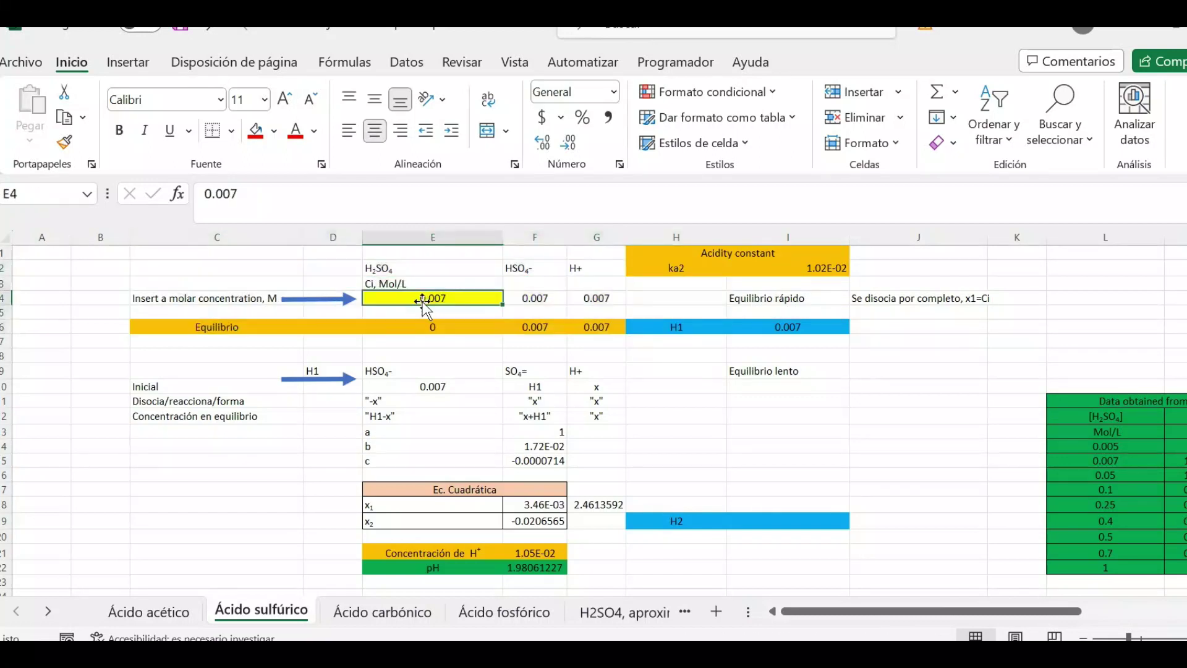
pyautogui.click(539, 292)
pyautogui.click(593, 298)
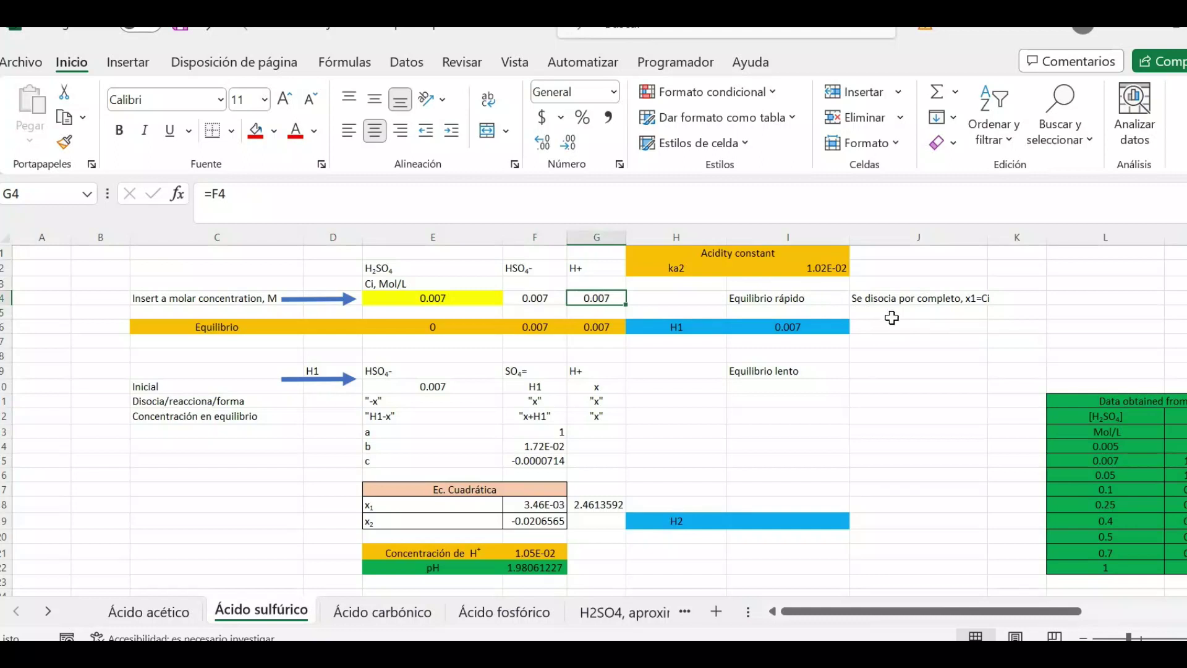
# - Widen column J slightly around the complete-dissociation note in J4
pyautogui.click(886, 300)
pyautogui.moveTo(987, 244); pyautogui.dragTo(1016, 244)
pyautogui.click(959, 325)
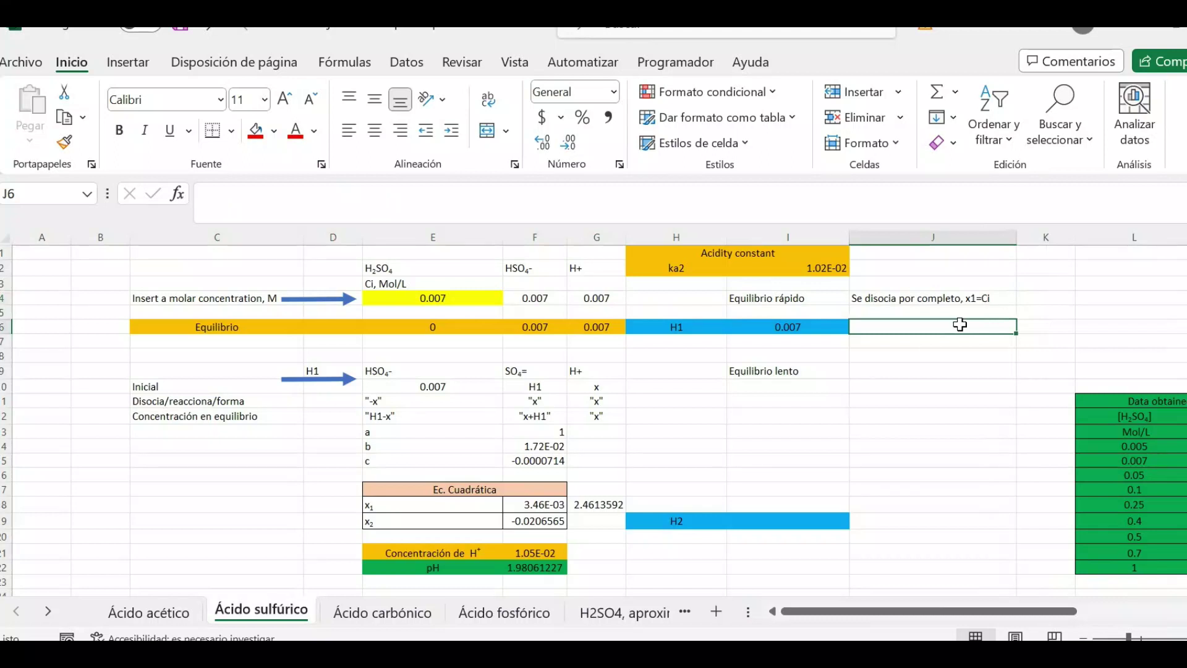
pyautogui.click(955, 300)
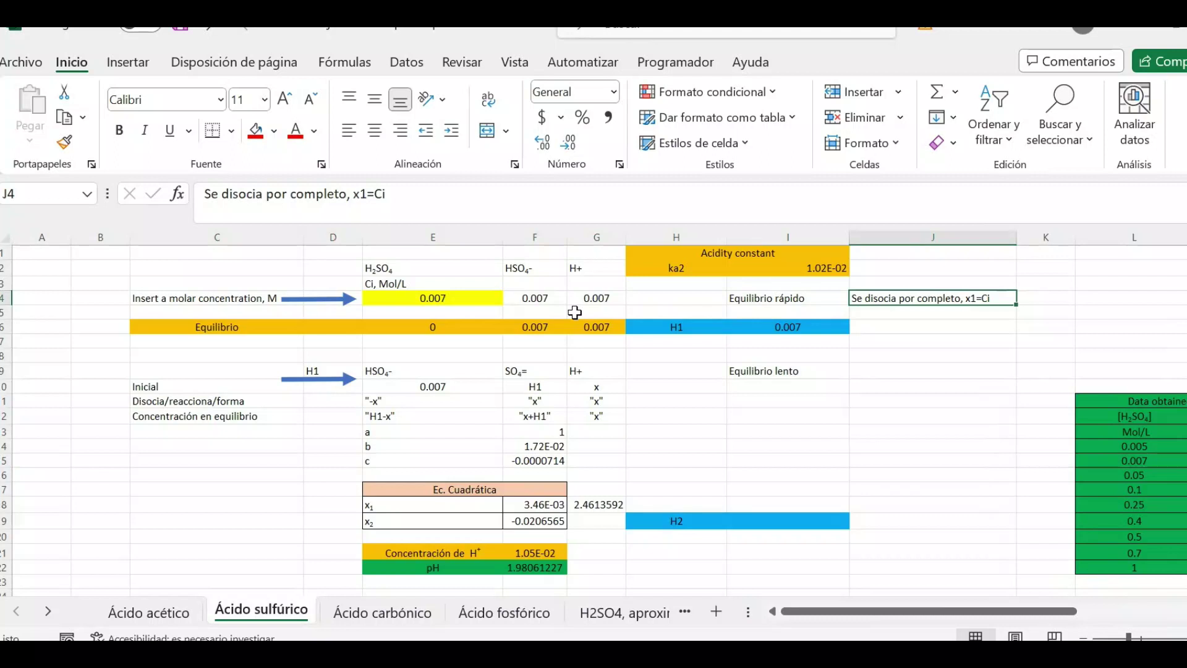
# - Check the ka2 constant in I2 and compare H1 in I6 with the initial H2SO4 concentration in E4
pyautogui.click(794, 267)
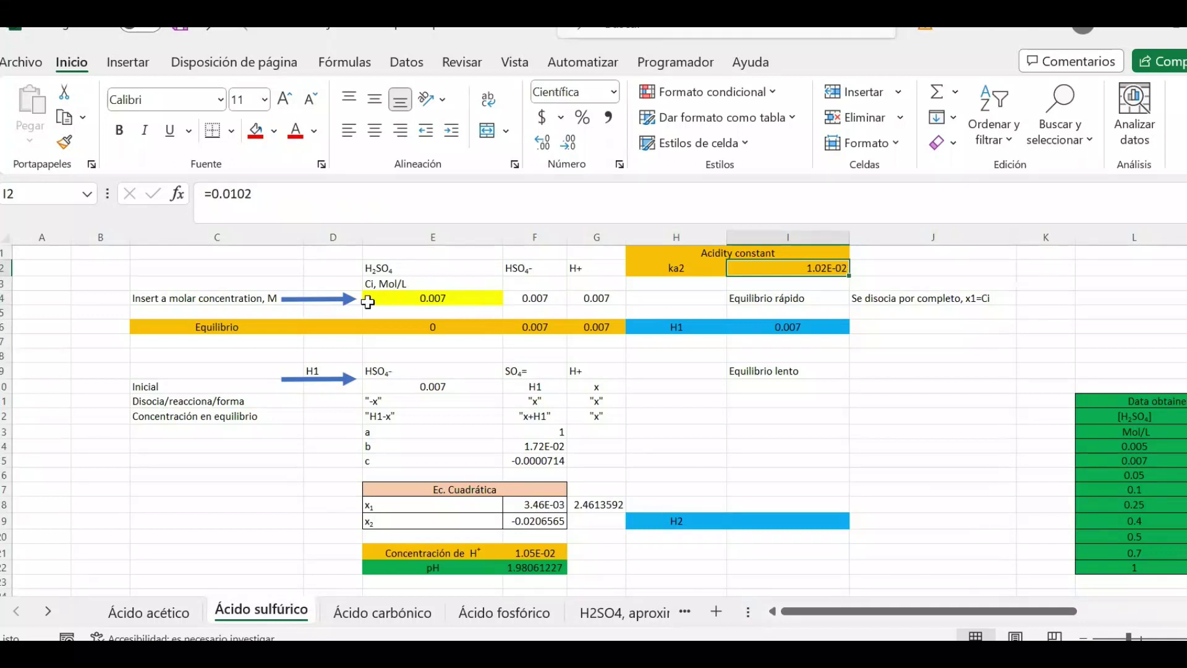
pyautogui.moveTo(299, 283); pyautogui.dragTo(594, 331)
pyautogui.click(755, 327)
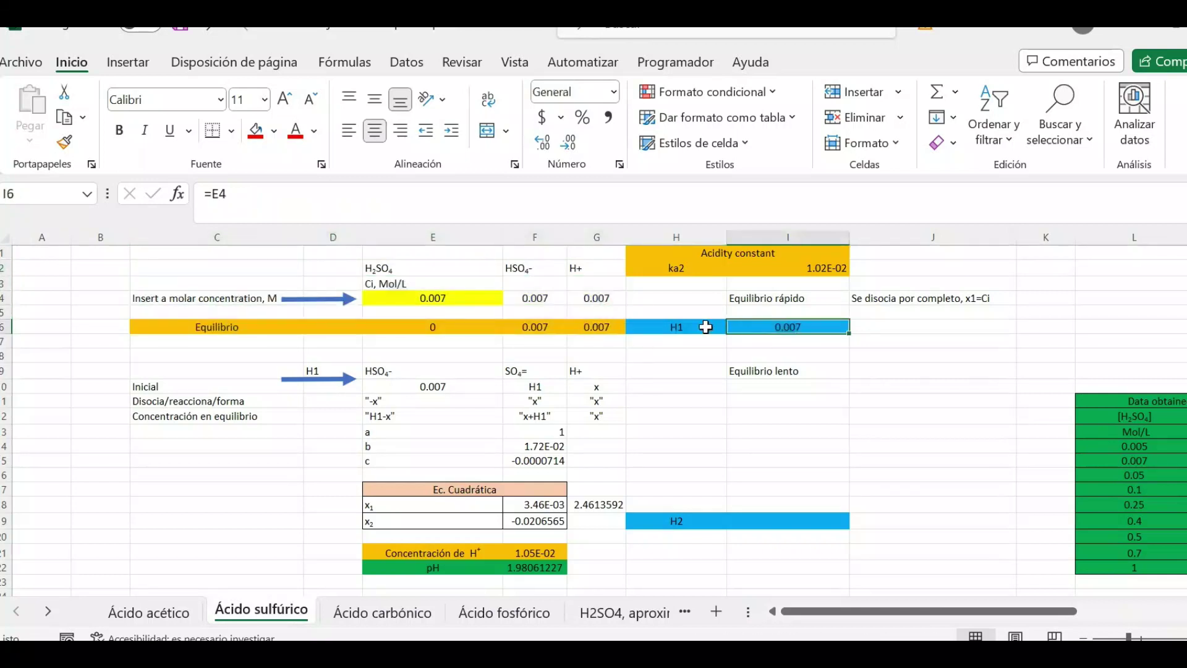
pyautogui.click(437, 296)
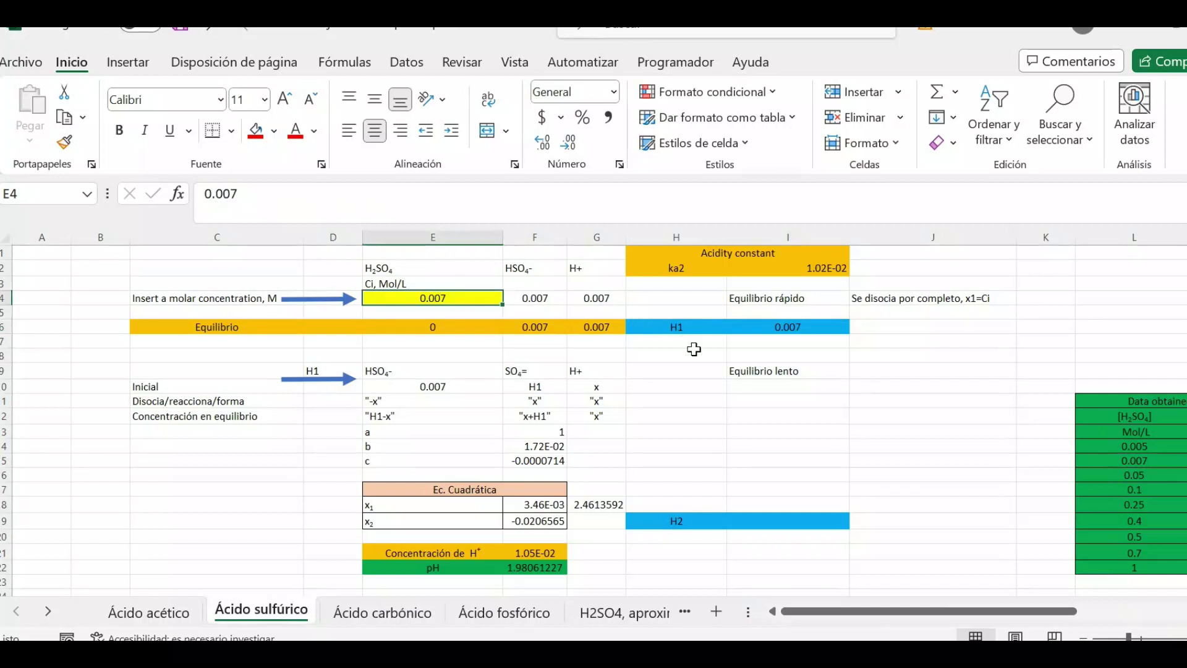
pyautogui.click(787, 329)
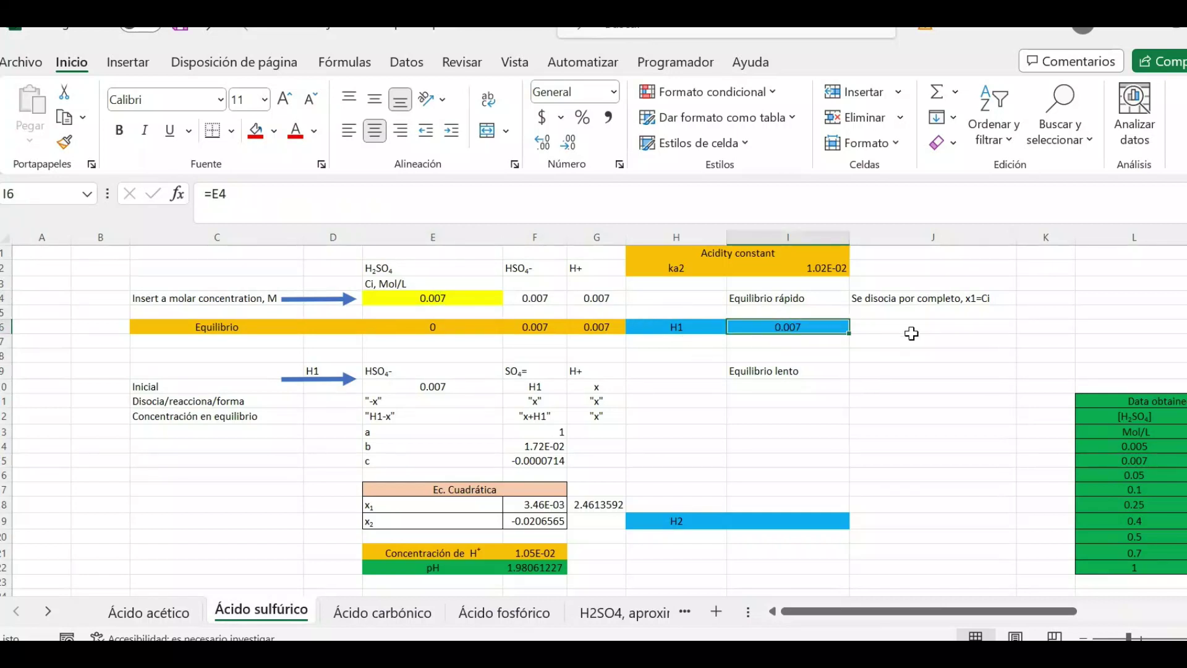
# - In the second dissociation table, set the initial SO4= entry in F10 to x and the initial H+ entry in G10 to H1
pyautogui.scroll(-1, 911, 334)
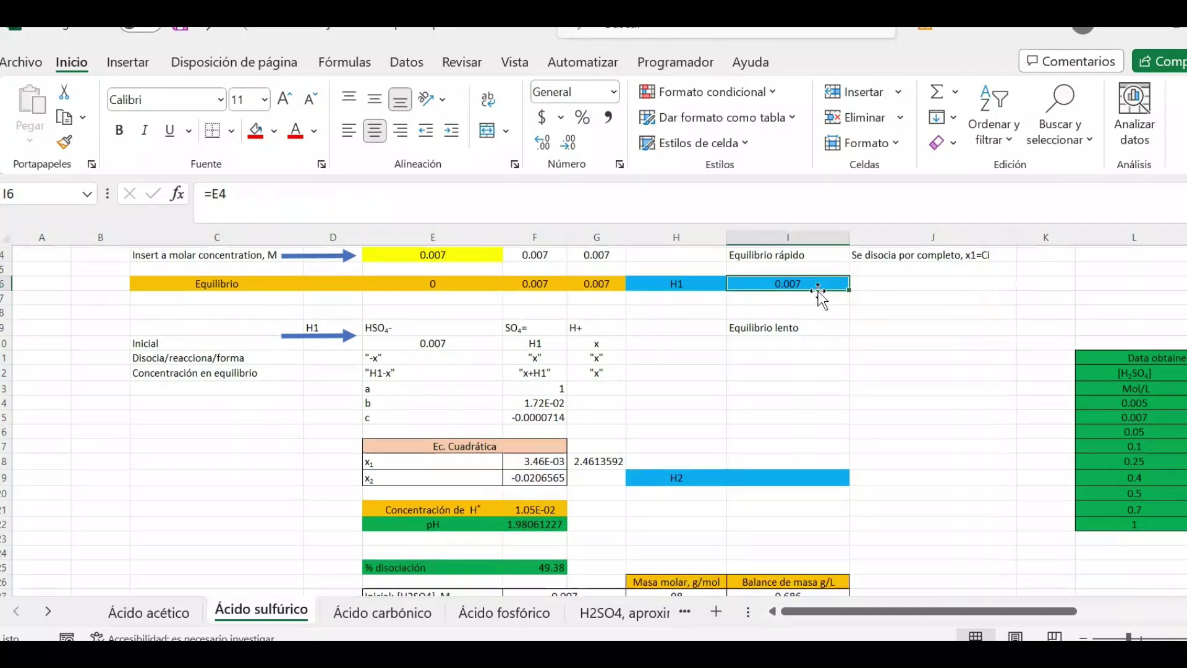
pyautogui.click(325, 357)
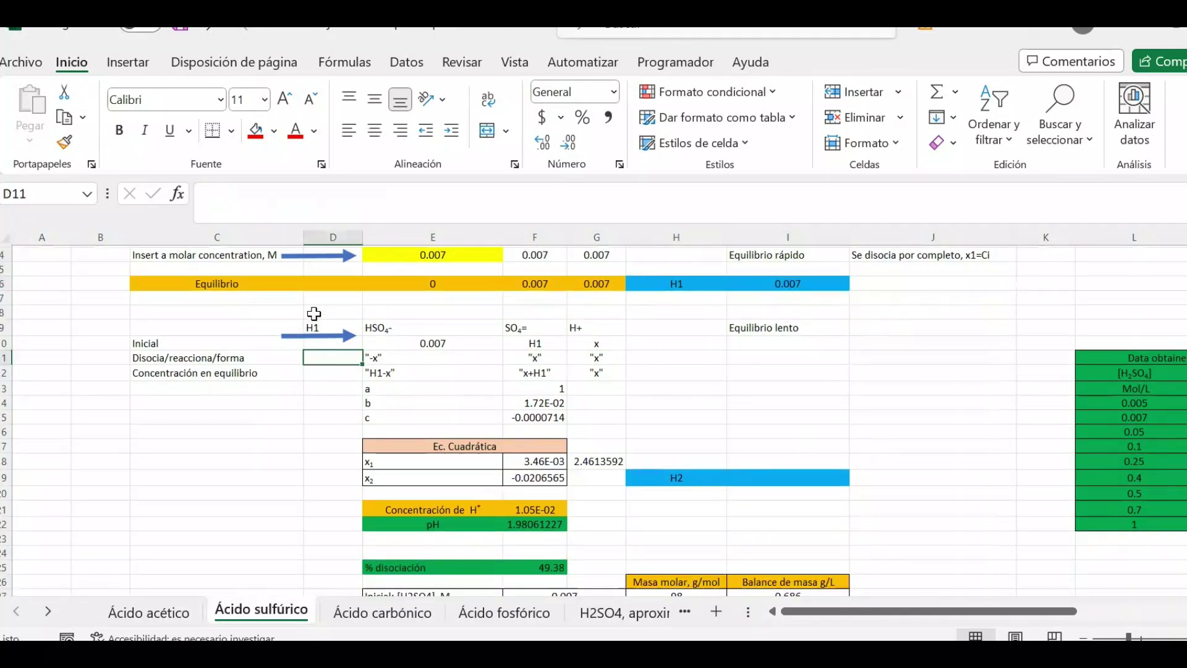
pyautogui.click(317, 327)
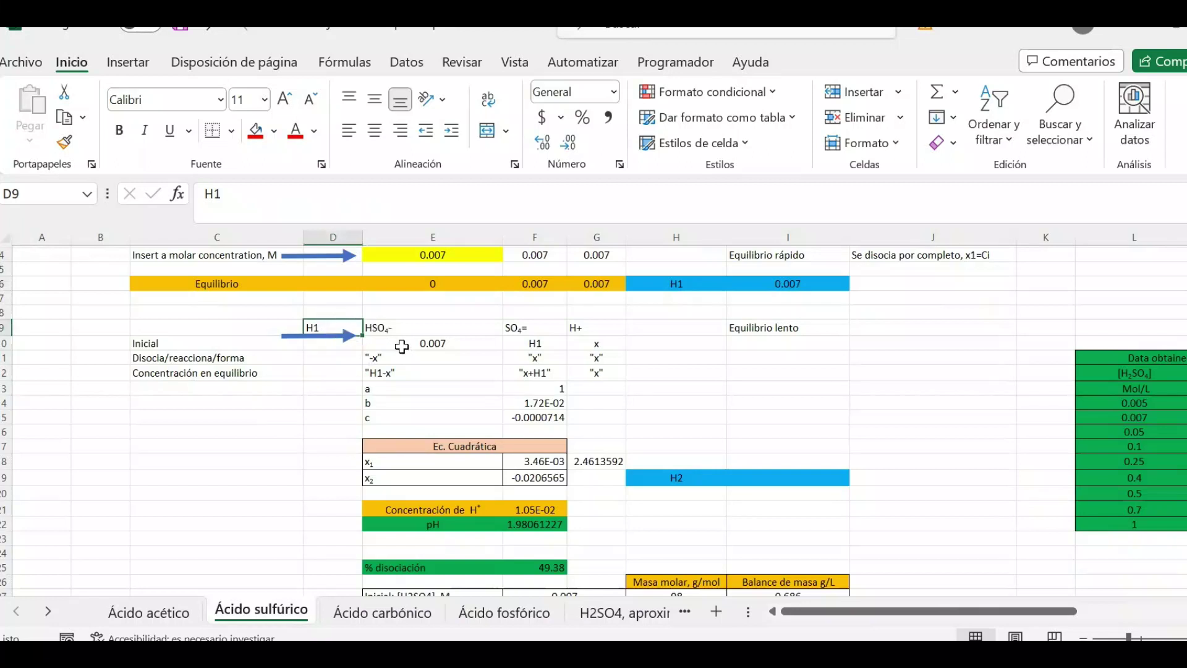
pyautogui.click(419, 359)
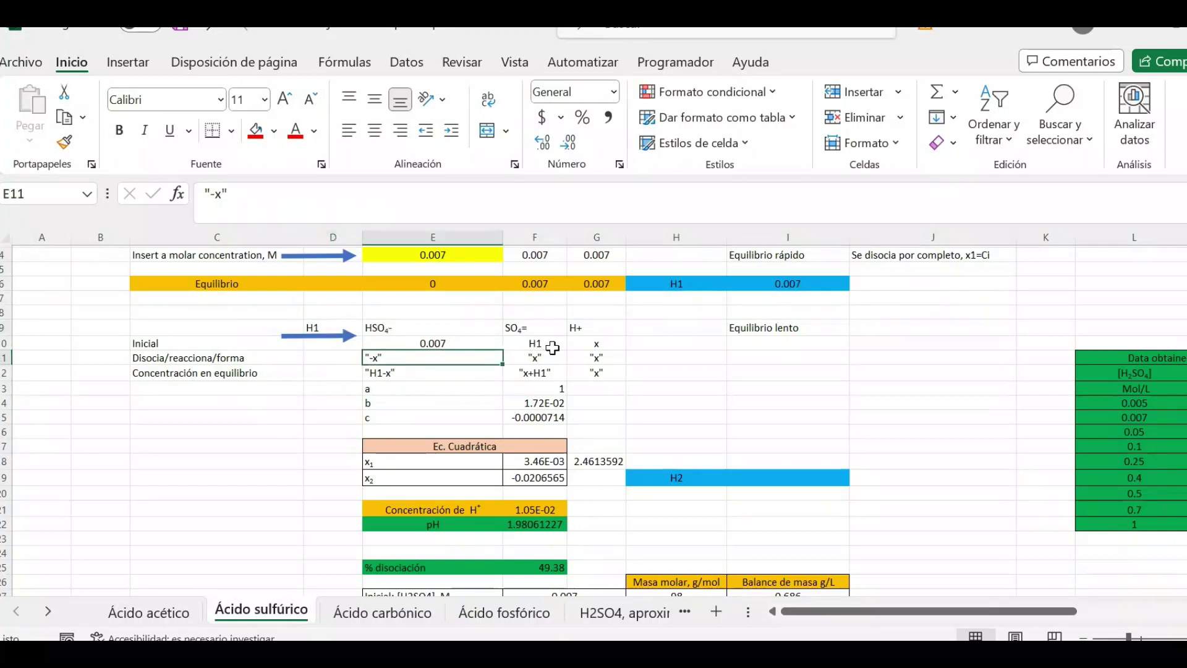
pyautogui.scroll(1, 589, 359)
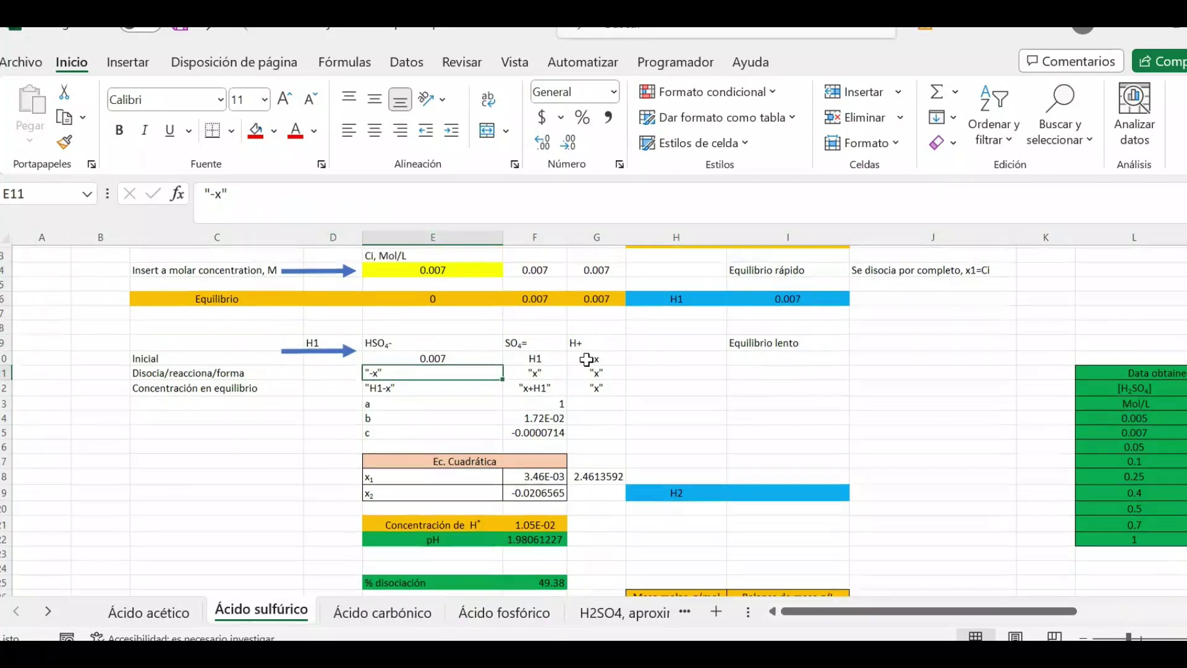
pyautogui.press('Up')
pyautogui.press('Right')
pyautogui.press('F2')
pyautogui.press('BackSpace')
pyautogui.press('Delete')
pyautogui.write('x')
pyautogui.click(603, 384)
pyautogui.write('H1')
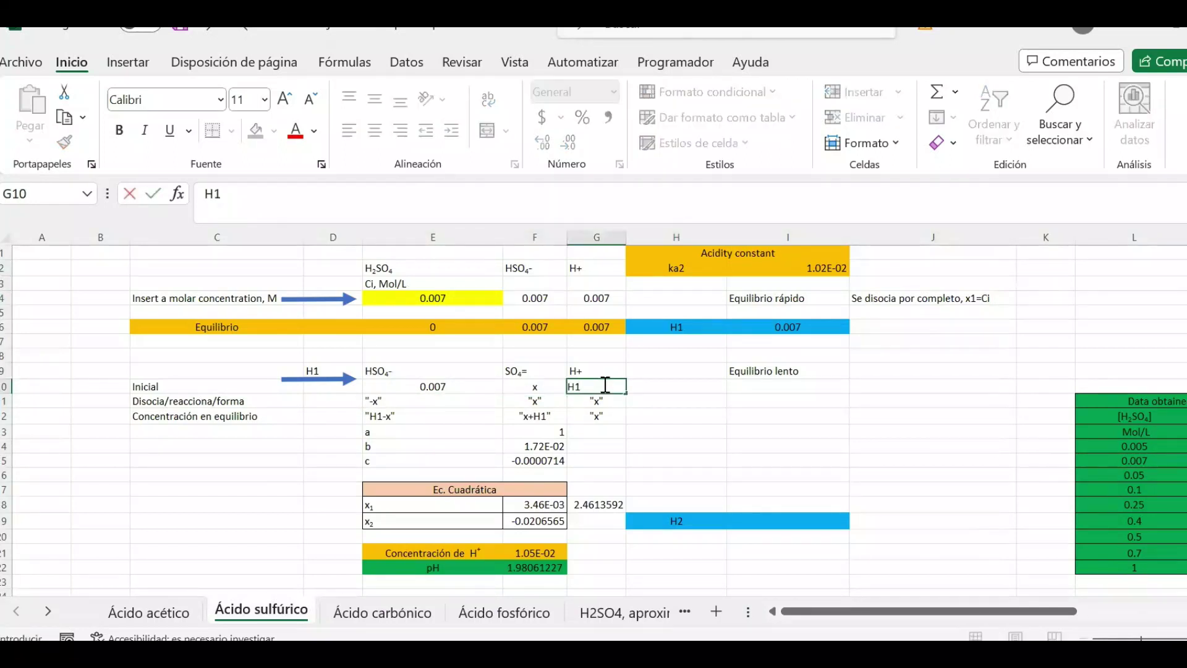
pyautogui.click(654, 391)
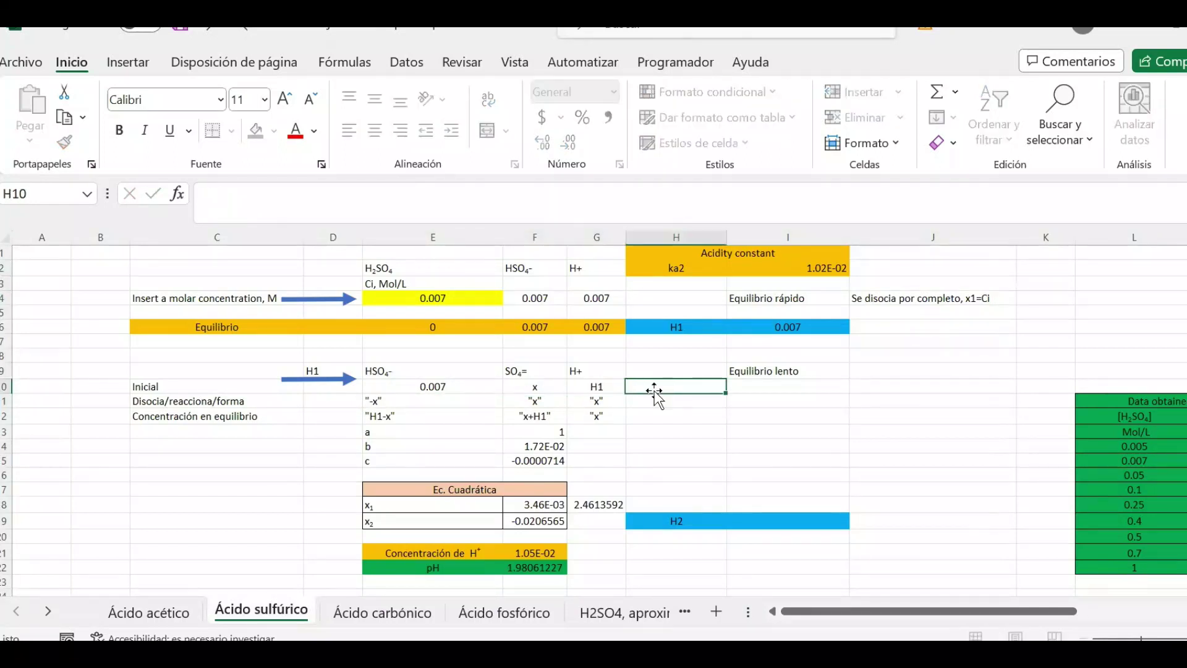
# - Compare the initial H+ entry in G10 with H1 in row 6, and the HSO4- concentration in F6 with E10
pyautogui.click(595, 390)
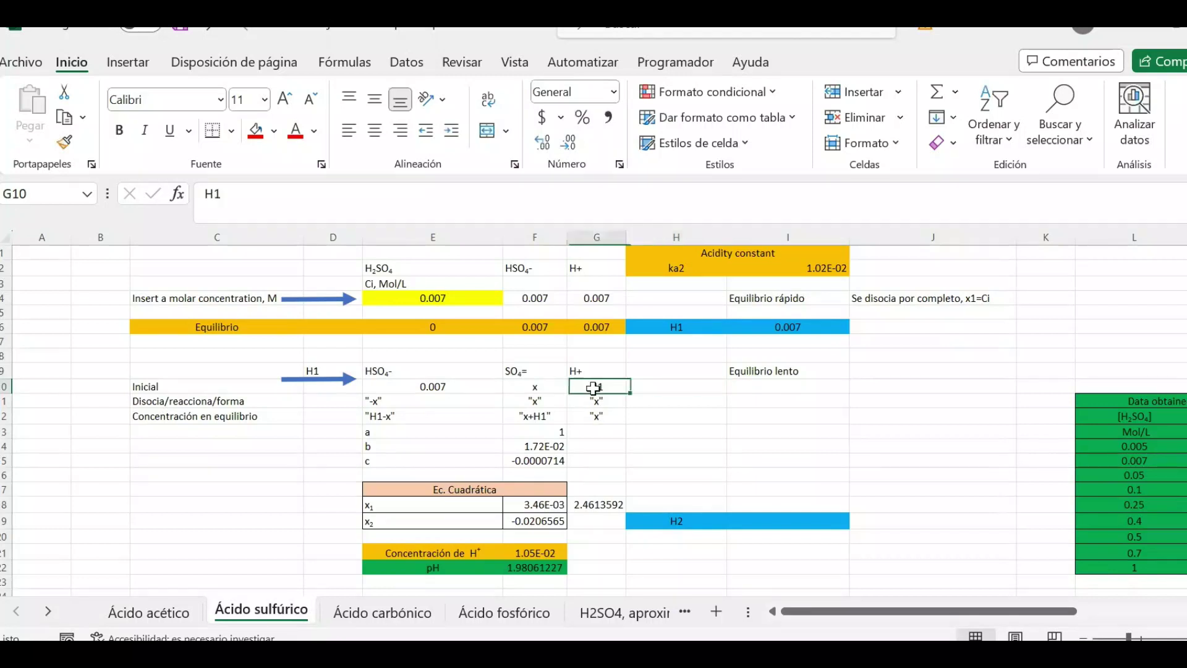
pyautogui.click(796, 328)
pyautogui.click(609, 384)
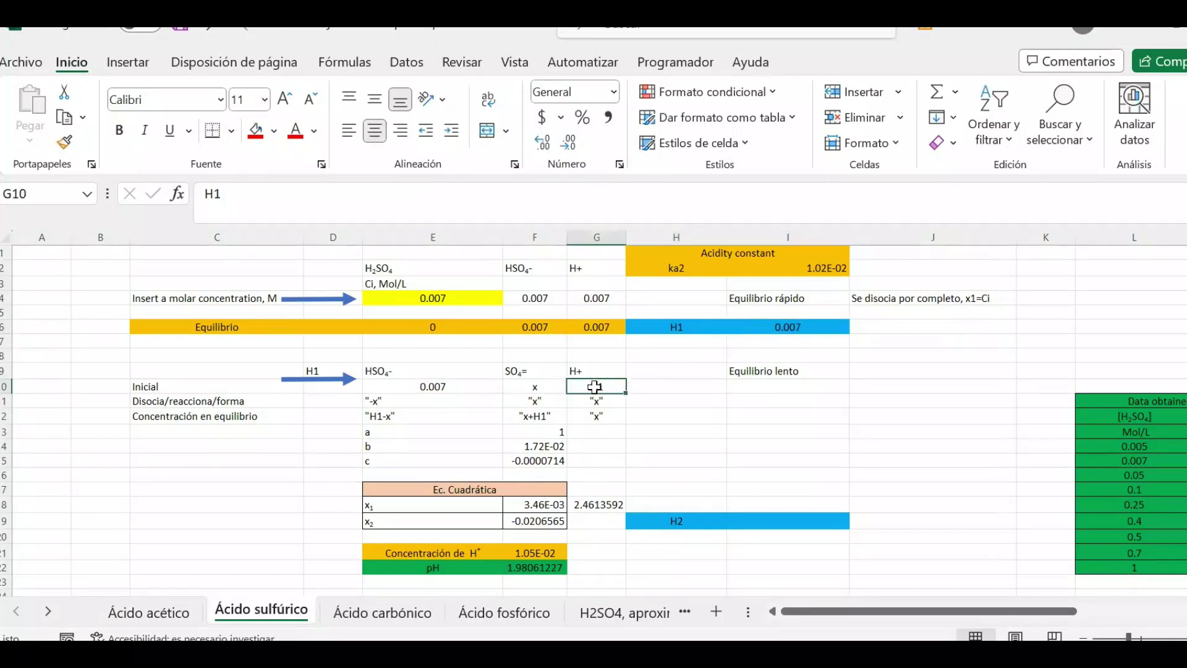
pyautogui.click(697, 332)
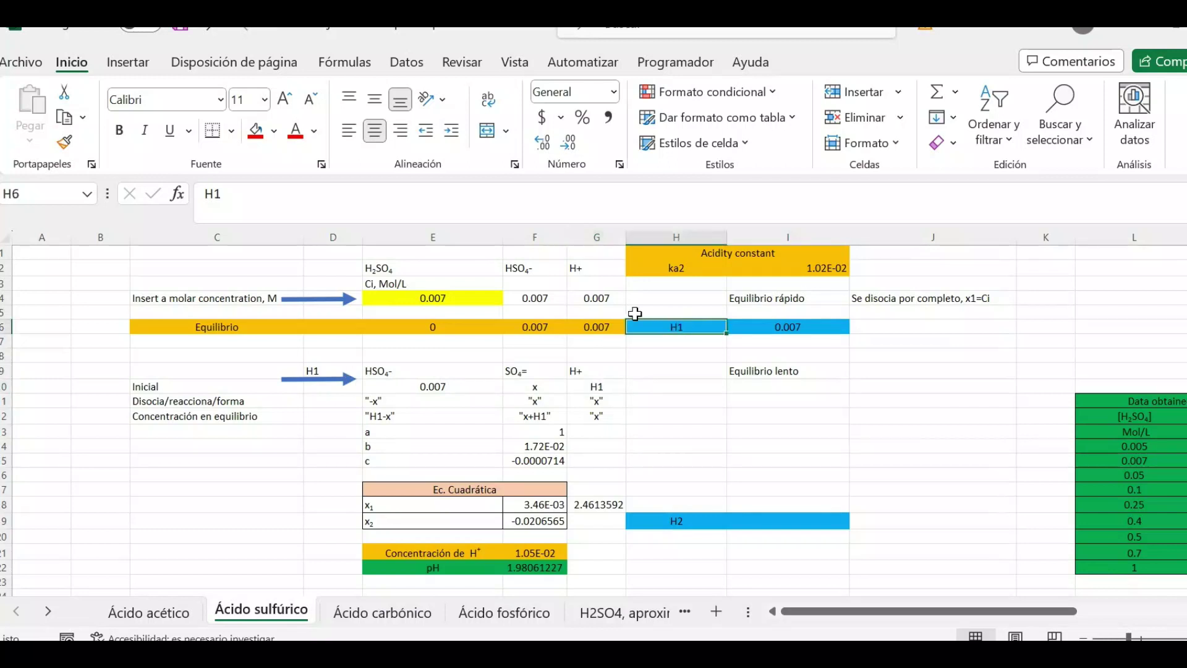
pyautogui.click(537, 323)
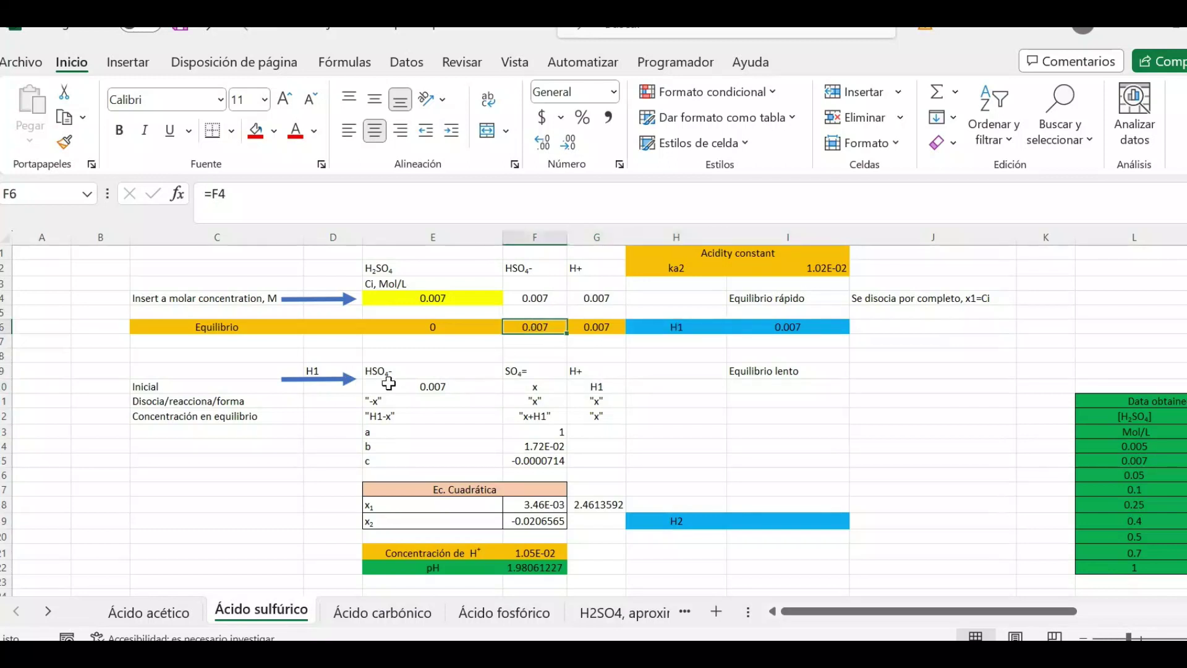
pyautogui.click(351, 379)
pyautogui.click(389, 389)
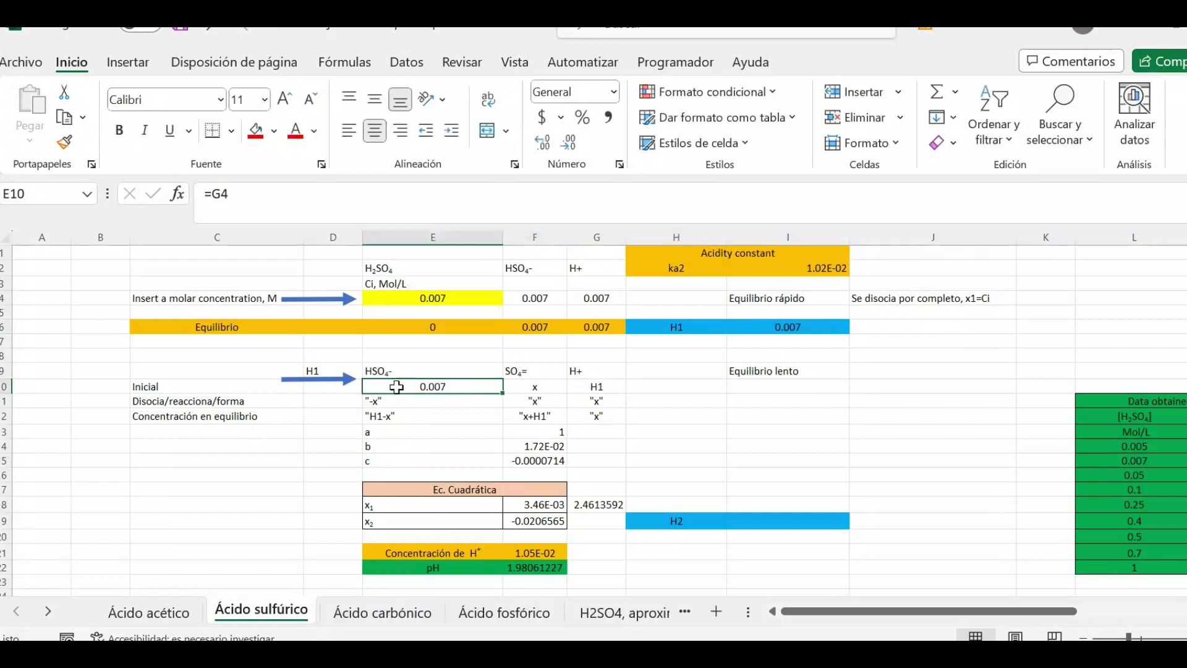
# - In the second dissociation's equilibrium row, set the H+ expression in G12 to "x+H1" and the SO4= expression in F12 to "x"
pyautogui.scroll(-1, 584, 414)
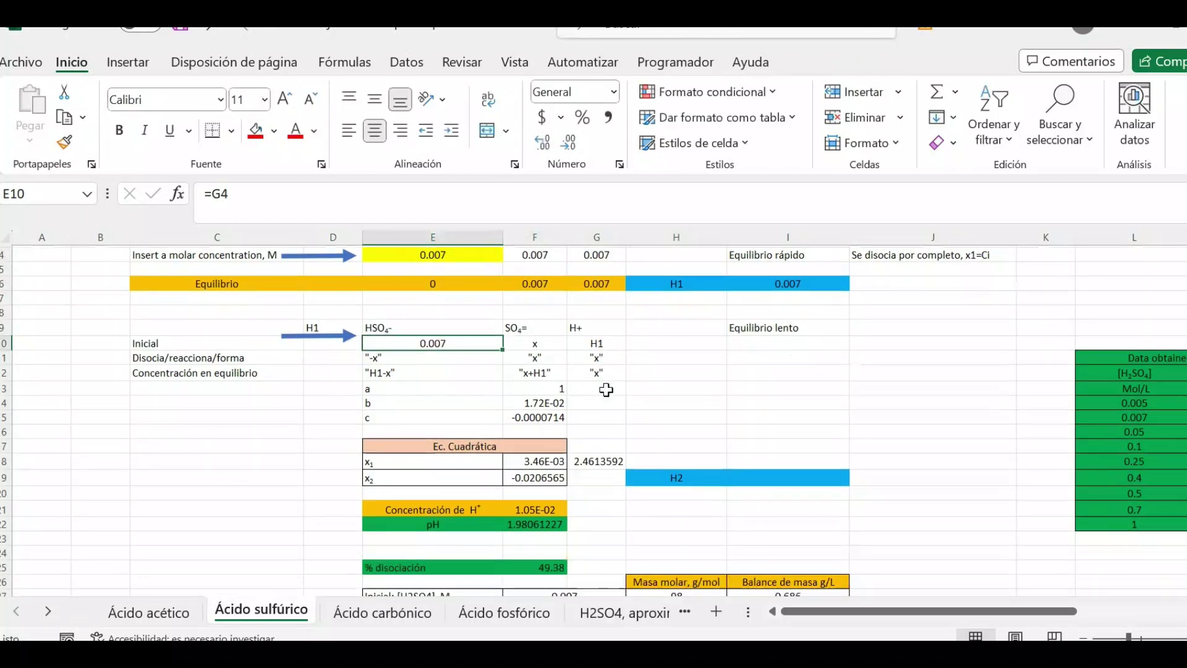
pyautogui.moveTo(405, 374); pyautogui.dragTo(603, 377)
pyautogui.doubleClick(603, 376)
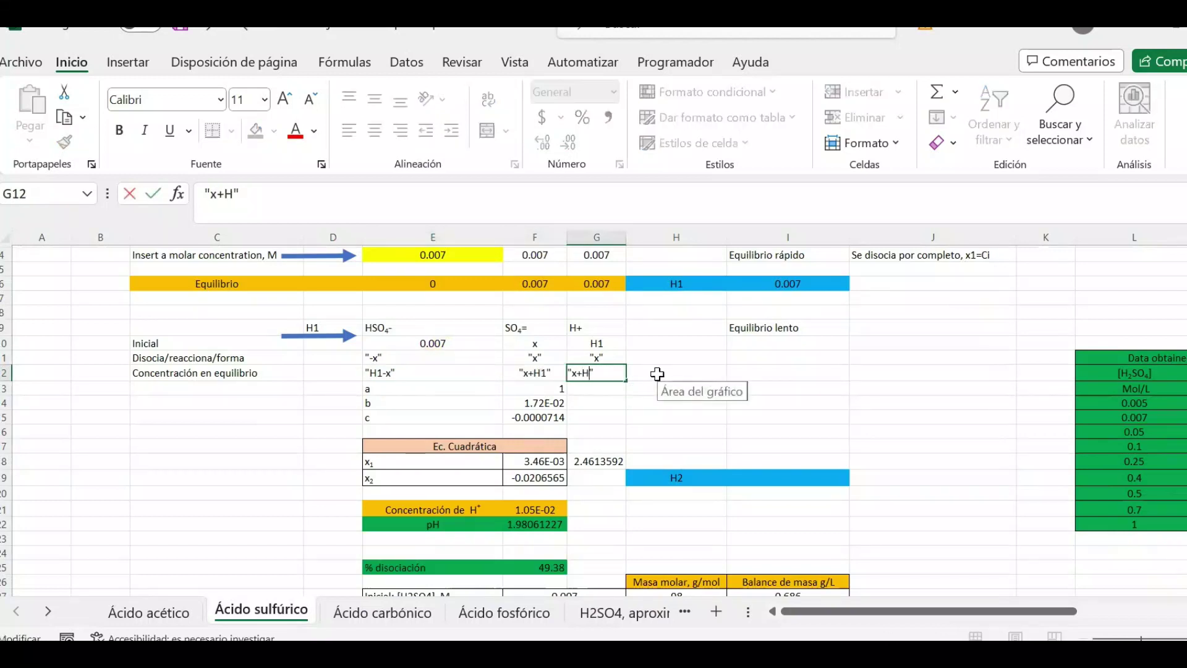
pyautogui.doubleClick(547, 373)
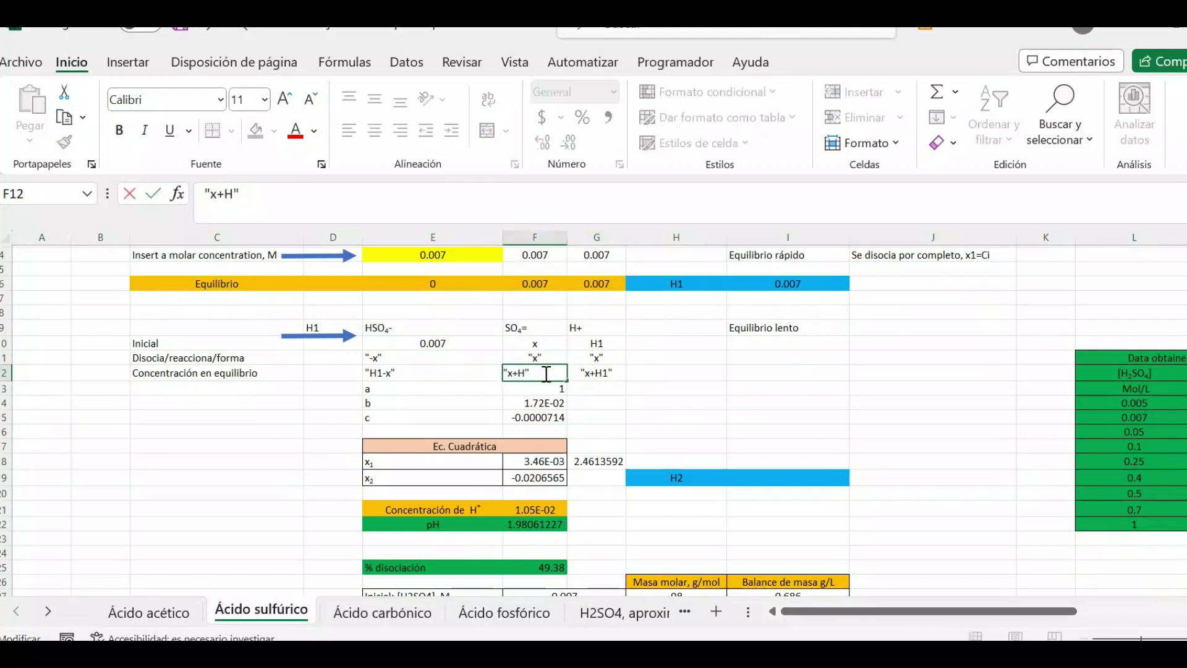
pyautogui.click(720, 373)
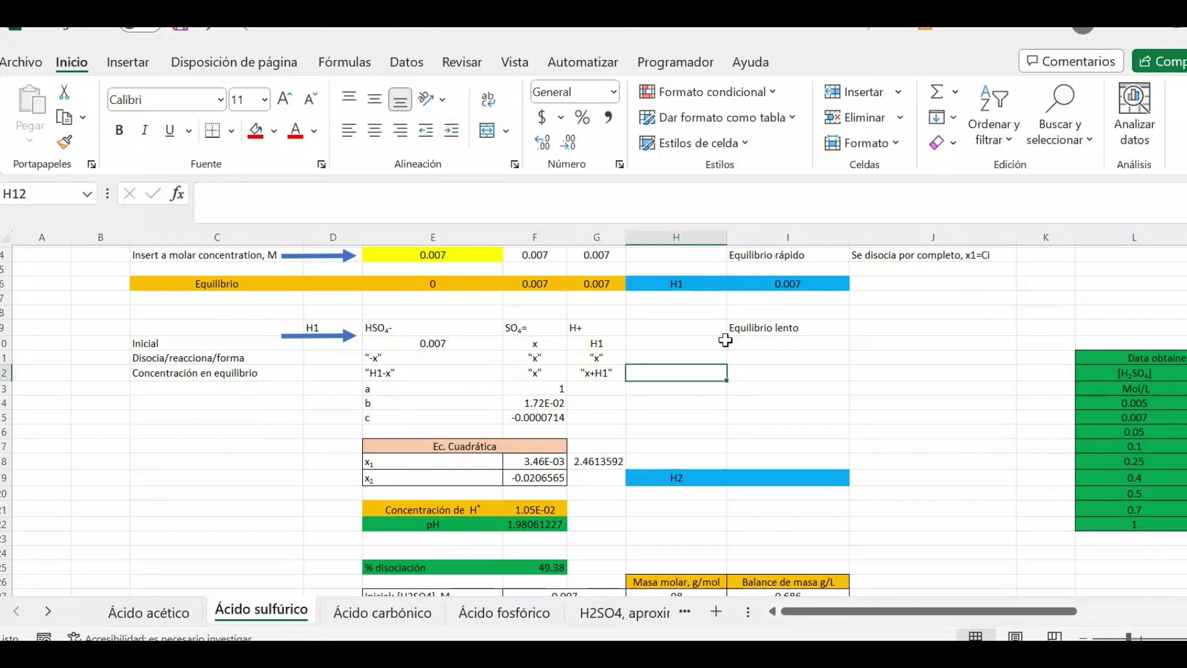
# - Check the formulas of quadratic coefficients a in F13 and b in F14 and the cells they reference
pyautogui.doubleClick(544, 386)
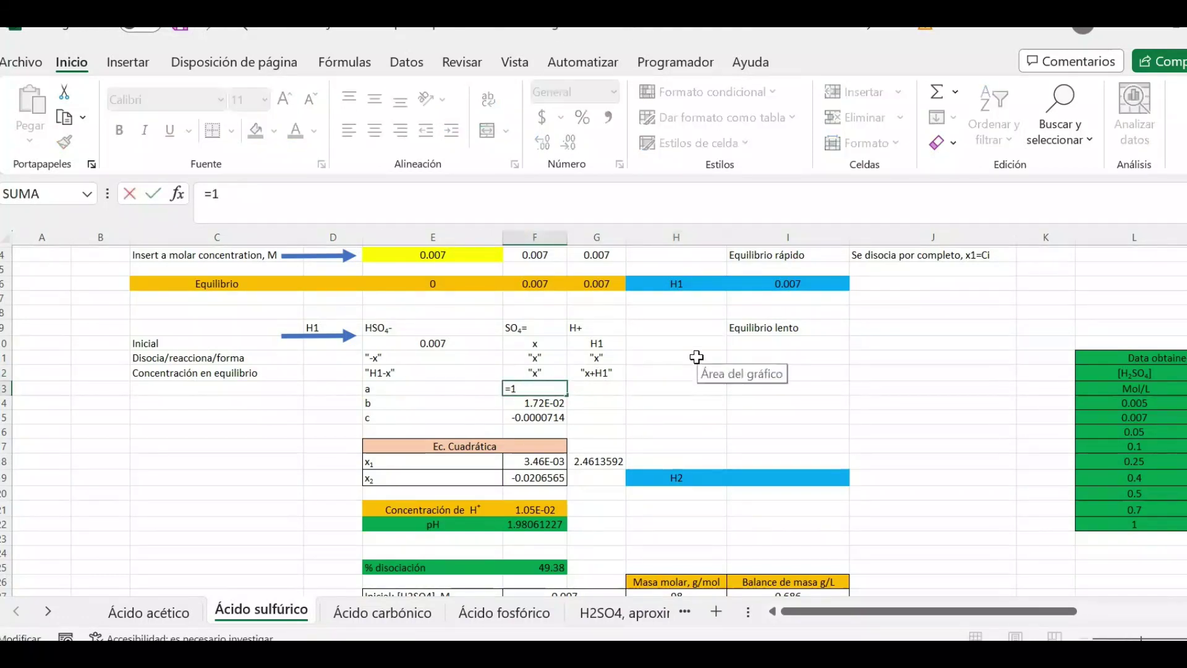
pyautogui.press('Escape')
pyautogui.press('Down')
pyautogui.press('F2')
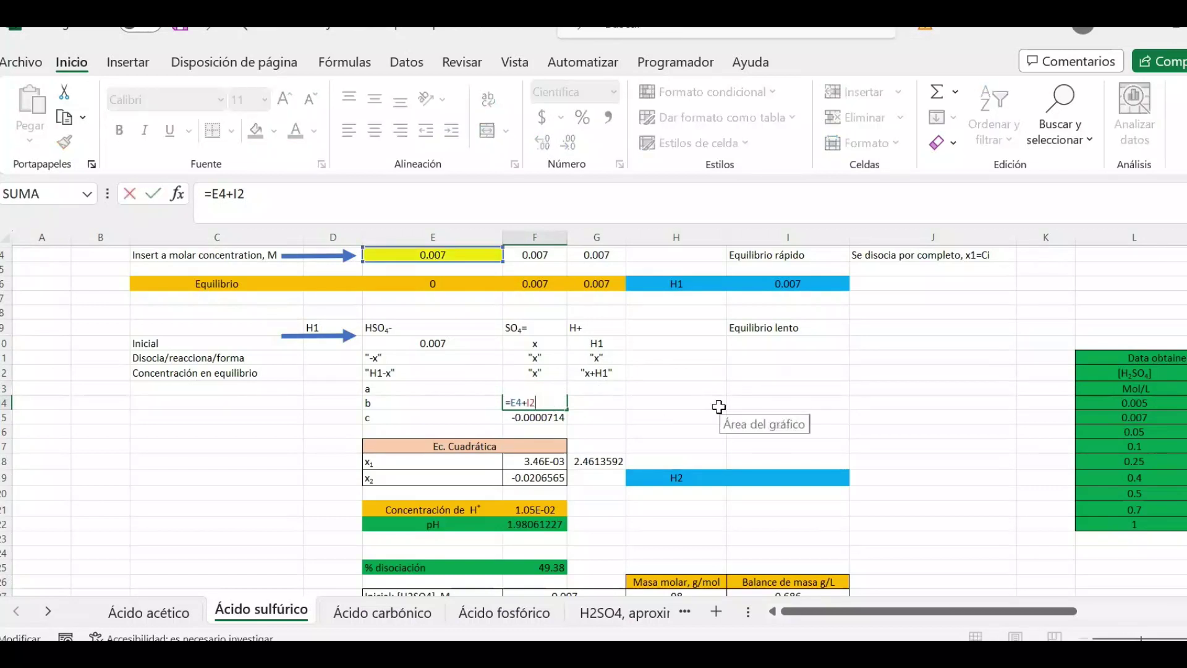
pyautogui.scroll(1, 697, 411)
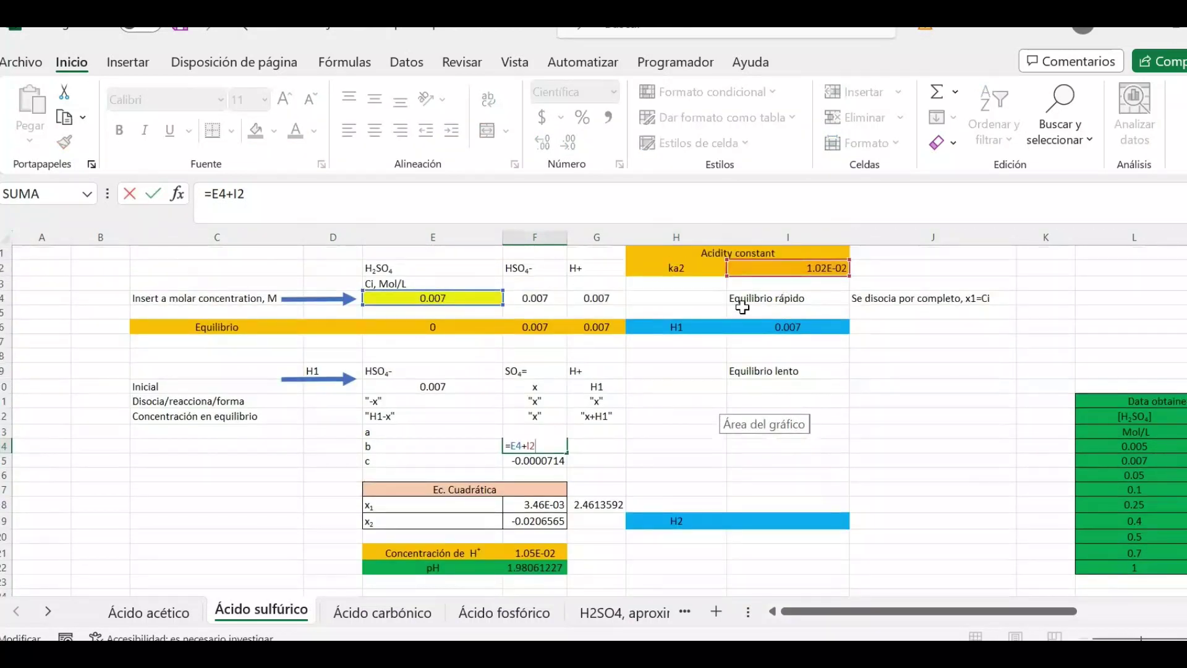
pyautogui.press('Return')
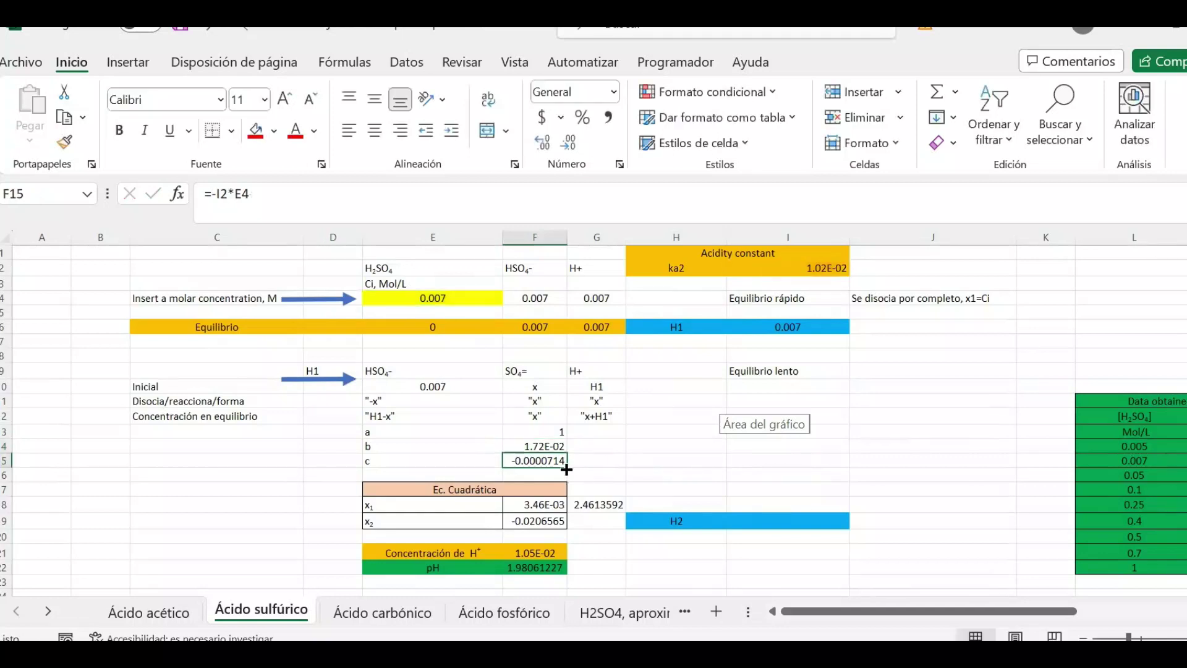
# - Change coefficient c in F15 so its formula multiplies -I2 by the H1 value in I6
pyautogui.doubleClick(556, 461)
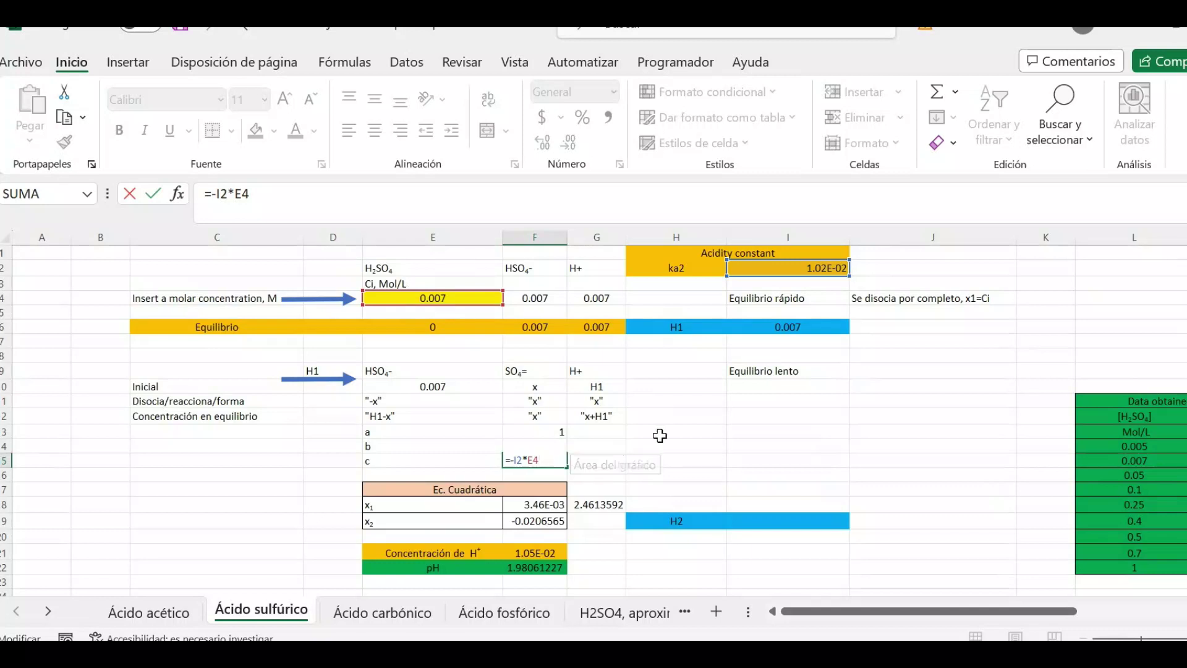
pyautogui.click(808, 327)
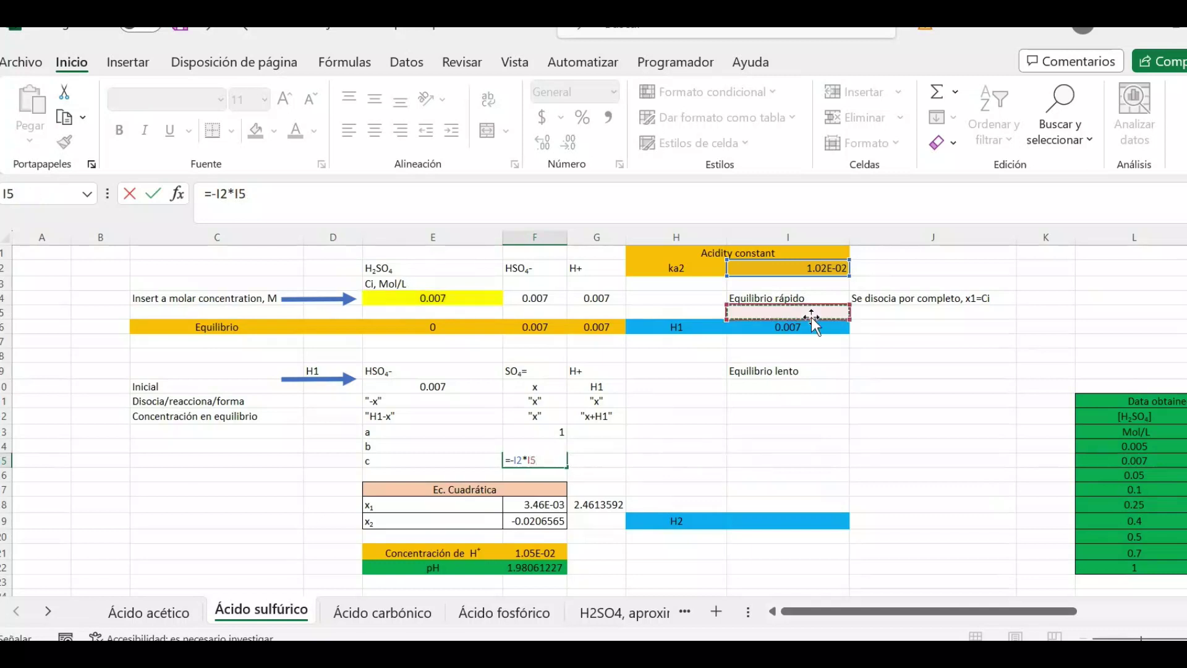
pyautogui.press('Return')
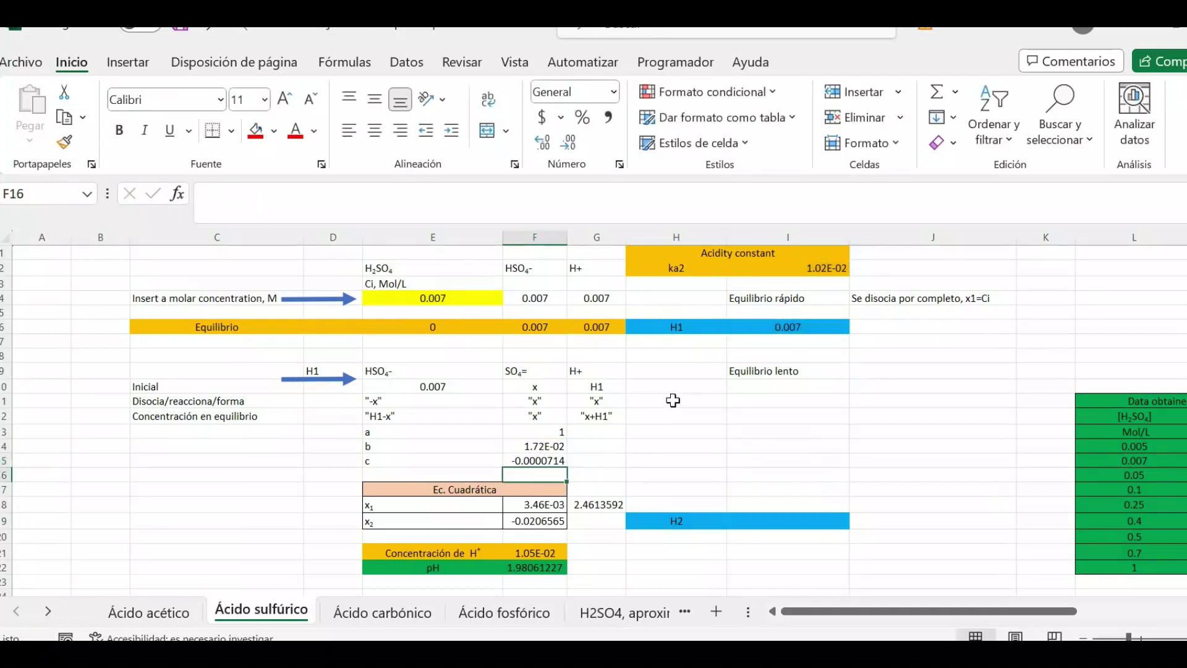
# - Clear the extra -LOG10(F18) calculation from G18, beside the quadratic root x1
pyautogui.scroll(-1, 673, 402)
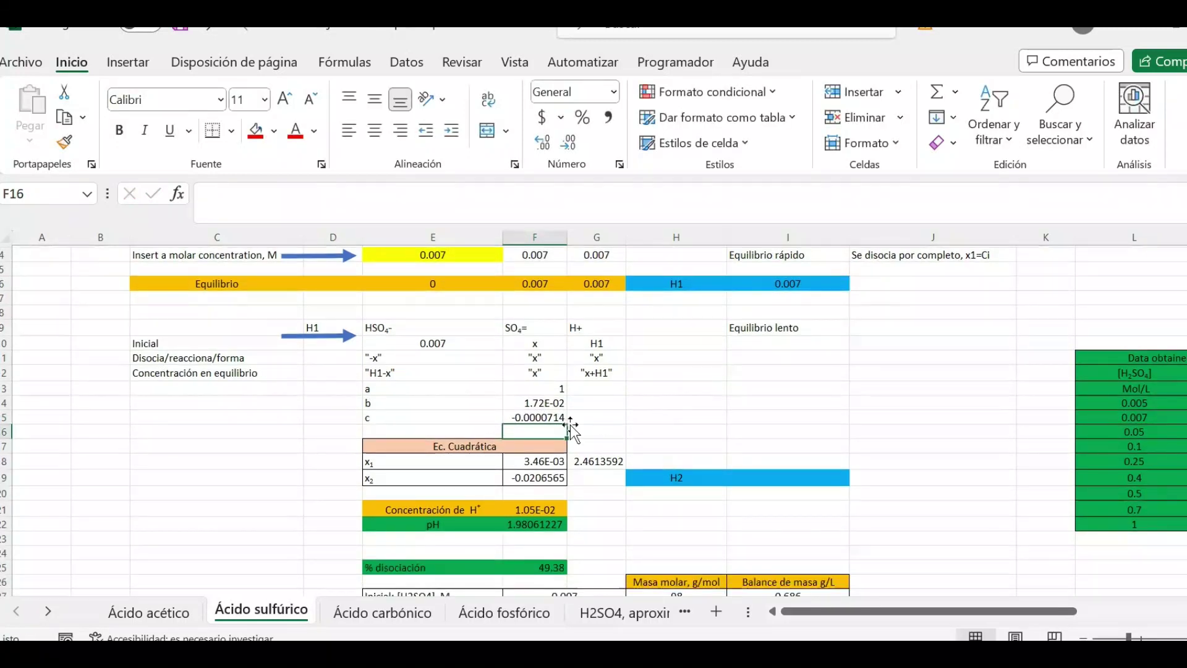
pyautogui.click(464, 445)
pyautogui.scroll(-1, 678, 423)
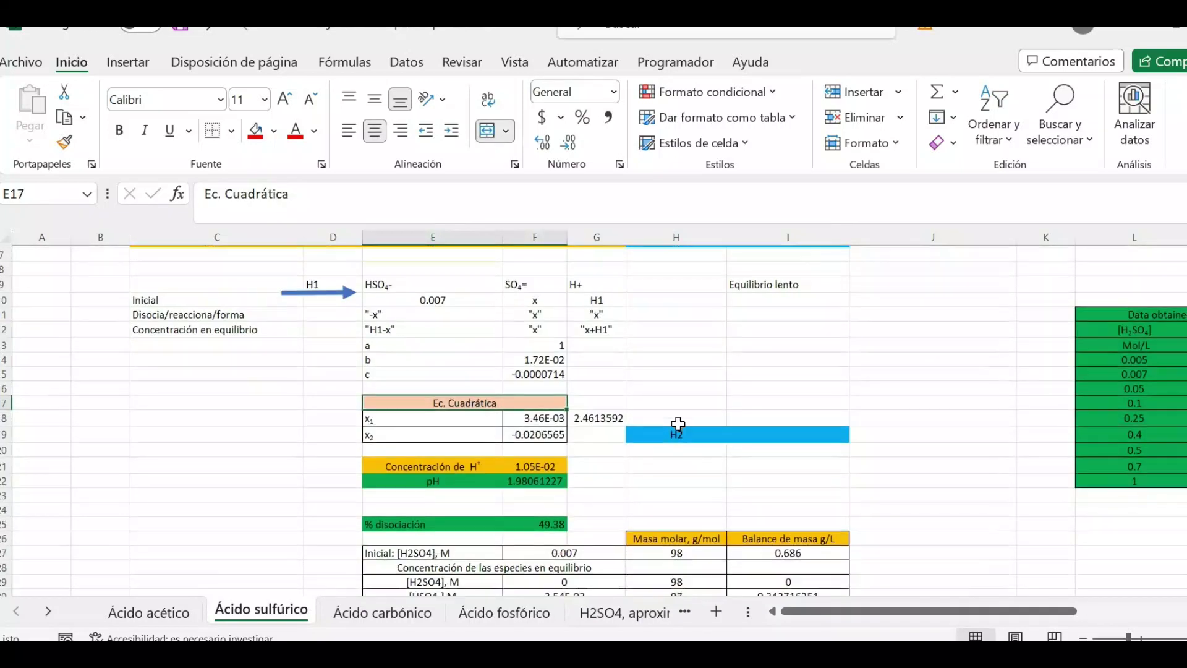
pyautogui.click(611, 418)
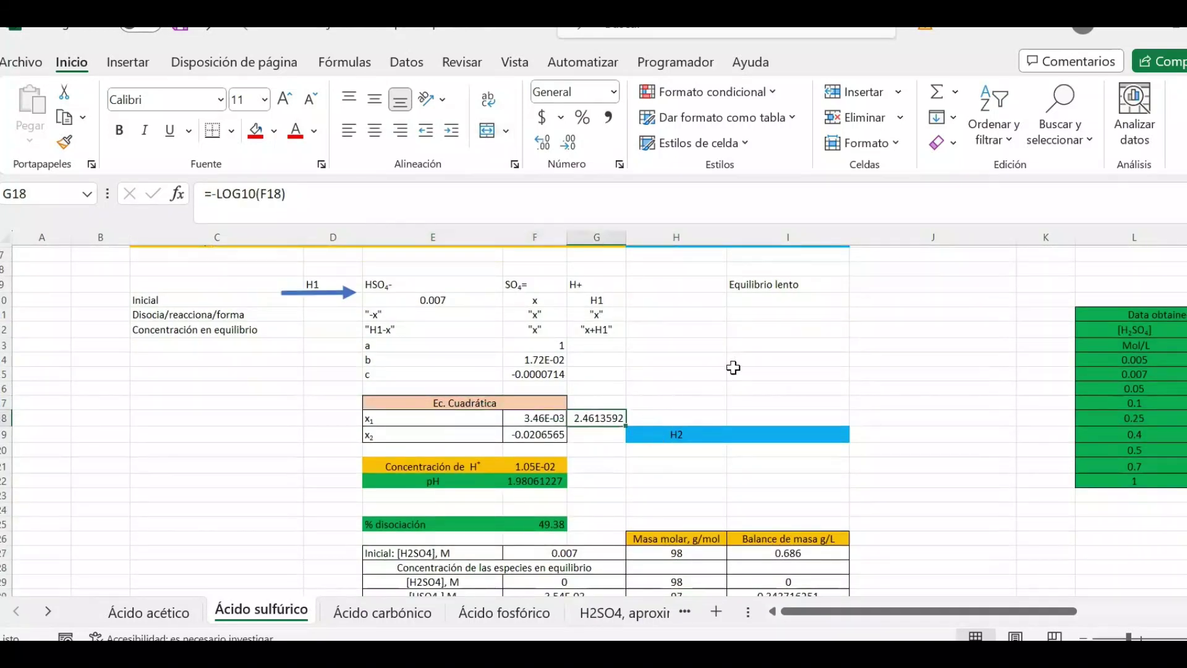
pyautogui.press('Delete')
# - Fill the quadratic root x2 row, E19:F19, with red to mark it as rejected
pyautogui.moveTo(469, 440); pyautogui.dragTo(559, 435)
pyautogui.click(257, 131)
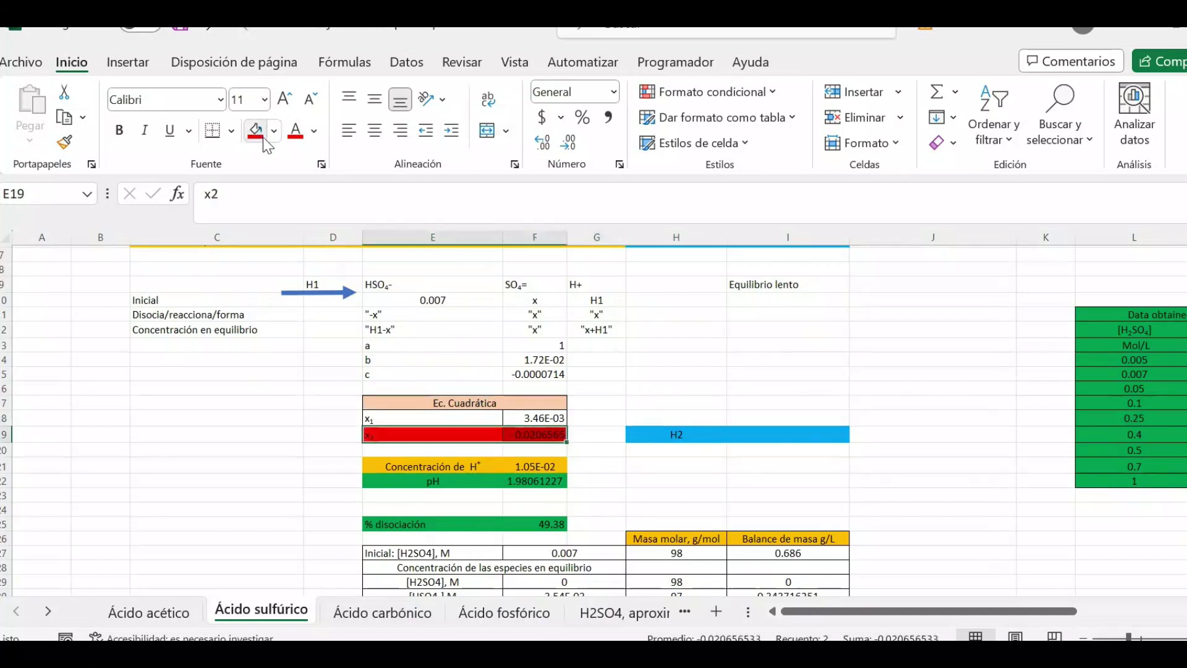
pyautogui.click(729, 386)
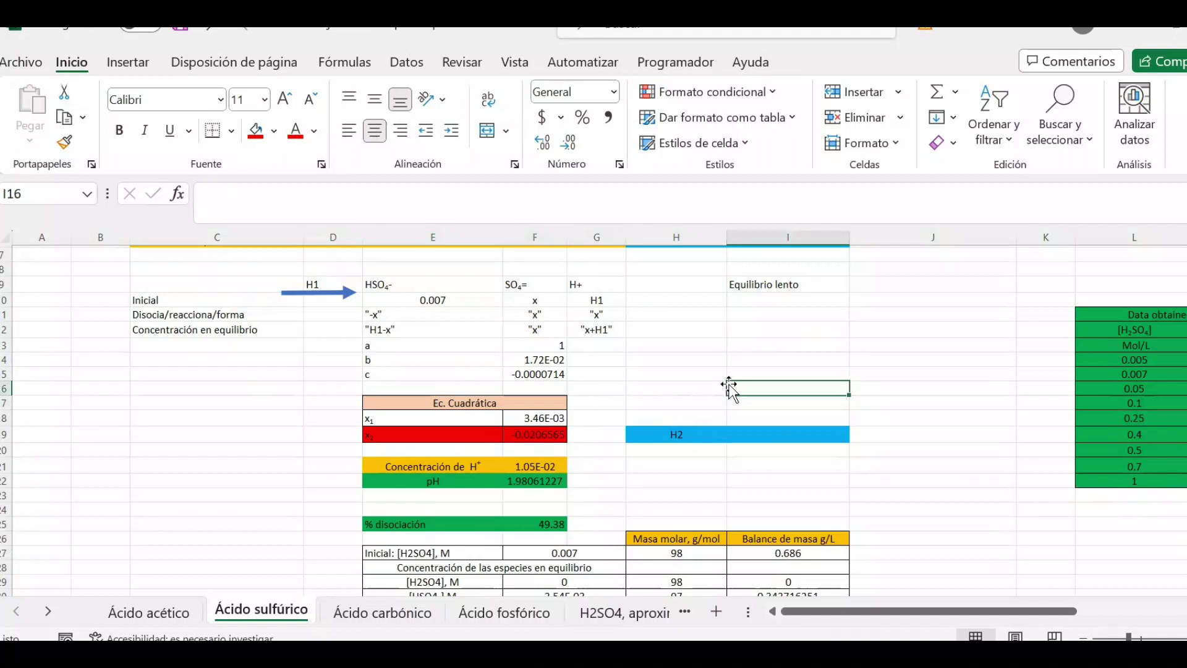
# - Link the H2 value in I19 to the quadratic root x1 in F18
pyautogui.click(753, 437)
pyautogui.write('=')
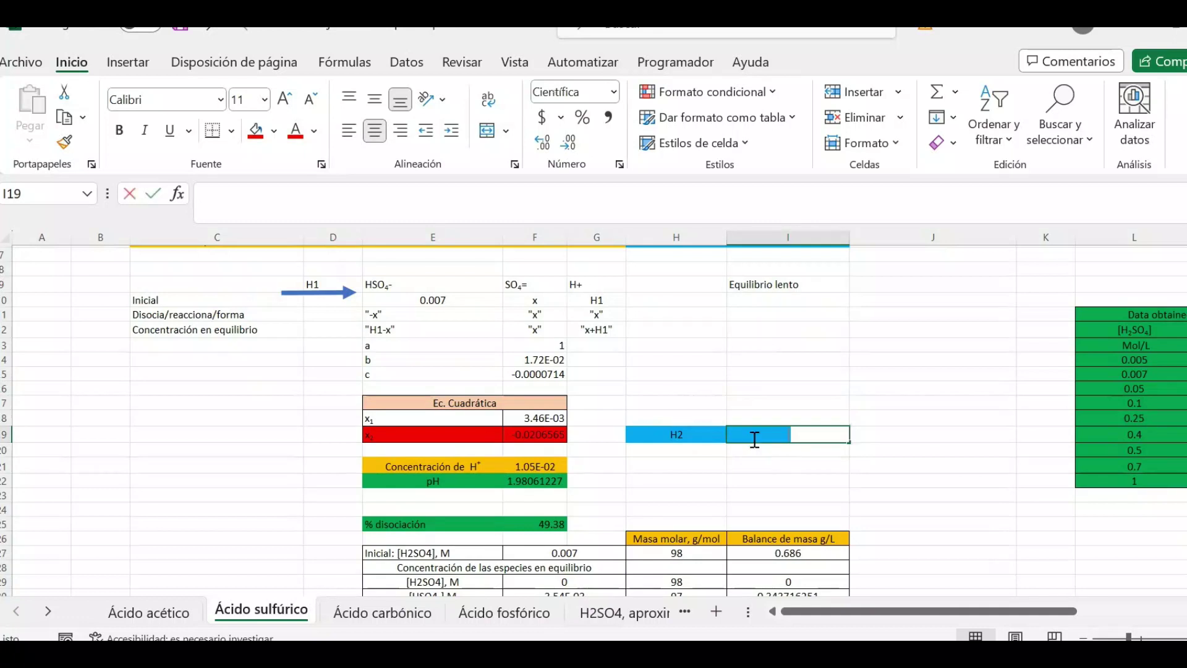
pyautogui.click(551, 419)
pyautogui.press('Return')
# - Change the H+ concentration formula in F21 to add the H2 value in I19 and the H1 value in I6
pyautogui.scroll(1, 762, 421)
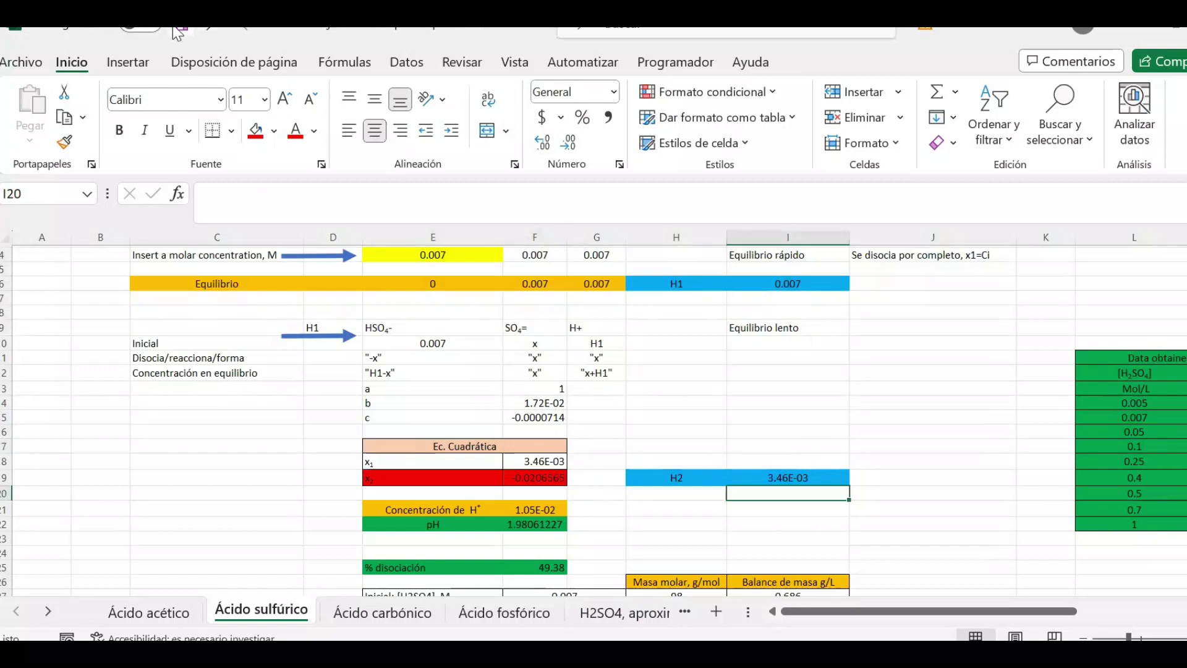
pyautogui.scroll(-1, 853, 434)
pyautogui.scroll(-2, 853, 433)
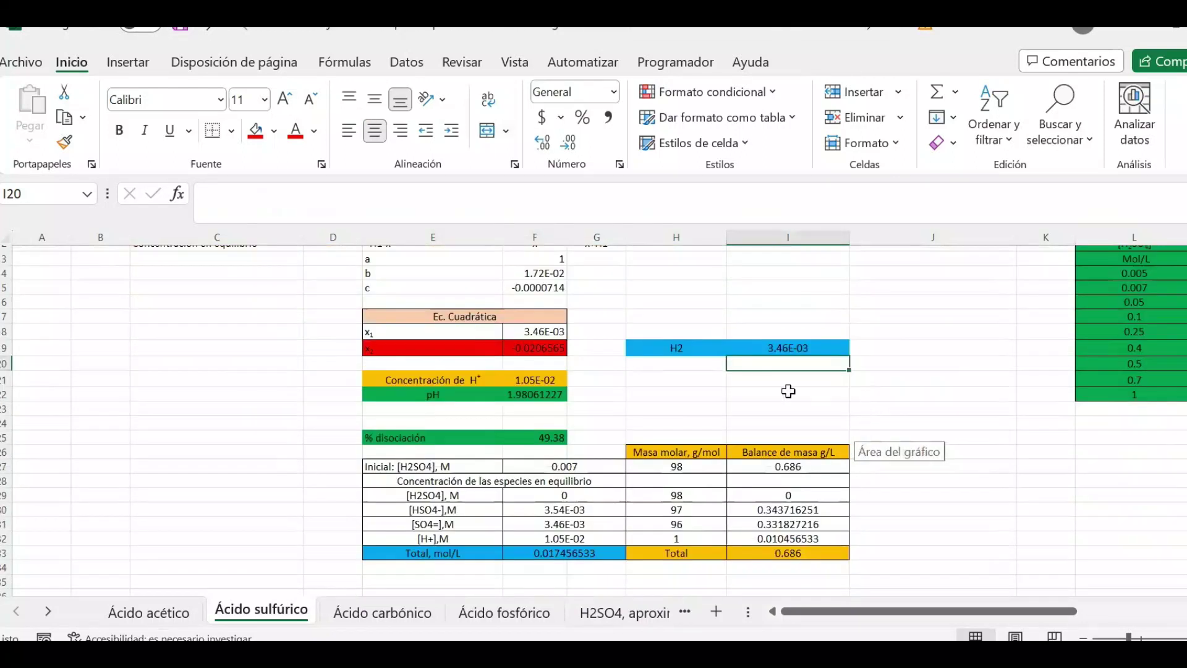
pyautogui.doubleClick(544, 379)
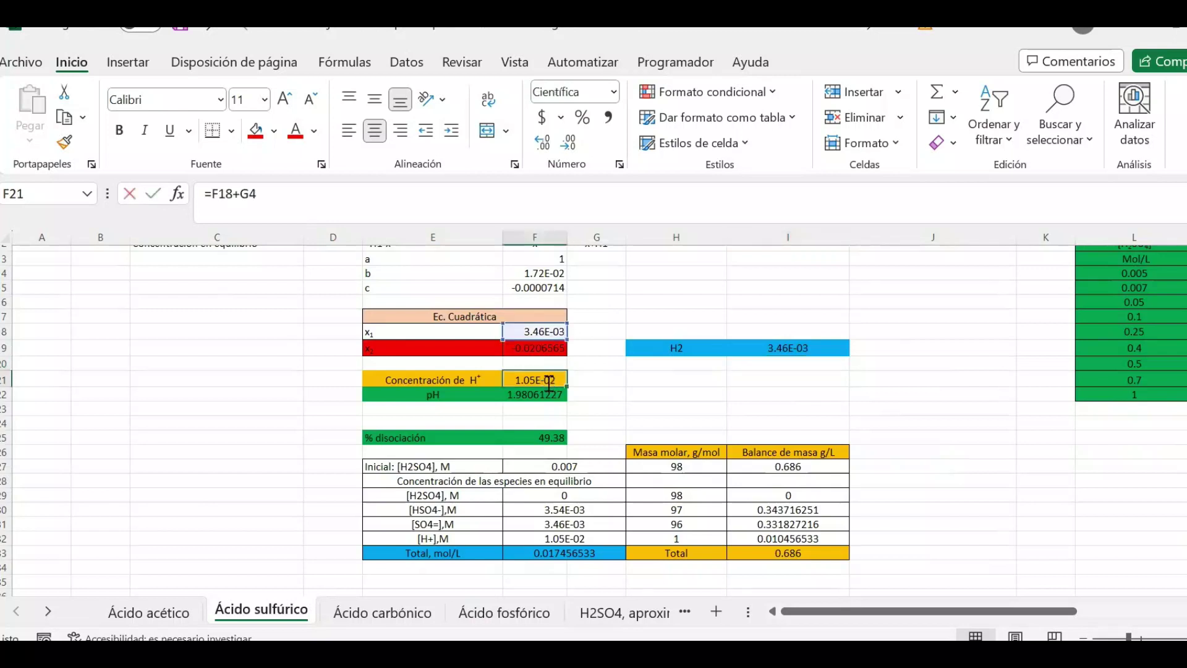
pyautogui.scroll(1, 659, 405)
pyautogui.scroll(3, 660, 405)
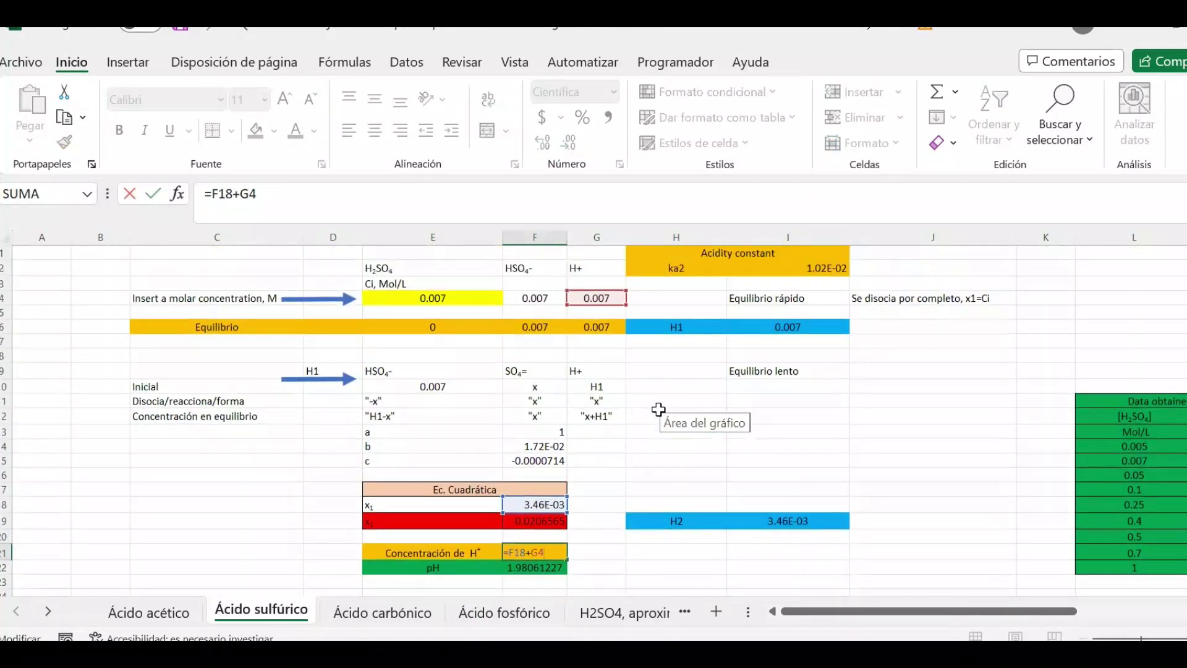
pyautogui.scroll(-1, 658, 409)
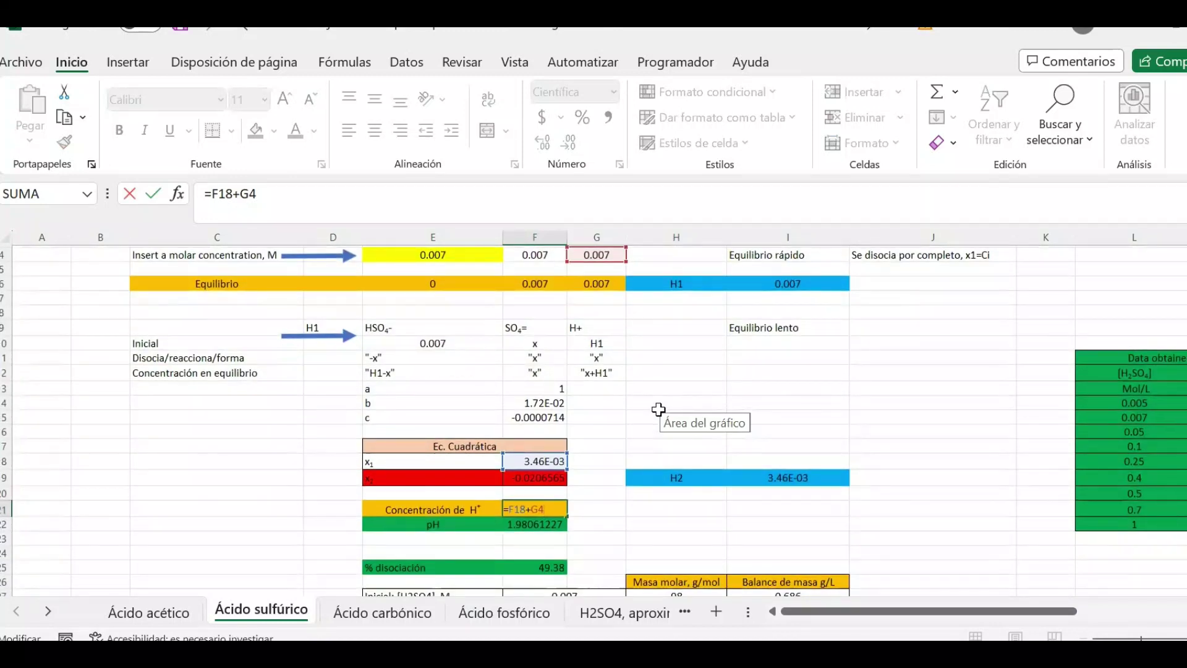
pyautogui.press('BackSpace')
pyautogui.press('BackSpace')
pyautogui.press('BackSpace')
pyautogui.press('BackSpace')
pyautogui.press('BackSpace')
pyautogui.press('BackSpace')
pyautogui.click(788, 480)
pyautogui.write('+')
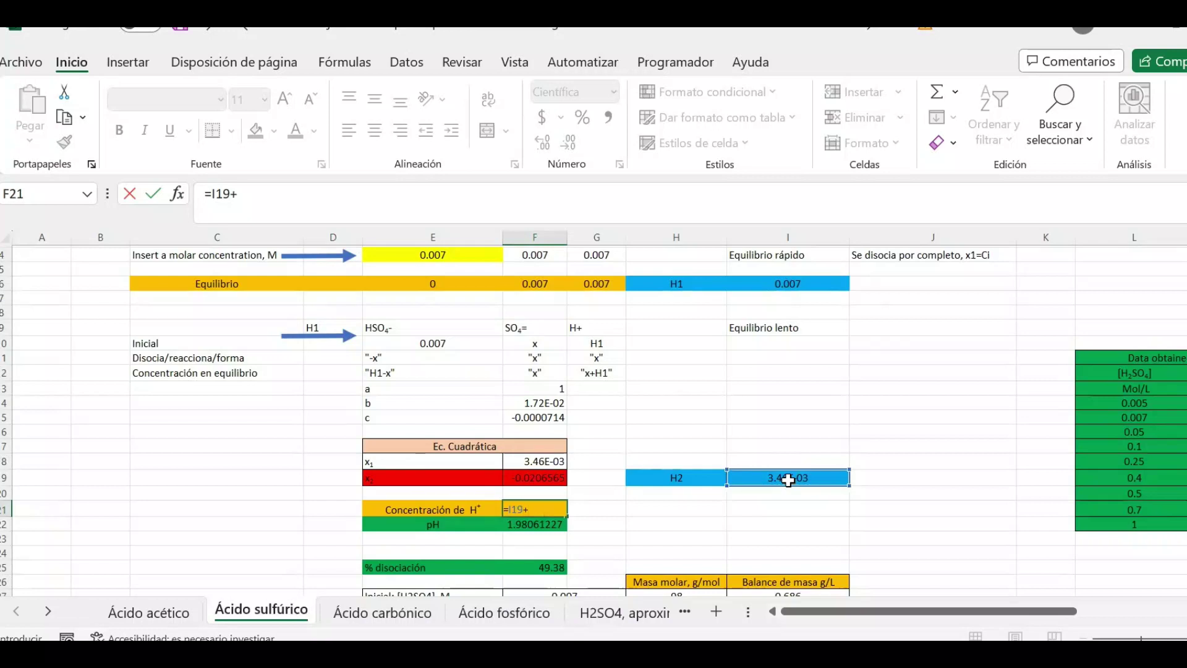
pyautogui.scroll(1, 788, 480)
pyautogui.click(817, 325)
pyautogui.press('Return')
# - Examine the pH formula in F22 and its reference to the H+ concentration, leaving it as is
pyautogui.scroll(-2, 751, 461)
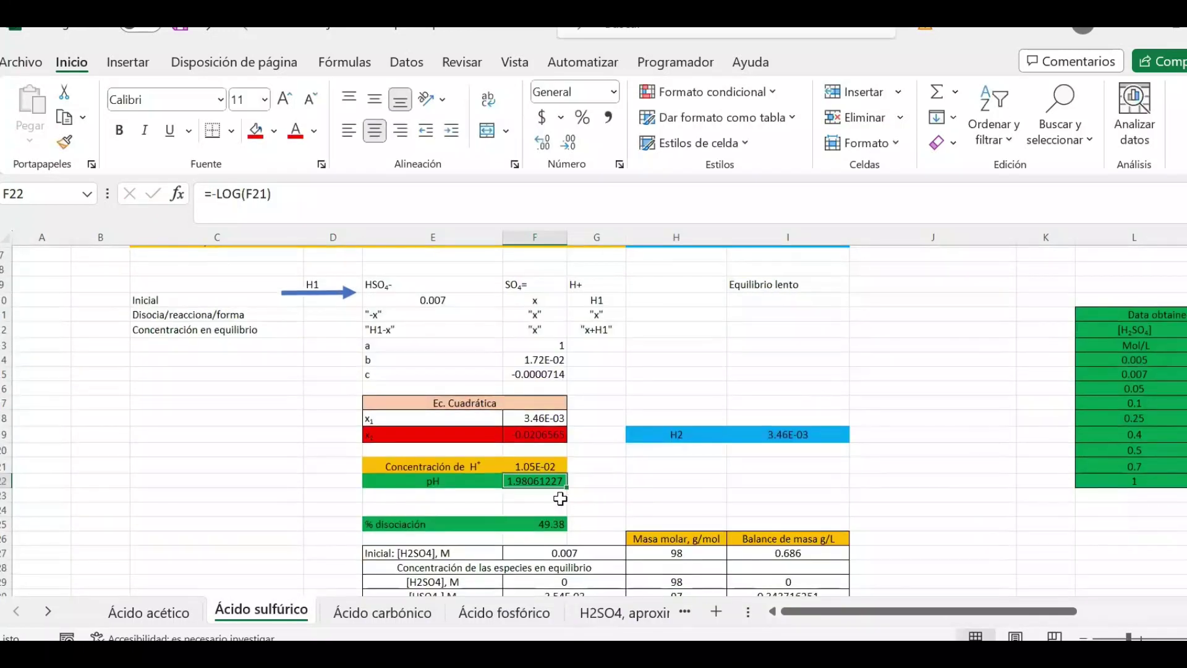
pyautogui.doubleClick(547, 482)
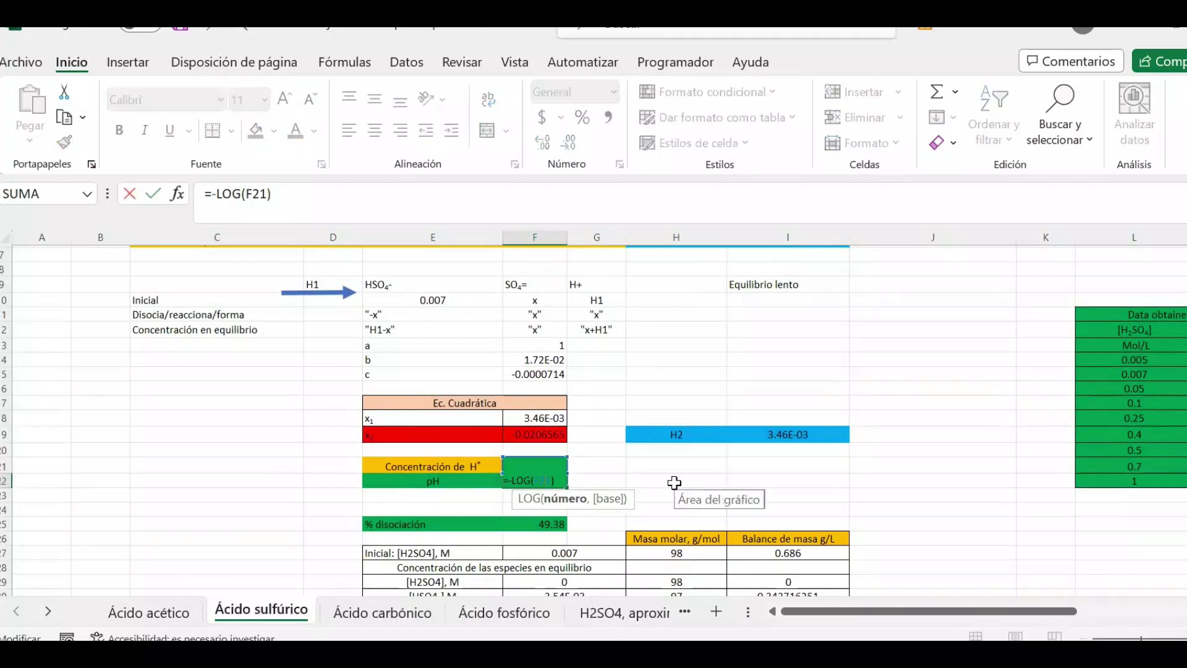
pyautogui.press('Return')
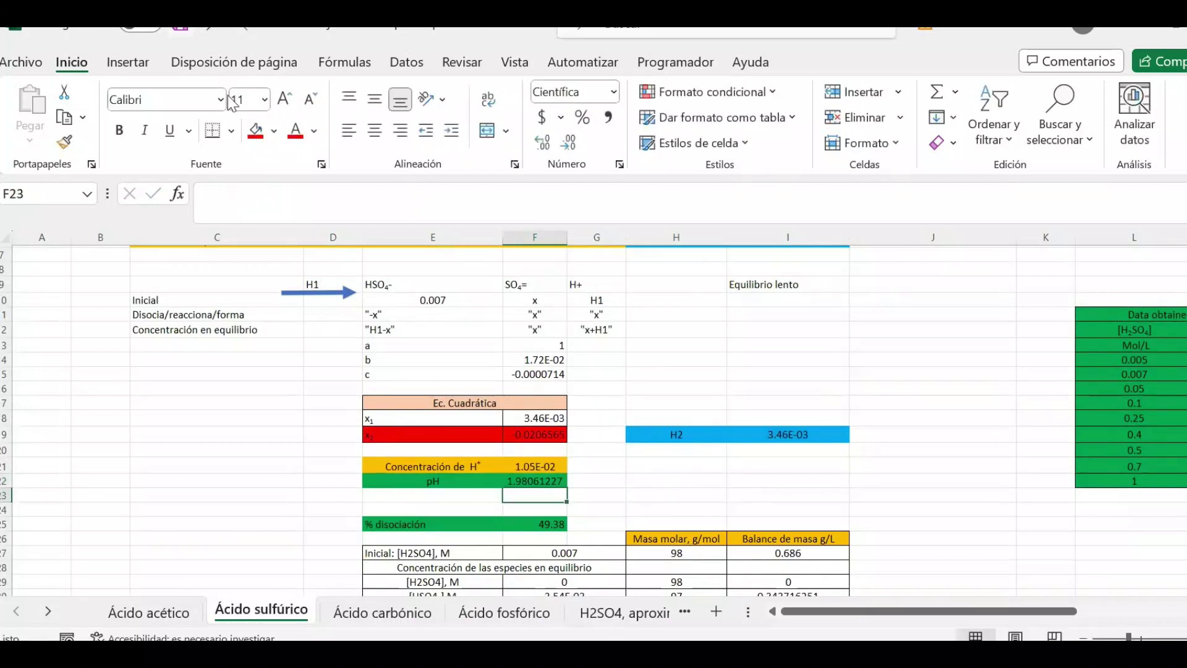
pyautogui.click(597, 480)
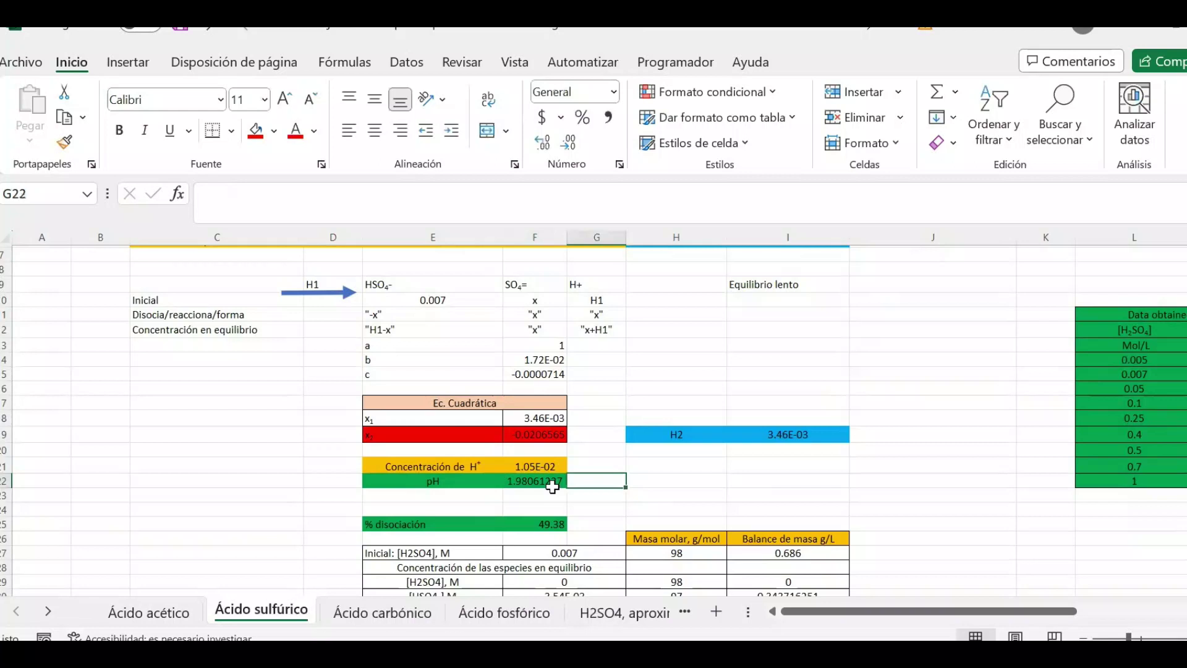
# - Test the sulfuric acid calculation with a molar concentration of 0.1 in E4
pyautogui.scroll(2, 552, 487)
pyautogui.scroll(-1, 552, 487)
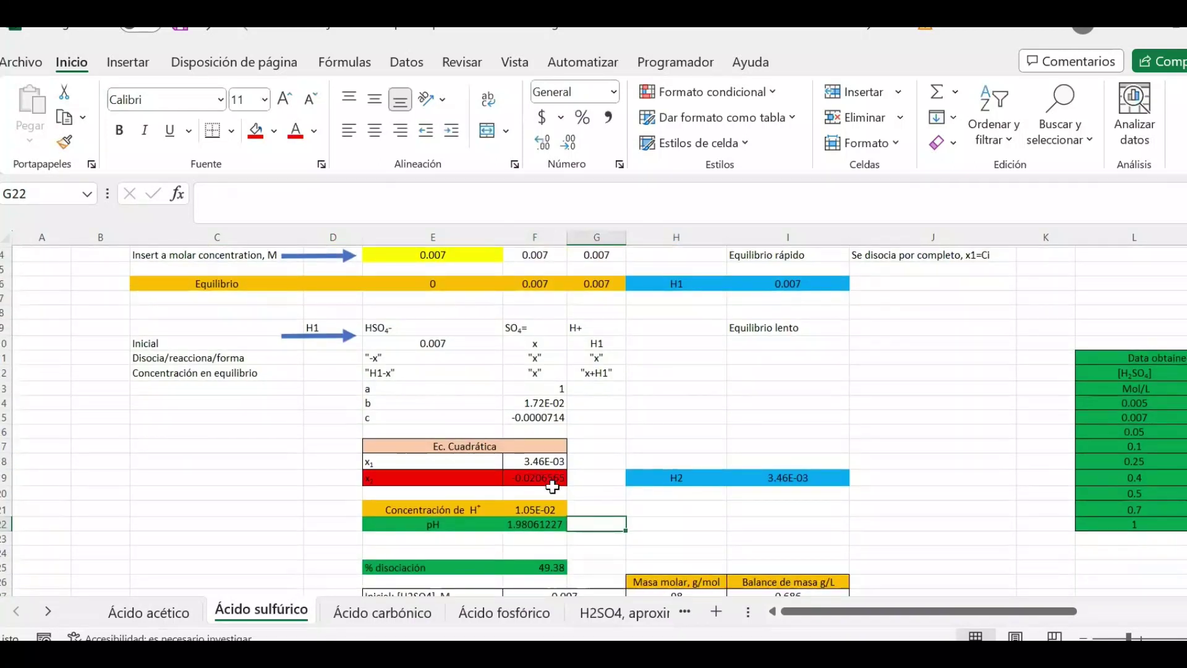
pyautogui.click(456, 254)
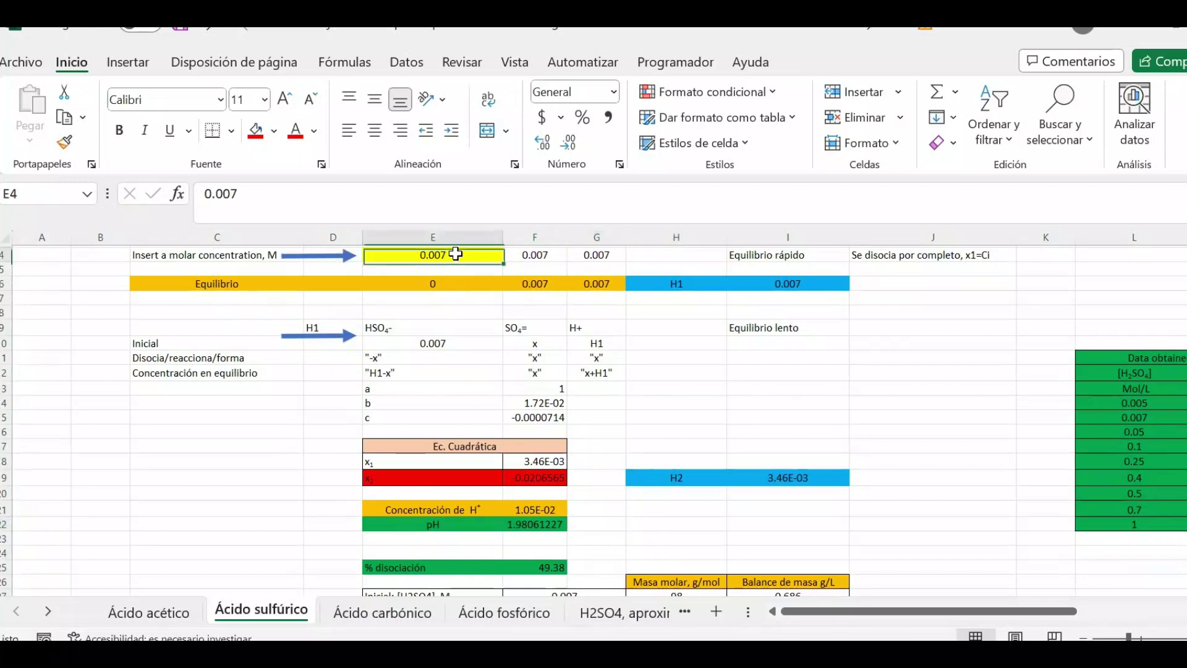
pyautogui.write('0.1')
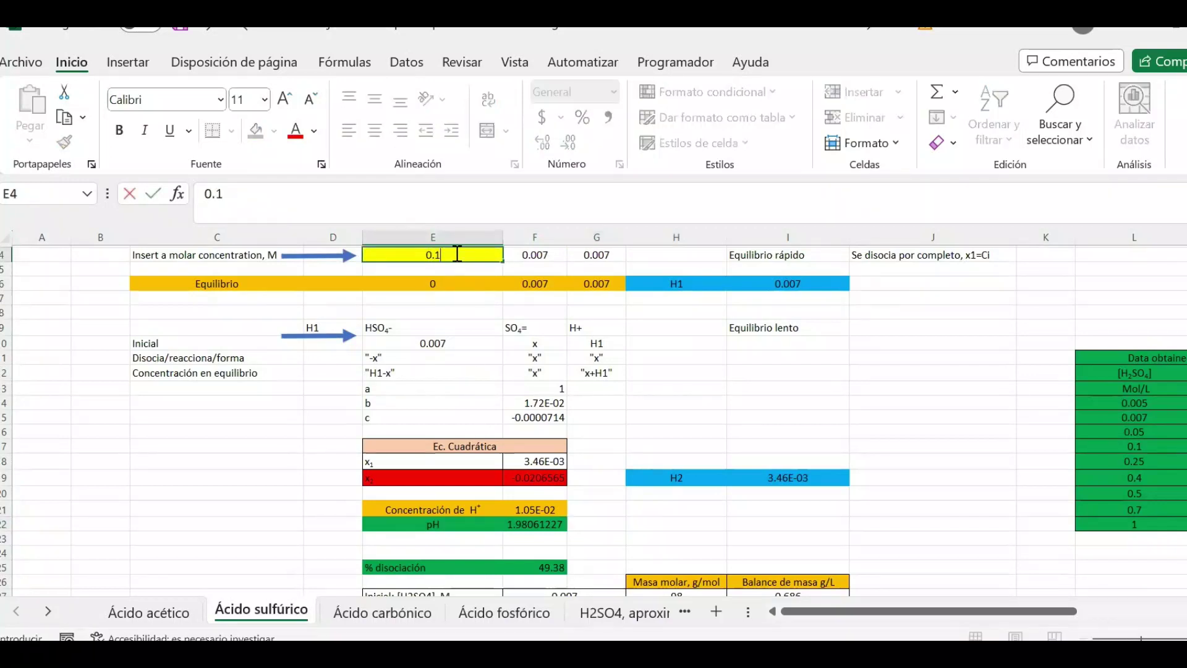
pyautogui.press('Return')
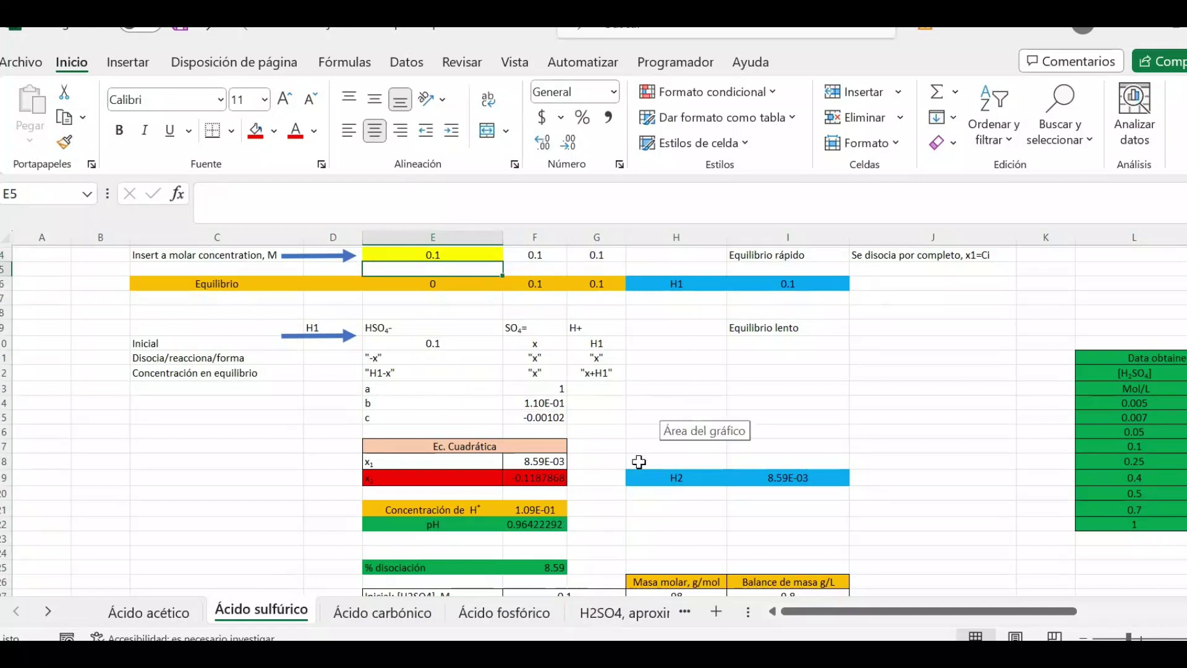
# - Set the molar concentration in E4 back to 0.007
pyautogui.scroll(1, 639, 462)
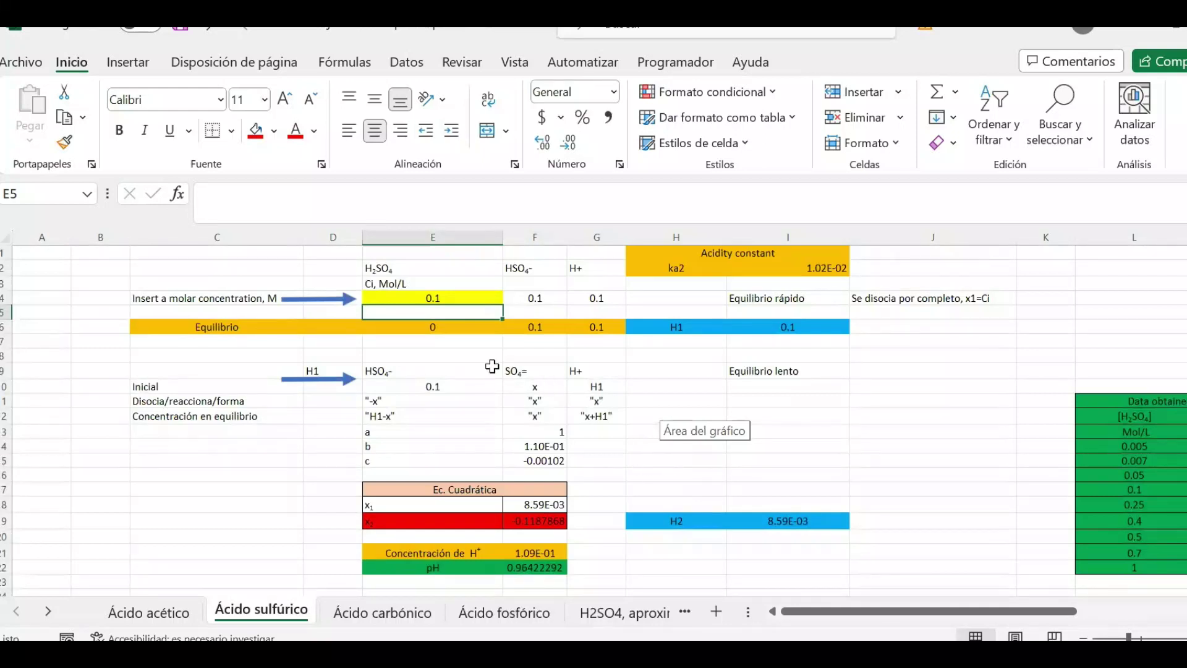
pyautogui.click(459, 300)
pyautogui.write('0.007')
pyautogui.press('Return')
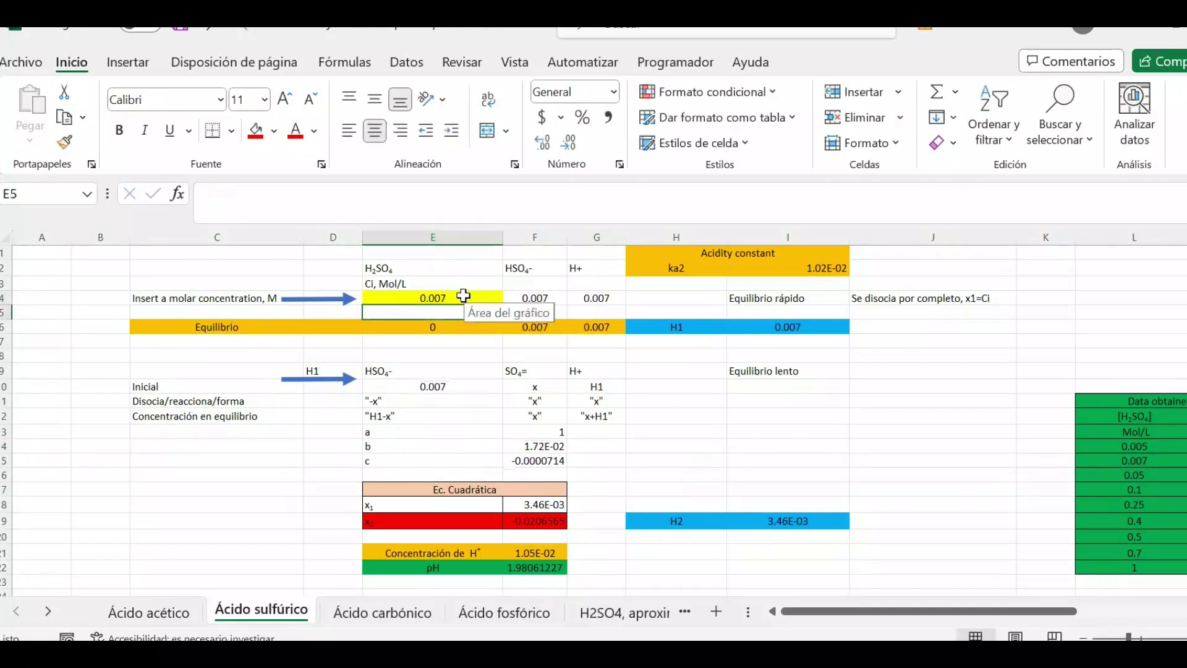
# - Set the molar concentration in E4 to 0.05 and compare the pH in F22 with the table's pH for 0.05 mol/L
pyautogui.scroll(-1, 622, 395)
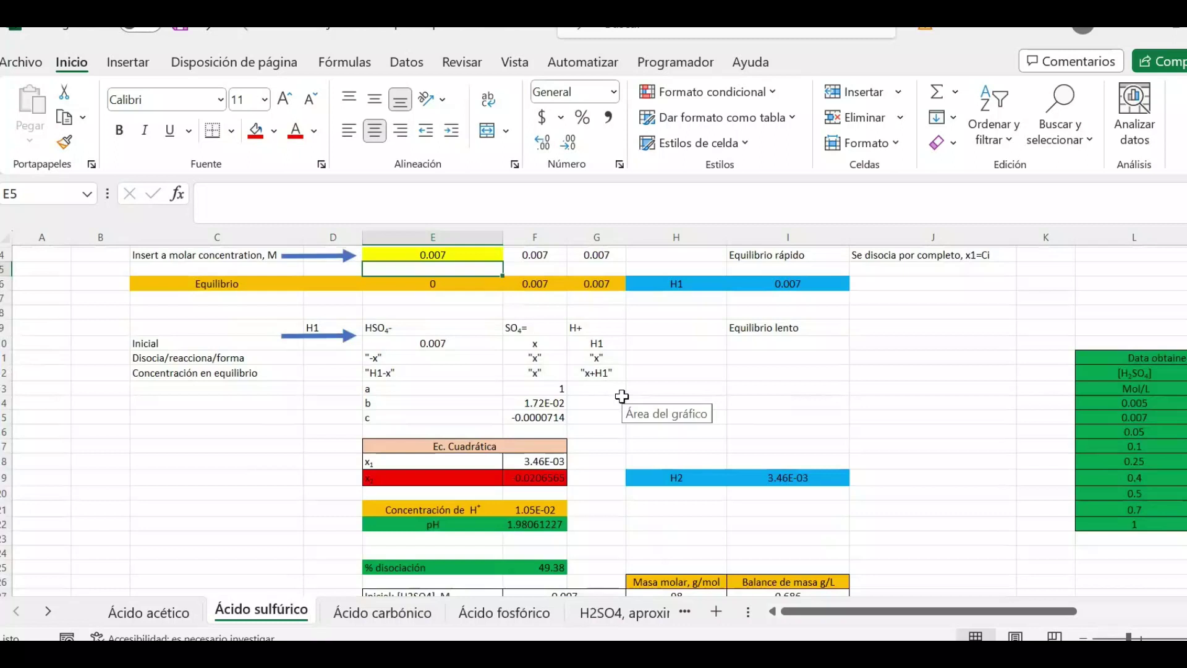
pyautogui.scroll(1, 622, 396)
pyautogui.moveTo(961, 613); pyautogui.dragTo(1095, 614)
pyautogui.click(606, 458)
pyautogui.moveTo(942, 619); pyautogui.dragTo(850, 615)
pyautogui.click(265, 298)
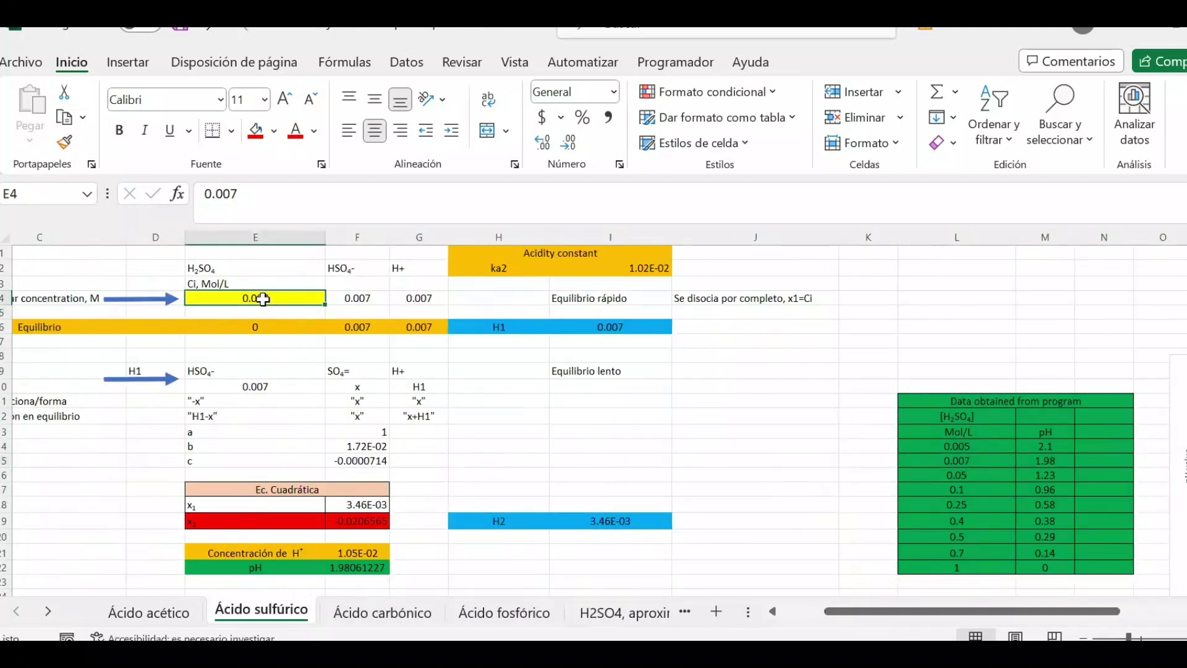
pyautogui.write('0.05')
pyautogui.press('Return')
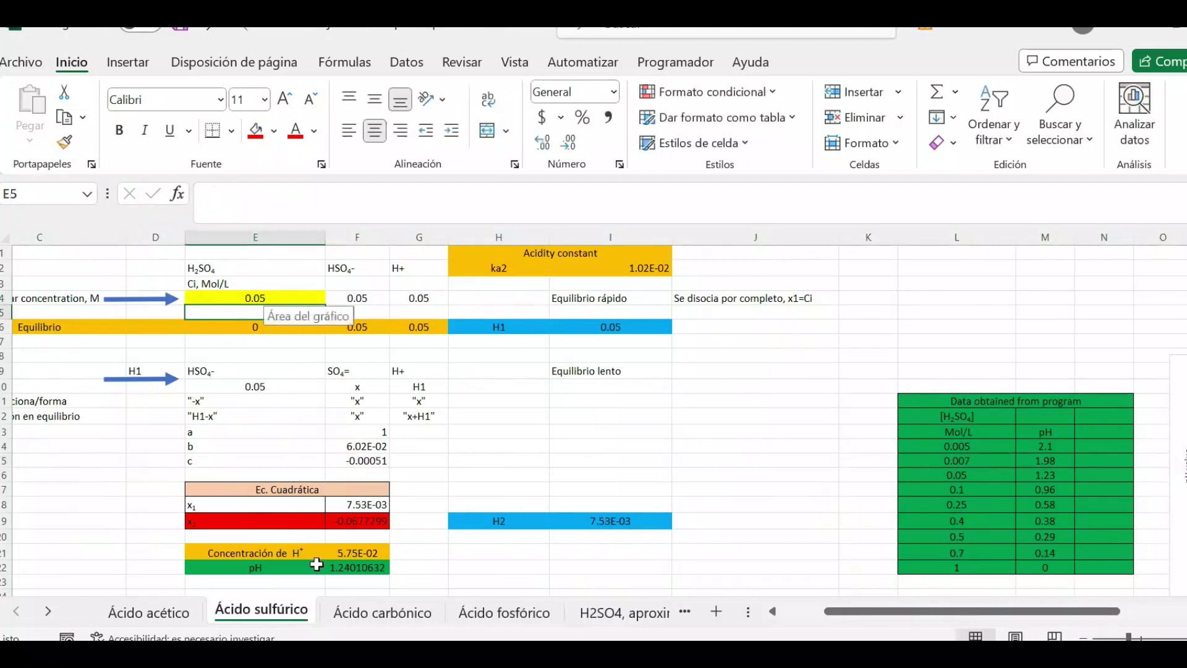
pyautogui.click(361, 564)
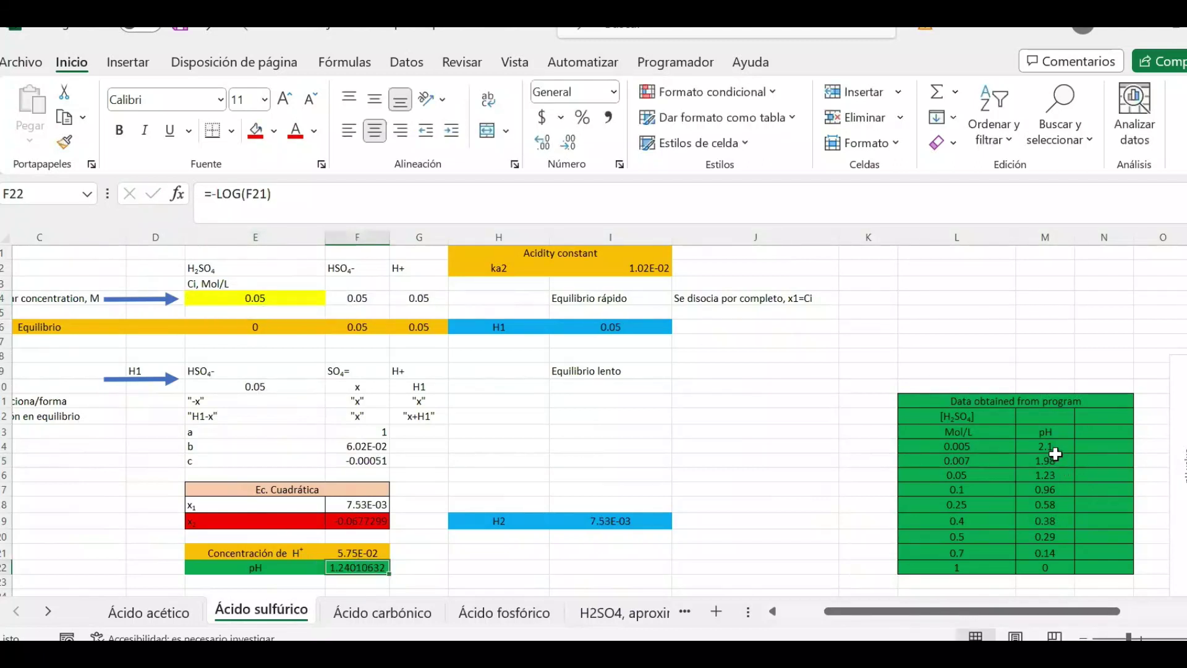
pyautogui.click(1047, 474)
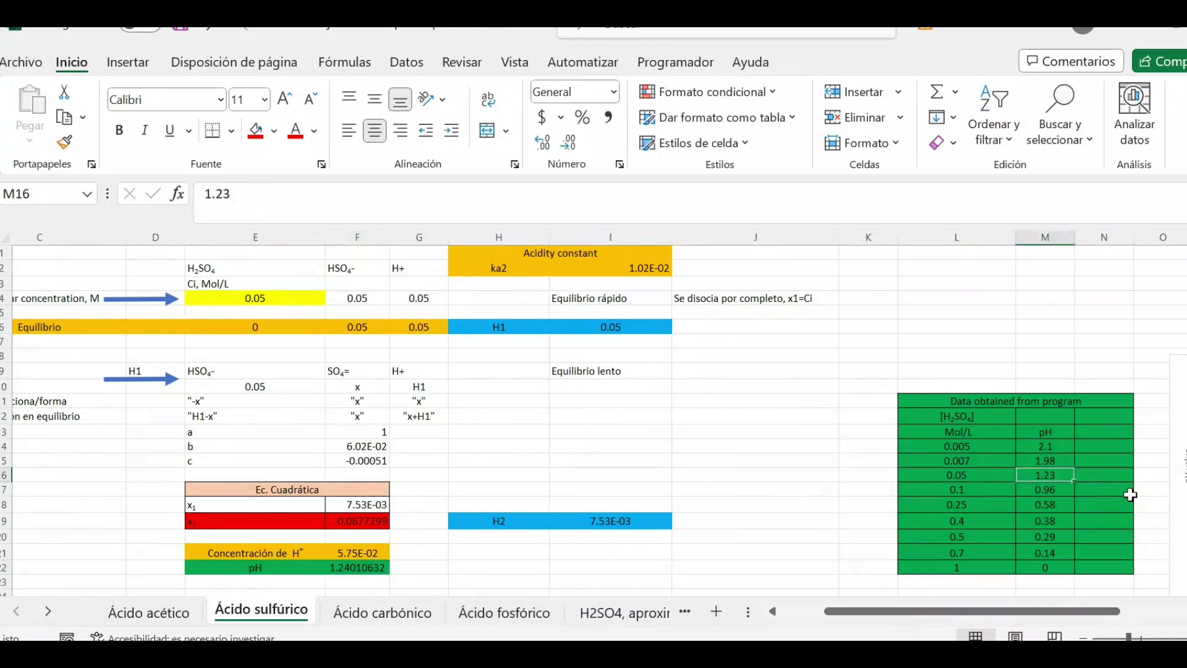
# - Widen column M slightly and reduce the pH in F22 to three decimal places
pyautogui.moveTo(1070, 241); pyautogui.dragTo(1088, 239)
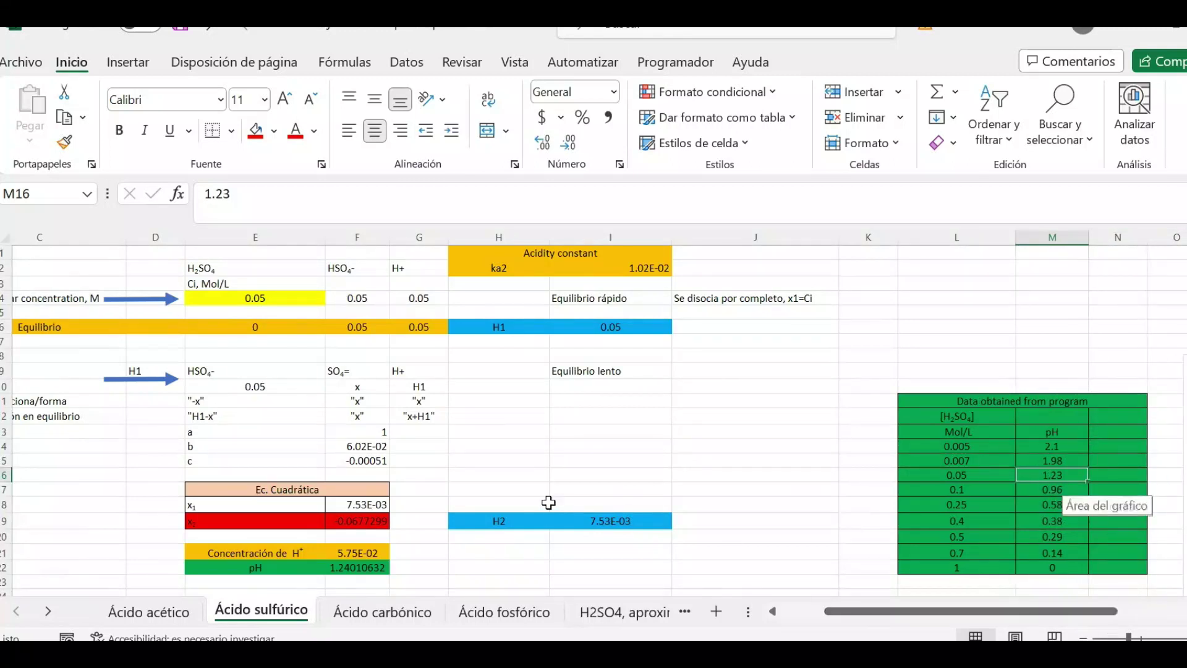
pyautogui.click(374, 568)
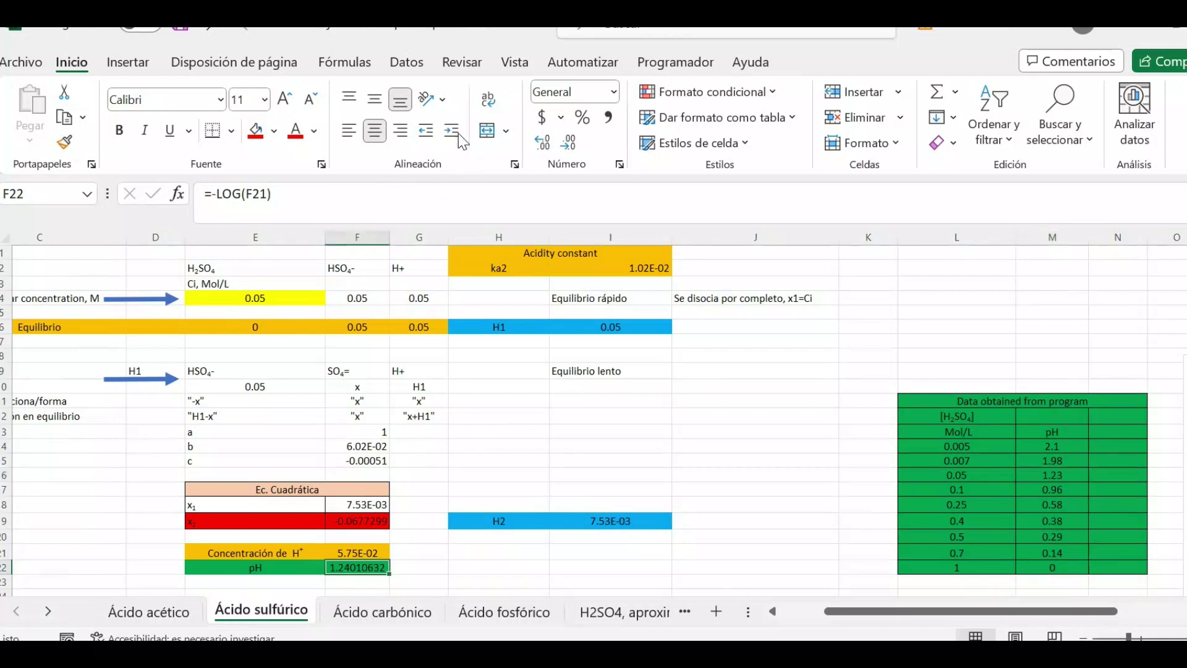
pyautogui.click(569, 143)
pyautogui.click(569, 143)
pyautogui.click(570, 143)
pyautogui.click(569, 143)
pyautogui.click(569, 143)
pyautogui.click(783, 474)
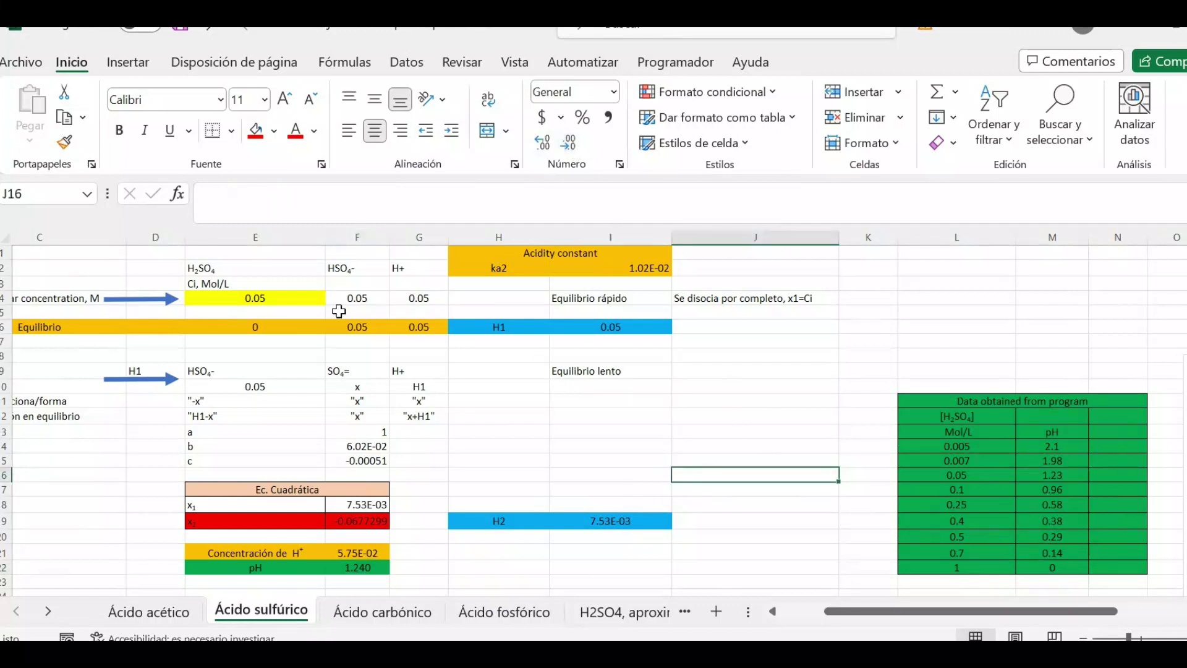
# - Begin replacing the molar concentration in E4 with another test value
pyautogui.click(296, 298)
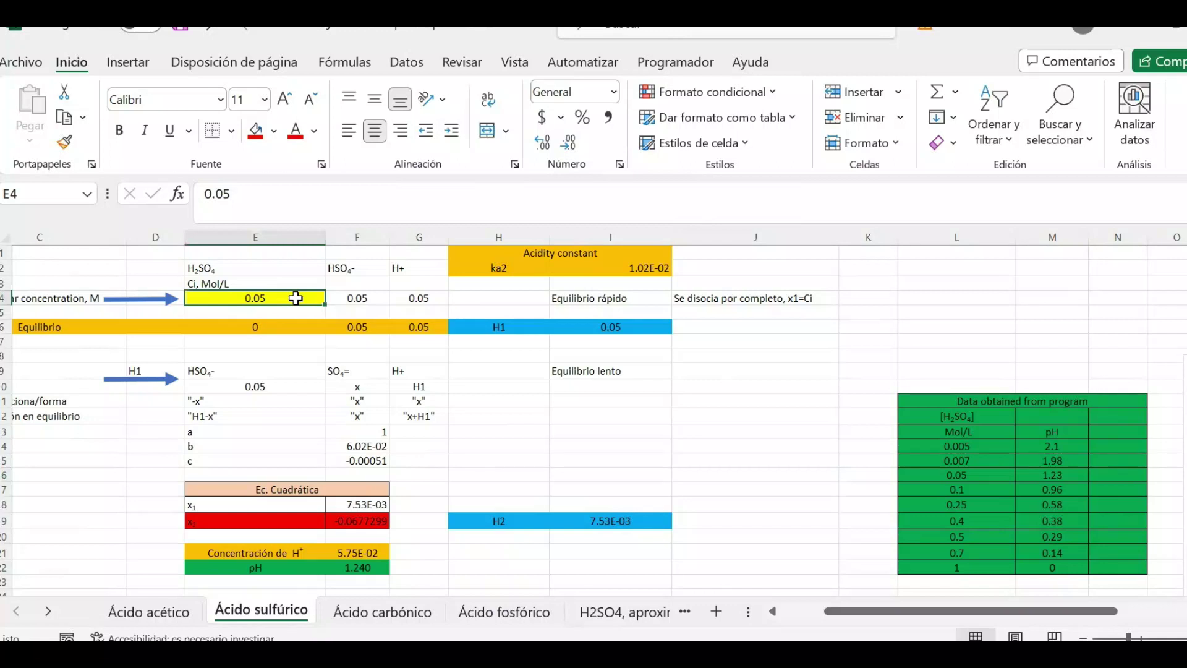
pyautogui.write('0.')
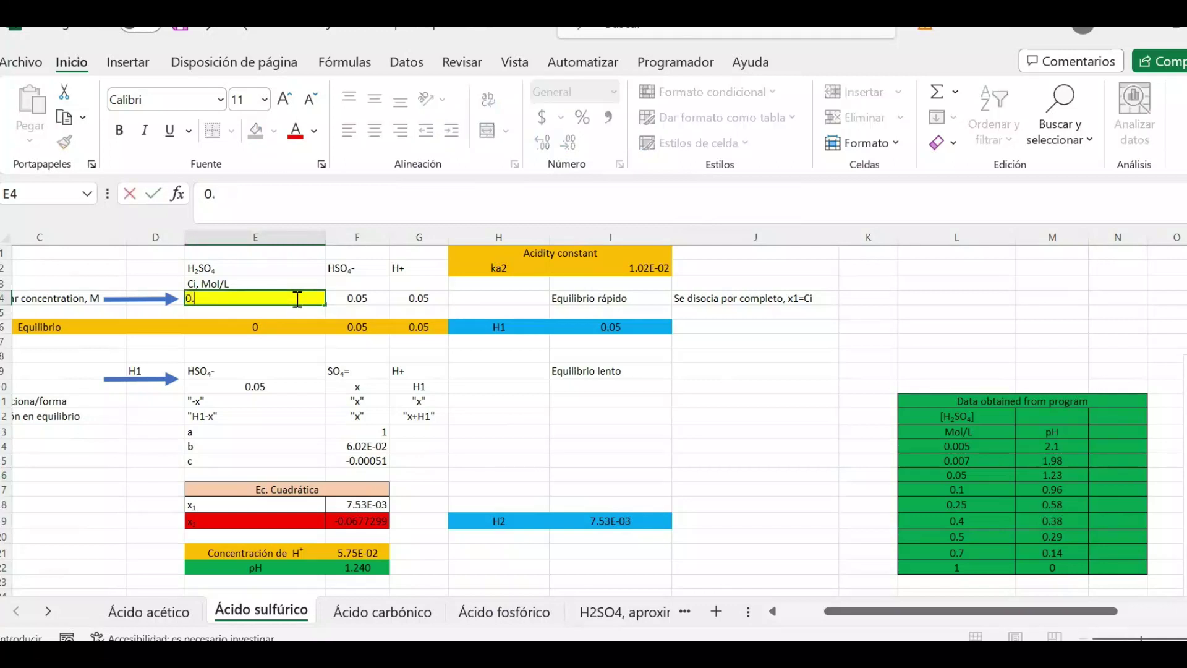
# - Set the initial H2SO4 molar concentration in E4 to 0.25 and check the matching pH entry in the program data table
pyautogui.write('25')
pyautogui.press('Return')
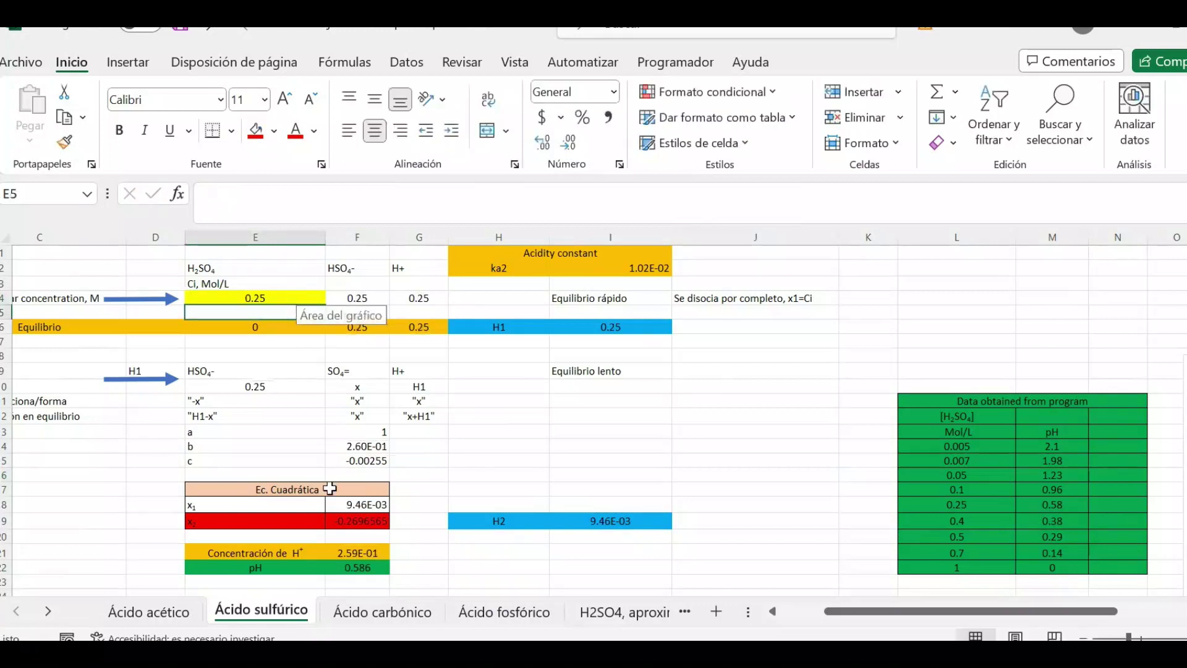
pyautogui.click(1050, 505)
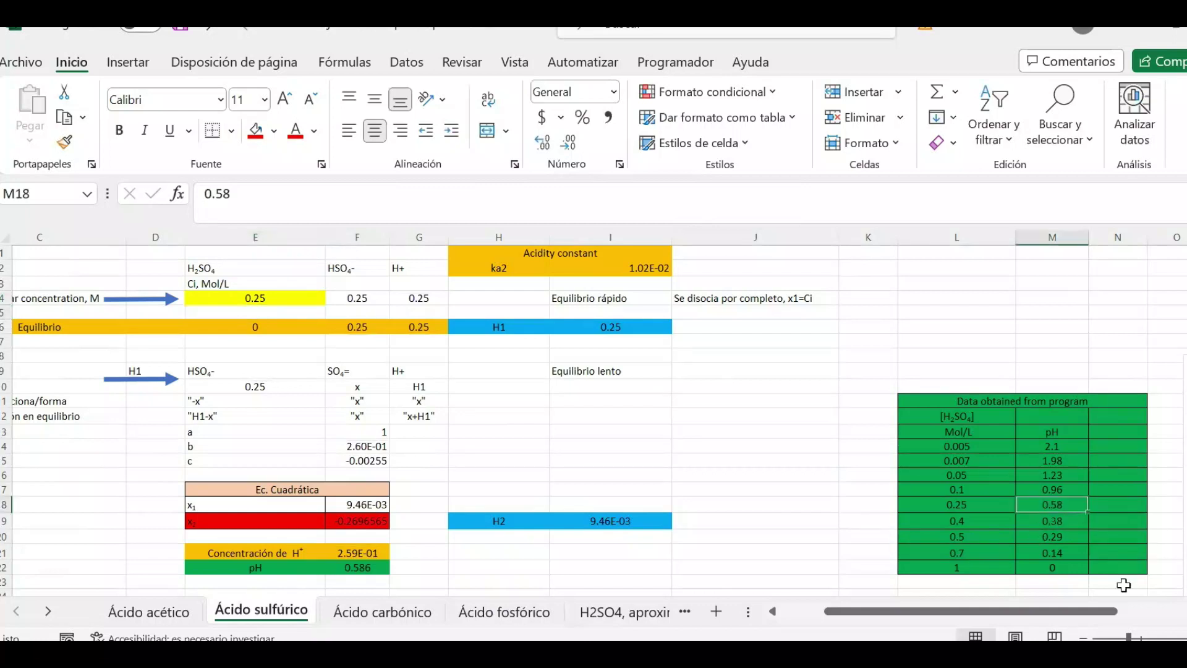
# - Examine the chart of pH against sulfuric acid concentration, marking the 1 M point and the end of the concentration axis
pyautogui.moveTo(1093, 612); pyautogui.dragTo(1177, 605)
pyautogui.scroll(-2, 900, 345)
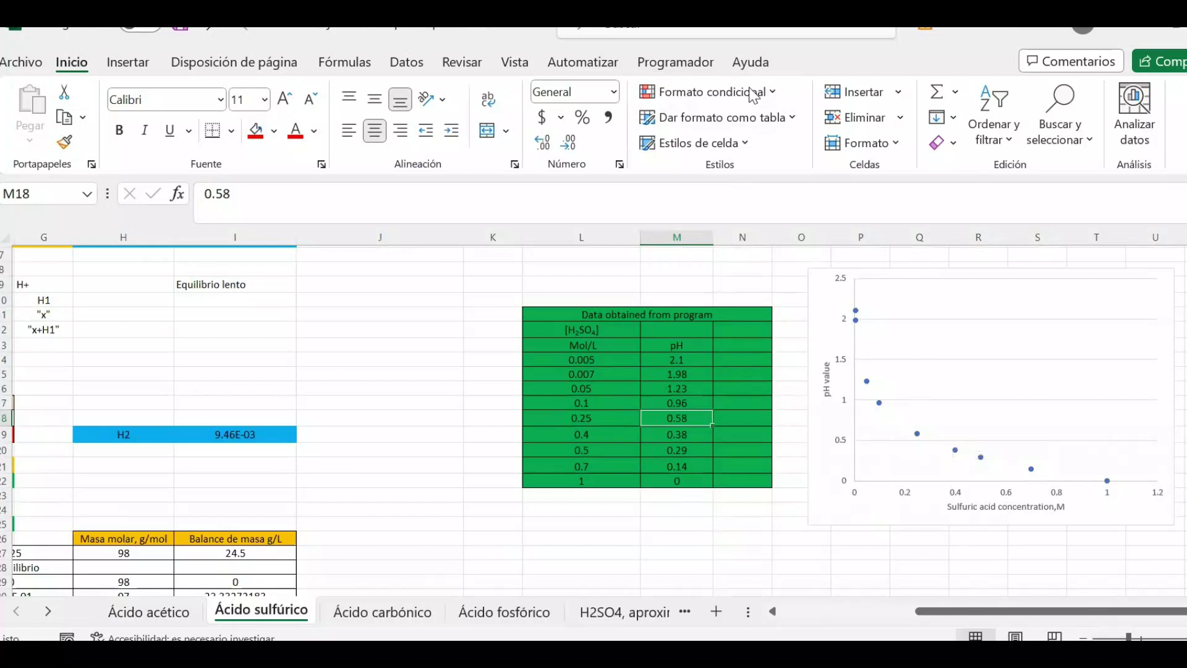
pyautogui.moveTo(1141, 497); pyautogui.dragTo(1156, 484)
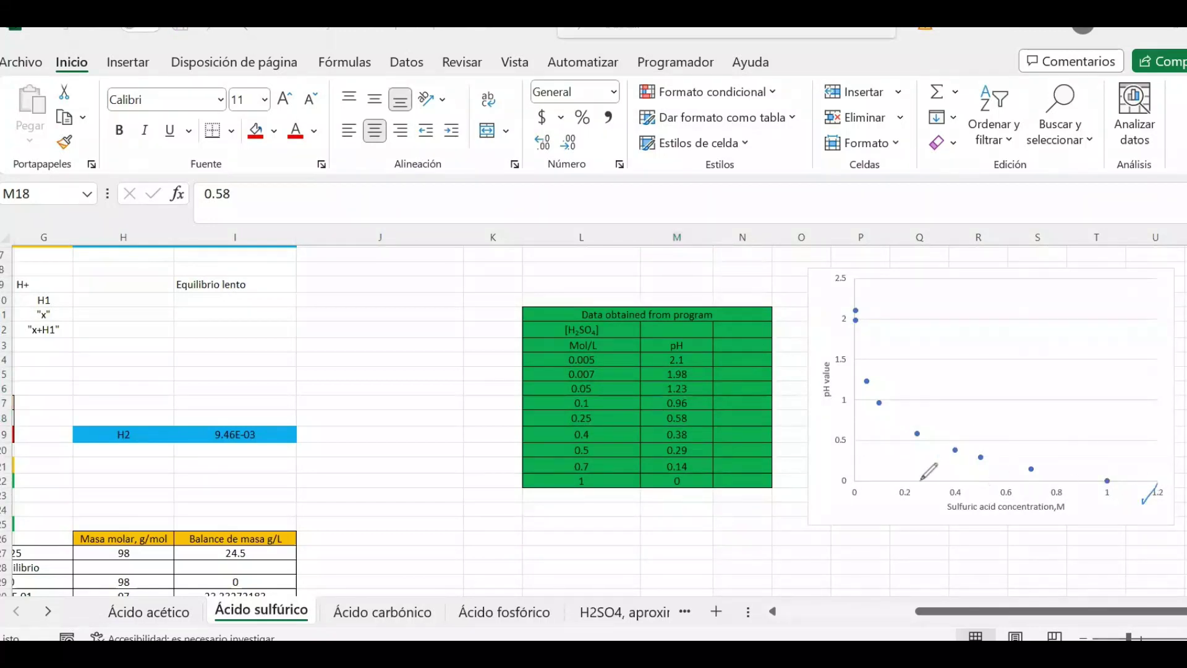
pyautogui.moveTo(1106, 475)
pyautogui.mouseDown()
pyautogui.moveTo(1109, 493)
pyautogui.moveTo(1104, 471)
pyautogui.mouseUp()
# - Inspect the % disociación formula in F25 and trace the cells it references, leaving it unedited
pyautogui.moveTo(954, 617); pyautogui.dragTo(821, 612)
pyautogui.scroll(-2, 457, 455)
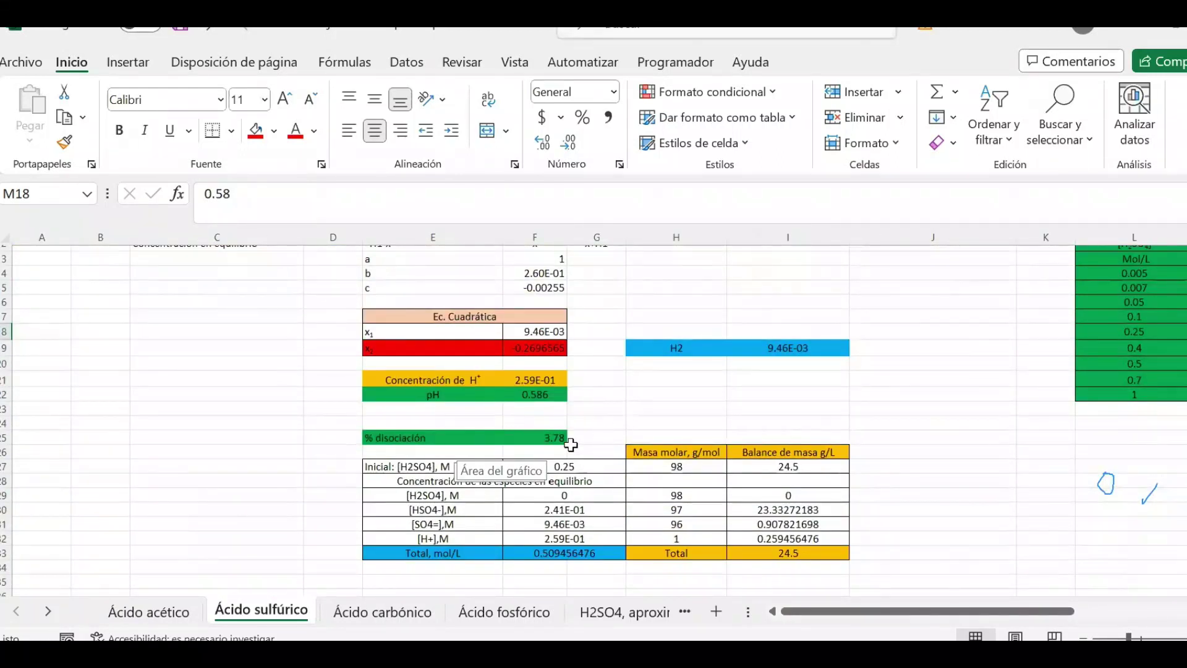
pyautogui.click(552, 437)
pyautogui.scroll(1, 640, 424)
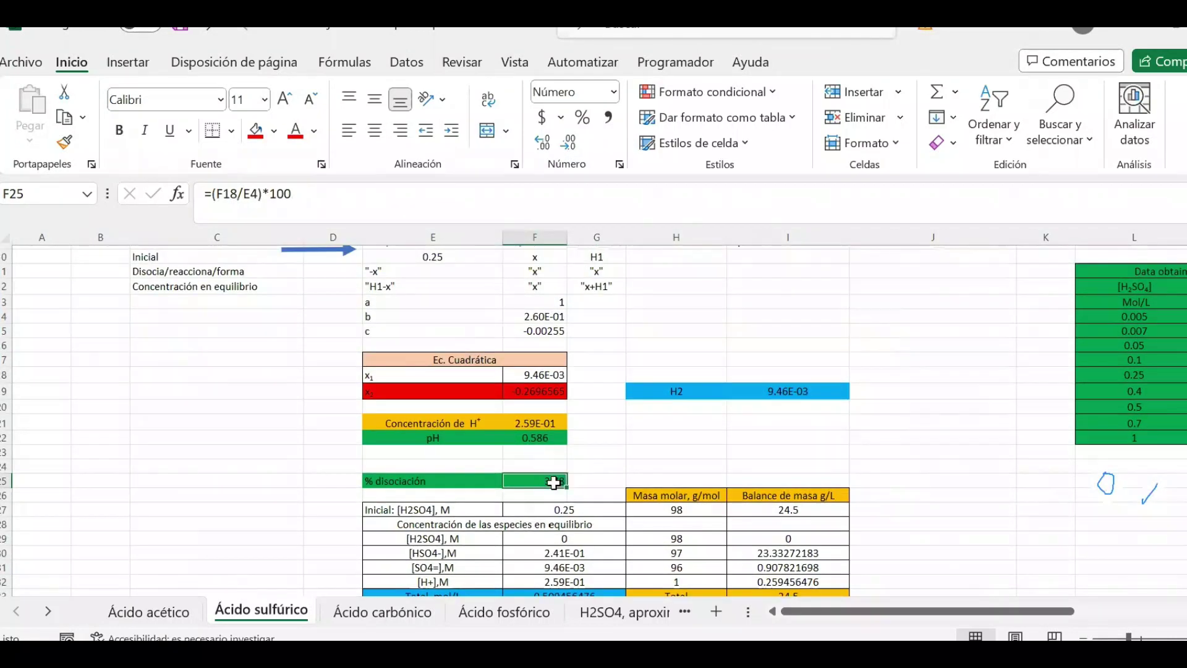
pyautogui.press('F2')
pyautogui.scroll(3, 676, 432)
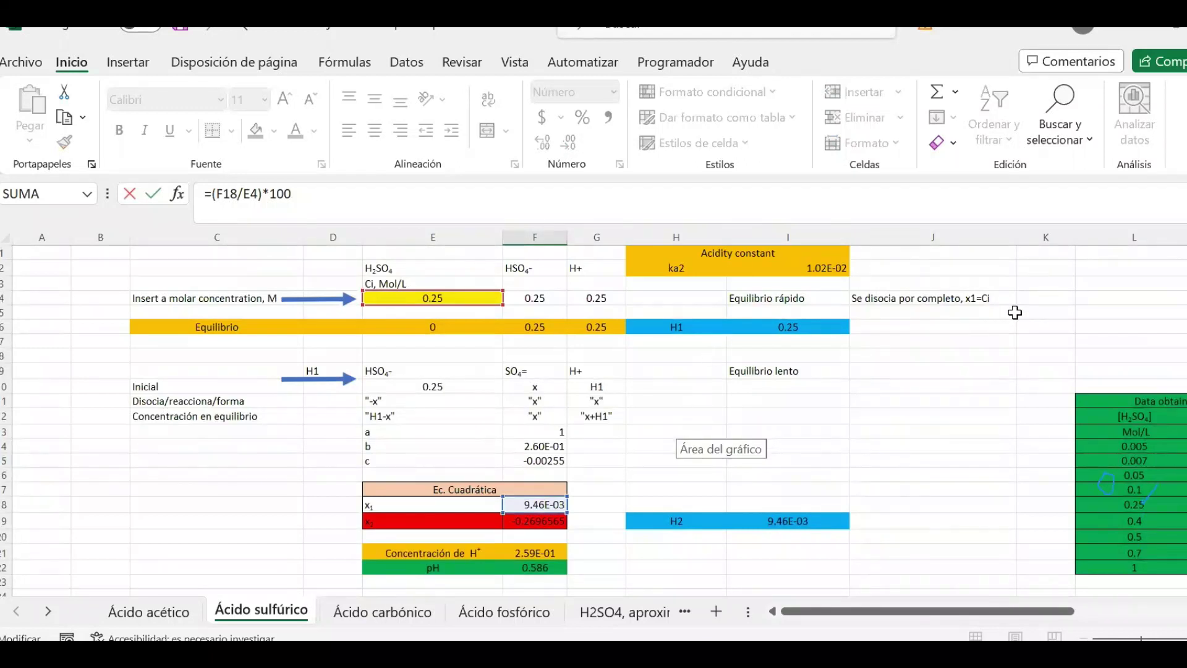
pyautogui.press('Return')
# - Enter 100% in K4, beside the note that the rapid equilibrium dissociates completely
pyautogui.click(1051, 268)
pyautogui.write('100')
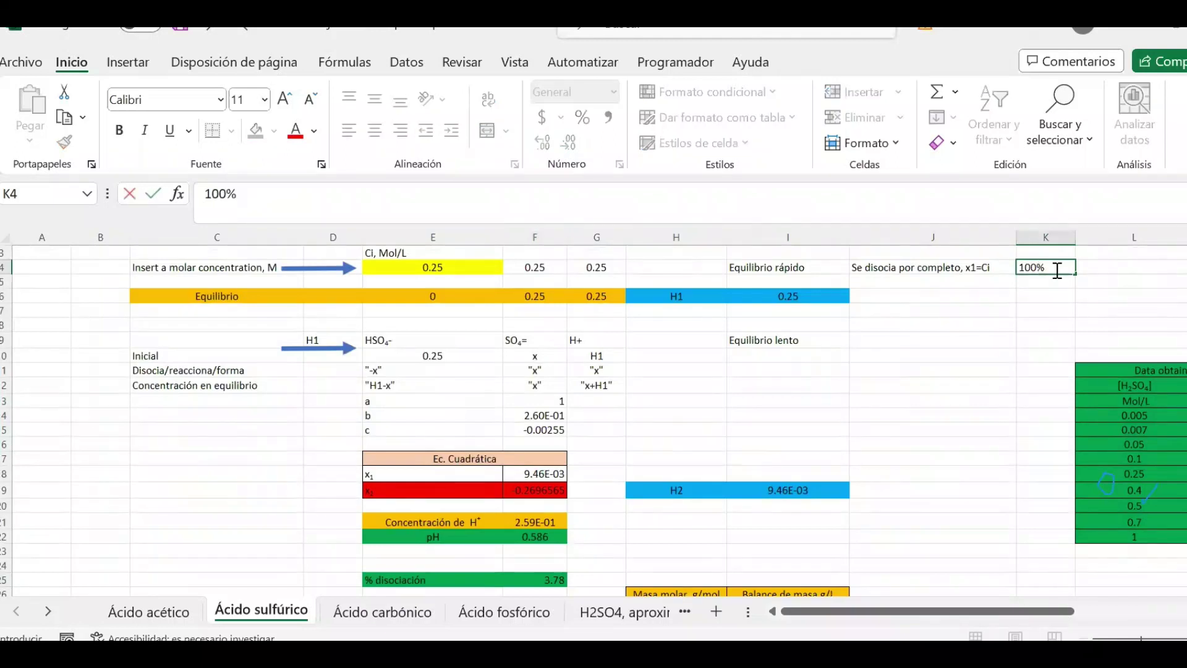
pyautogui.press('Return')
# - Change the % disociación formula in F25 to =(F18/I6)*100 so that it divides by the H1 concentration
pyautogui.scroll(-1, 1054, 272)
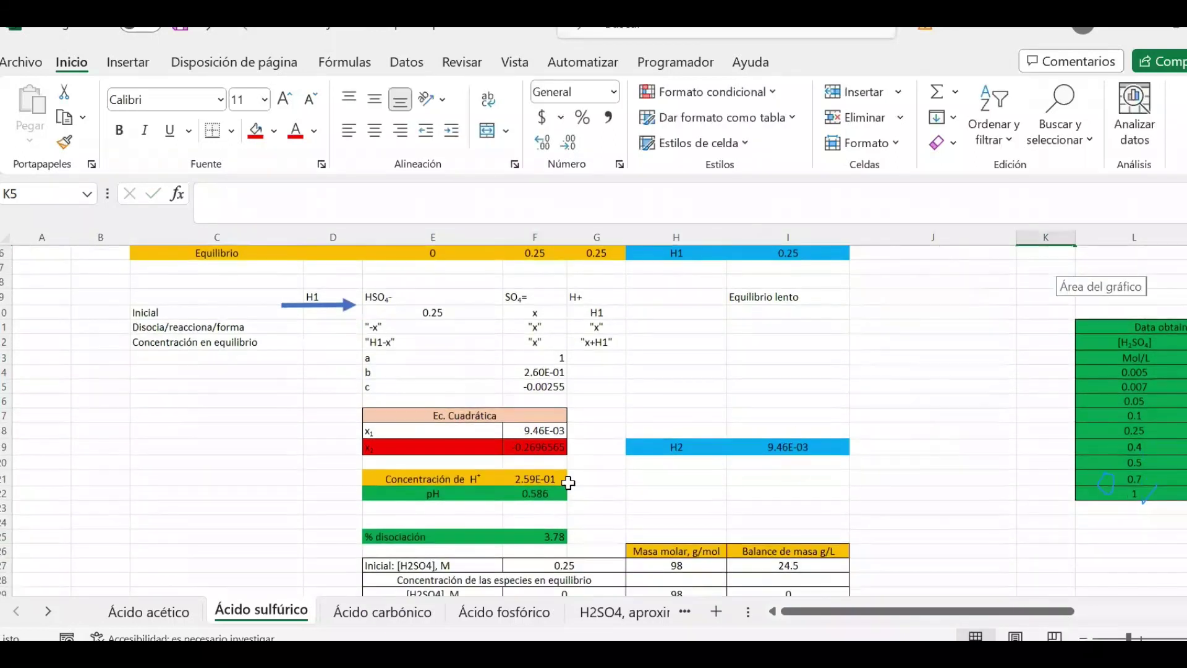
pyautogui.click(532, 538)
pyautogui.doubleClick(557, 537)
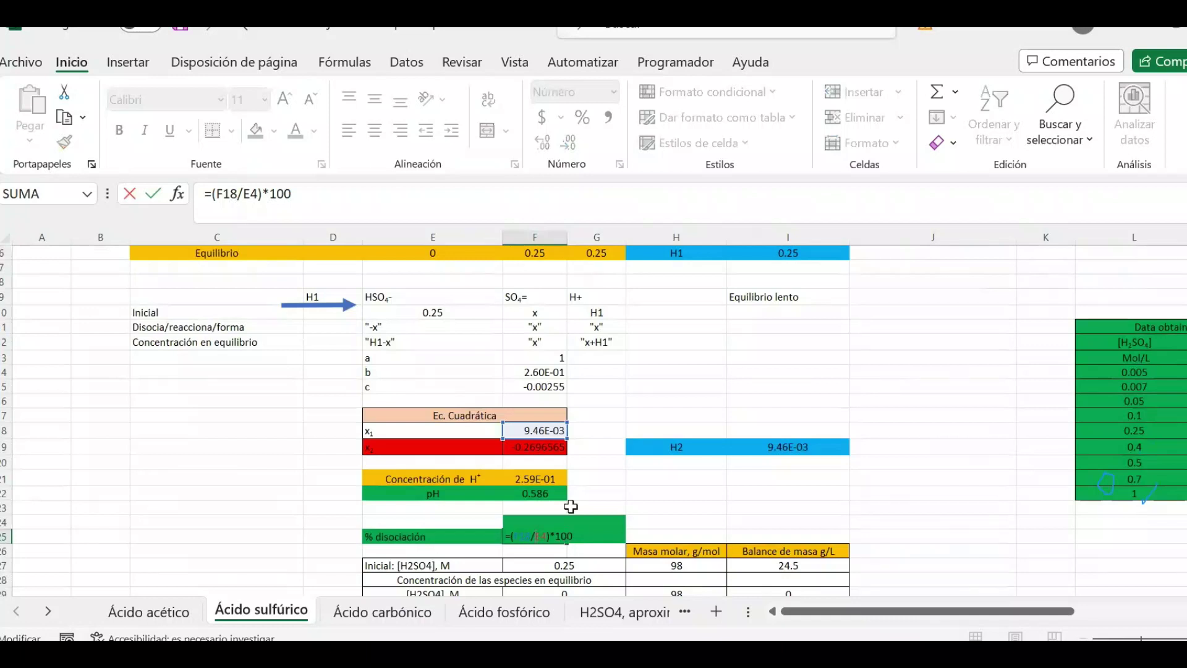
pyautogui.scroll(1, 558, 533)
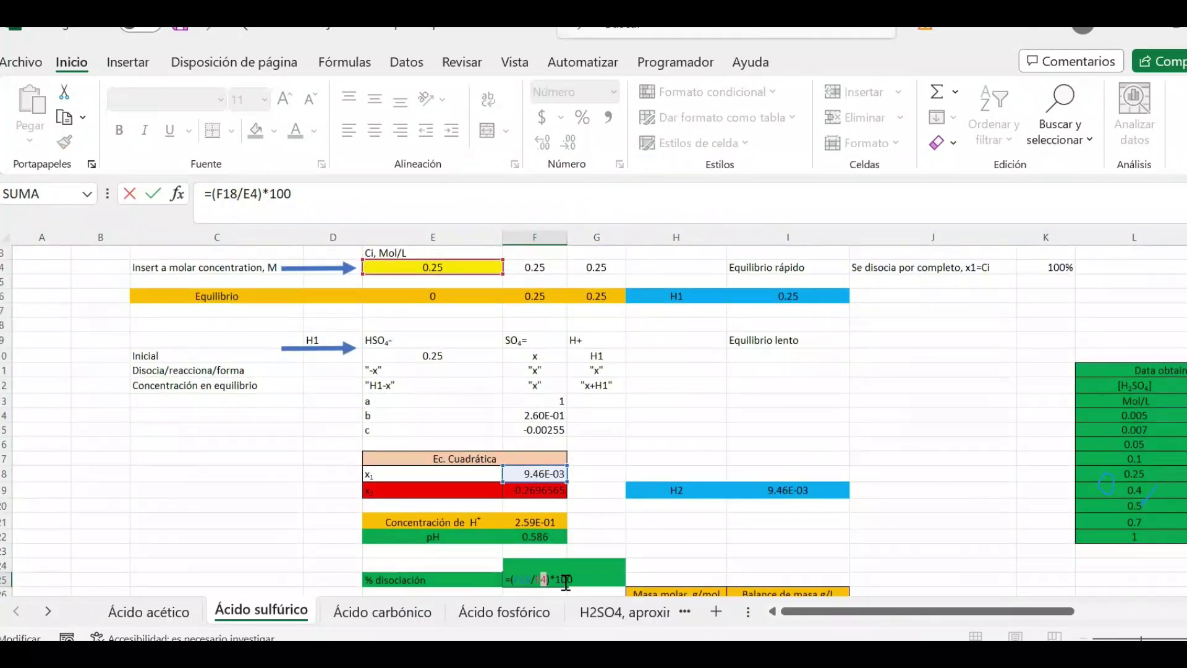
pyautogui.press('BackSpace')
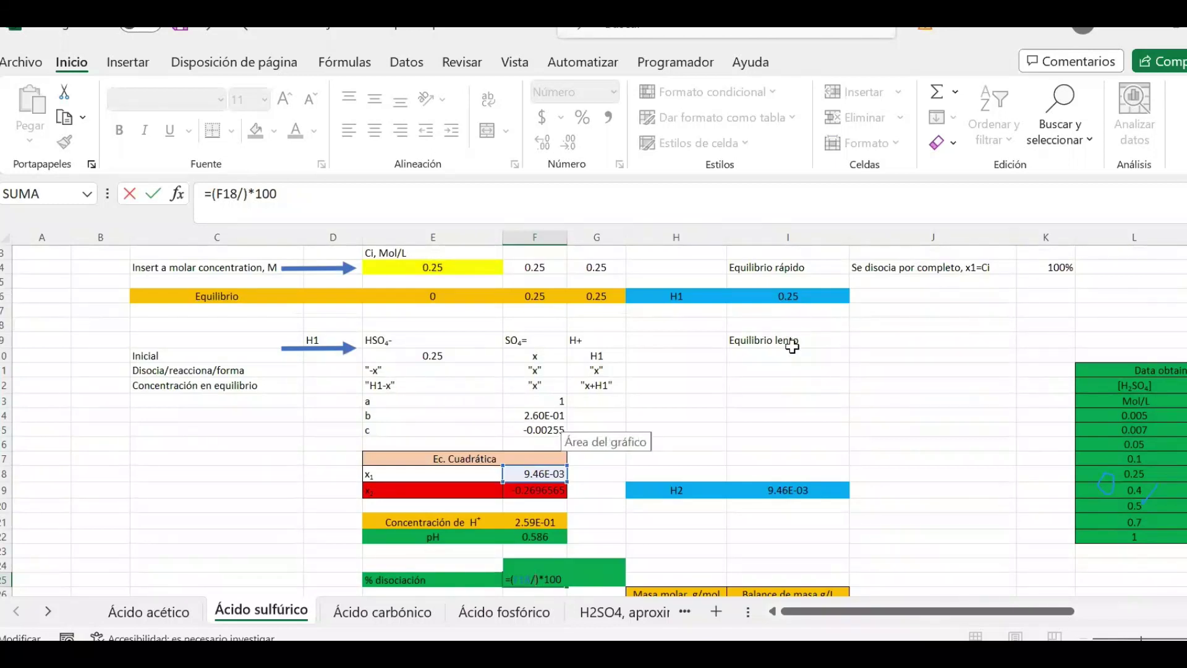
pyautogui.scroll(1, 785, 341)
pyautogui.click(812, 325)
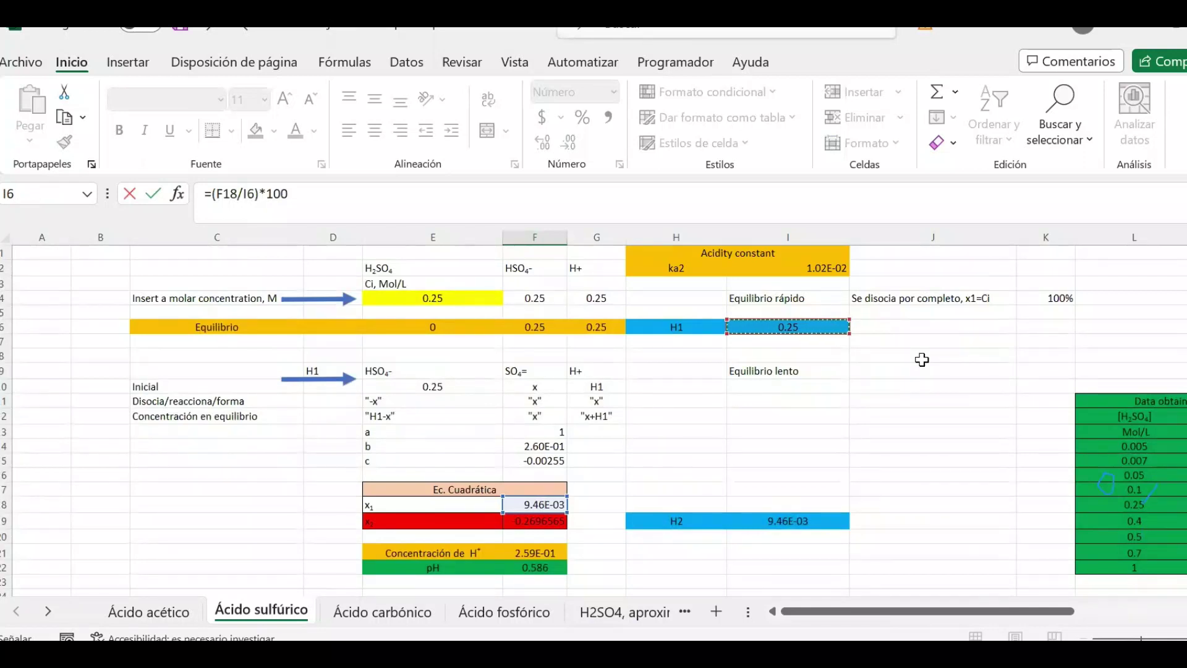
pyautogui.press('Return')
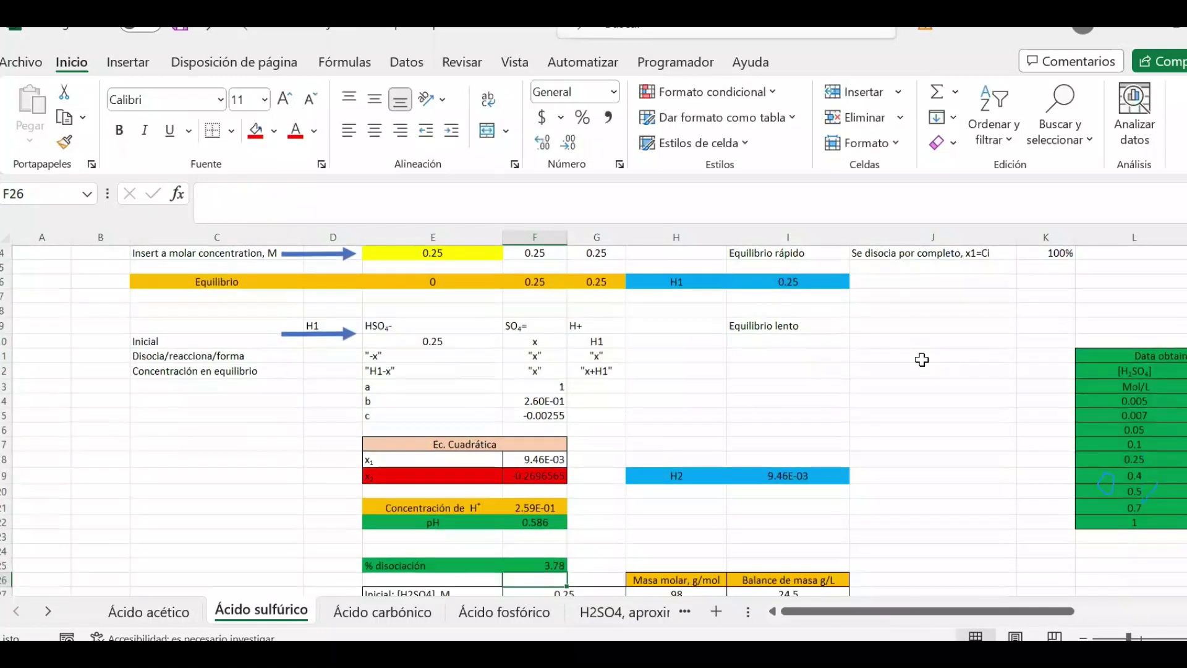
# - Review the references of the % disociación formula and compare its result with the 100% entry for the rapid equilibrium
pyautogui.doubleClick(564, 563)
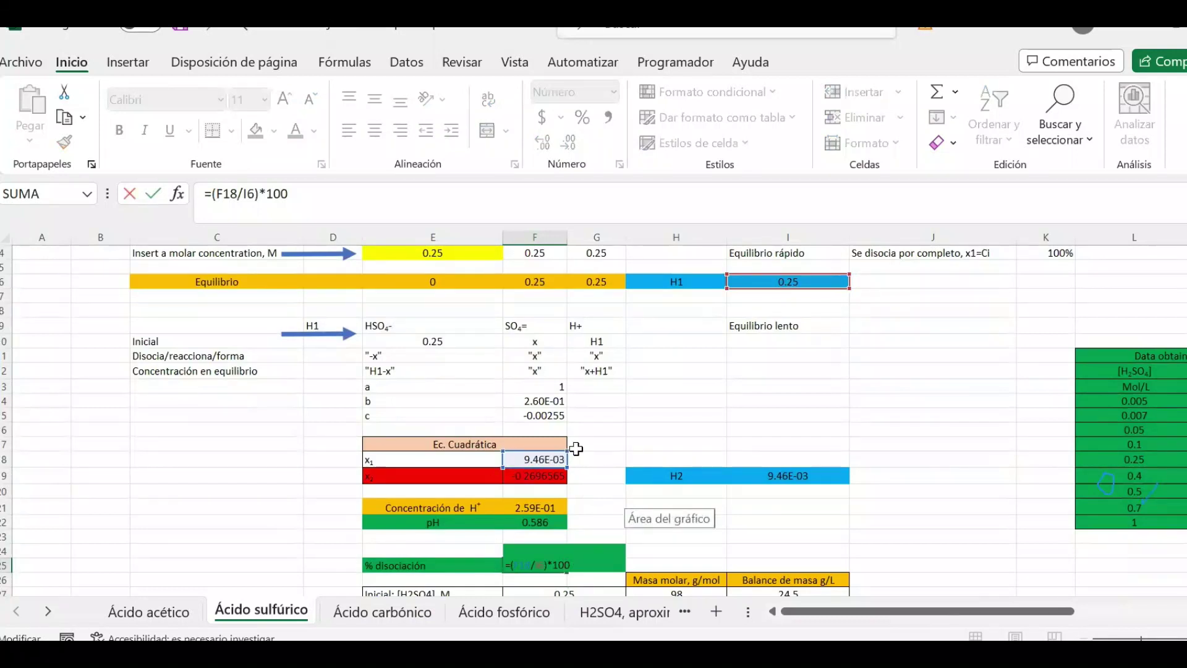
pyautogui.scroll(1, 576, 449)
pyautogui.scroll(-1, 576, 449)
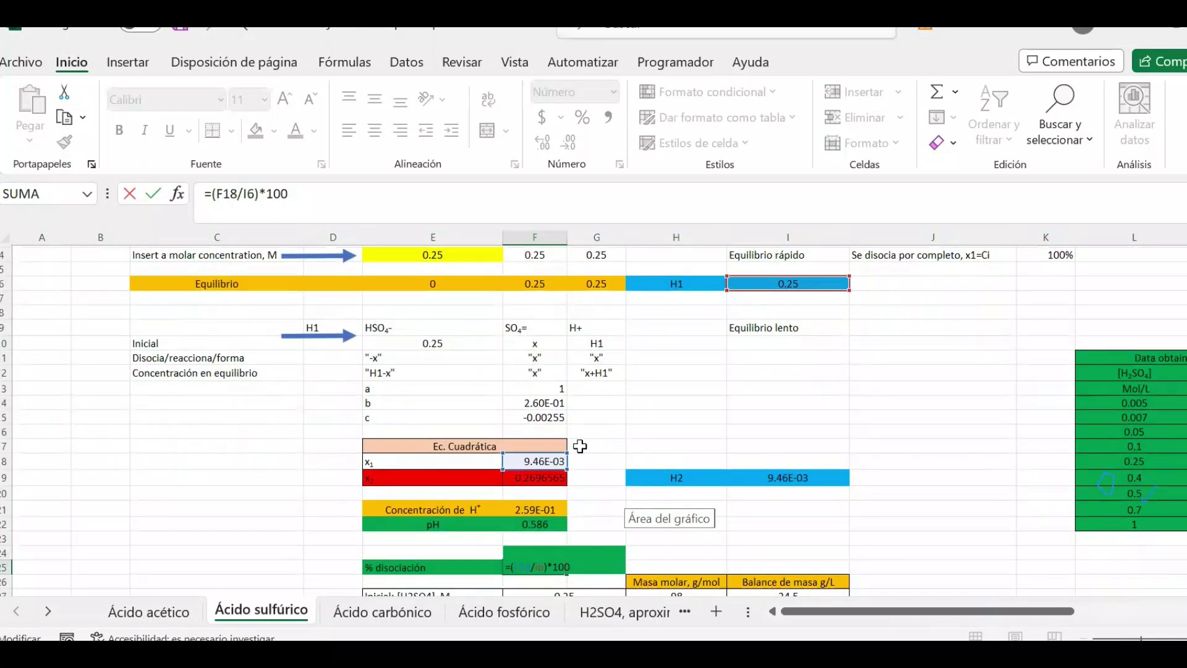
pyautogui.press('Return')
pyautogui.scroll(-1, 560, 503)
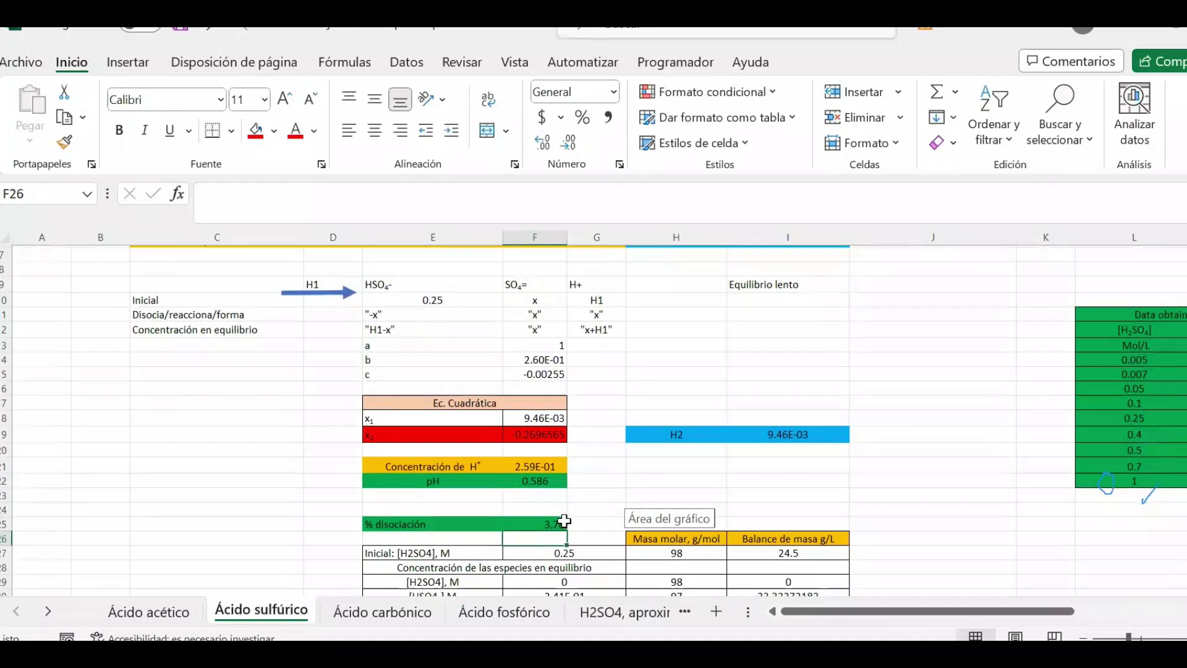
pyautogui.click(564, 521)
pyautogui.scroll(2, 564, 521)
pyautogui.click(1059, 297)
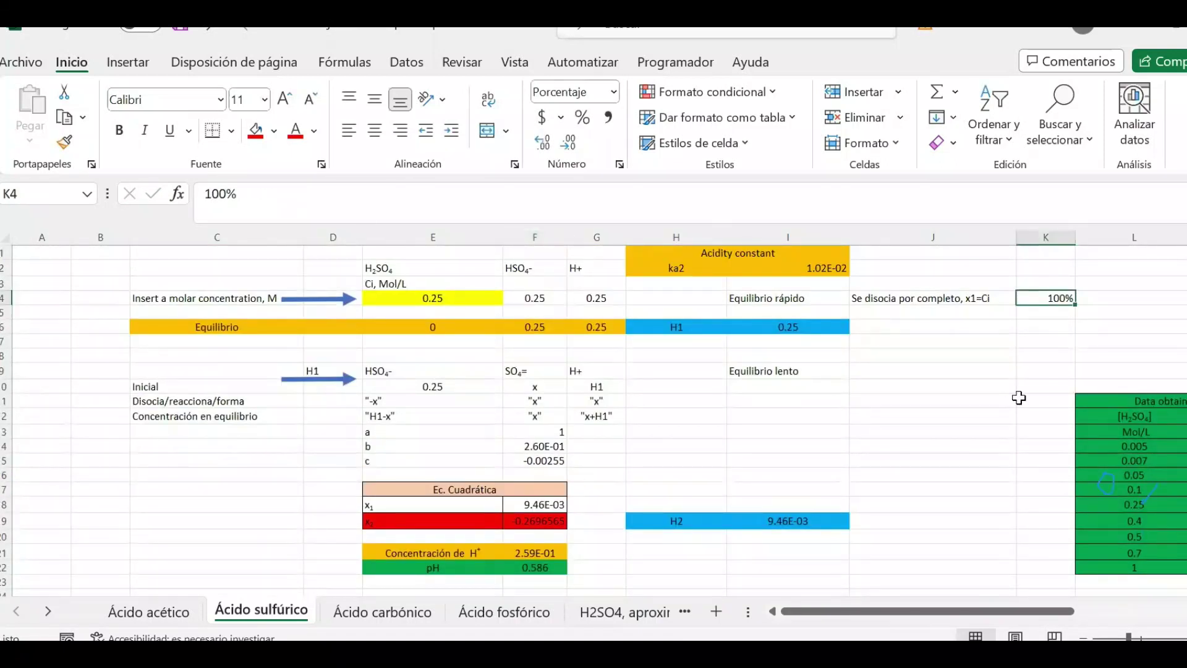
pyautogui.scroll(-1, 522, 531)
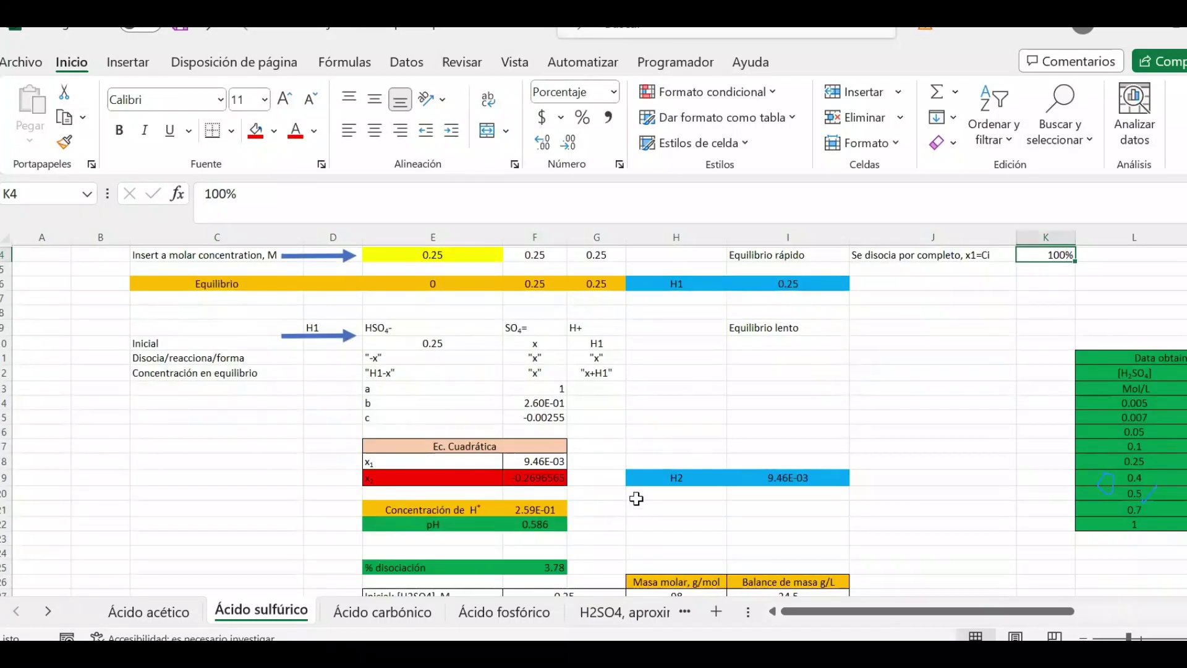
# - Set the initial H2SO4 molar concentration in E4 to 0.007
pyautogui.scroll(1, 636, 498)
pyautogui.click(460, 300)
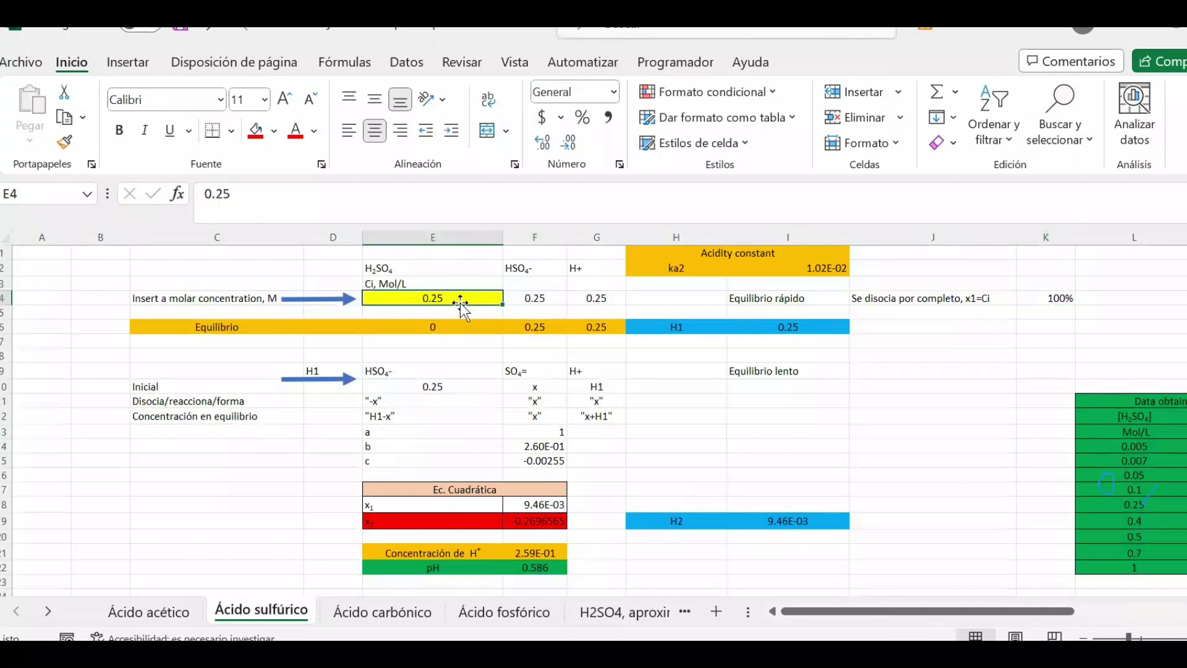
pyautogui.write('0.007')
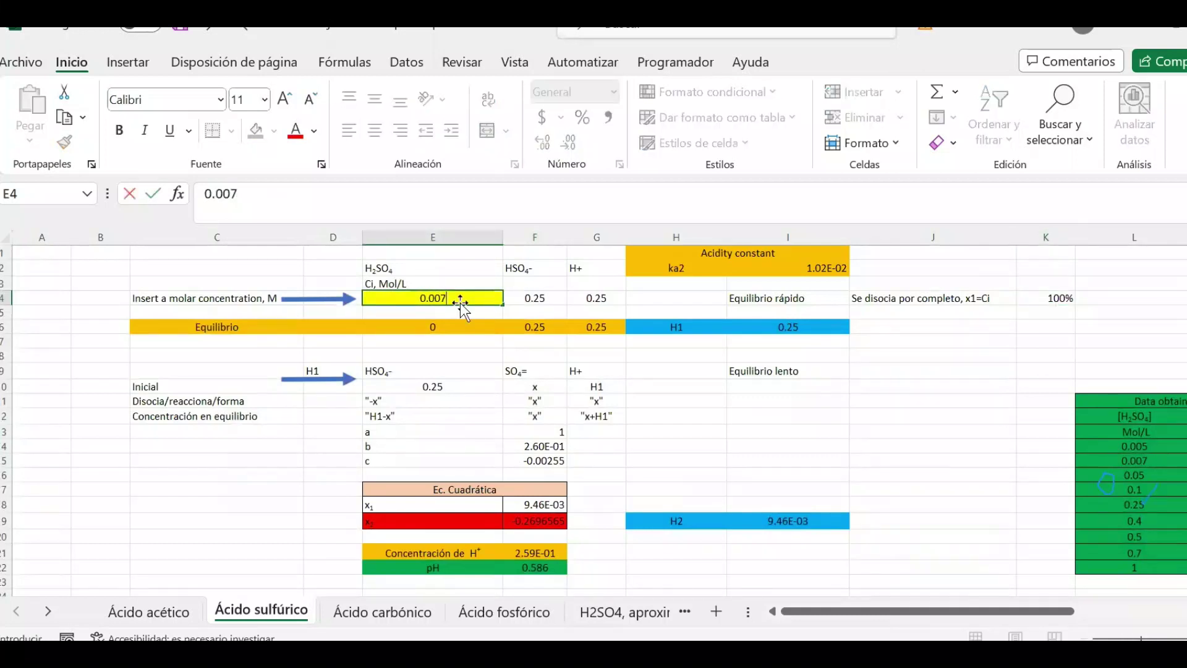
pyautogui.press('Return')
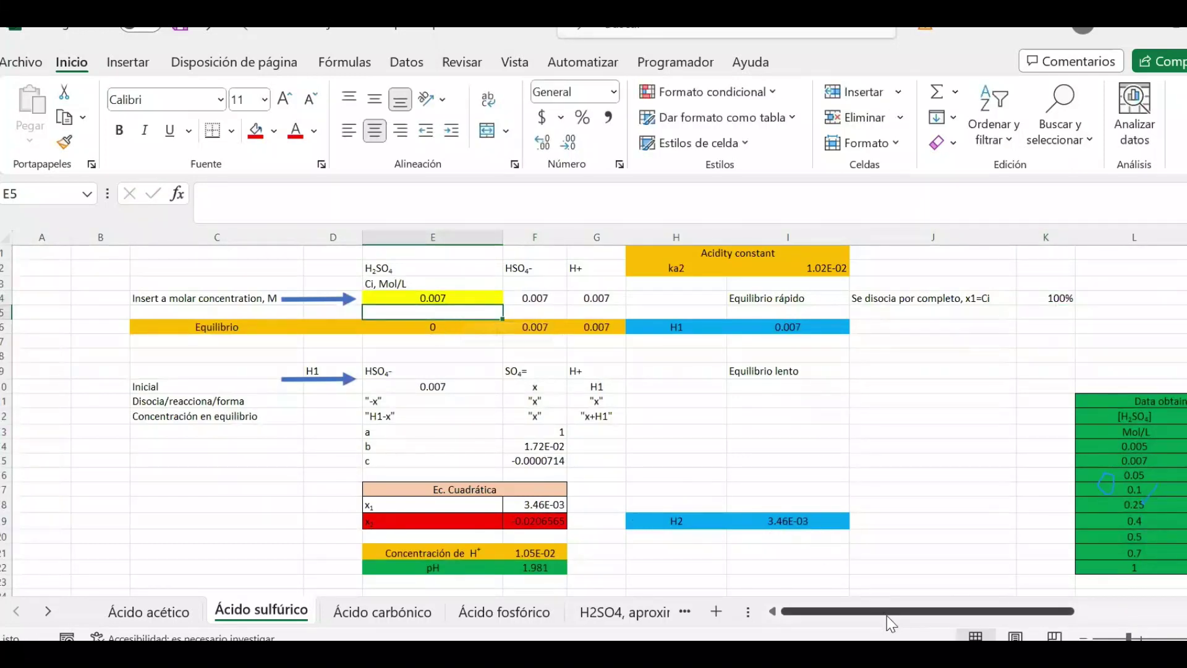
# - Examine the pH chart, marking its low-concentration points and the region of higher concentrations
pyautogui.hscroll(6, 1097, 588)
pyautogui.scroll(-1, 1097, 588)
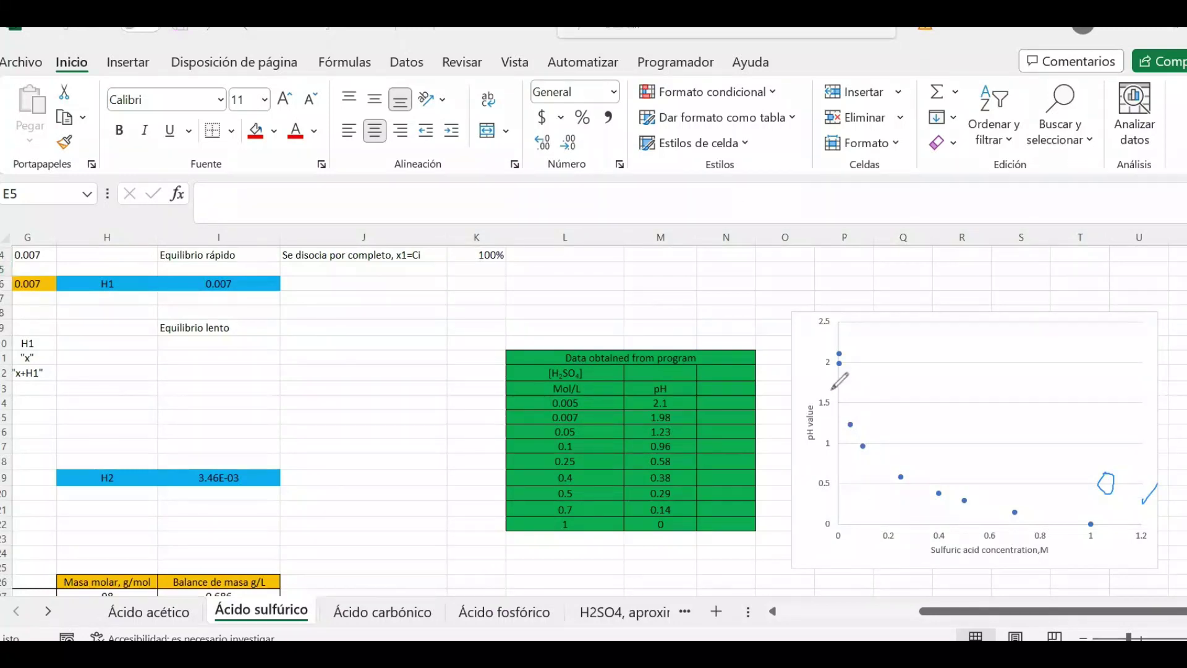
pyautogui.moveTo(848, 346); pyautogui.dragTo(856, 374)
pyautogui.moveTo(720, 424); pyautogui.dragTo(855, 344)
pyautogui.moveTo(926, 504)
pyautogui.mouseDown()
pyautogui.moveTo(1100, 501)
pyautogui.moveTo(1107, 477)
pyautogui.moveTo(1161, 455)
pyautogui.mouseUp()
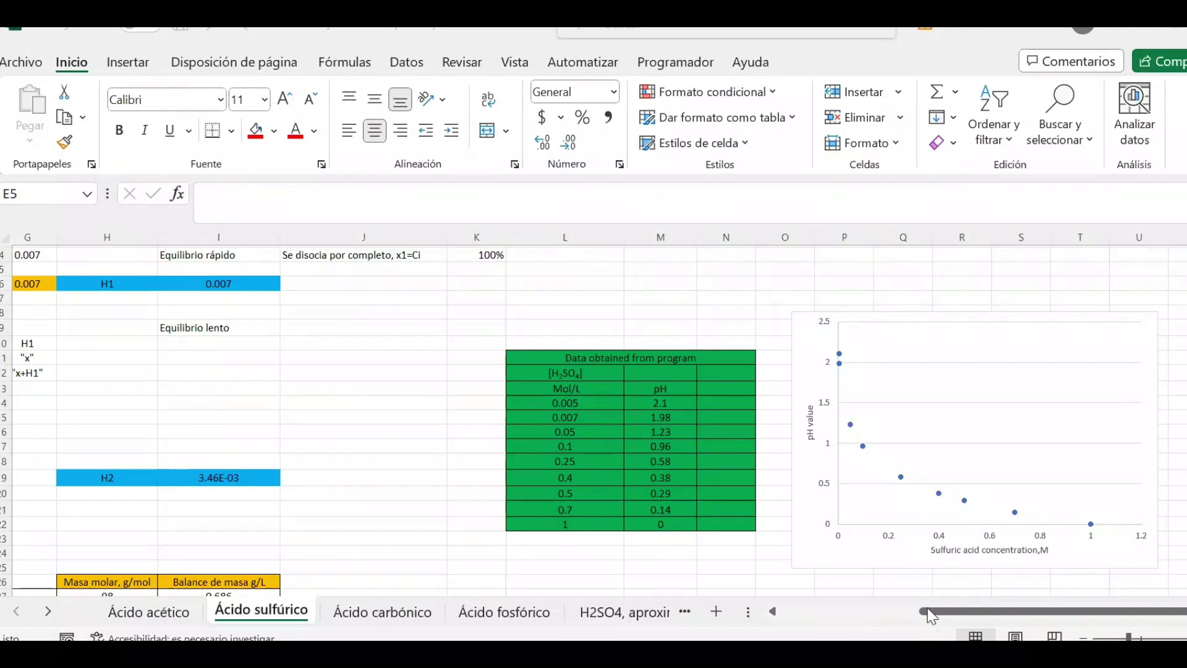
# - Review the percent dissociation and the equilibrium species table, checking the species concentrations, initial H2SO4 molarity and total mol/L
pyautogui.moveTo(941, 611); pyautogui.dragTo(804, 611)
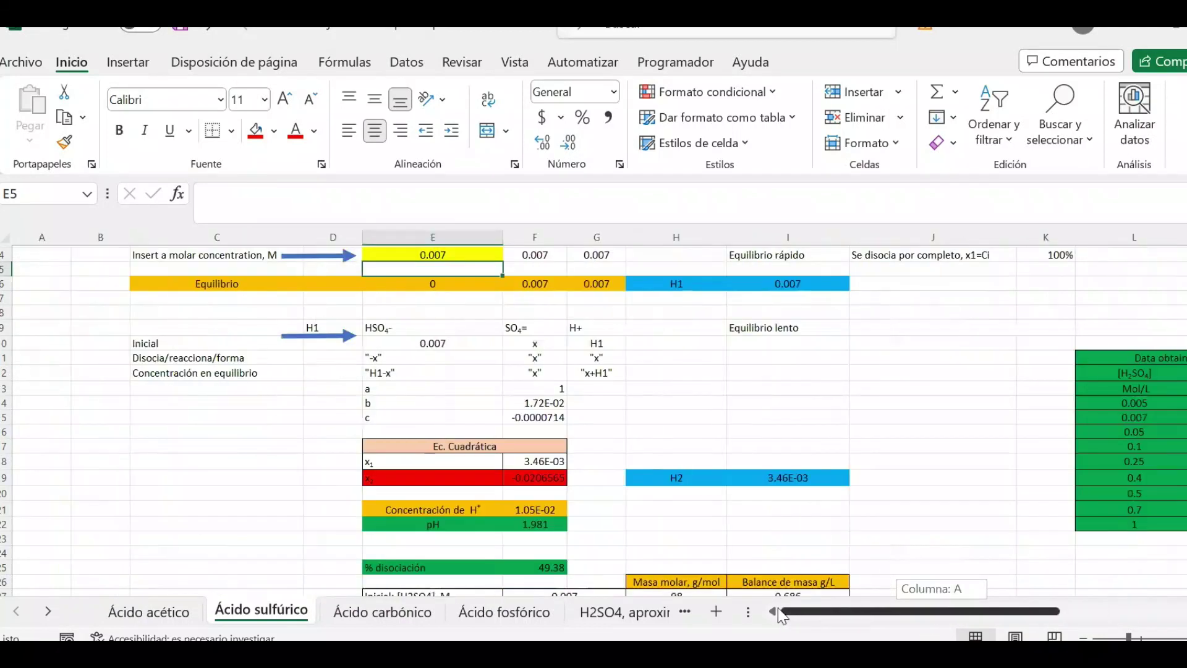
pyautogui.scroll(-1, 773, 467)
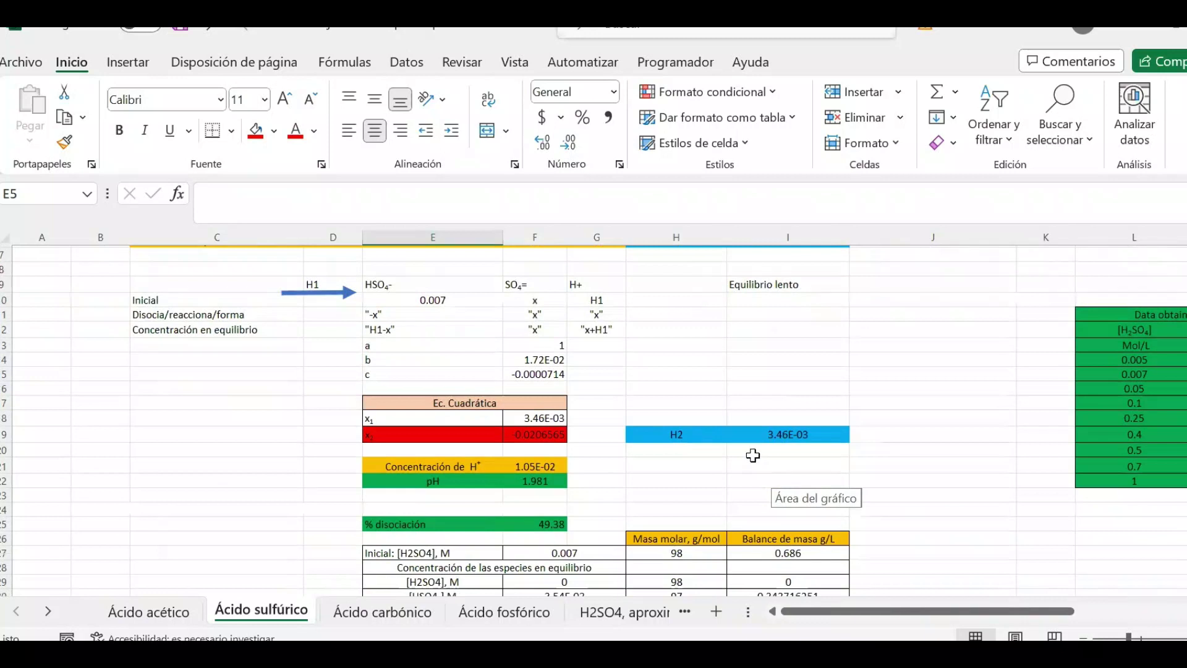
pyautogui.scroll(2, 770, 459)
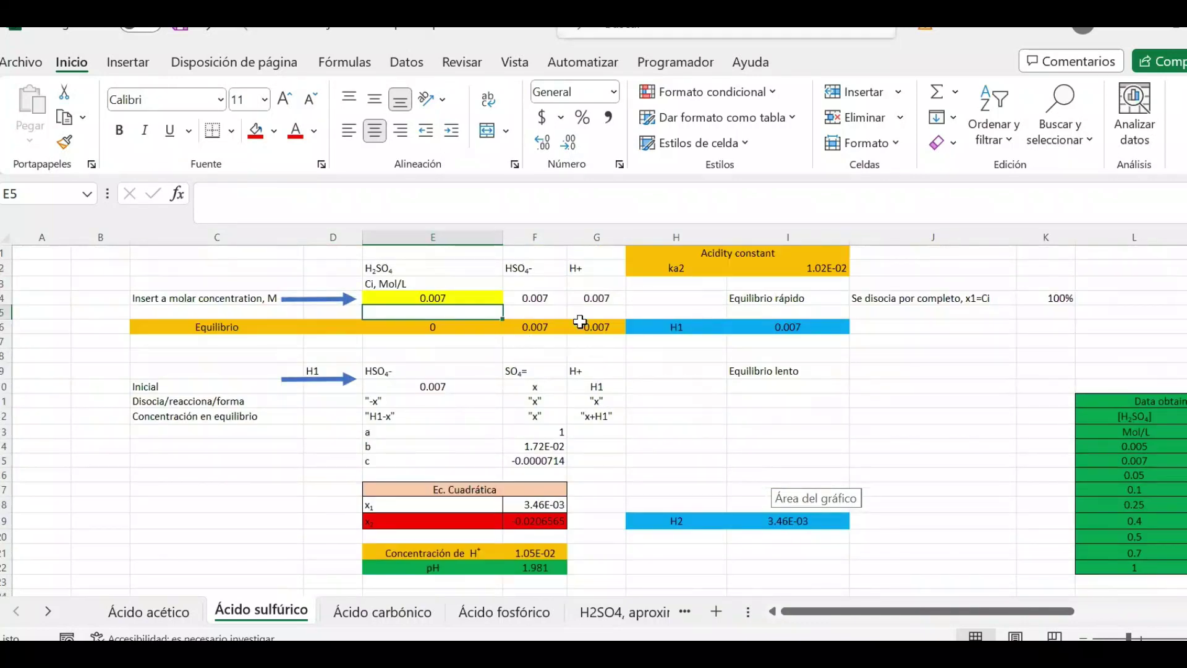
pyautogui.scroll(-3, 608, 358)
pyautogui.scroll(-1, 640, 493)
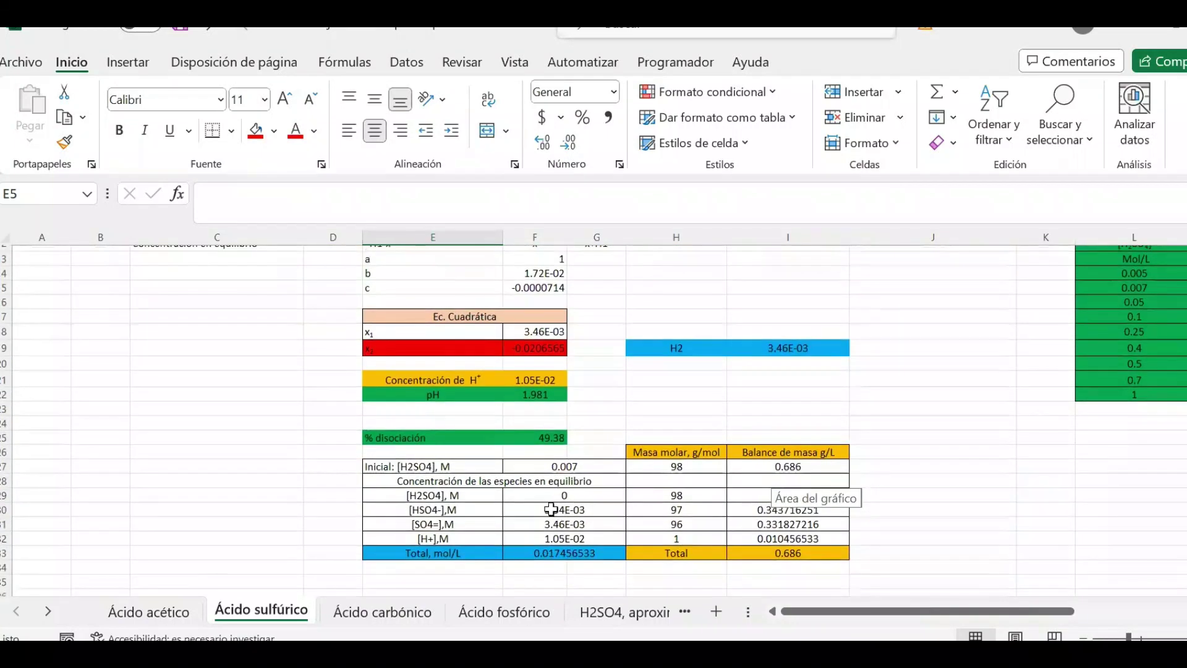
pyautogui.moveTo(550, 495); pyautogui.dragTo(541, 525)
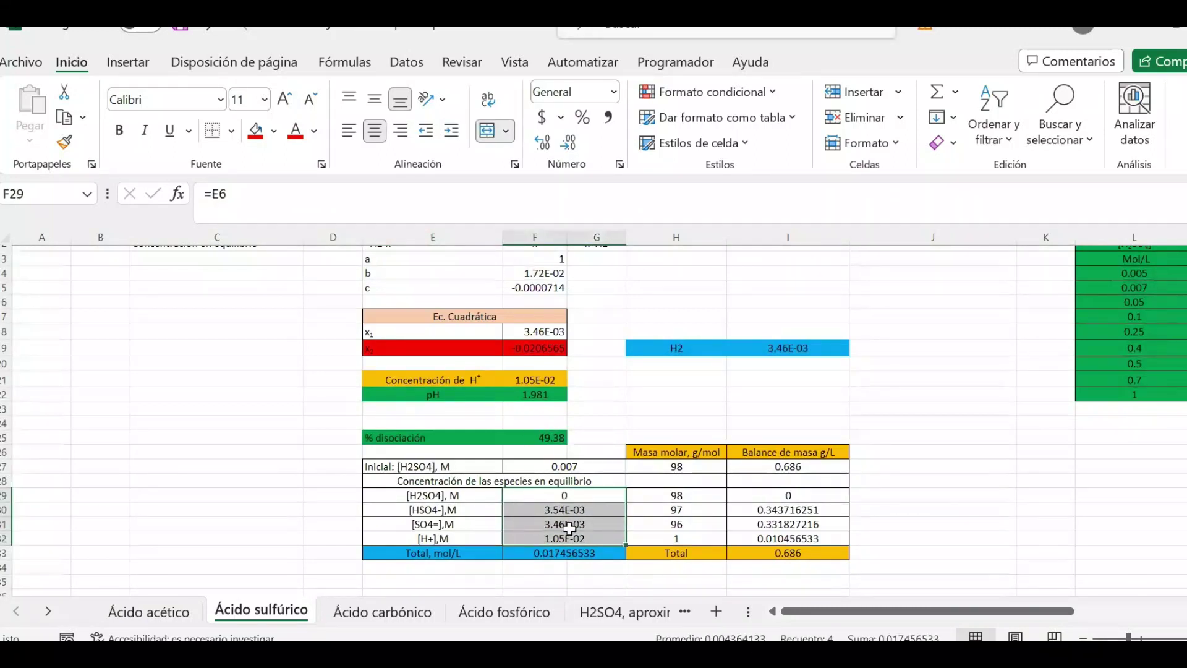
pyautogui.click(584, 466)
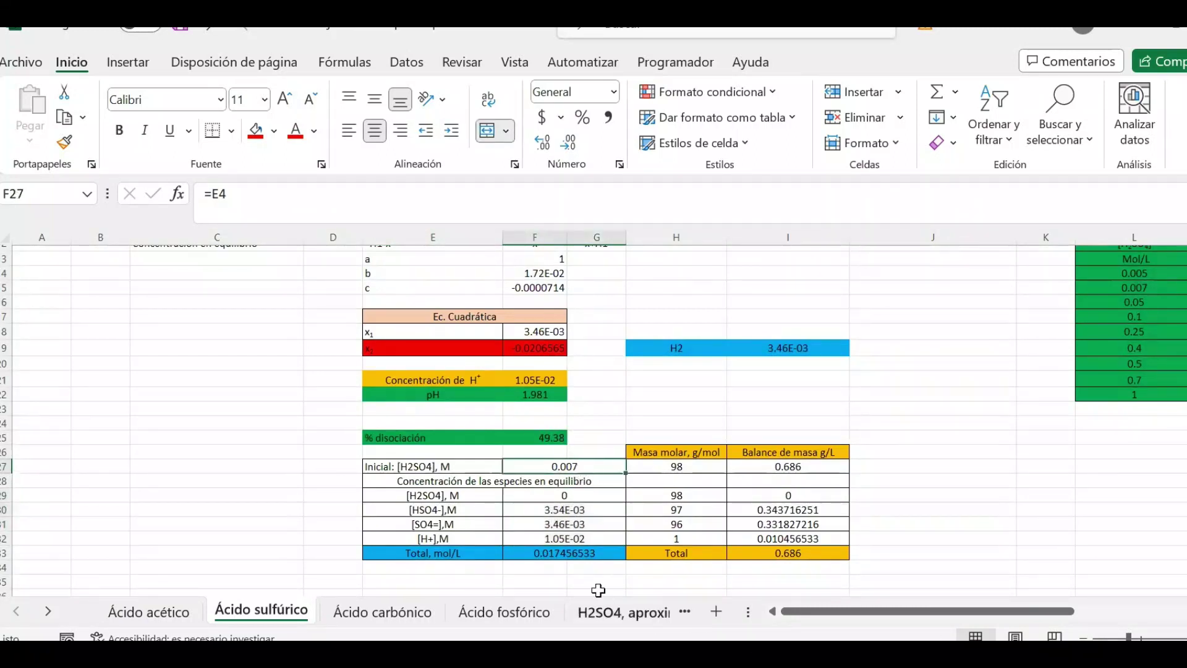
pyautogui.click(578, 551)
# - Inspect the ion concentrations at equilibrium, including the H+ formula, and the total mol/L sum in F33
pyautogui.scroll(-1, 588, 546)
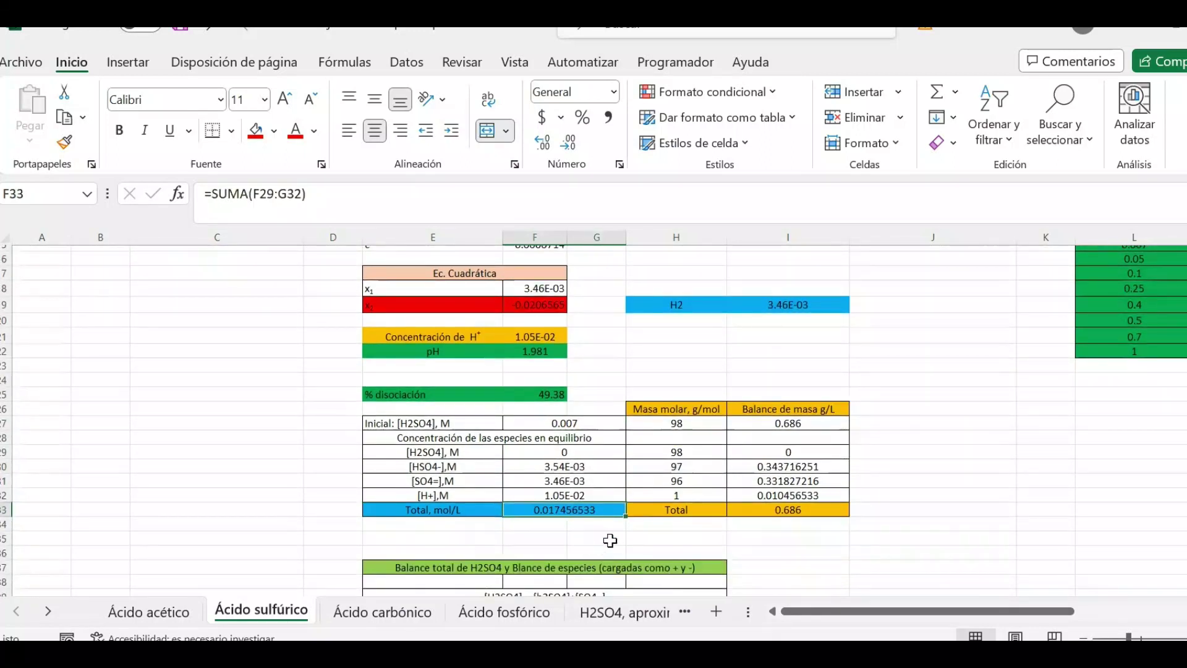
pyautogui.moveTo(591, 467); pyautogui.dragTo(593, 508)
pyautogui.click(594, 494)
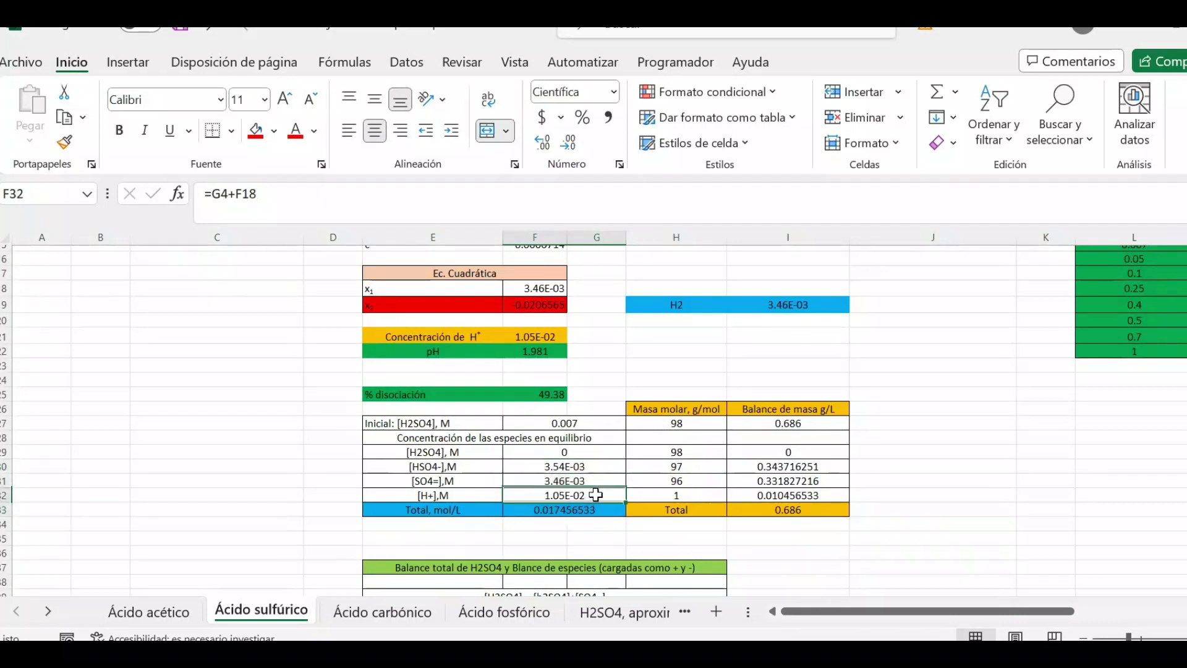
pyautogui.click(596, 521)
pyautogui.click(593, 508)
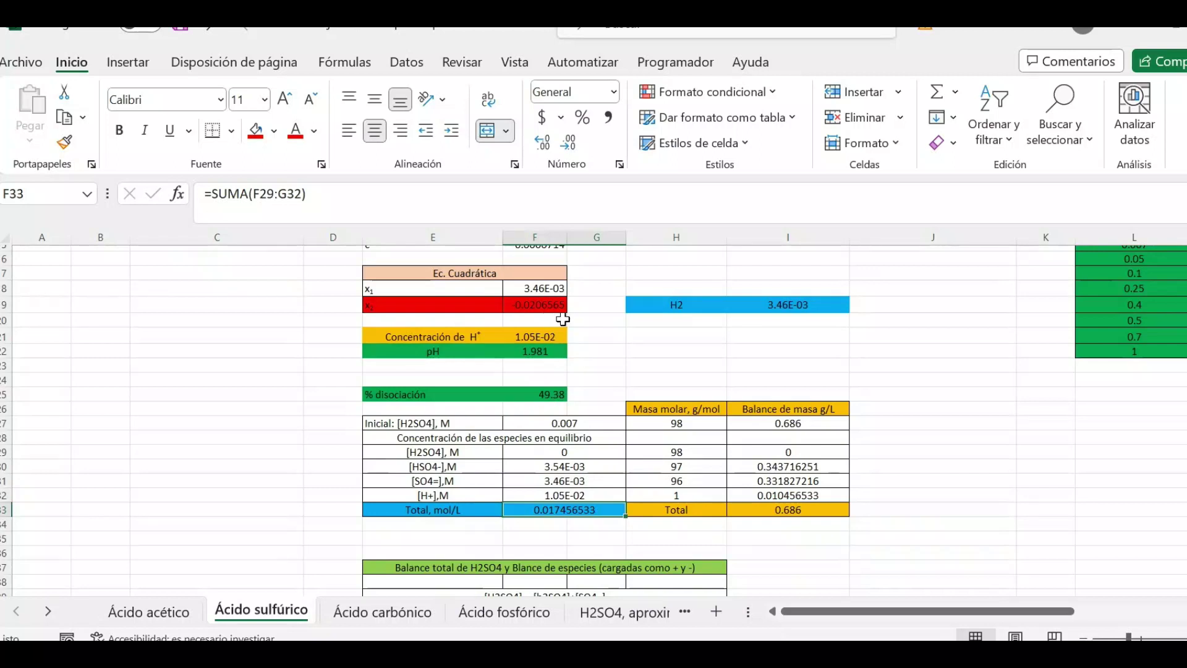
# - Check the initial H2SO4 molarity and compare the mass balance total in g/L with the initial H2SO4 mass
pyautogui.click(579, 420)
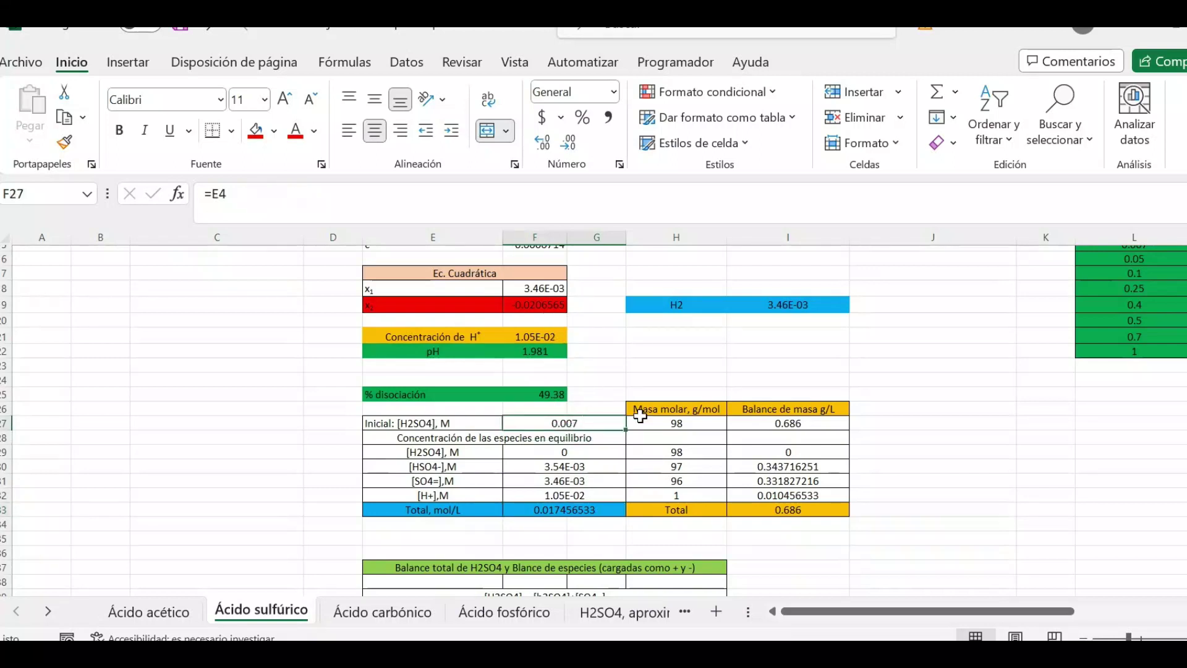
pyautogui.click(817, 509)
pyautogui.click(790, 426)
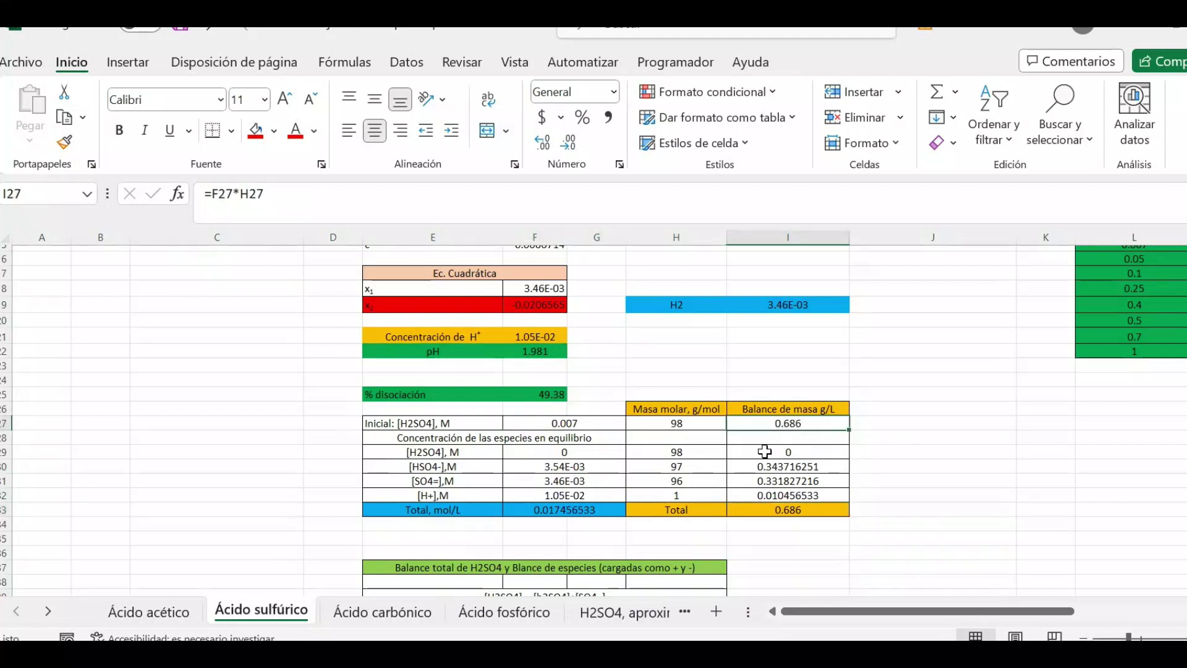
# - Check the mass balance sum in I33, the total and charged species balances, and the pH data table with its chart
pyautogui.click(816, 508)
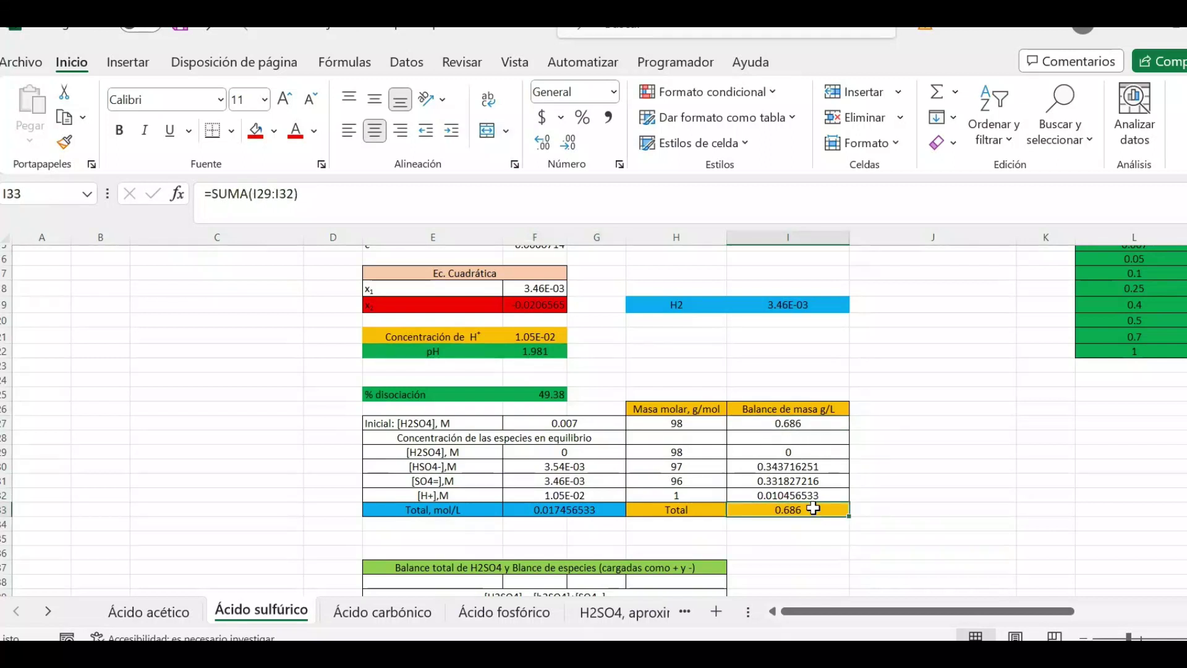
pyautogui.scroll(-1, 938, 482)
pyautogui.scroll(-1, 938, 482)
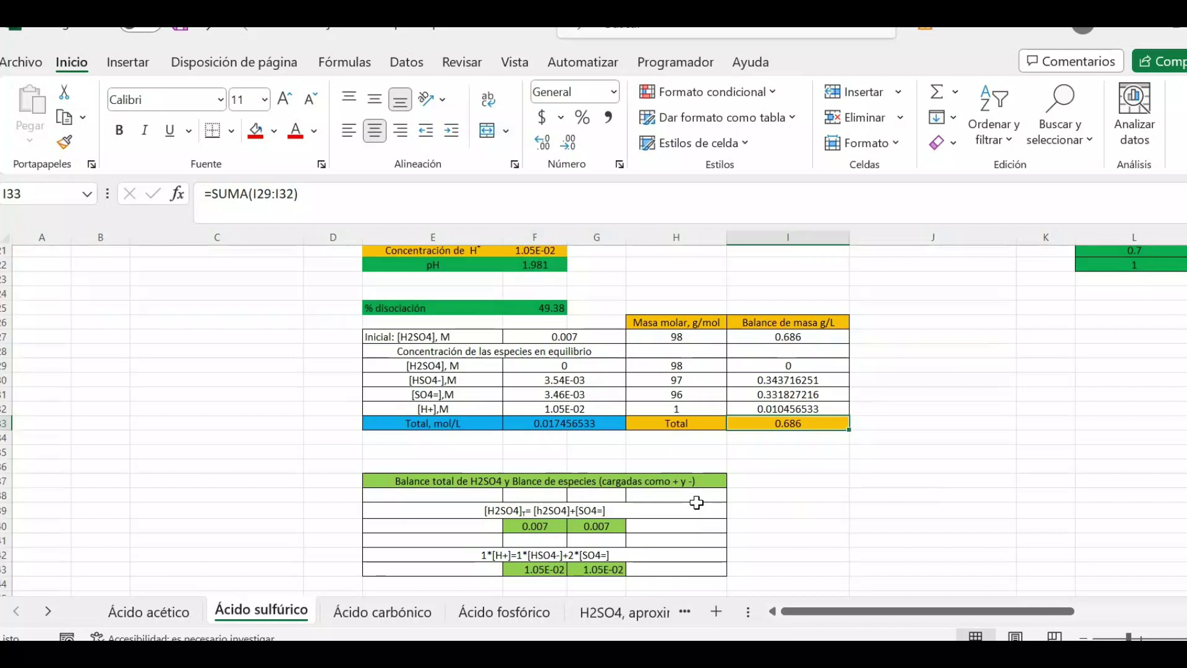
pyautogui.scroll(7, 697, 502)
pyautogui.scroll(-7, 696, 502)
pyautogui.scroll(7, 697, 502)
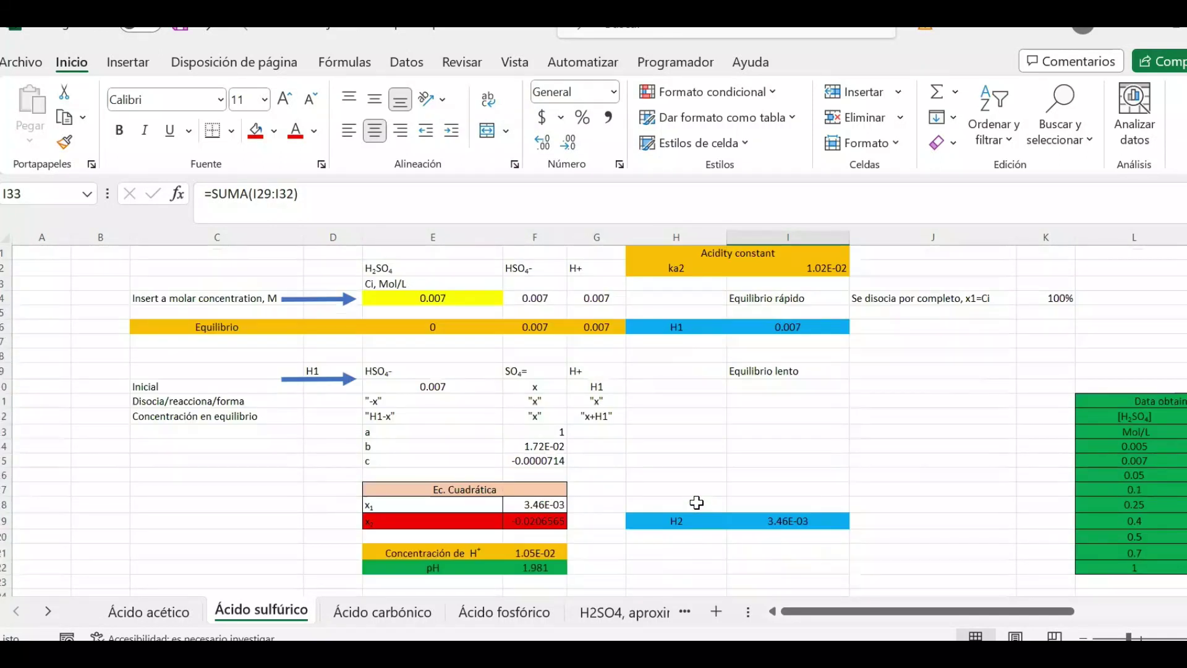
pyautogui.moveTo(892, 612); pyautogui.dragTo(1029, 610)
pyautogui.scroll(-3, 792, 417)
pyautogui.scroll(-1, 789, 423)
pyautogui.scroll(4, 785, 426)
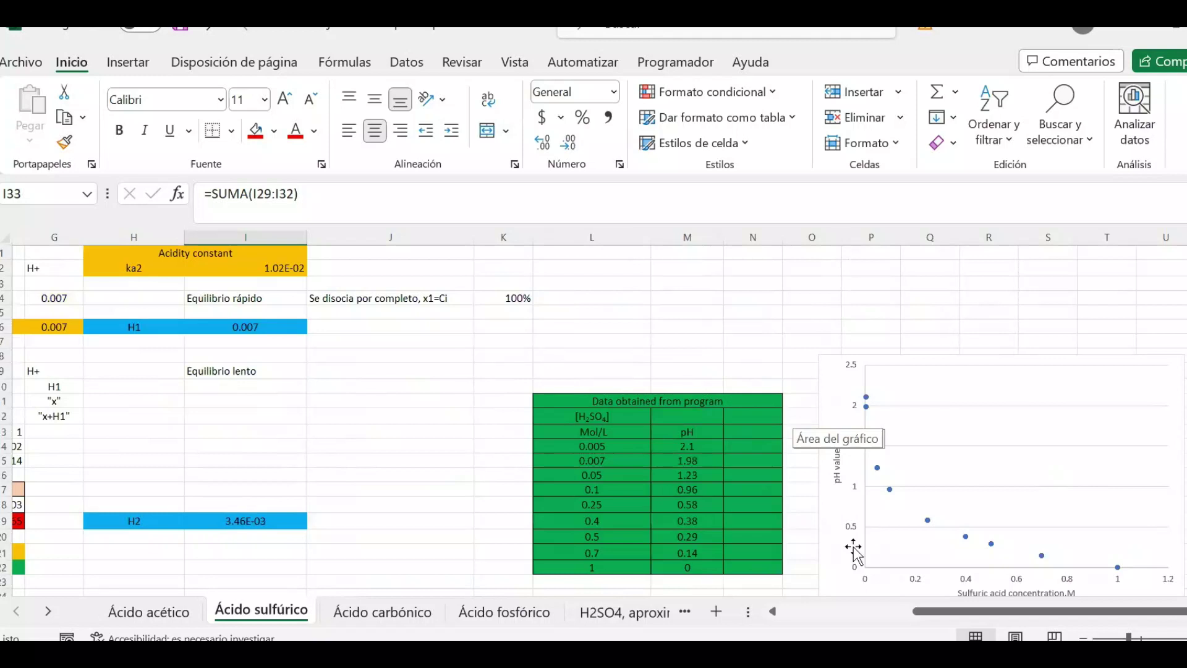
pyautogui.moveTo(930, 611); pyautogui.dragTo(784, 612)
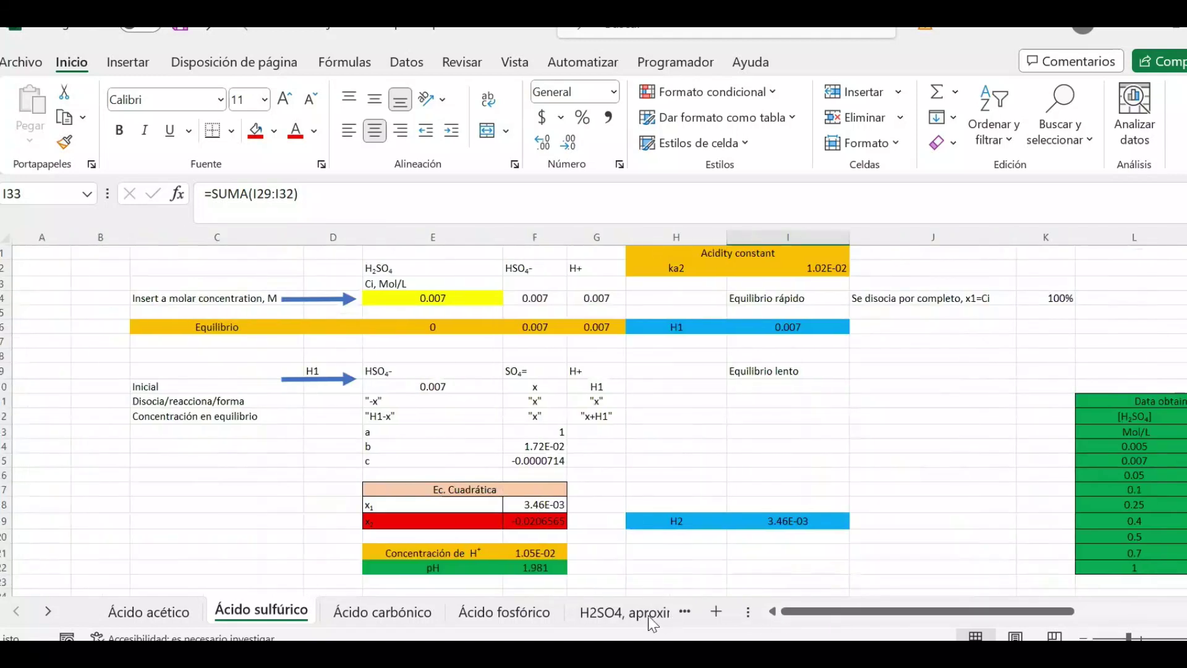
# - On the "H2SO4, aproximación" sheet, correct the dissociation equation in L2 to "H2SO4 = 2H+ +SO4="
pyautogui.click(624, 618)
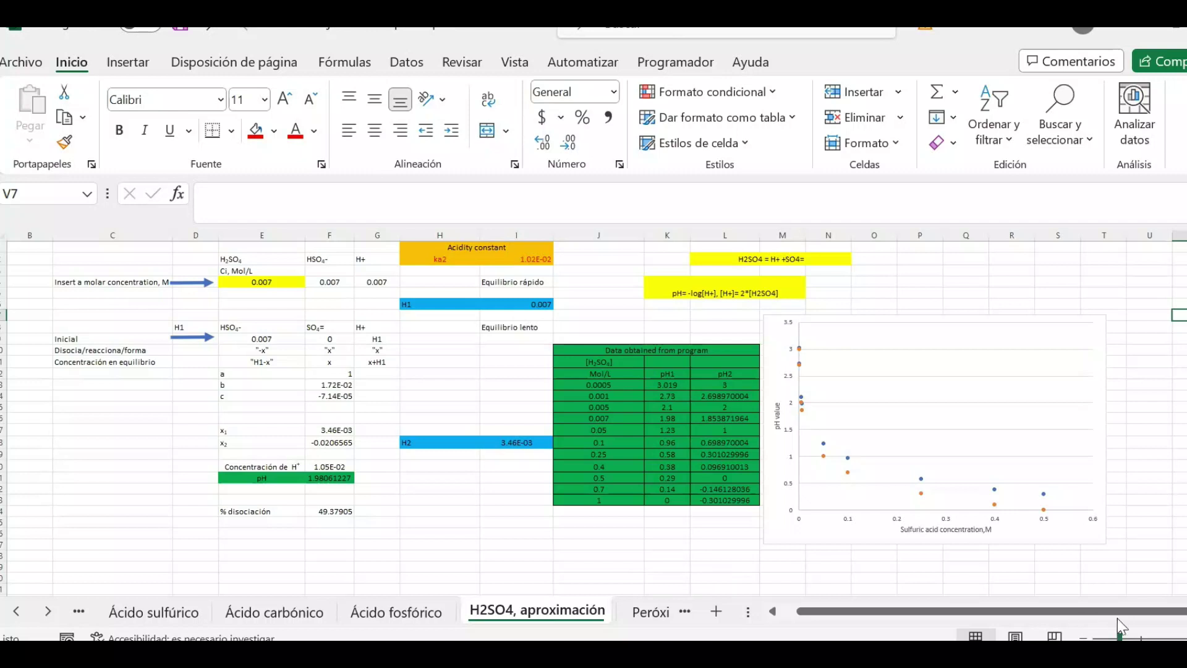
pyautogui.click(1141, 637)
pyautogui.scroll(1, 834, 405)
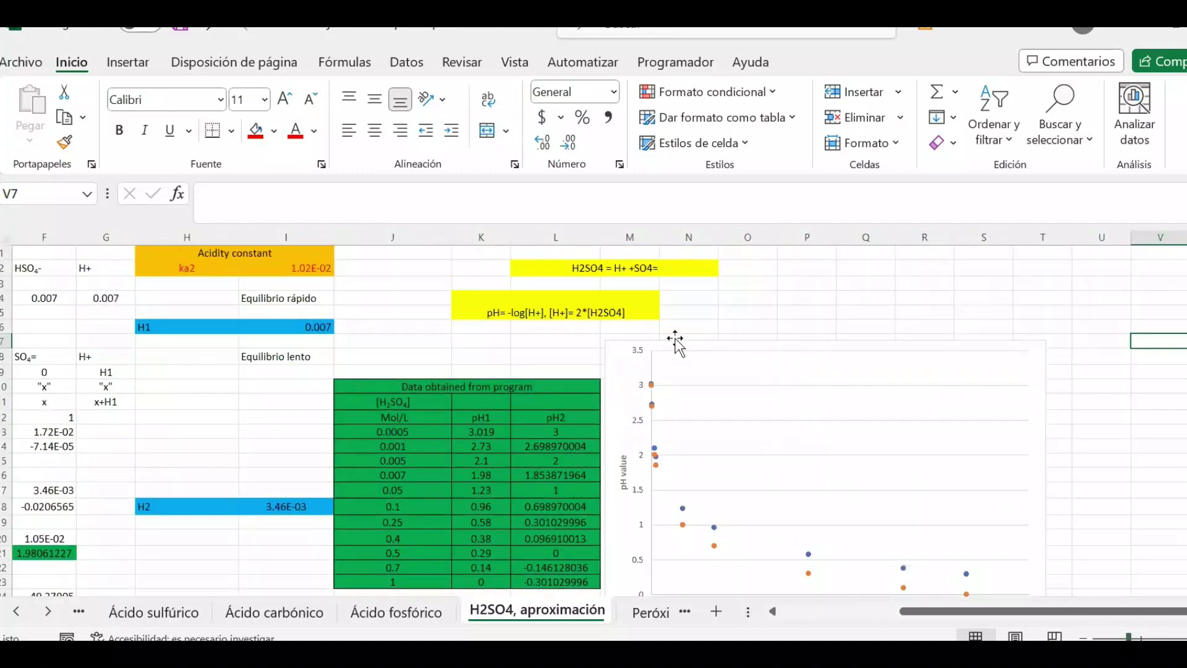
pyautogui.click(577, 272)
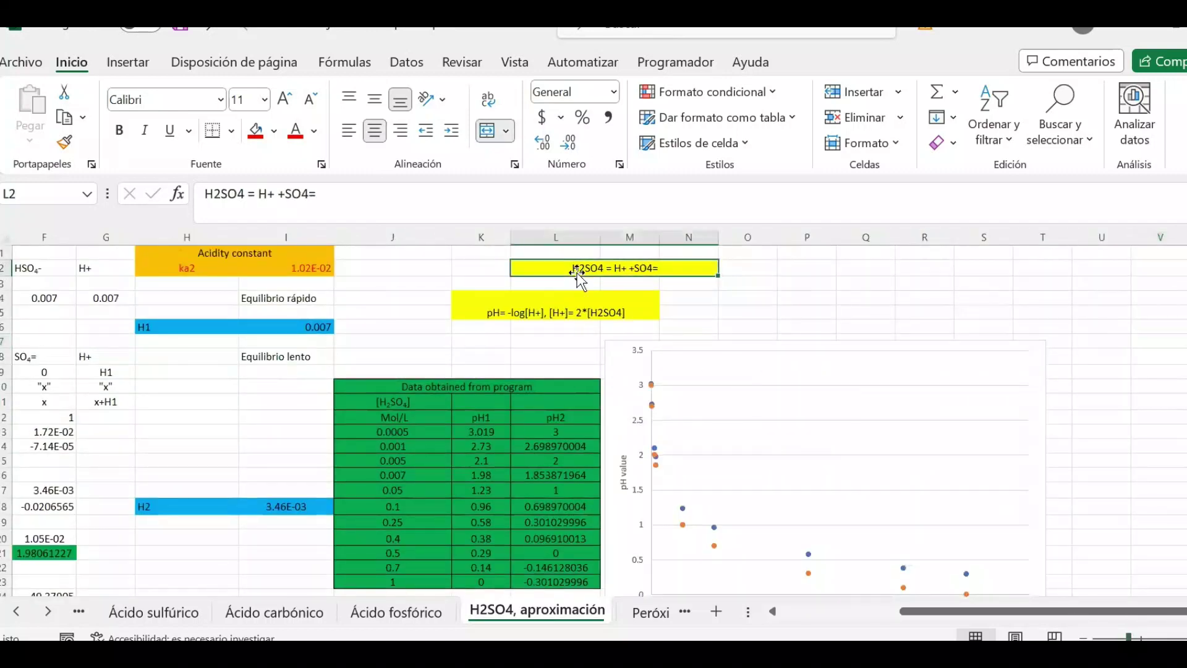
pyautogui.doubleClick(615, 268)
pyautogui.click(555, 269)
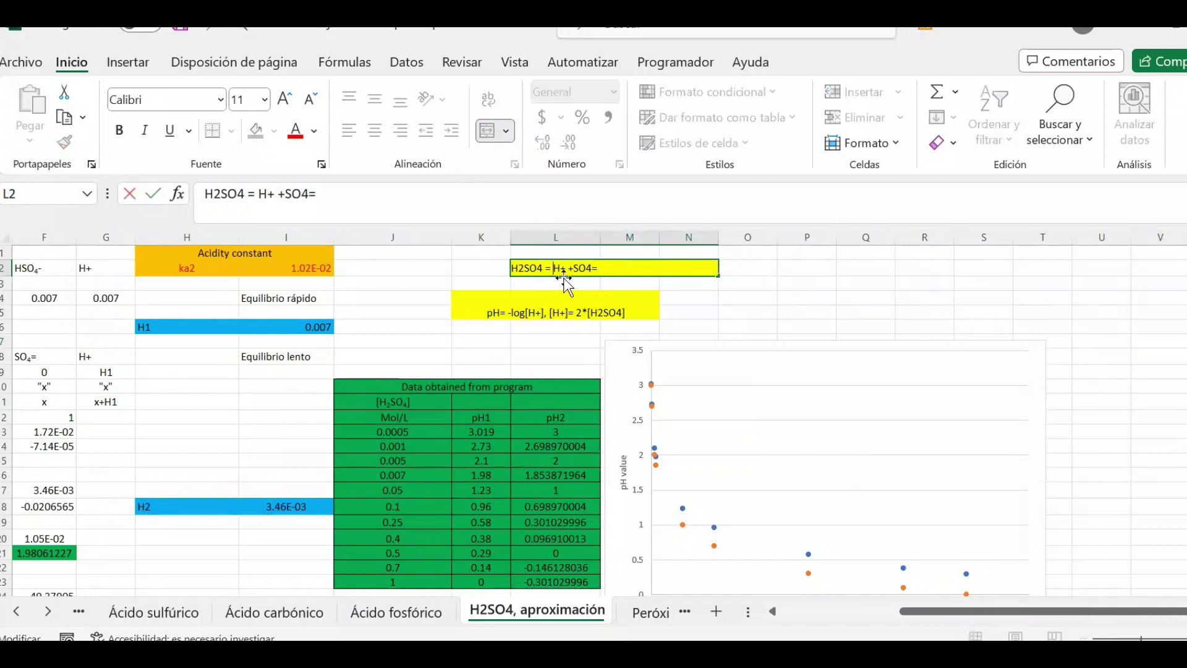
pyautogui.write('2')
pyautogui.click(722, 299)
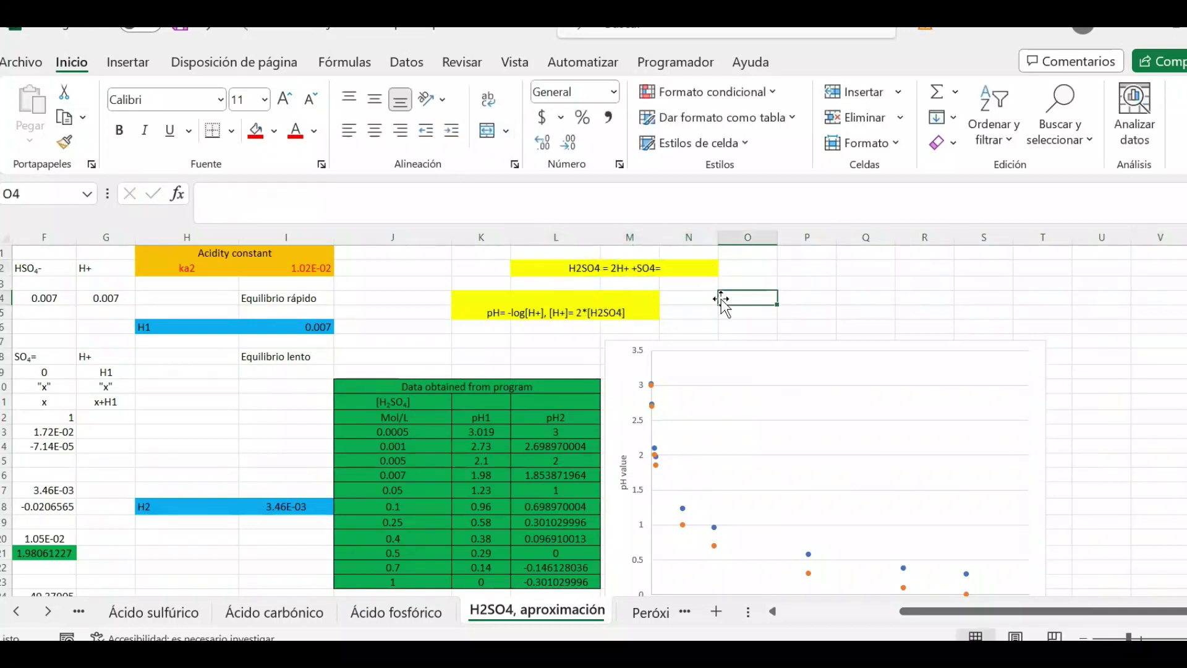
# - Inspect the full-dissociation equation and the pH2 formula in L13 that applies it to the first concentration
pyautogui.click(576, 270)
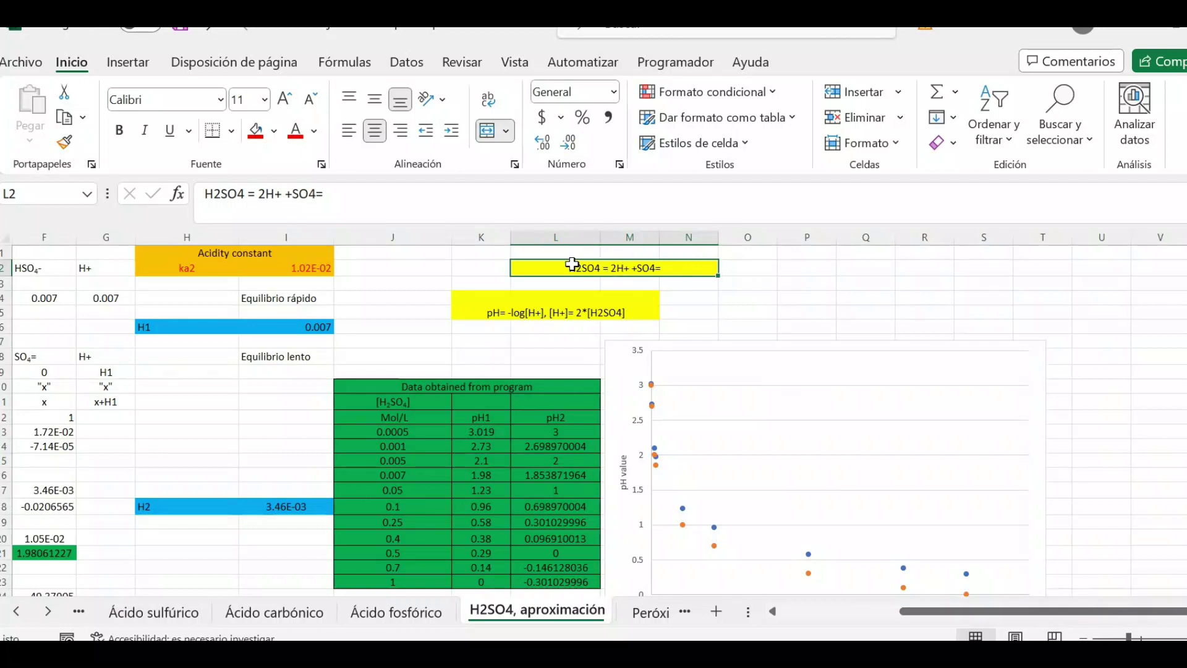
pyautogui.scroll(-1, 549, 363)
pyautogui.scroll(1, 574, 408)
pyautogui.doubleClick(595, 435)
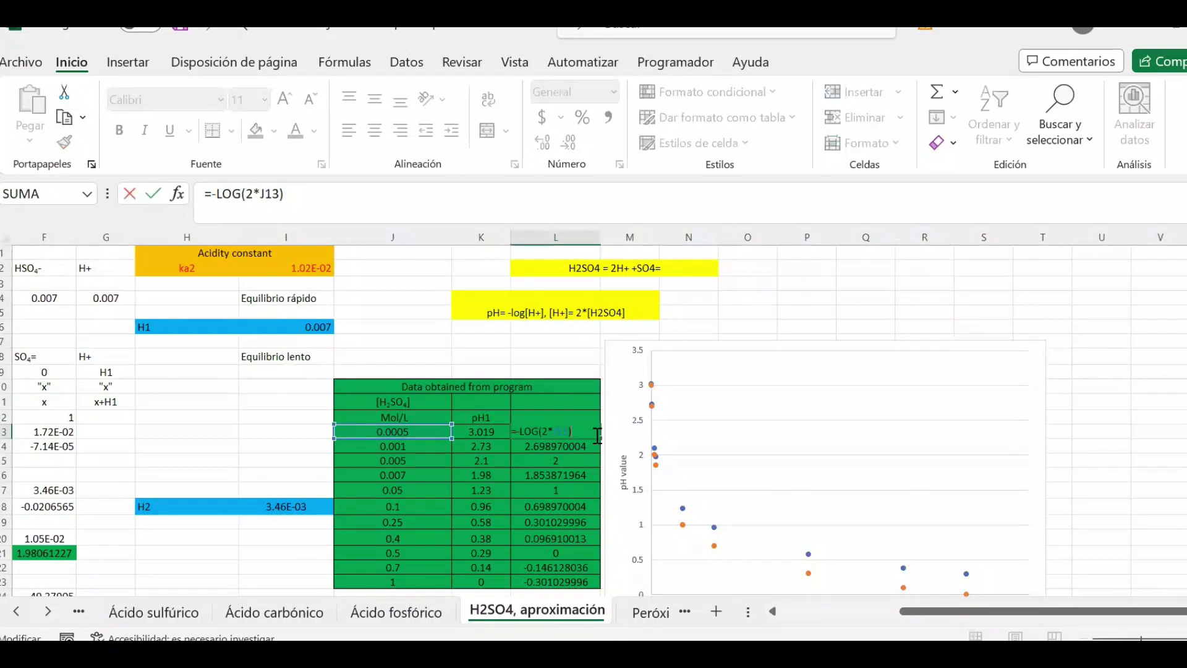
pyautogui.moveTo(567, 429); pyautogui.dragTo(547, 427)
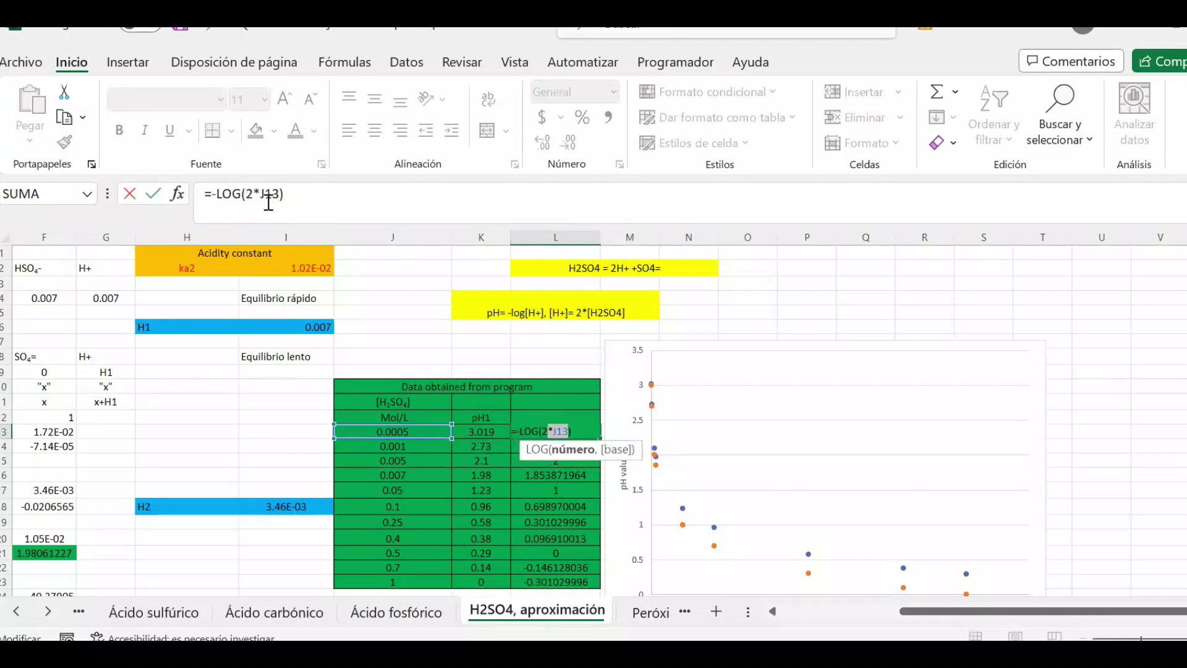
pyautogui.press('Return')
pyautogui.click(571, 436)
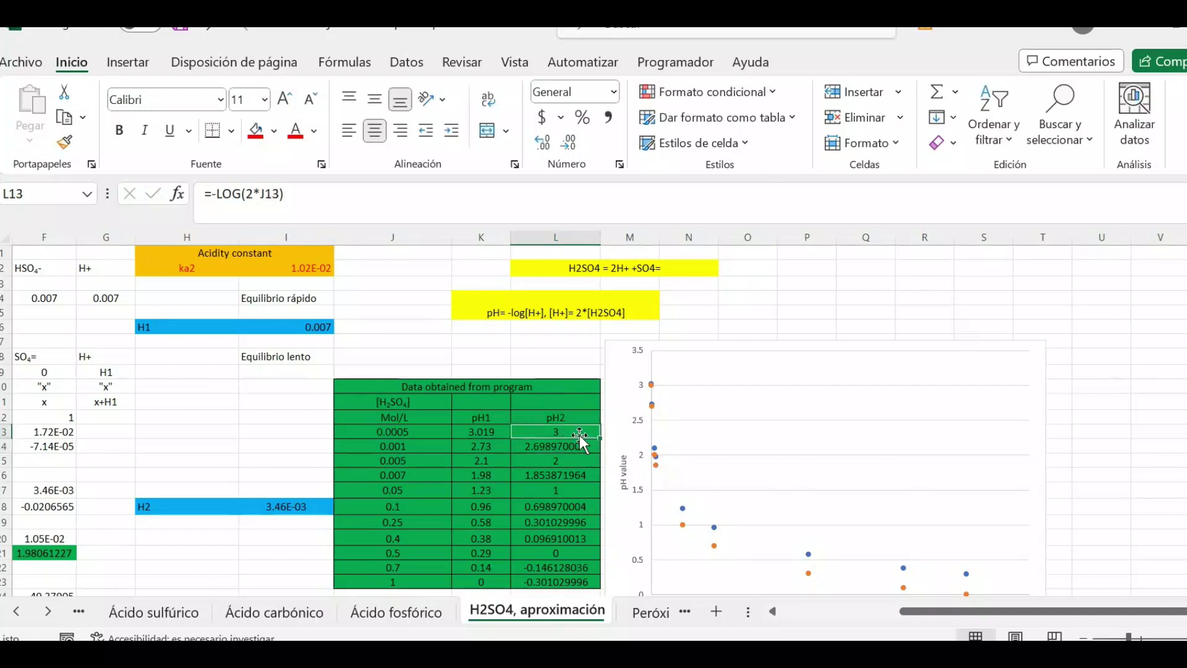
pyautogui.click(604, 440)
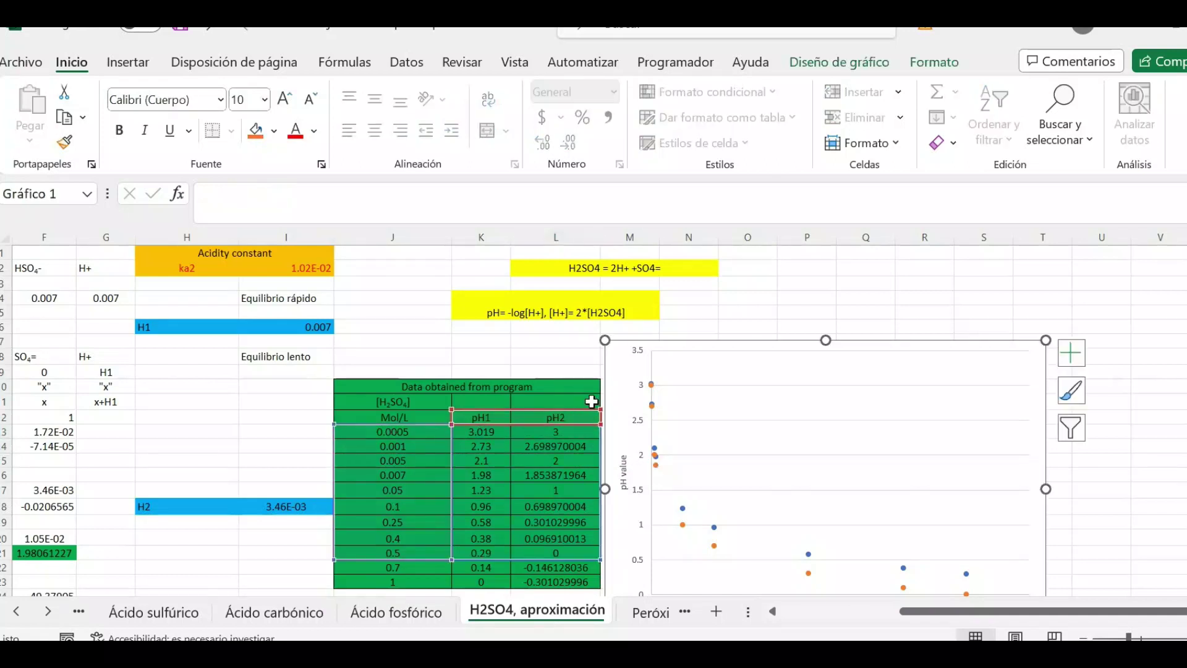
pyautogui.click(591, 433)
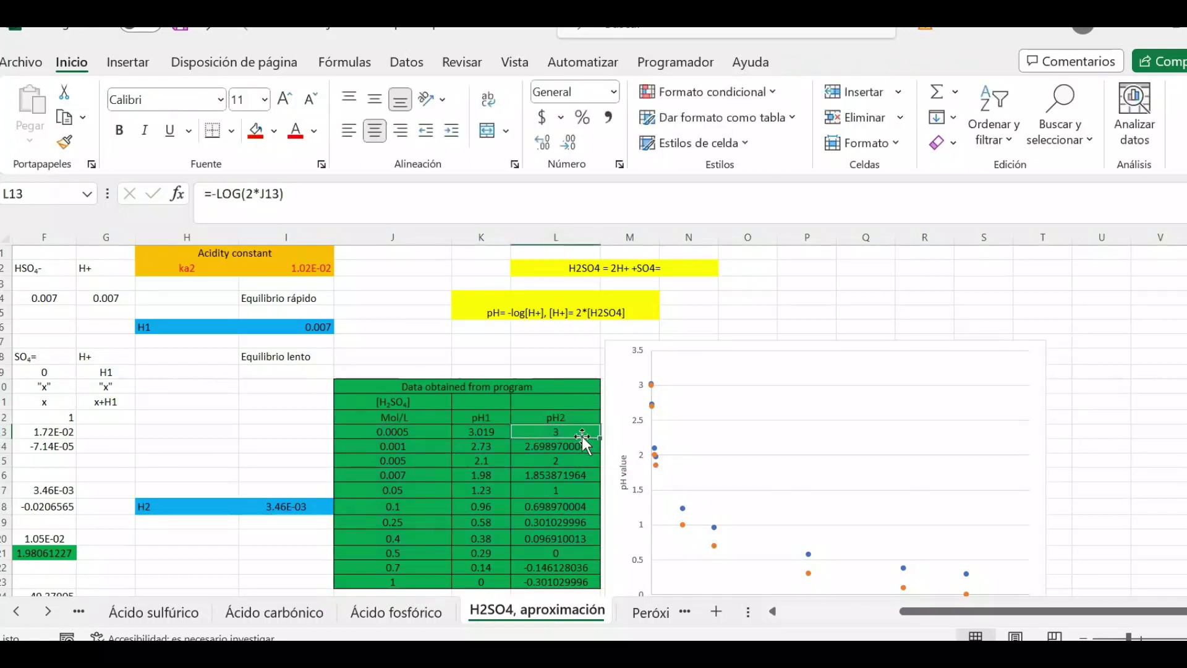
# - Review the approximate pH2 values in L13:L23 and the pH1 values from K13 down
pyautogui.hotkey('ctrl', 'shift', 'Down')
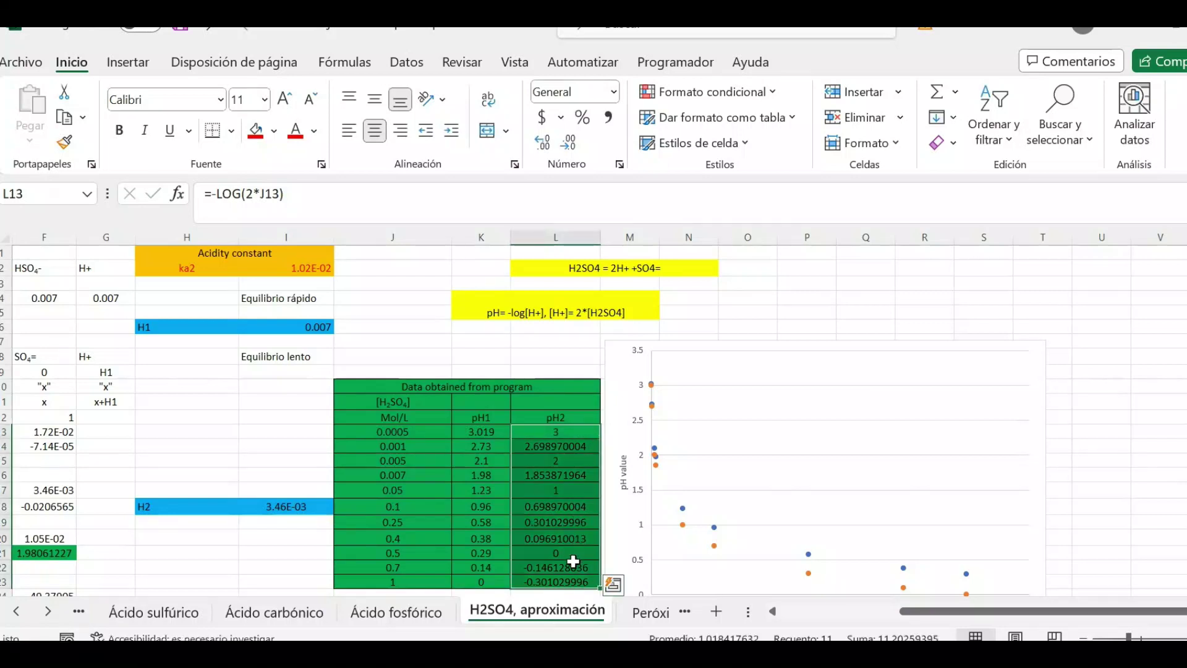
pyautogui.click(549, 369)
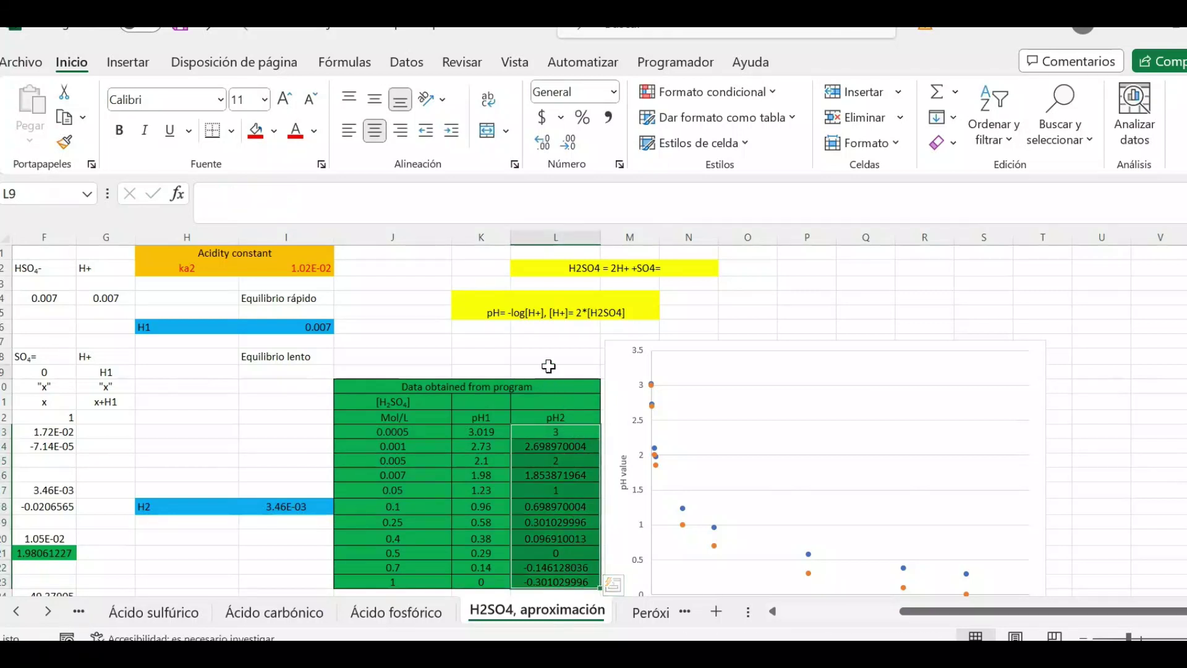
pyautogui.click(484, 432)
pyautogui.hotkey('ctrl', 'Down')
pyautogui.click(484, 432)
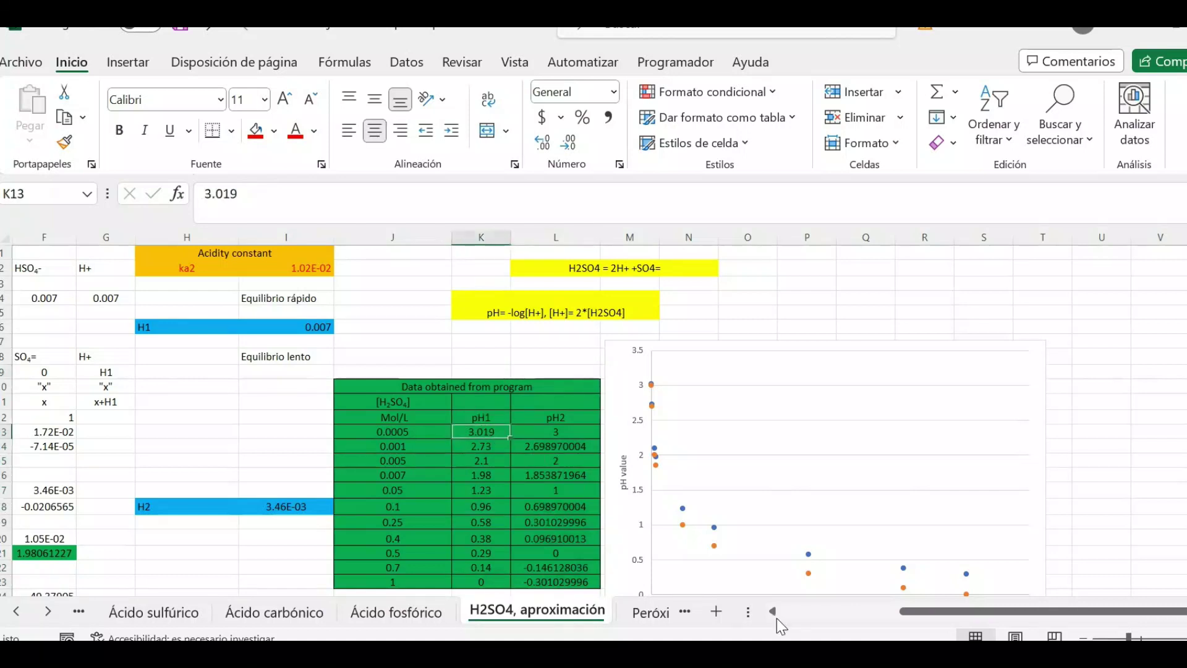
# - Set the initial H2SO4 molar concentration in E4 to 0.0005 and check the calculated pH in F21
pyautogui.moveTo(931, 617); pyautogui.dragTo(822, 615)
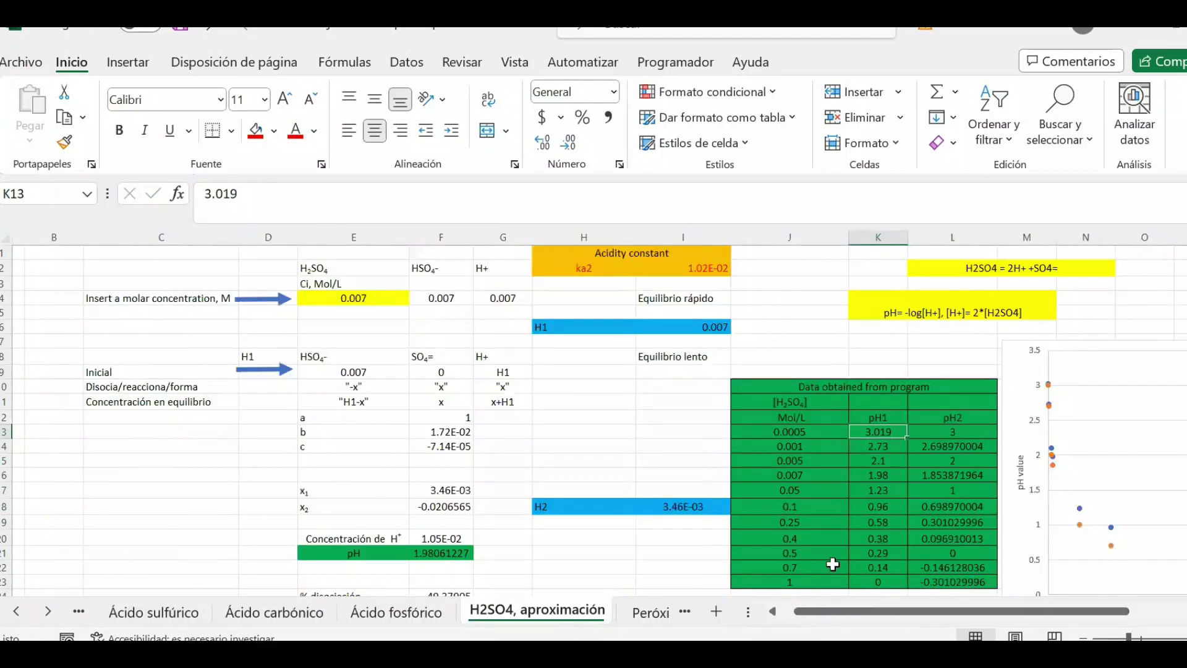
pyautogui.click(365, 296)
pyautogui.press('Up')
pyautogui.press('Up')
pyautogui.doubleClick(374, 303)
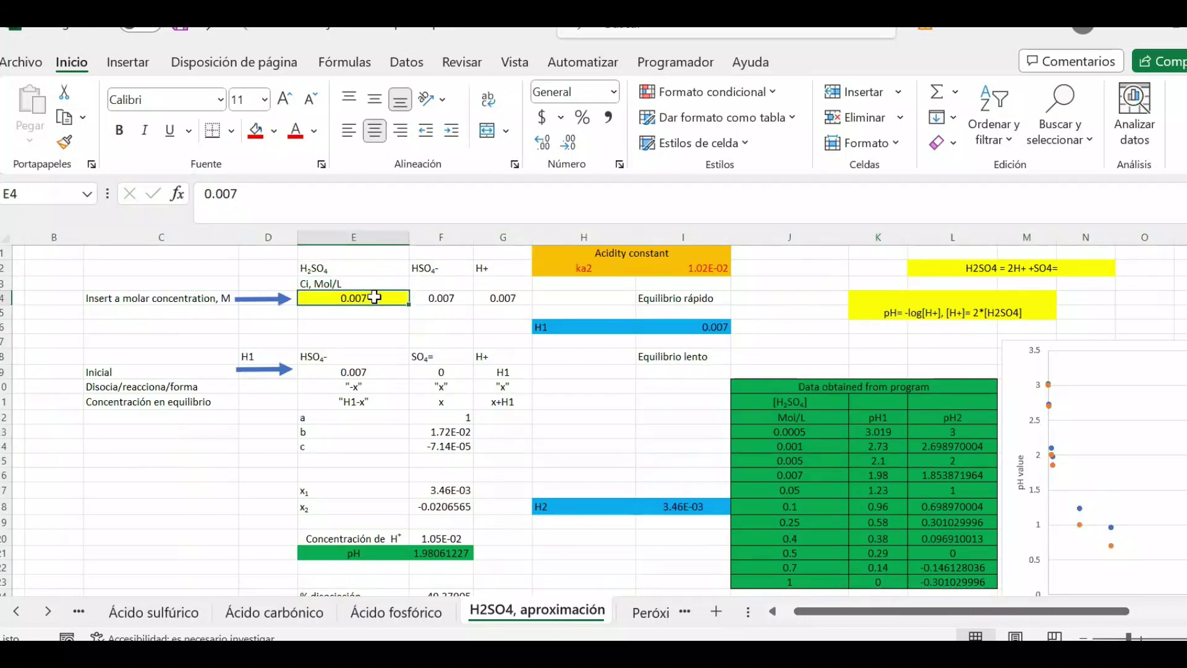
pyautogui.press('BackSpace')
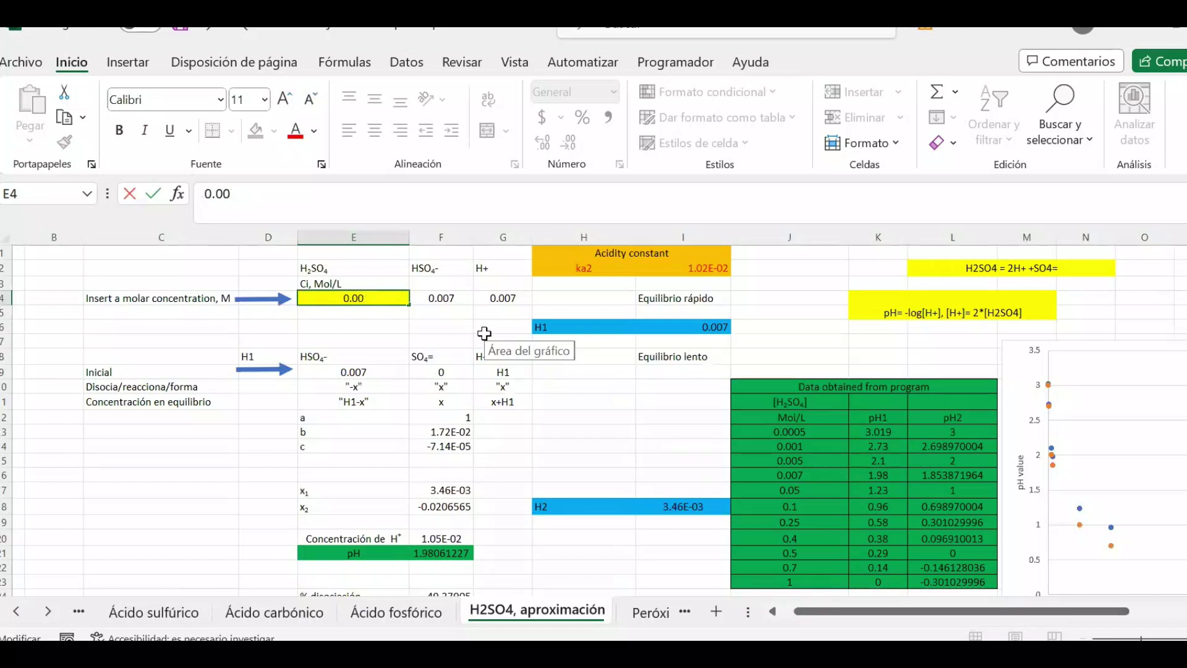
pyautogui.write('05')
pyautogui.press('Return')
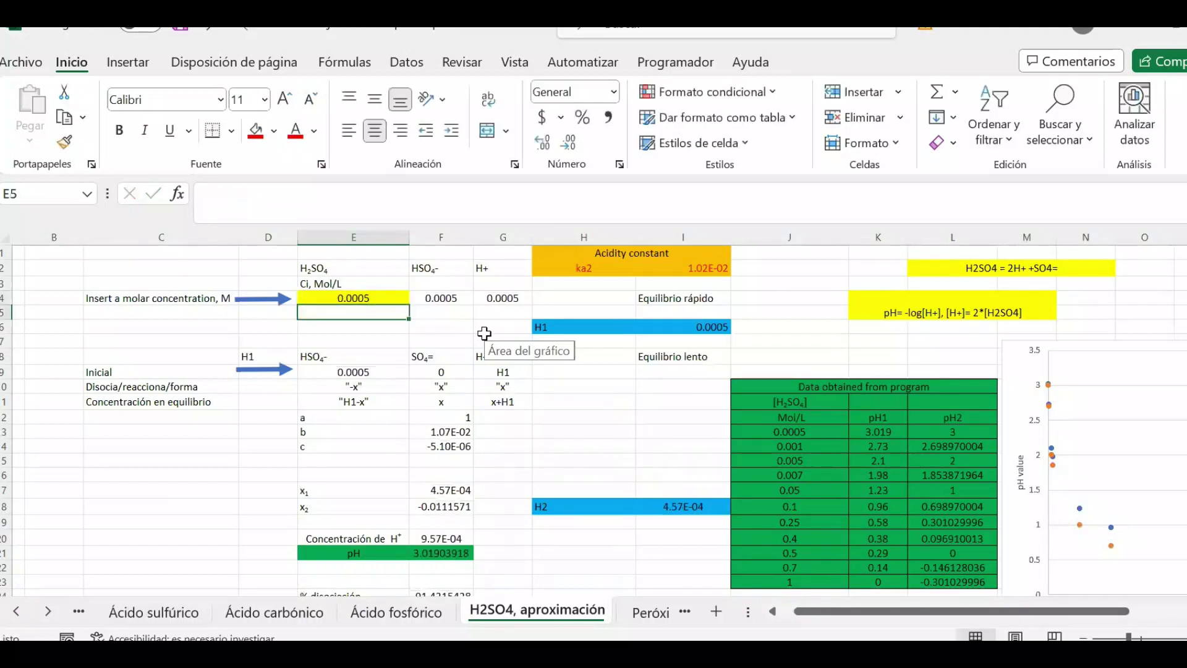
pyautogui.click(461, 552)
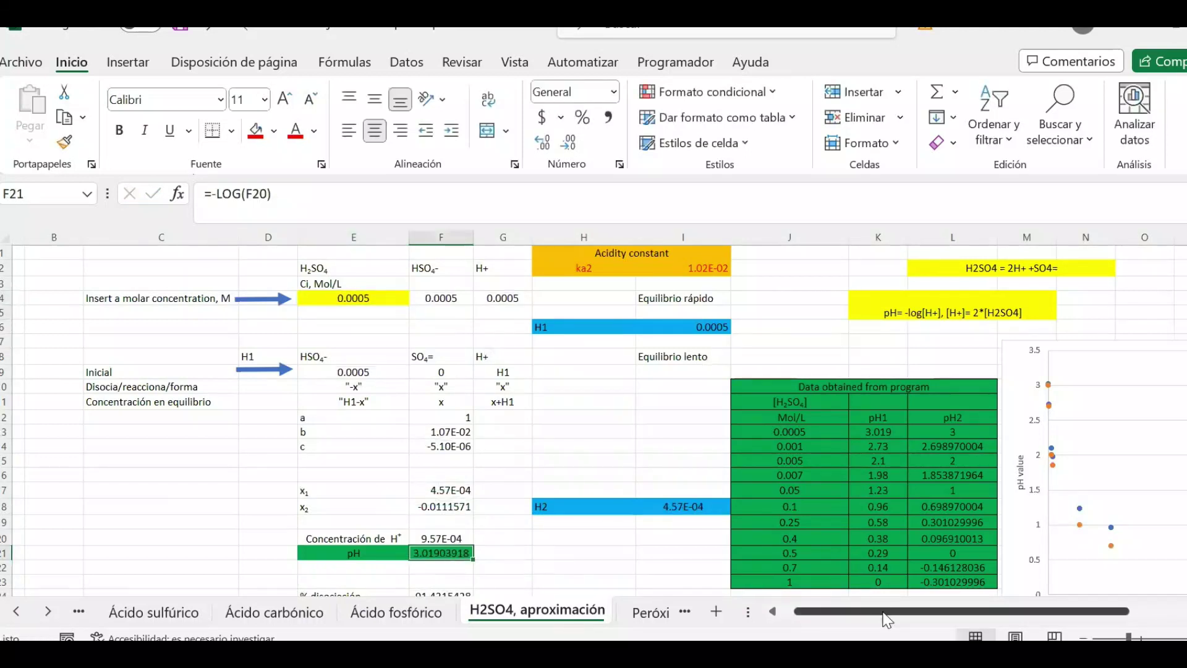
# - Compare pH1 and pH2 in the data table for the low concentrations from 0.0005 to 0.005 mol/L
pyautogui.moveTo(887, 612); pyautogui.dragTo(923, 612)
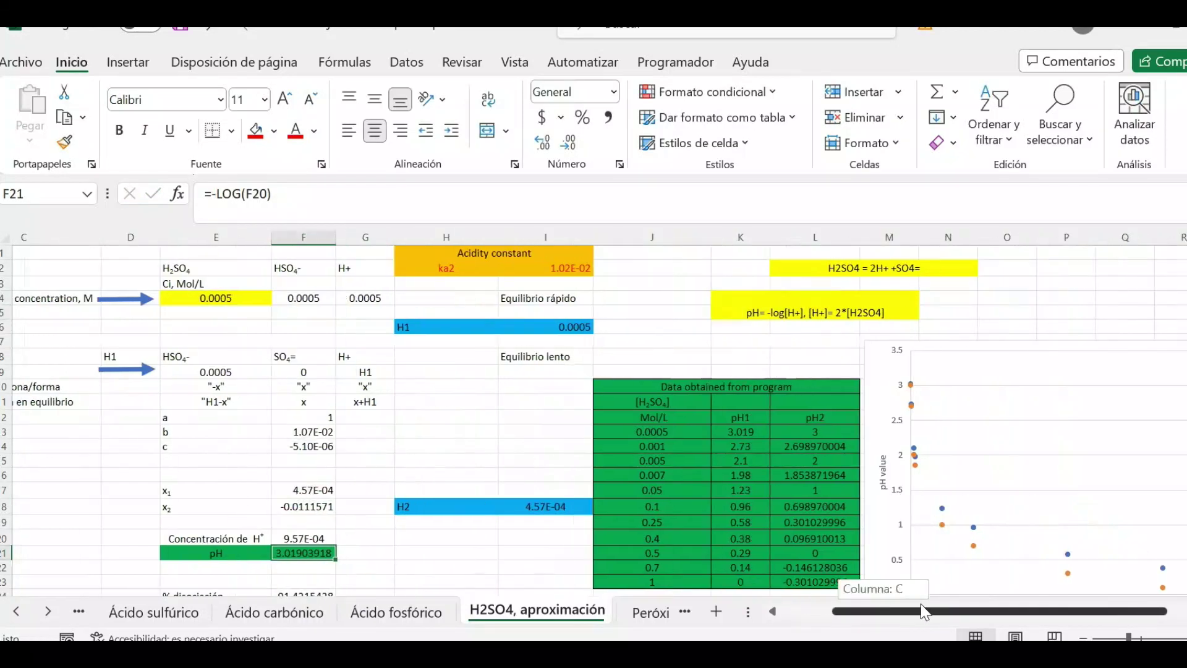
pyautogui.click(768, 432)
pyautogui.moveTo(780, 433); pyautogui.dragTo(804, 432)
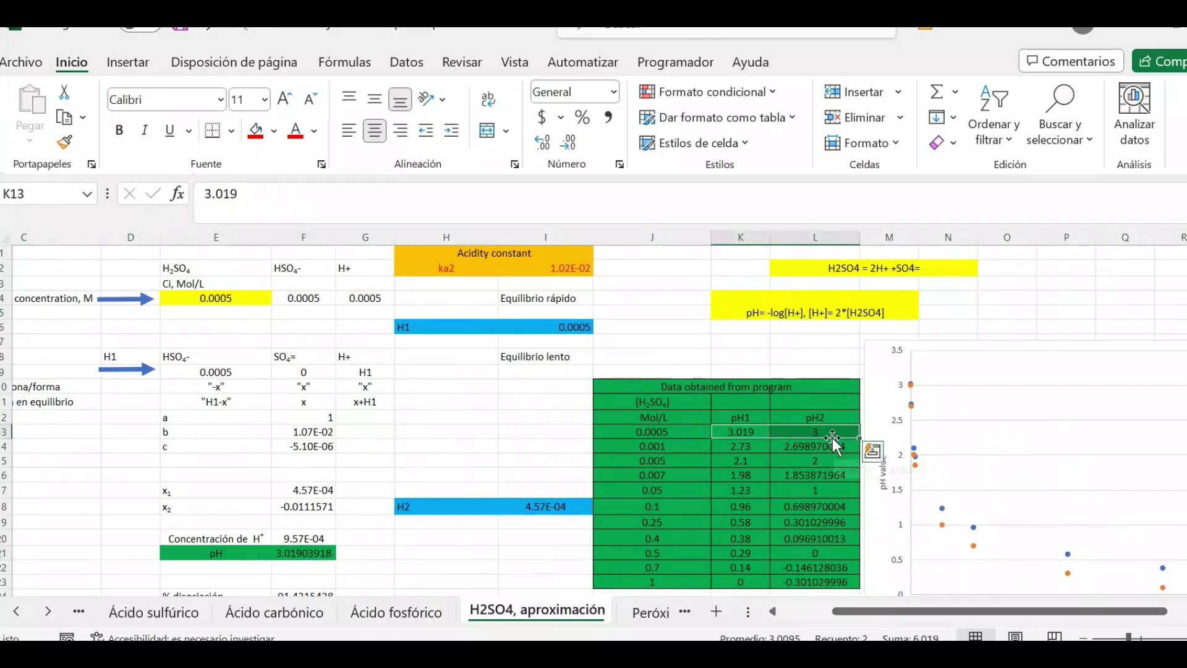
pyautogui.click(831, 433)
pyautogui.click(739, 473)
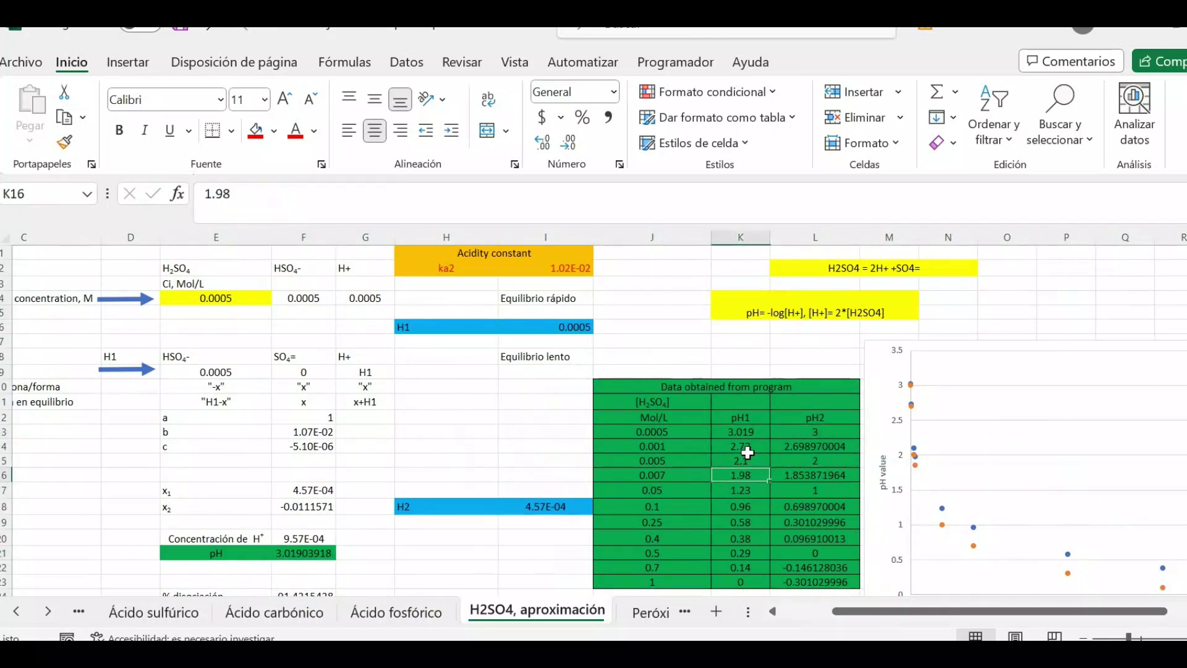
pyautogui.moveTo(727, 433); pyautogui.dragTo(803, 462)
pyautogui.moveTo(652, 435); pyautogui.dragTo(803, 457)
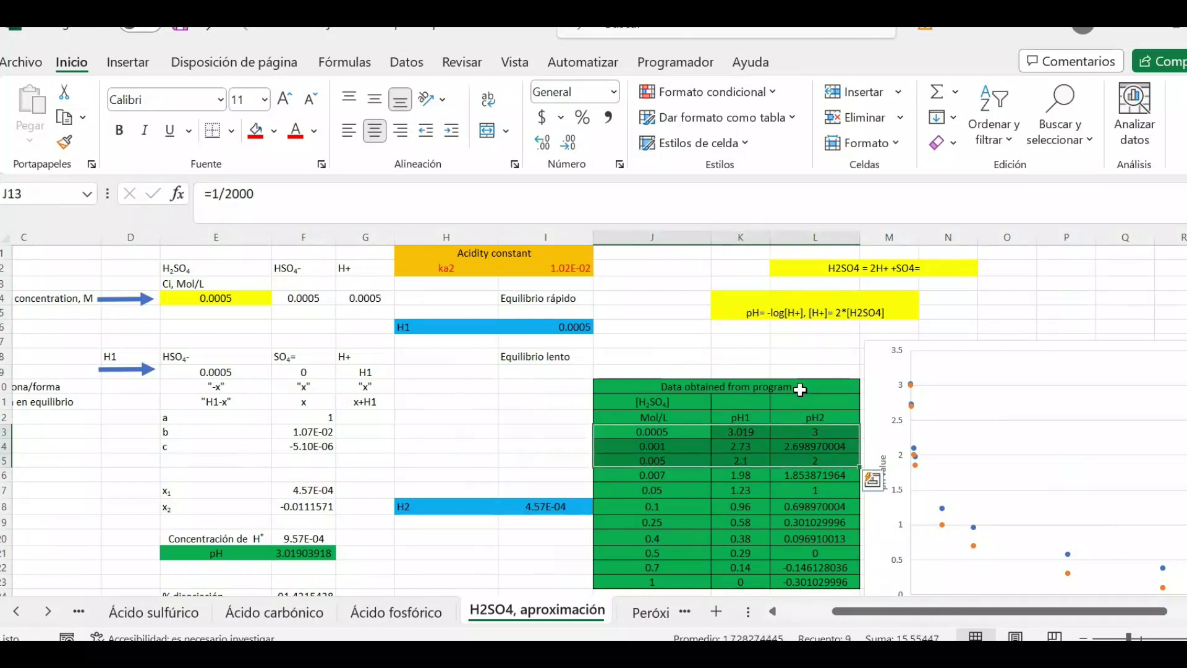
# - Compare pH1 and pH2 in the data table for the concentrations from 0.007 to 1 mol/L
pyautogui.click(788, 506)
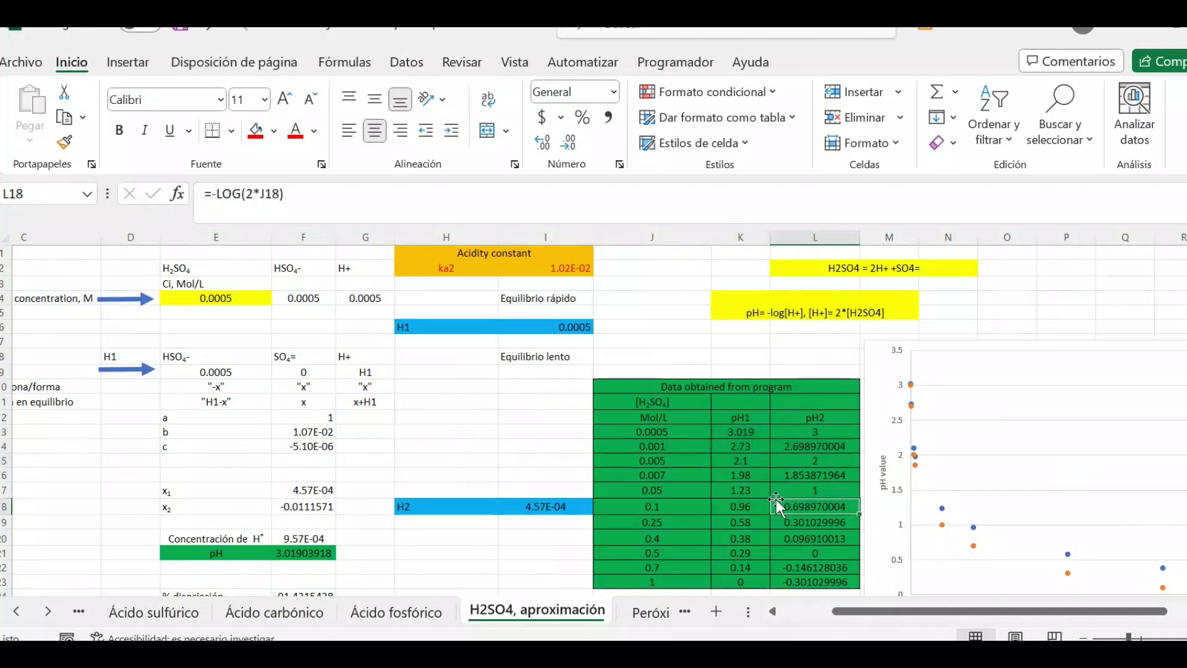
pyautogui.click(699, 475)
pyautogui.moveTo(699, 474); pyautogui.dragTo(803, 581)
pyautogui.click(760, 540)
pyautogui.click(803, 541)
pyautogui.click(766, 539)
# - Examine the chart of both pH series against concentration, marking the points between about 0.05 and 0.1 M
pyautogui.moveTo(924, 611); pyautogui.dragTo(968, 610)
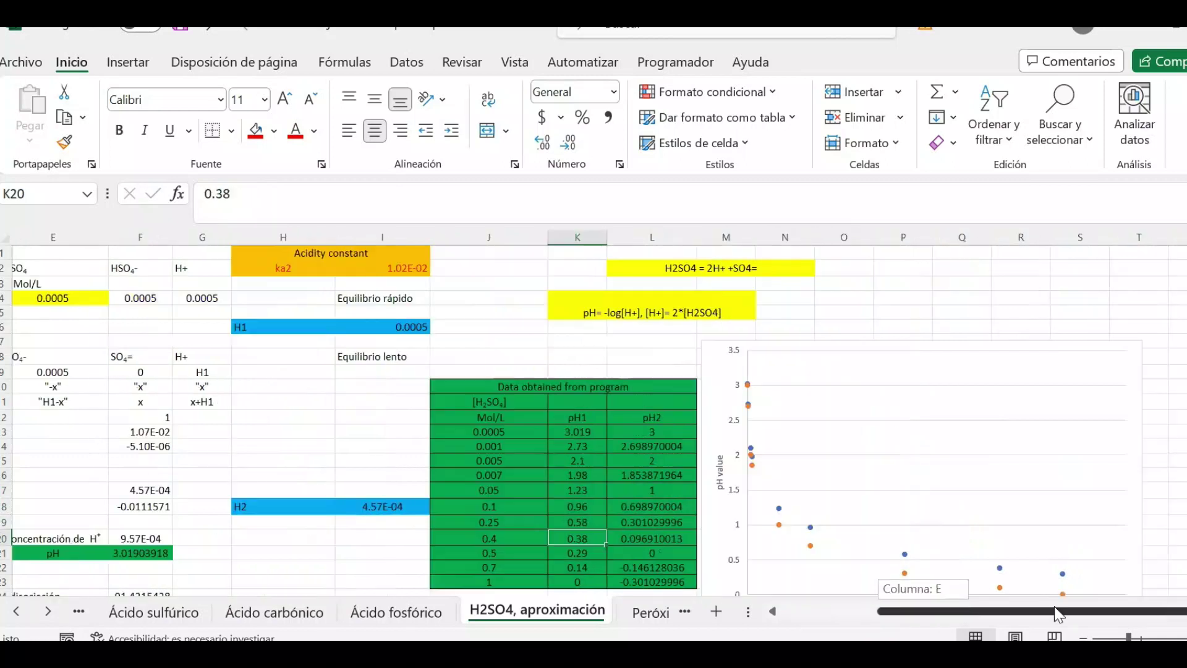
pyautogui.scroll(-2, 900, 482)
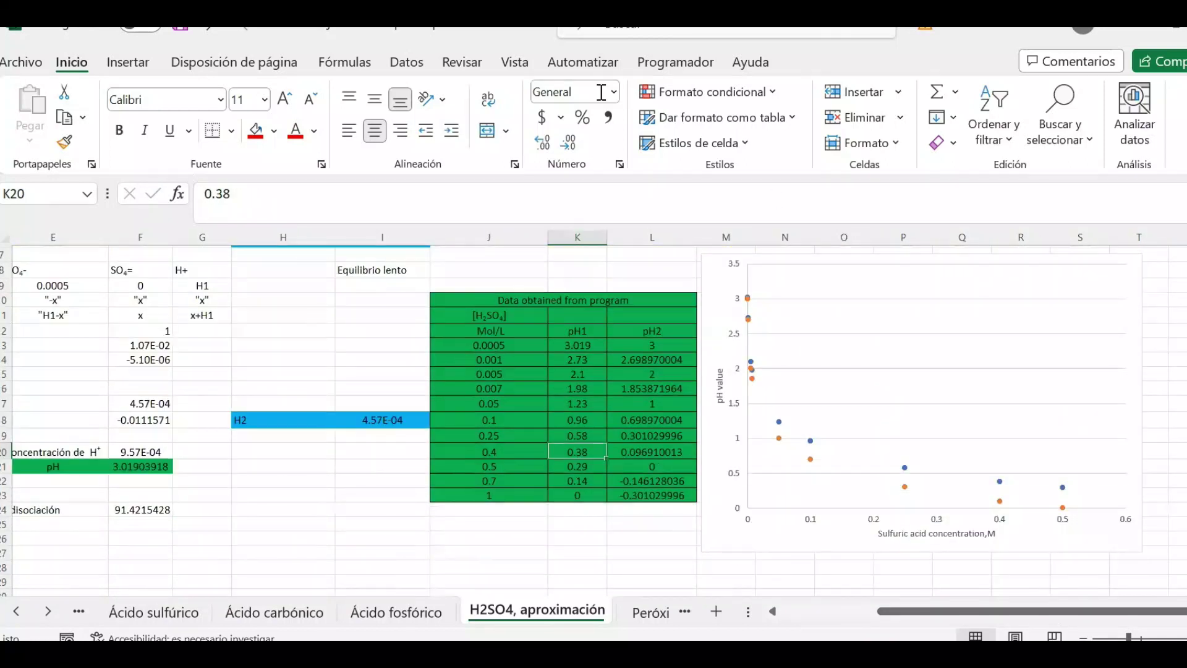
pyautogui.moveTo(806, 419)
pyautogui.mouseDown()
pyautogui.moveTo(789, 409)
pyautogui.moveTo(804, 485)
pyautogui.moveTo(1087, 549)
pyautogui.moveTo(1108, 467)
pyautogui.moveTo(921, 400)
pyautogui.moveTo(789, 413)
pyautogui.moveTo(781, 425)
pyautogui.mouseUp()
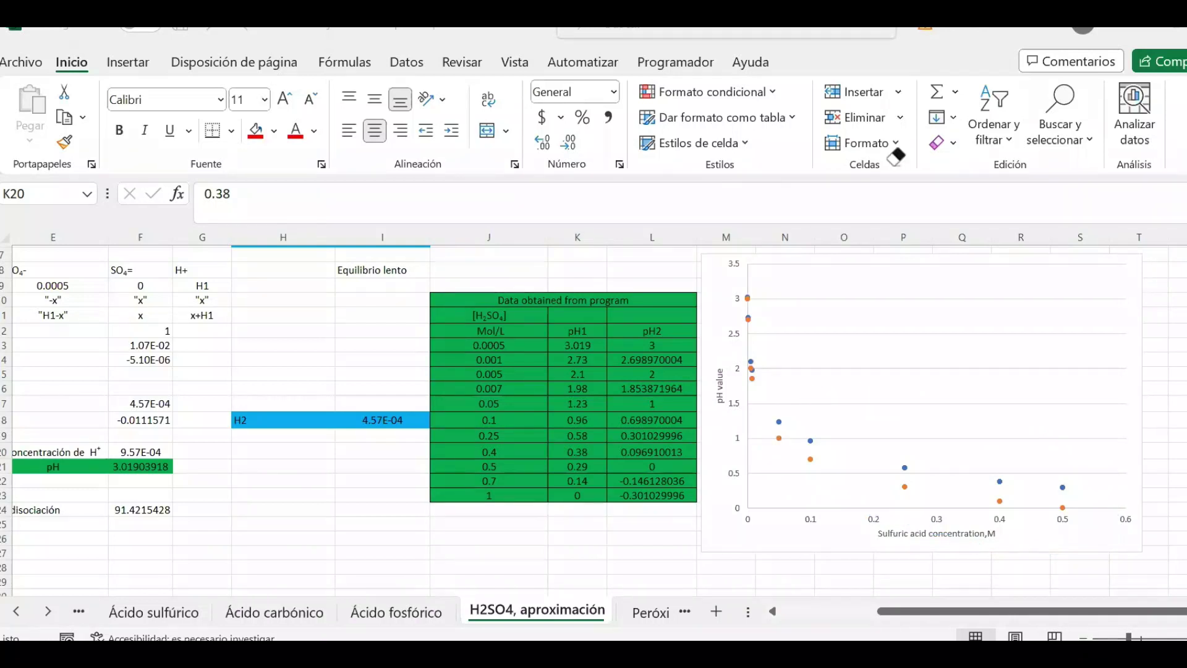
# - Compare the pH1 and pH2 values in the 0.005 mol/L row of the data table
pyautogui.click(530, 374)
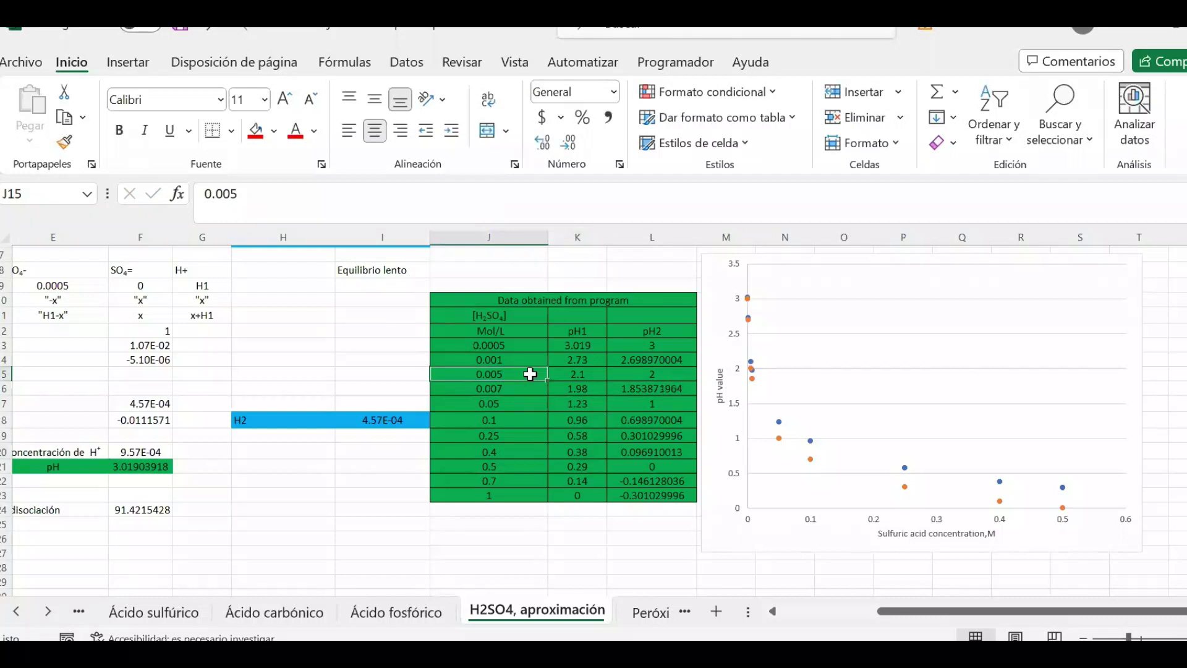
pyautogui.moveTo(530, 374); pyautogui.dragTo(634, 372)
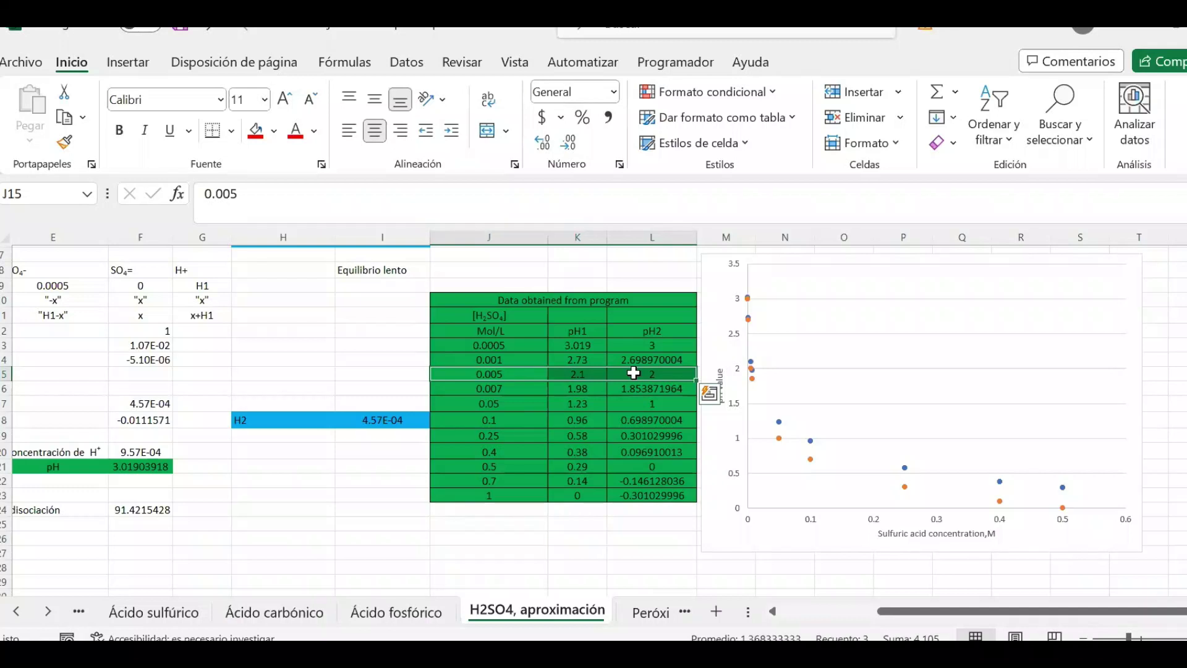
pyautogui.click(524, 374)
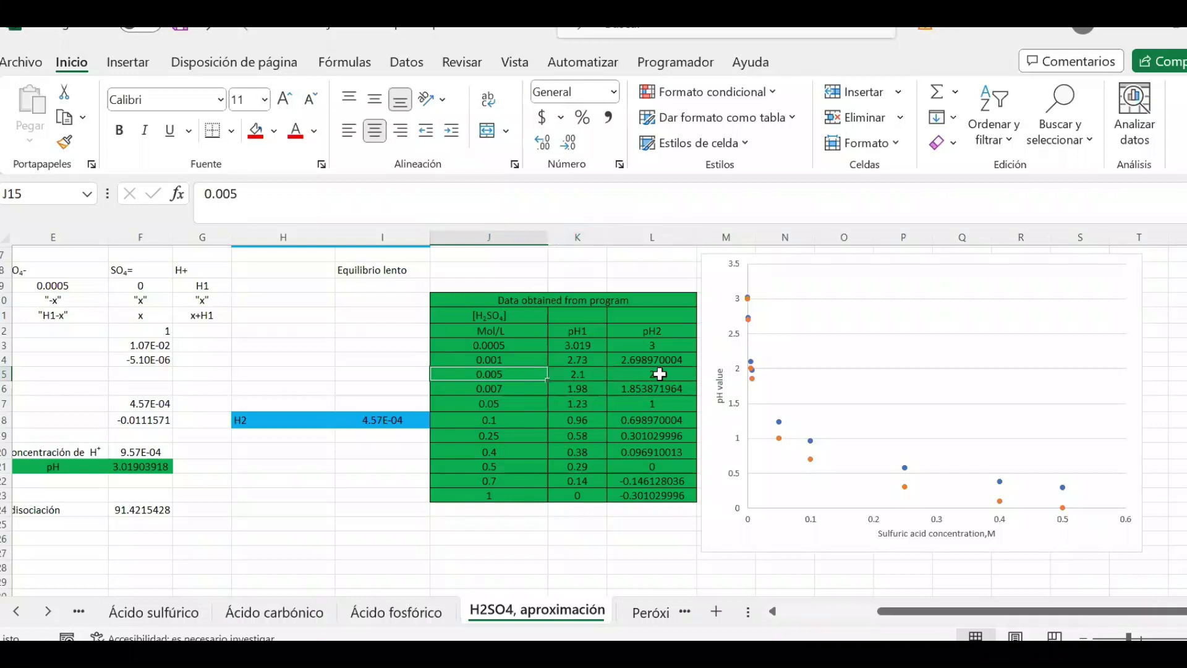
# - Check the pH1 and concentration cells in the 0.0005 mol/L row of the data table against the calculation block
pyautogui.moveTo(921, 612); pyautogui.dragTo(868, 618)
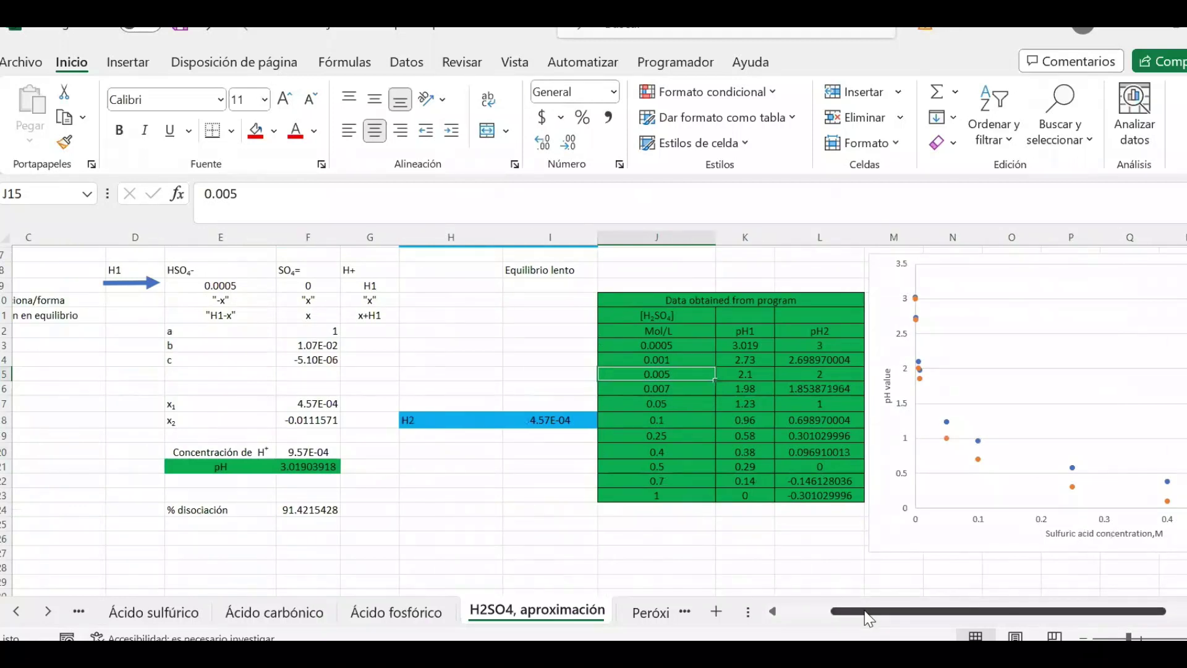
pyautogui.scroll(1, 531, 496)
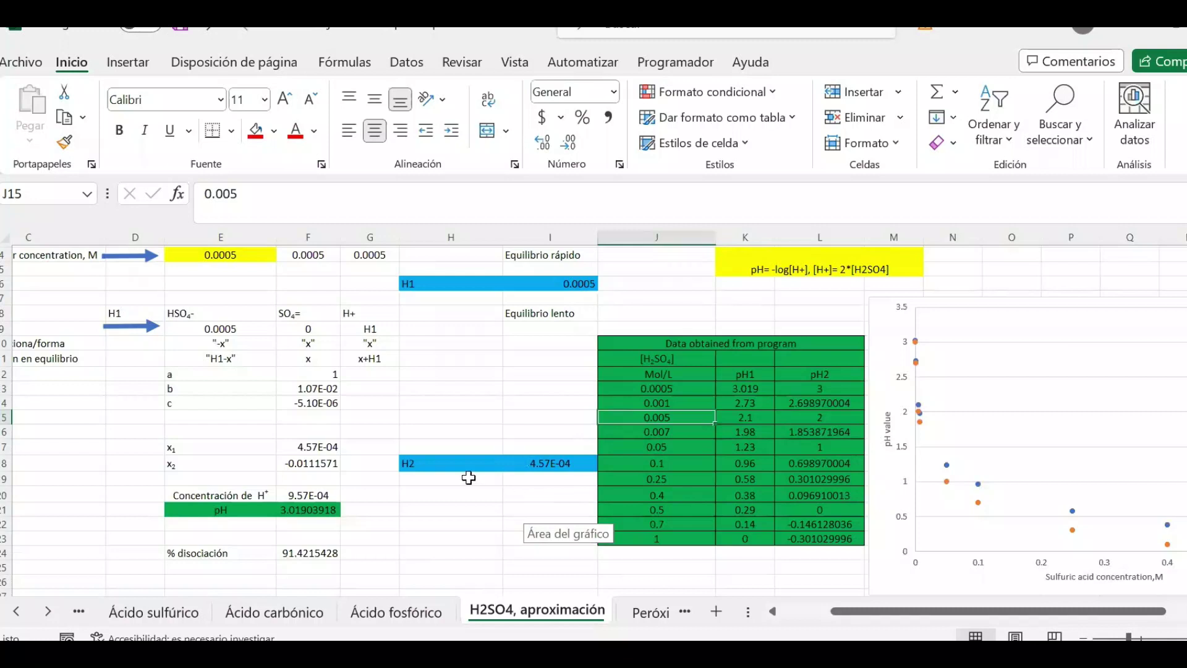
pyautogui.click(744, 390)
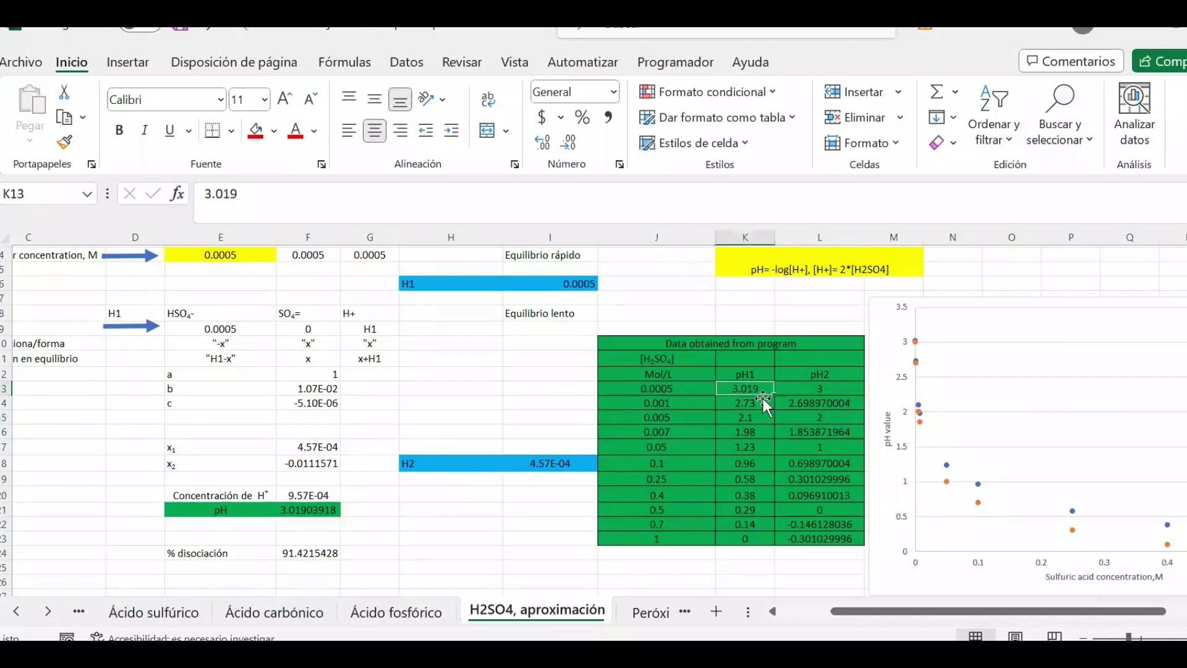
pyautogui.click(677, 391)
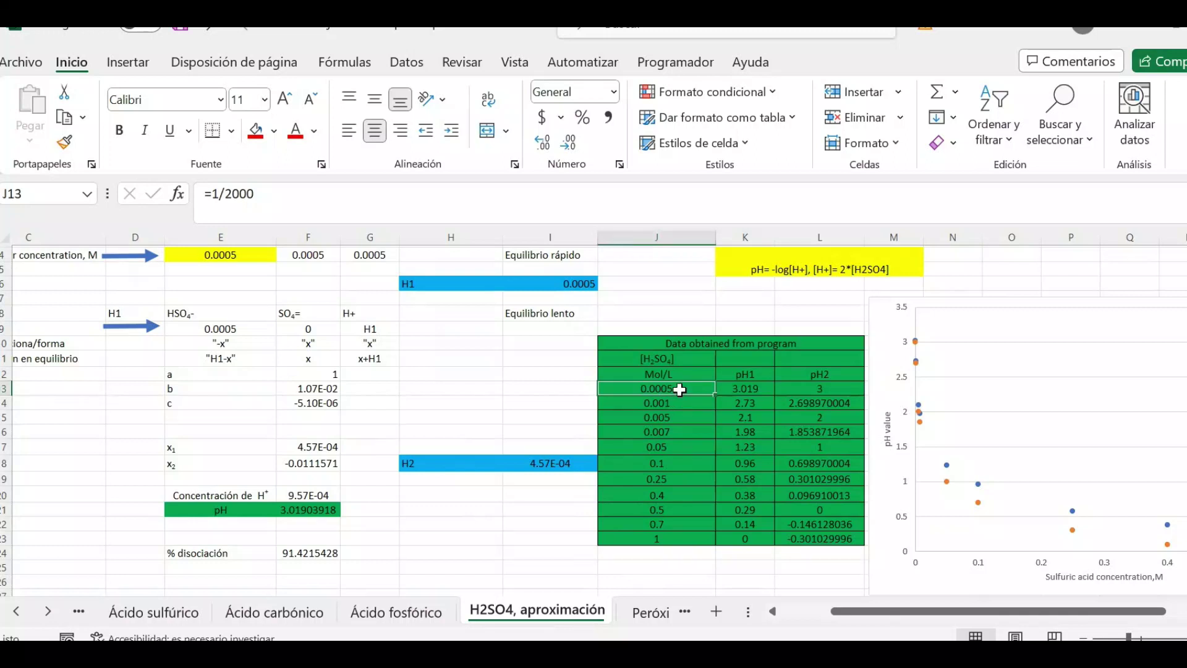
# - Inspect the % disociación formula and the x1 and initial concentration cells it refers to
pyautogui.doubleClick(315, 555)
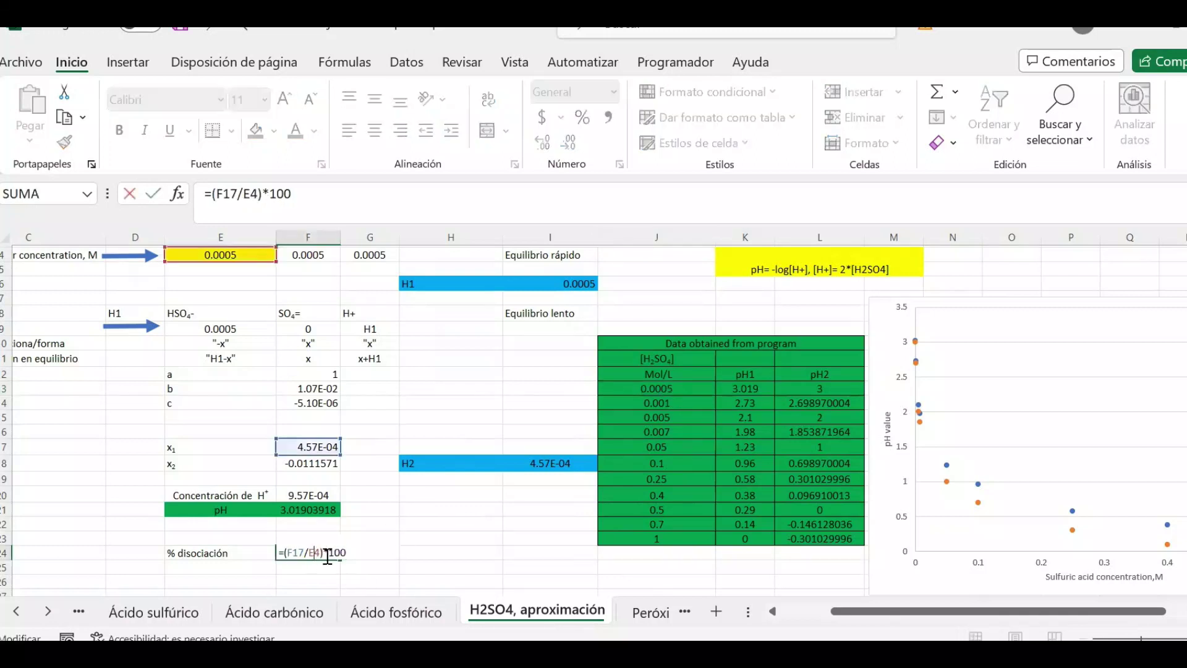
pyautogui.press('Return')
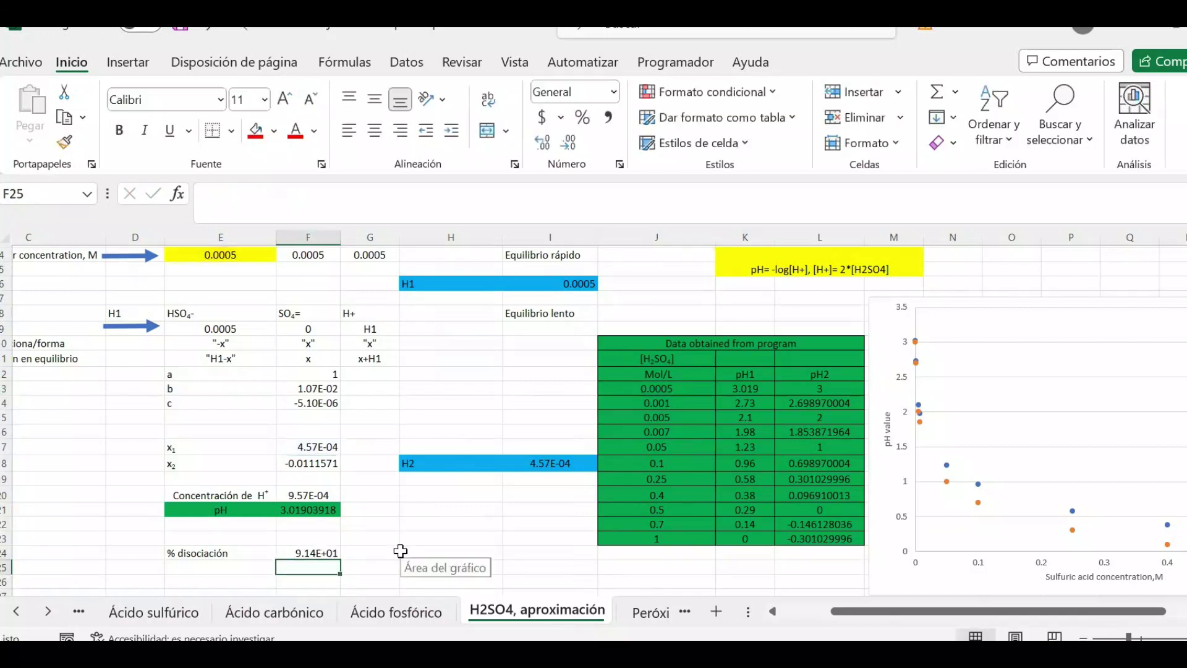
pyautogui.click(321, 550)
pyautogui.doubleClick(321, 551)
pyautogui.scroll(1, 348, 527)
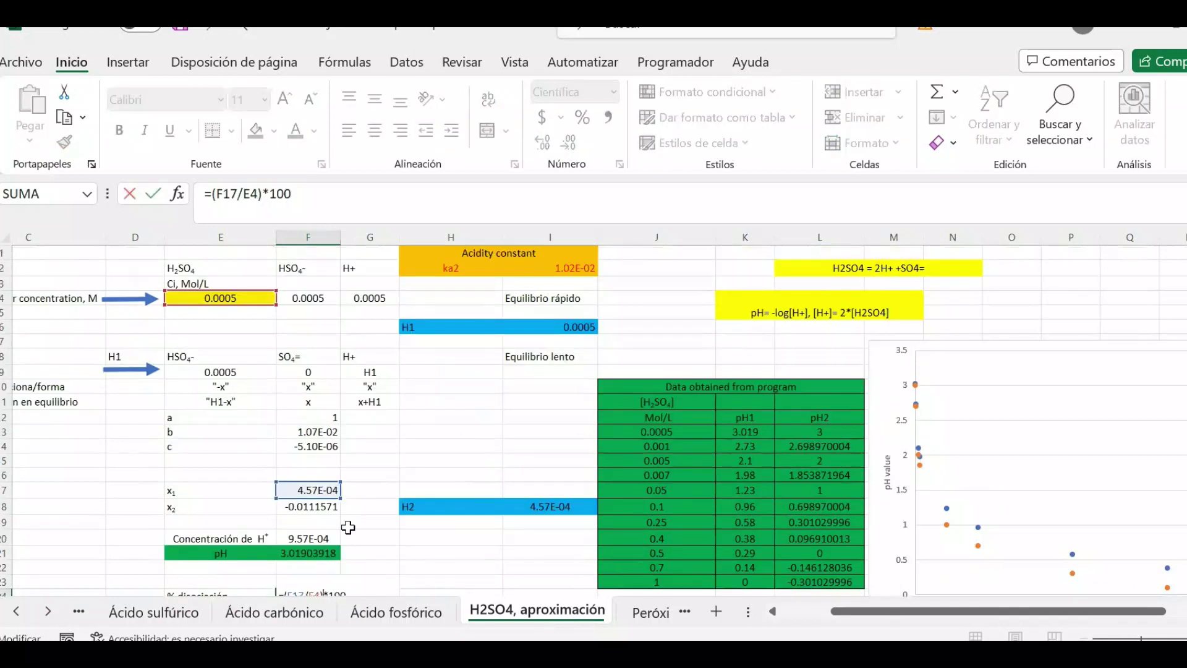
pyautogui.scroll(-1, 348, 526)
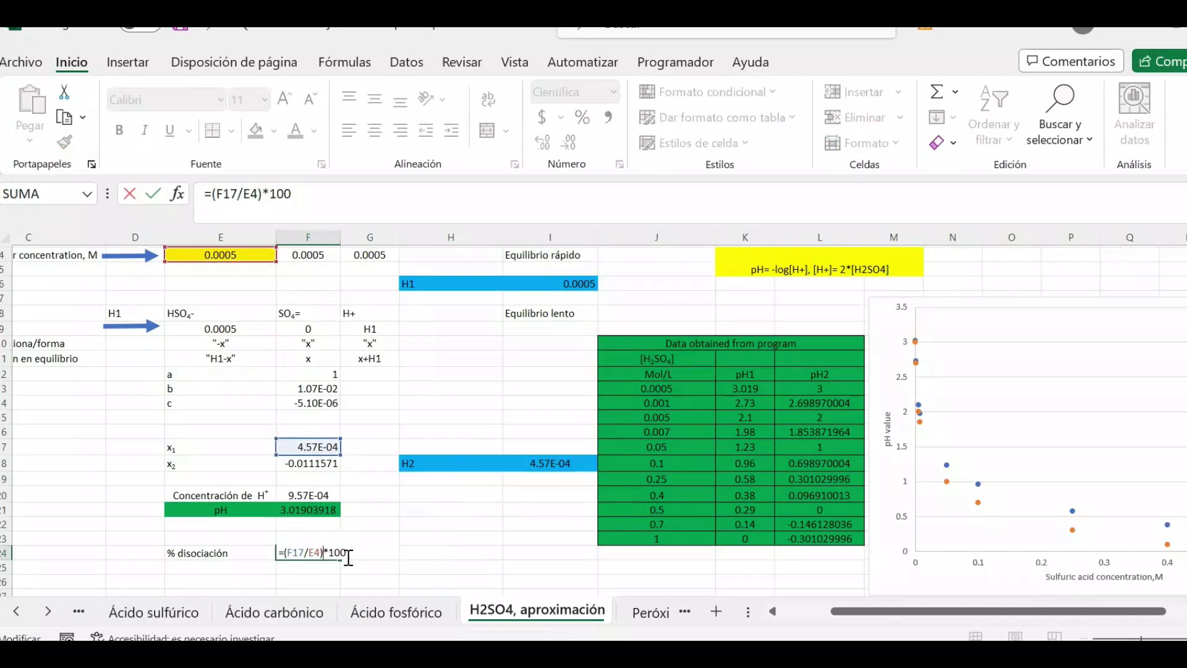
pyautogui.press('Return')
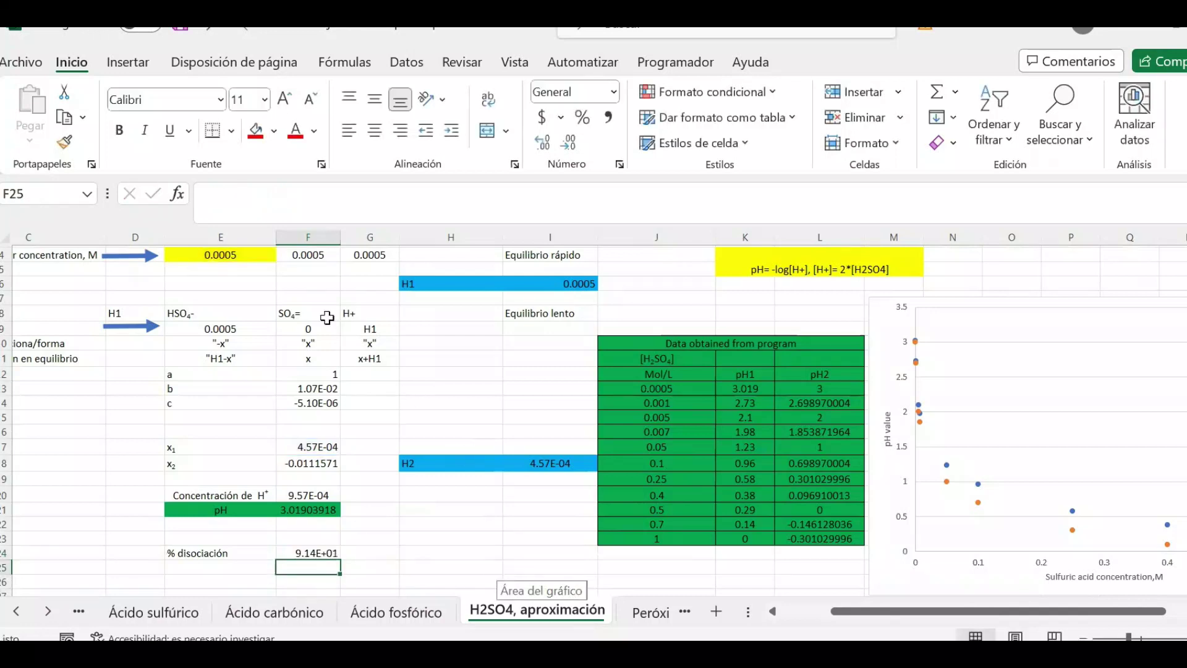
pyautogui.scroll(1, 325, 315)
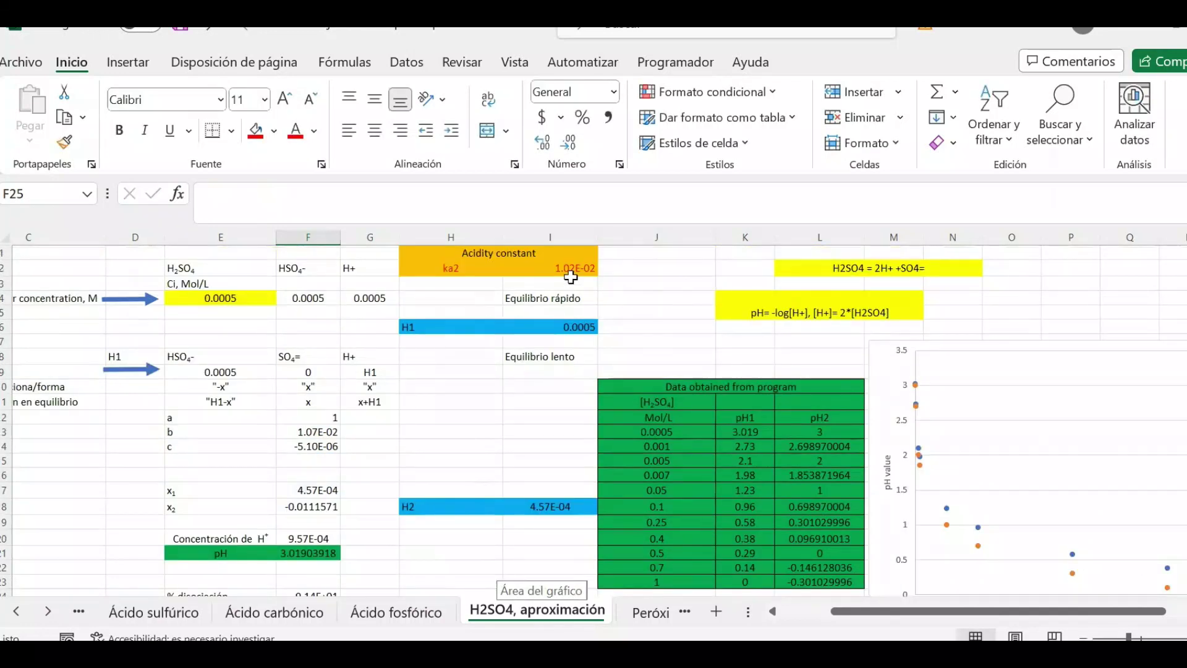
pyautogui.scroll(-1, 600, 323)
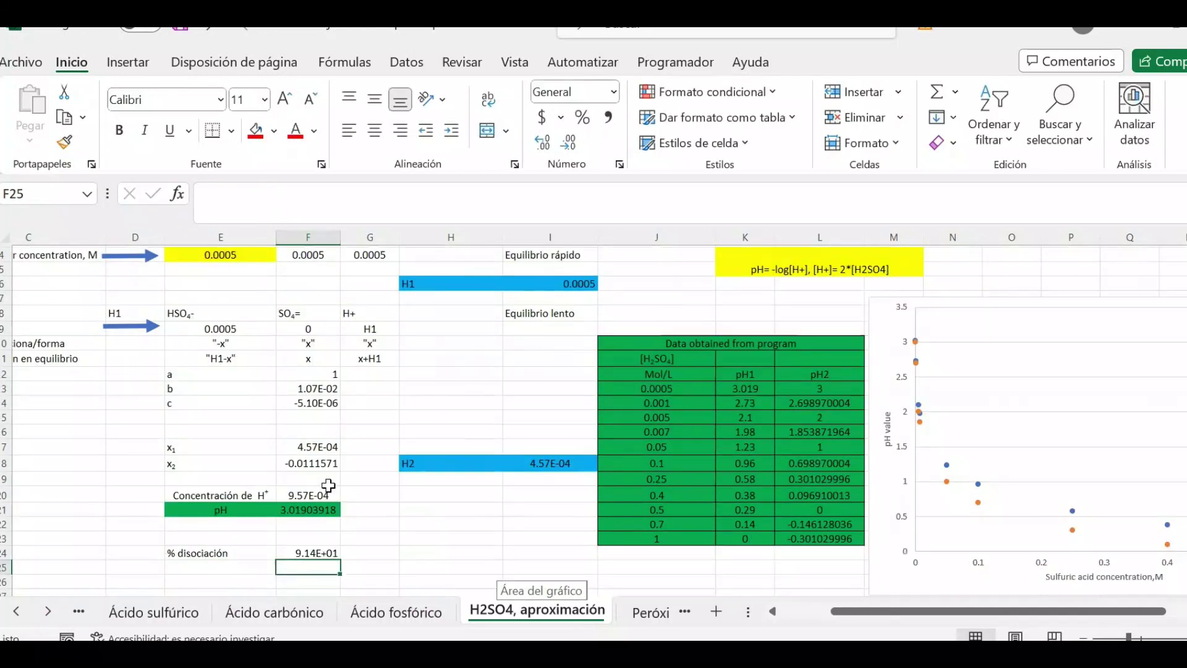
# - Format the % disociación result as a number with two decimal places
pyautogui.click(315, 553)
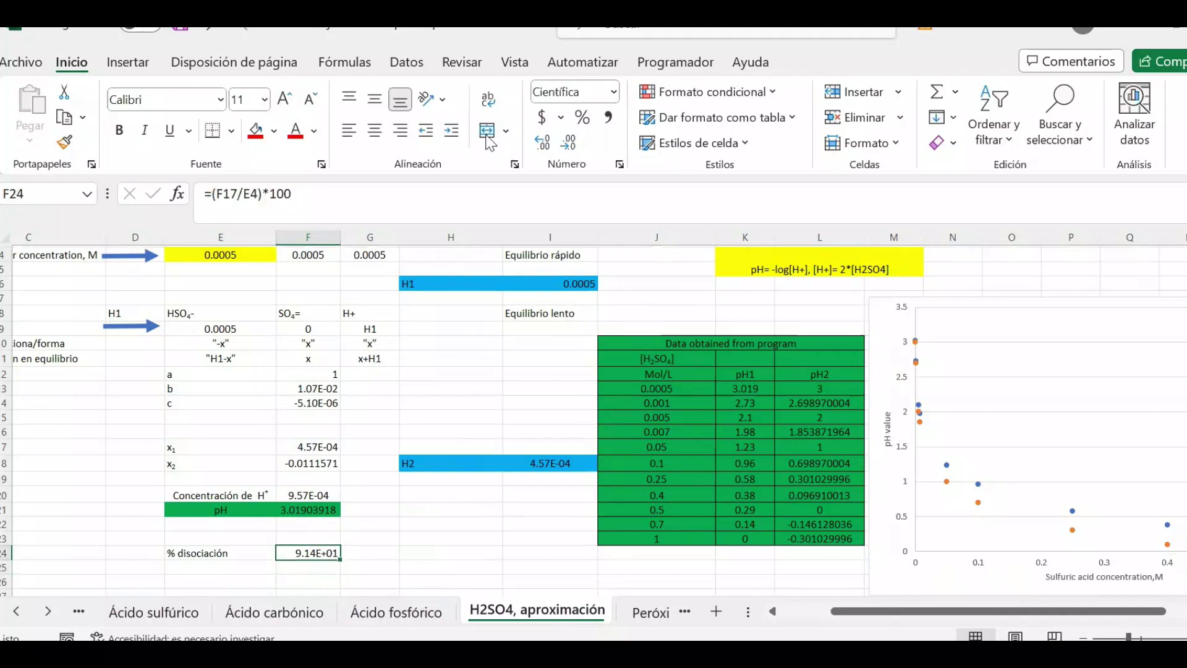
pyautogui.rightClick(316, 551)
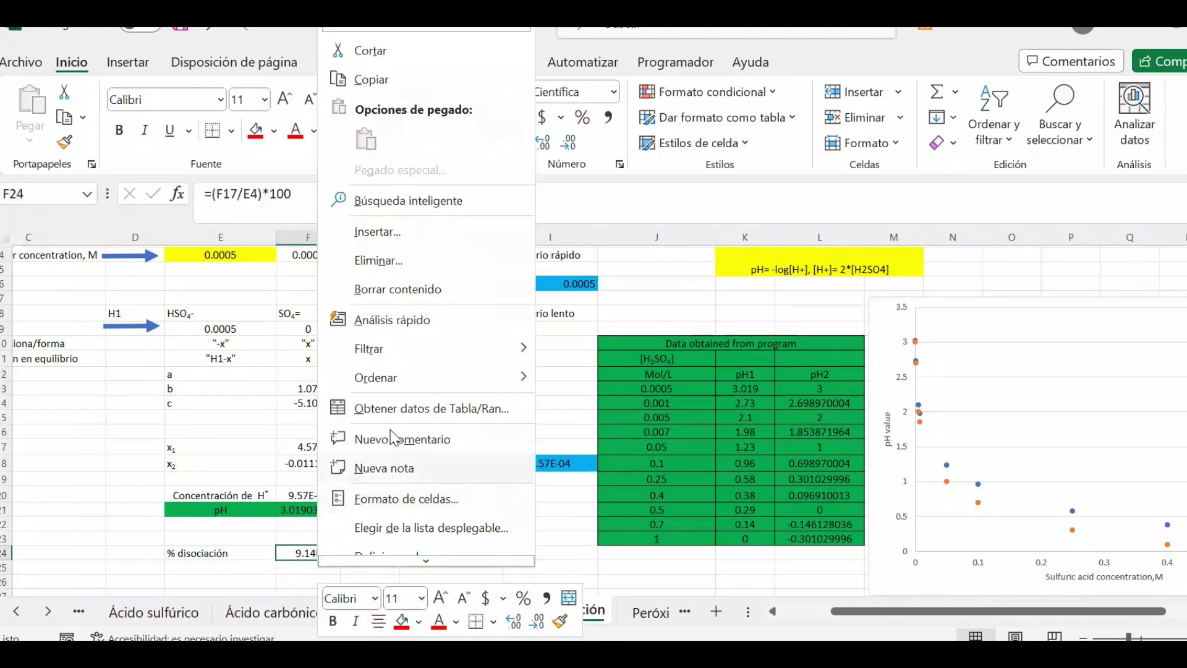
pyautogui.click(406, 499)
pyautogui.click(210, 245)
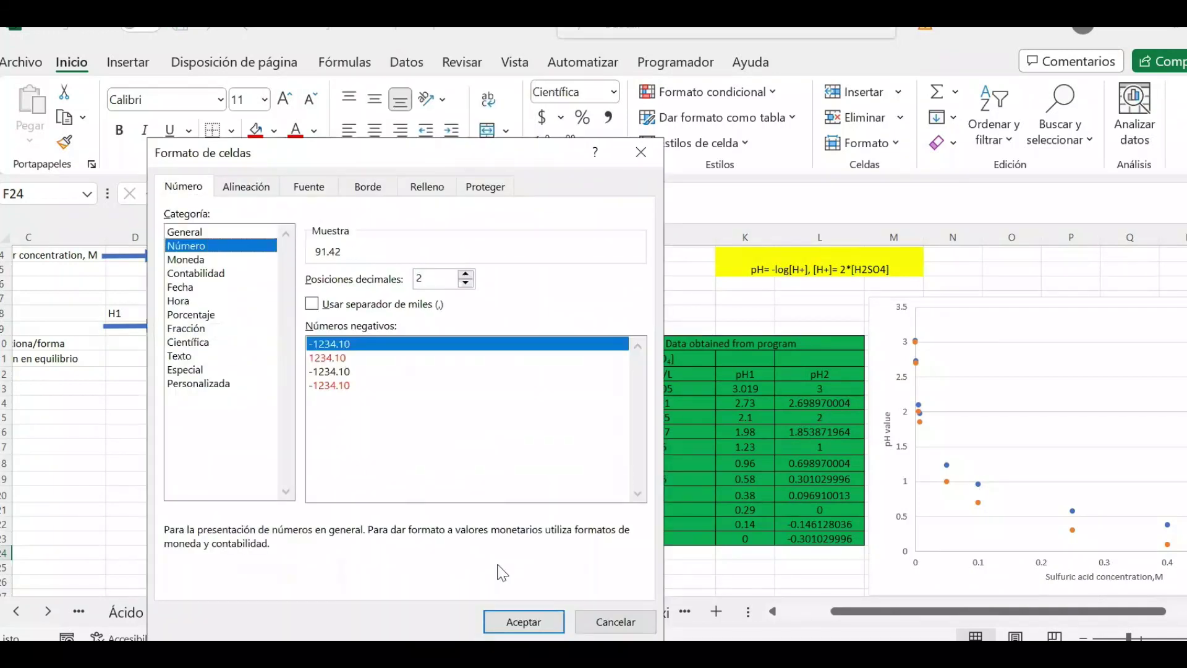
pyautogui.click(534, 622)
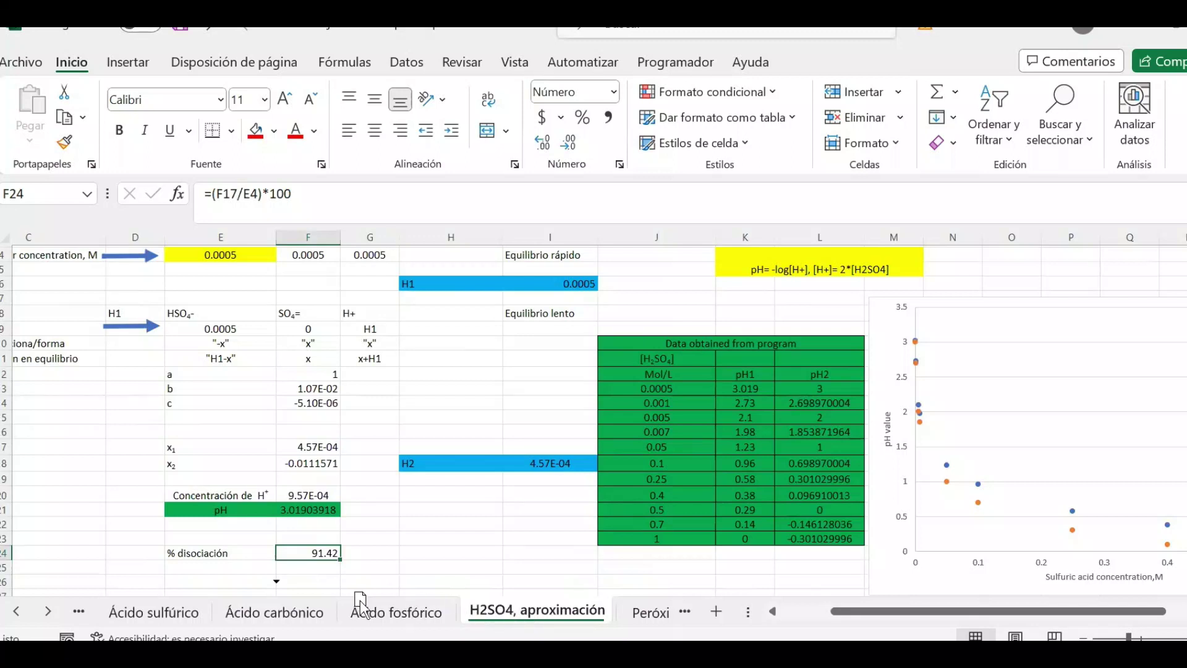
# - Move the H2SO4, aproximación sheet so that it directly follows the Ácido sulfúrico sheet
pyautogui.moveTo(238, 620); pyautogui.dragTo(243, 619)
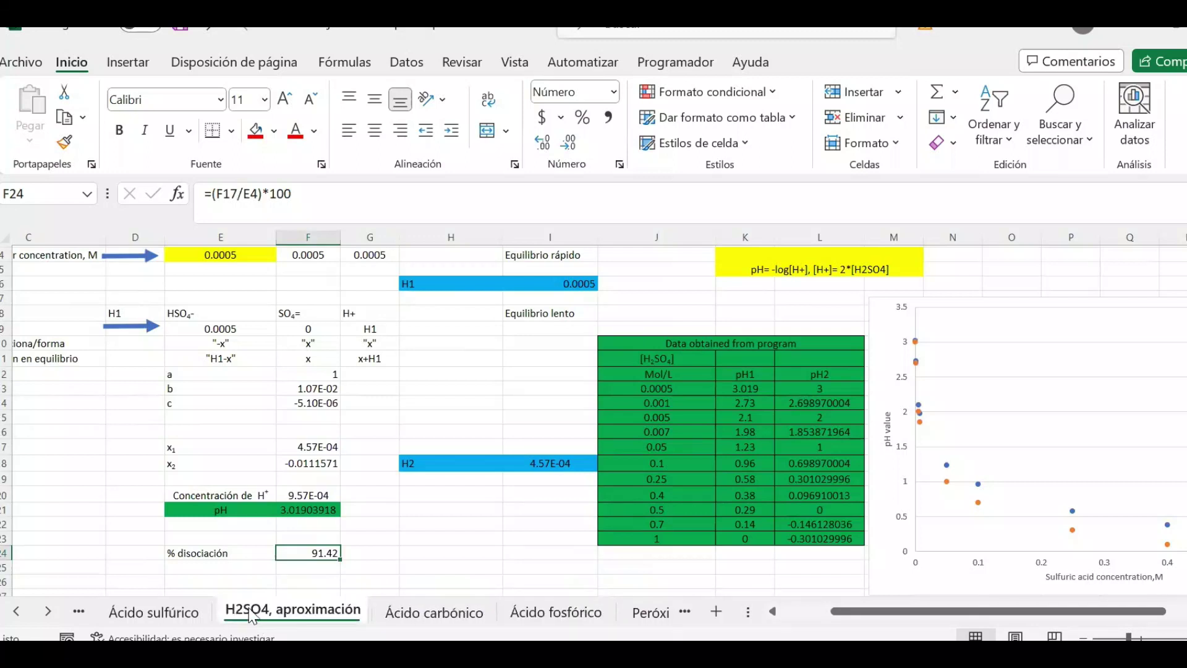
pyautogui.click(677, 581)
pyautogui.scroll(1, 929, 431)
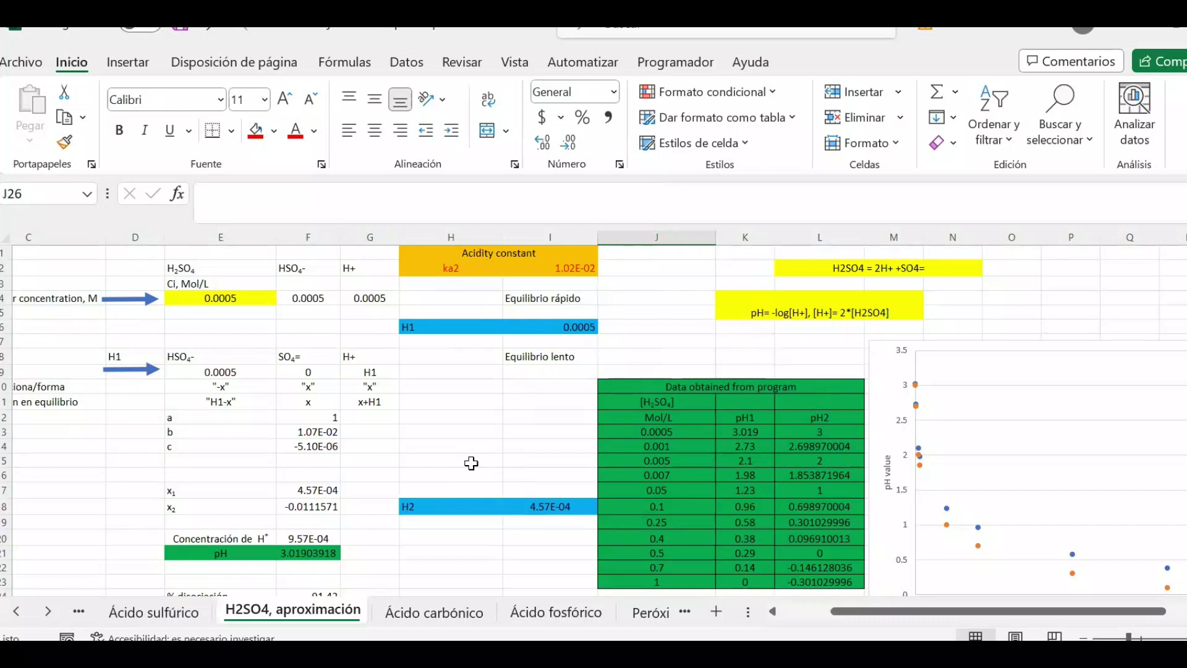
# - Open the Ácido carbónico sheet and look at the initial H2CO3 concentration of the first equilibrium
pyautogui.click(471, 615)
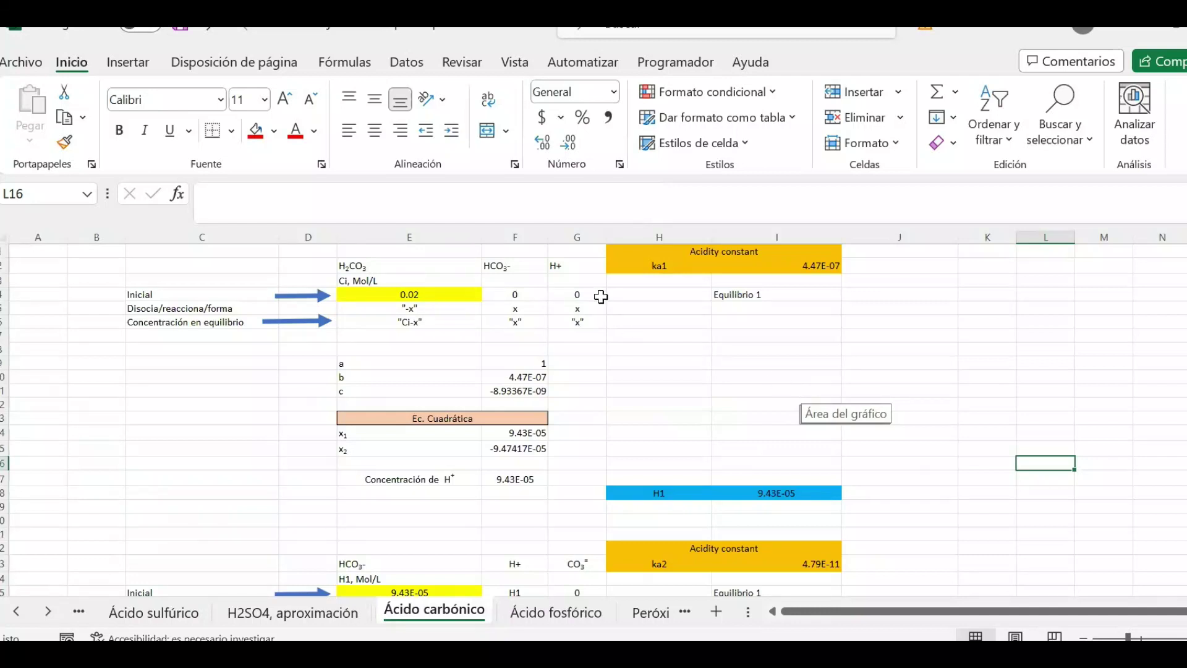
pyautogui.click(291, 614)
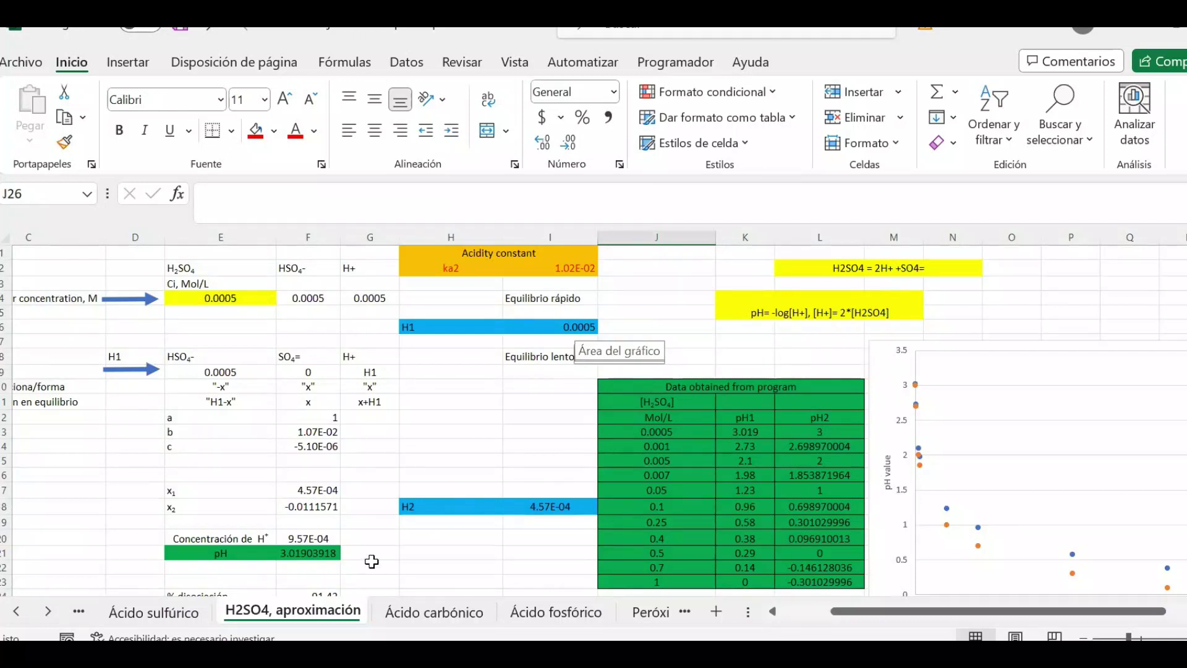
pyautogui.click(432, 612)
pyautogui.click(639, 373)
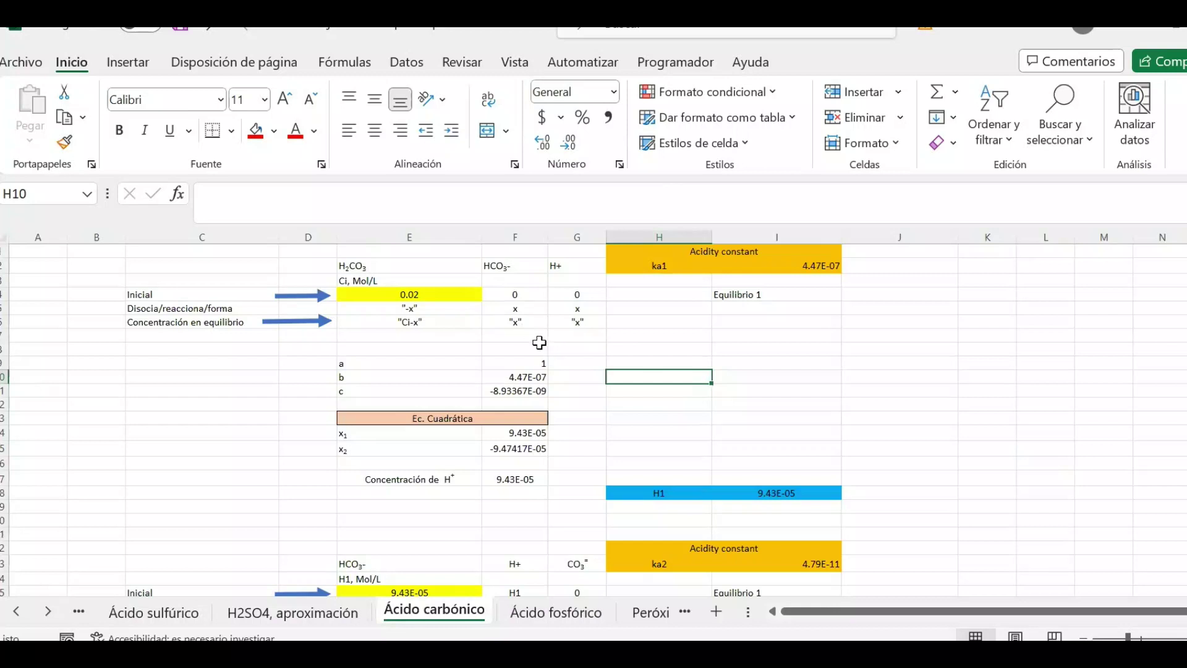
pyautogui.click(436, 293)
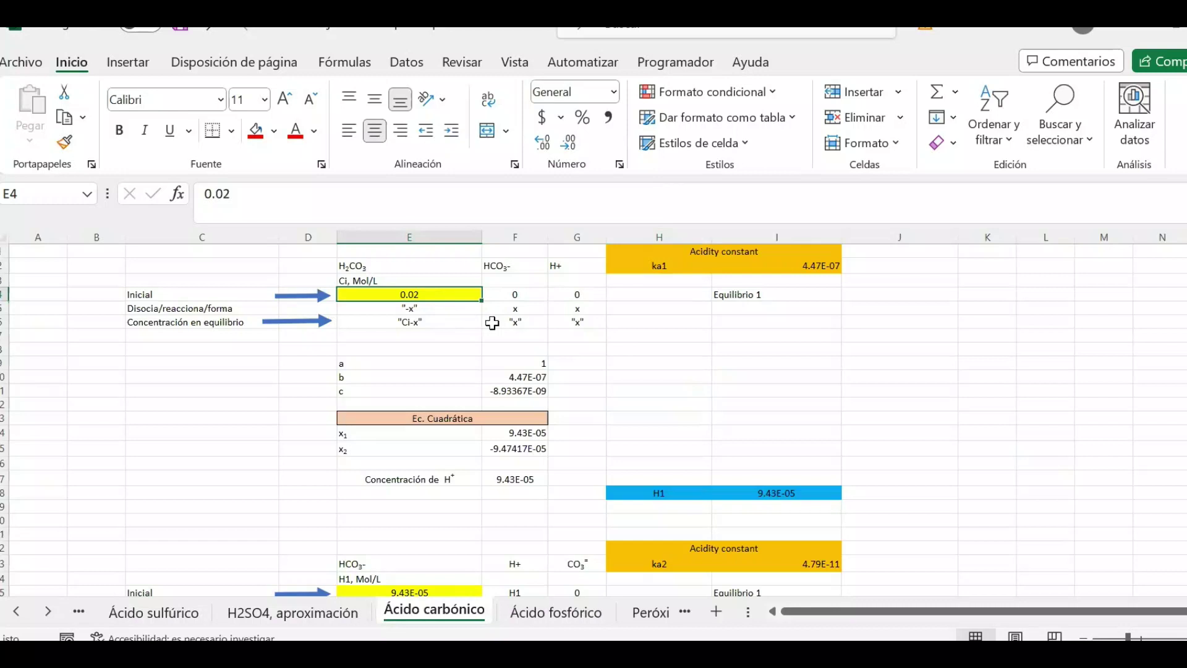
# - Inspect the formulas of quadratic coefficients a, b and c for the first carbonic acid equilibrium
pyautogui.doubleClick(535, 364)
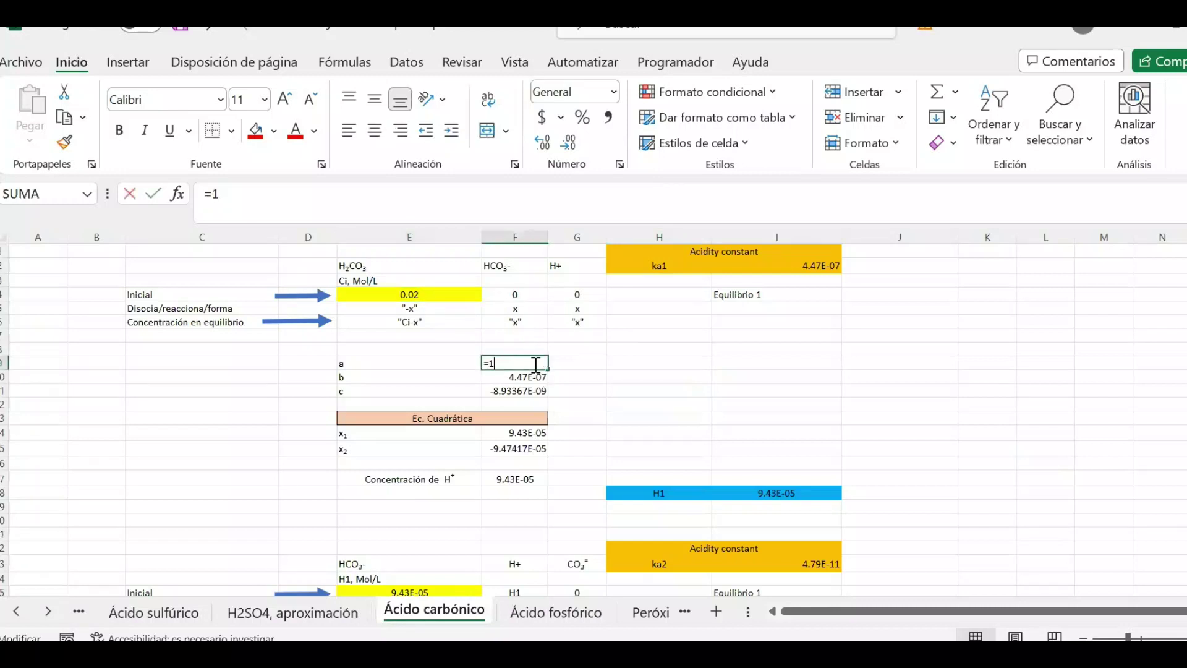
pyautogui.press('Return')
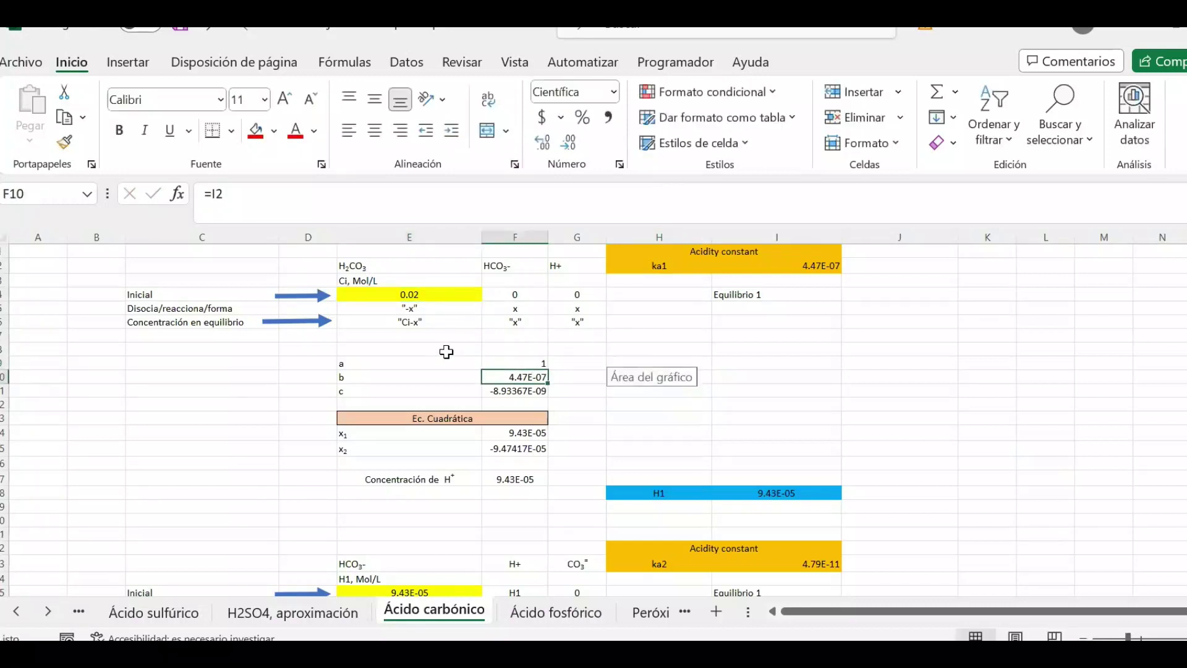
pyautogui.click(447, 352)
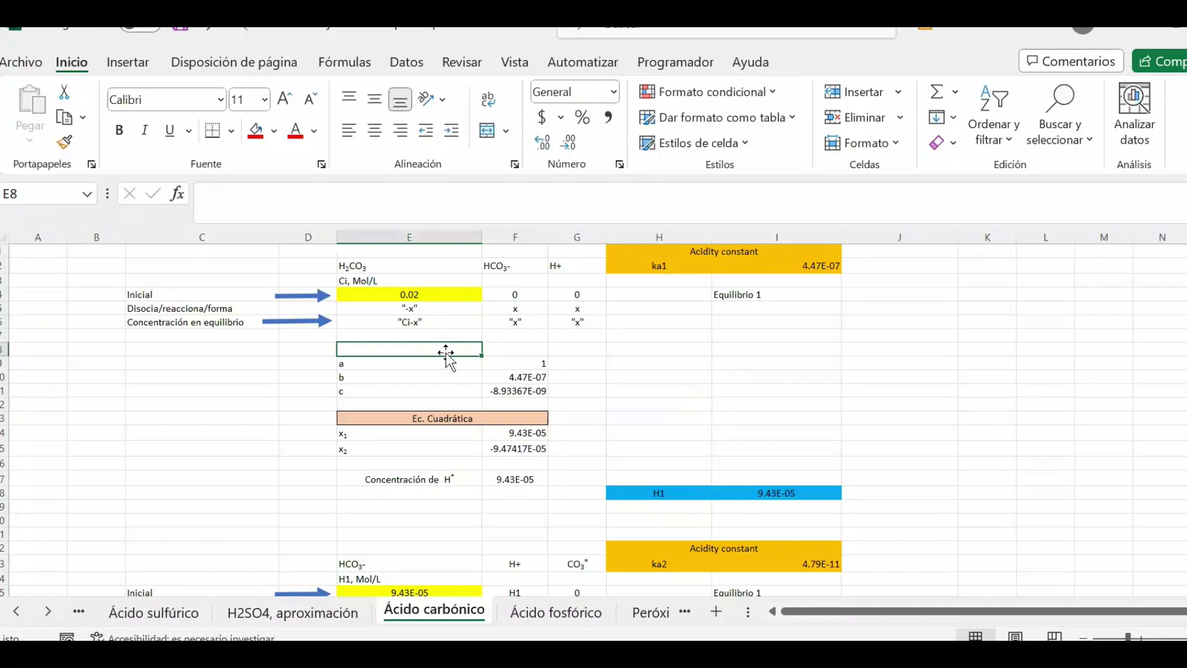
pyautogui.click(435, 375)
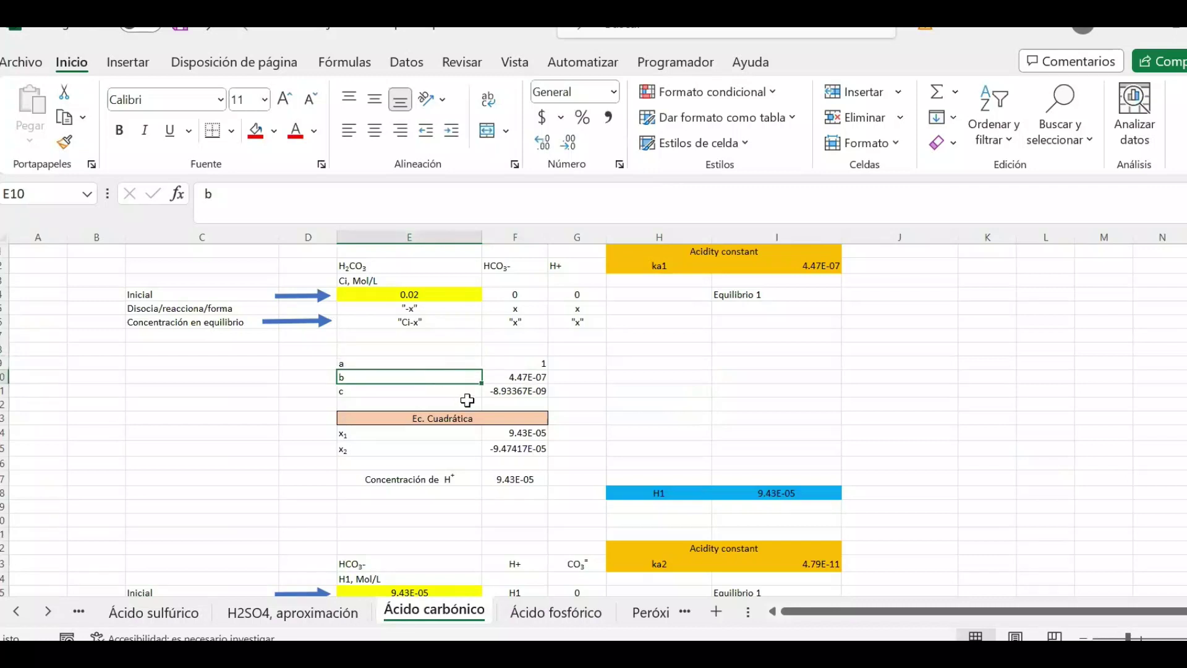
pyautogui.click(526, 379)
pyautogui.doubleClick(531, 378)
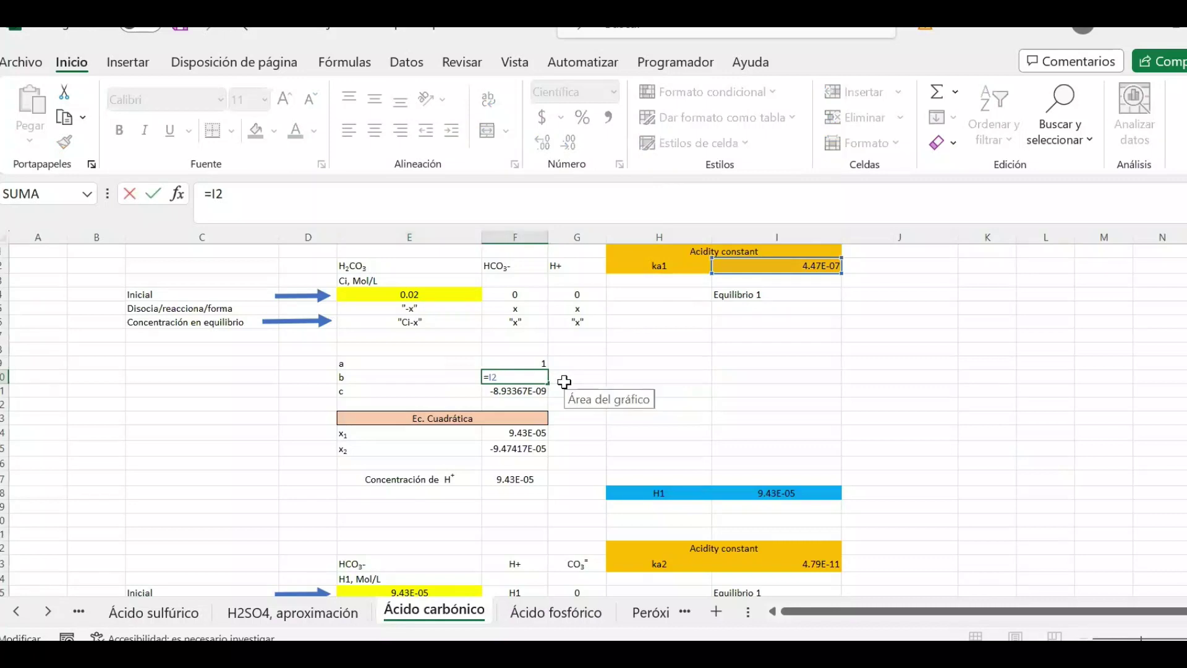
pyautogui.press('Return')
pyautogui.press('F2')
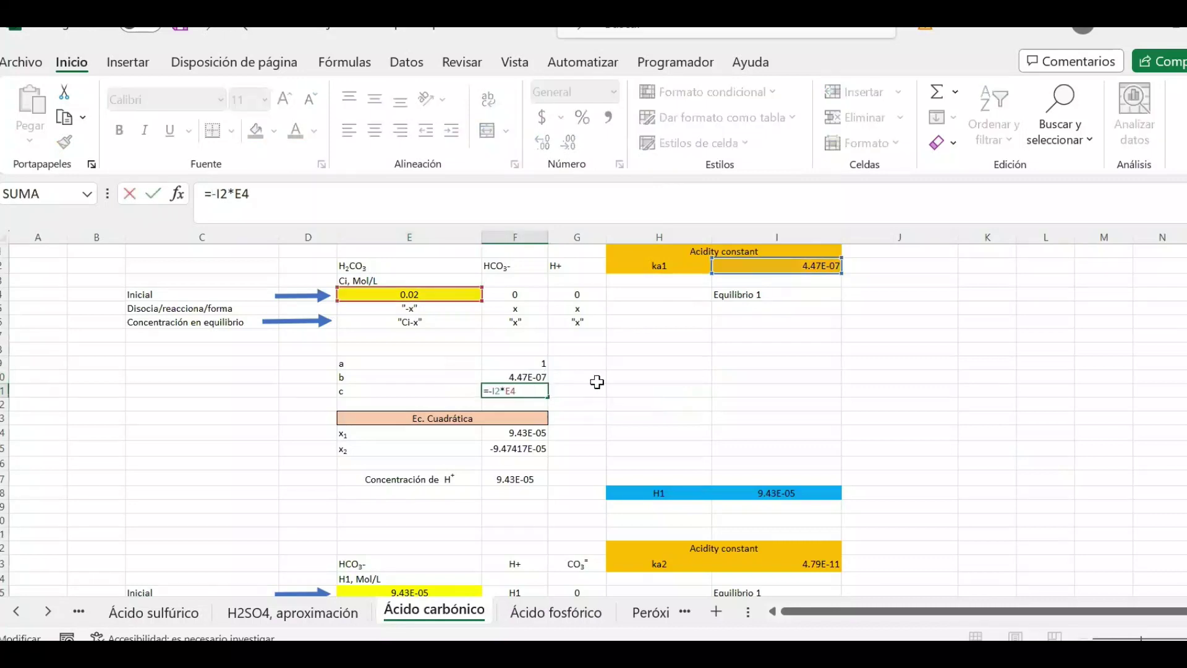
pyautogui.press('Return')
# - Trace how H1 from the first equilibrium feeds the initial HCO3- and H+ concentrations of the second equilibrium
pyautogui.scroll(-1, 544, 359)
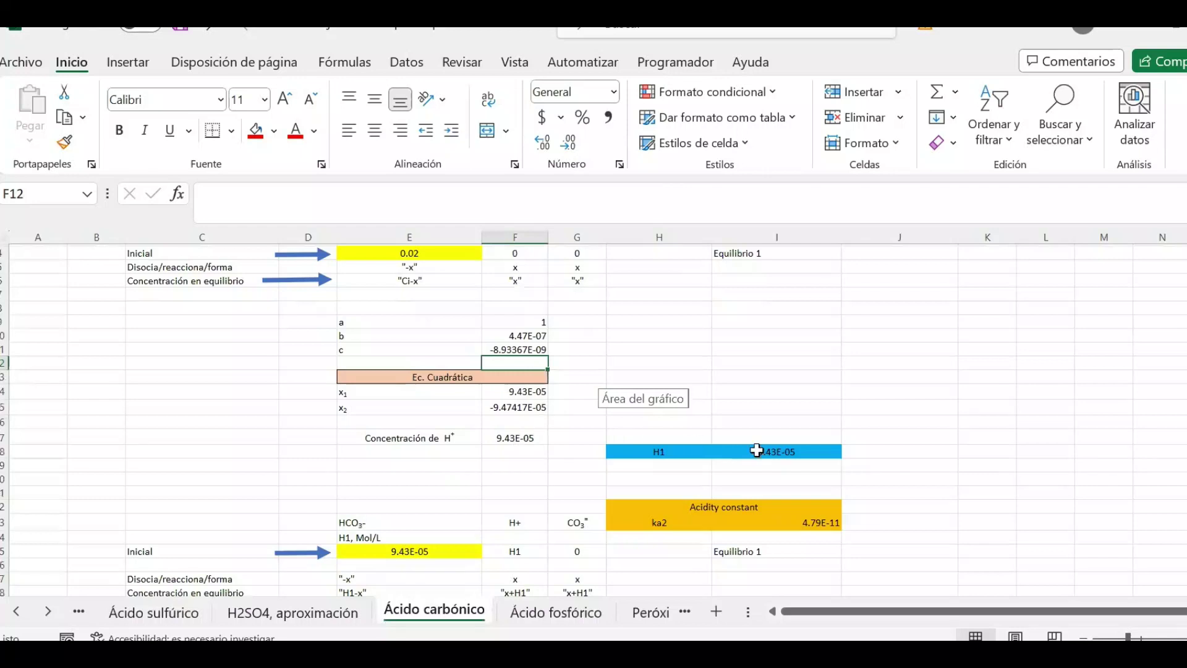
pyautogui.click(757, 451)
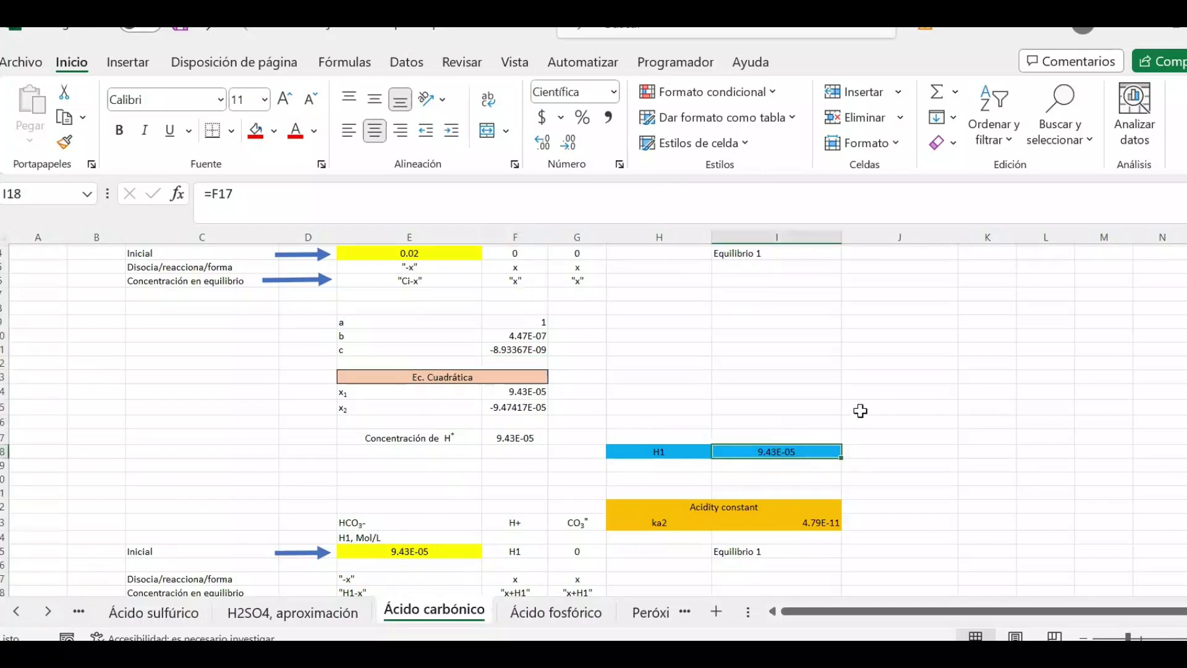
pyautogui.scroll(-1, 865, 404)
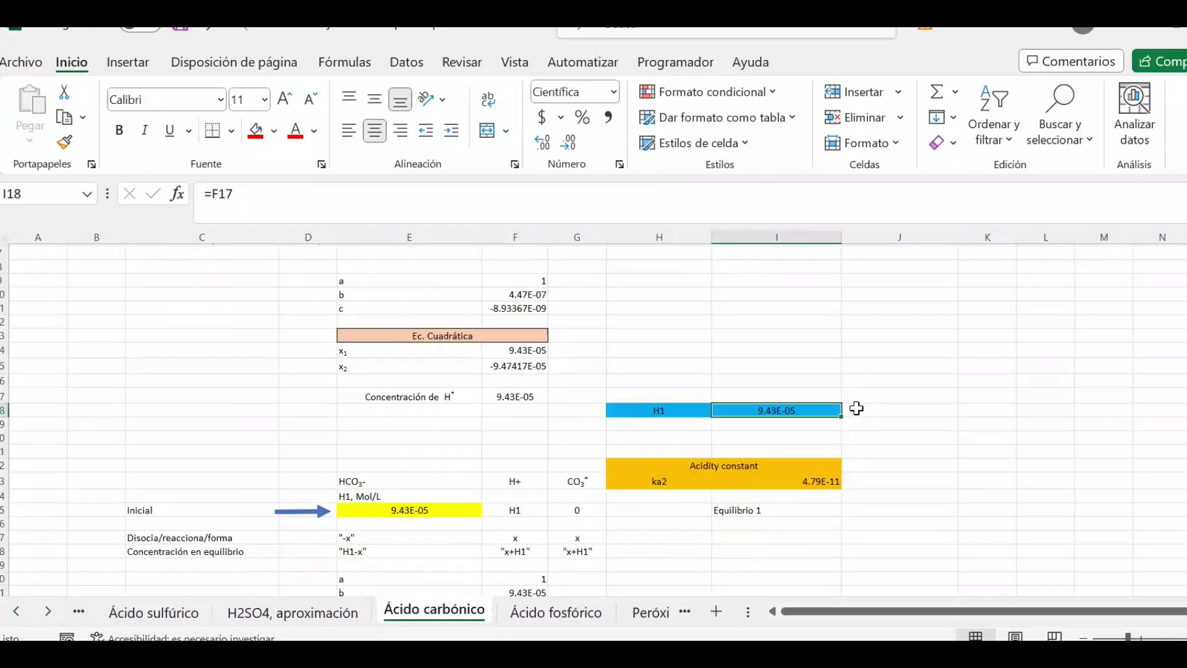
pyautogui.click(437, 509)
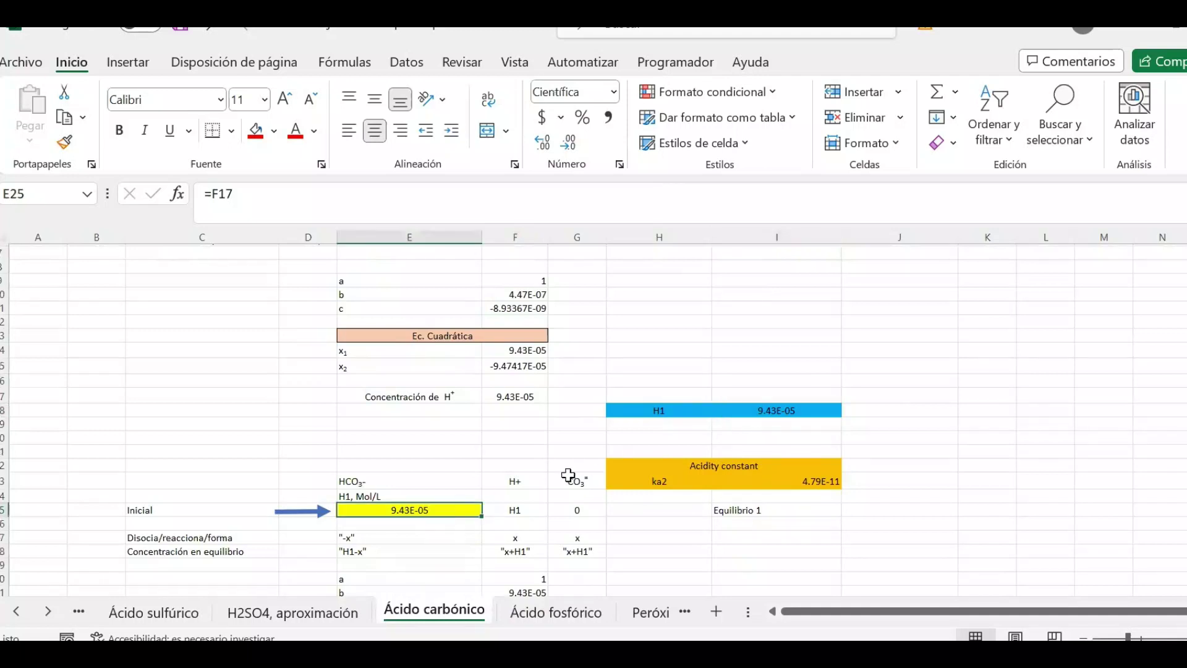
pyautogui.scroll(-1, 570, 476)
pyautogui.click(529, 478)
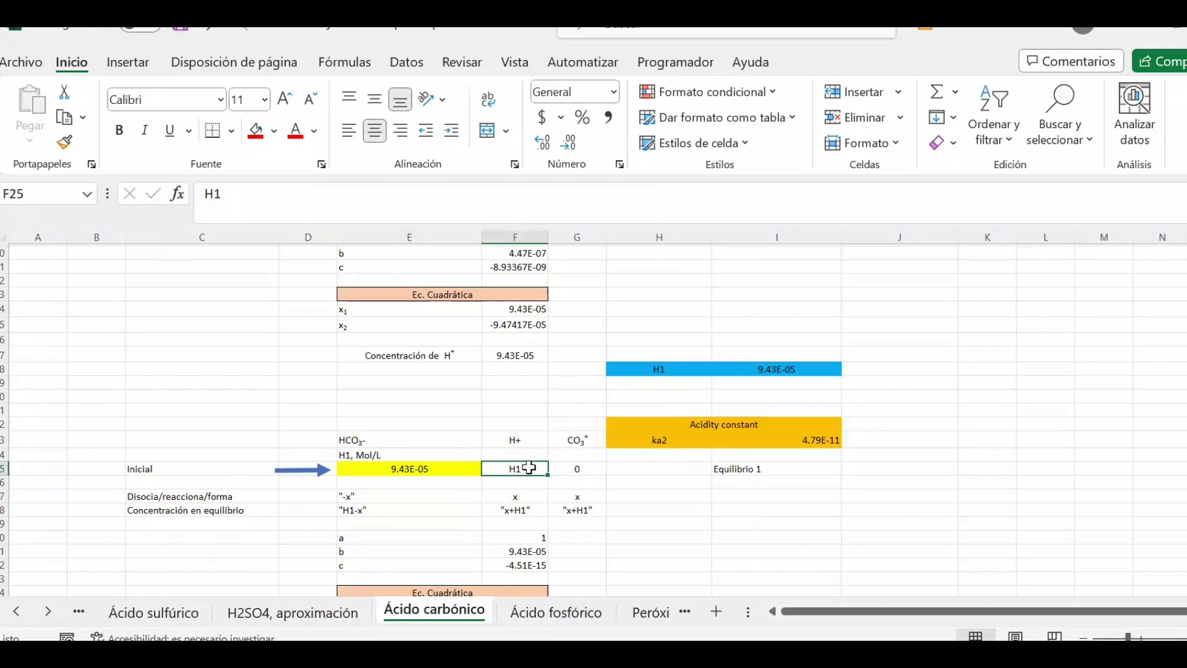
# - Inspect how the H+ concentration and H2 of the second carbonic acid equilibrium are taken from root x1
pyautogui.scroll(-1, 525, 469)
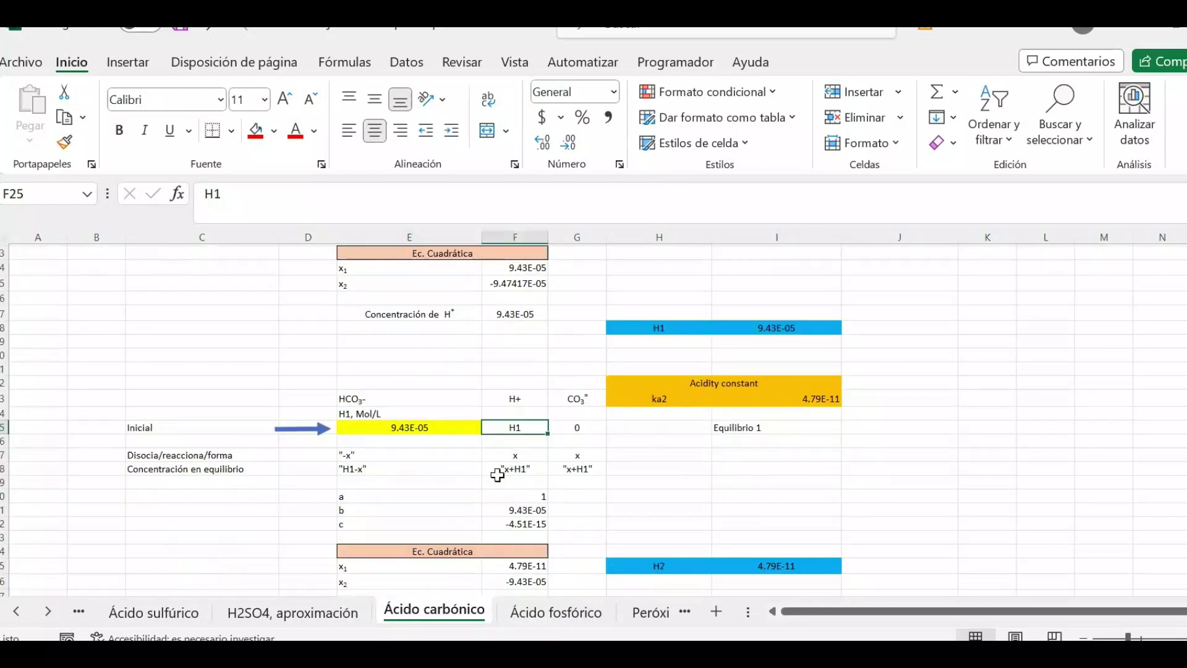
pyautogui.scroll(-1, 498, 472)
pyautogui.scroll(-2, 472, 491)
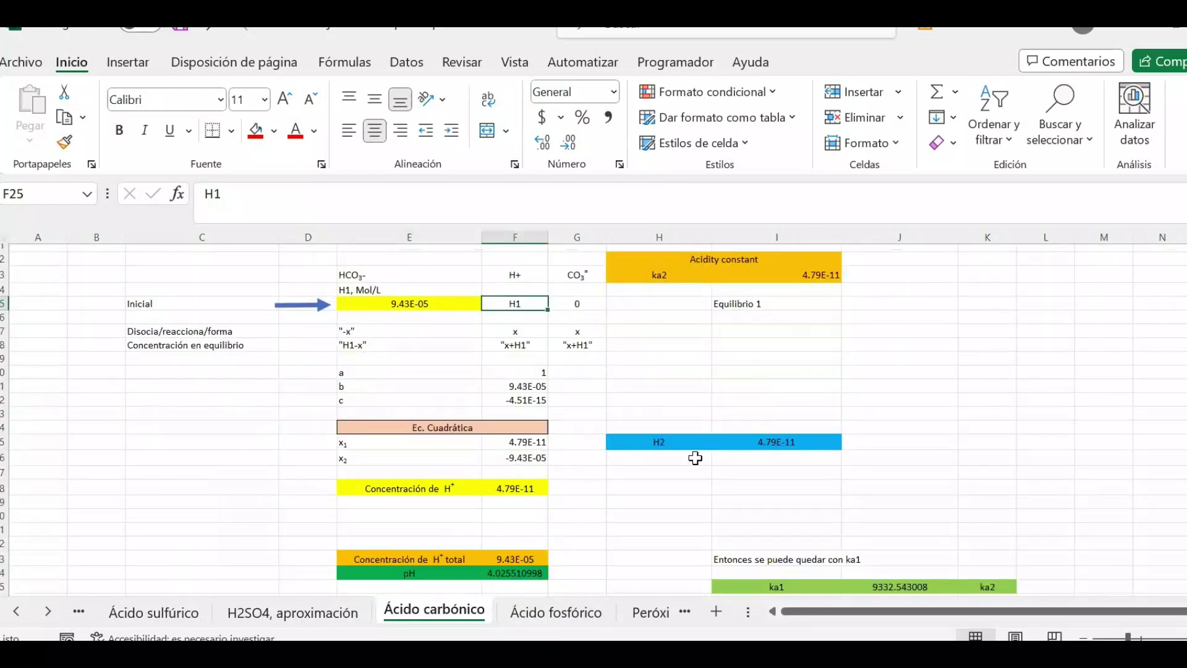
pyautogui.doubleClick(532, 487)
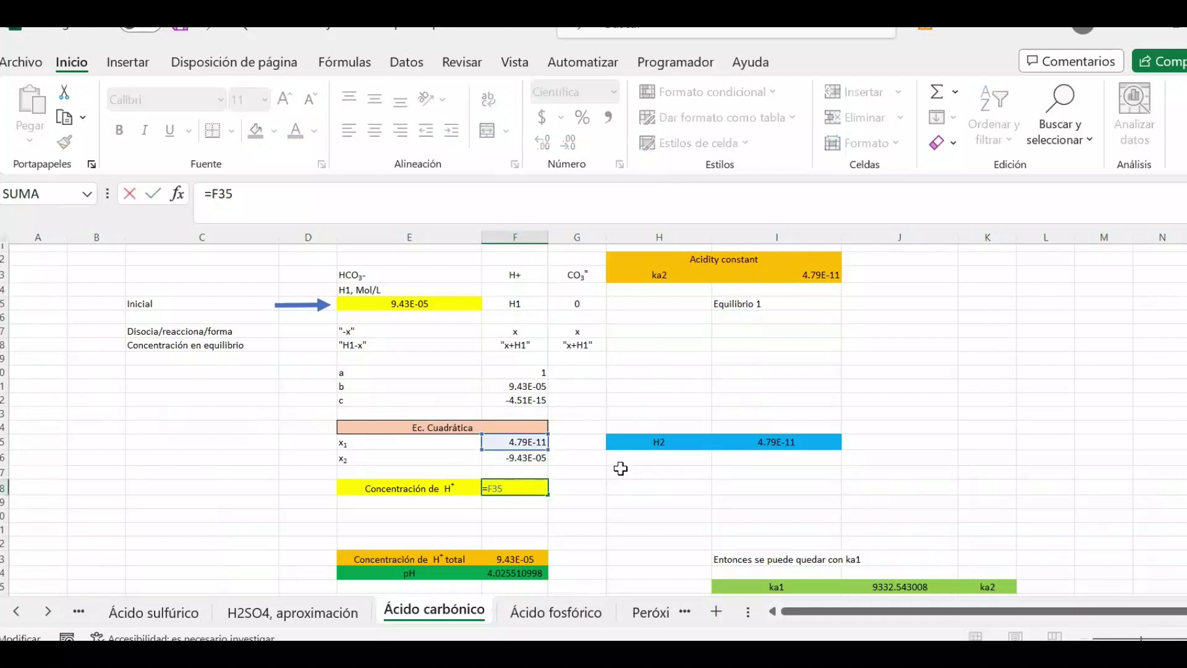
pyautogui.press('Return')
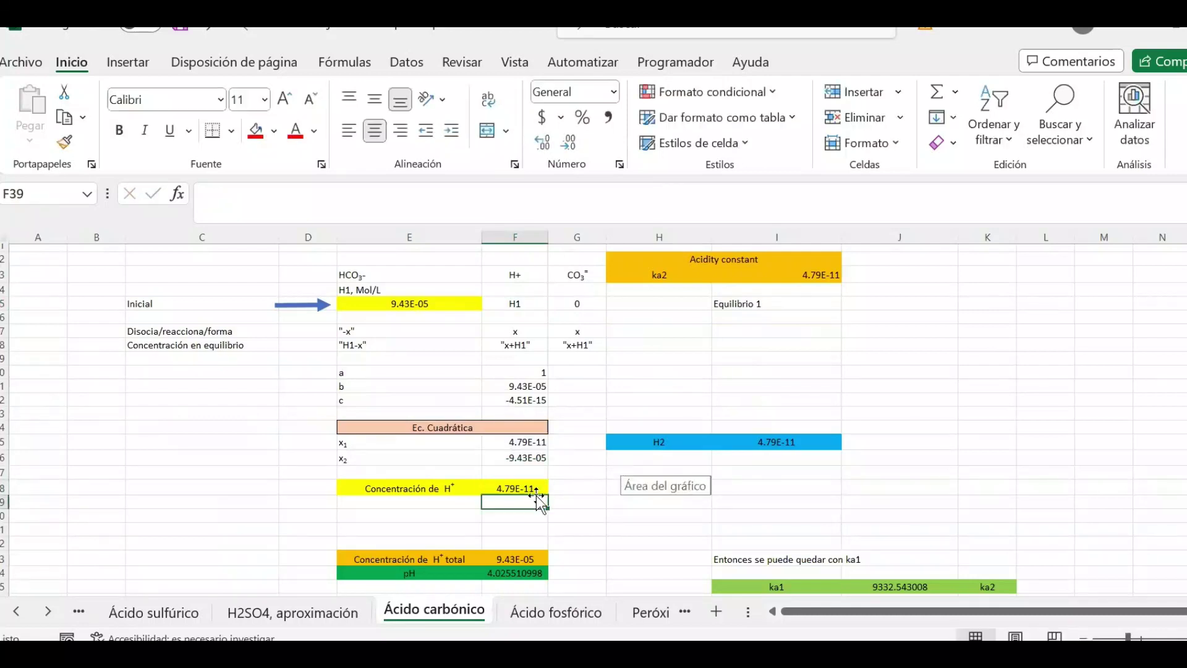
pyautogui.click(766, 475)
pyautogui.click(776, 445)
# - Inspect the pH formula below the total H+ concentration on the Ácido carbónico sheet
pyautogui.scroll(-2, 519, 488)
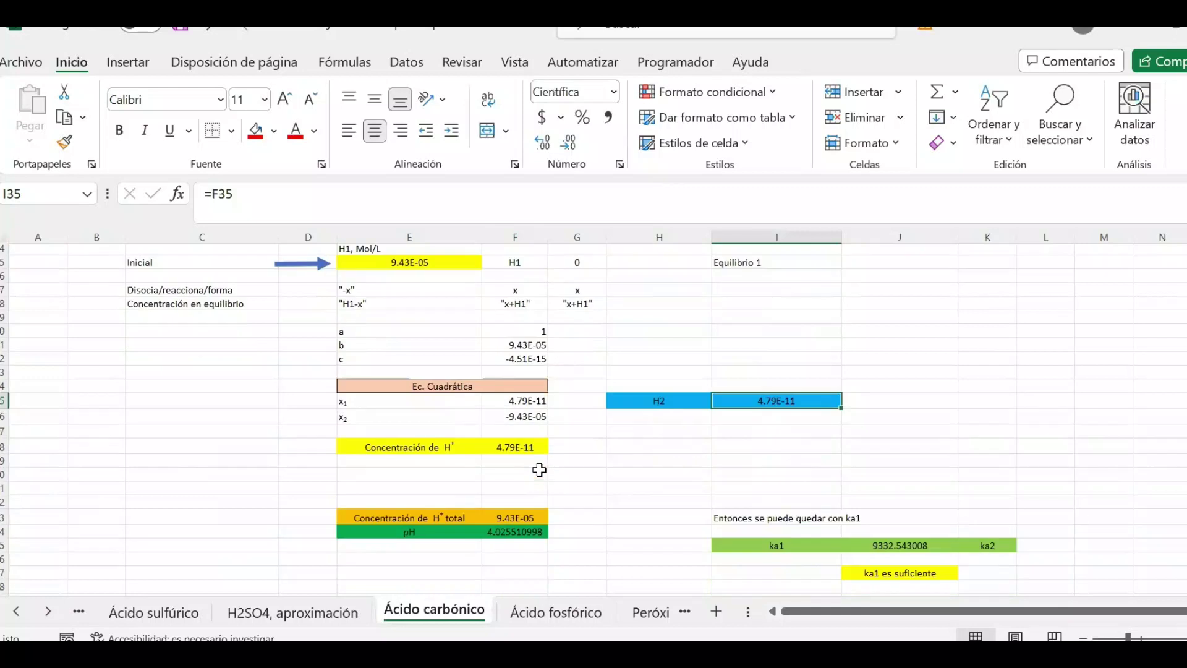
pyautogui.click(513, 490)
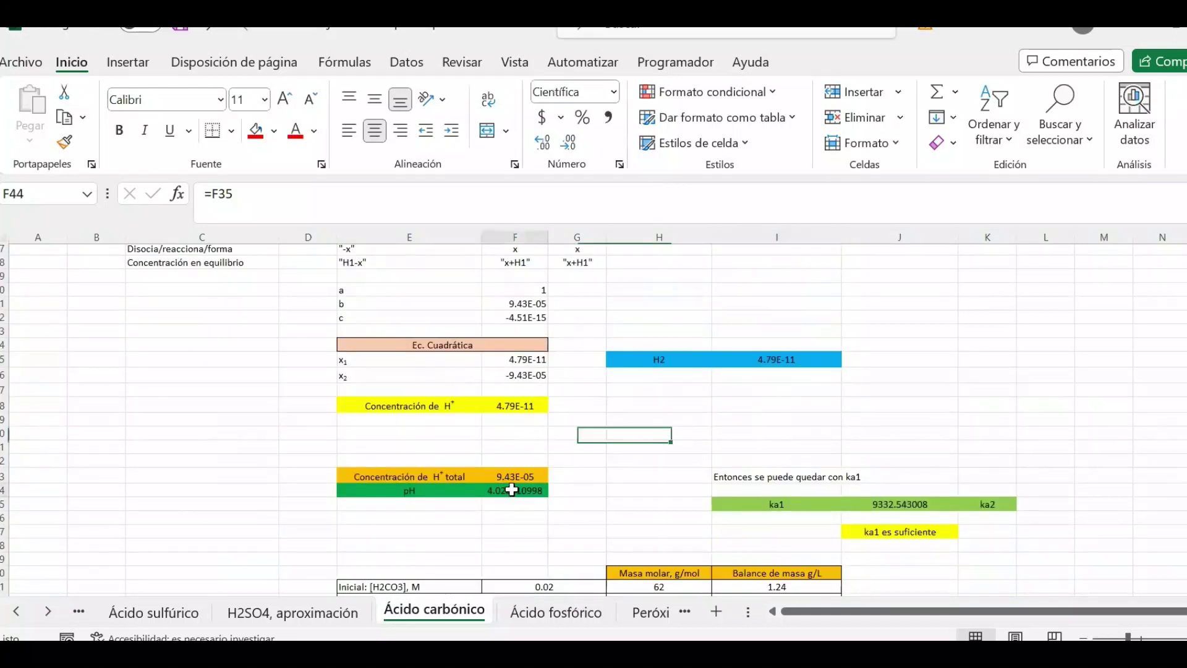
pyautogui.press('F2')
pyautogui.press('Return')
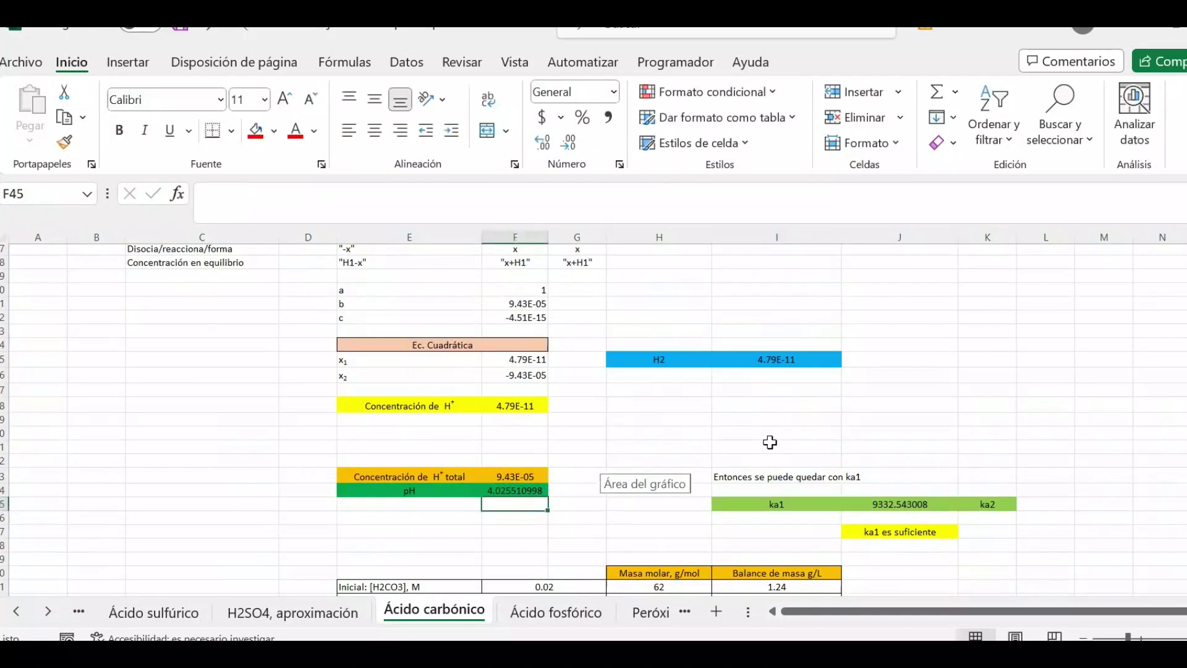
# - Inspect the Total, mol/L formula and the equilibrium species concentrations it sums in the H2CO3 balance table
pyautogui.scroll(-4, 773, 432)
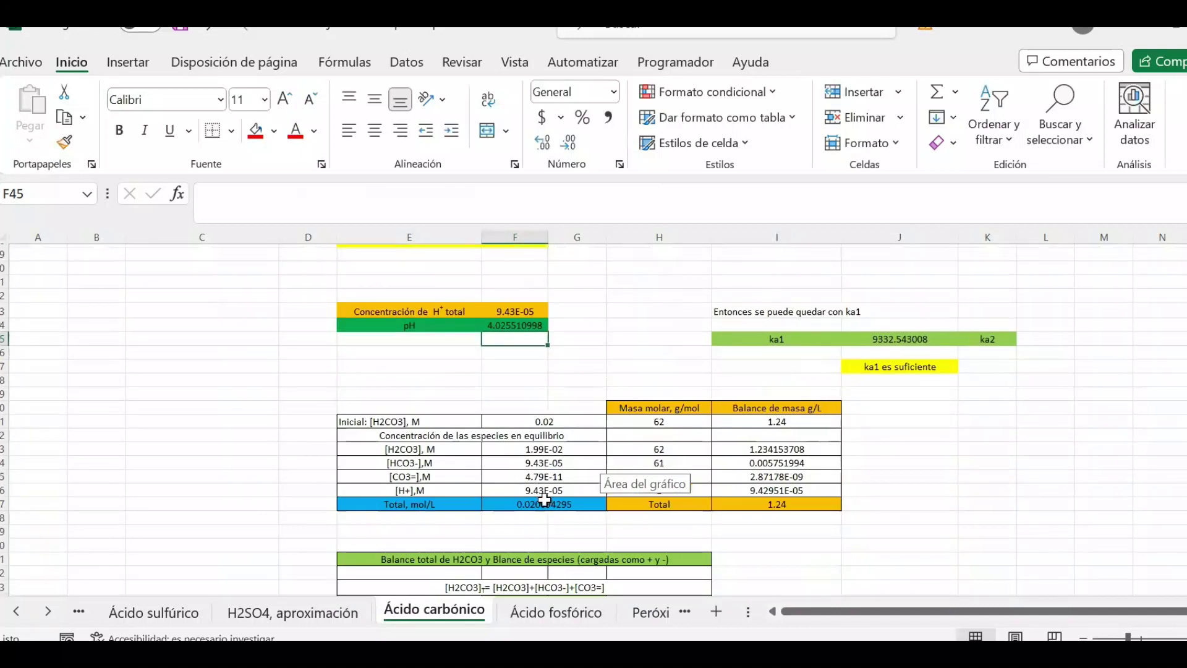
pyautogui.click(544, 502)
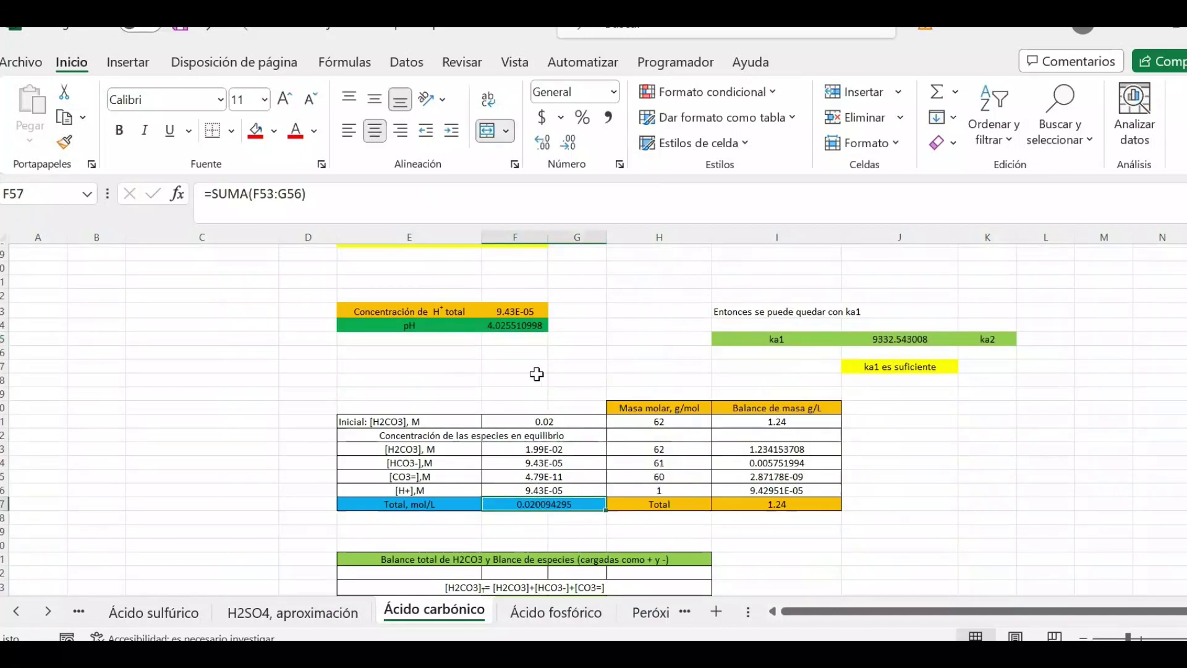
pyautogui.moveTo(570, 450); pyautogui.dragTo(567, 485)
pyautogui.scroll(4, 551, 496)
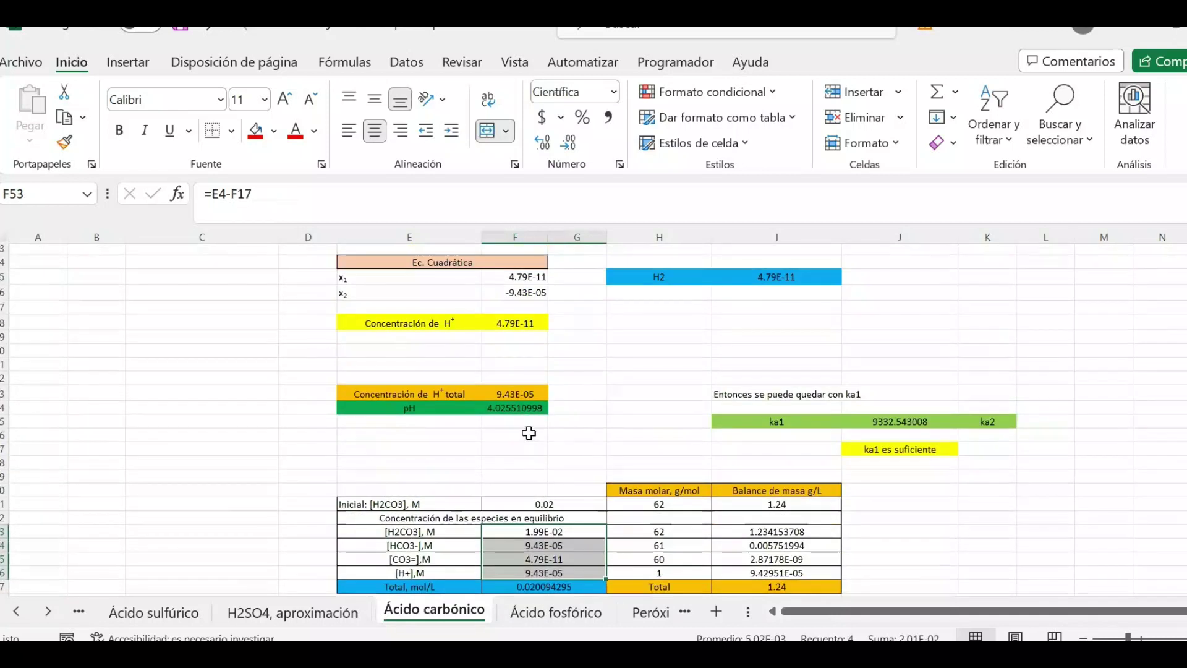
pyautogui.scroll(4, 529, 432)
pyautogui.scroll(-2, 536, 420)
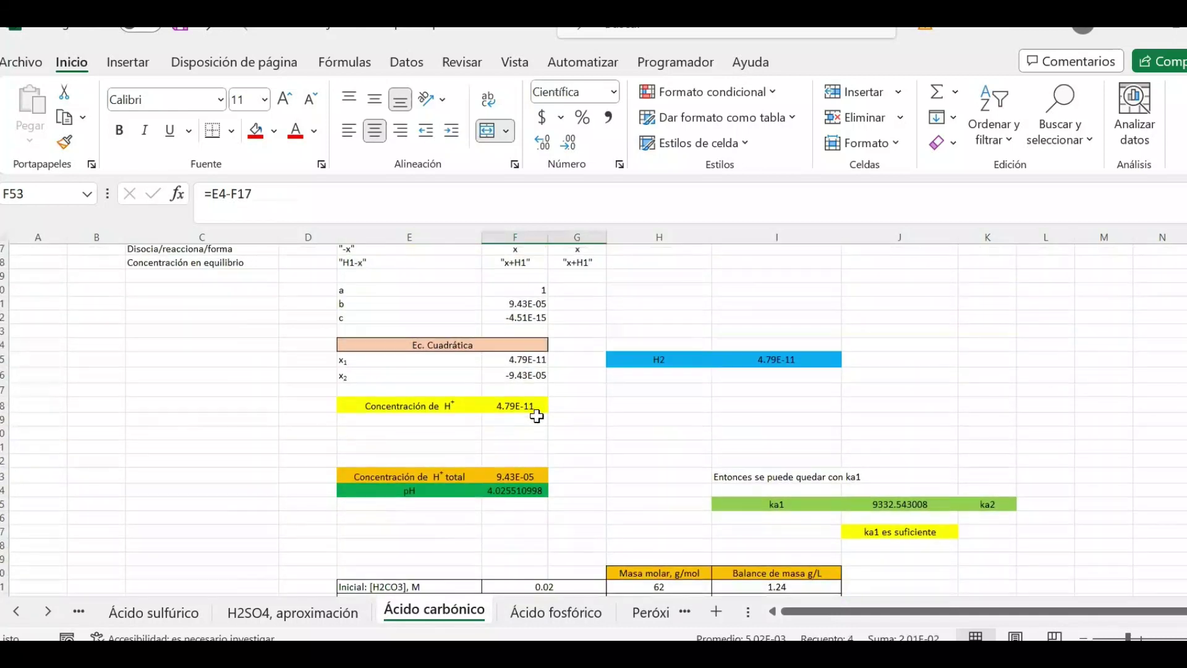
pyautogui.scroll(-1, 541, 450)
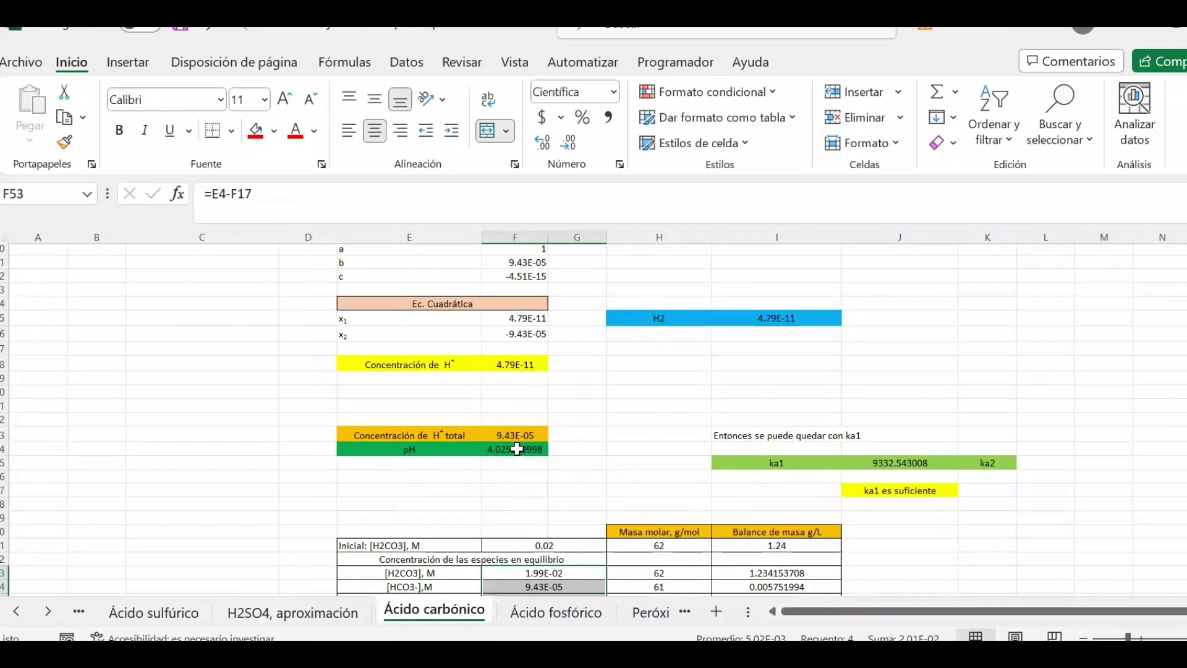
# - Look through the H2SO4, aproximación and Ácido sulfúrico sheets and select the equilibrium HSO4-, SO4= and H+ concentrations for comparison
pyautogui.click(338, 615)
pyautogui.scroll(-5, 482, 544)
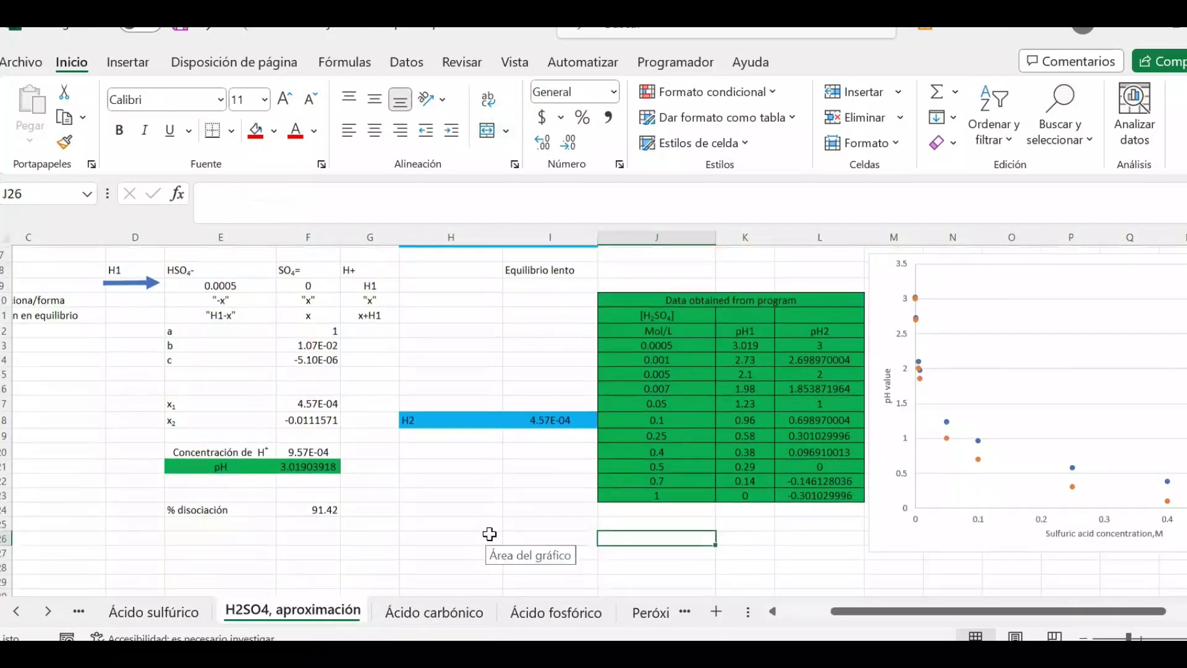
pyautogui.scroll(5, 488, 537)
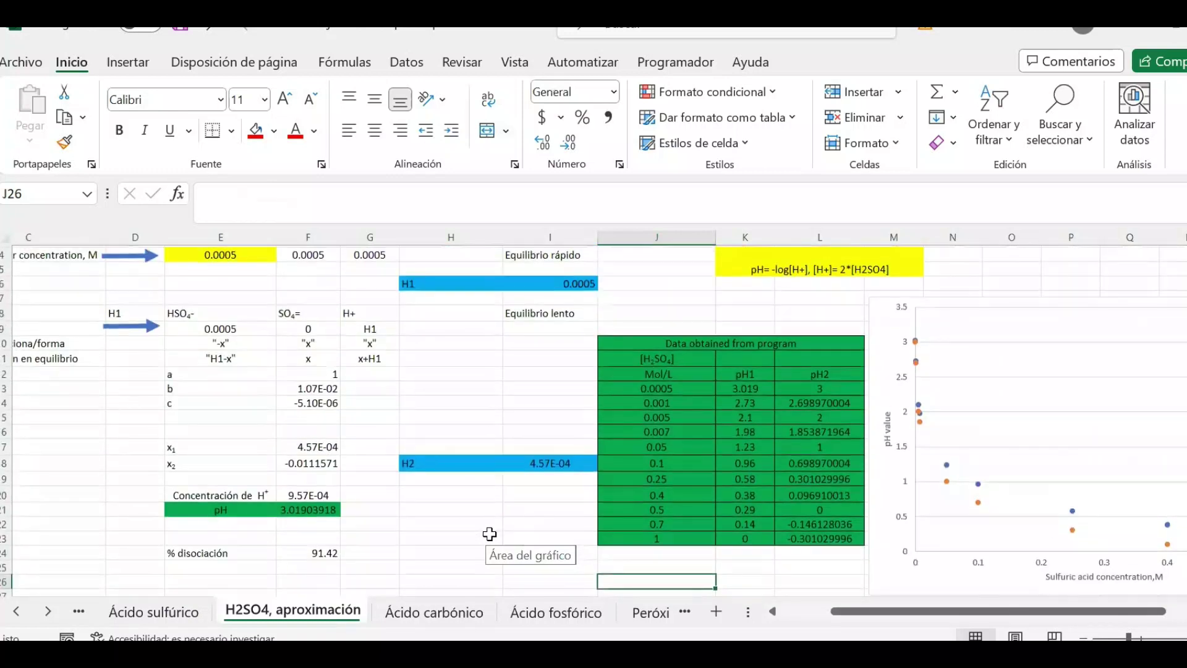
pyautogui.scroll(-3, 489, 533)
pyautogui.click(167, 613)
pyautogui.scroll(-2, 521, 532)
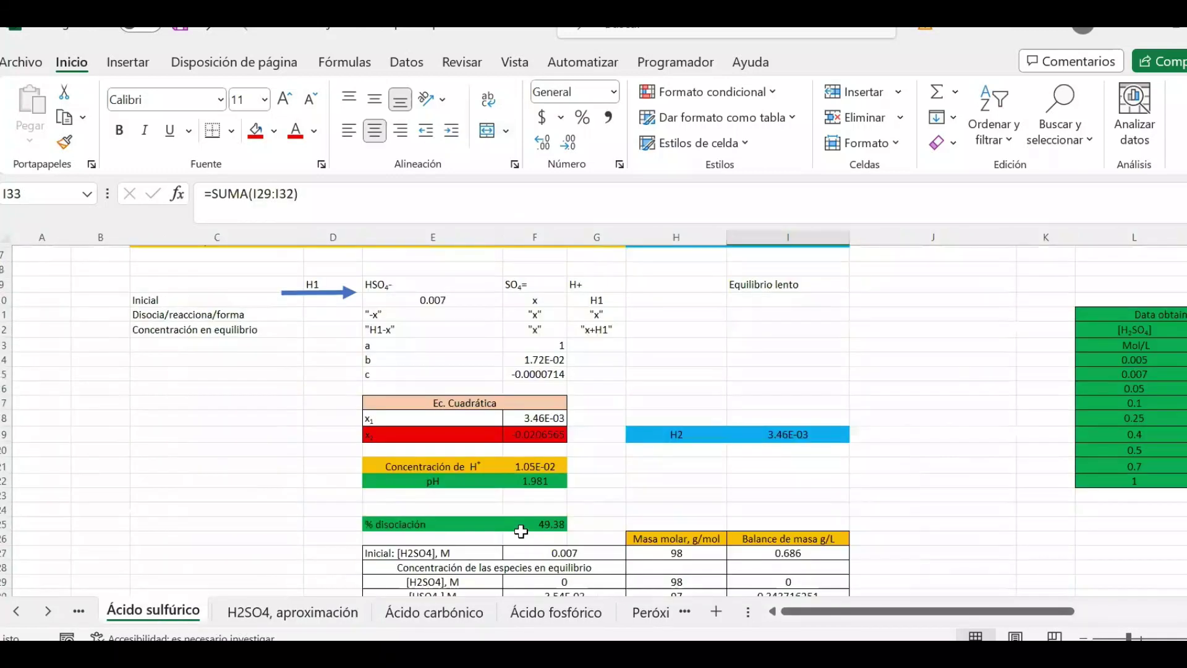
pyautogui.scroll(-4, 521, 532)
pyautogui.moveTo(564, 423); pyautogui.dragTo(583, 459)
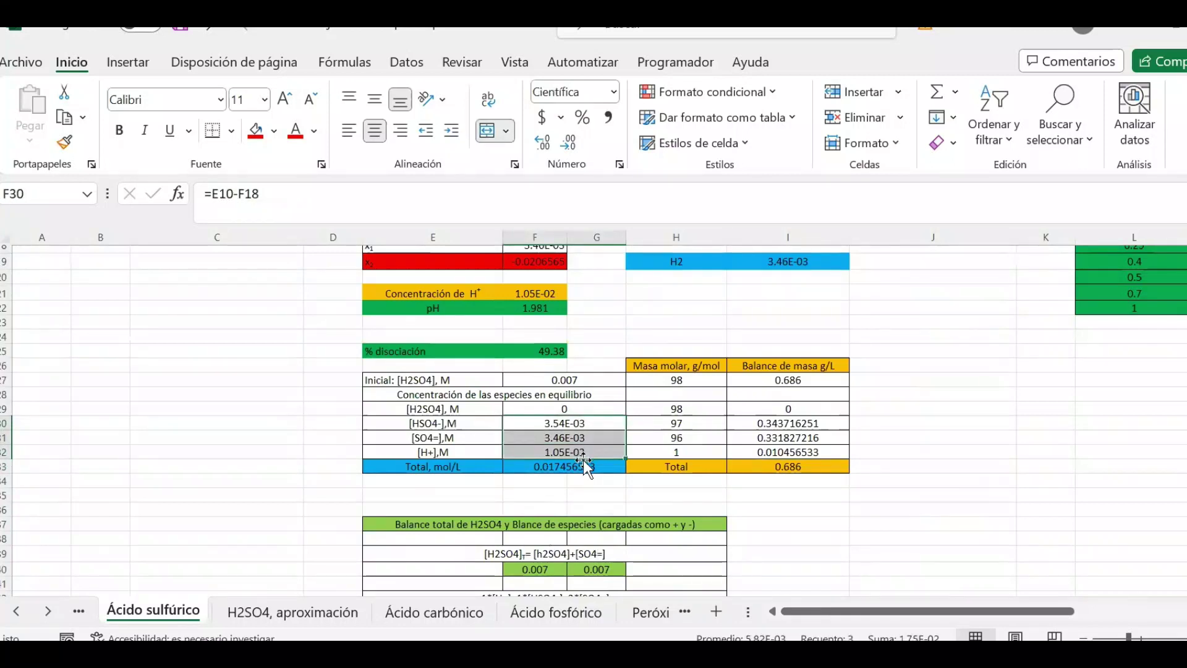
# - Return to the Ácido carbónico sheet and review the layout of its first and second equilibria
pyautogui.click(459, 612)
pyautogui.scroll(-3, 649, 352)
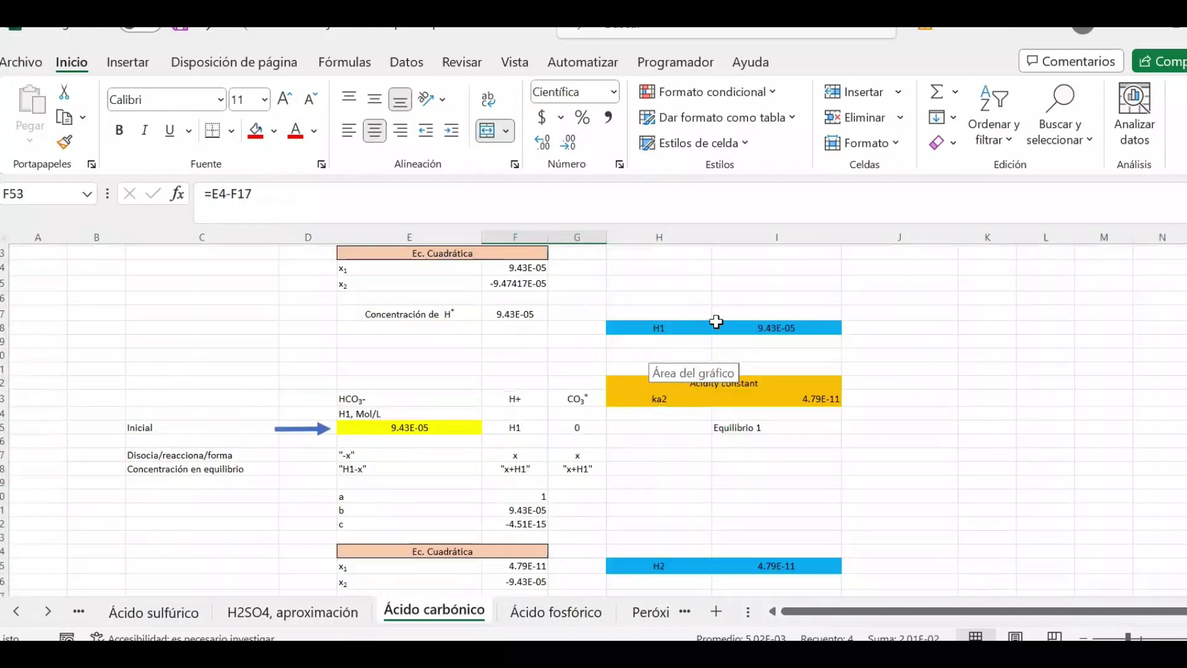
pyautogui.scroll(4, 716, 321)
pyautogui.scroll(-2, 695, 330)
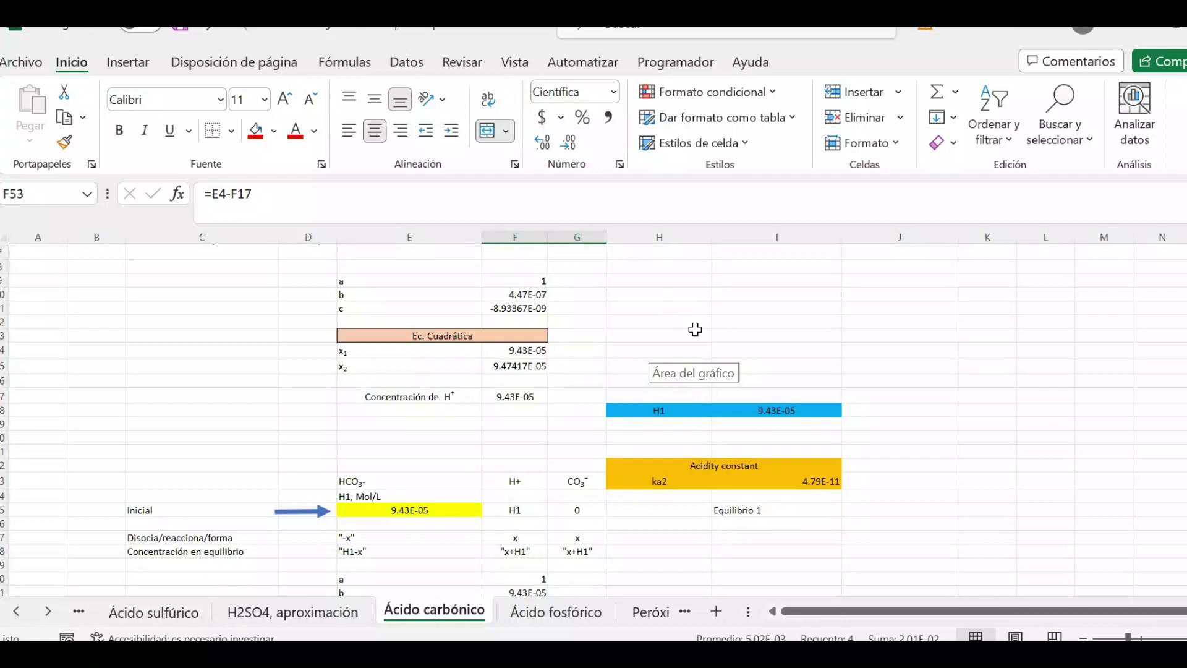
pyautogui.scroll(-1, 695, 330)
pyautogui.scroll(-1, 695, 330)
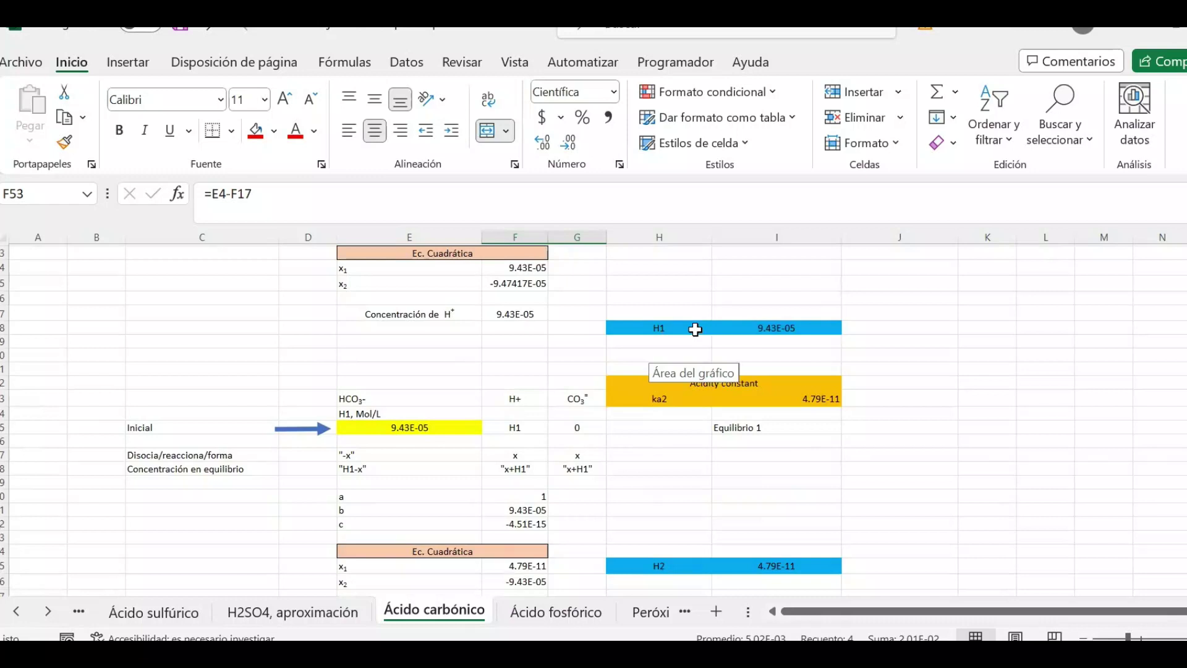
pyautogui.scroll(-2, 564, 365)
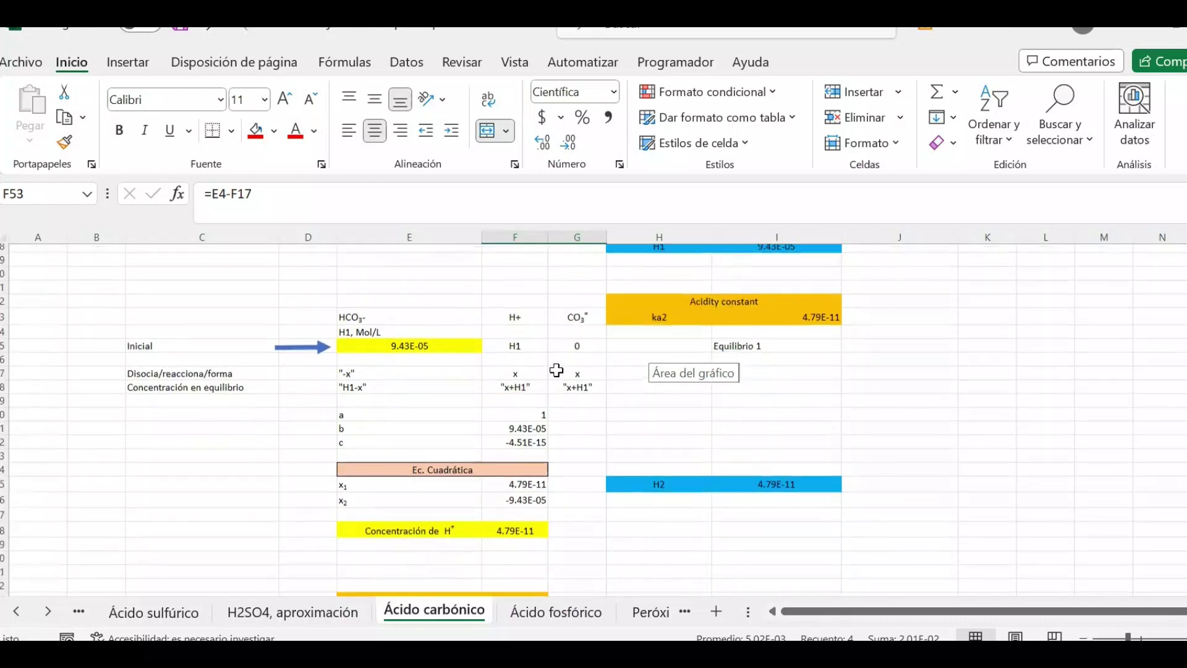
pyautogui.scroll(5, 467, 356)
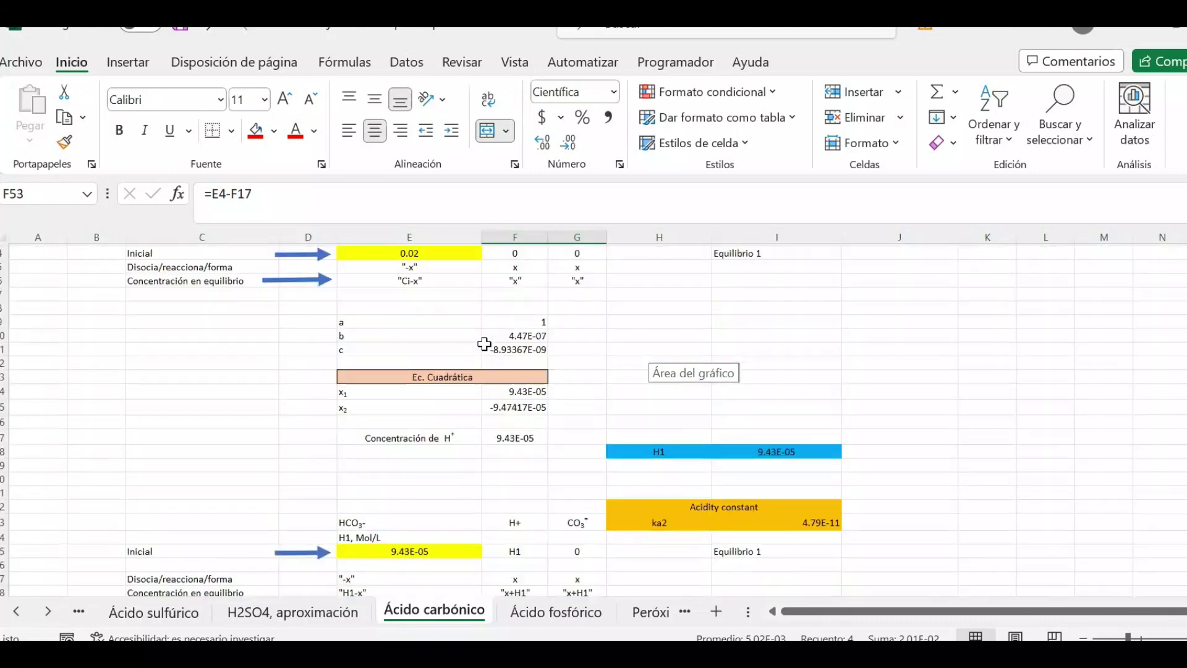
pyautogui.scroll(-7, 495, 461)
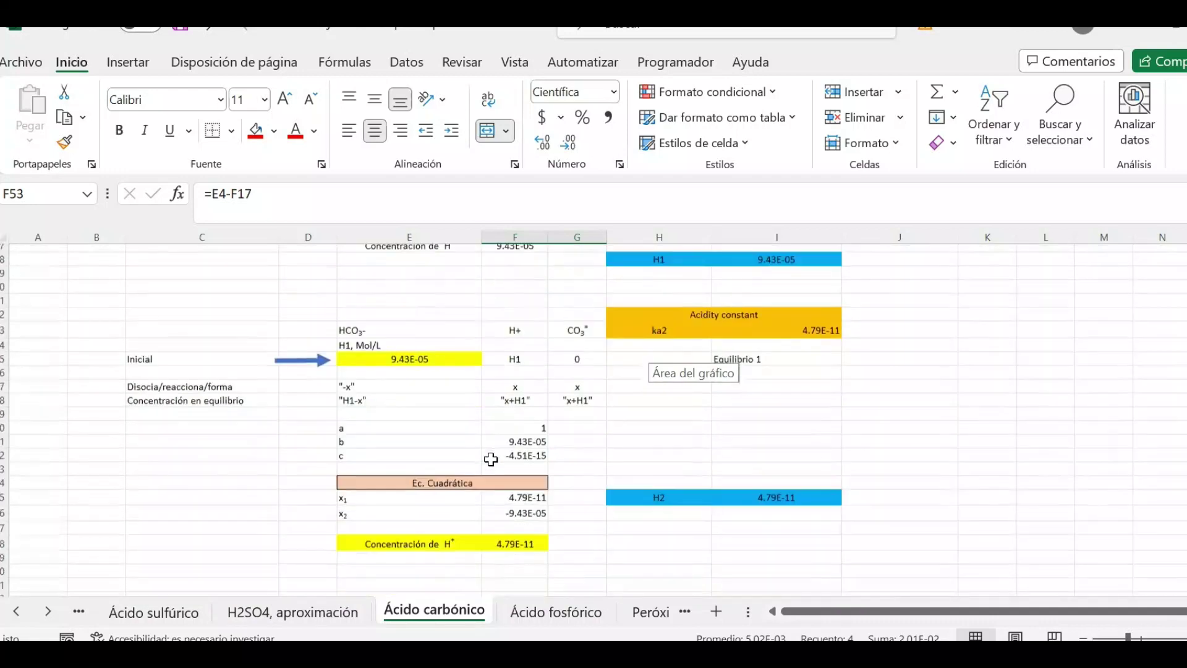
# - Check the carbonic acid pH formula and select the H2CO3, HCO3- and H+ headings of the first equilibrium
pyautogui.click(519, 531)
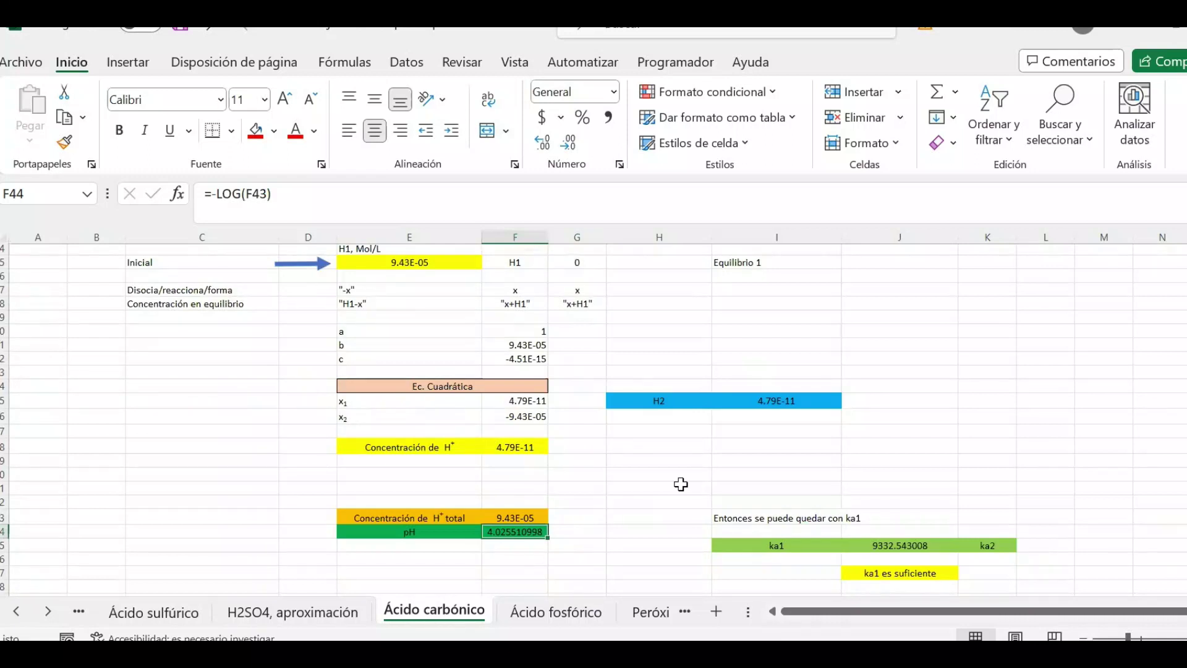
pyautogui.scroll(11, 763, 408)
pyautogui.moveTo(457, 267); pyautogui.dragTo(562, 265)
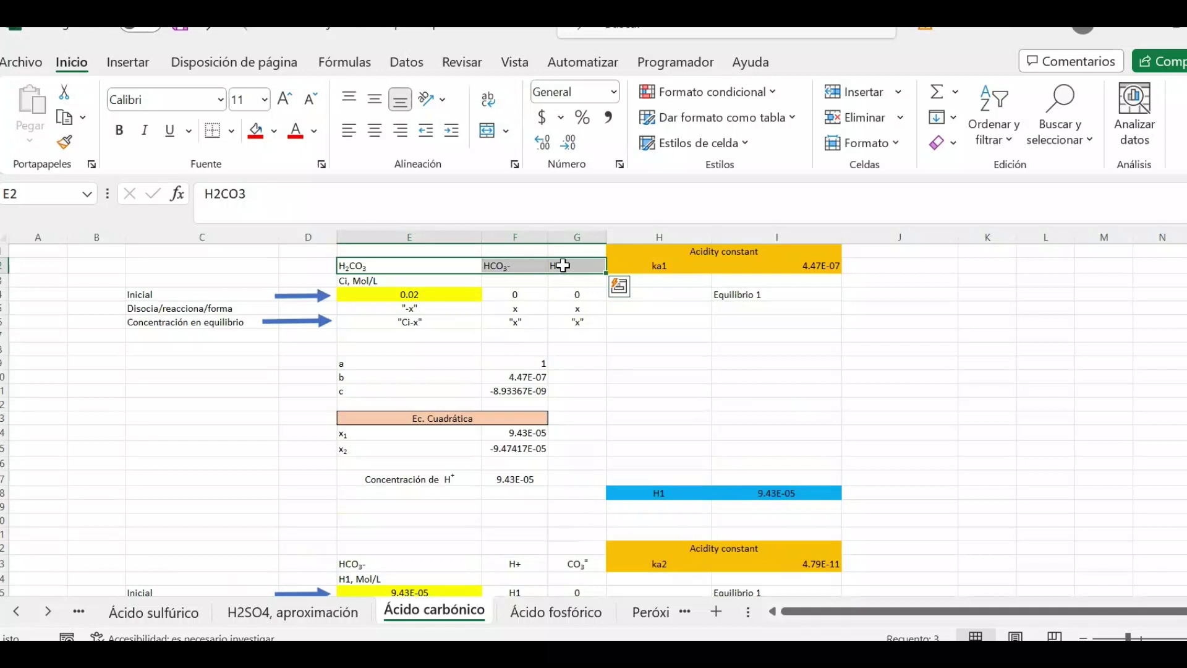
# - Calculate the ratio of ka1 to ka2 in cell J13 with the formula =I2/I23
pyautogui.click(869, 413)
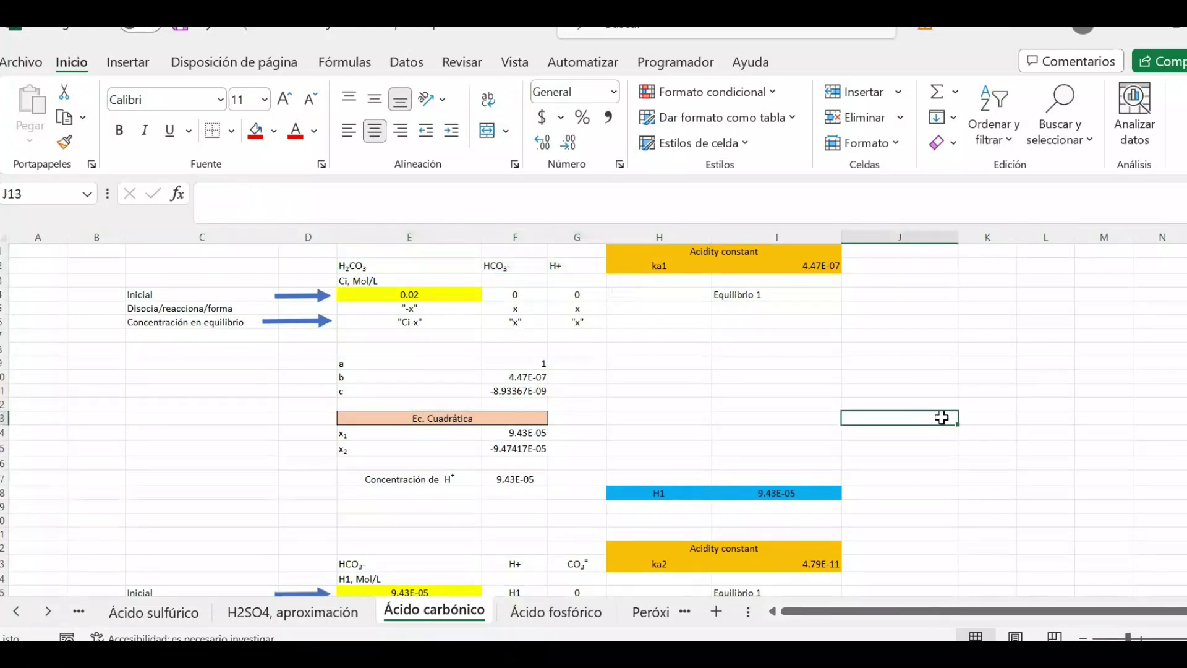
pyautogui.write('=')
pyautogui.click(820, 265)
pyautogui.write('/')
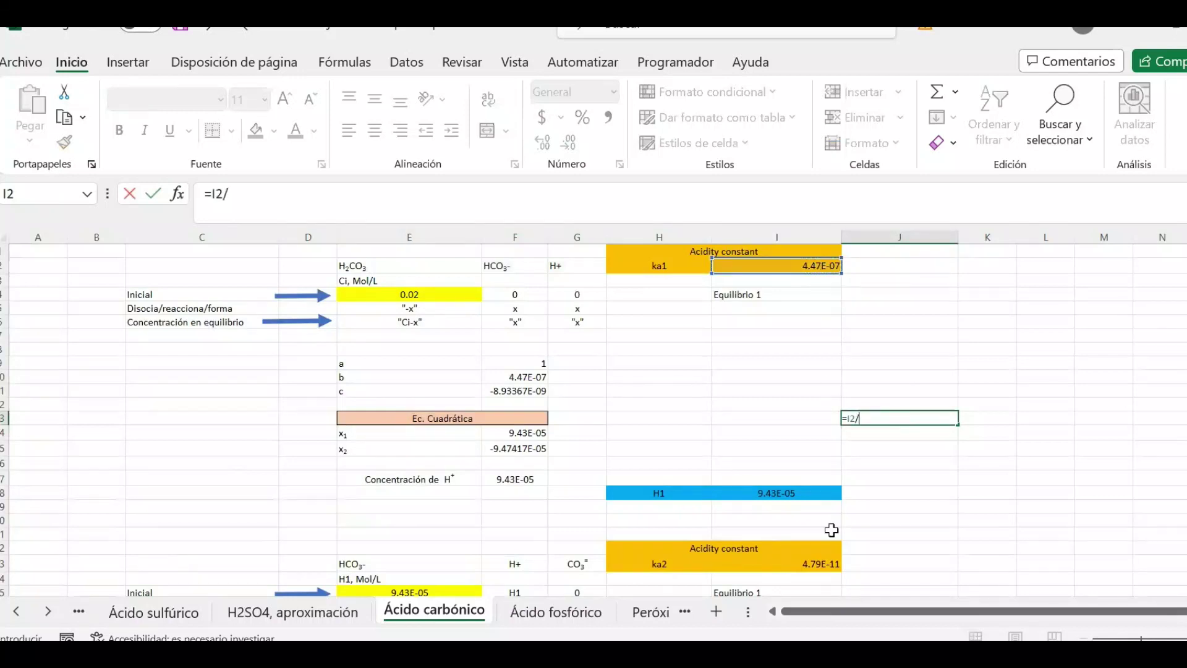
pyautogui.click(816, 558)
pyautogui.press('Return')
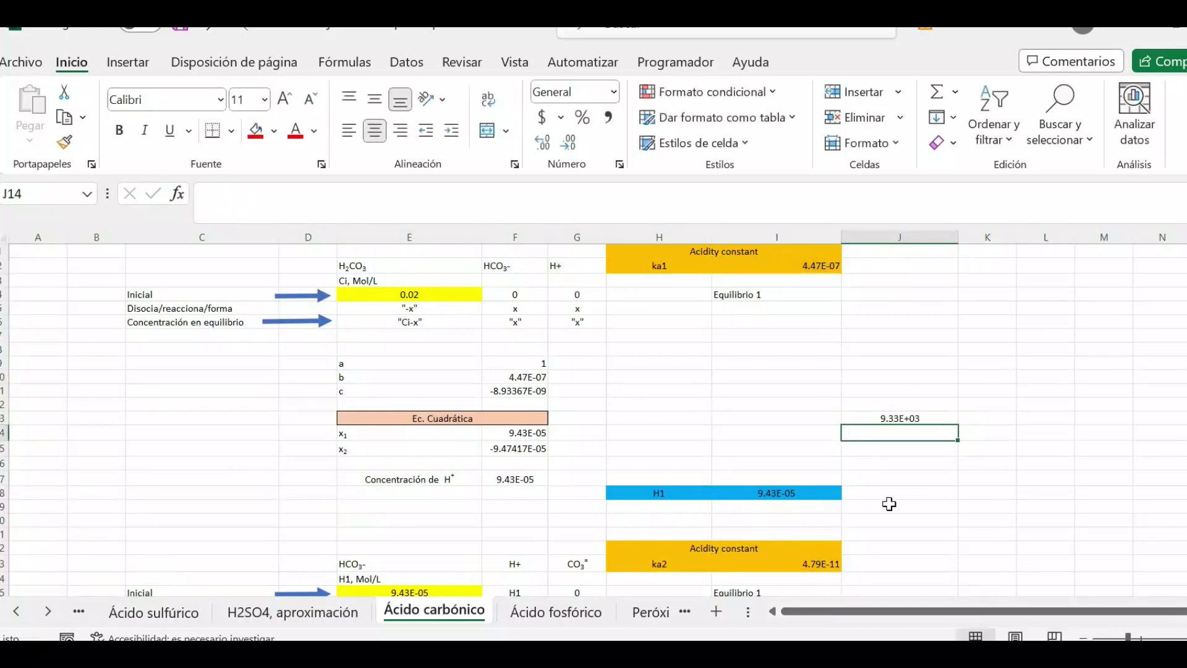
# - Format the ka1/ka2 ratio in cell J13 as Número with 2 decimal places
pyautogui.click(909, 418)
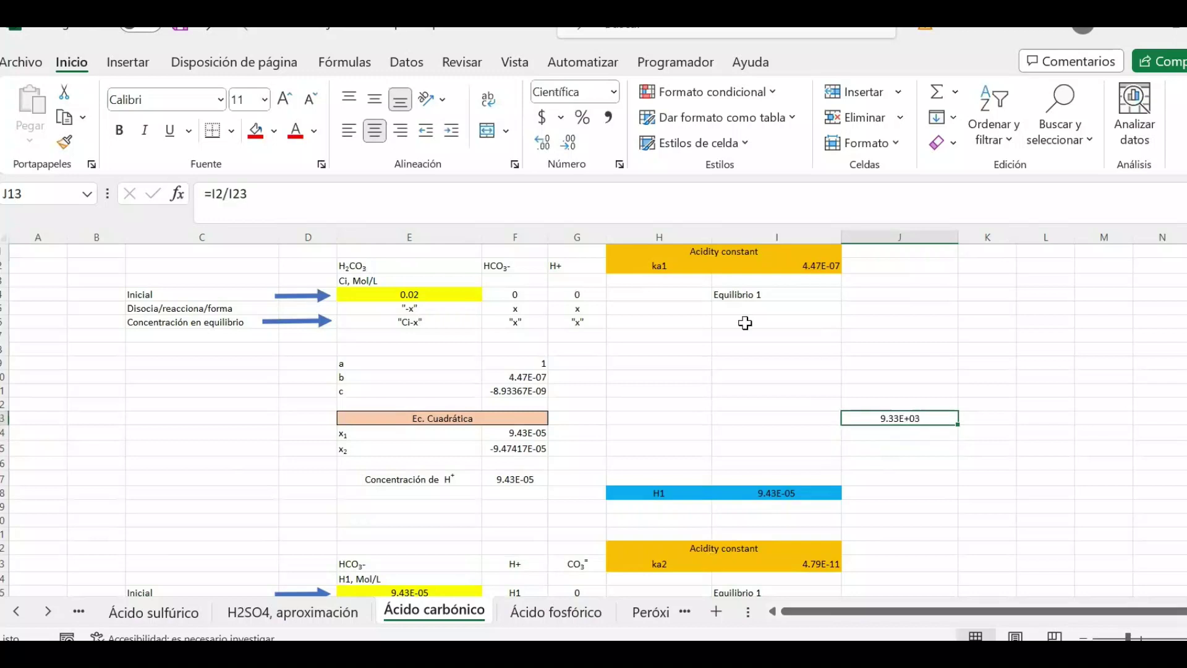
pyautogui.rightClick(890, 417)
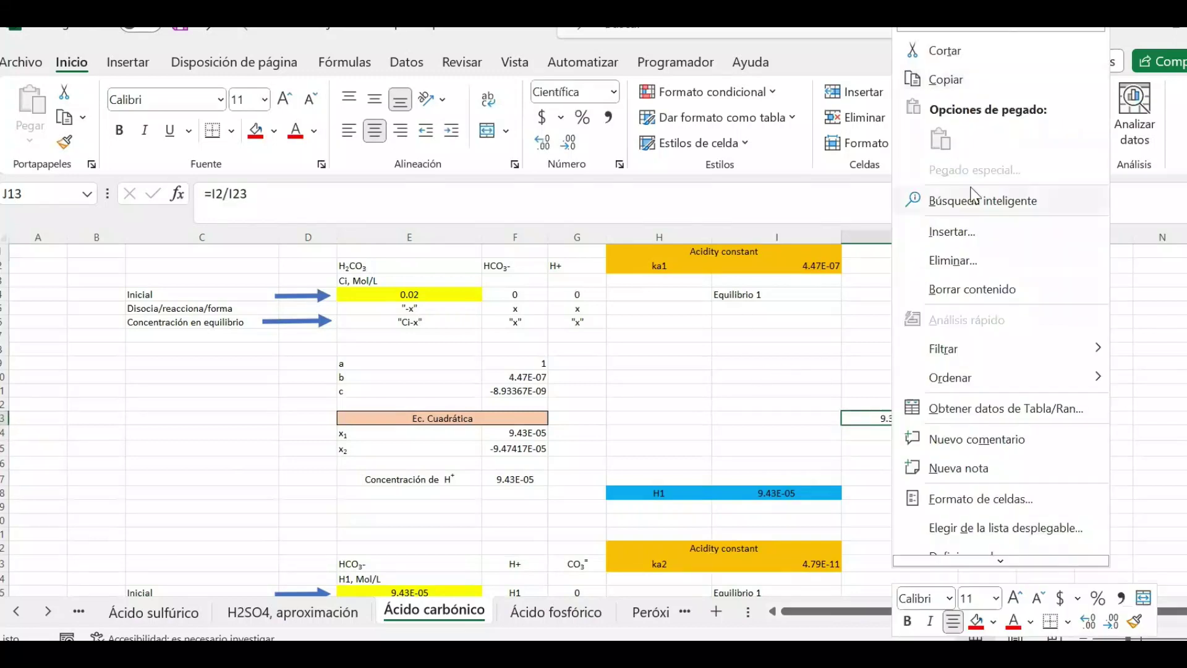
pyautogui.click(977, 499)
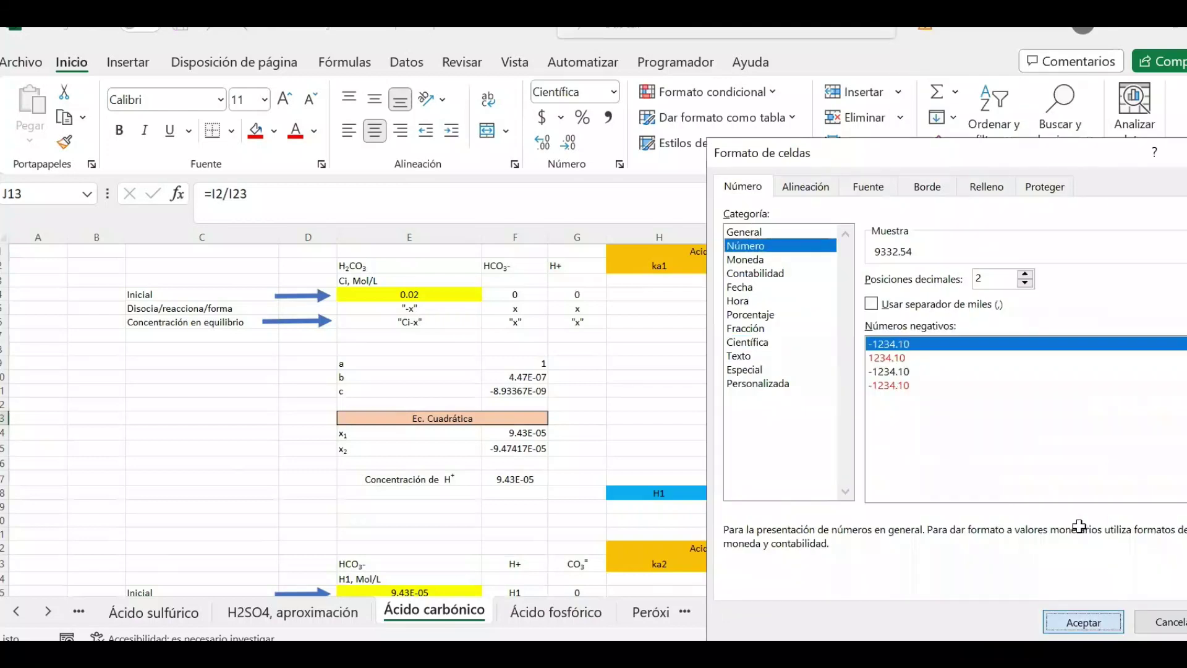
pyautogui.press('Return')
pyautogui.click(1079, 523)
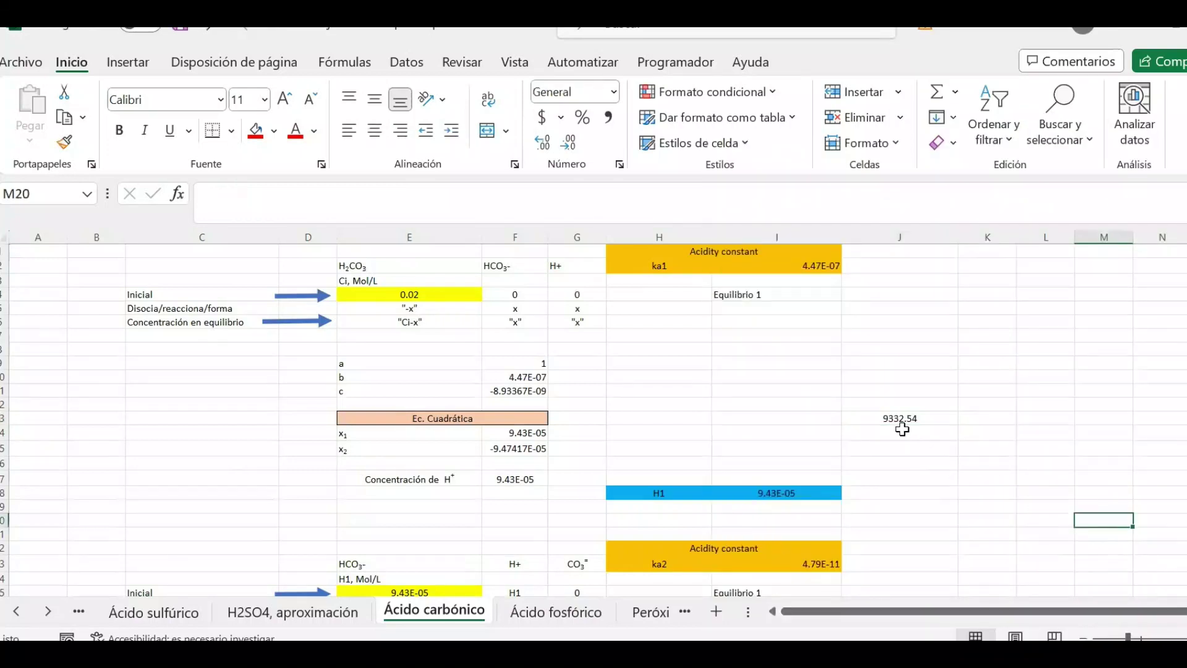
# - Compare the ratio in J13 with the ka1 and ka2 constants and highlight the first equilibrium's species and acidity constant headings
pyautogui.click(898, 418)
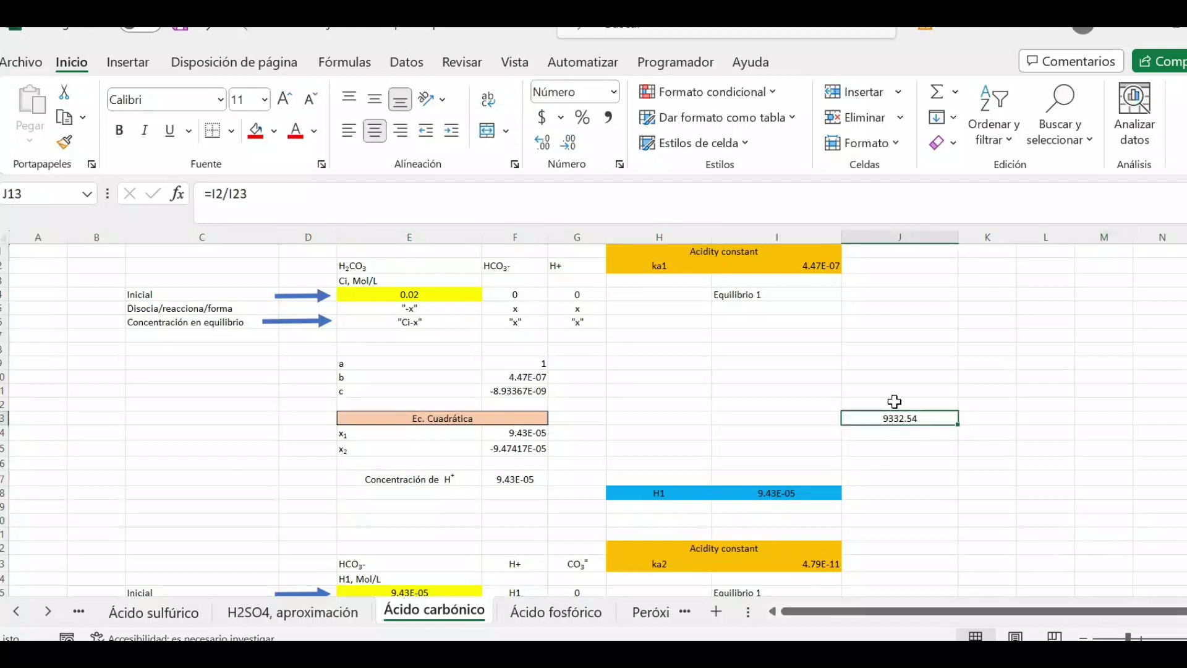
pyautogui.click(803, 266)
pyautogui.click(821, 562)
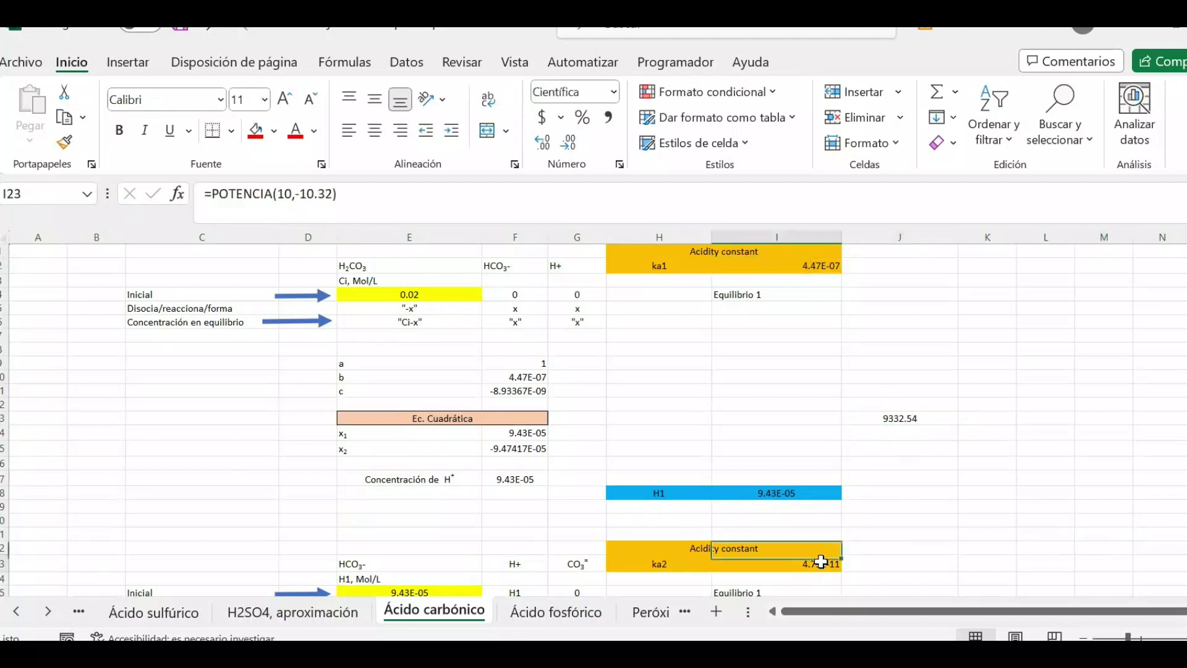
pyautogui.click(909, 502)
pyautogui.click(824, 560)
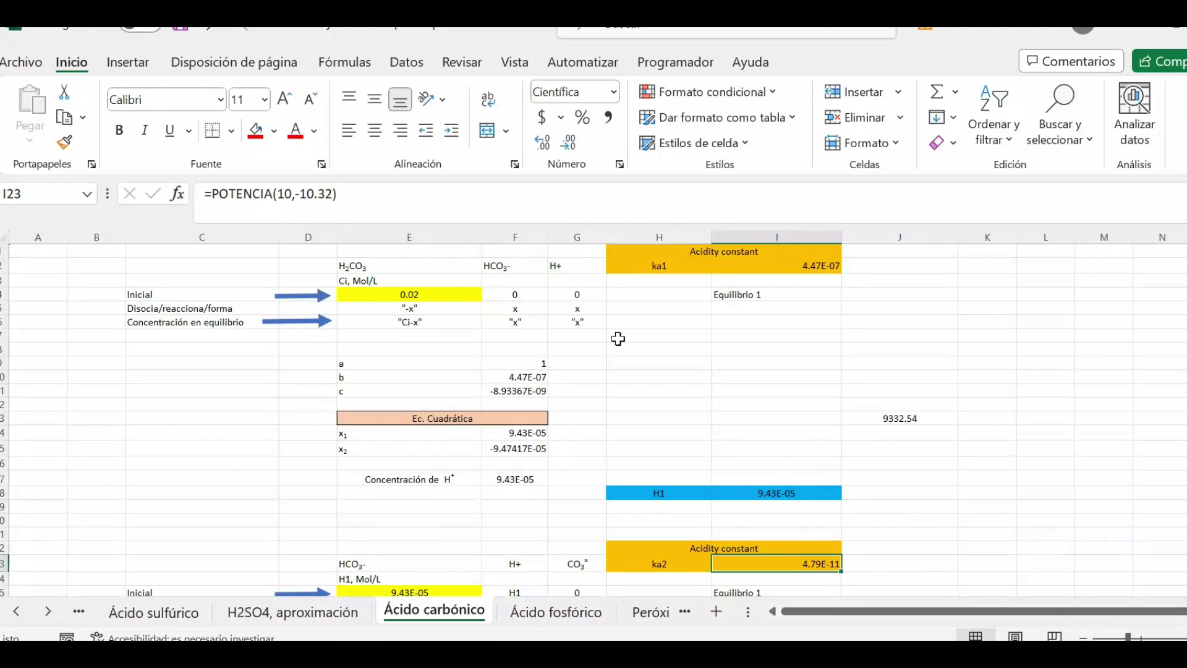
pyautogui.moveTo(463, 266); pyautogui.dragTo(767, 253)
pyautogui.click(780, 339)
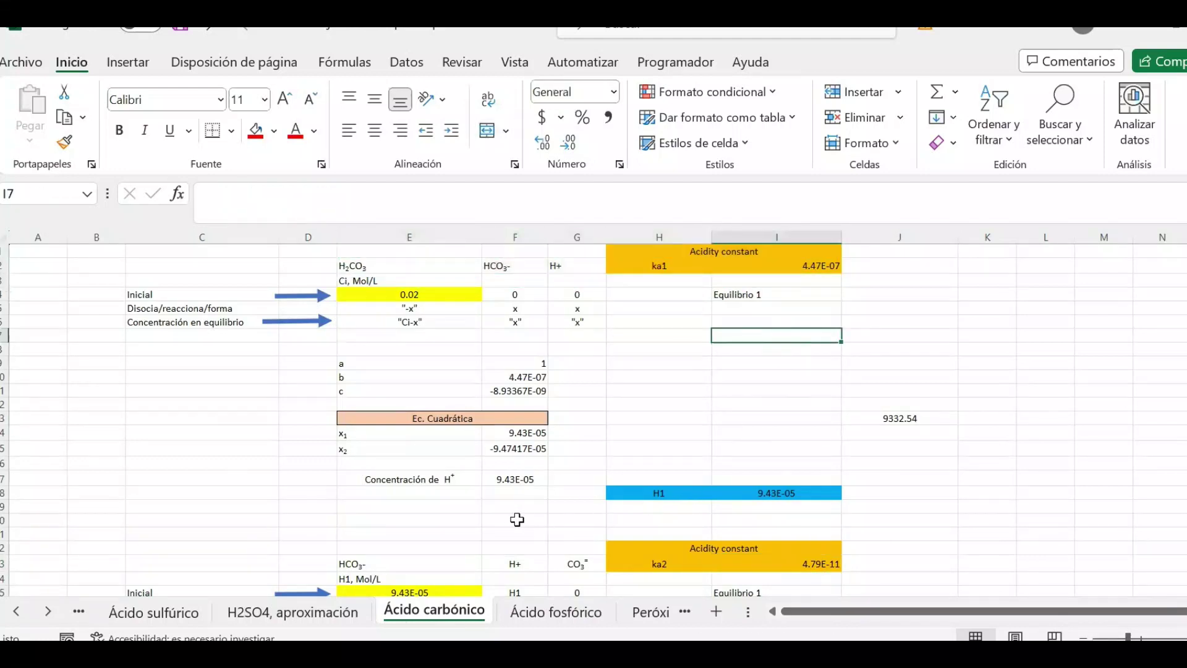
# - Label cell E19 as Ph and enter the formula =LOG10(F17) in F19 for the first equilibrium's H+ concentration
pyautogui.click(463, 508)
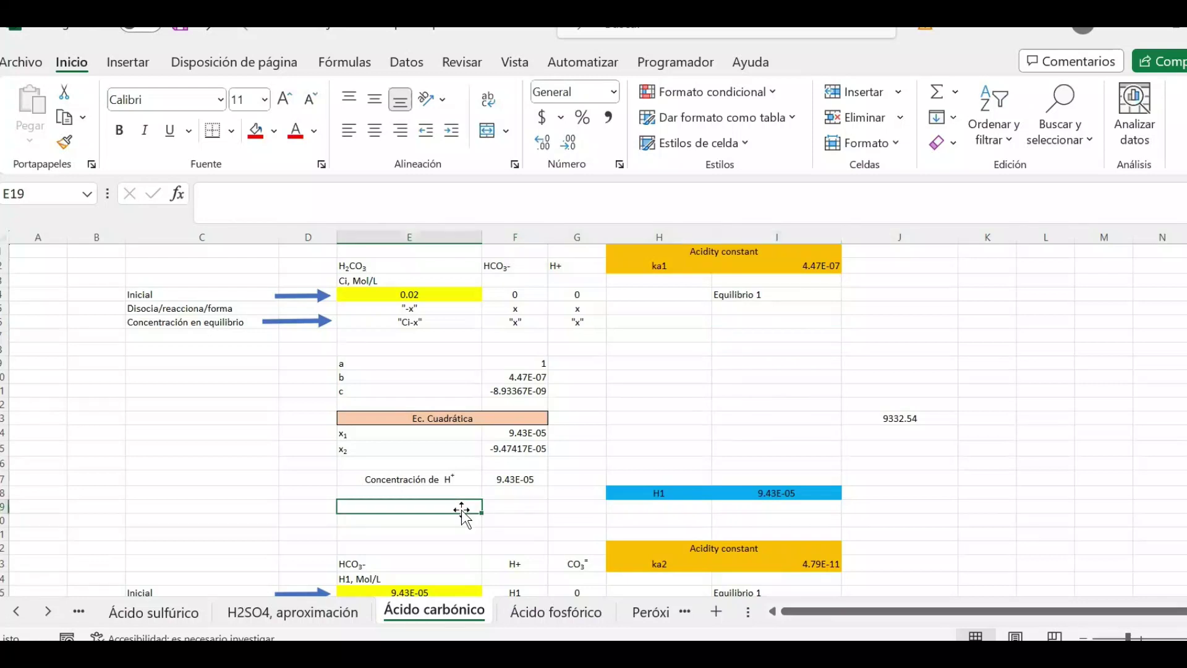
pyautogui.write('Ph')
pyautogui.press('Tab')
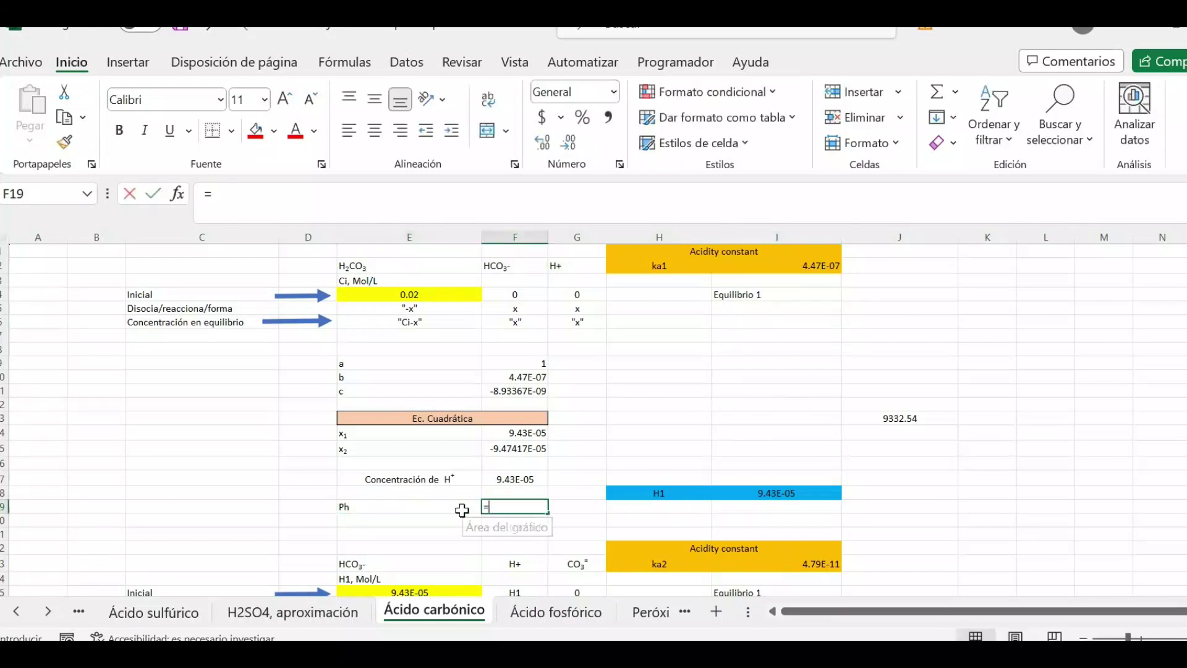
pyautogui.write('=')
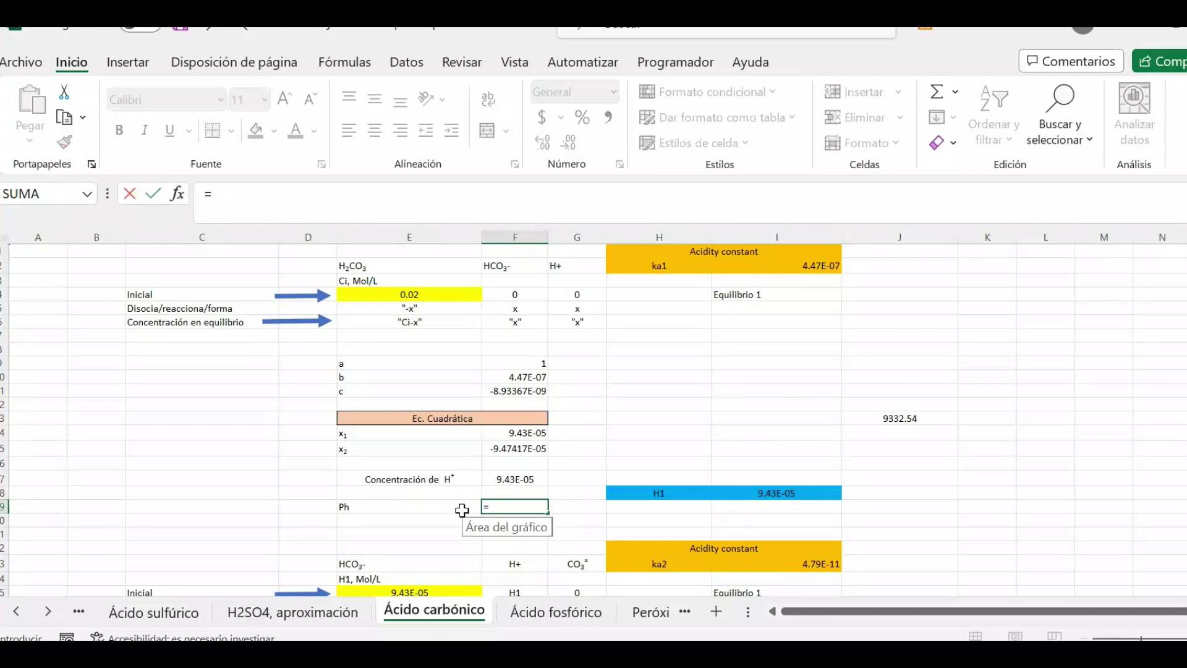
pyautogui.write('log')
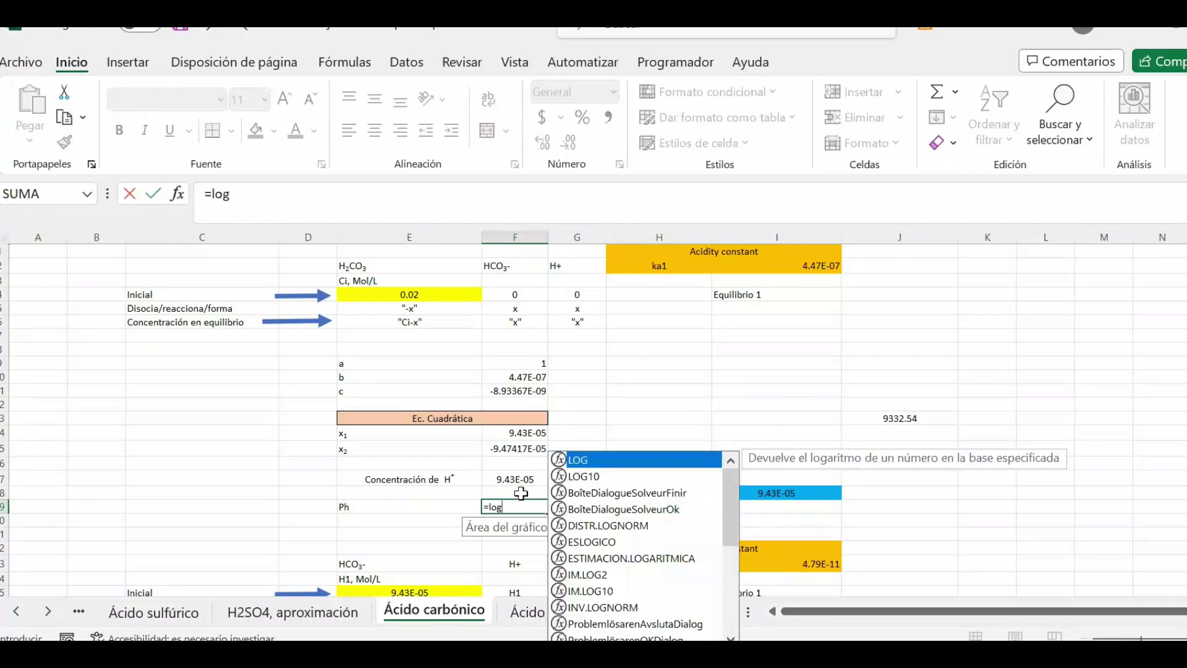
pyautogui.click(581, 477)
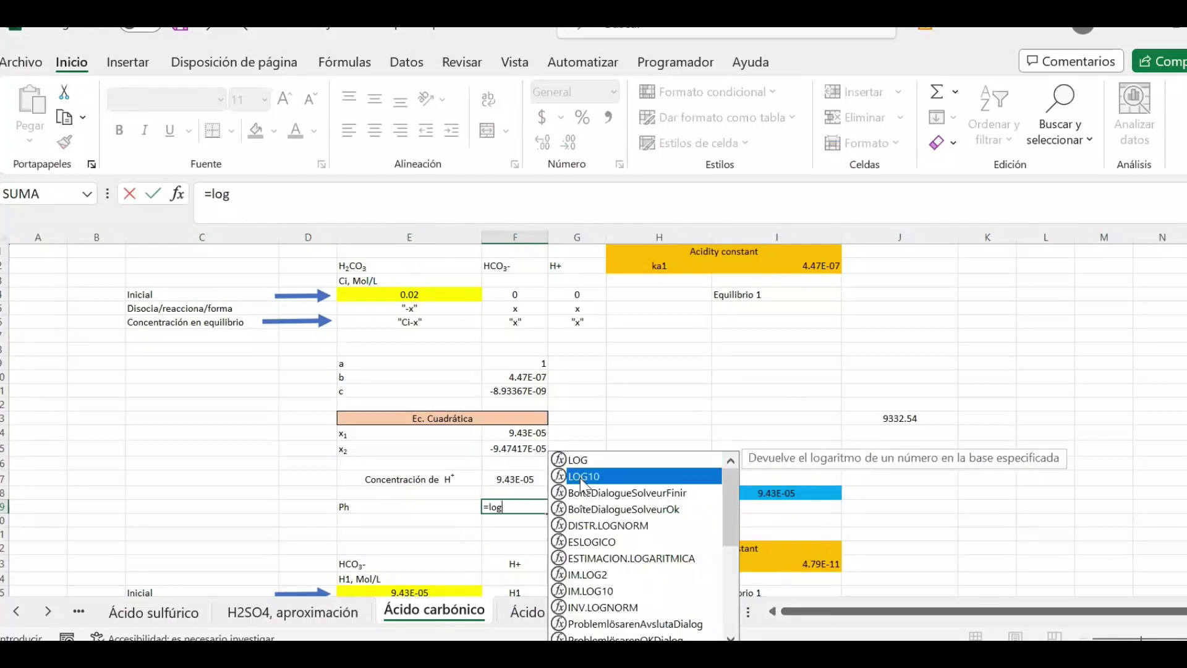
pyautogui.press('Tab')
pyautogui.click(530, 479)
pyautogui.write(')')
pyautogui.press('Return')
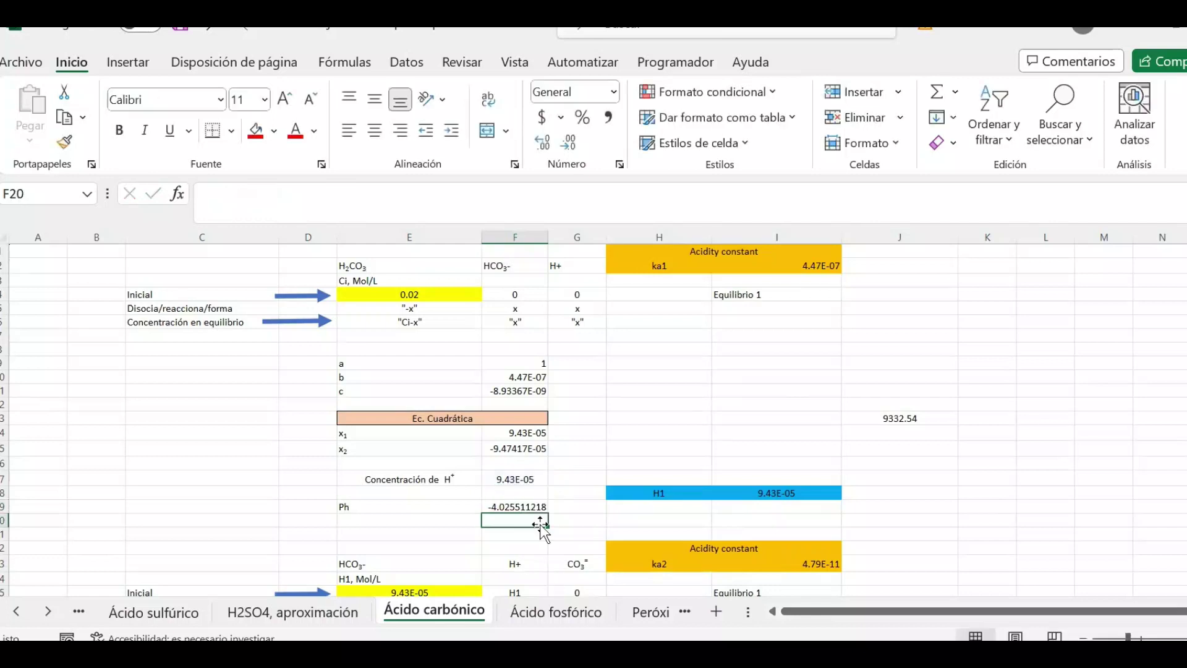
# - Negate the logarithm in F19 so the formula reads =-LOG10(F17)
pyautogui.click(529, 506)
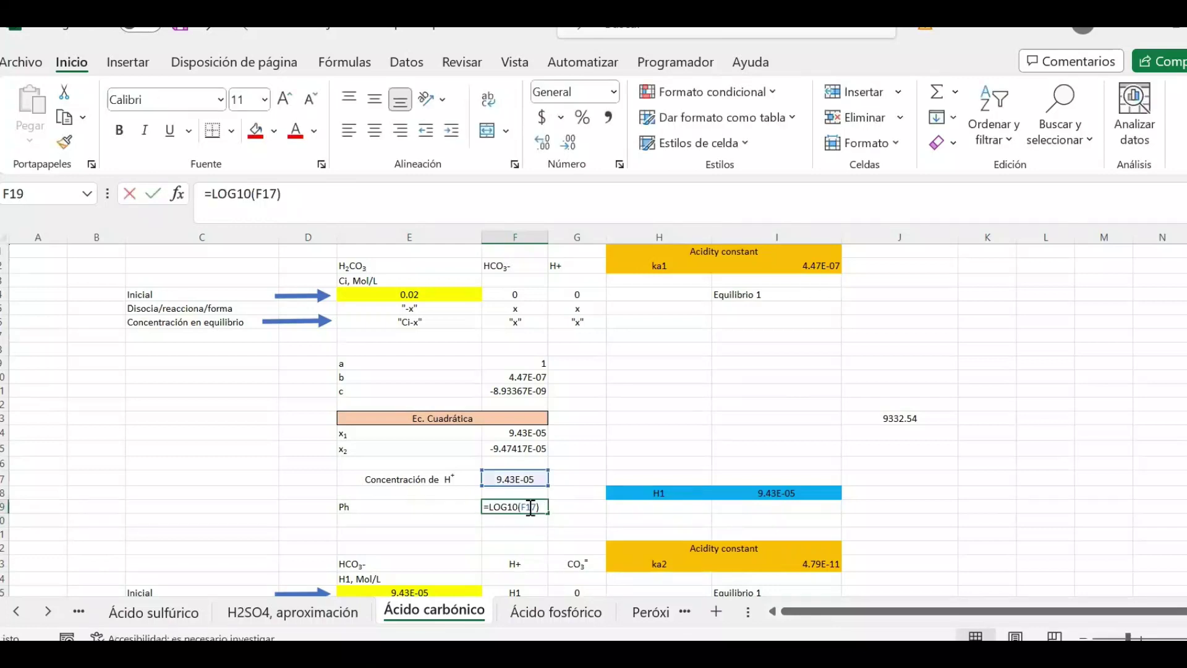
pyautogui.doubleClick(488, 507)
pyautogui.write('-')
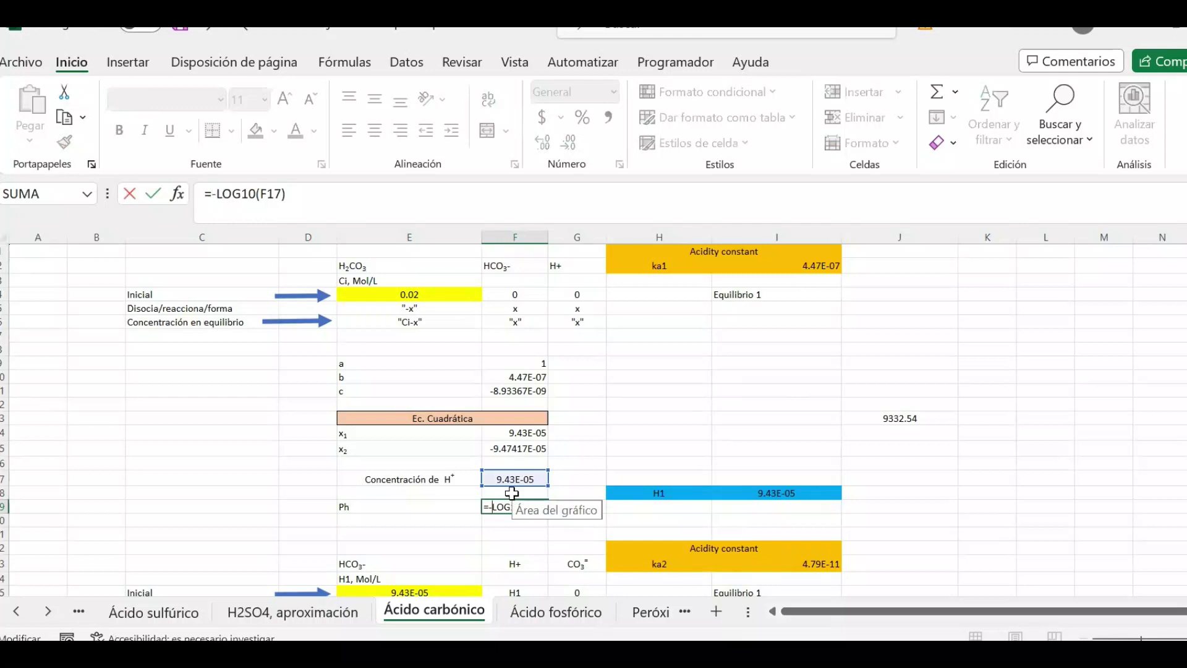
pyautogui.press('Return')
# - Compare the first equilibrium's pH with the total pH, and inspect the second equilibrium's H+ concentration and ka2 constant
pyautogui.scroll(-1, 556, 497)
pyautogui.scroll(-5, 550, 504)
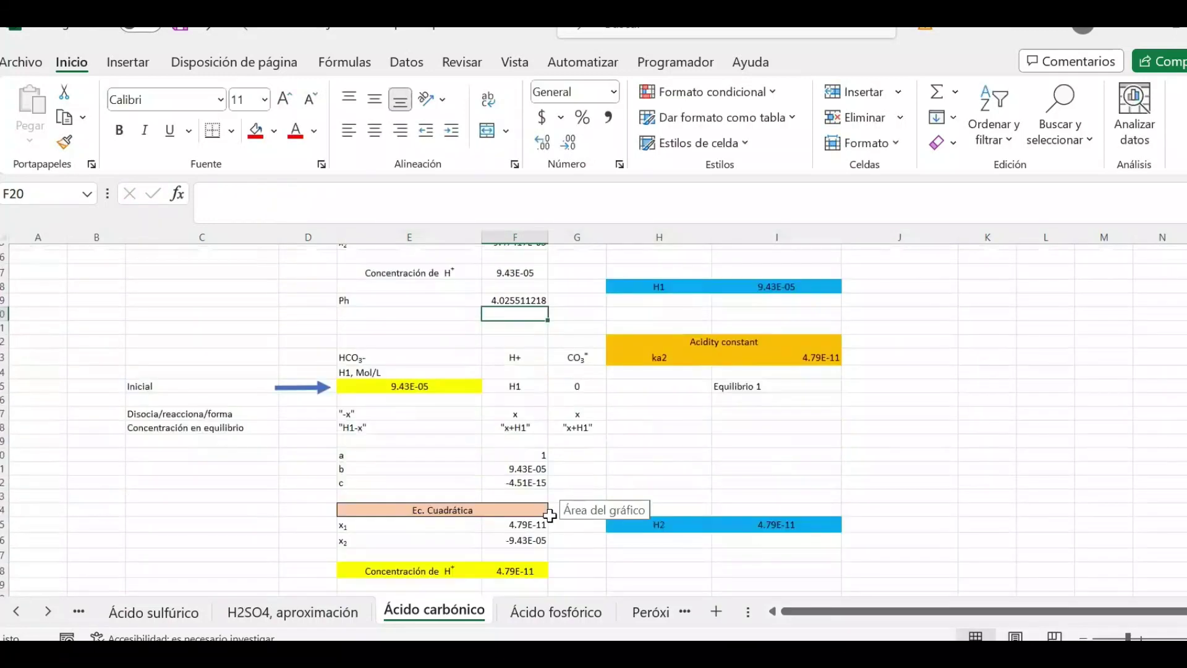
pyautogui.scroll(-2, 527, 553)
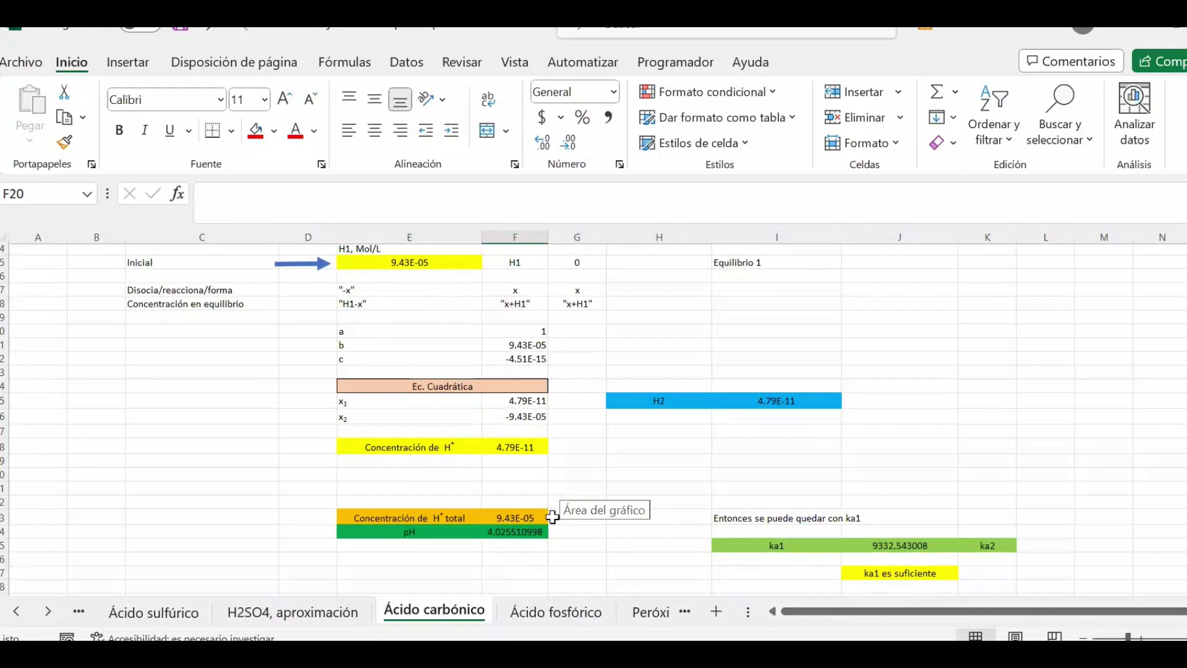
pyautogui.scroll(2, 552, 516)
pyautogui.click(539, 529)
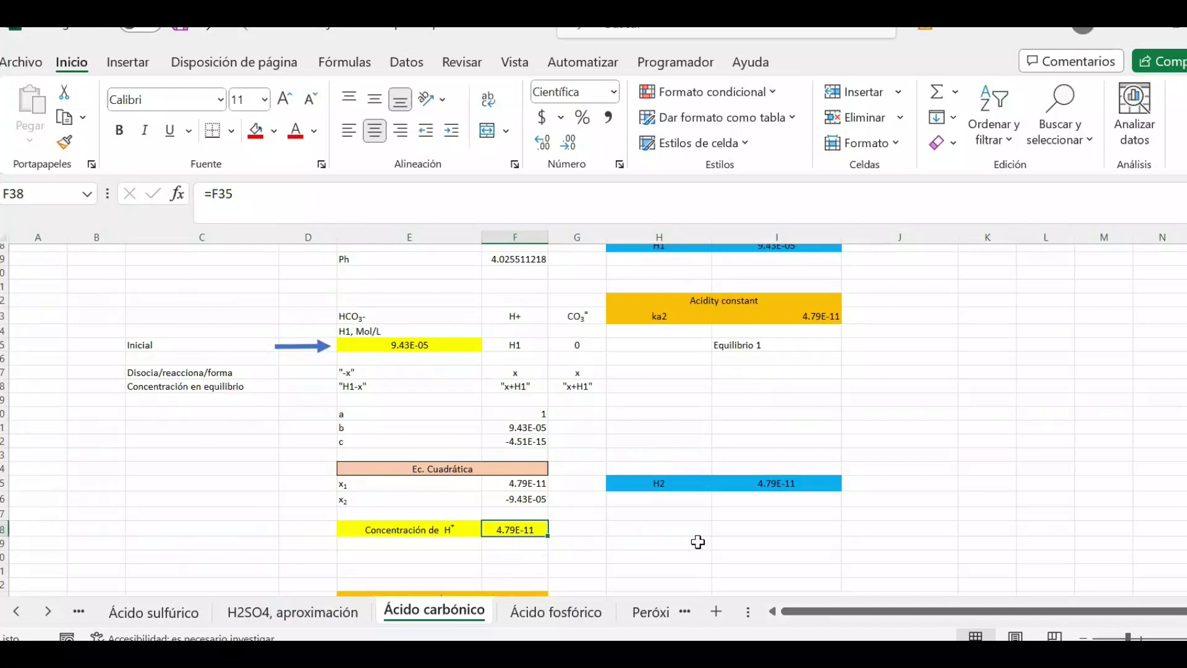
pyautogui.click(826, 309)
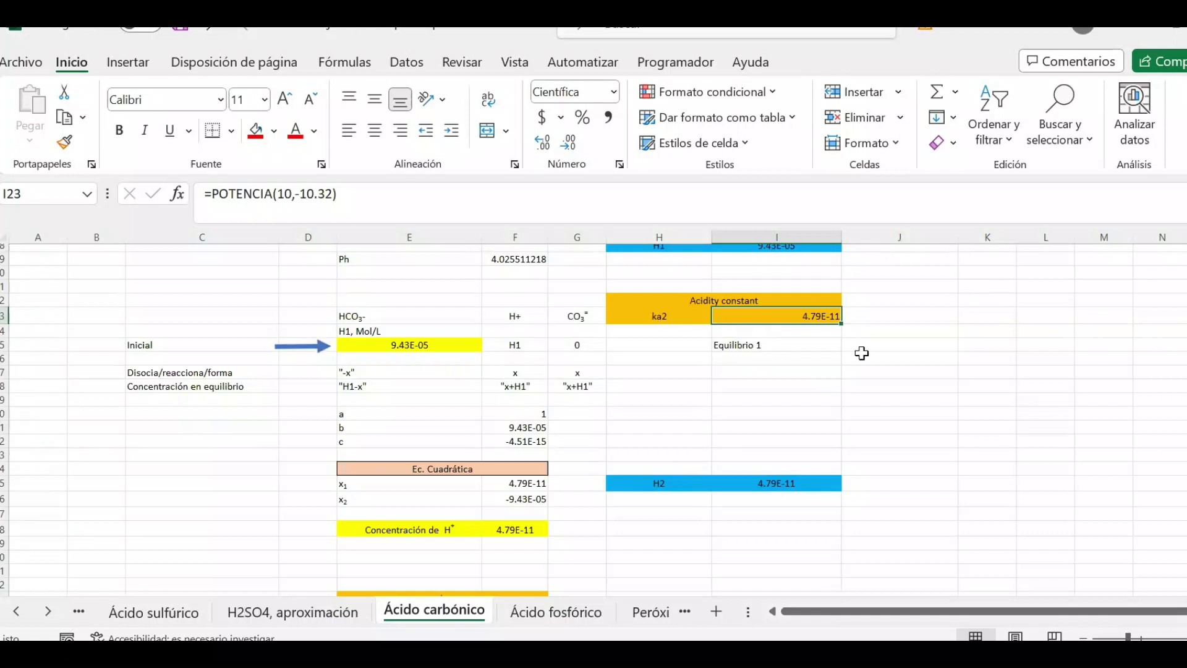
# - Examine the equilibrium concentrations of HCO3- and CO3=, the mass balance in g/L, and the total and charged species balances
pyautogui.scroll(-10, 578, 476)
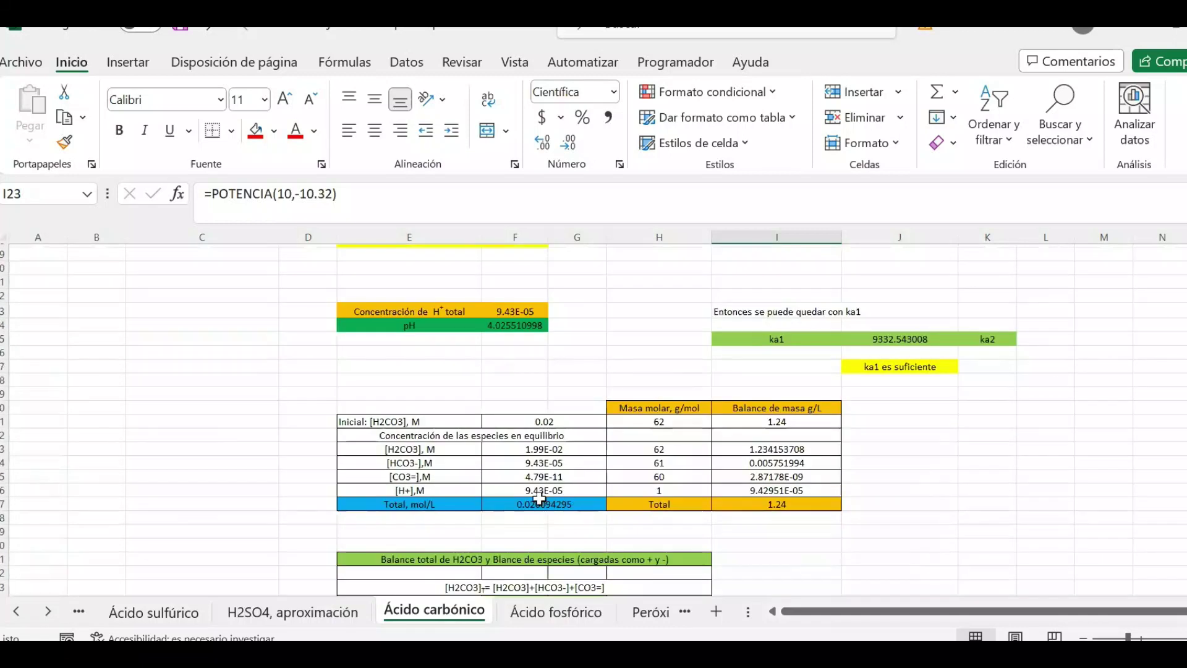
pyautogui.click(532, 464)
pyautogui.click(562, 477)
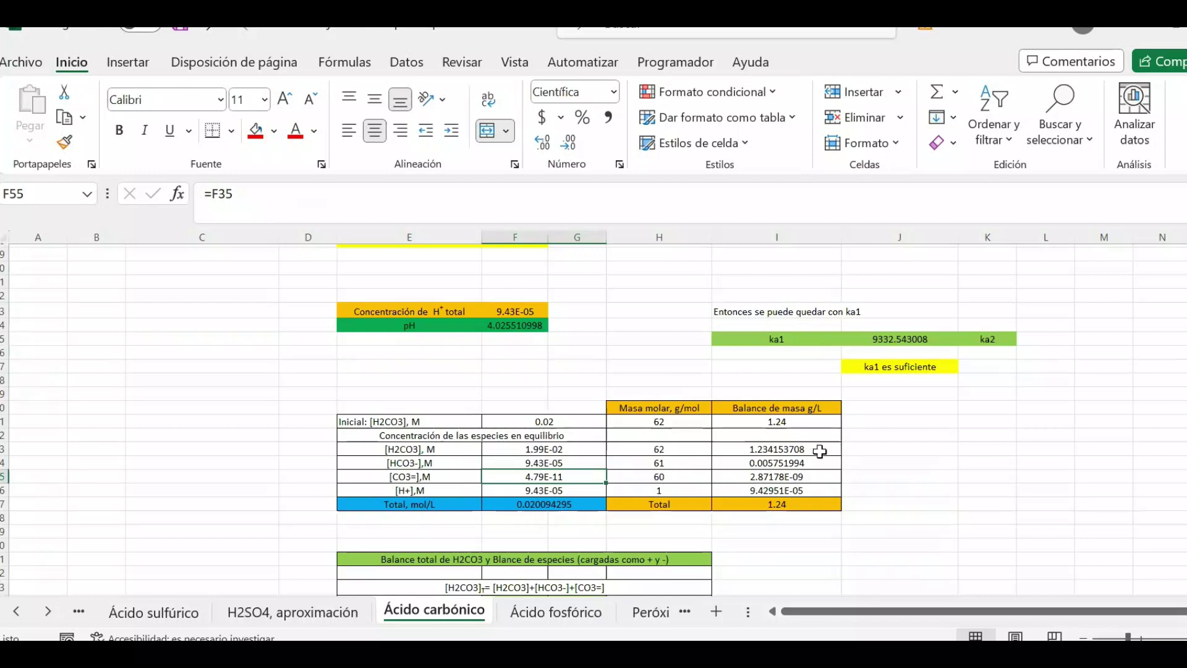
pyautogui.click(817, 425)
pyautogui.click(797, 507)
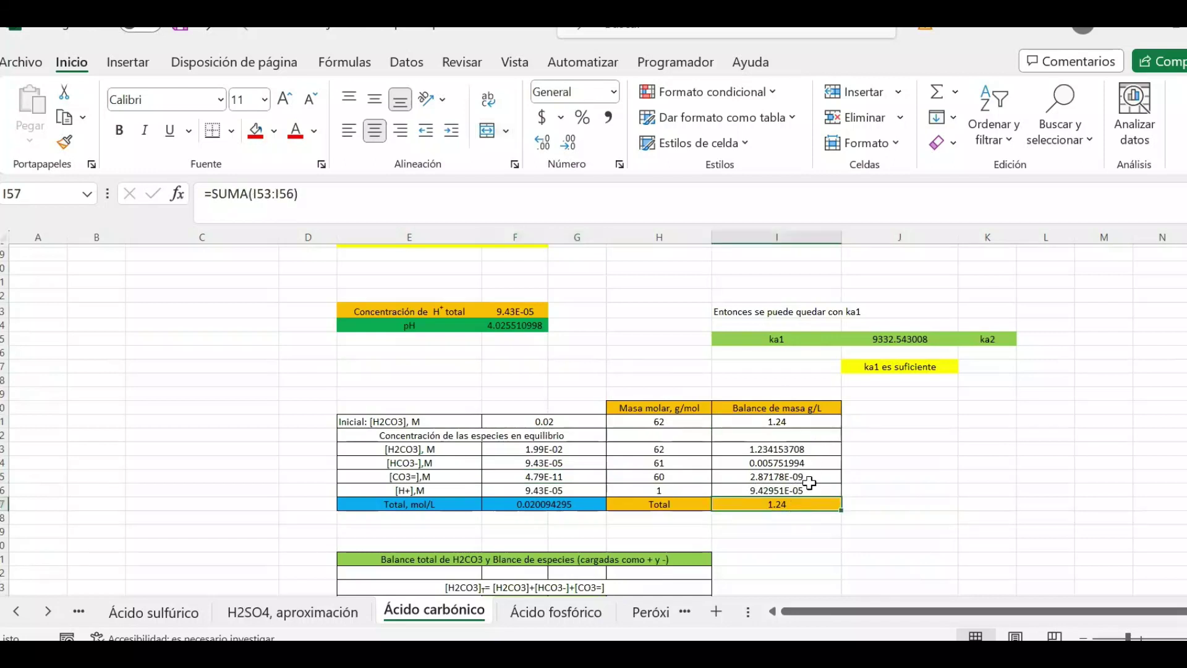
pyautogui.scroll(-1, 803, 495)
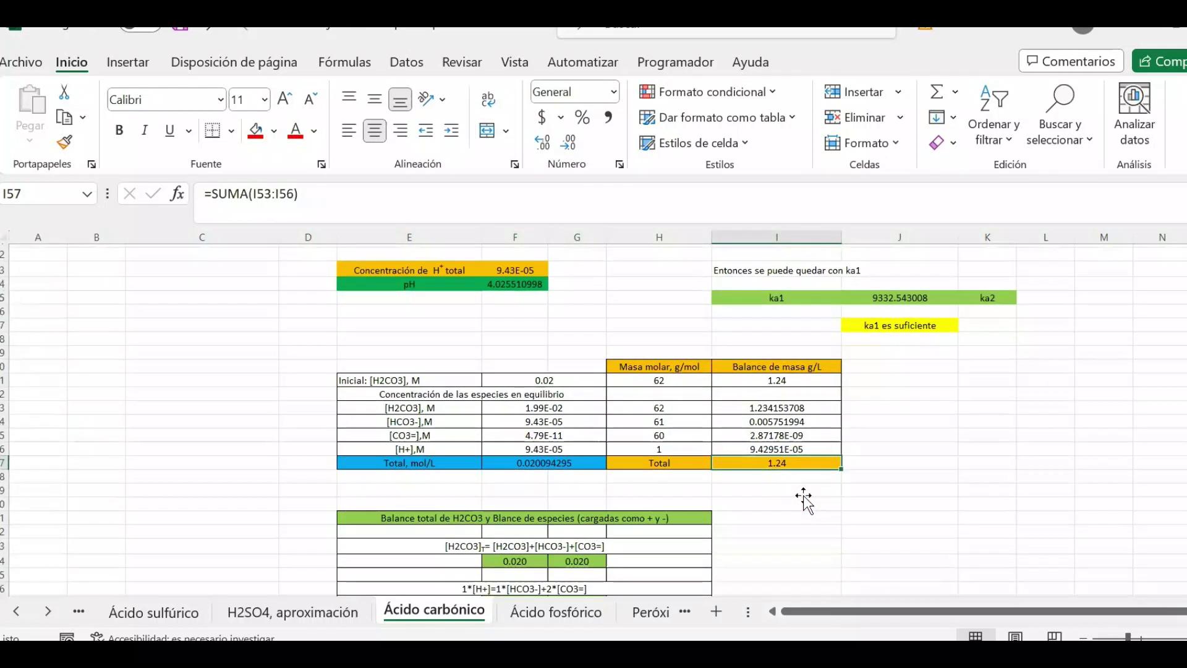
pyautogui.scroll(-2, 803, 498)
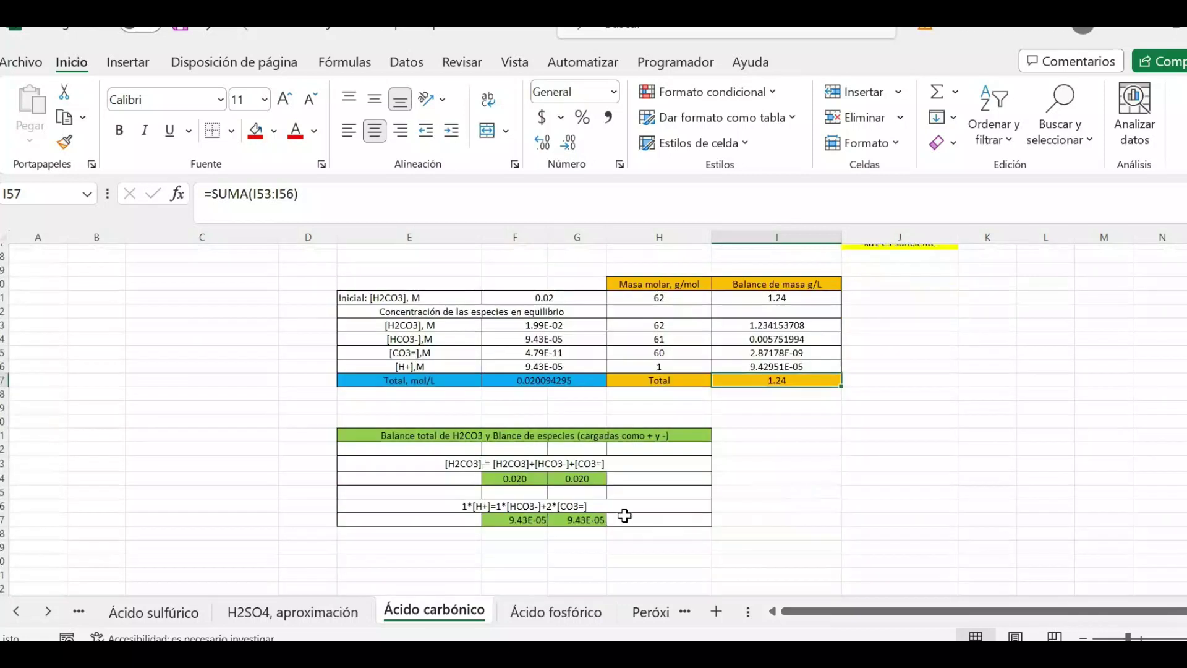
# - Select the range I45:K47 with the ka1/ka2 ratio and the "ka1 es suficiente" conclusion to point it out
pyautogui.scroll(4, 545, 513)
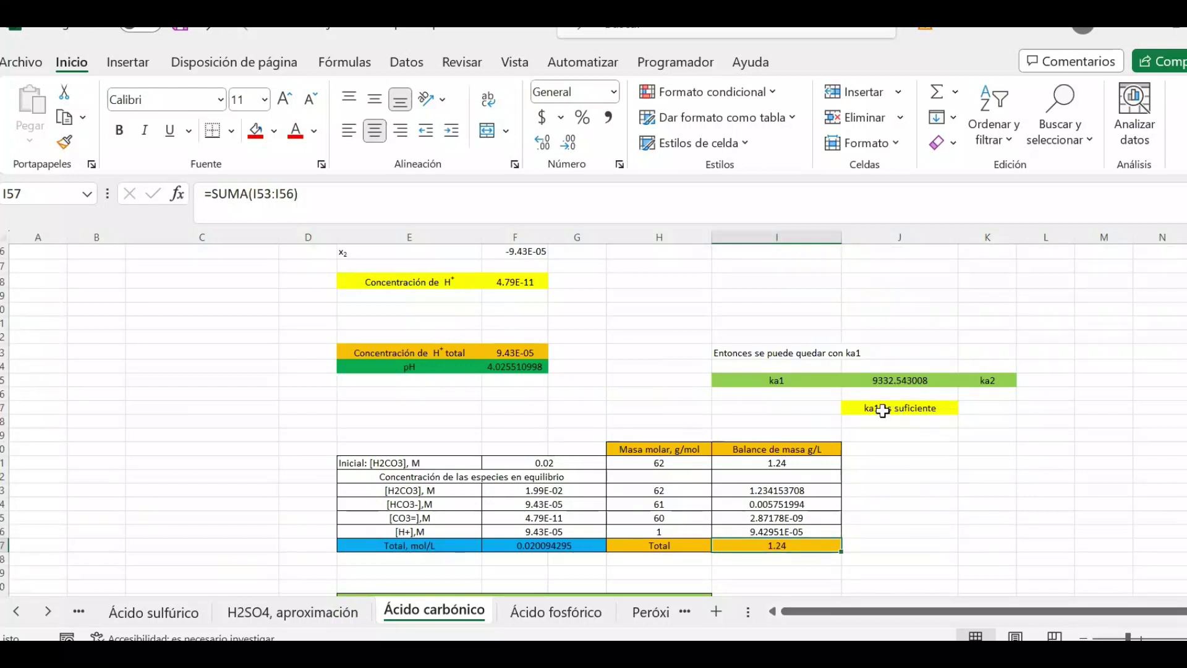
pyautogui.moveTo(808, 384); pyautogui.dragTo(1004, 410)
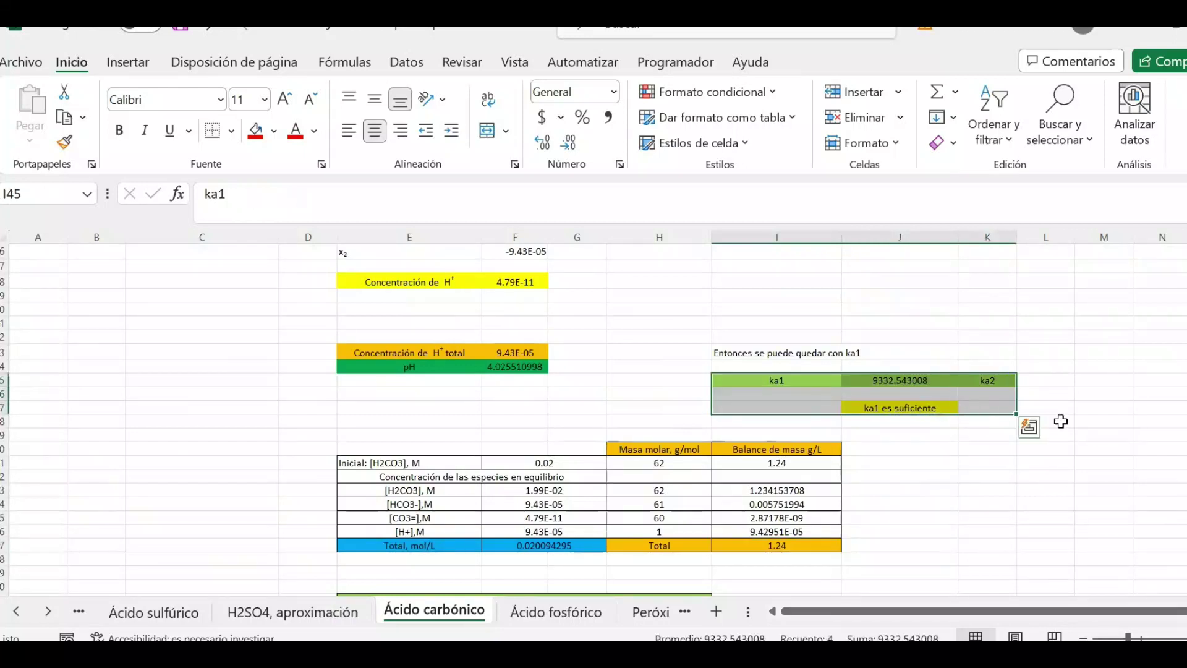
pyautogui.click(1084, 419)
# - Set the initial H2CO3 concentration in cell E4 to 0.5 mol/L
pyautogui.scroll(8, 1084, 419)
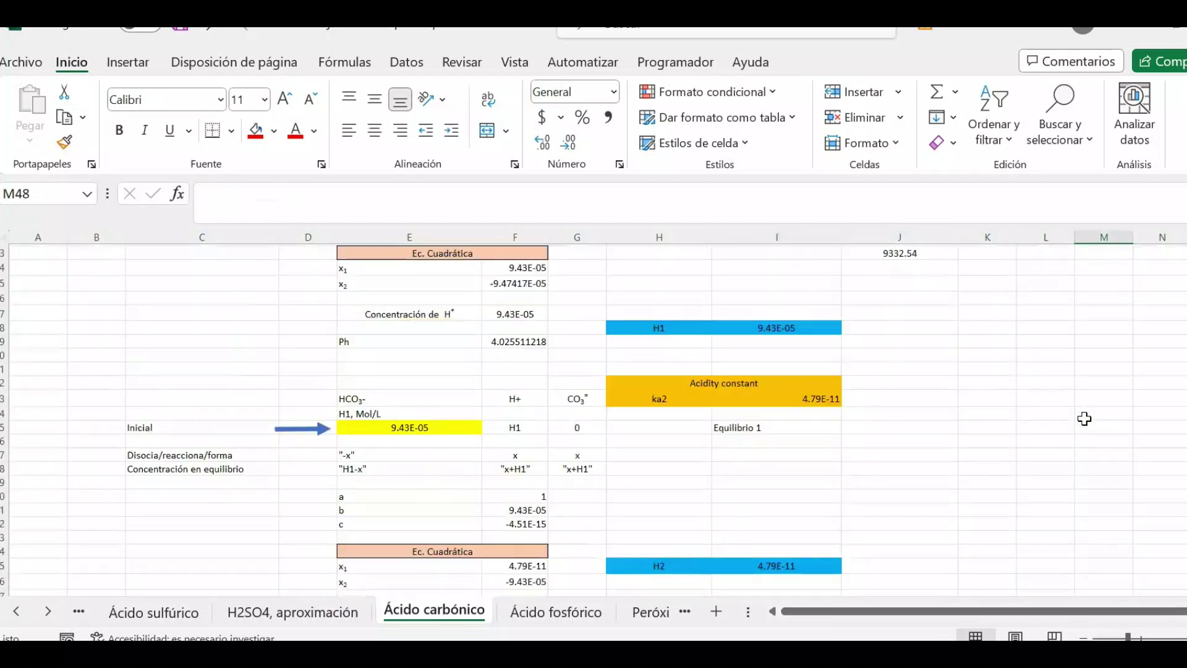
pyautogui.scroll(-2, 1084, 419)
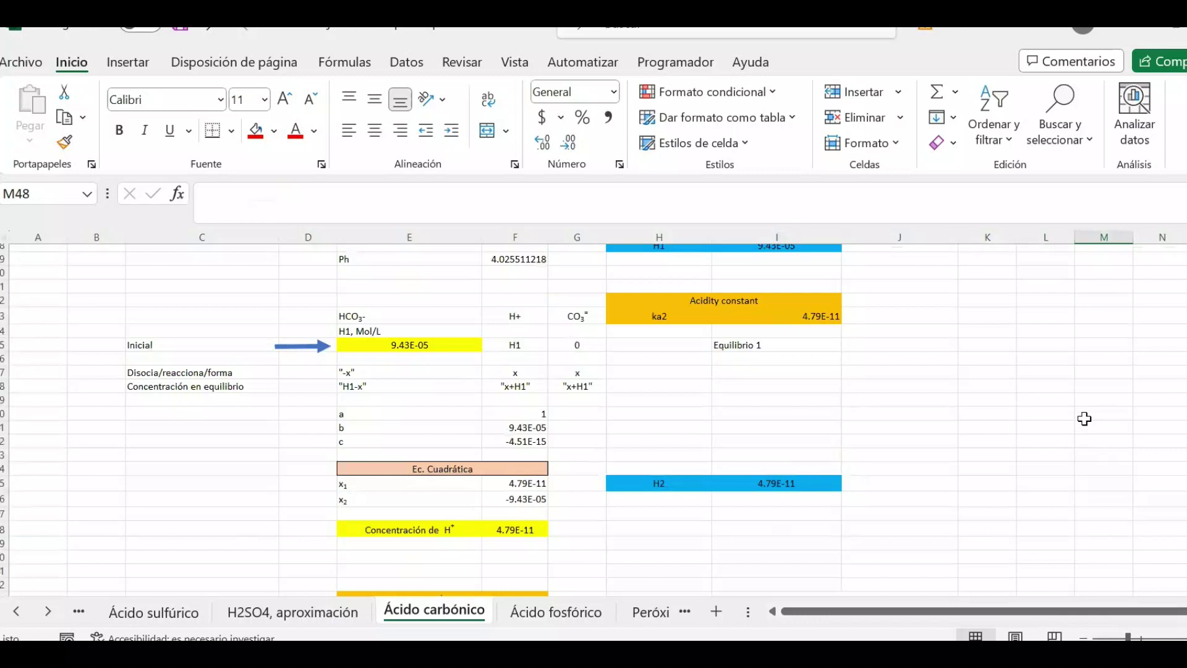
pyautogui.scroll(6, 1084, 419)
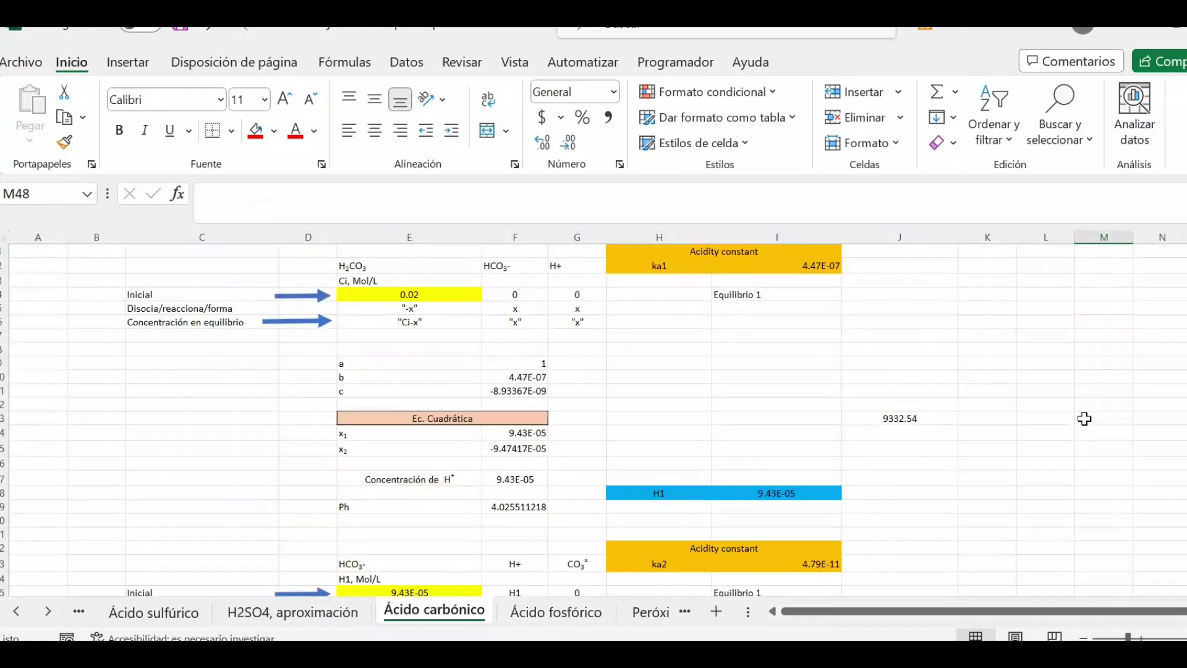
pyautogui.click(416, 293)
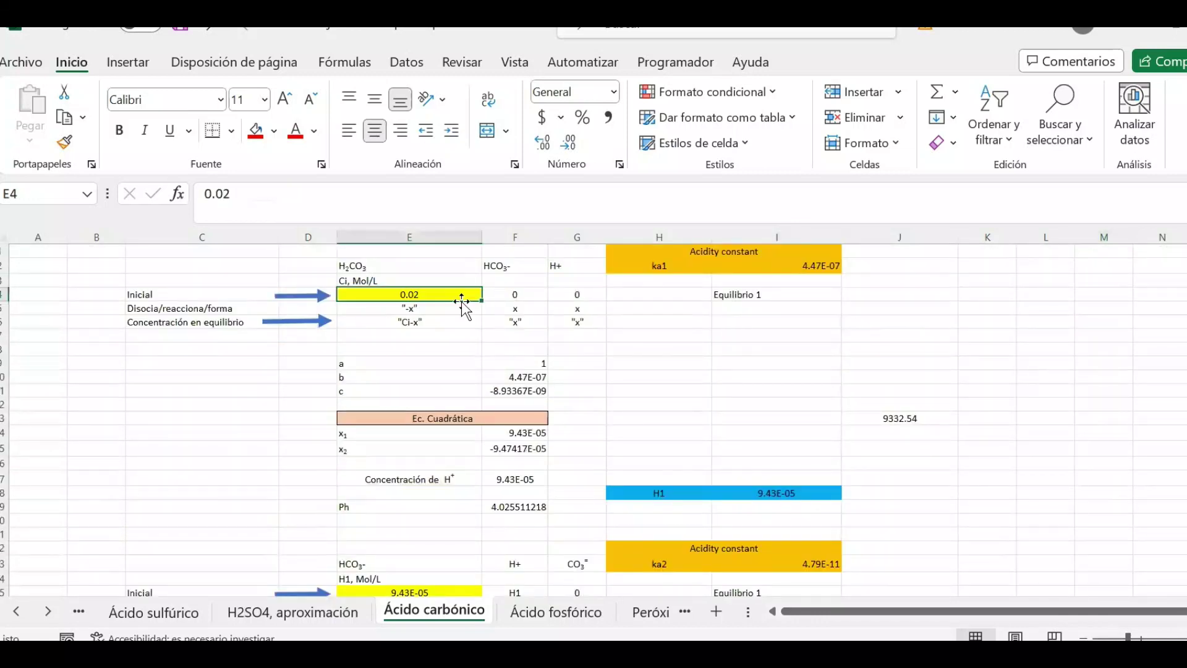
pyautogui.write('0')
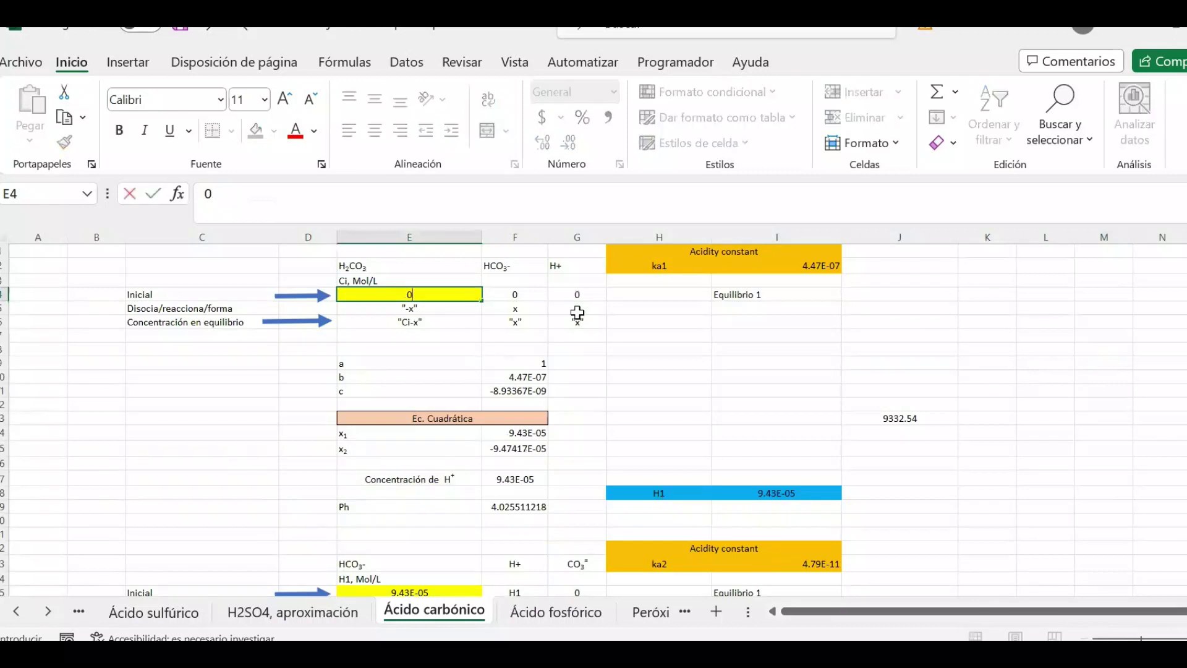
pyautogui.write('.5')
pyautogui.press('Return')
# - Compare the recalculated H+ concentration of the second equilibrium and the pH formulas in F19 and F44
pyautogui.scroll(-6, 587, 396)
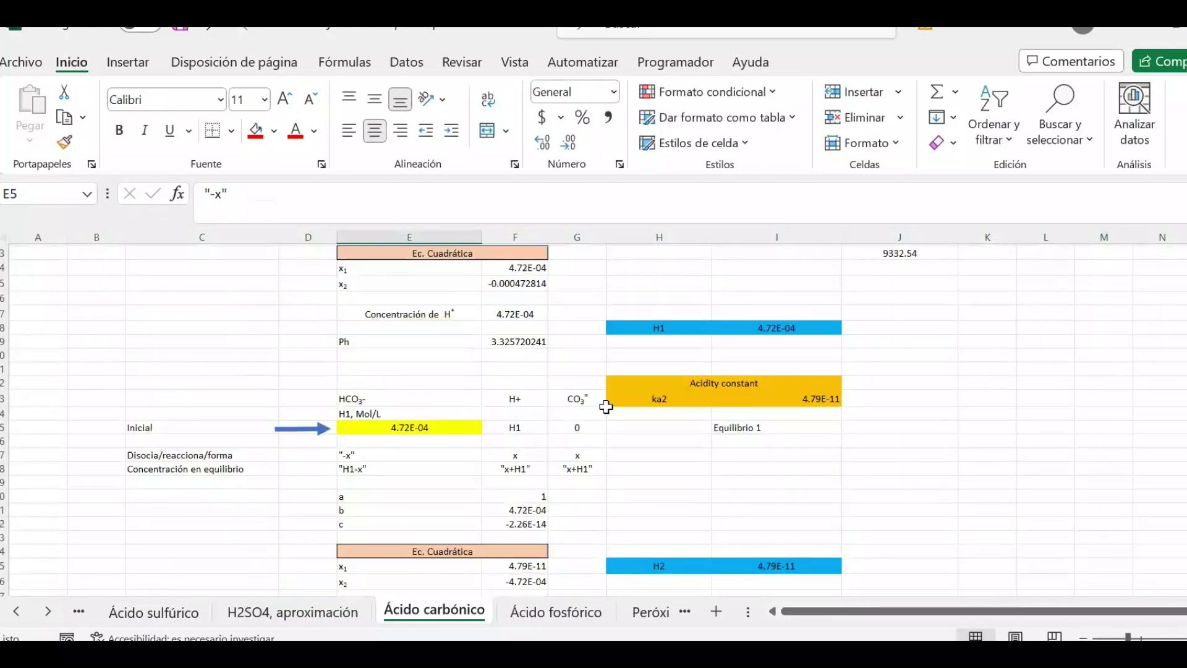
pyautogui.scroll(-1, 615, 423)
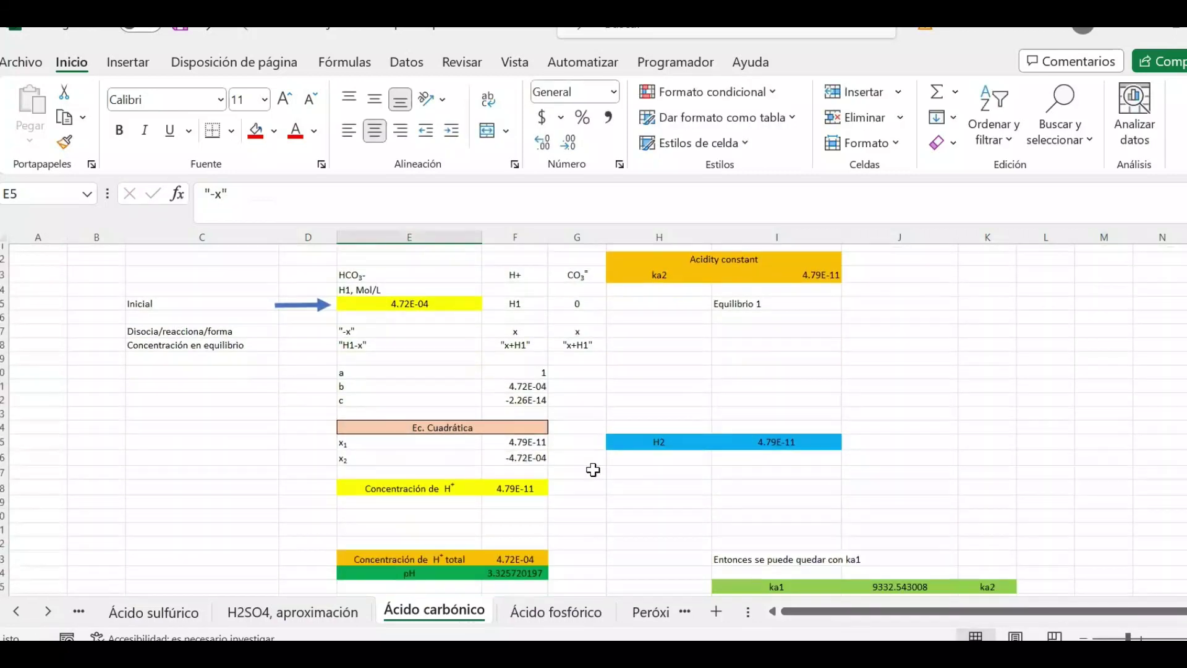
pyautogui.click(526, 446)
pyautogui.click(518, 488)
pyautogui.scroll(2, 504, 426)
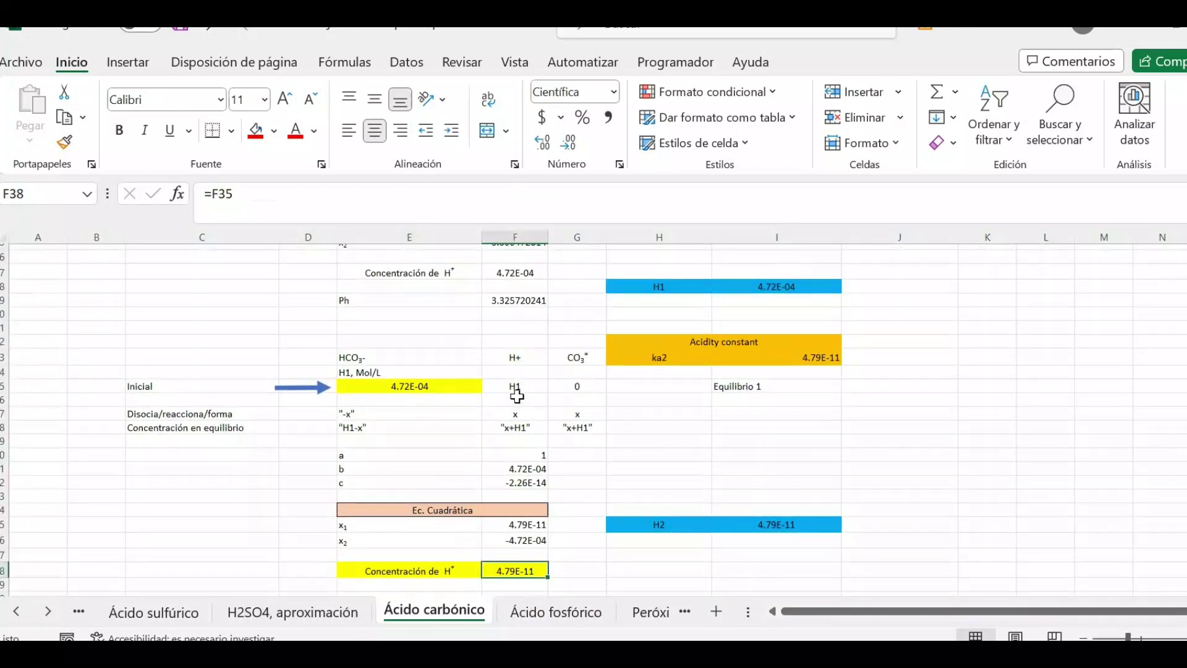
pyautogui.scroll(2, 525, 390)
pyautogui.scroll(-1, 518, 311)
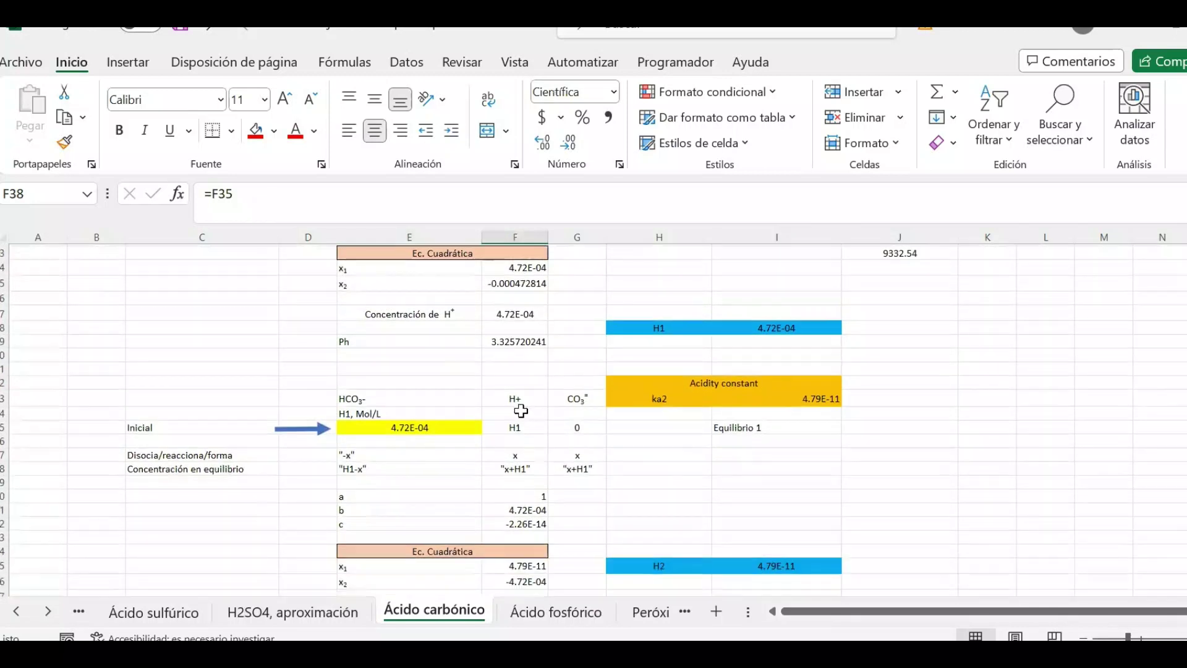
pyautogui.click(523, 341)
pyautogui.scroll(-4, 528, 445)
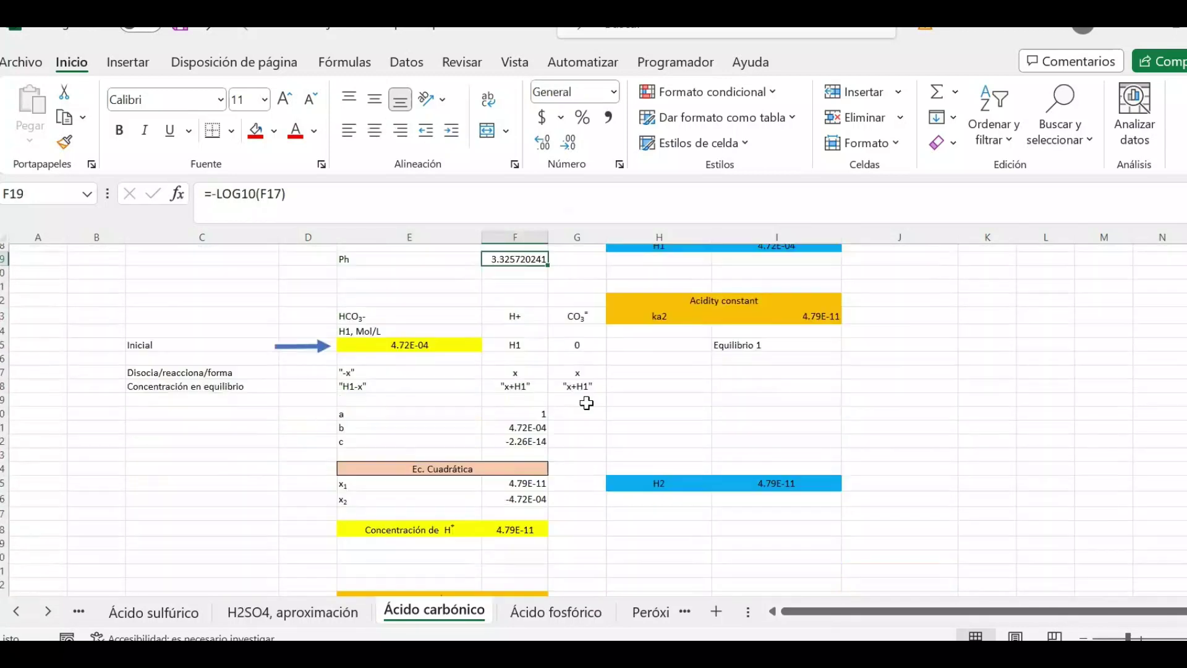
pyautogui.click(527, 532)
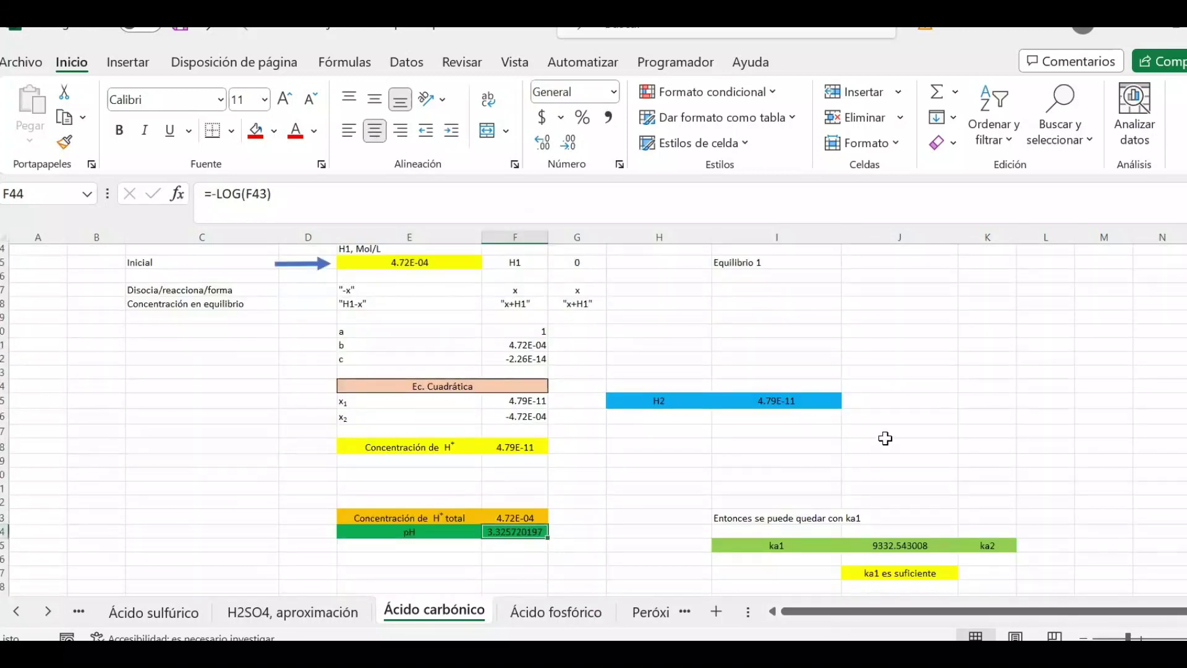
# - Undo the last change to the initial H2CO3 concentration in E4
pyautogui.scroll(7, 885, 438)
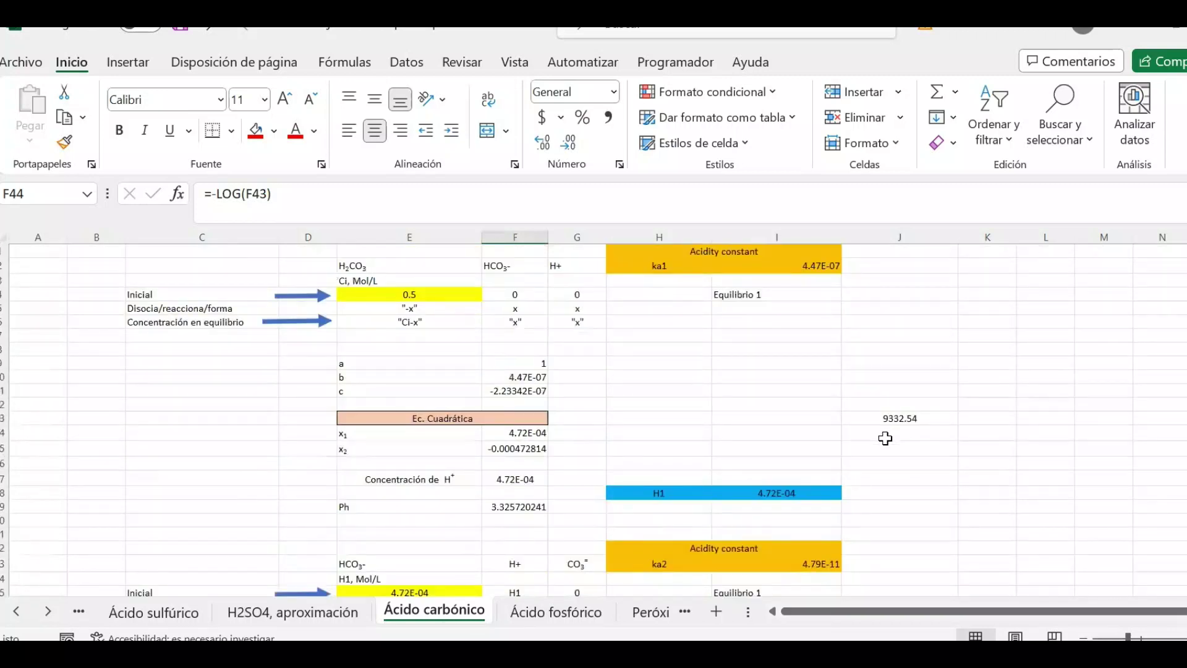
pyautogui.hotkey('ctrl', 'z')
pyautogui.scroll(1, 464, 339)
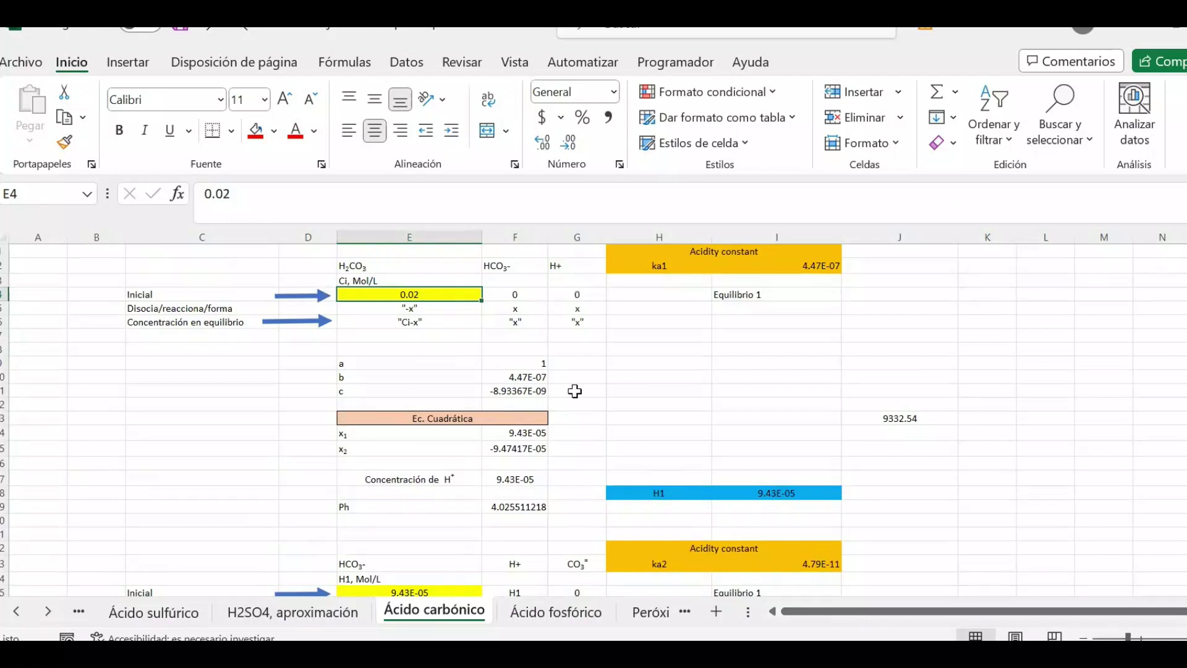
# - Open the Peróxido de hidrógeno sheet and move it ahead of the Ácido fosfórico sheet
pyautogui.click(651, 615)
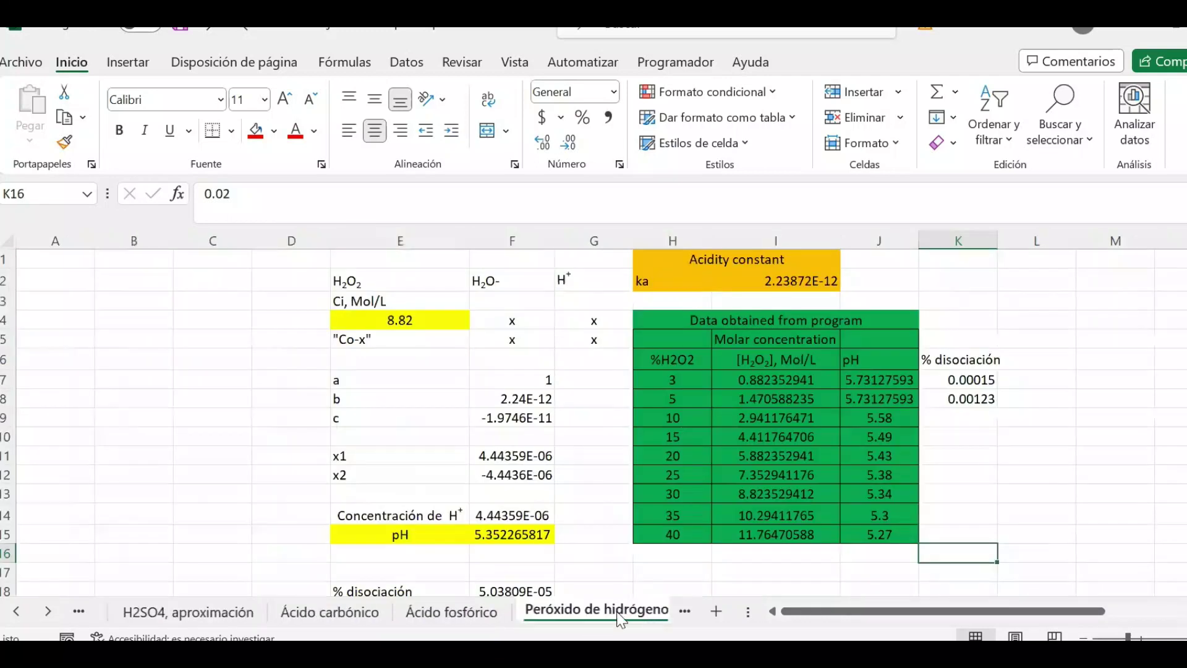
pyautogui.moveTo(395, 615)
pyautogui.mouseDown()
pyautogui.moveTo(448, 613)
pyautogui.moveTo(413, 615)
pyautogui.mouseUp()
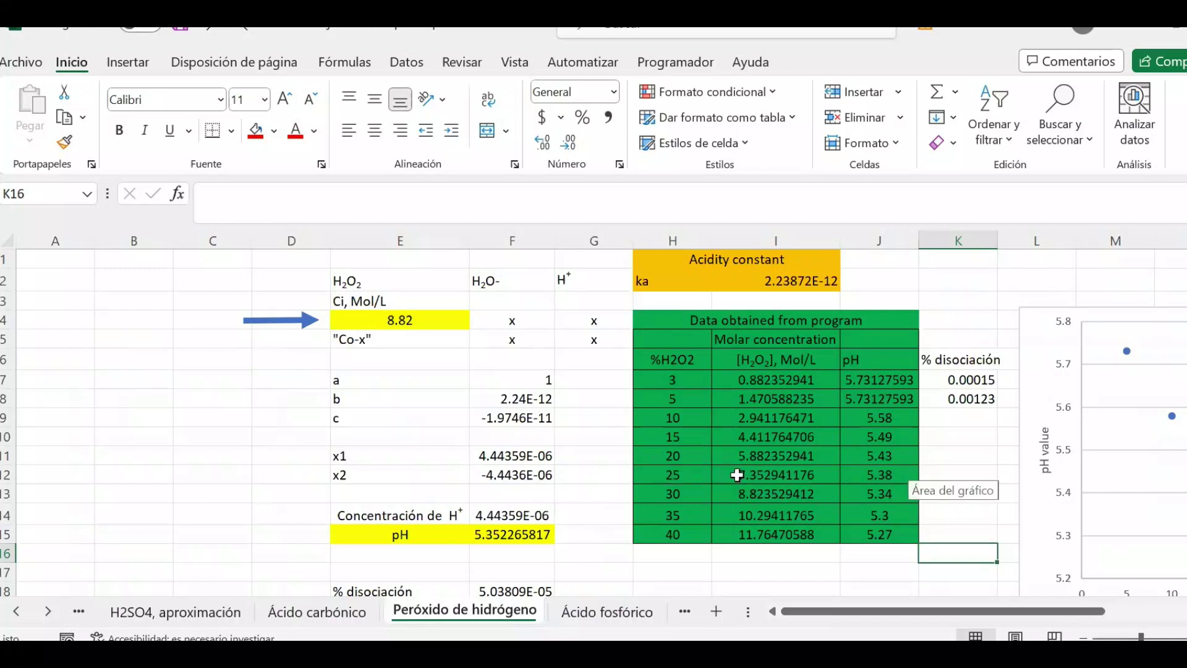
# - Select the 3 %H2O2 row from H7 to J7 to examine its molar concentration and pH
pyautogui.click(694, 380)
pyautogui.moveTo(694, 380); pyautogui.dragTo(868, 382)
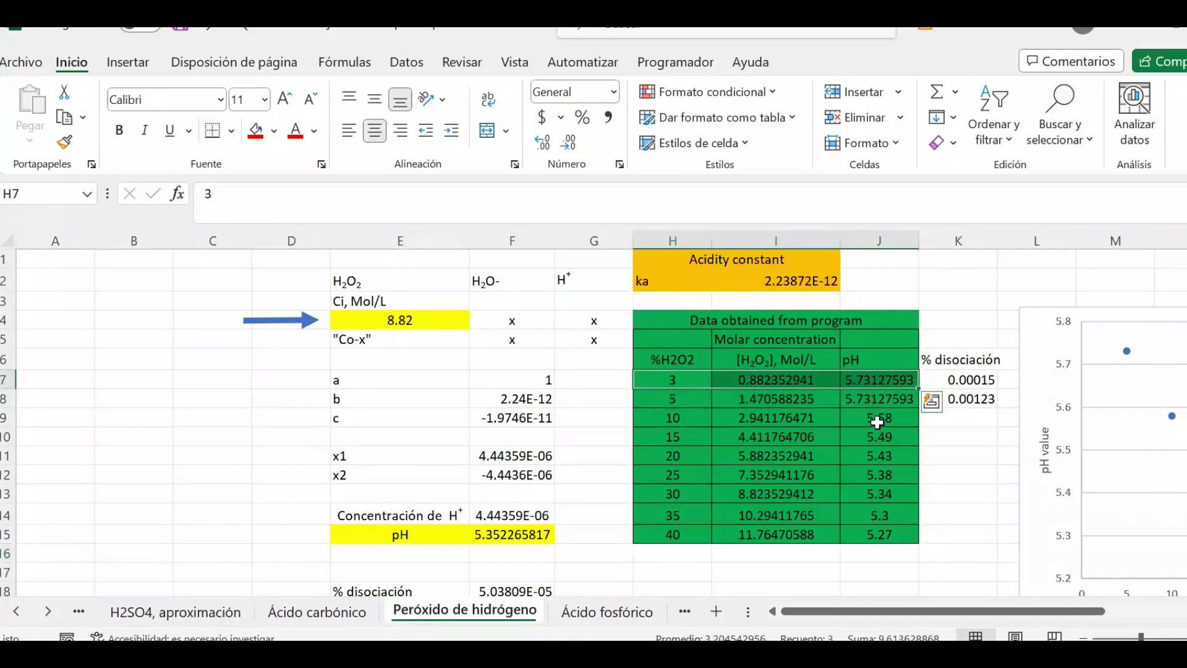
# - Examine the molar concentration formula in I7 and its 3 %H2O2 source value in H7
pyautogui.click(805, 379)
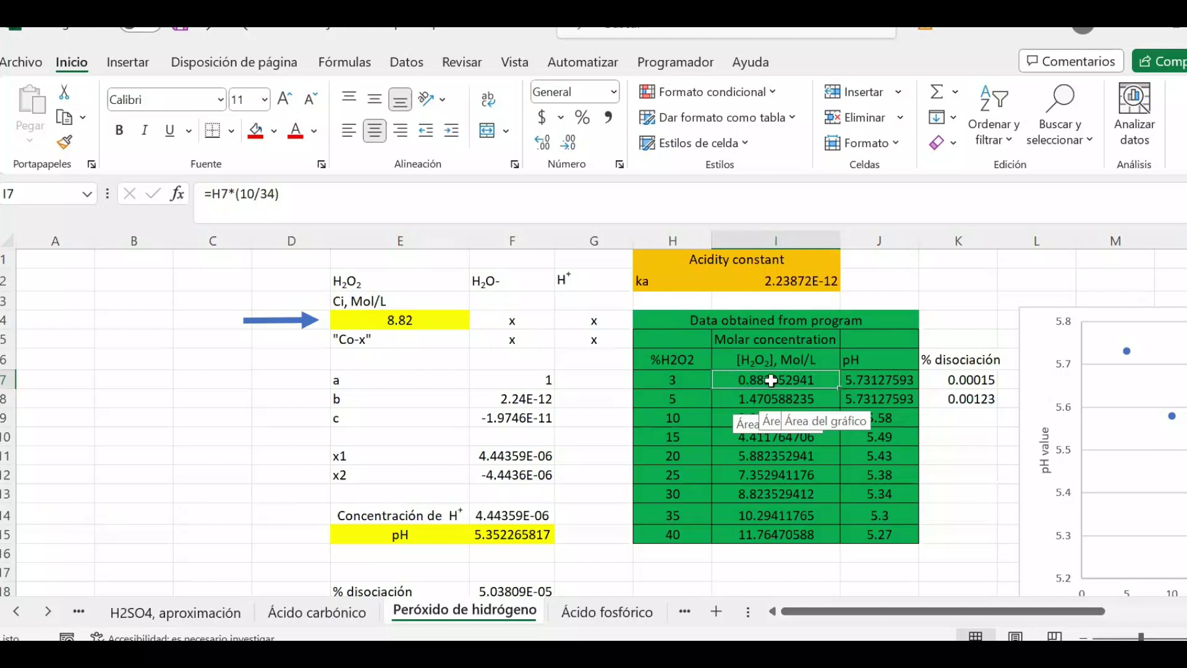
pyautogui.click(699, 382)
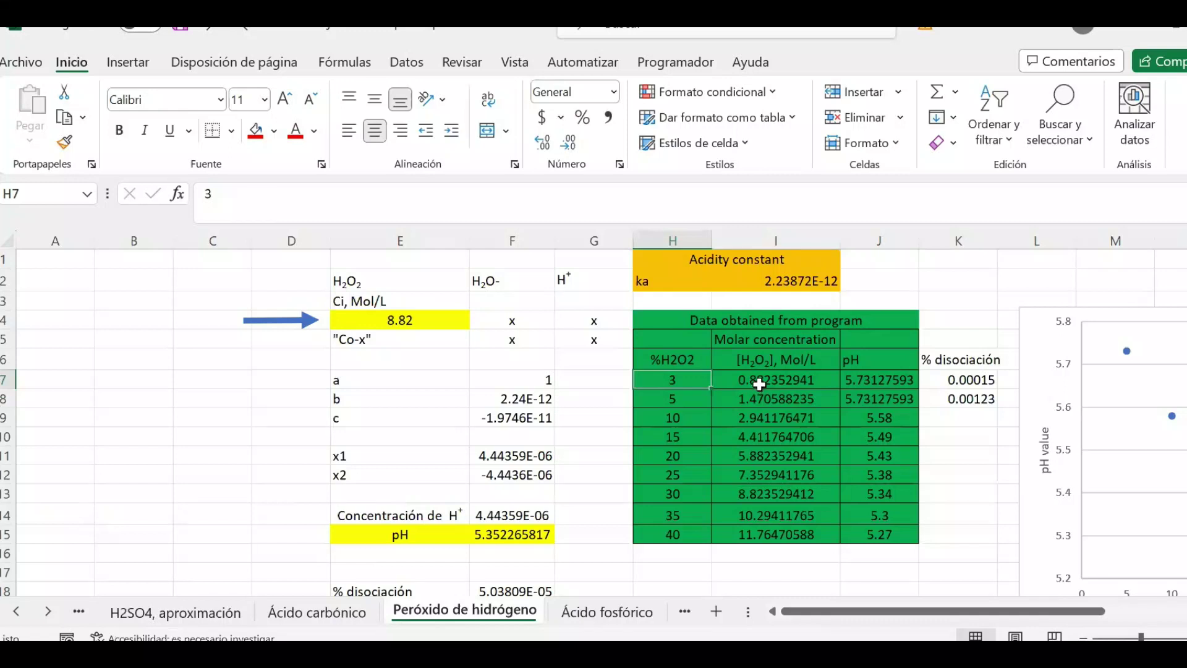
pyautogui.click(759, 384)
# - Open the Ácido acético sheet and compare the molar concentration formula in G11 with its %p/v value in F11
pyautogui.click(79, 612)
pyautogui.click(154, 617)
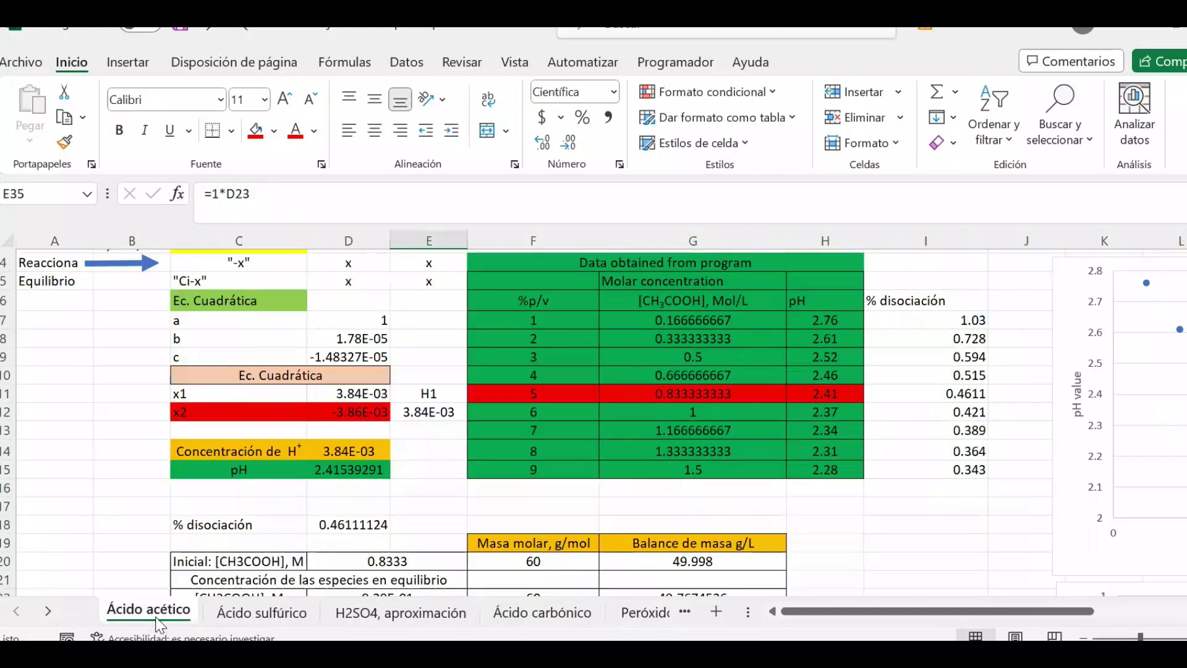
pyautogui.click(693, 395)
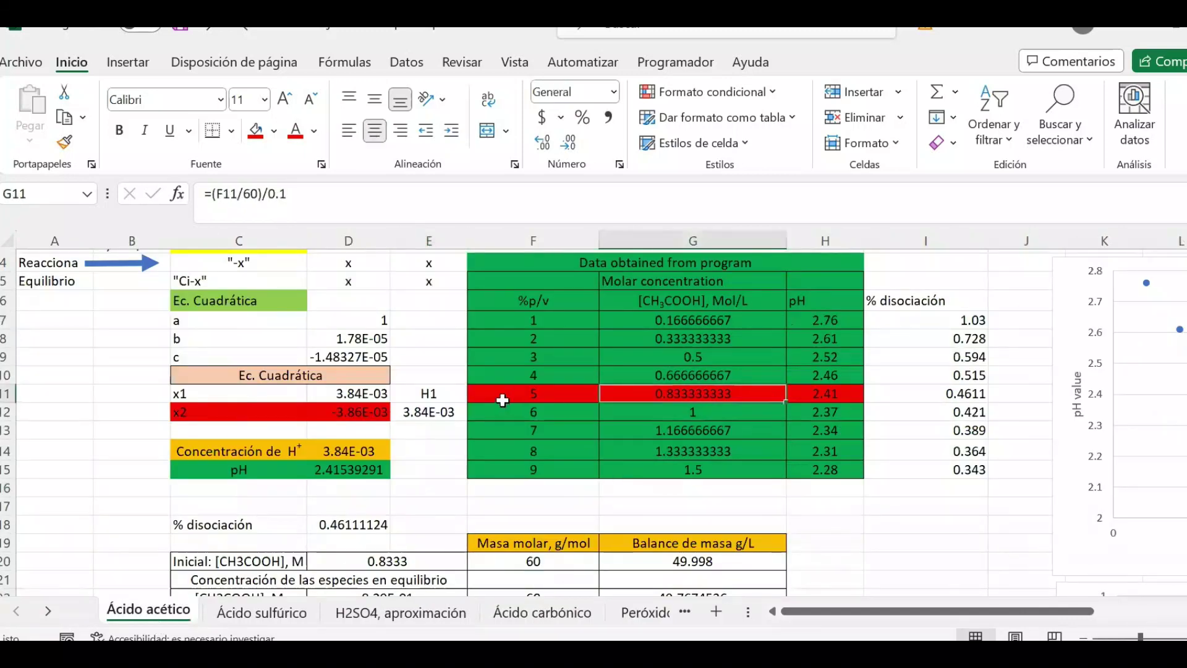
pyautogui.click(524, 390)
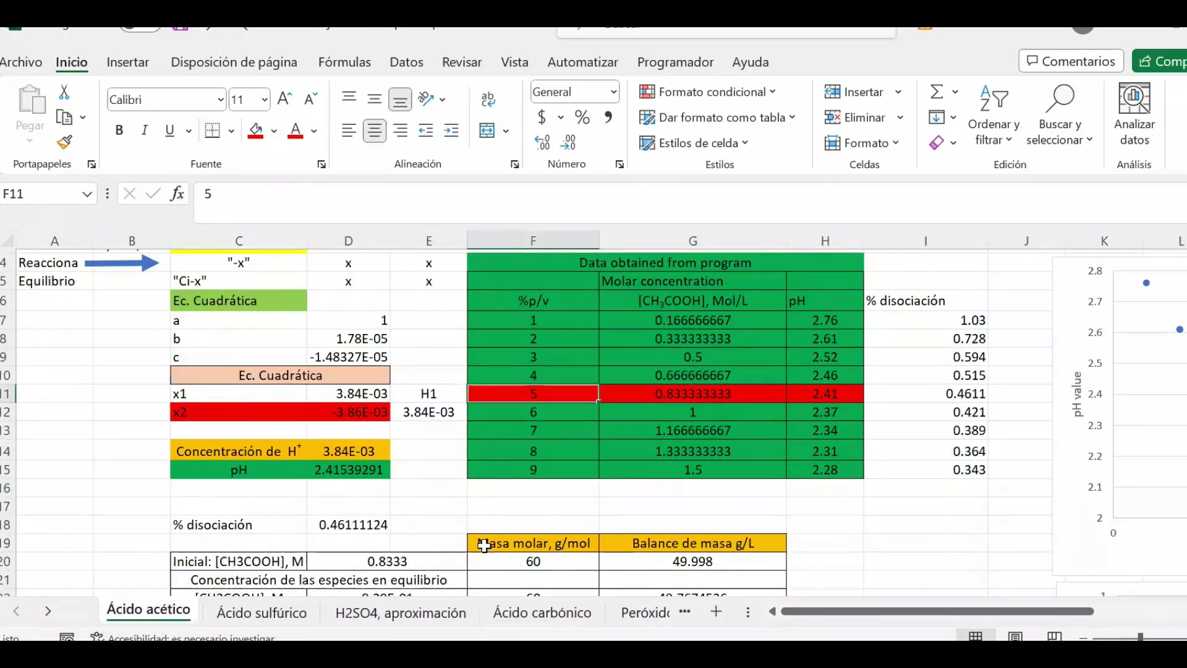
# - Return to the Peróxido de hidrógeno sheet and examine the acidity constant formula in I2 and the pH formula in F15
pyautogui.click(644, 615)
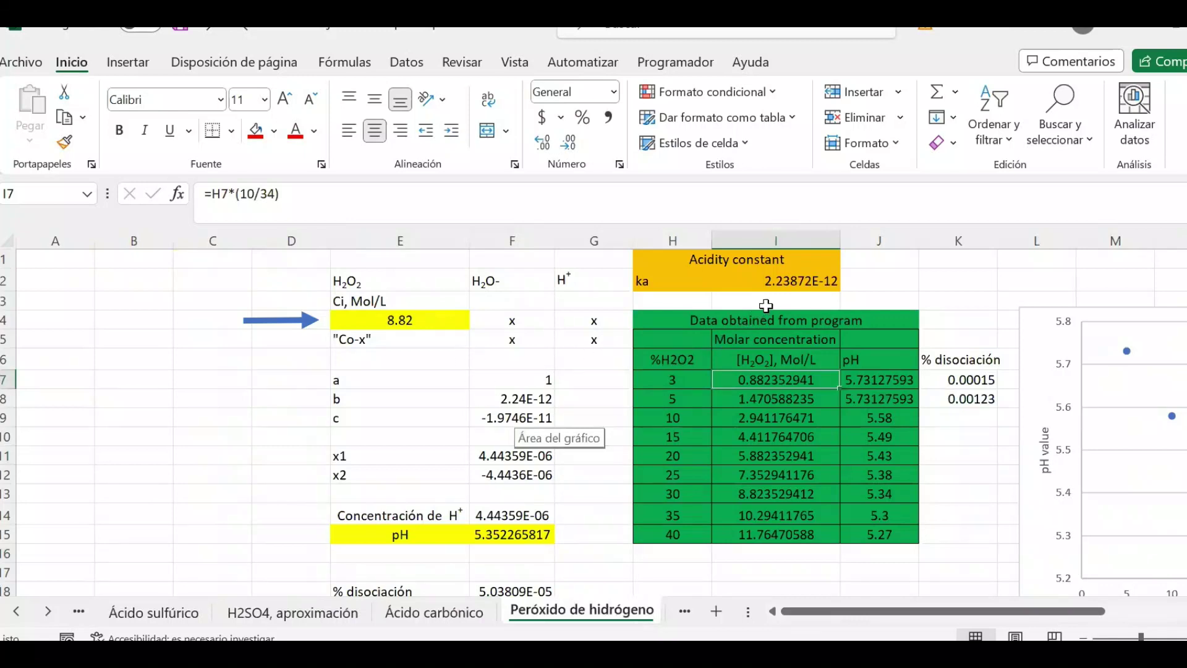
pyautogui.scroll(-5, 781, 288)
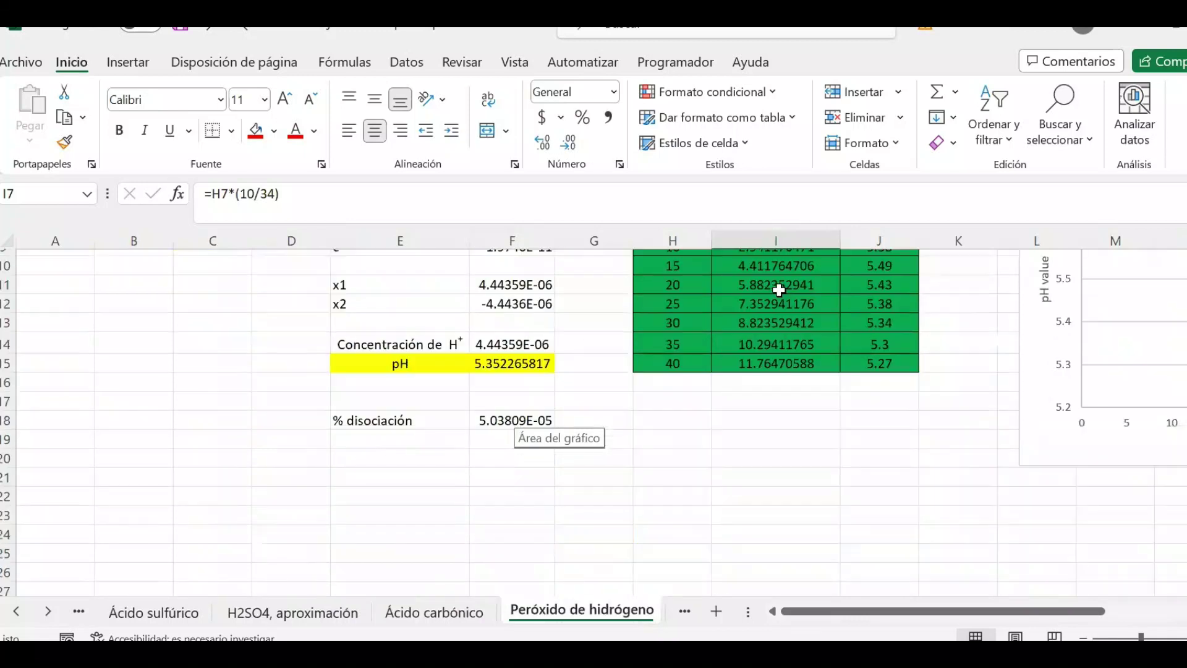
pyautogui.scroll(5, 777, 318)
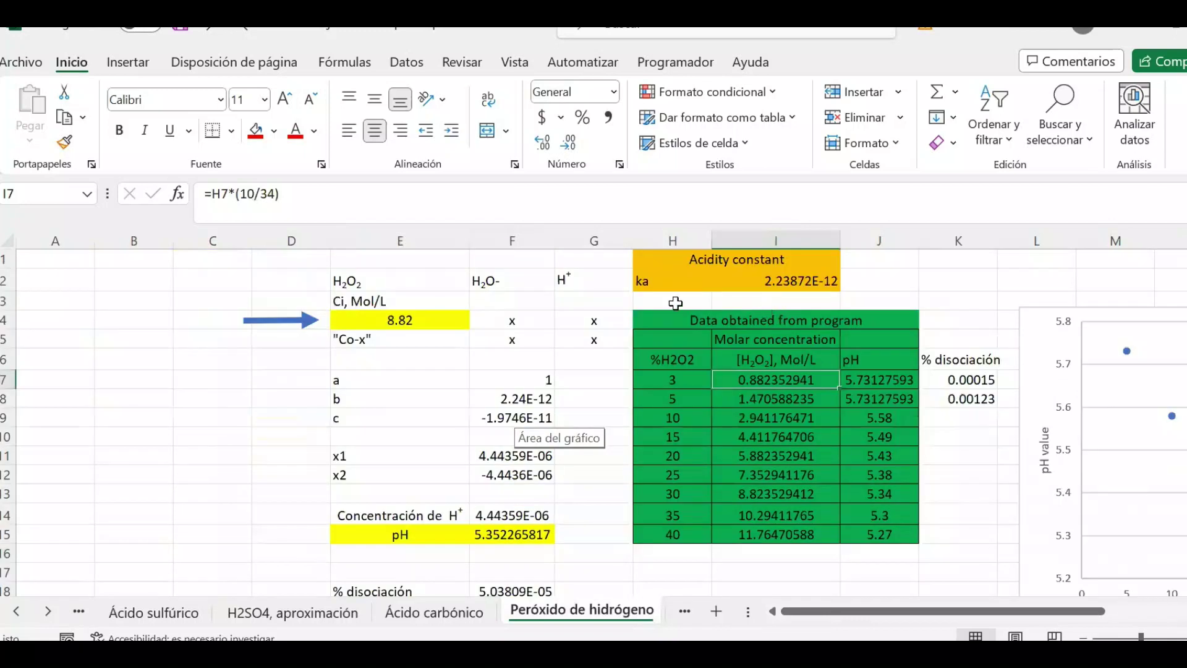
pyautogui.click(774, 277)
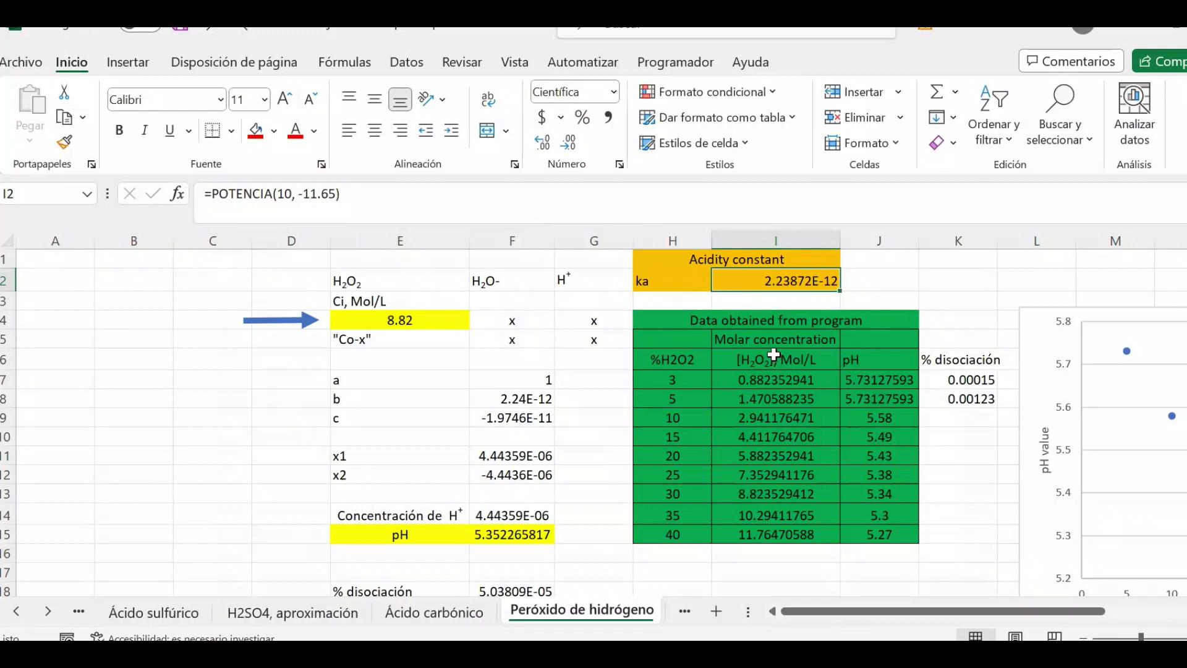
pyautogui.click(521, 287)
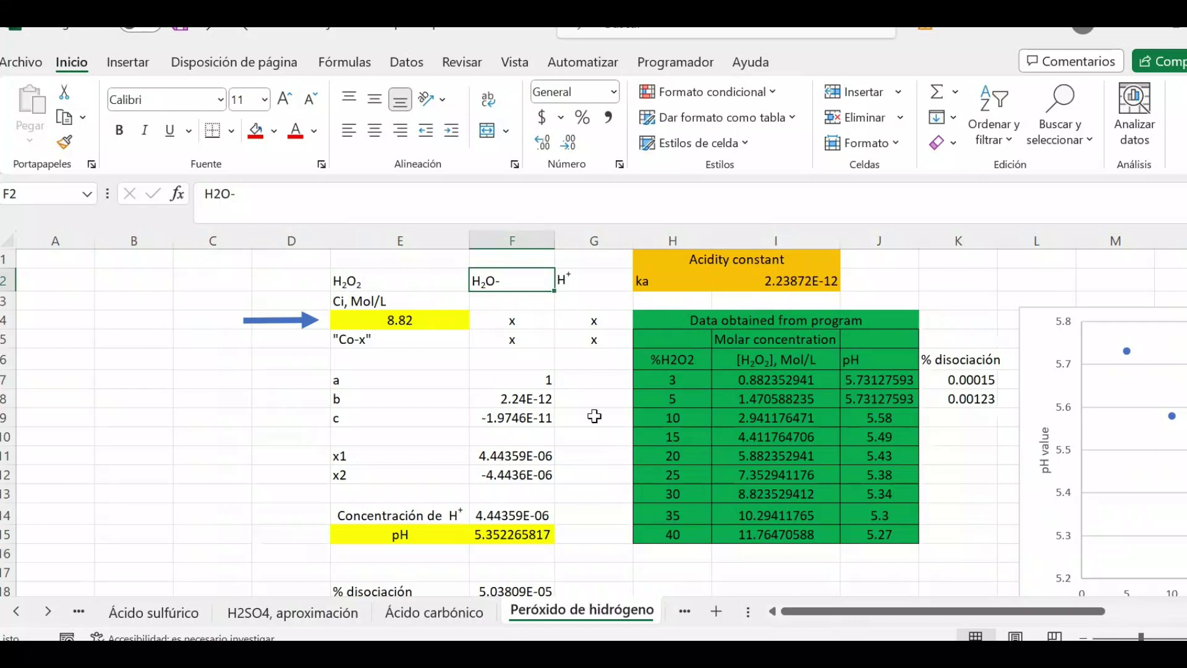
pyautogui.click(513, 534)
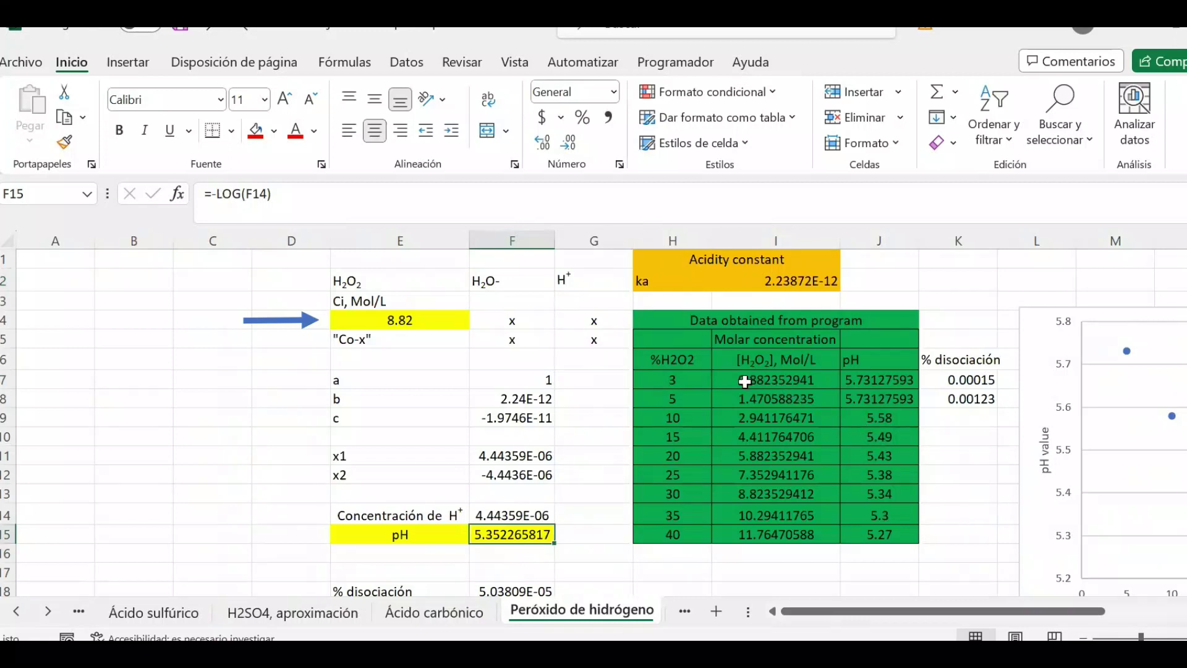
# - Set the initial H2O2 concentration in E4 to 0.882 for the 3 %H2O2 row and check the pH in F15
pyautogui.click(701, 382)
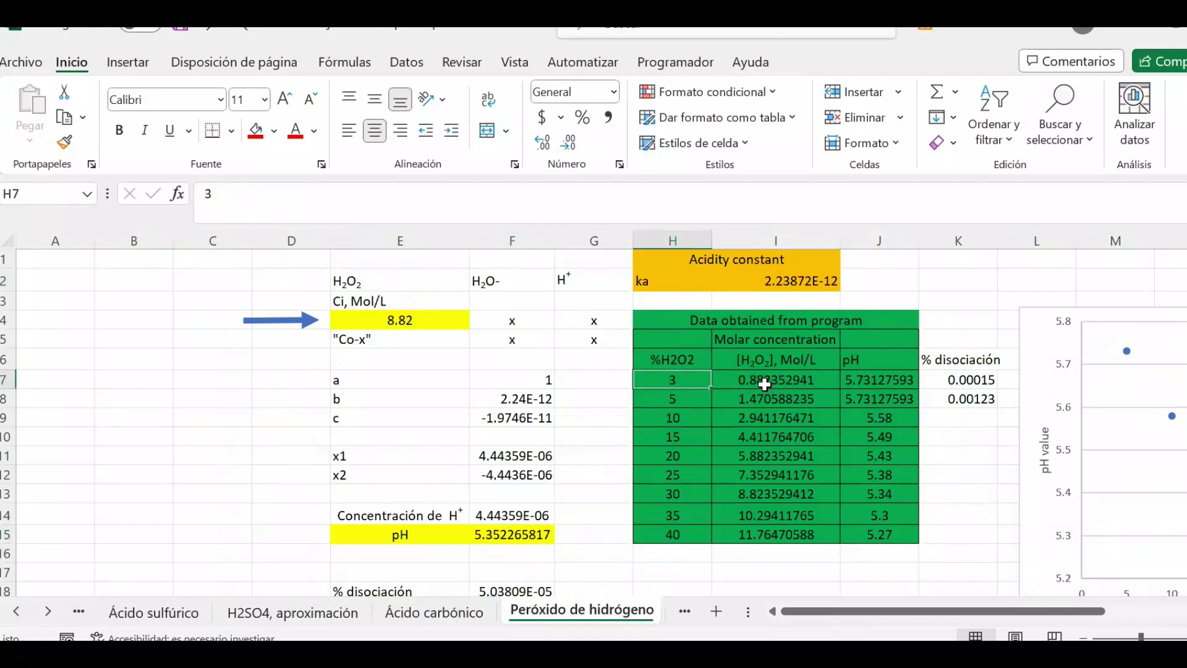
pyautogui.click(764, 384)
pyautogui.click(443, 316)
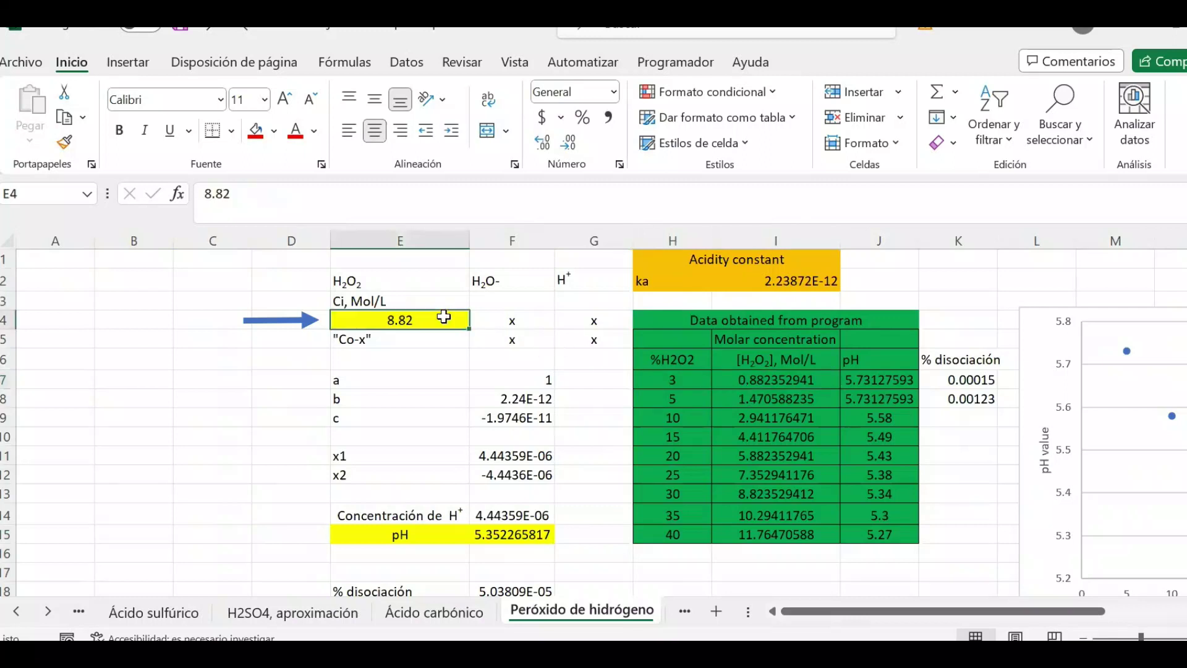
pyautogui.write('0')
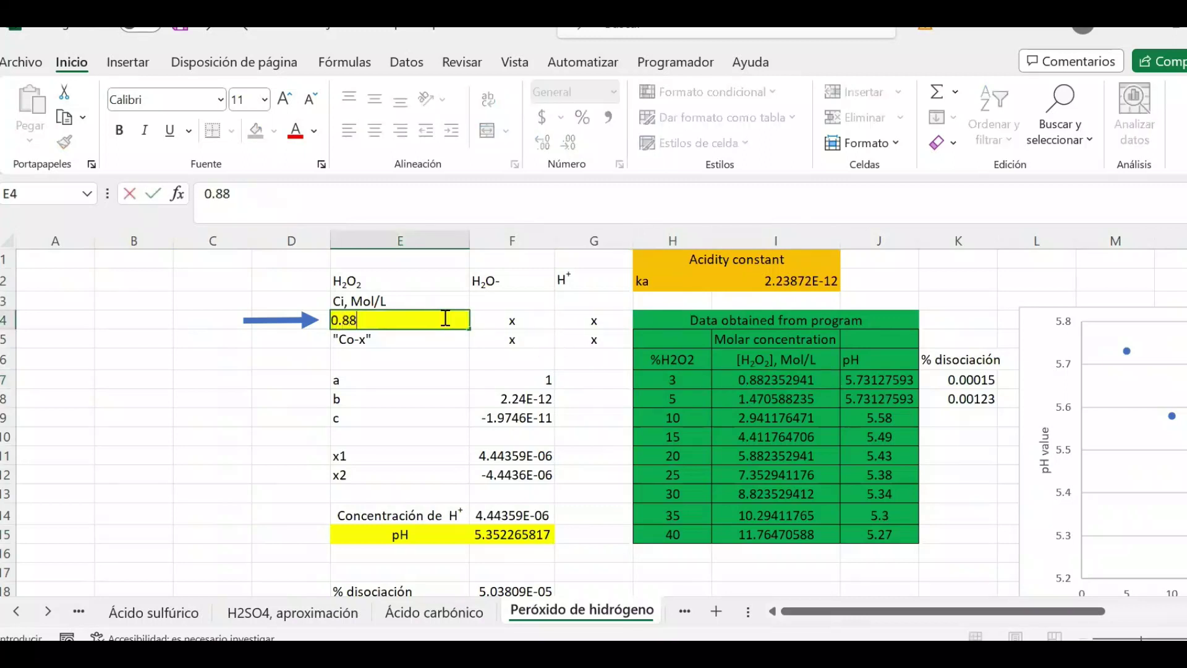
pyautogui.press('Return')
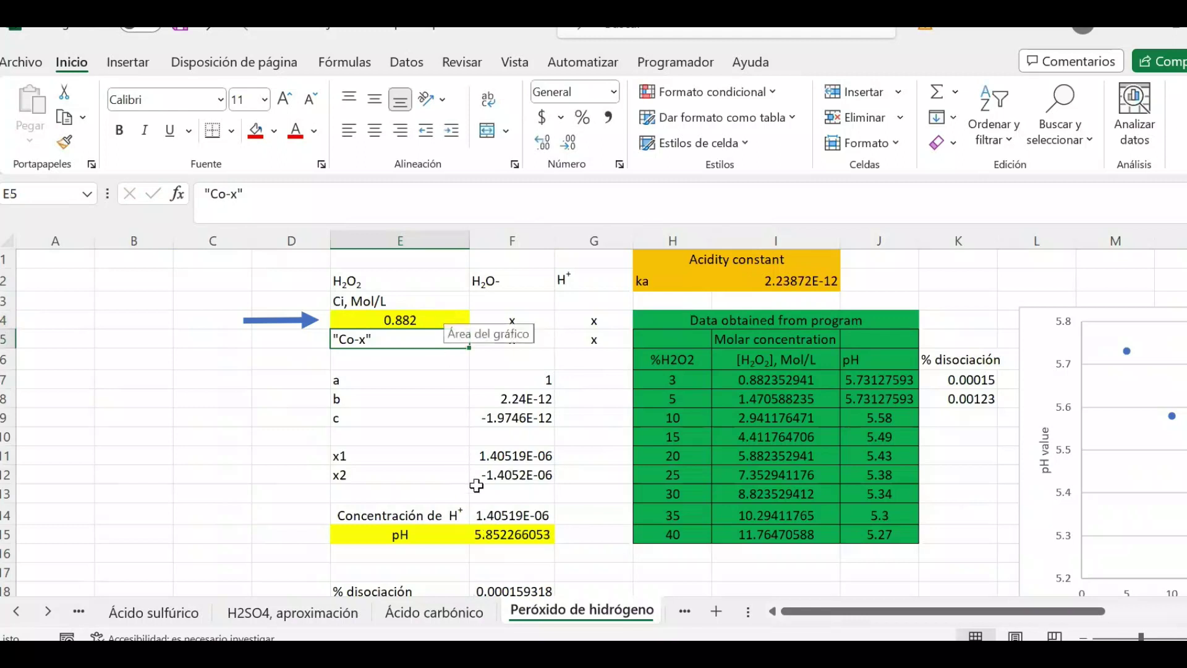
pyautogui.click(511, 535)
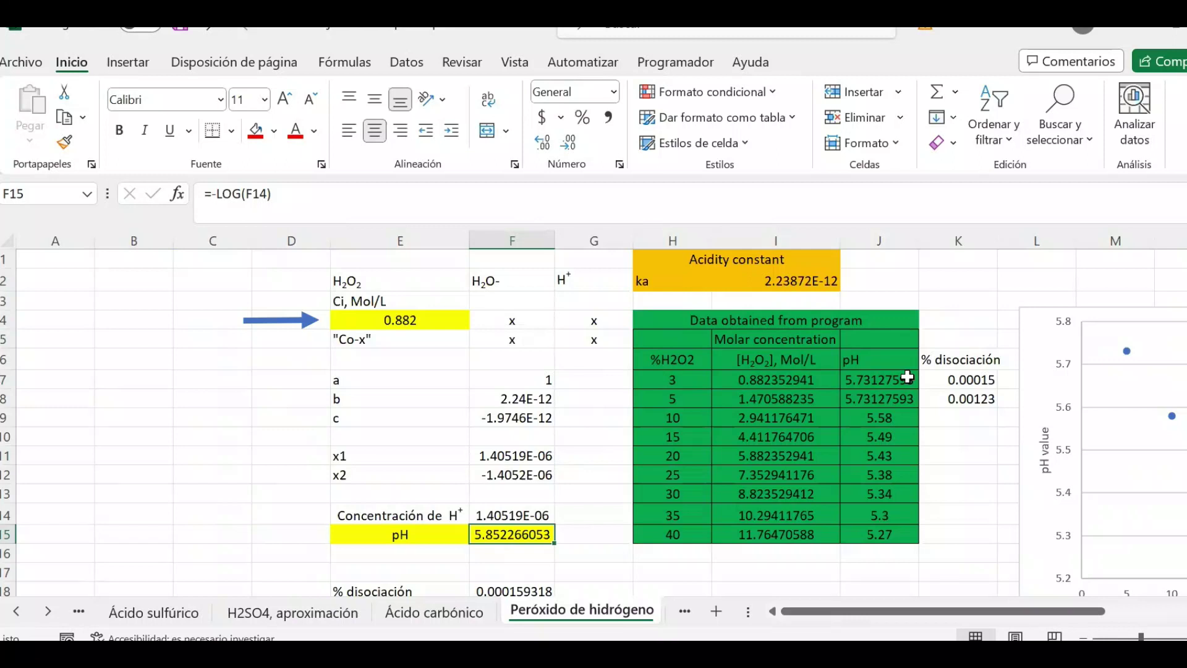
pyautogui.scroll(-1, 907, 377)
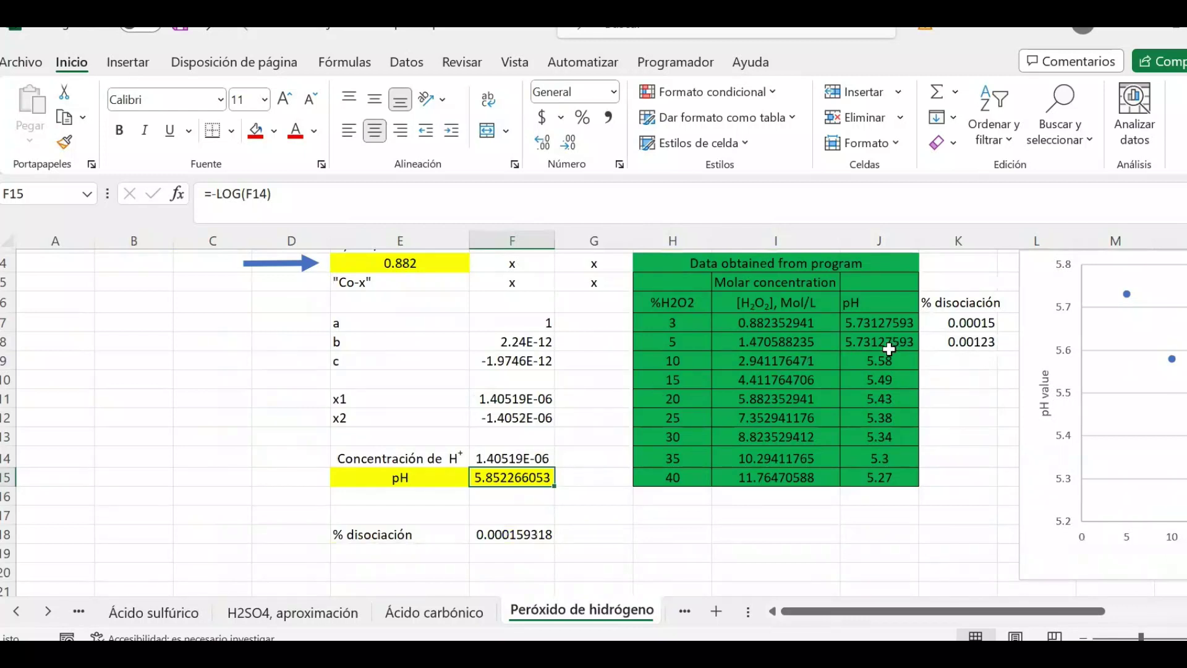
pyautogui.scroll(1, 887, 350)
# - Set the initial H2O2 concentration in E4 to 1.47 and select J8 to compare the tabulated pH for 5 %H2O2
pyautogui.click(393, 322)
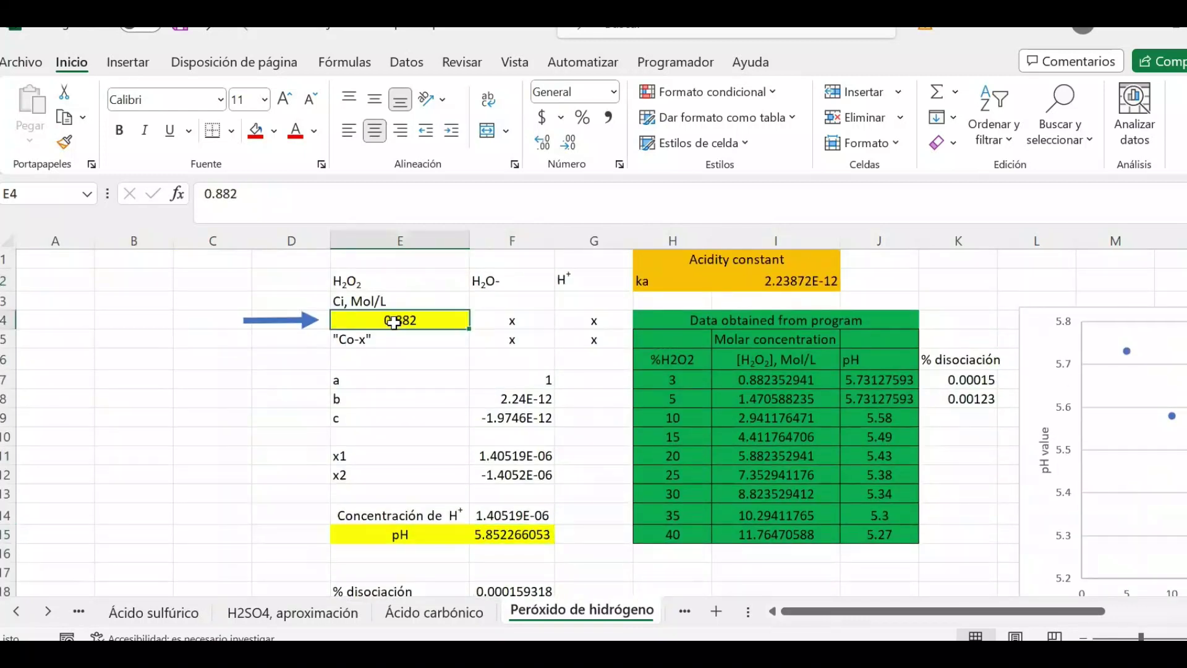
pyautogui.write('1.4')
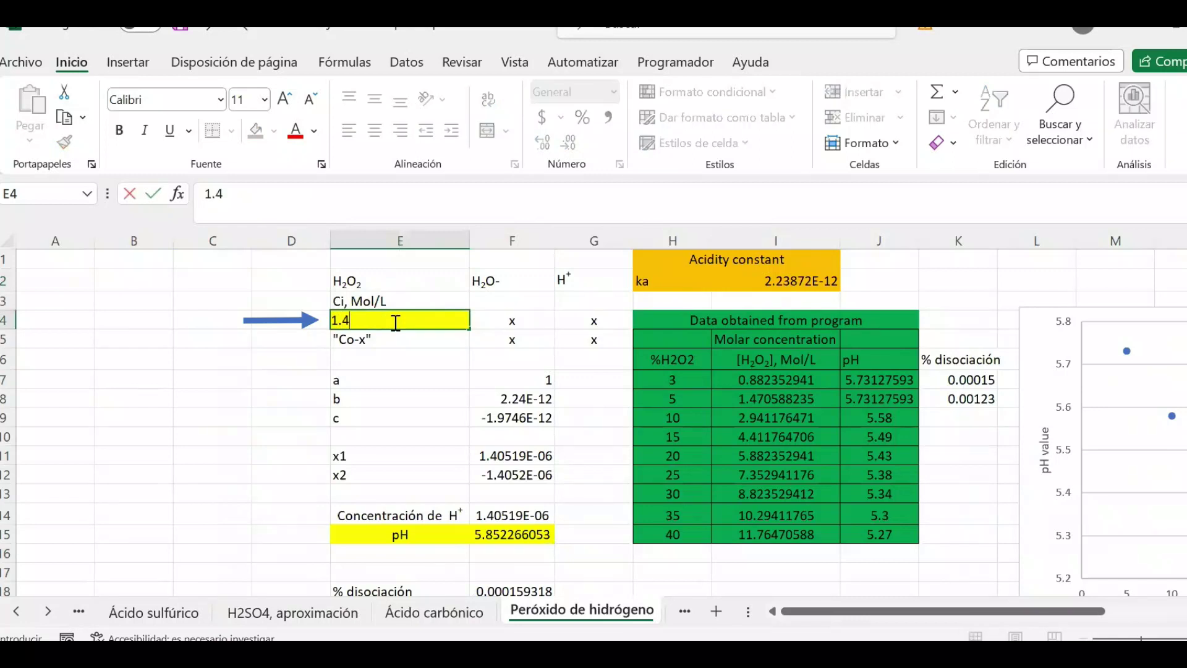
pyautogui.write('7')
pyautogui.press('Return')
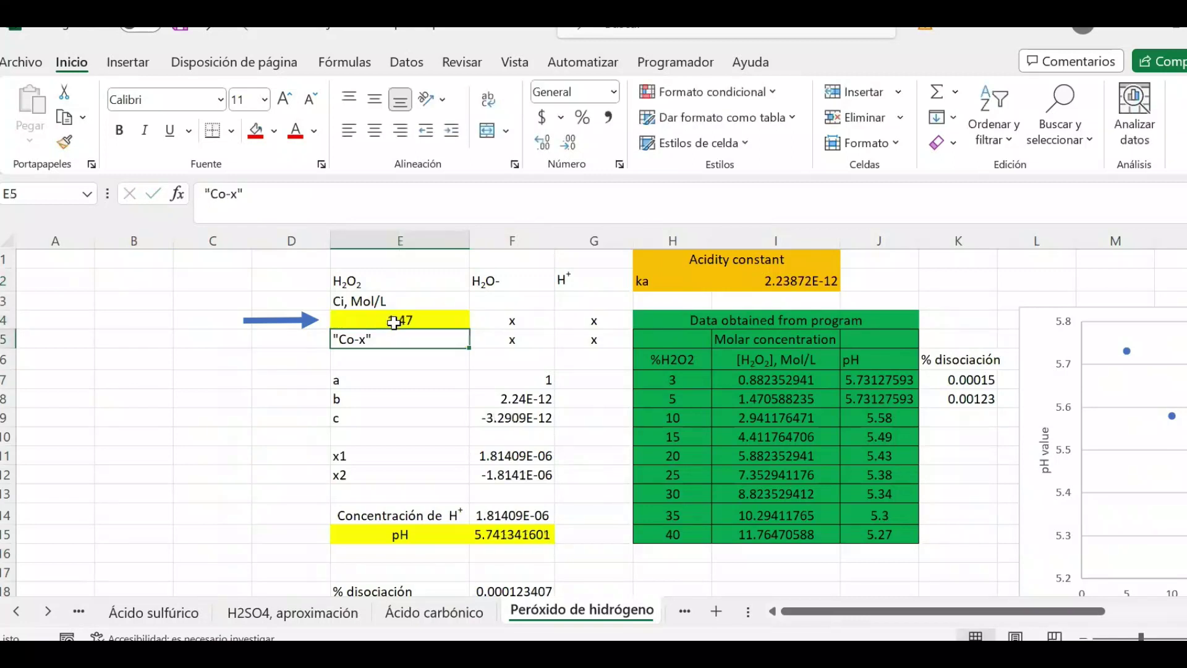
pyautogui.click(862, 402)
# - Trace the 30 % w/w point to the pH axis on the chart and check the pH for 40 %H2O2 in J15
pyautogui.scroll(-1, 980, 442)
pyautogui.moveTo(1078, 611); pyautogui.dragTo(1185, 609)
pyautogui.scroll(1, 721, 345)
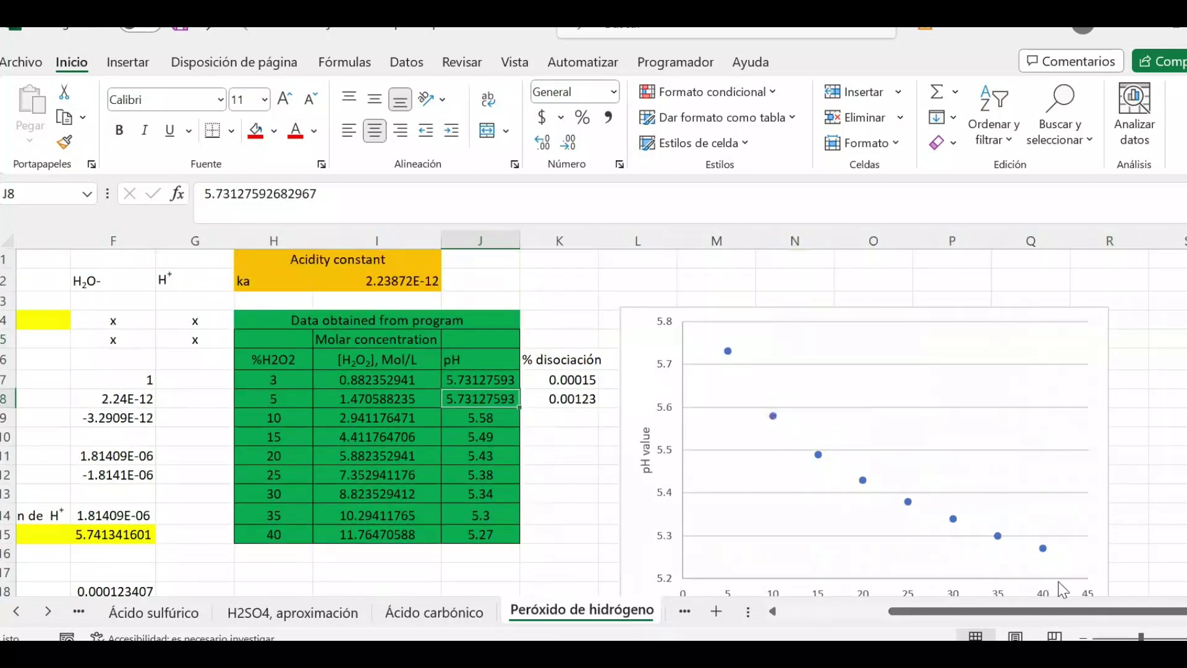
pyautogui.scroll(-1, 927, 544)
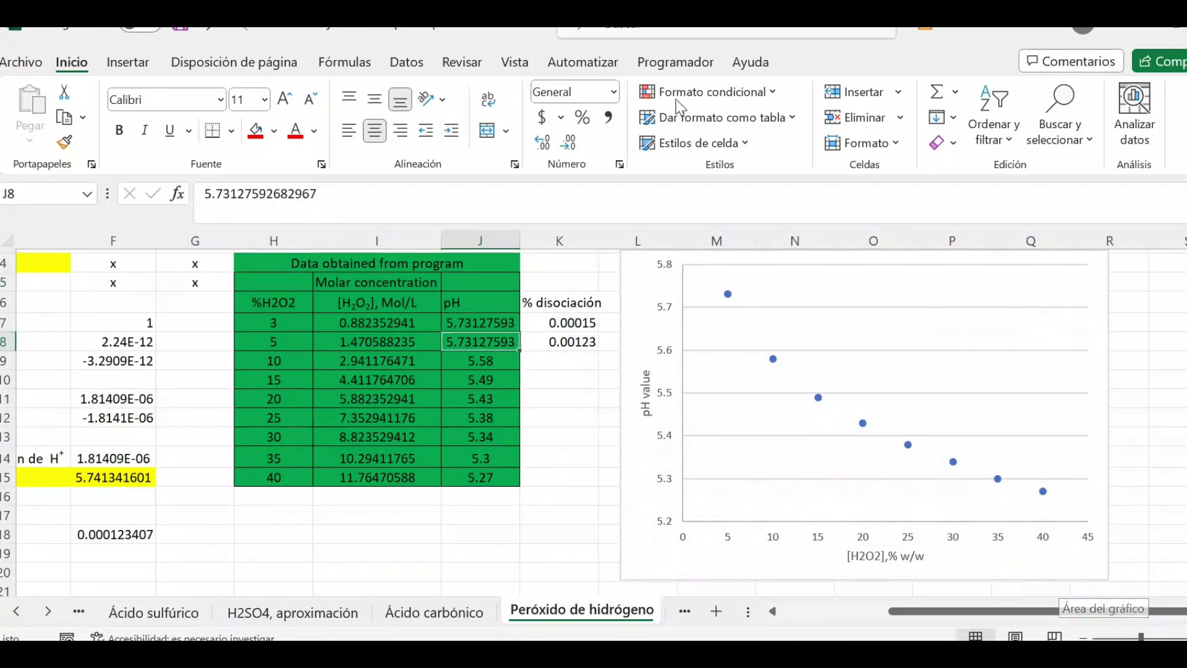
pyautogui.moveTo(951, 530)
pyautogui.mouseDown()
pyautogui.moveTo(947, 462)
pyautogui.moveTo(678, 458)
pyautogui.mouseUp()
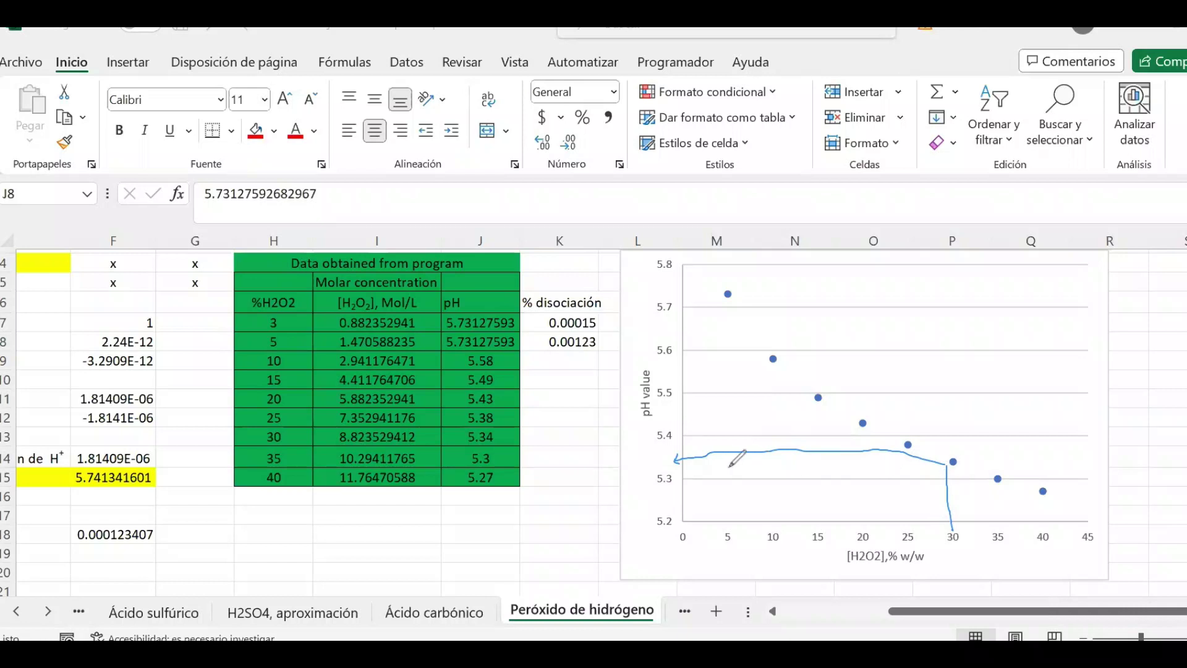
pyautogui.moveTo(679, 460); pyautogui.dragTo(895, 481)
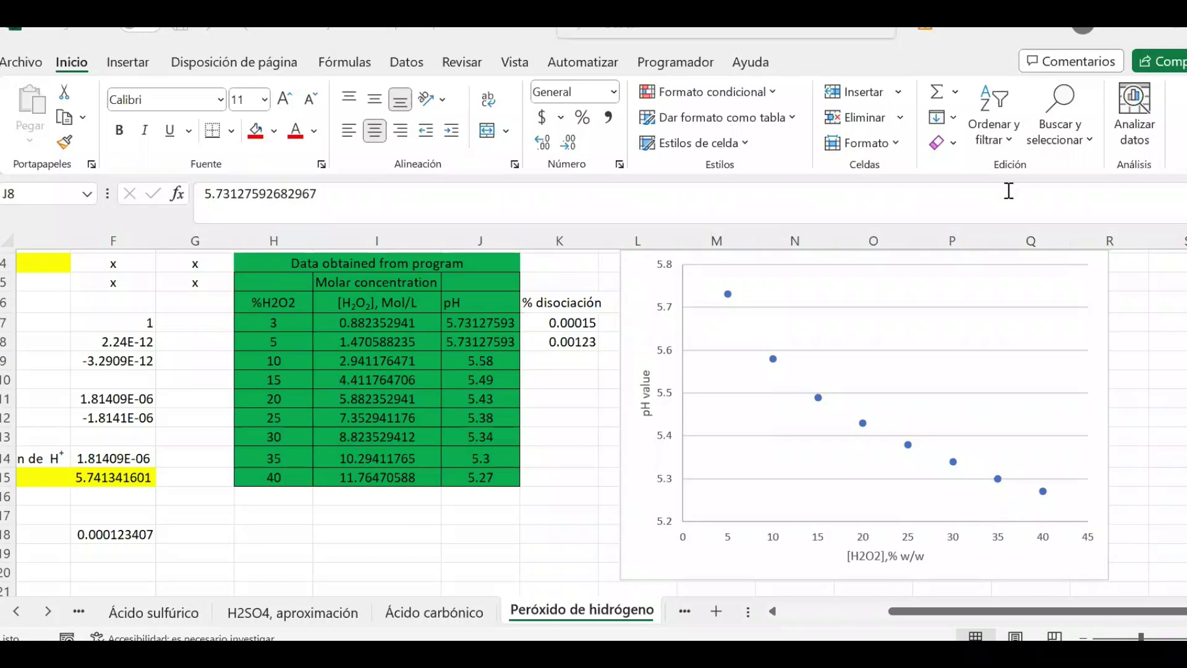
pyautogui.moveTo(939, 620); pyautogui.dragTo(834, 617)
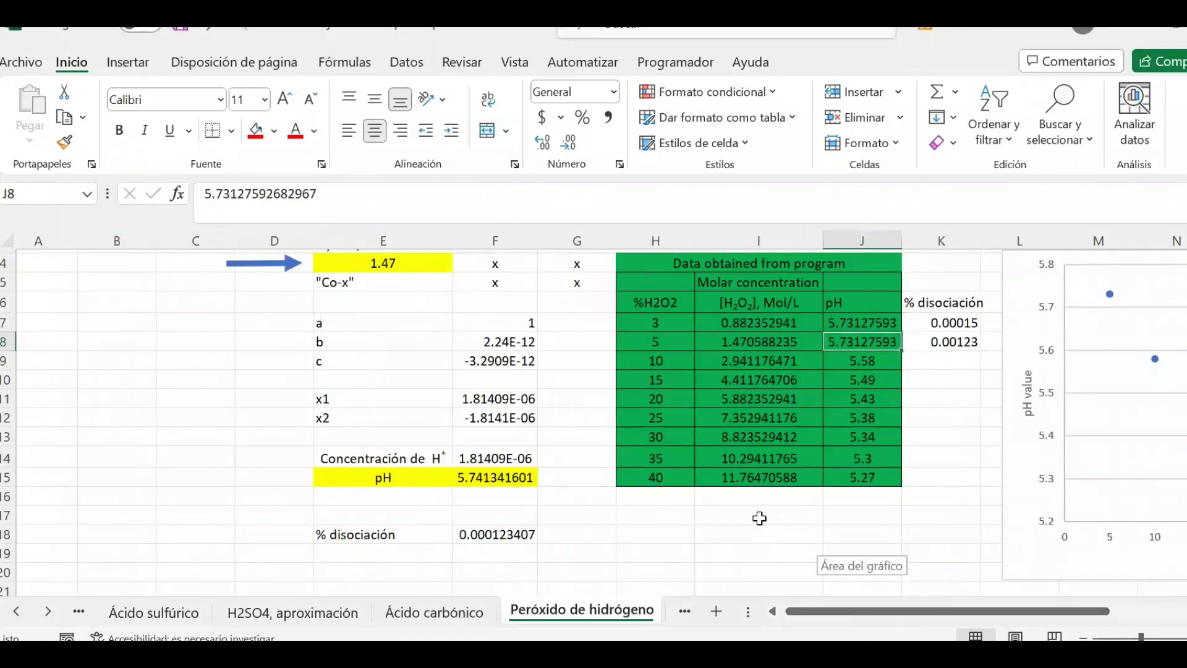
pyautogui.click(860, 477)
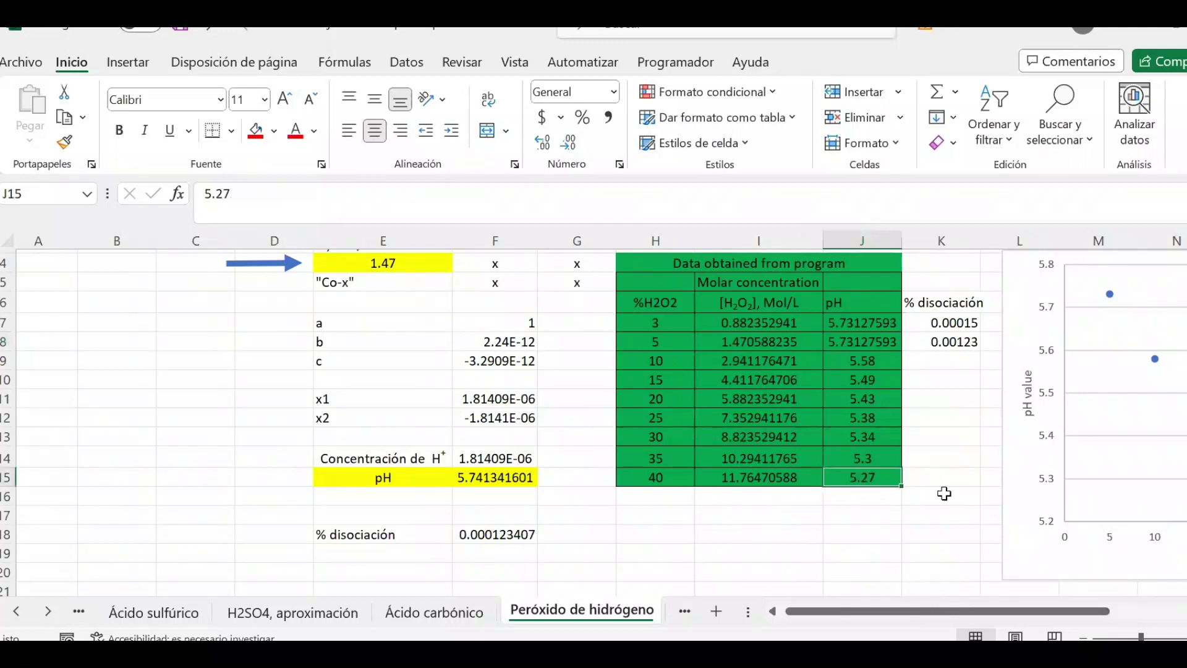
# - Open the Ácido fosfórico sheet and examine the initial concentration in E4 and the coefficient formulas in F10 and F11
pyautogui.scroll(1, 944, 492)
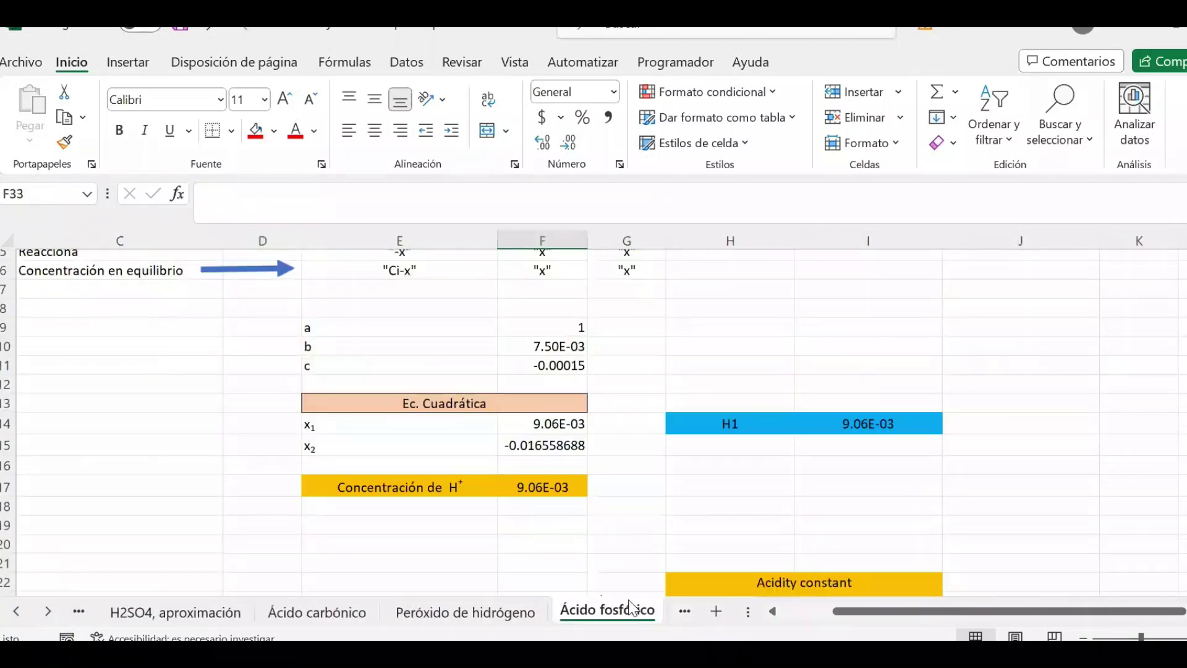
pyautogui.scroll(2, 753, 328)
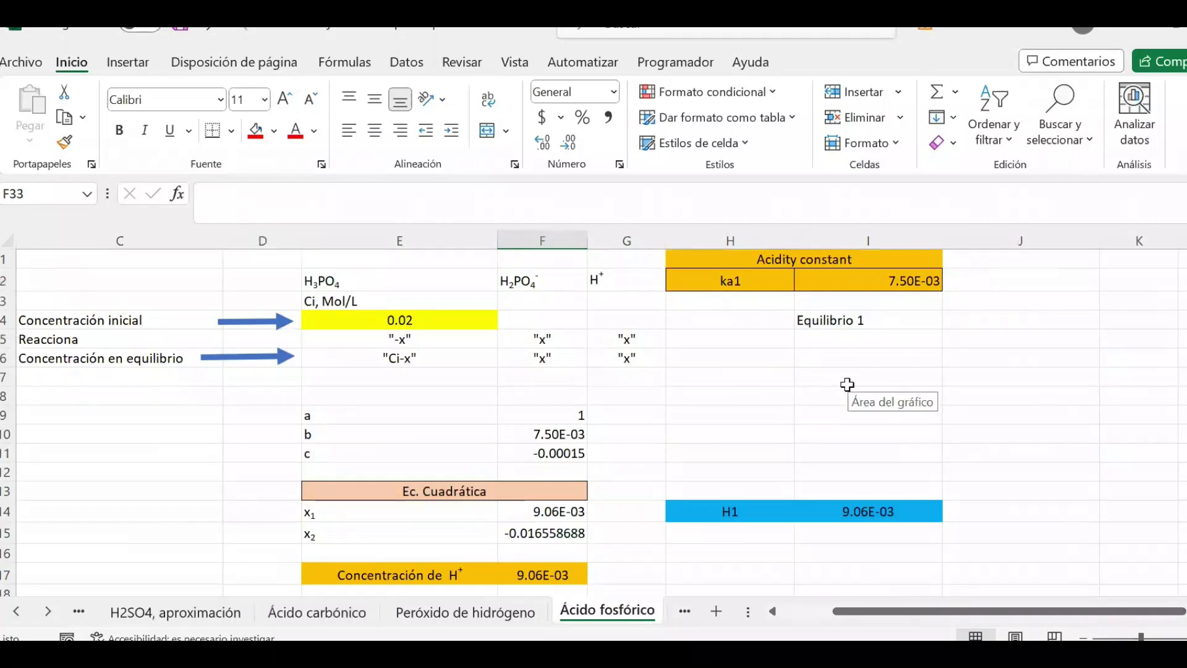
pyautogui.click(447, 324)
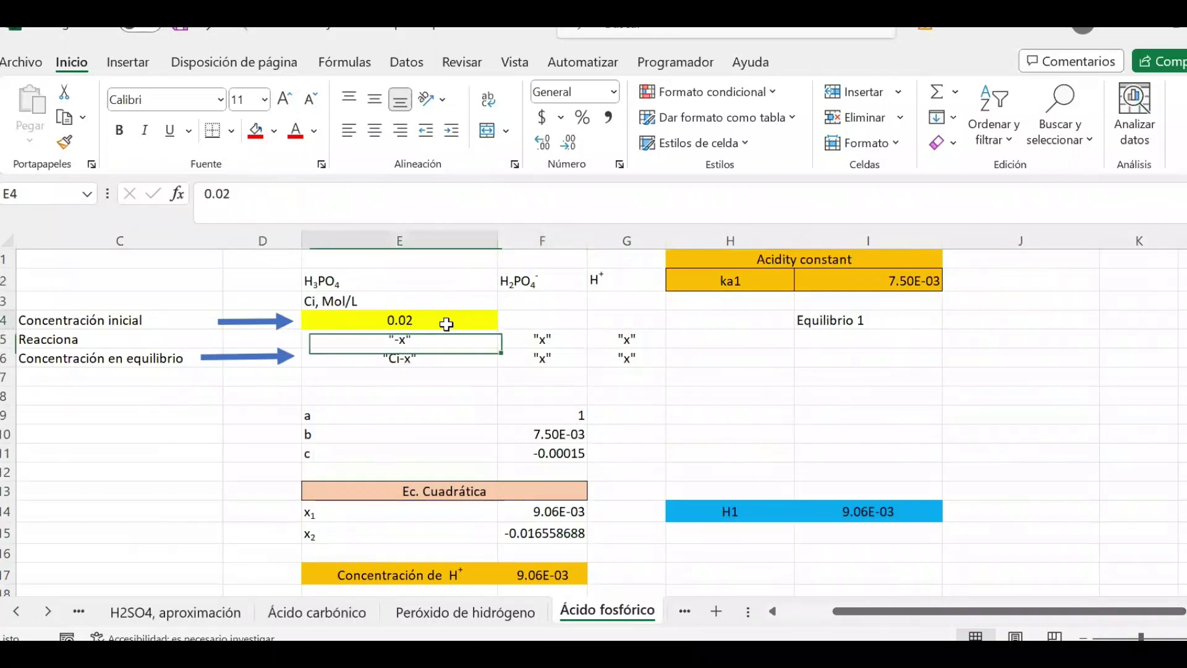
pyautogui.click(567, 433)
pyautogui.doubleClick(566, 434)
pyautogui.press('Return')
pyautogui.doubleClick(582, 455)
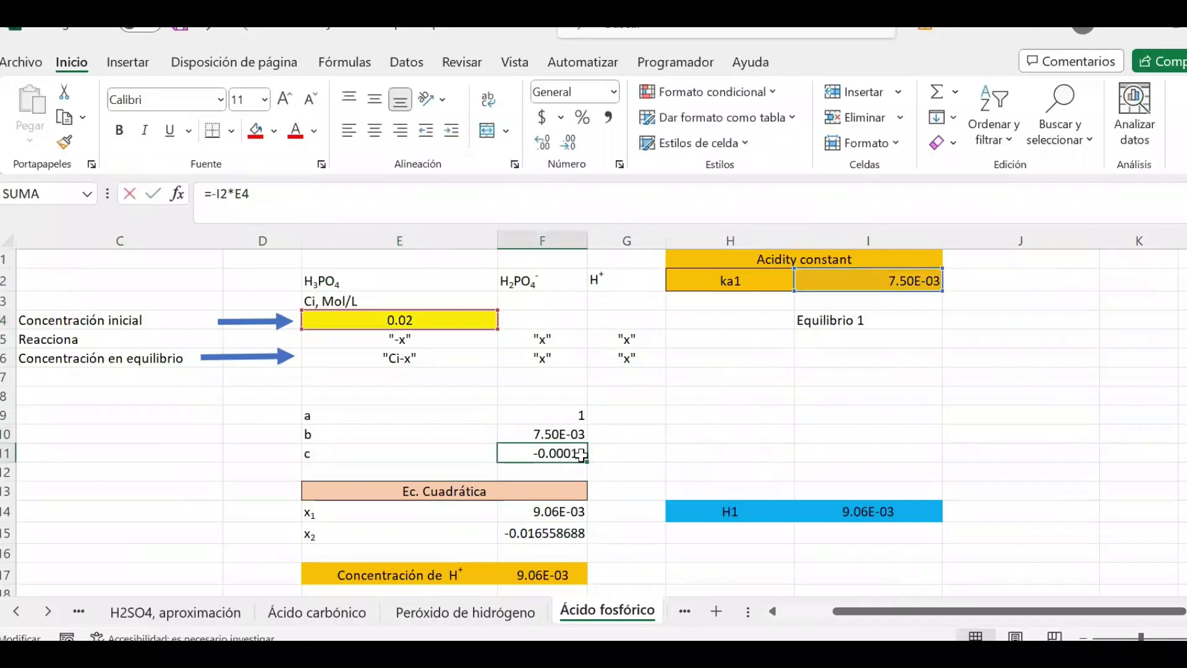
pyautogui.press('Return')
# - Review the second and third phosphoric acid equilibria on the sheet and inspect the pH formula in F62
pyautogui.scroll(-5, 584, 470)
pyautogui.scroll(-1, 583, 476)
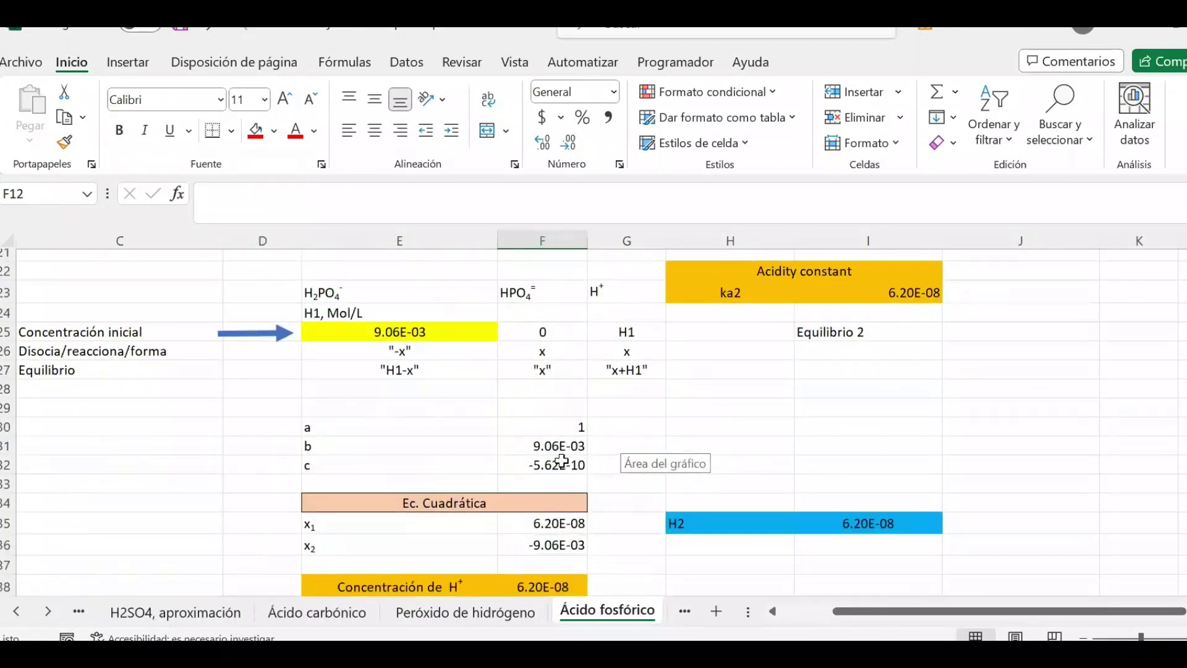
pyautogui.scroll(-5, 561, 461)
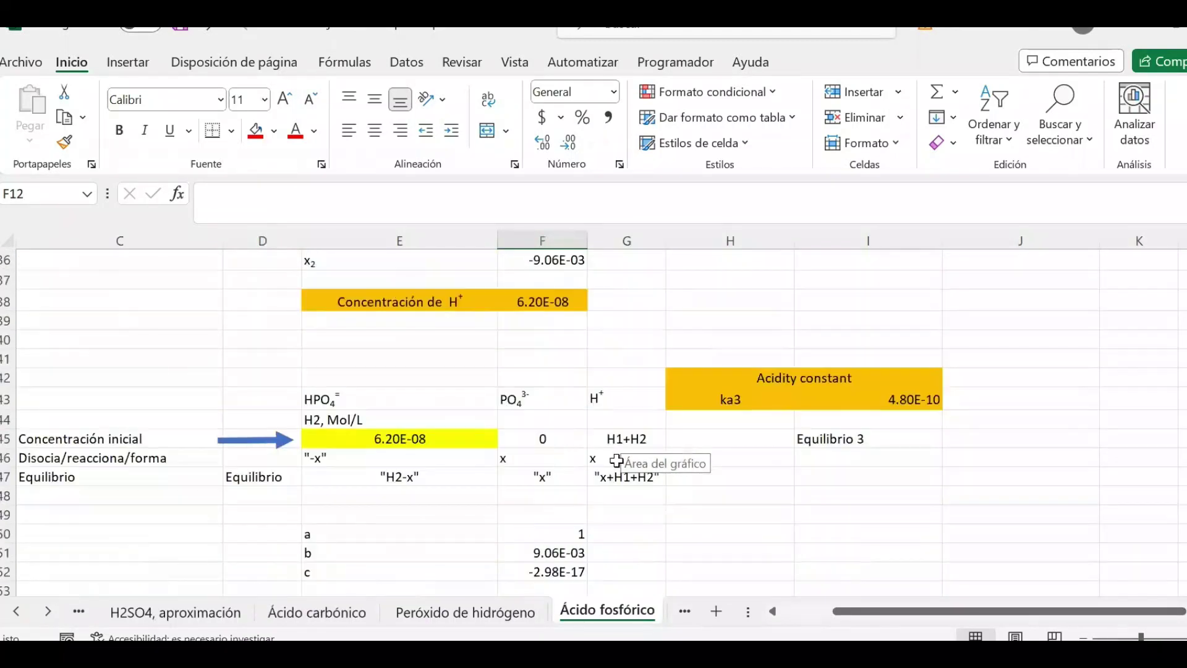
pyautogui.scroll(-3, 649, 477)
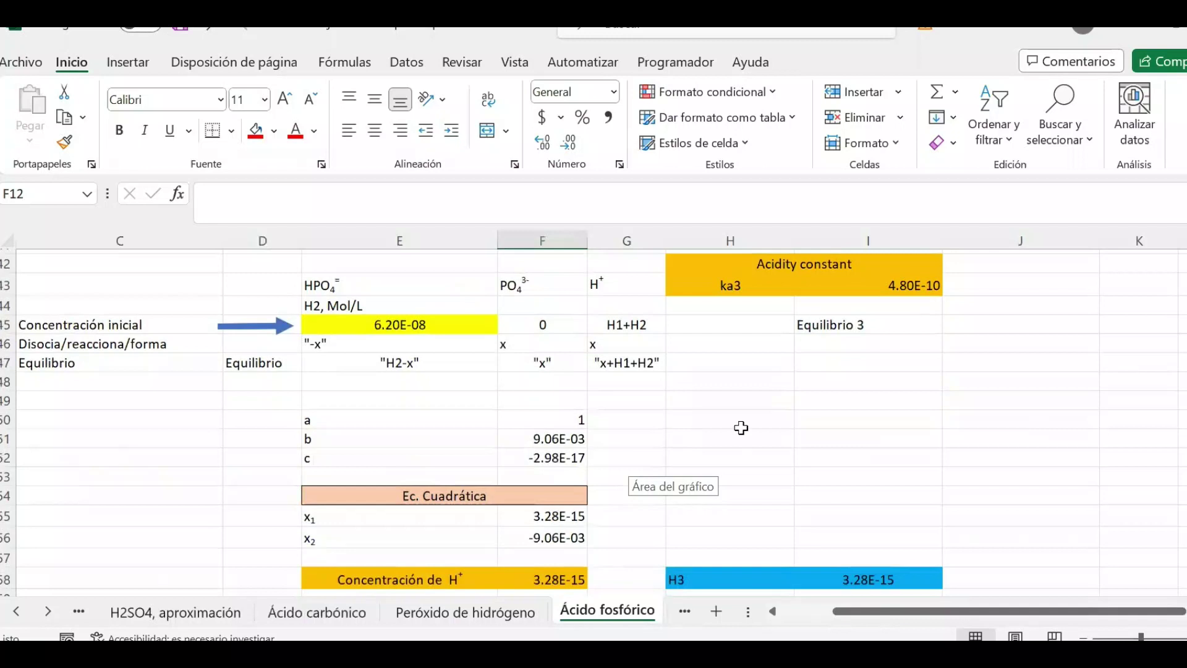
pyautogui.scroll(-2, 789, 446)
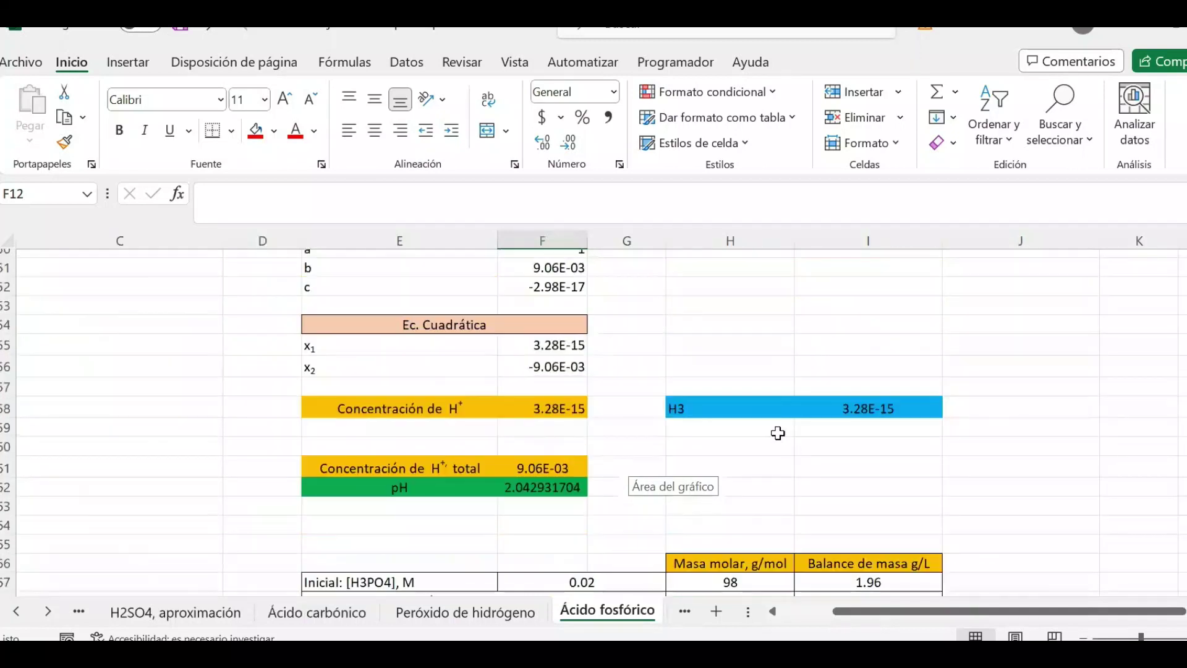
pyautogui.doubleClick(528, 489)
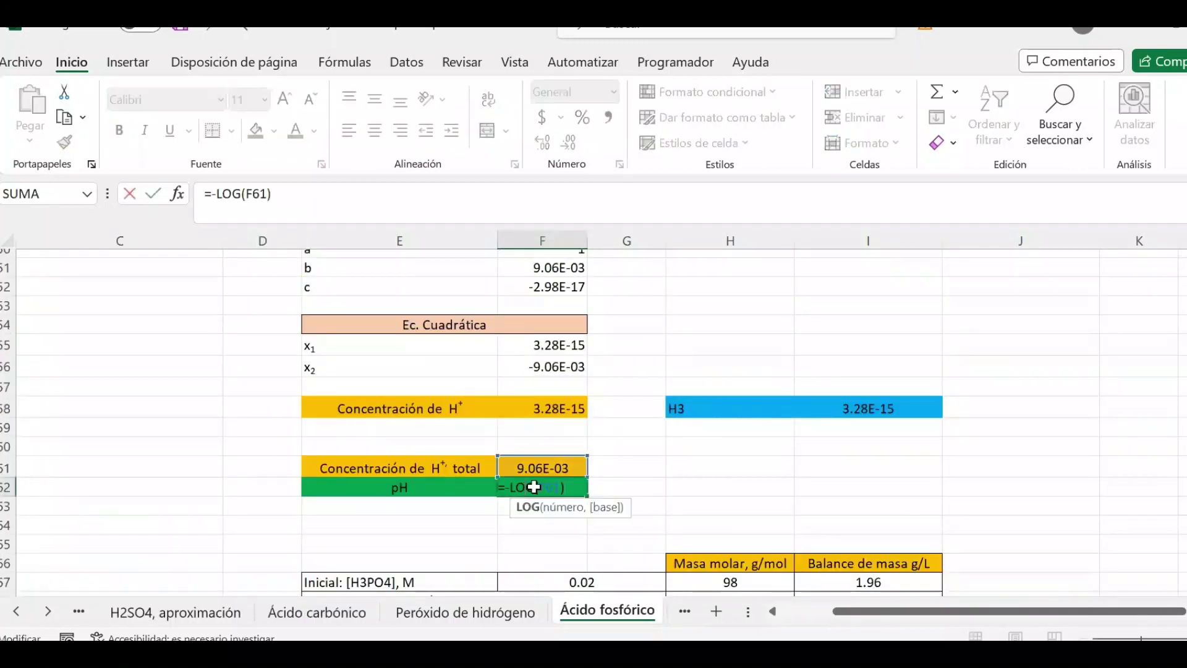
# - Inspect the total H+ concentration formula in F61 and trace its terms back to the three equilibrium results
pyautogui.click(538, 468)
pyautogui.press('F2')
pyautogui.scroll(1, 645, 458)
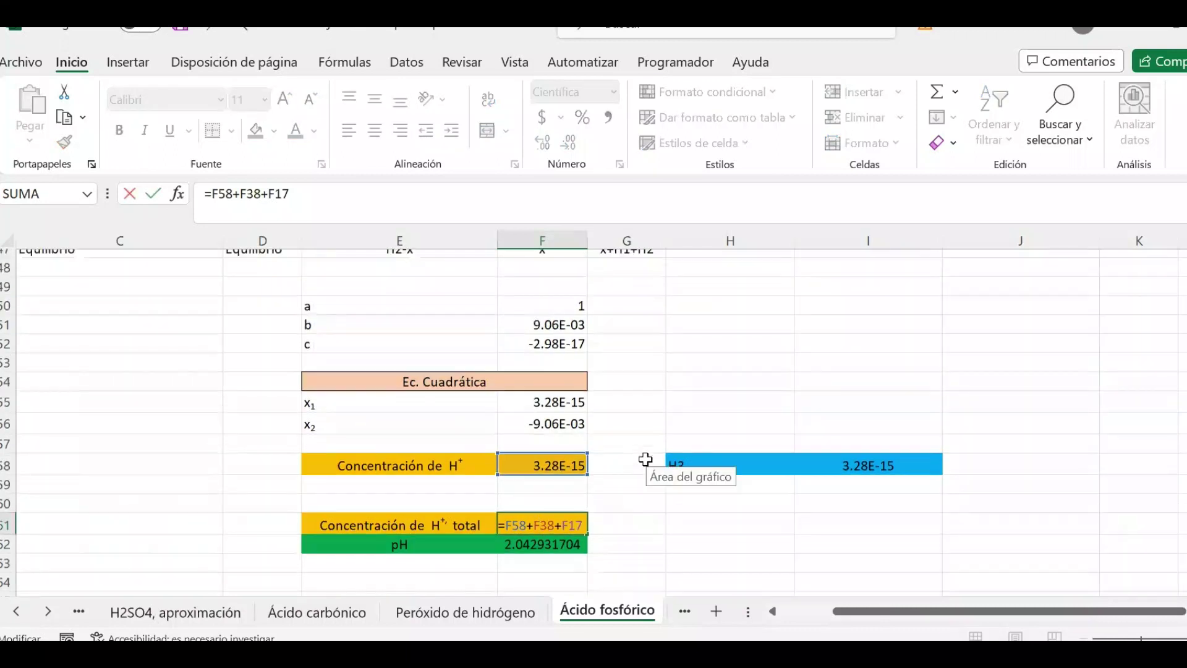
pyautogui.scroll(6, 646, 458)
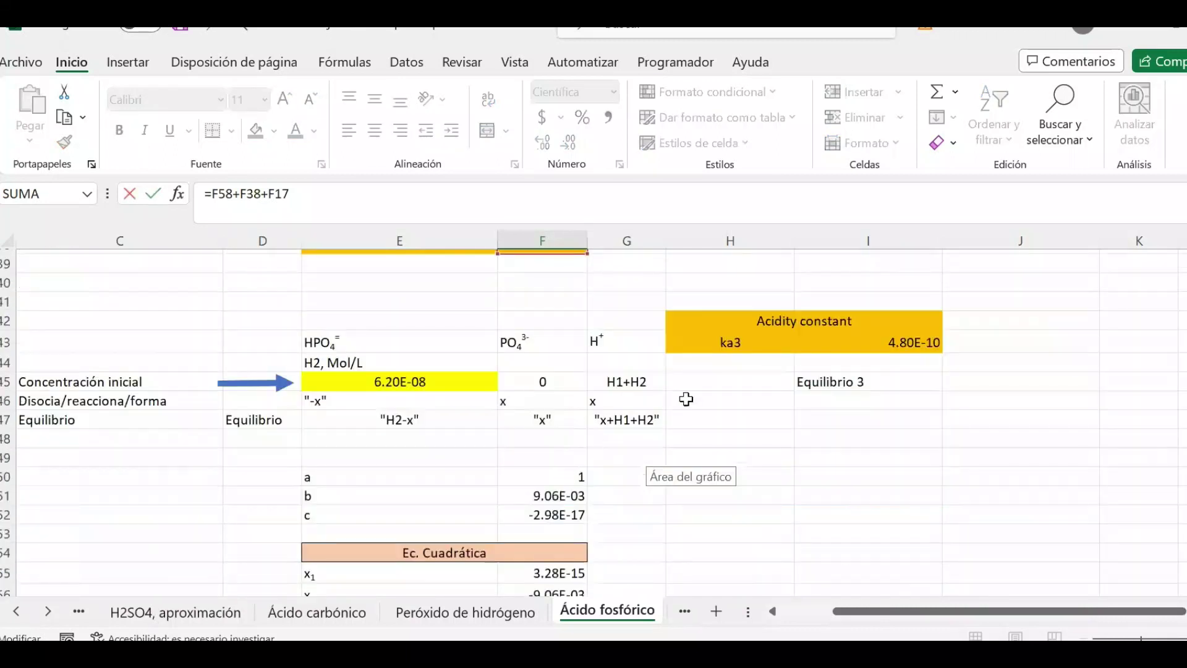
pyautogui.scroll(4, 694, 386)
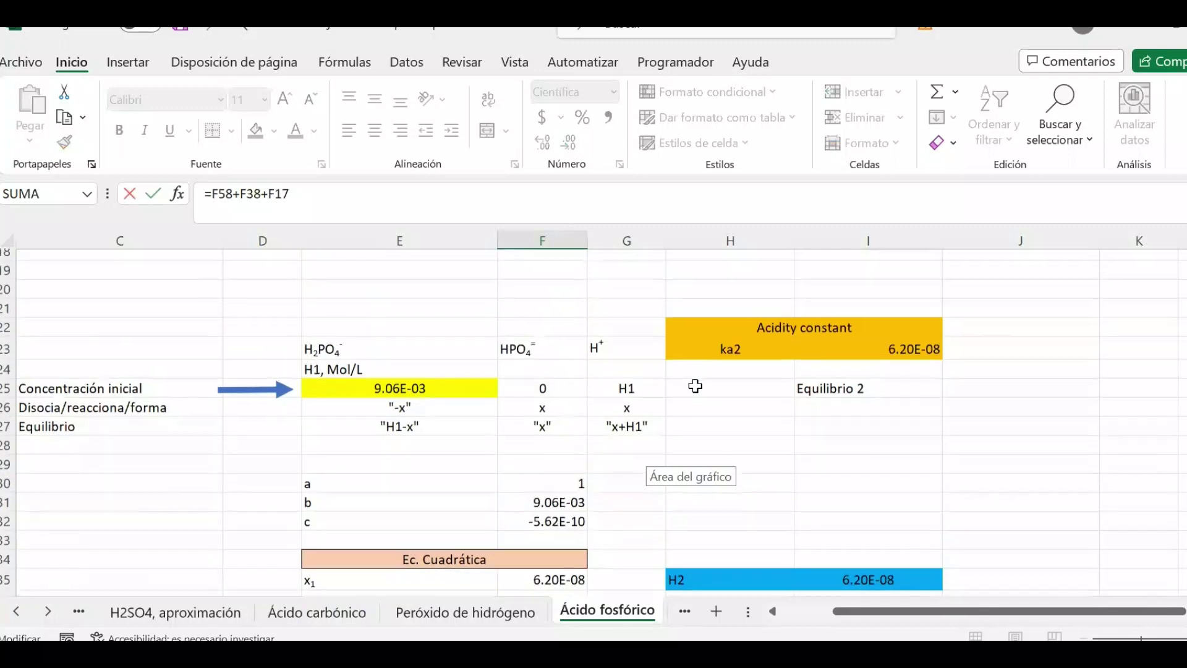
pyautogui.scroll(2, 695, 386)
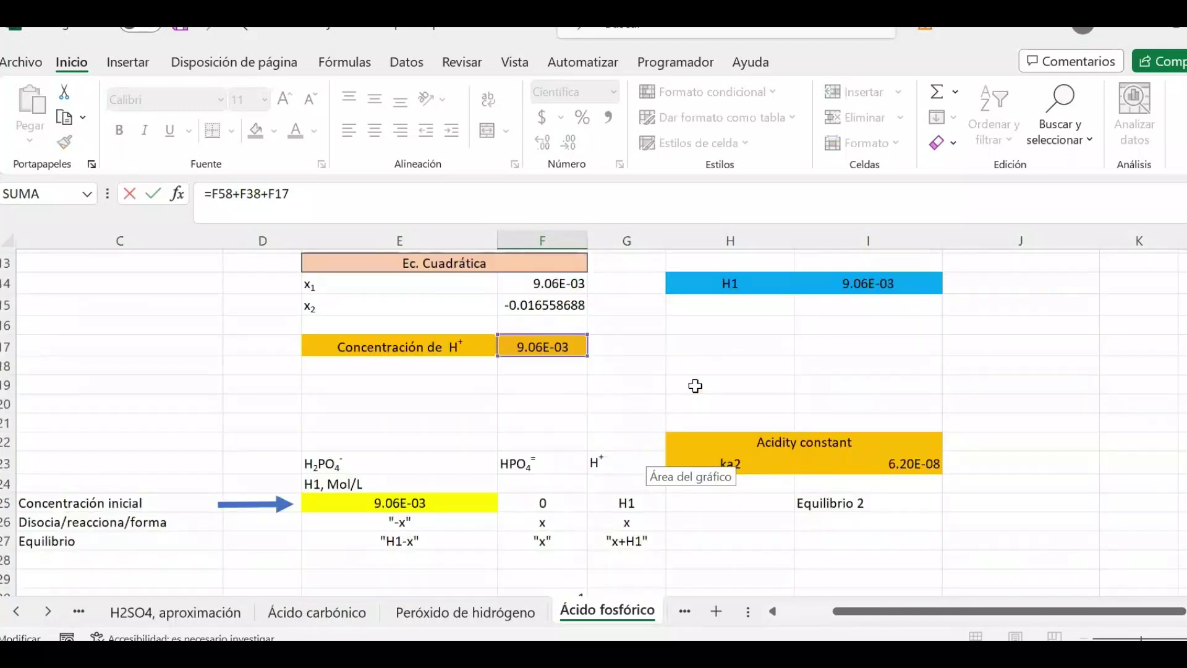
pyautogui.scroll(-14, 779, 369)
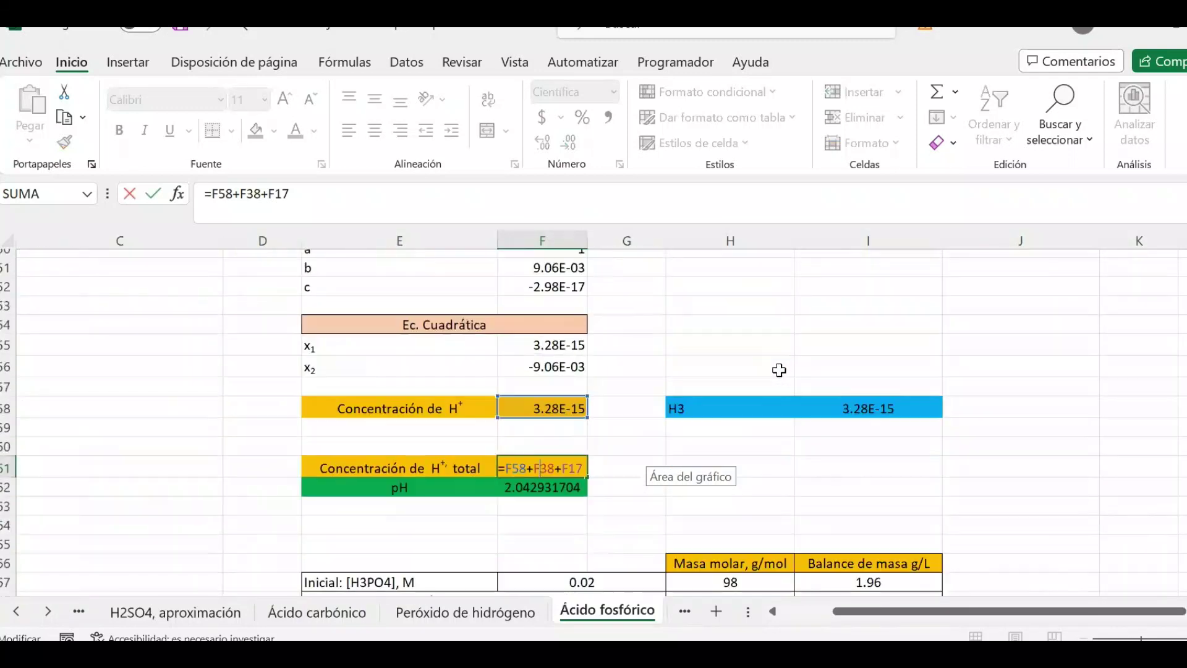
pyautogui.press('Return')
# - Examine the equilibrium species table below the pH, highlighting the concentrations in F69:G73
pyautogui.scroll(-2, 476, 451)
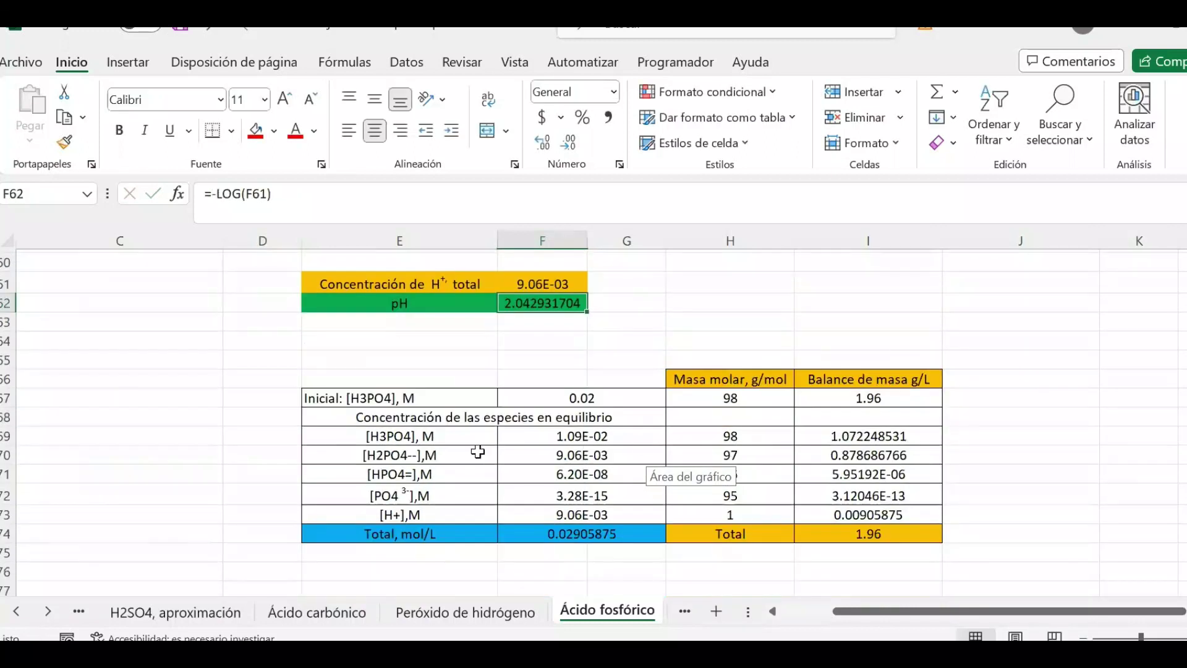
pyautogui.moveTo(454, 393); pyautogui.dragTo(447, 461)
pyautogui.click(581, 430)
pyautogui.moveTo(581, 392); pyautogui.dragTo(603, 475)
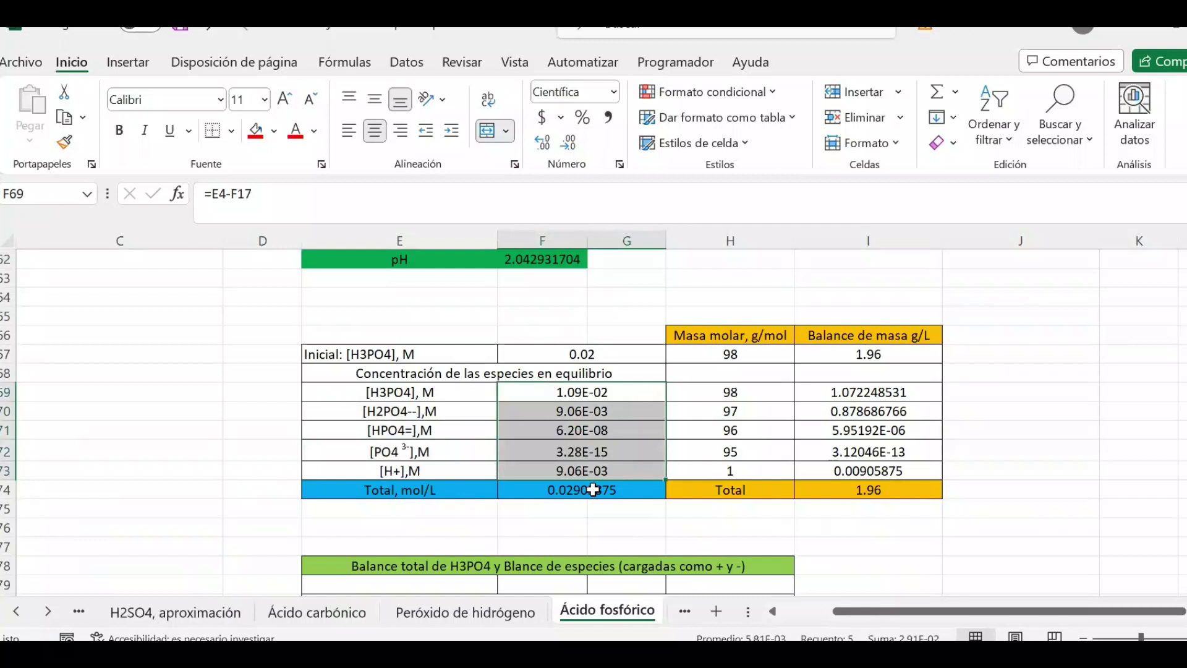
pyautogui.scroll(3, 593, 489)
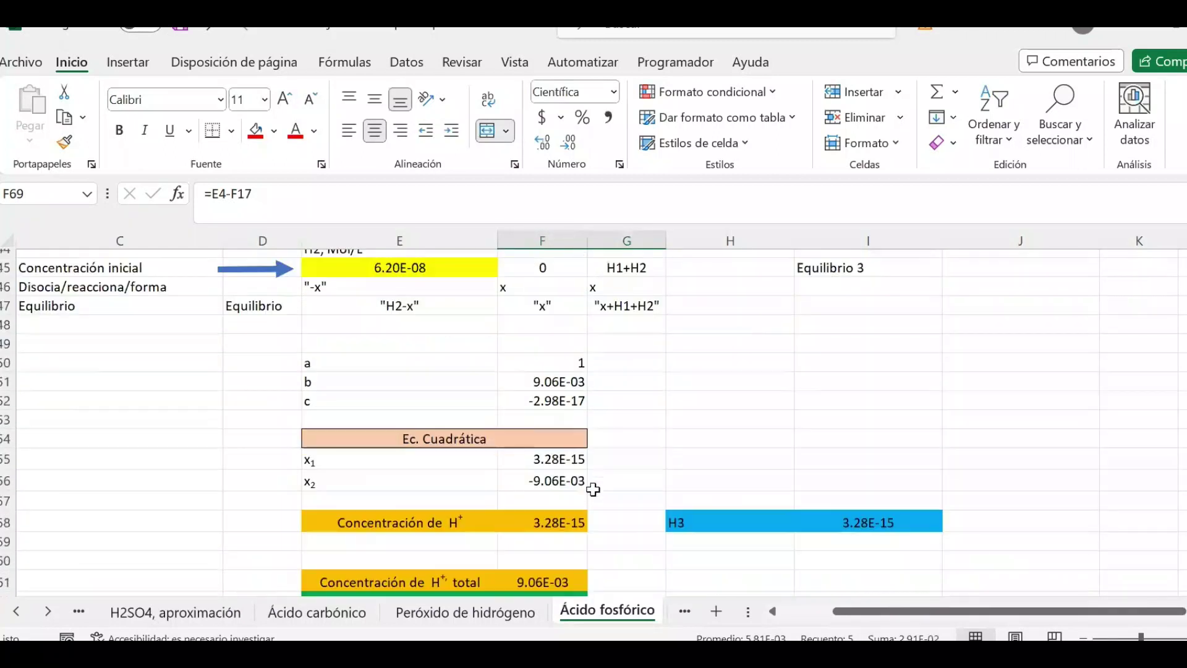
pyautogui.scroll(-6, 593, 490)
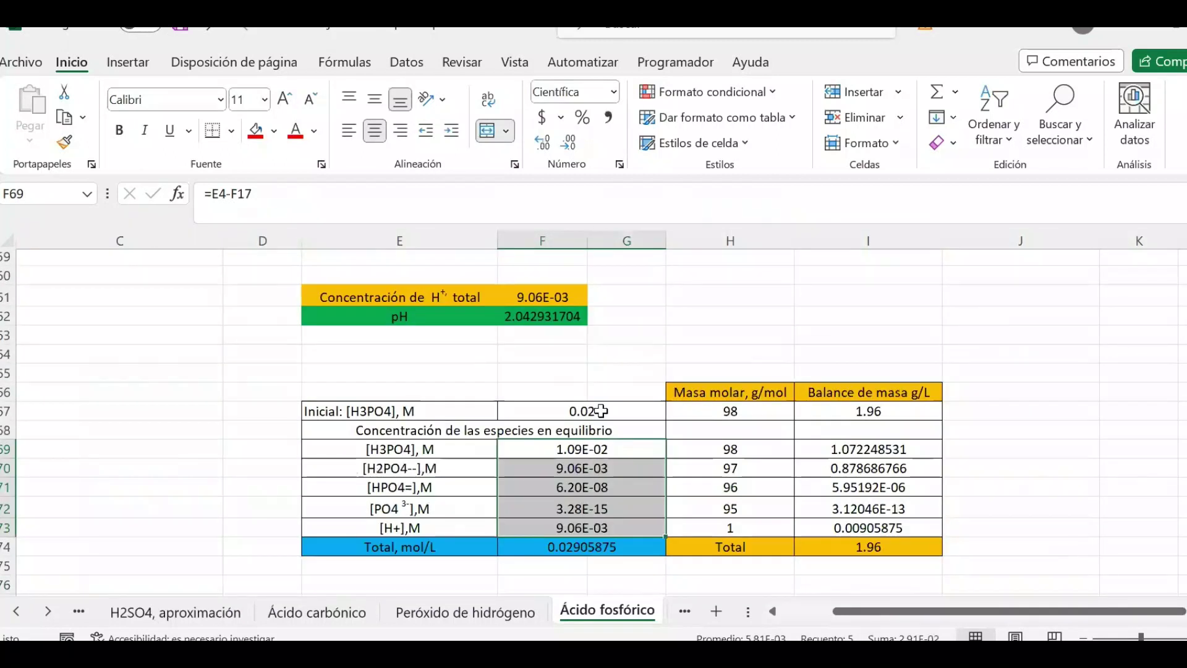
# - Compare the initial and total values in F67 and F74, then in I67 and I74, and view the H3PO4 and charged-species balances
pyautogui.click(601, 410)
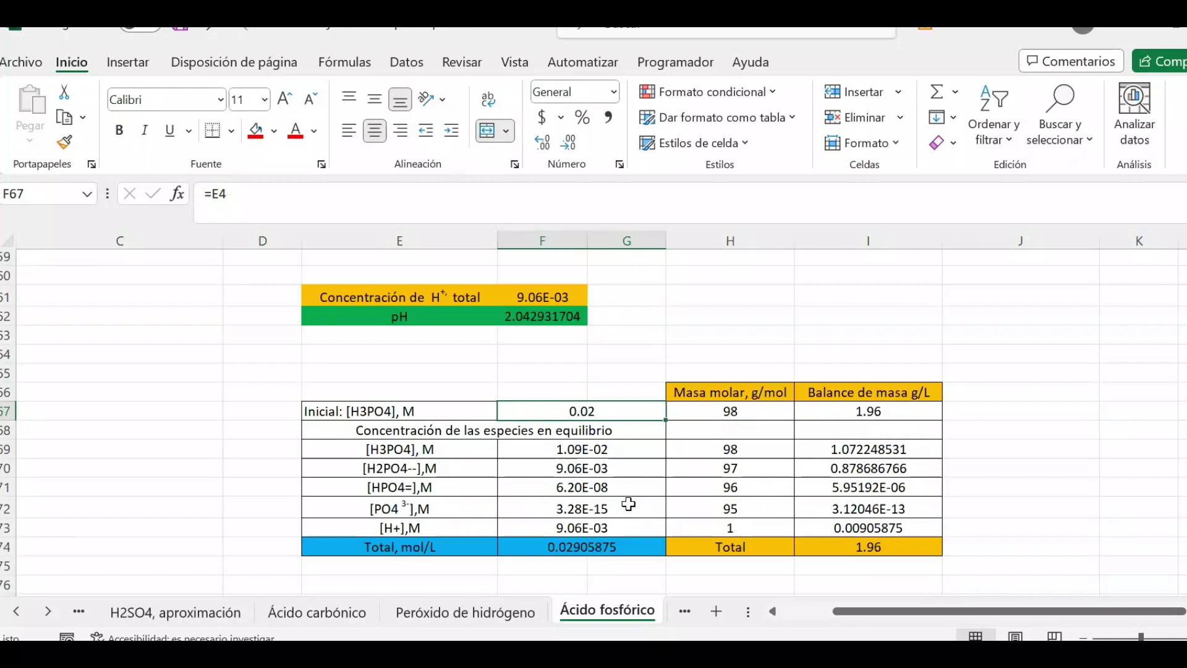
pyautogui.click(596, 548)
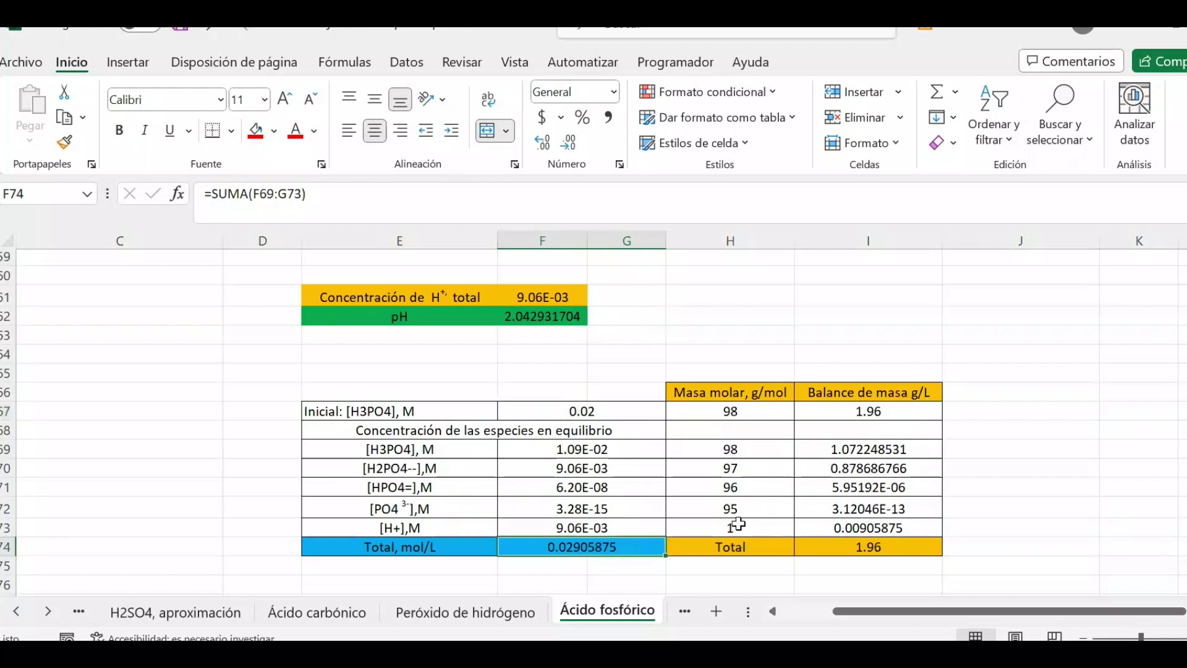
pyautogui.click(884, 415)
pyautogui.click(882, 549)
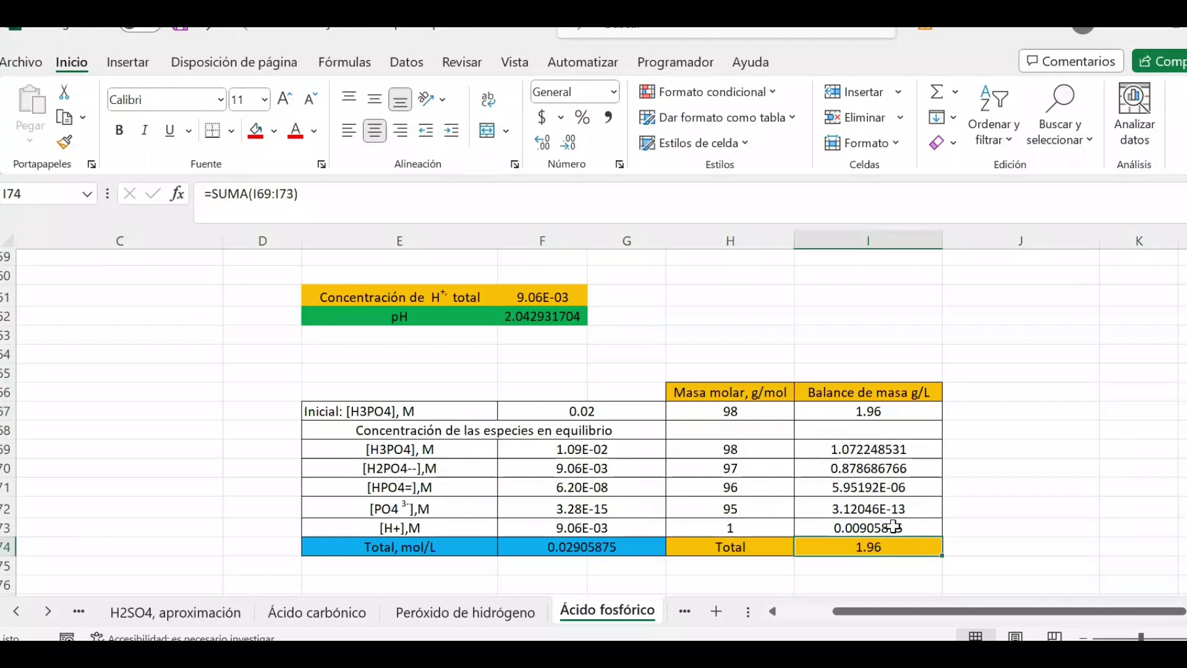
pyautogui.scroll(-4, 679, 522)
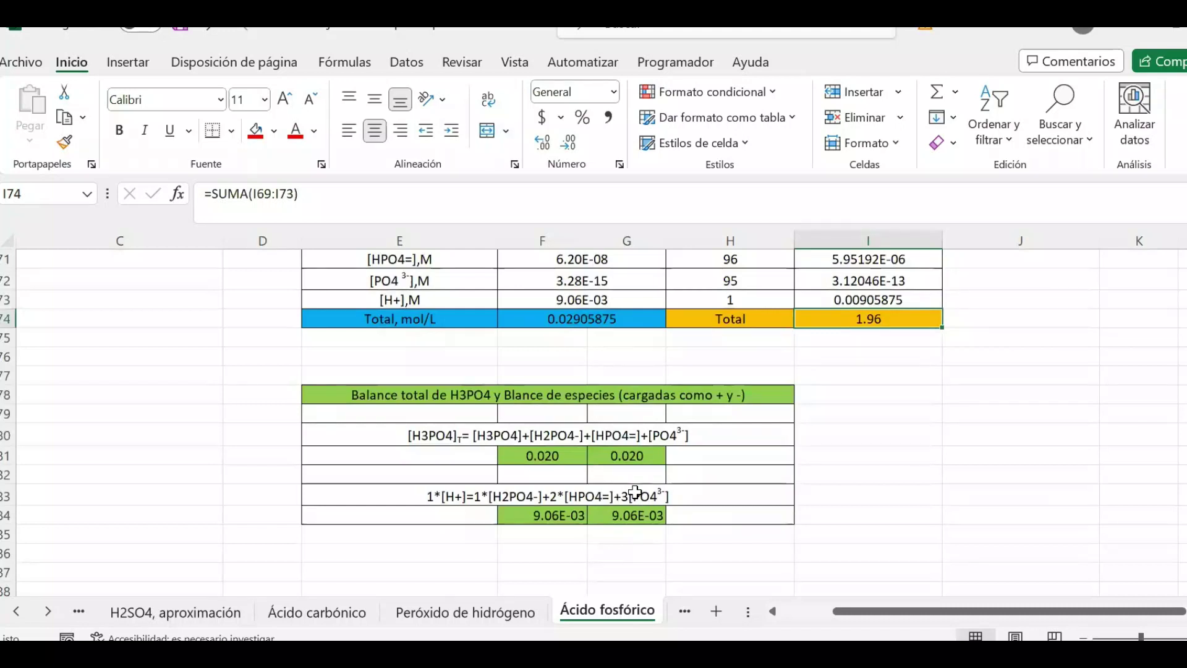
# - Open the Efecto del ion común pH sheet and examine the acetic acid concentration in E4 and the acetate ion in F2 and F6
pyautogui.click(682, 612)
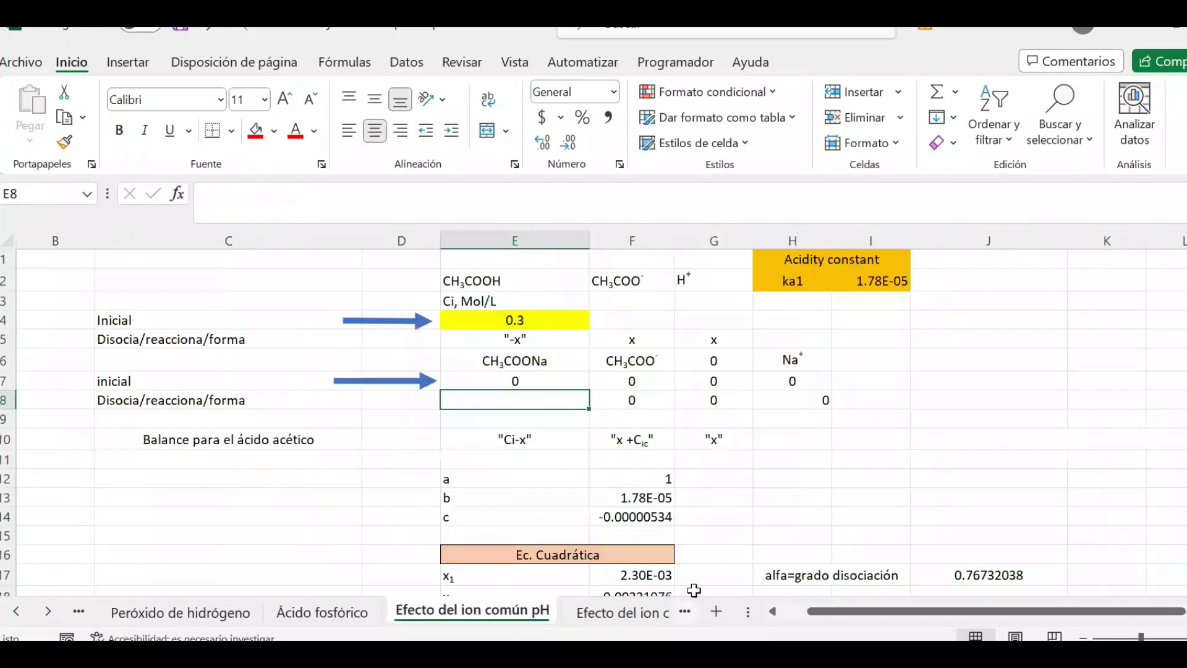
pyautogui.scroll(-1, 469, 473)
pyautogui.scroll(1, 600, 370)
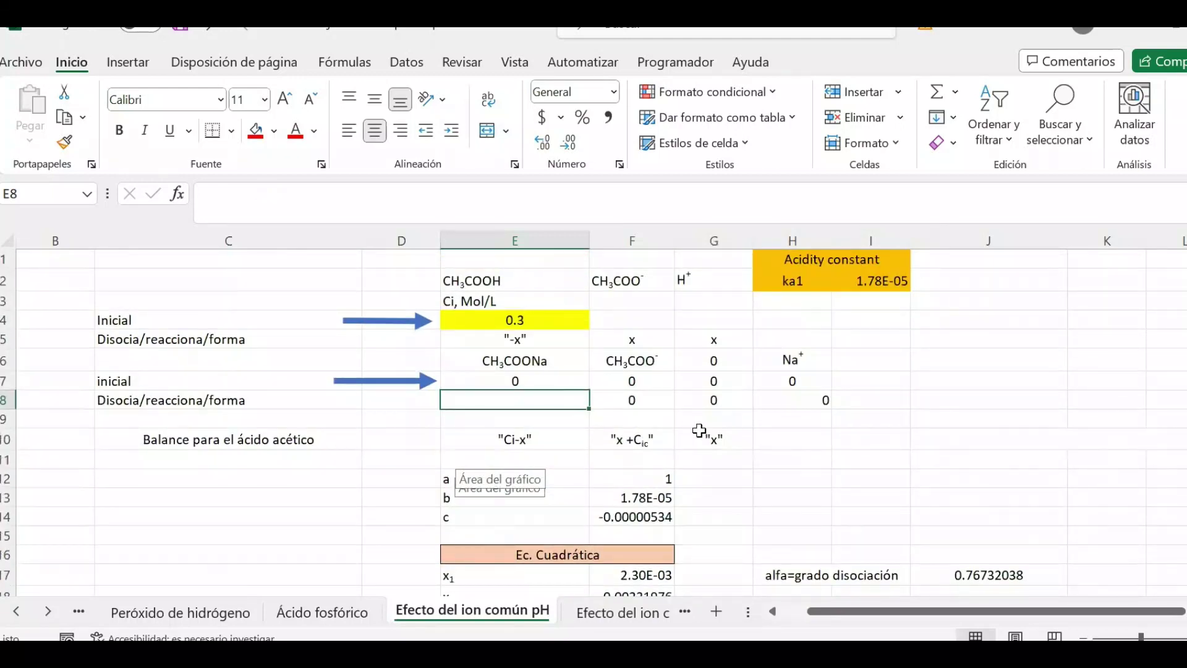
pyautogui.click(557, 324)
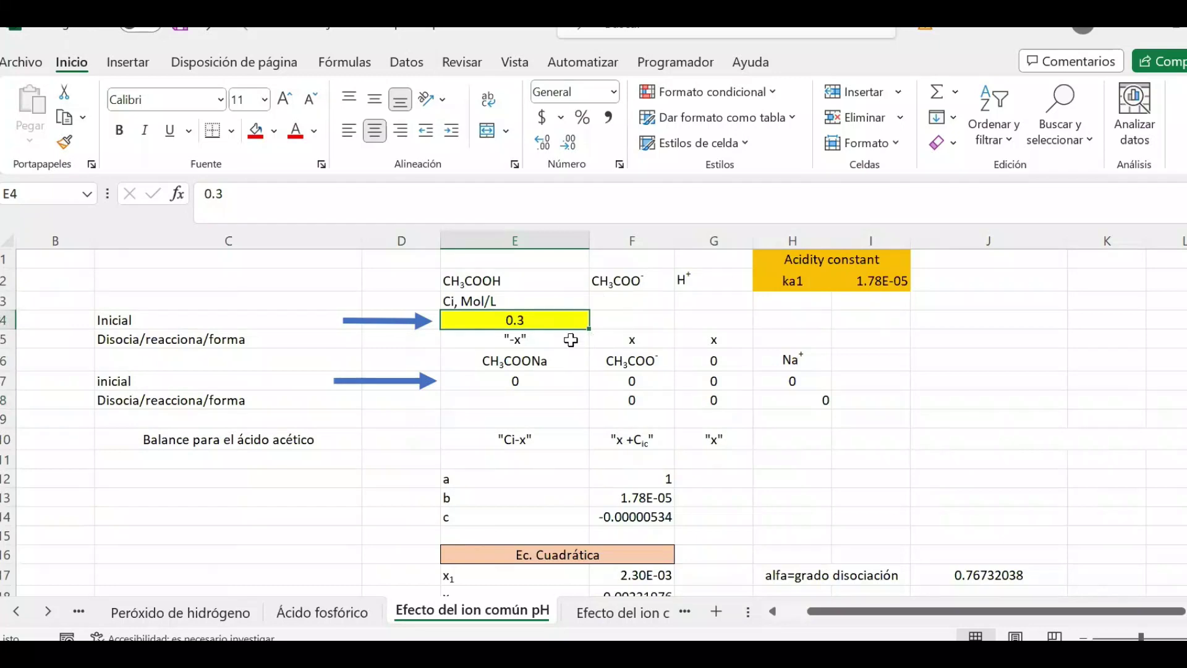
pyautogui.click(639, 287)
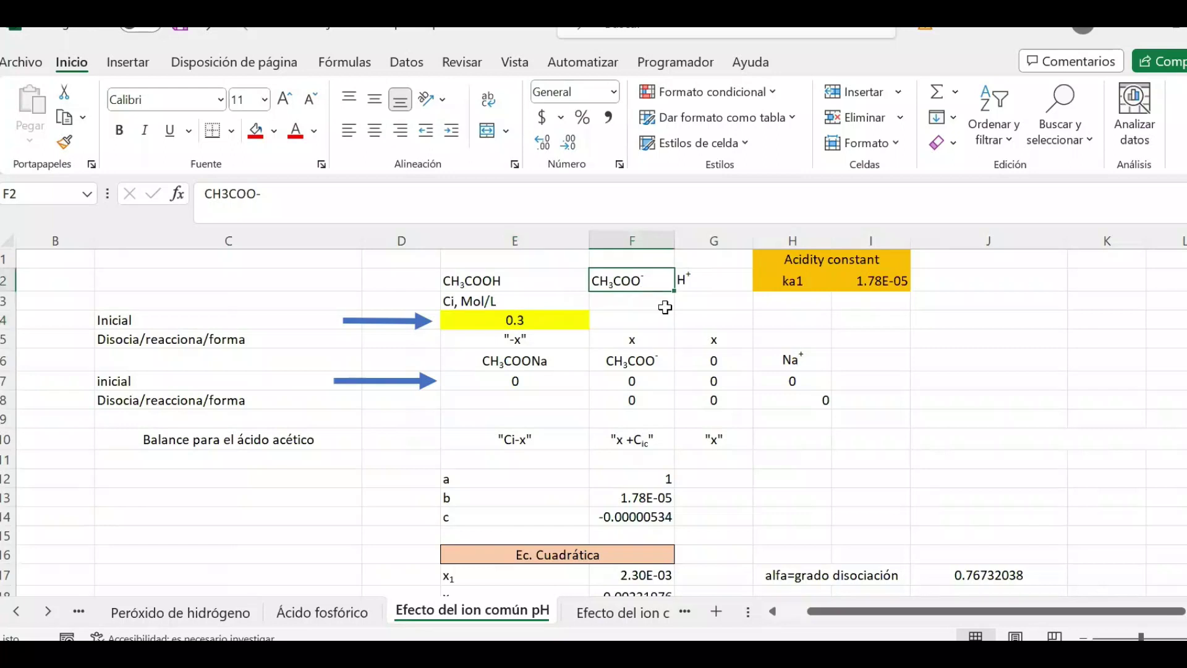
pyautogui.click(645, 363)
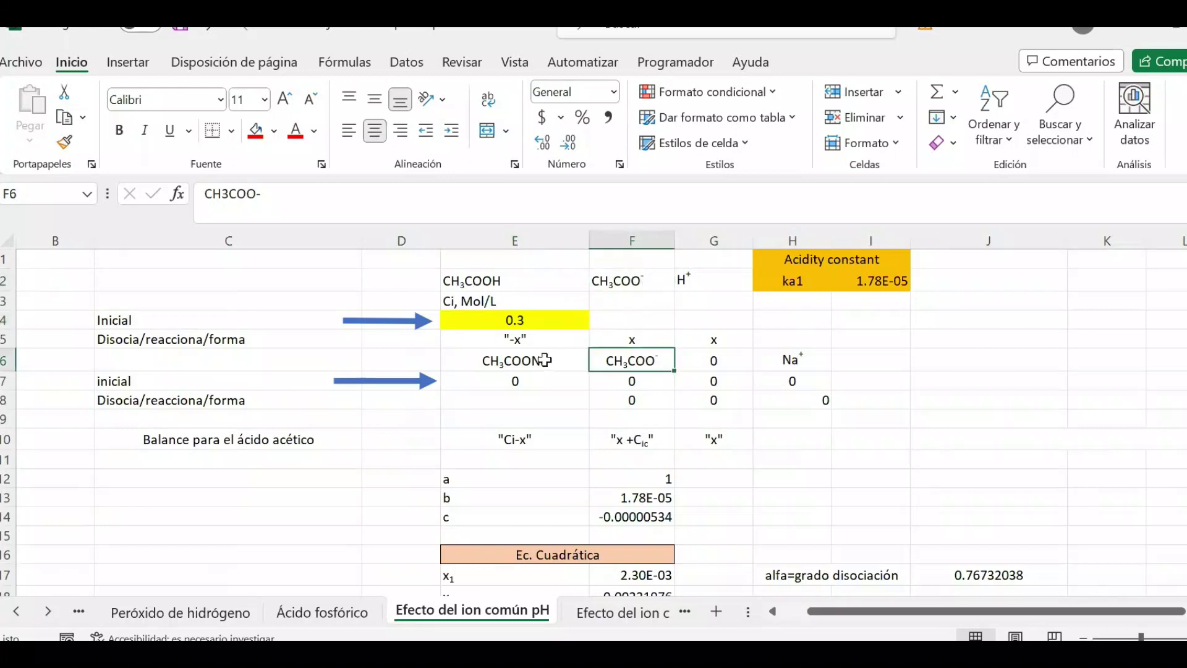
# - Examine the initial CH3COONa concentration in E7 and check the corresponding pH in F21
pyautogui.click(535, 381)
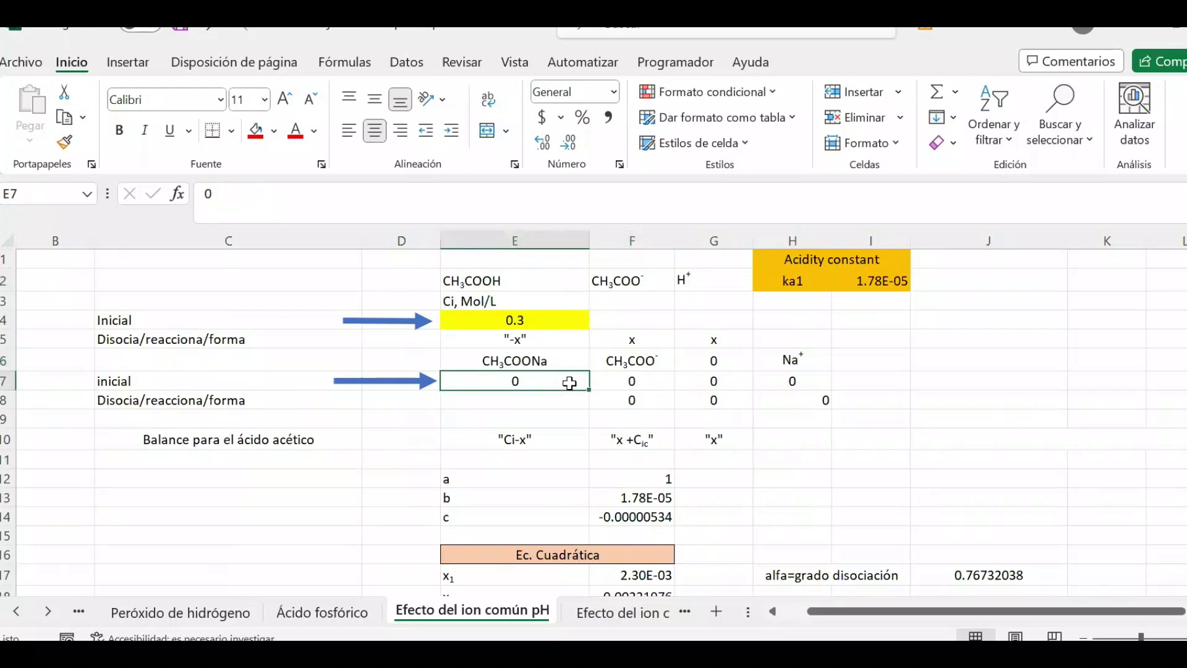
pyautogui.scroll(-2, 569, 382)
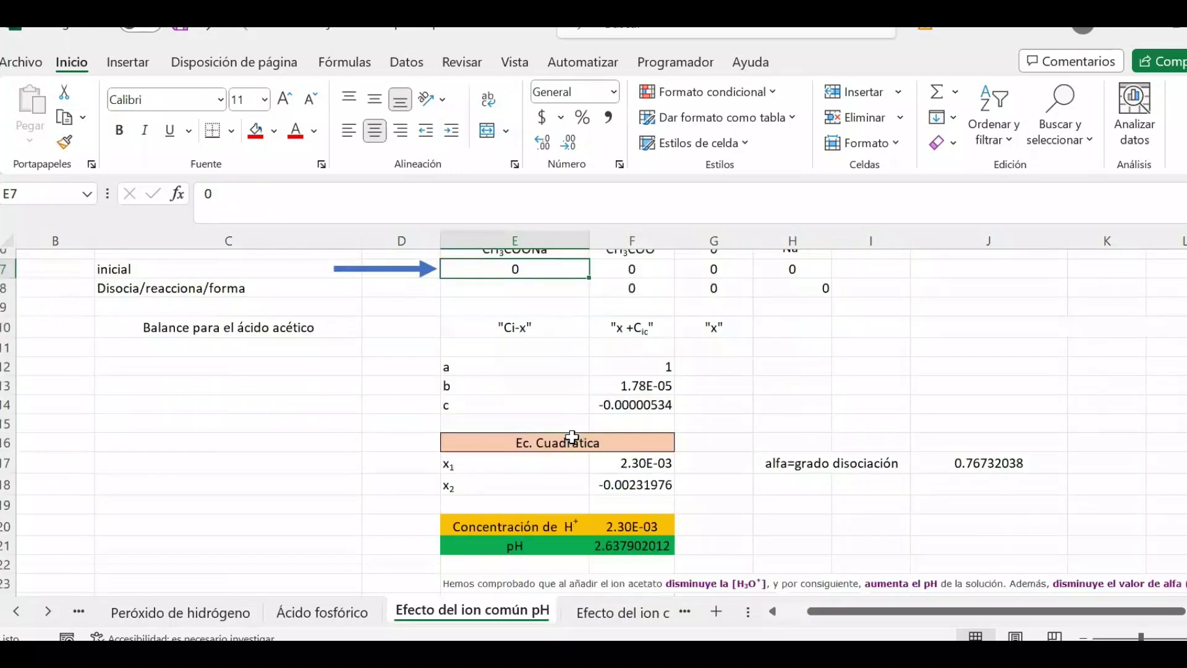
pyautogui.click(639, 549)
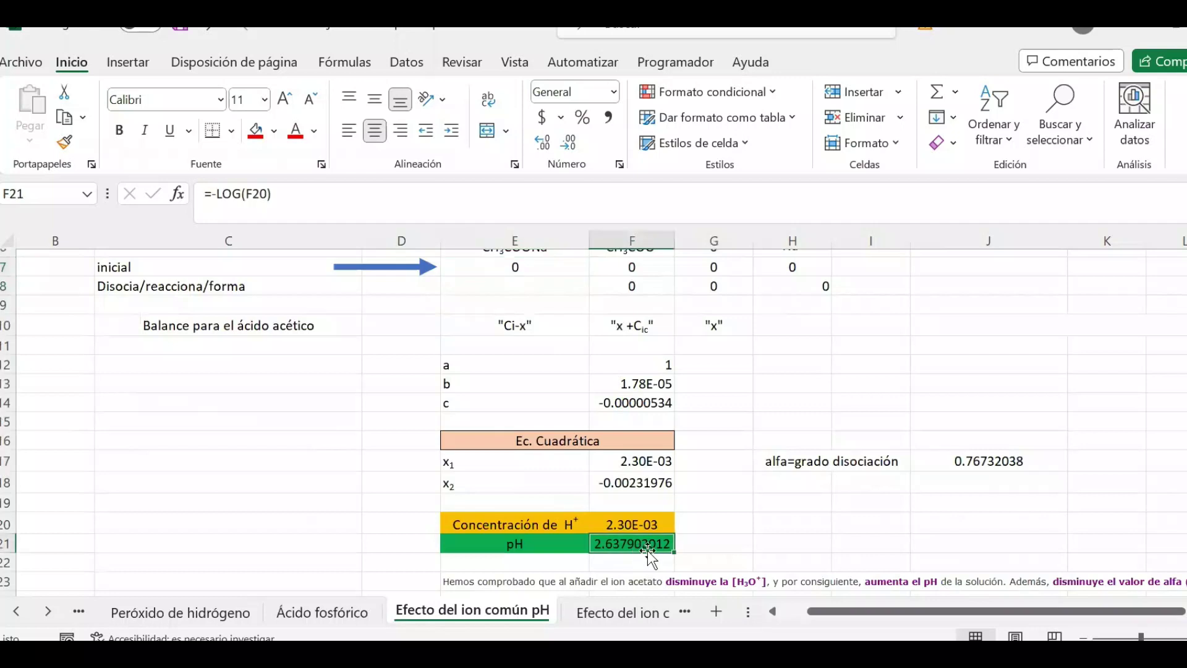
# - Set the initial CH3COONa concentration in E7 to 0.3 and check the recalculated pH and degree of dissociation
pyautogui.scroll(2, 640, 549)
pyautogui.click(546, 385)
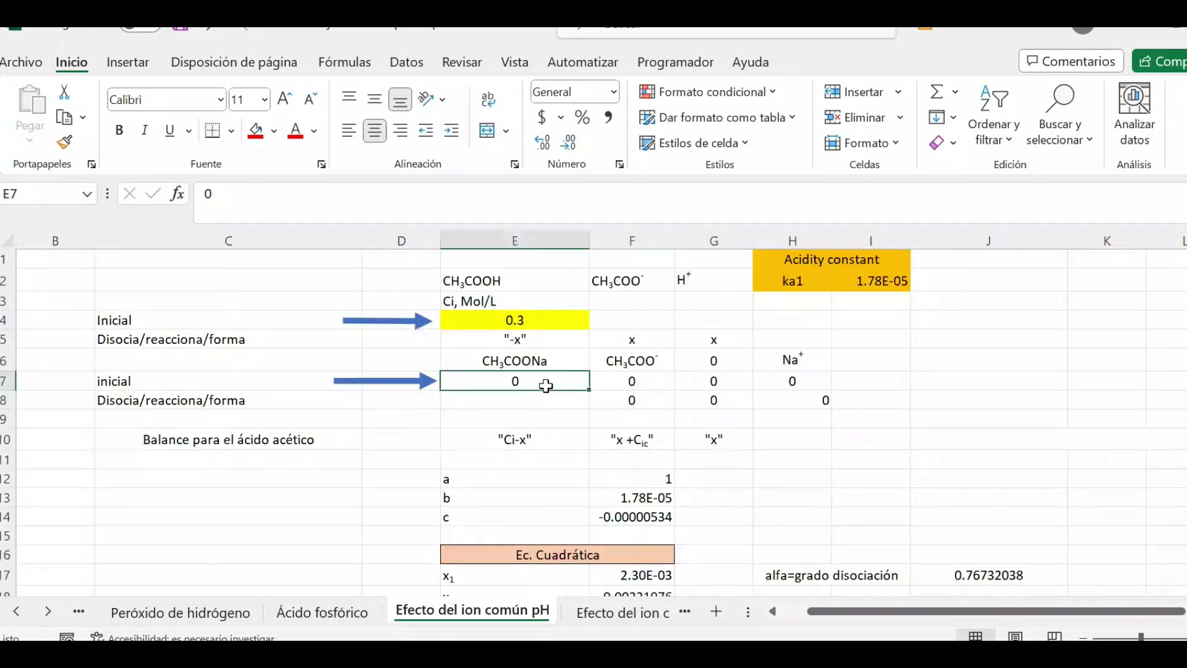
pyautogui.write('0.3')
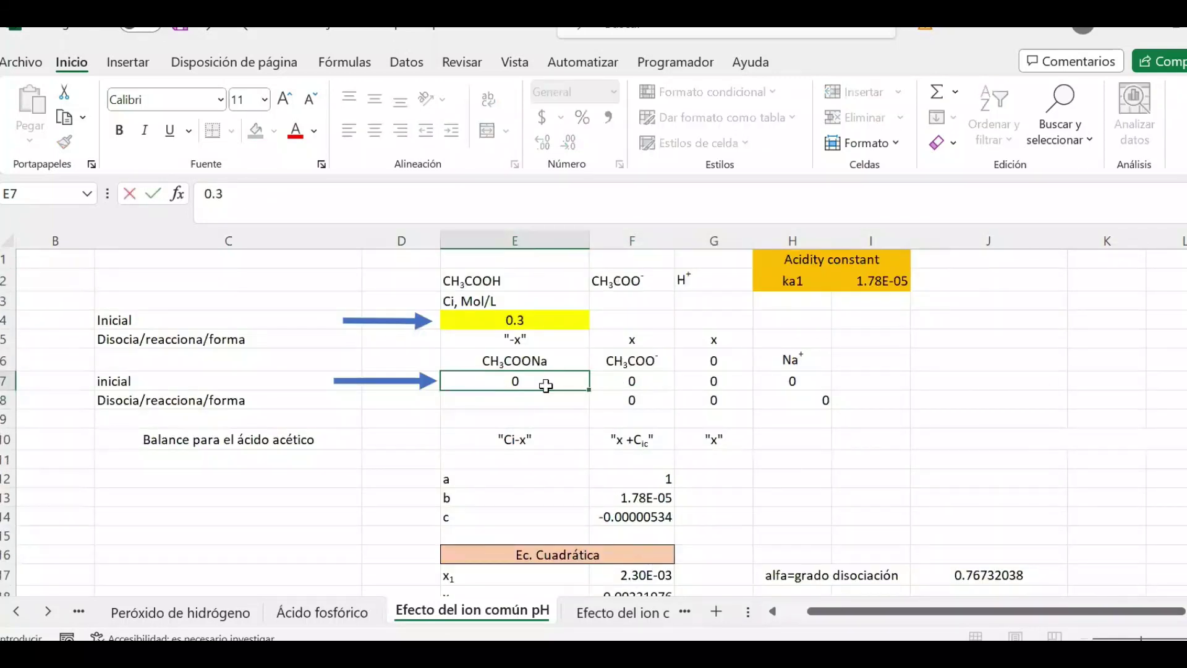
pyautogui.press('Return')
pyautogui.scroll(-3, 610, 432)
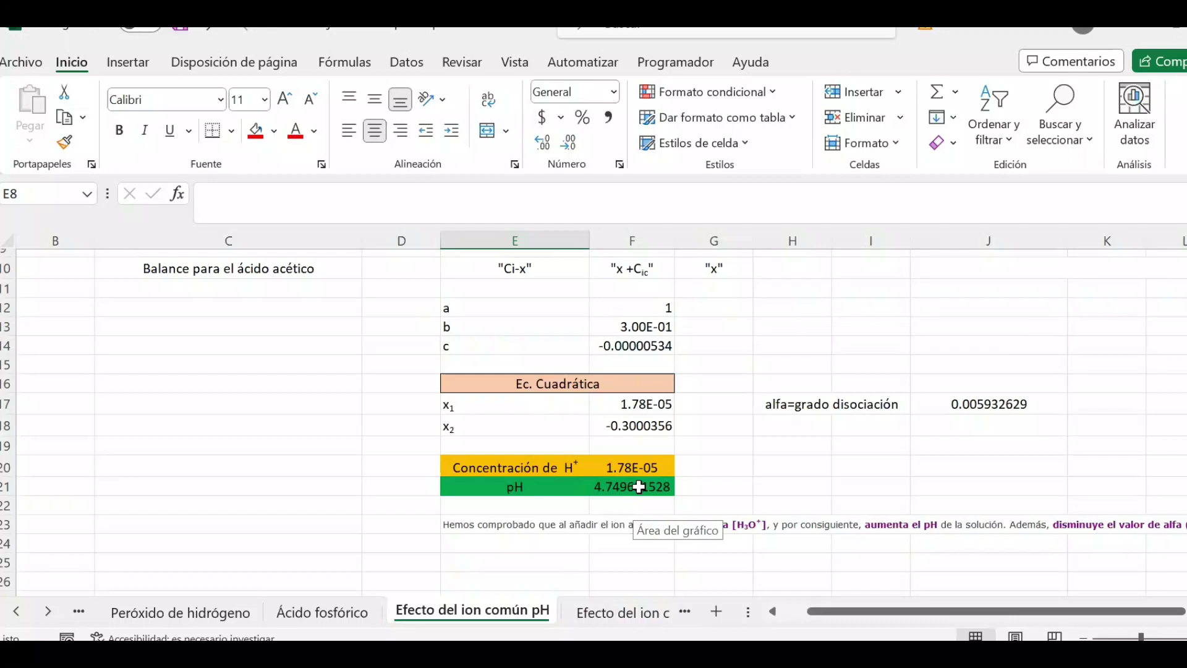
# - Review the concentrations against the pH in F21 and dismiss the replacement prompt without moving any cell
pyautogui.scroll(3, 639, 486)
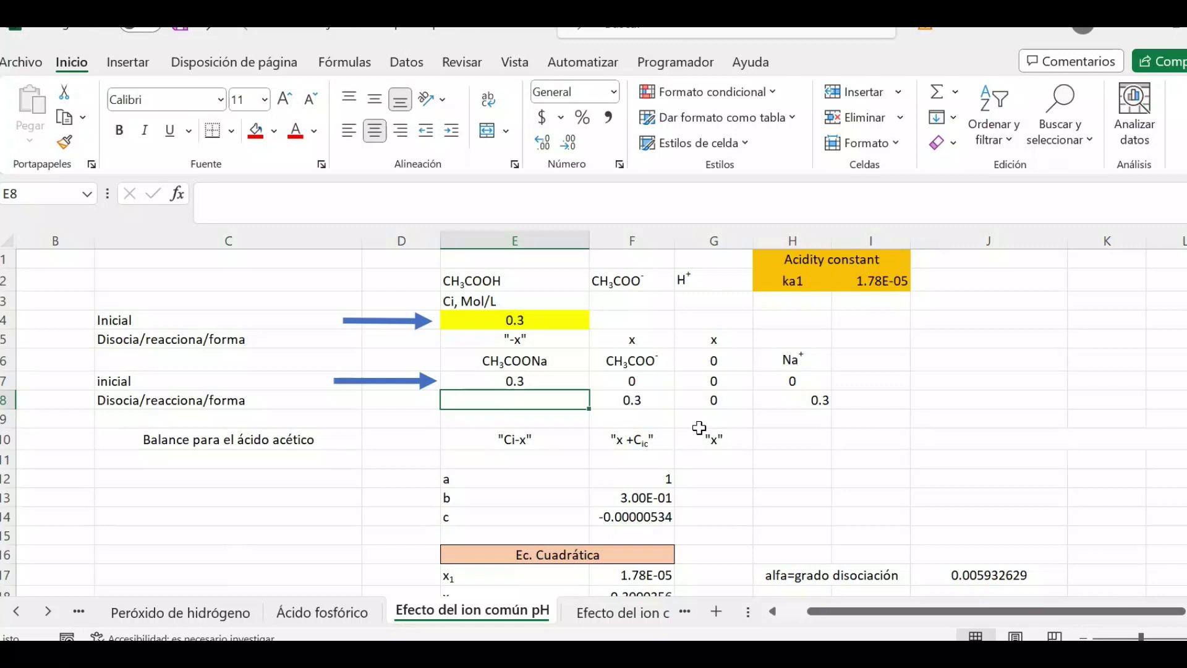
pyautogui.scroll(-3, 785, 452)
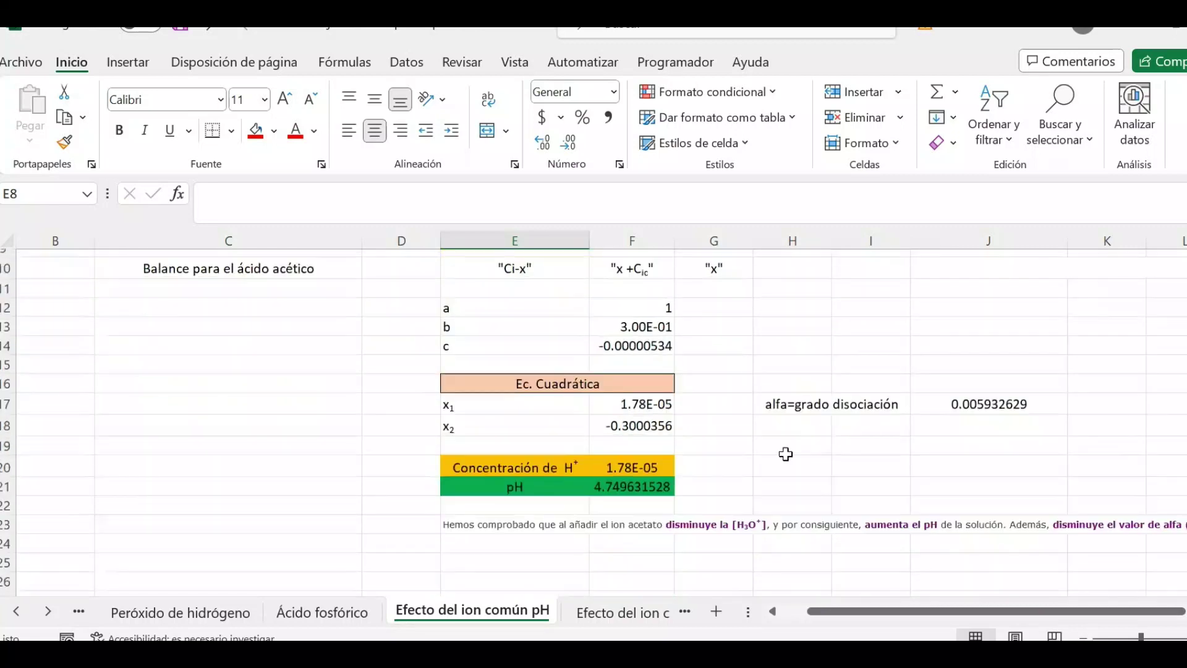
pyautogui.click(643, 489)
pyautogui.moveTo(662, 502); pyautogui.dragTo(692, 476)
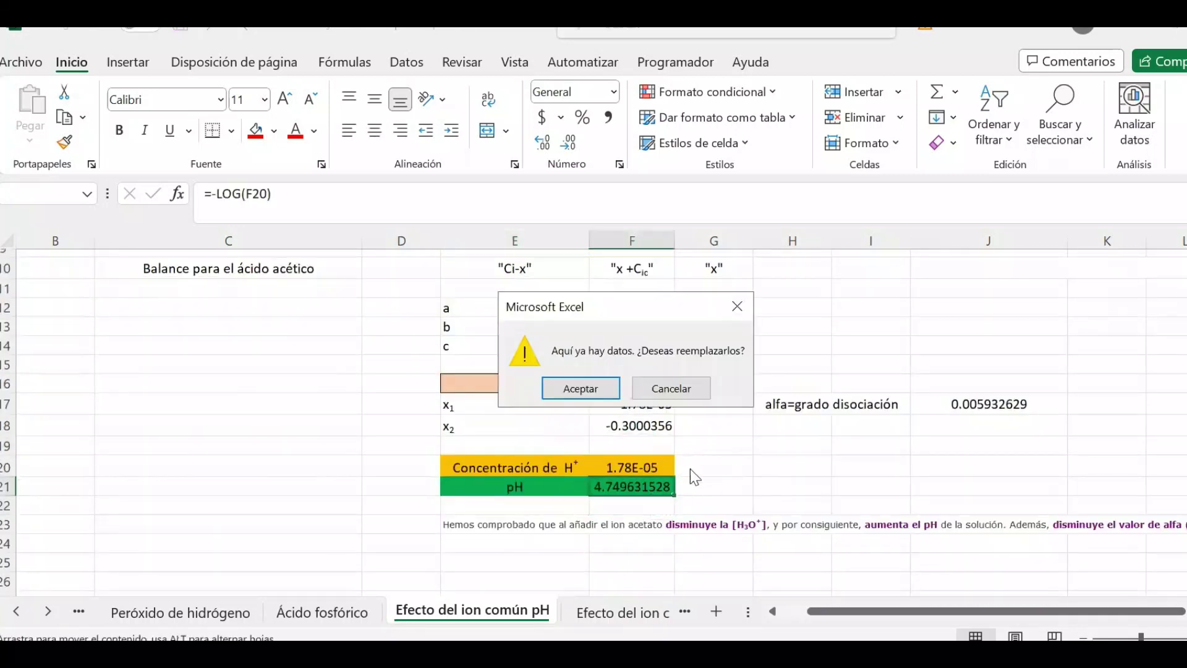
pyautogui.click(745, 302)
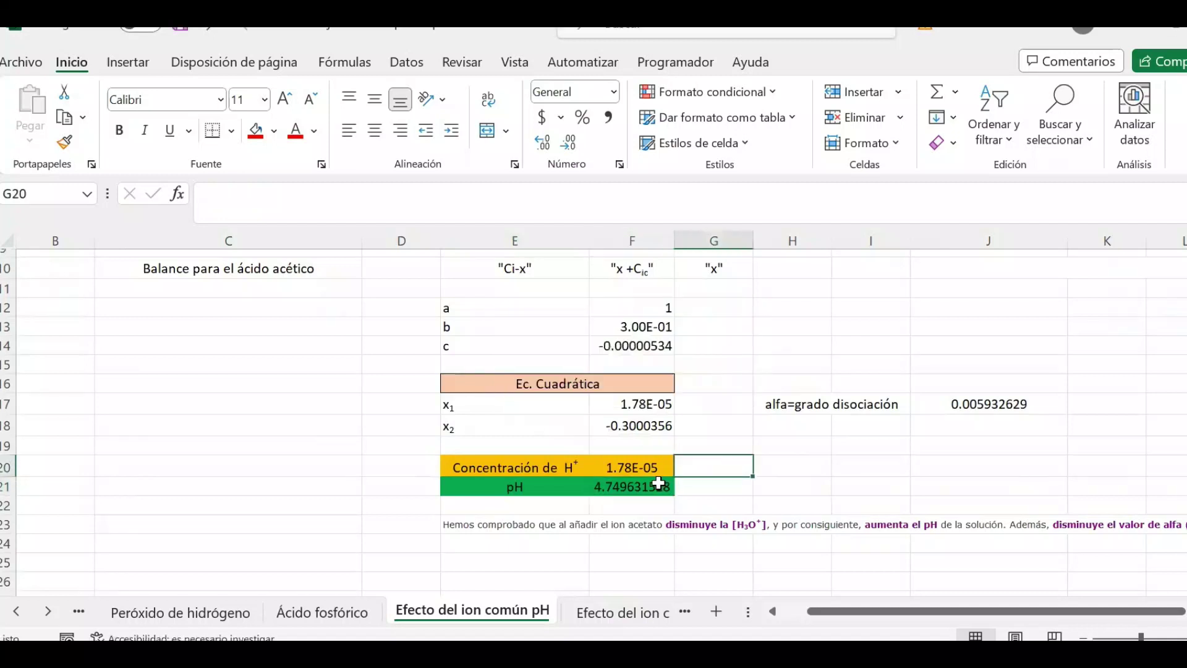
# - Examine the acetic acid equilibrium around E3:G3 and the H+ term of its balance in G10
pyautogui.scroll(3, 665, 484)
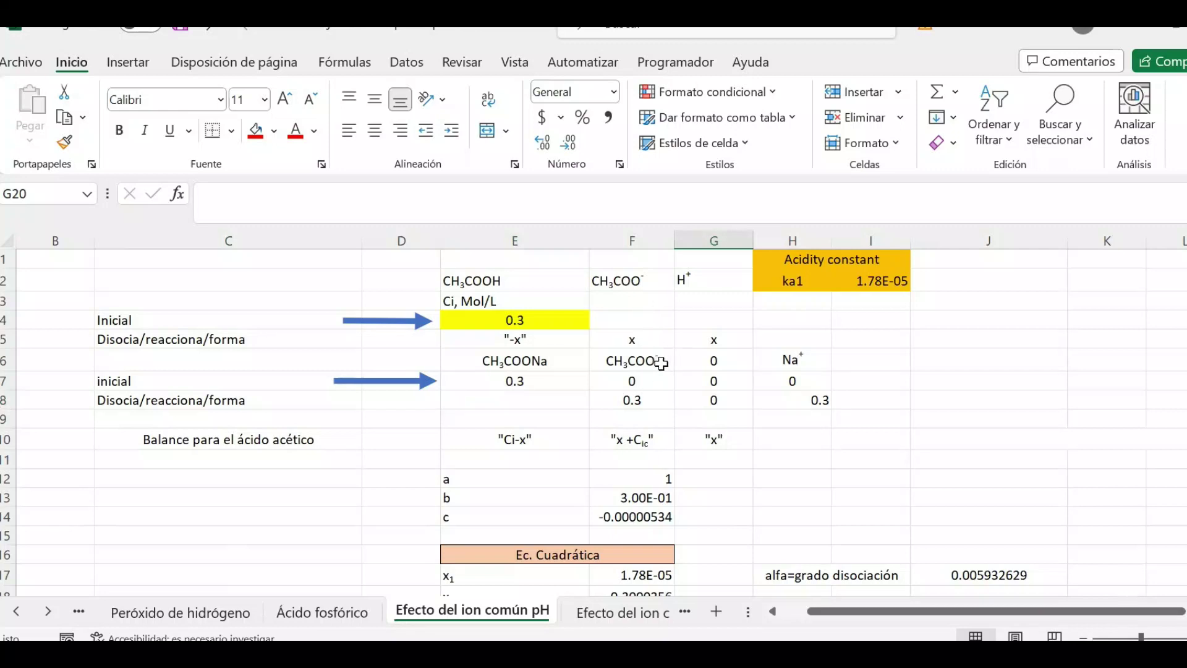
pyautogui.moveTo(645, 302); pyautogui.dragTo(532, 300)
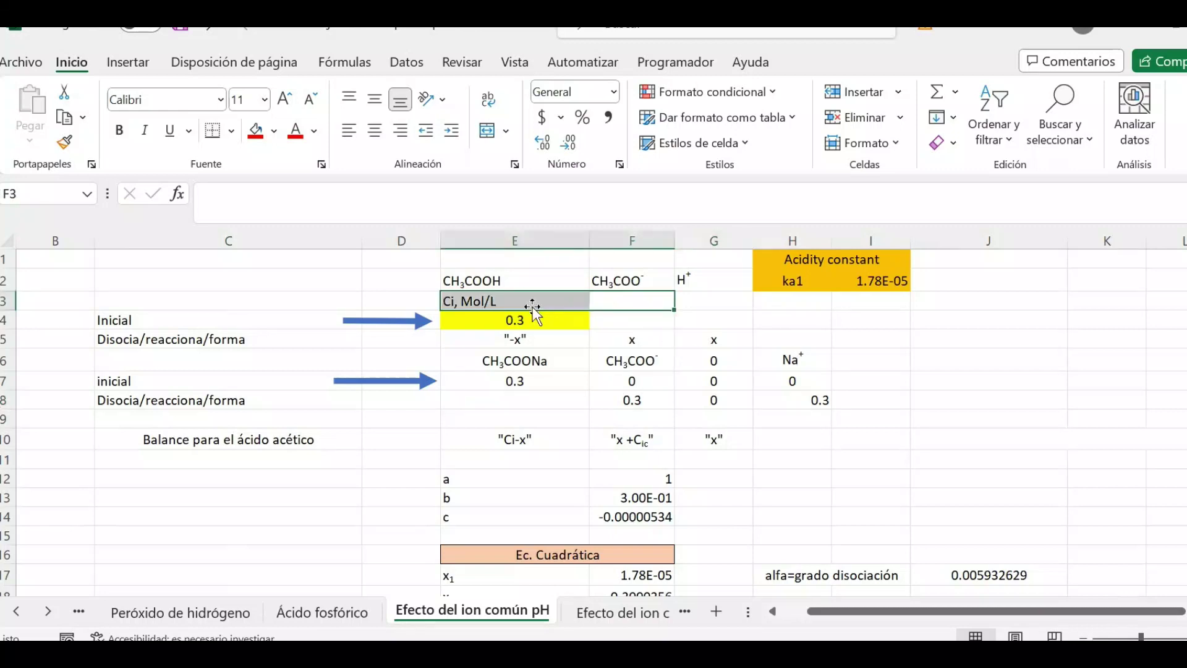
pyautogui.click(537, 299)
pyautogui.click(703, 301)
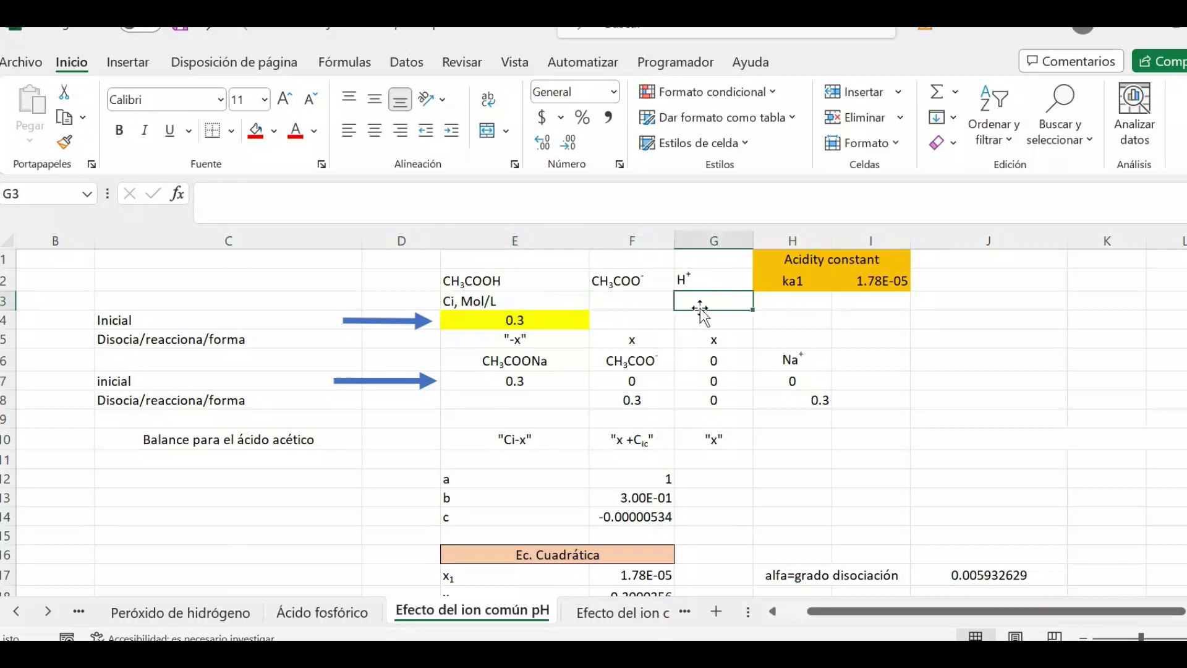
pyautogui.click(717, 436)
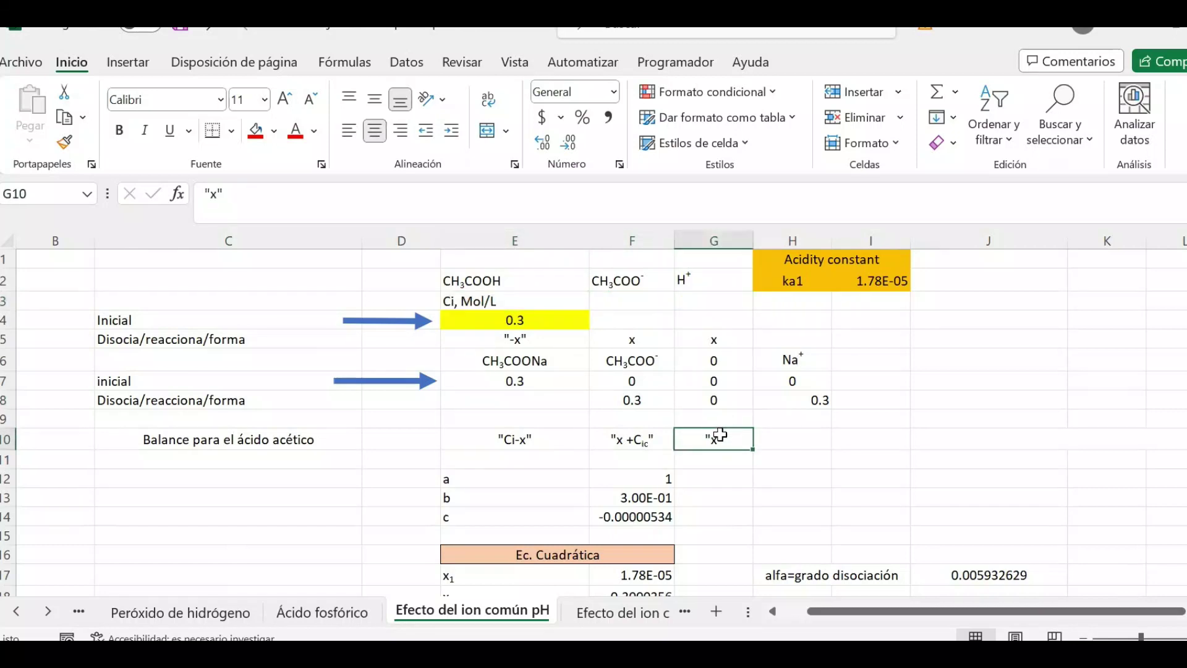
# - Check the resulting H+ concentration and pH in F20:F21 and trace them back to the H+ formed in G5
pyautogui.scroll(-2, 718, 432)
pyautogui.scroll(1, 722, 387)
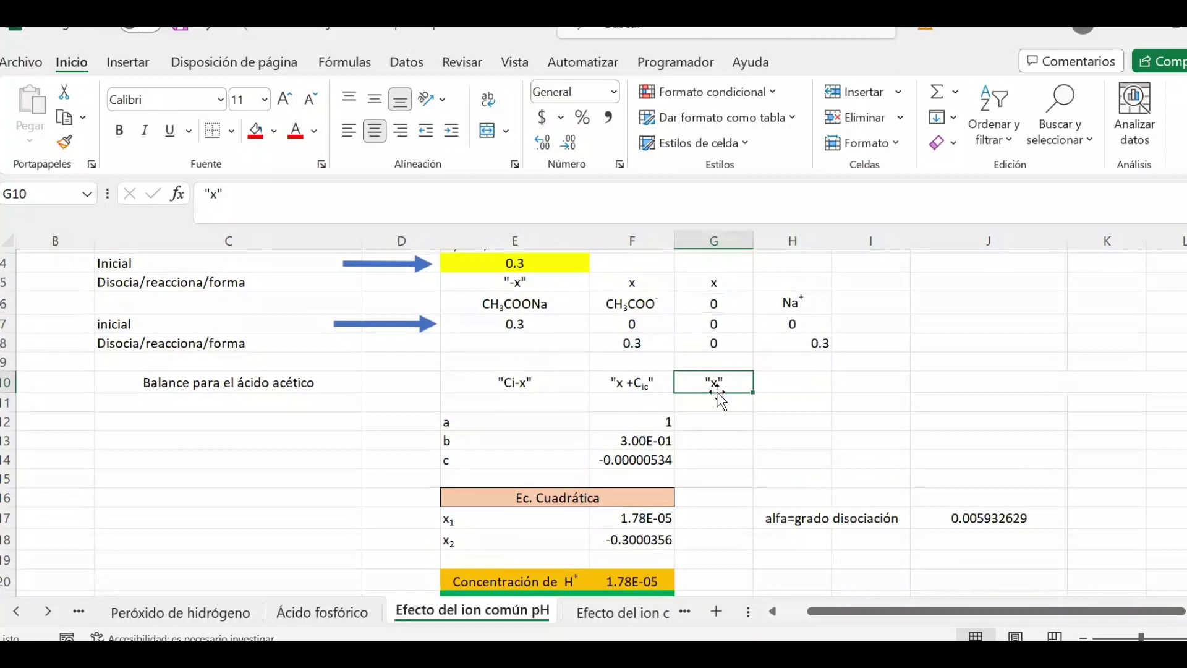
pyautogui.scroll(-1, 718, 397)
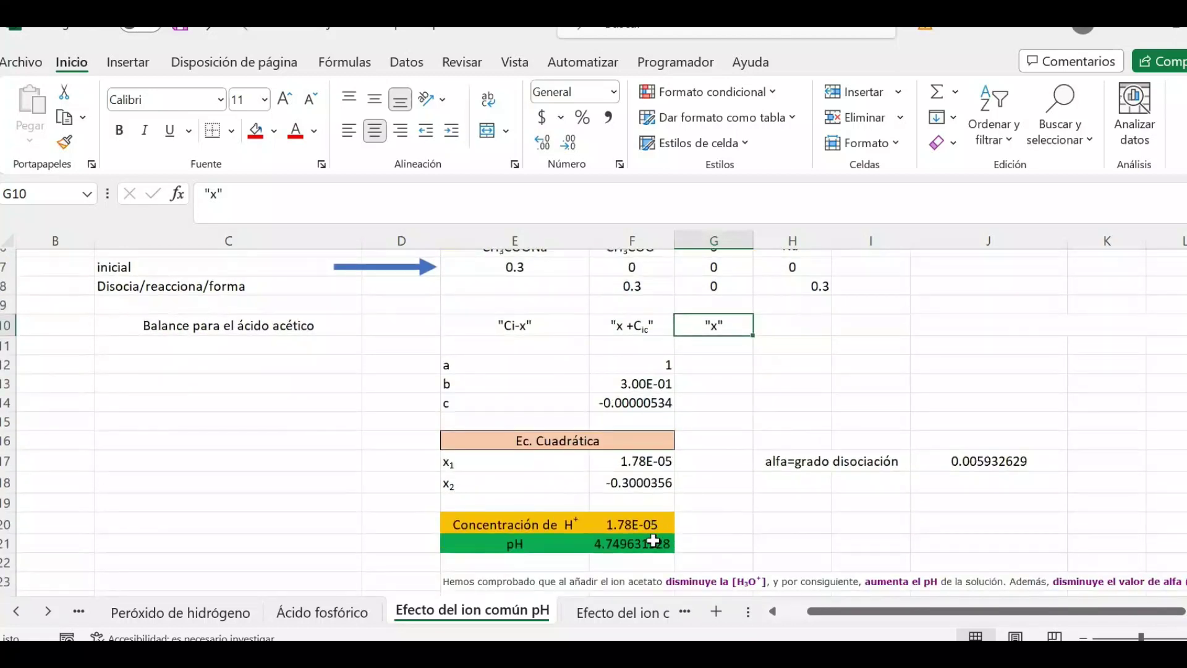
pyautogui.scroll(1, 722, 328)
pyautogui.click(733, 303)
pyautogui.click(733, 283)
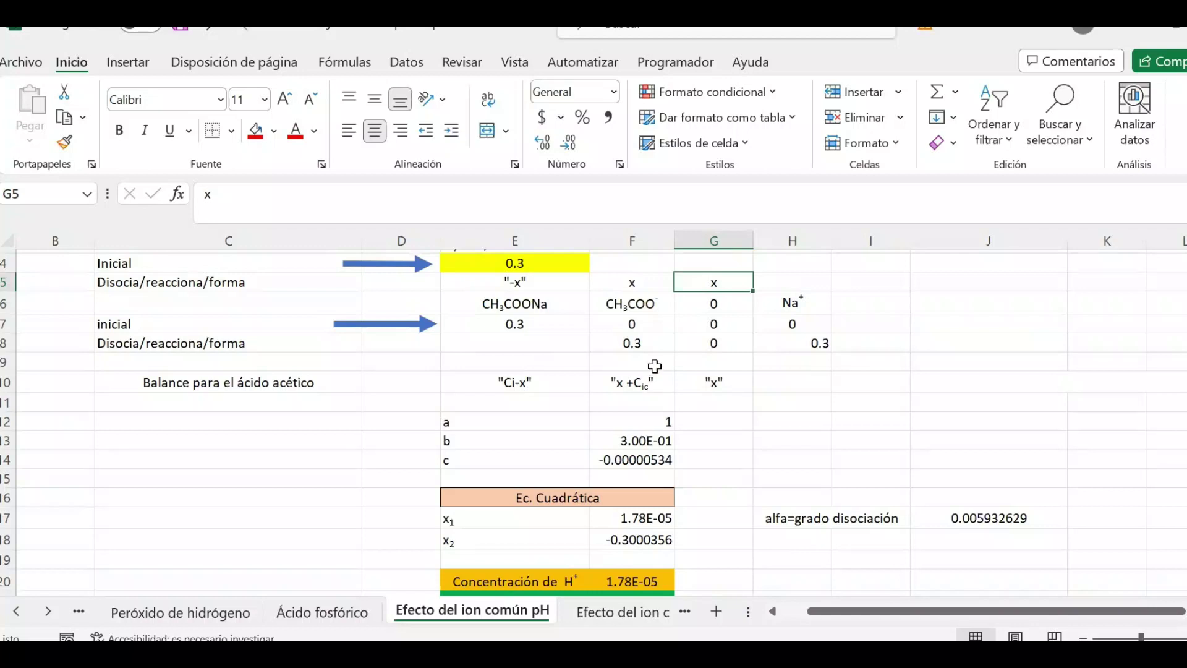
pyautogui.scroll(1, 655, 366)
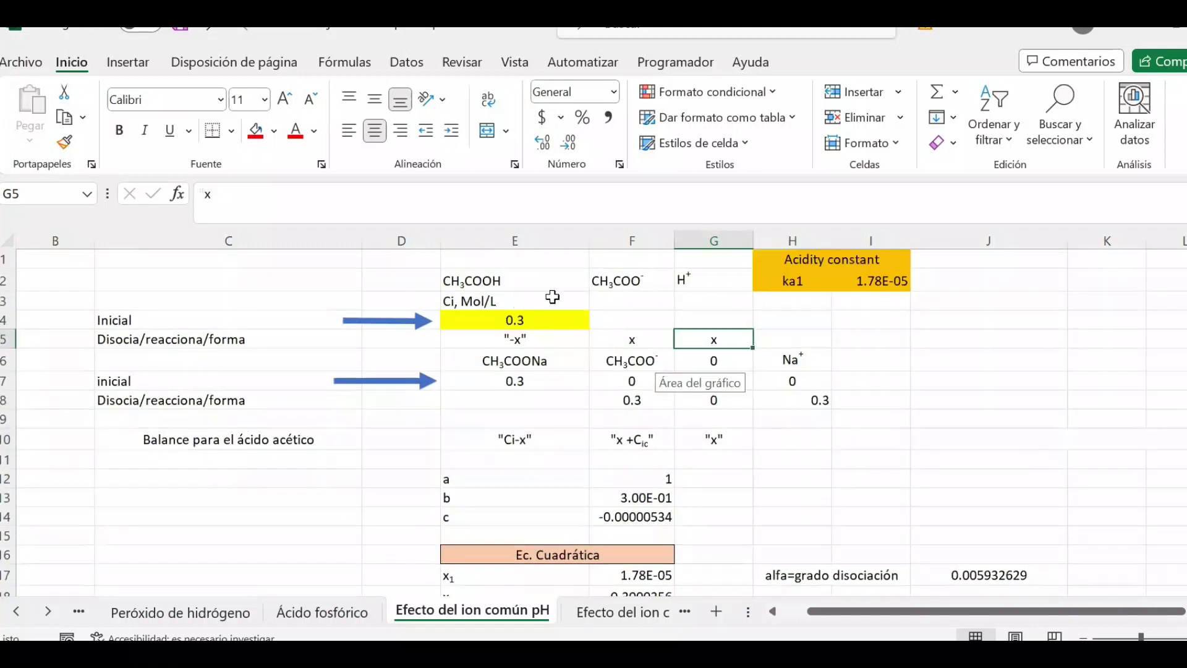
# - Open the Efecto del ion común pH HF sheet and examine the HCl entry in E6
pyautogui.click(646, 621)
pyautogui.scroll(5, 636, 482)
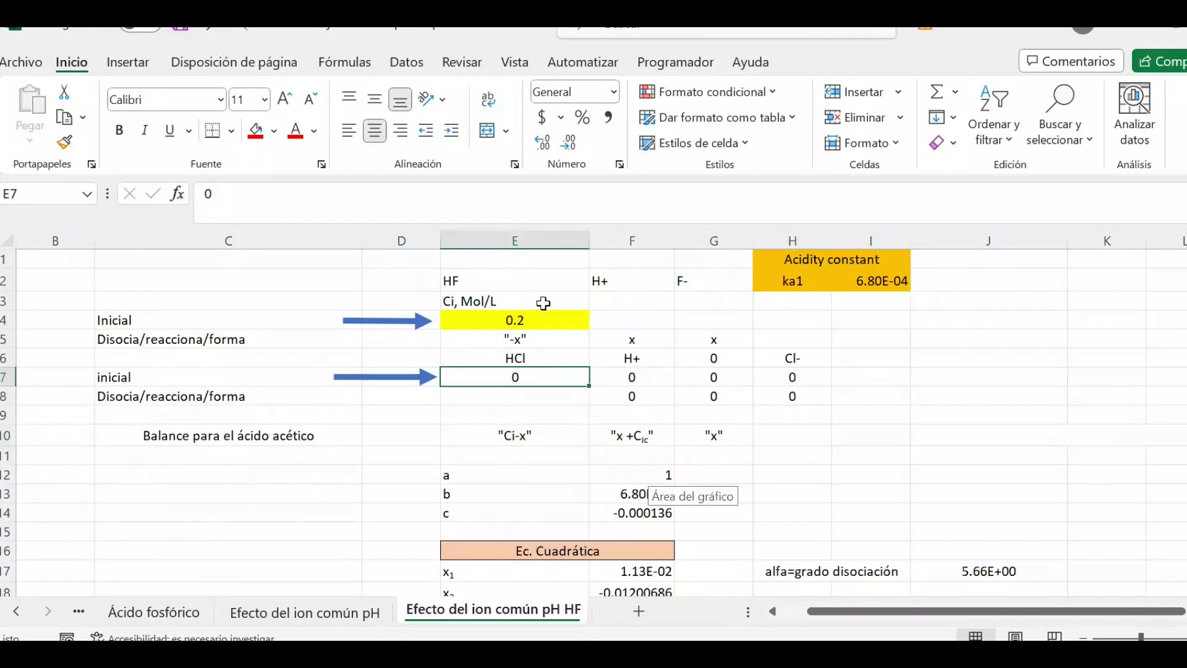
pyautogui.click(513, 360)
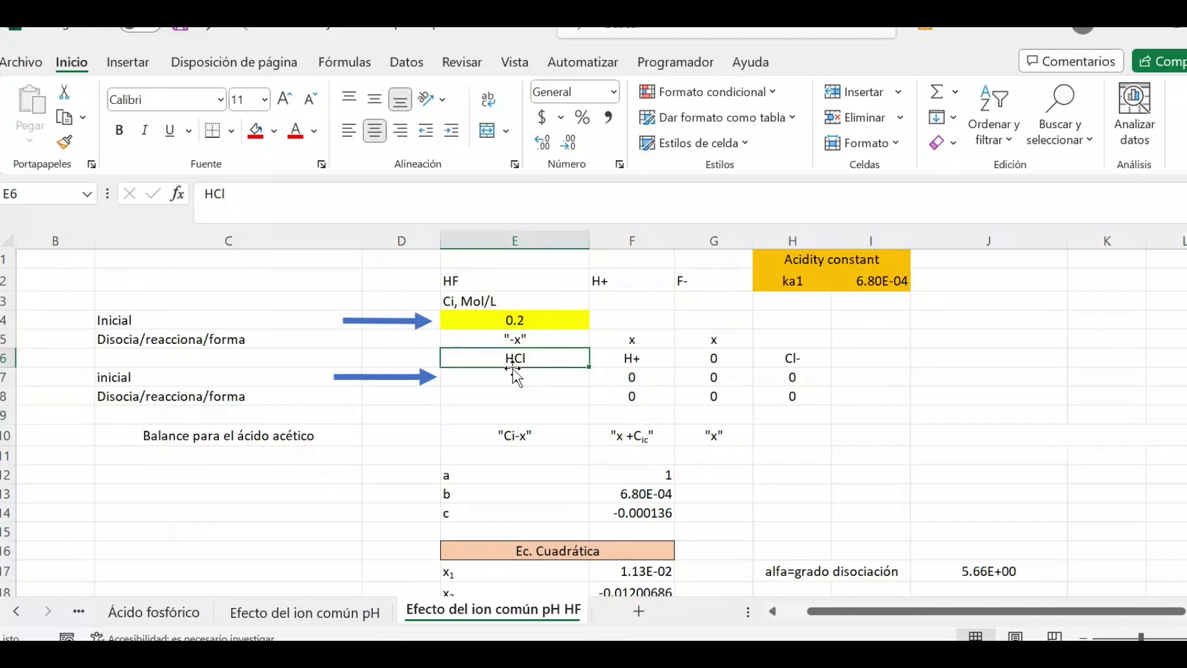
# - Return to the Efecto del ion común pH sheet and review the acetate ion in F2 against the pH and degree of dissociation
pyautogui.click(346, 613)
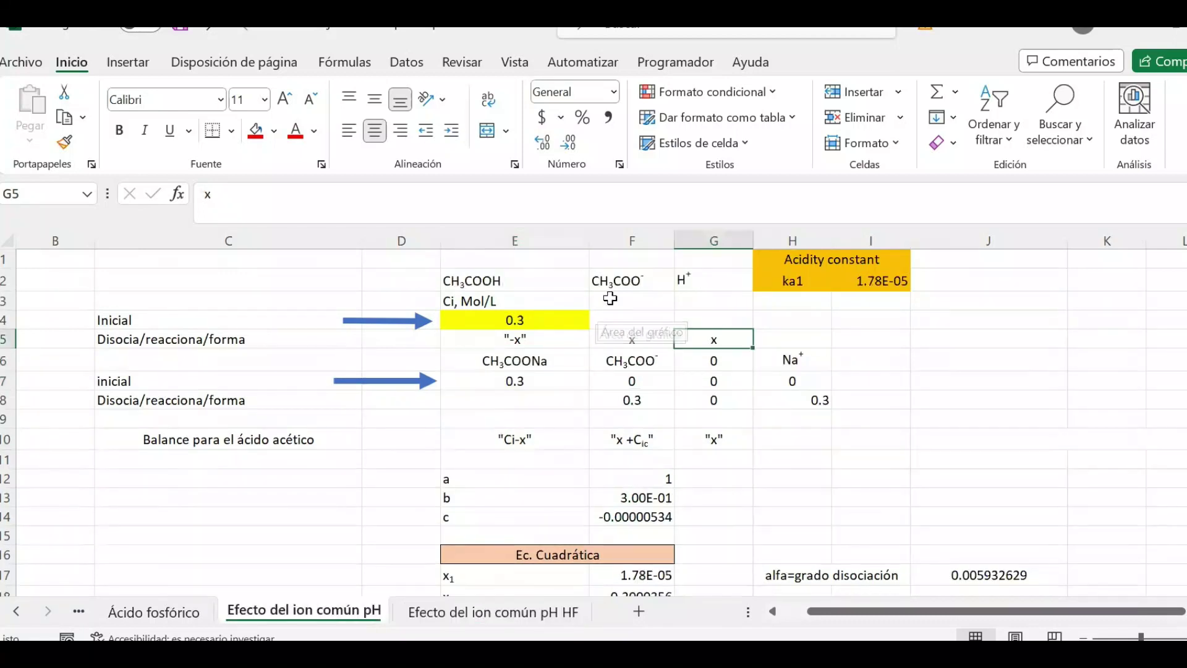
pyautogui.click(620, 280)
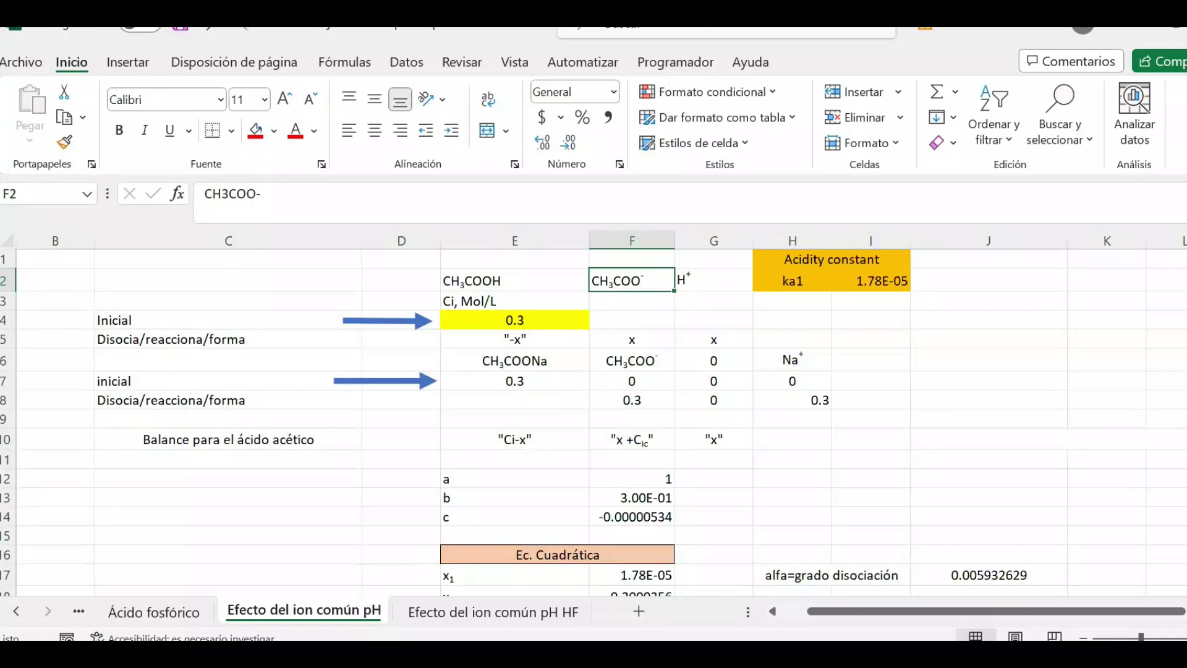
pyautogui.scroll(-3, 703, 336)
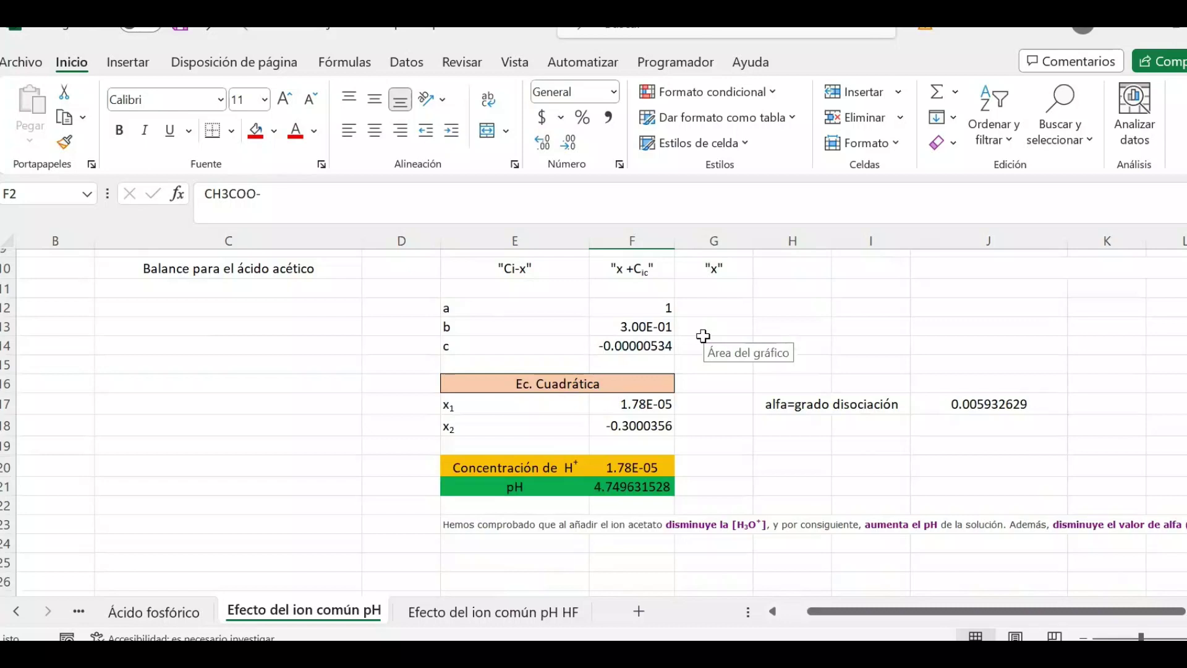
pyautogui.scroll(3, 703, 336)
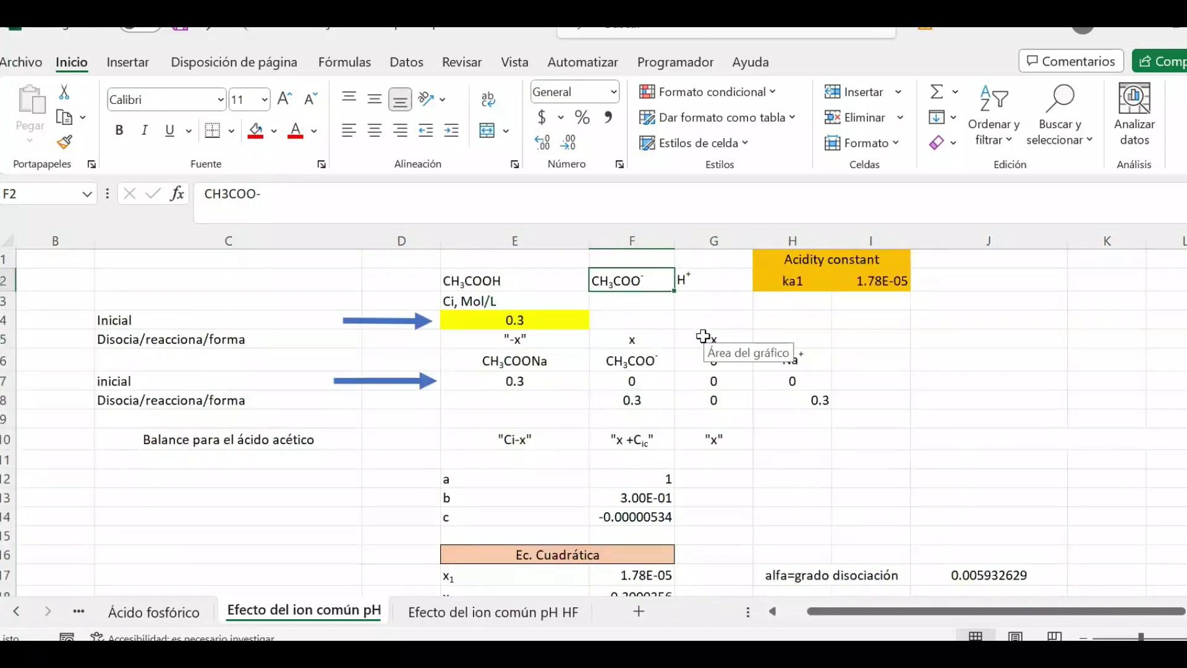